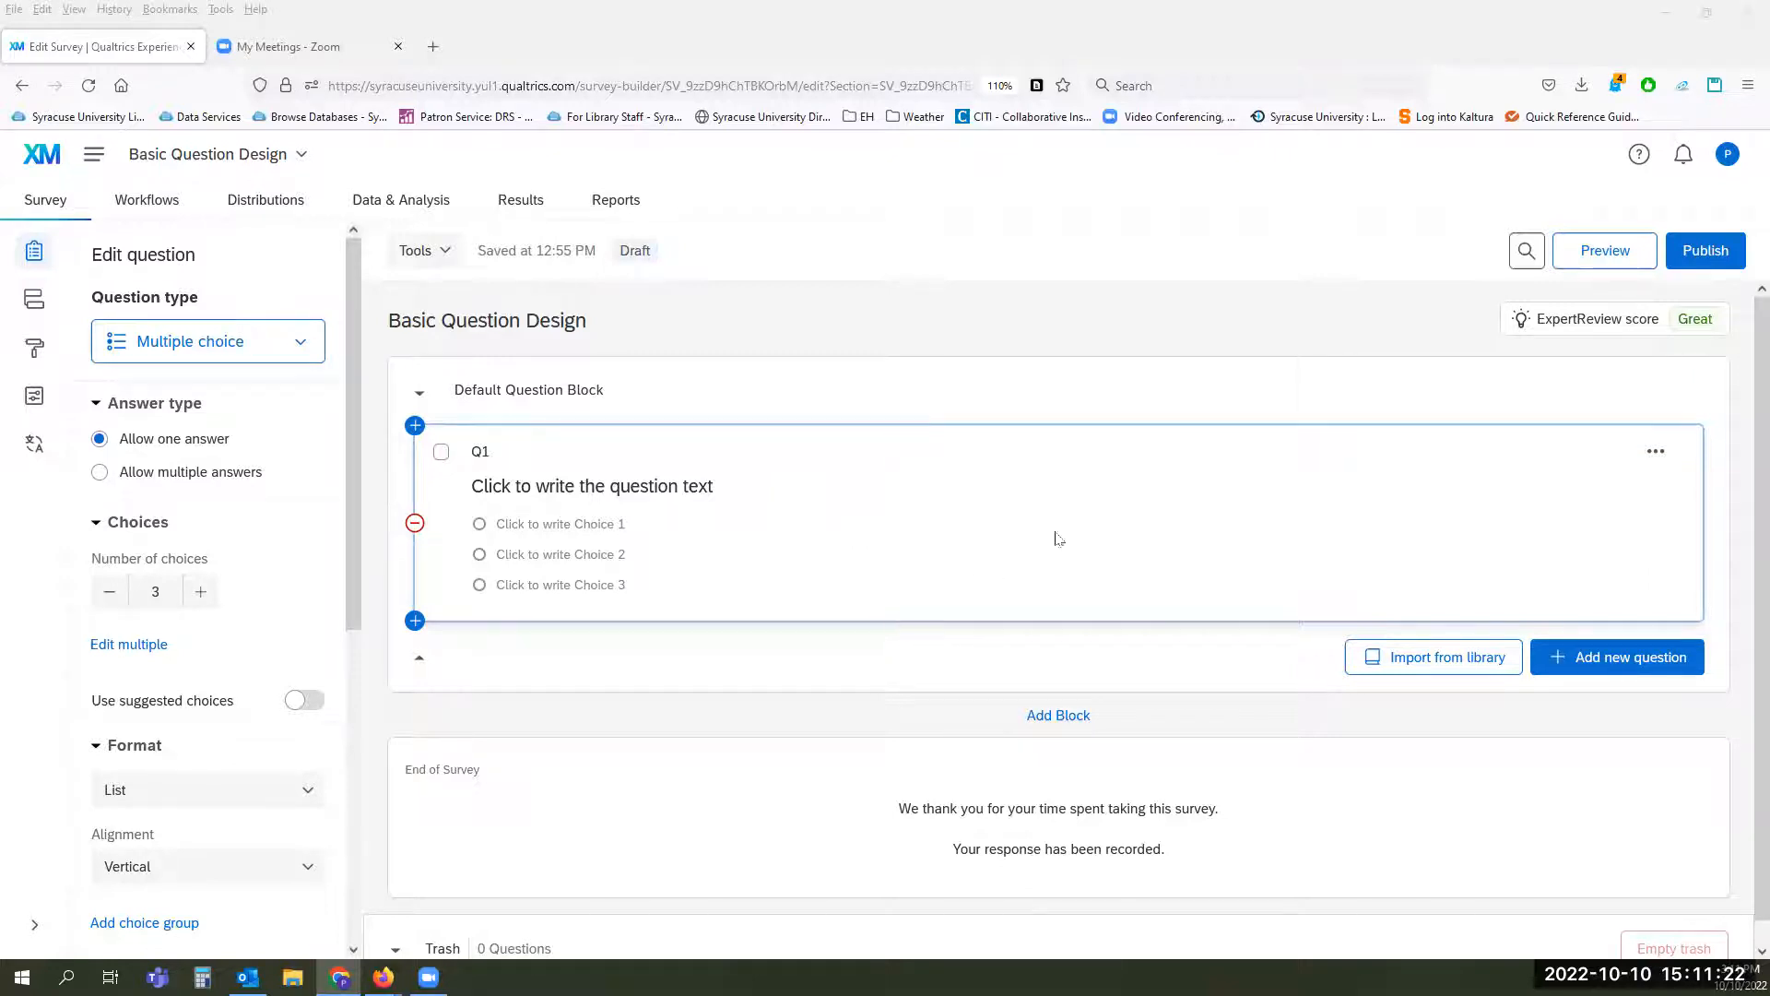
# Step: Browse the question types available for Q1, previewing the Form field and Timing descriptions
pyautogui.click(296, 347)
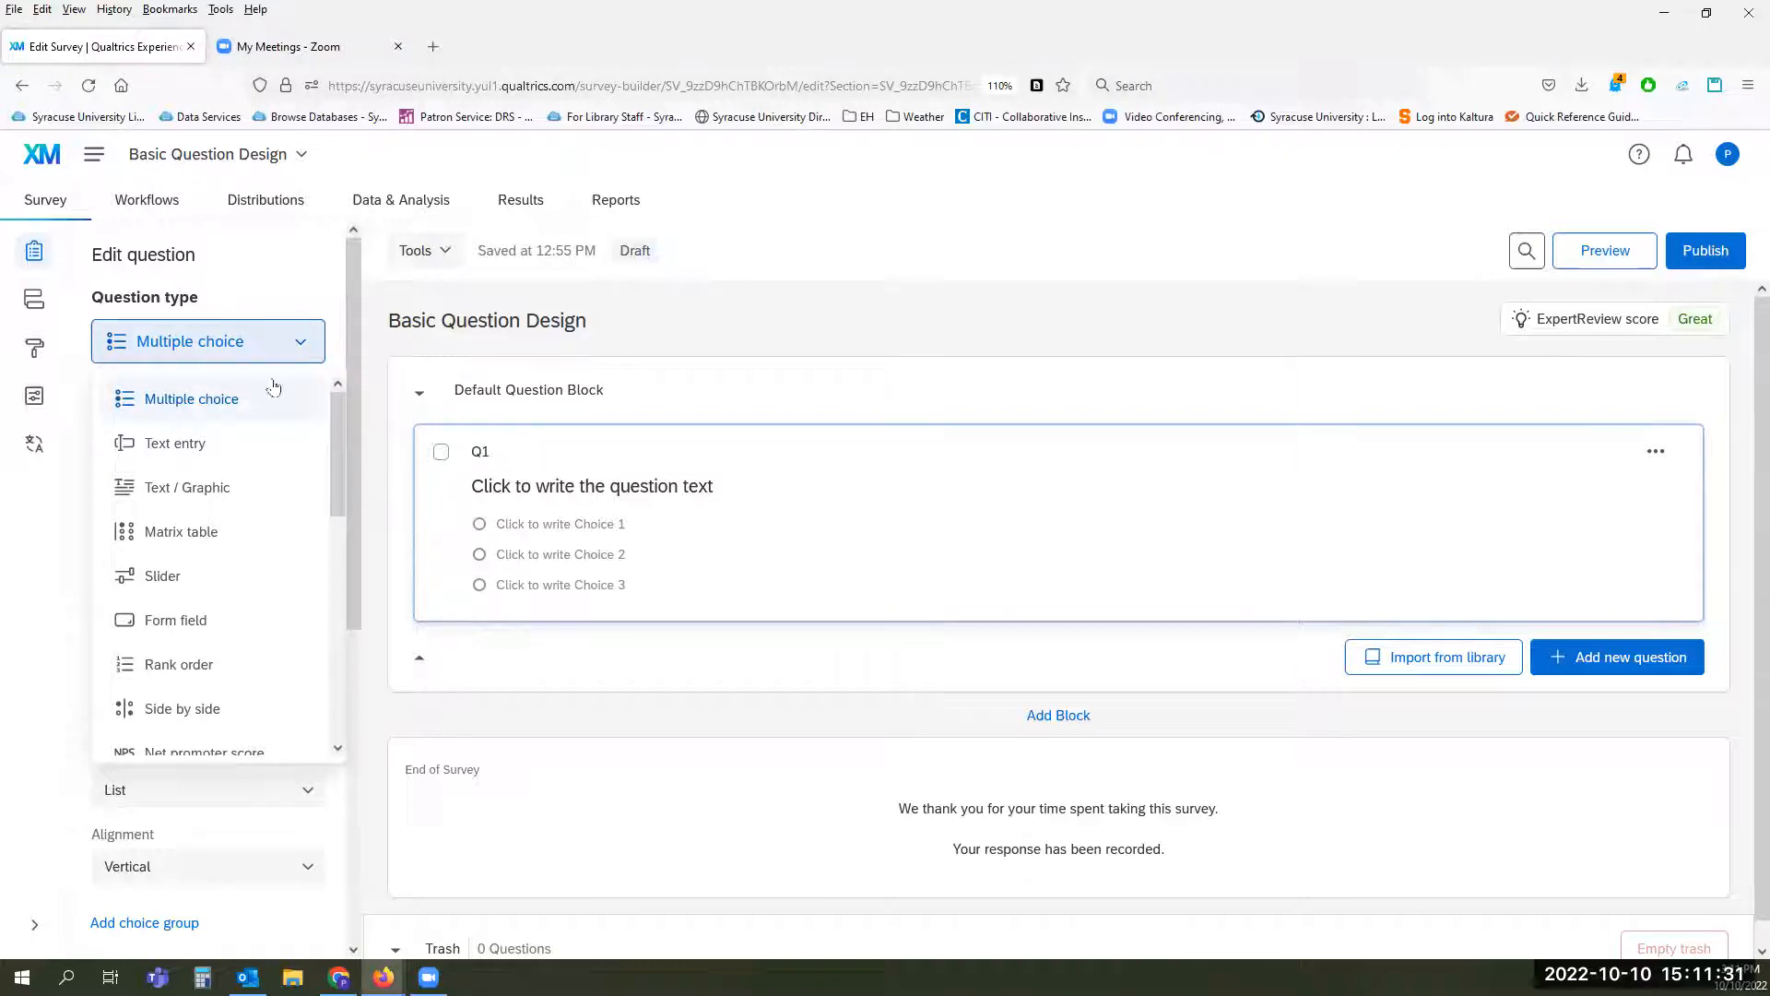
pyautogui.moveTo(247, 408)
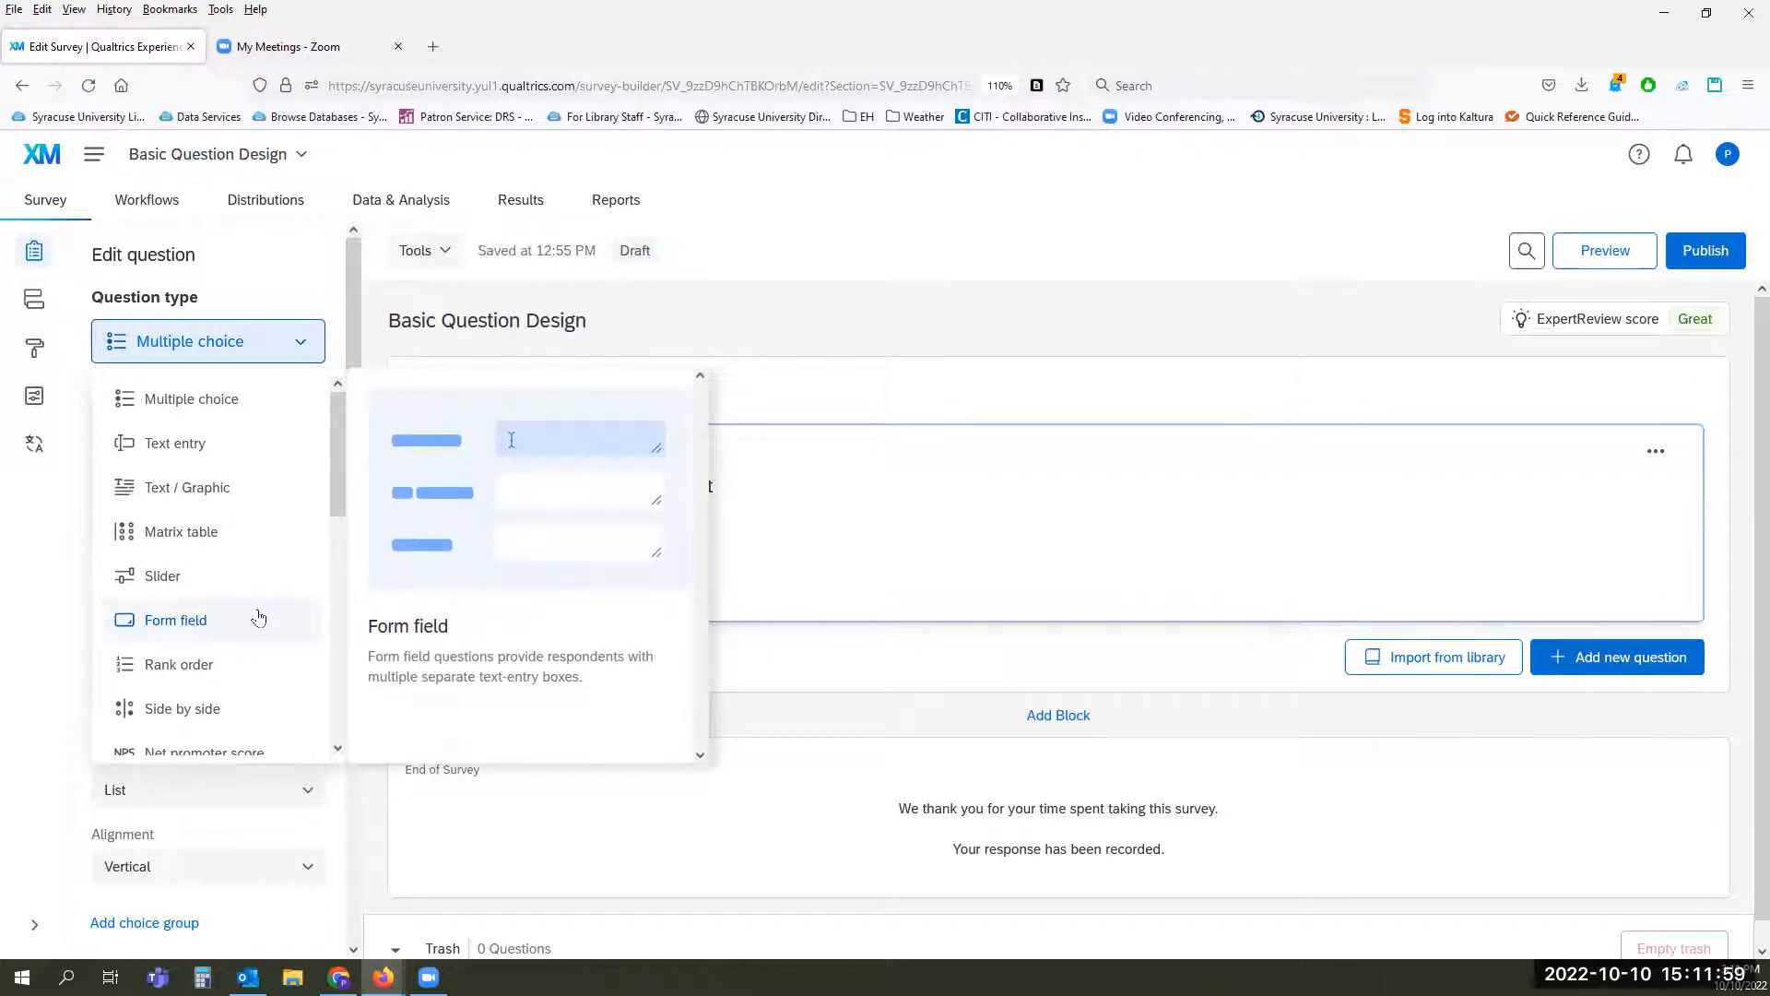
pyautogui.scroll(-3, 259, 616)
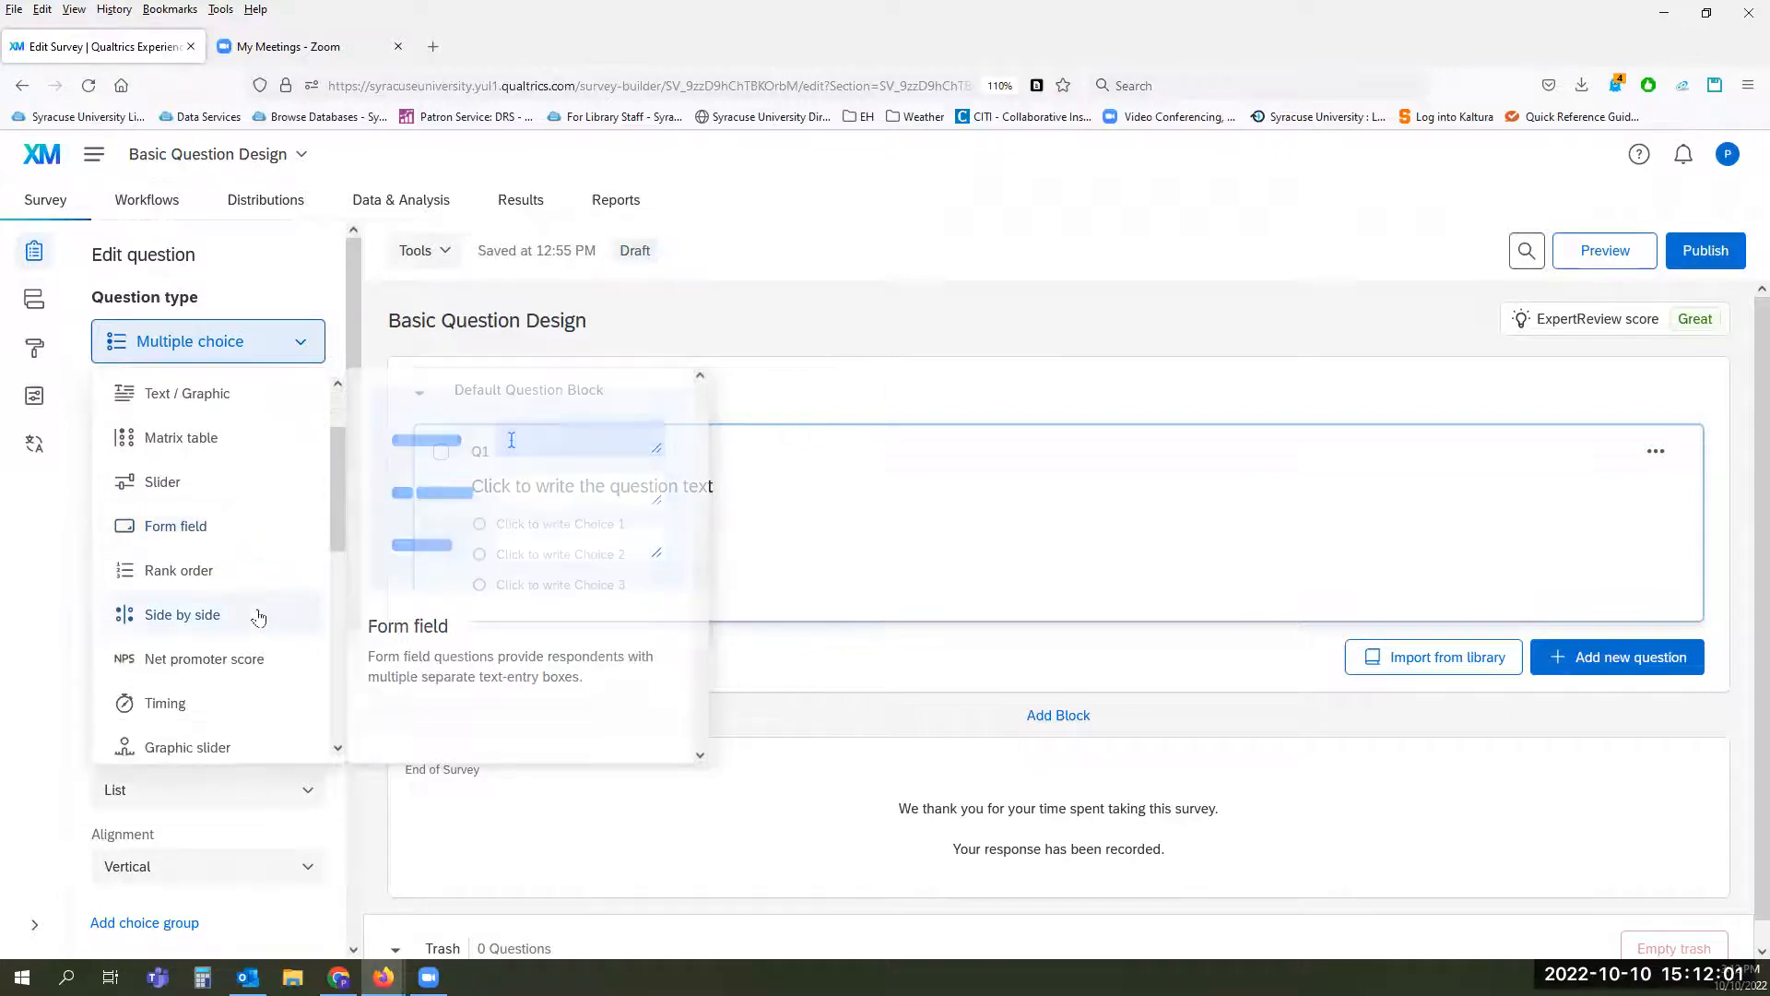
pyautogui.scroll(2, 259, 617)
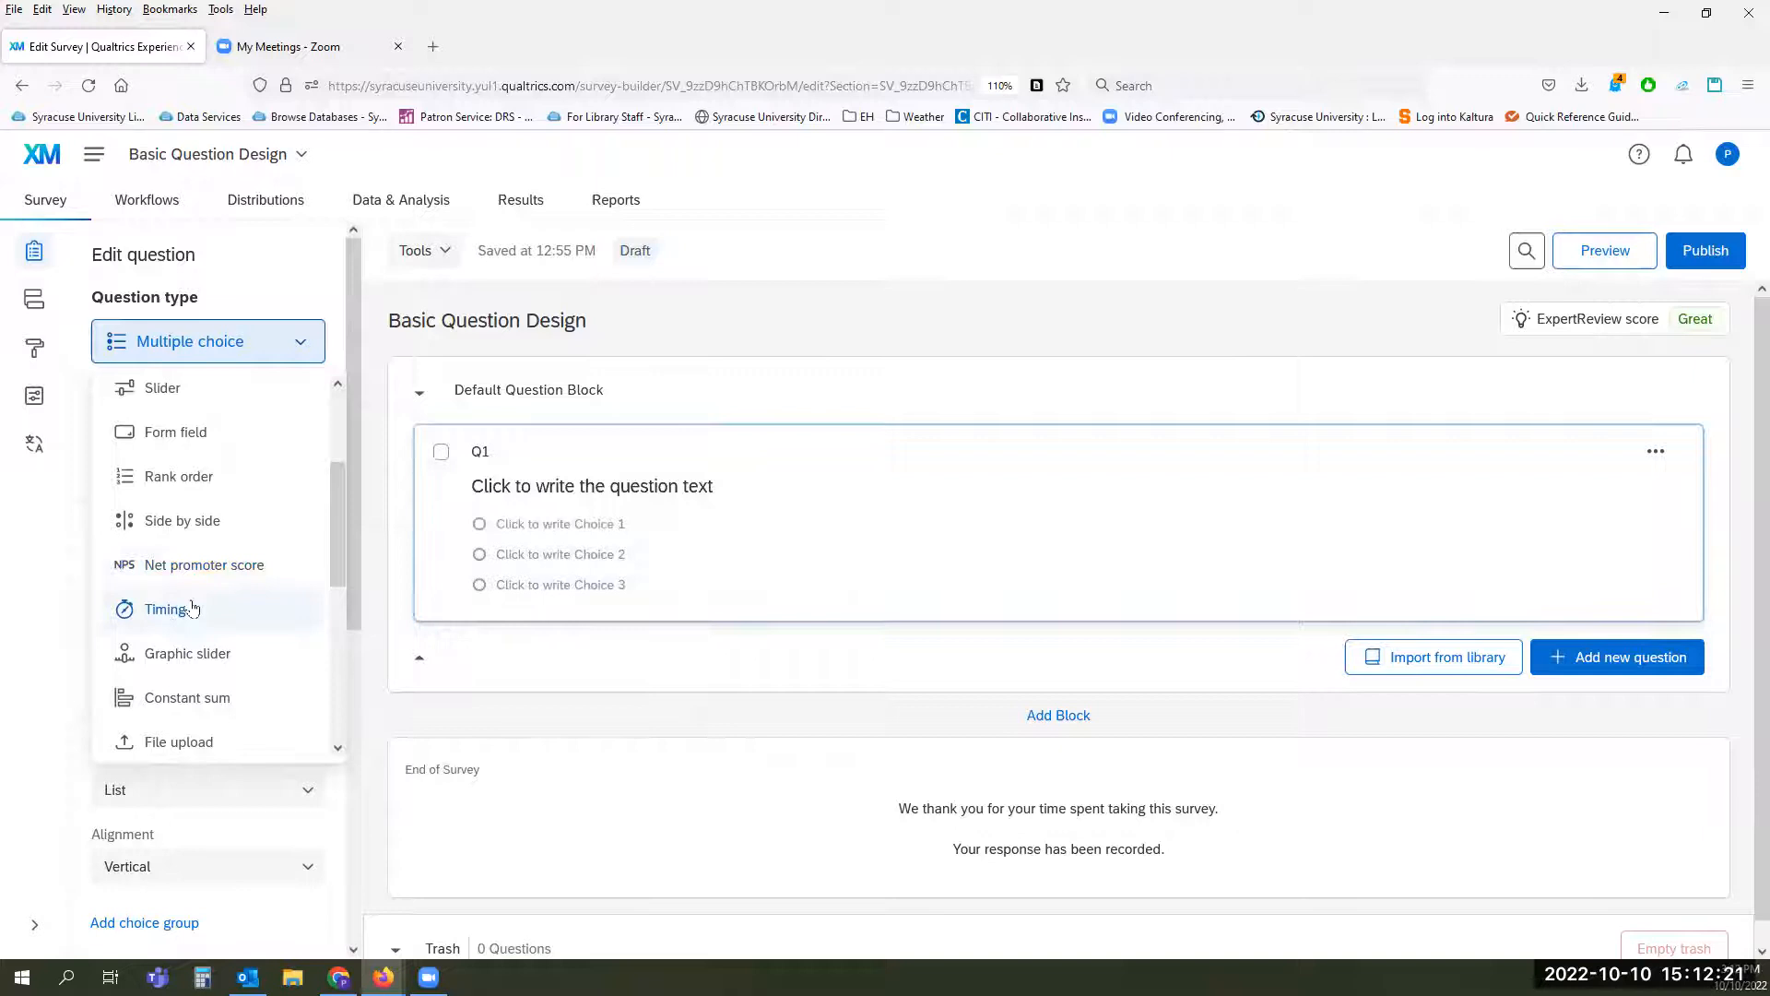
pyautogui.moveTo(169, 614)
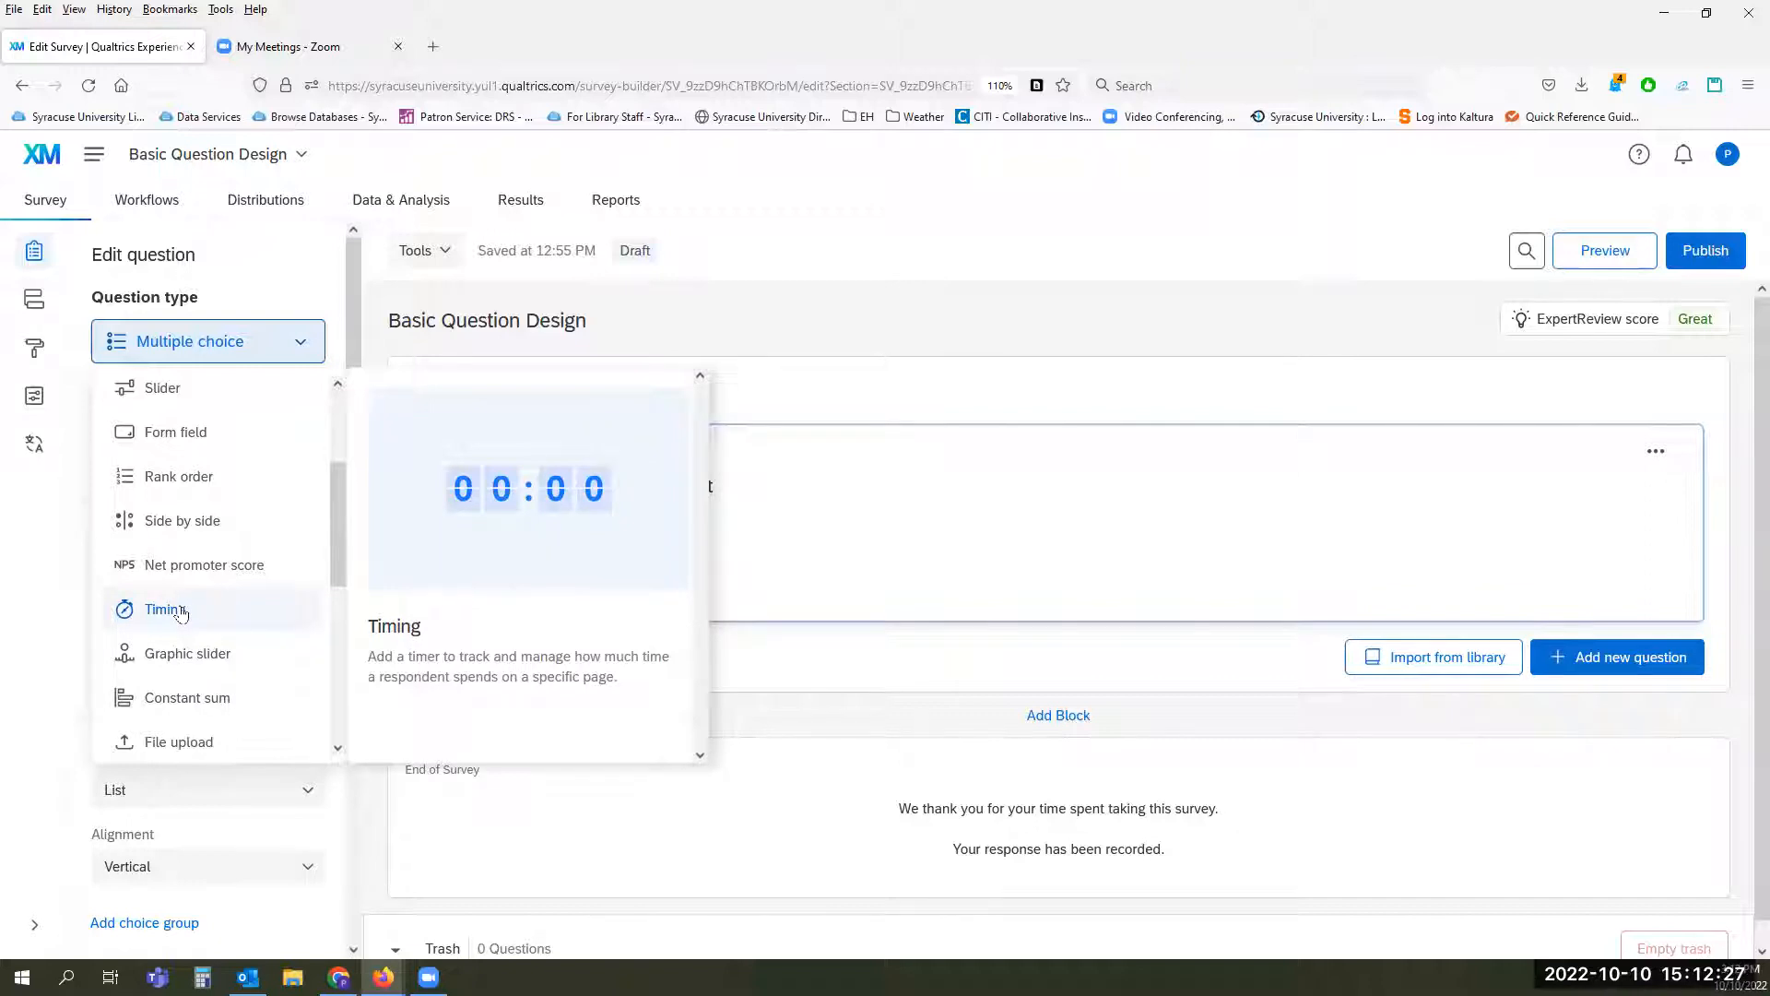
pyautogui.rightClick(182, 611)
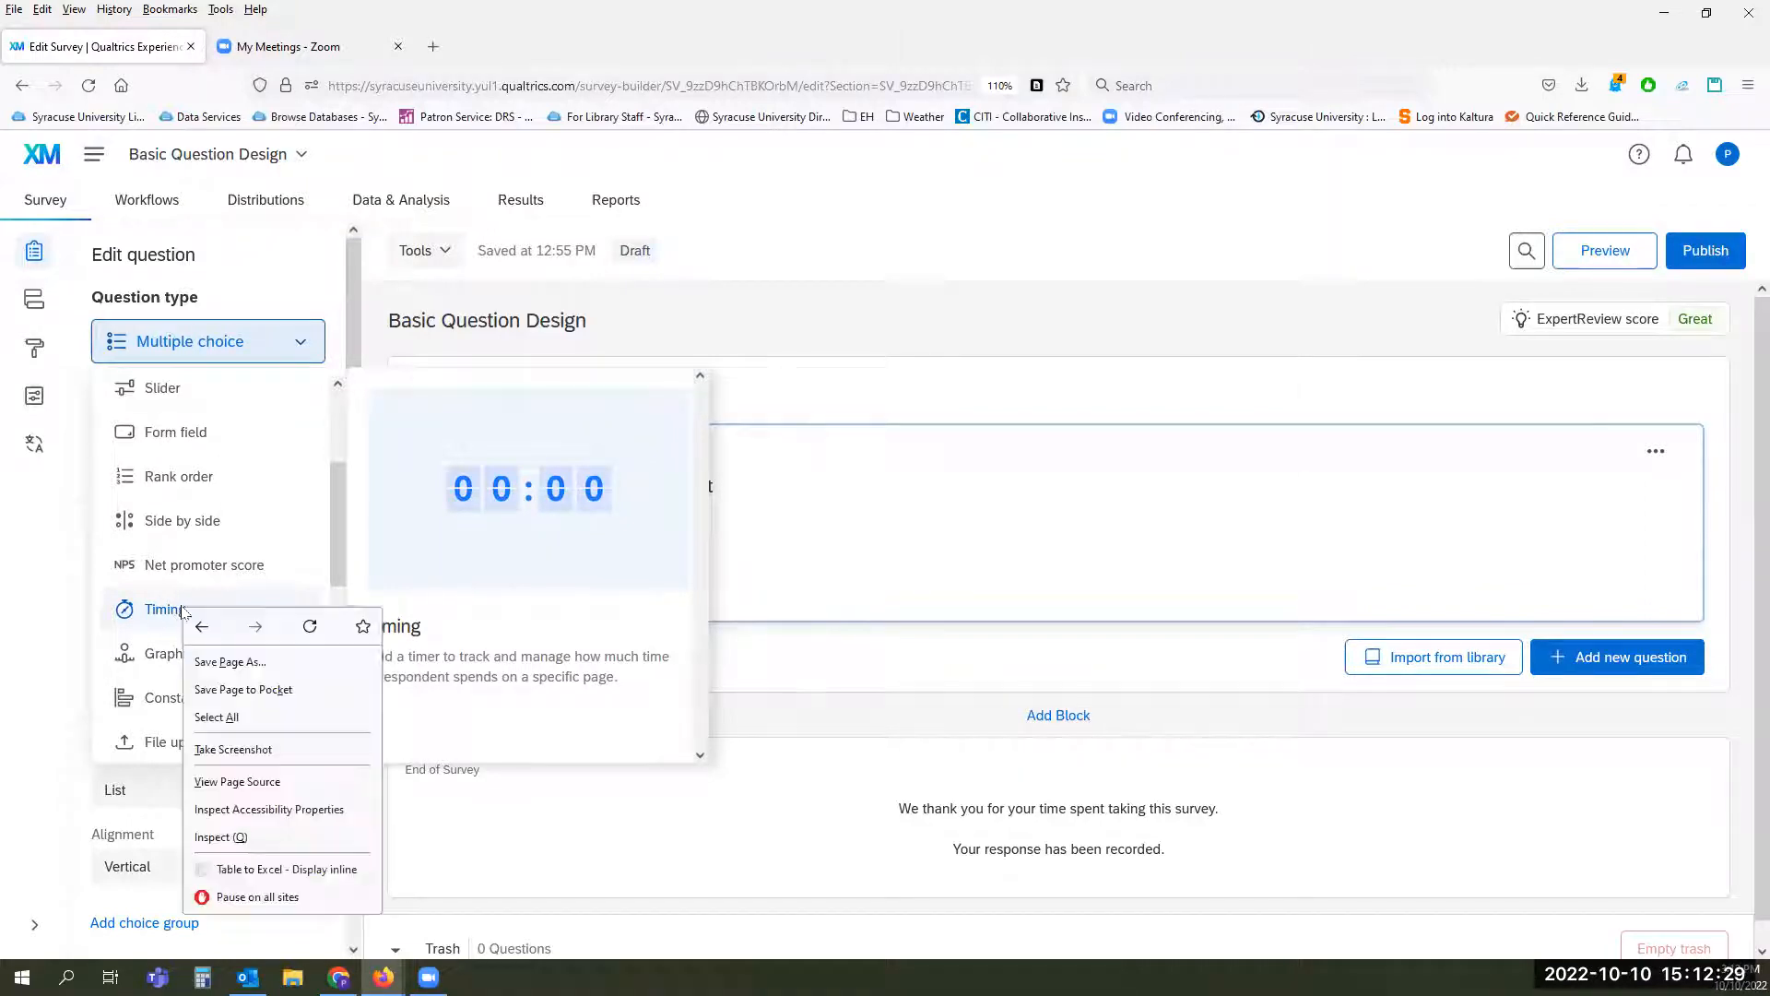
pyautogui.moveTo(158, 615)
pyautogui.click(540, 668)
pyautogui.click(540, 667)
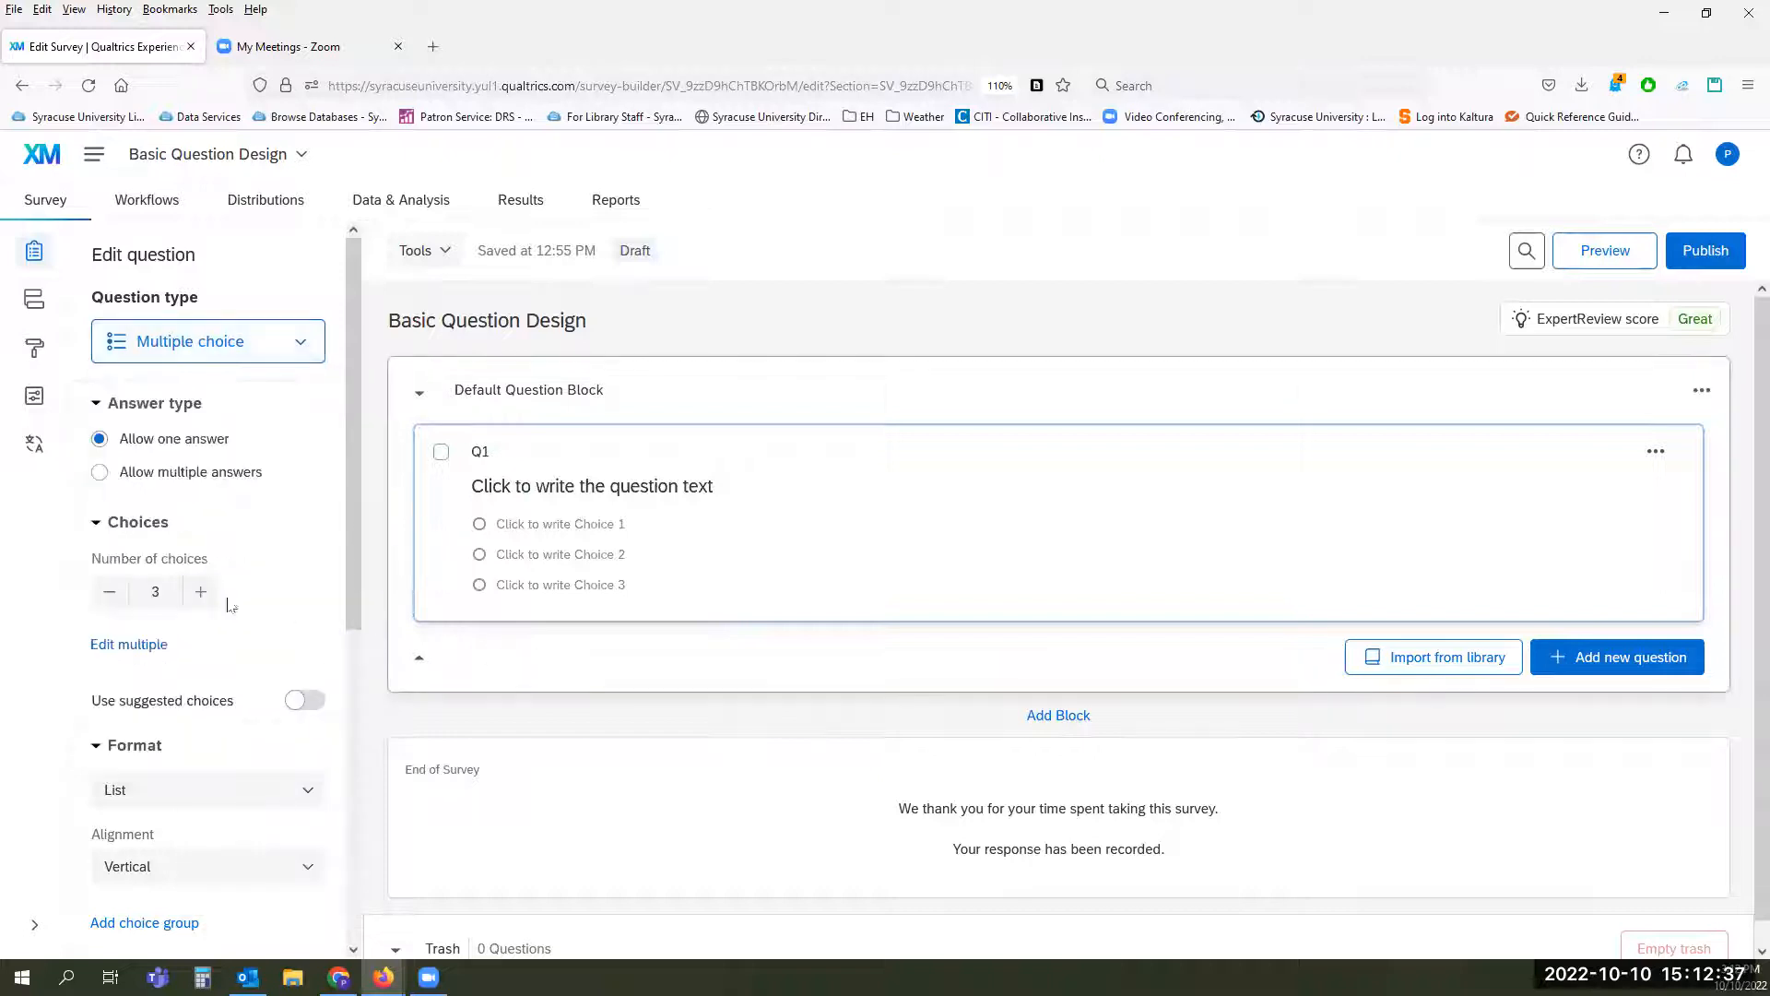
# Step: Look through the question types from Graphic slider to Pick, group, and rank, and change Q1's type to Drill down
pyautogui.click(269, 343)
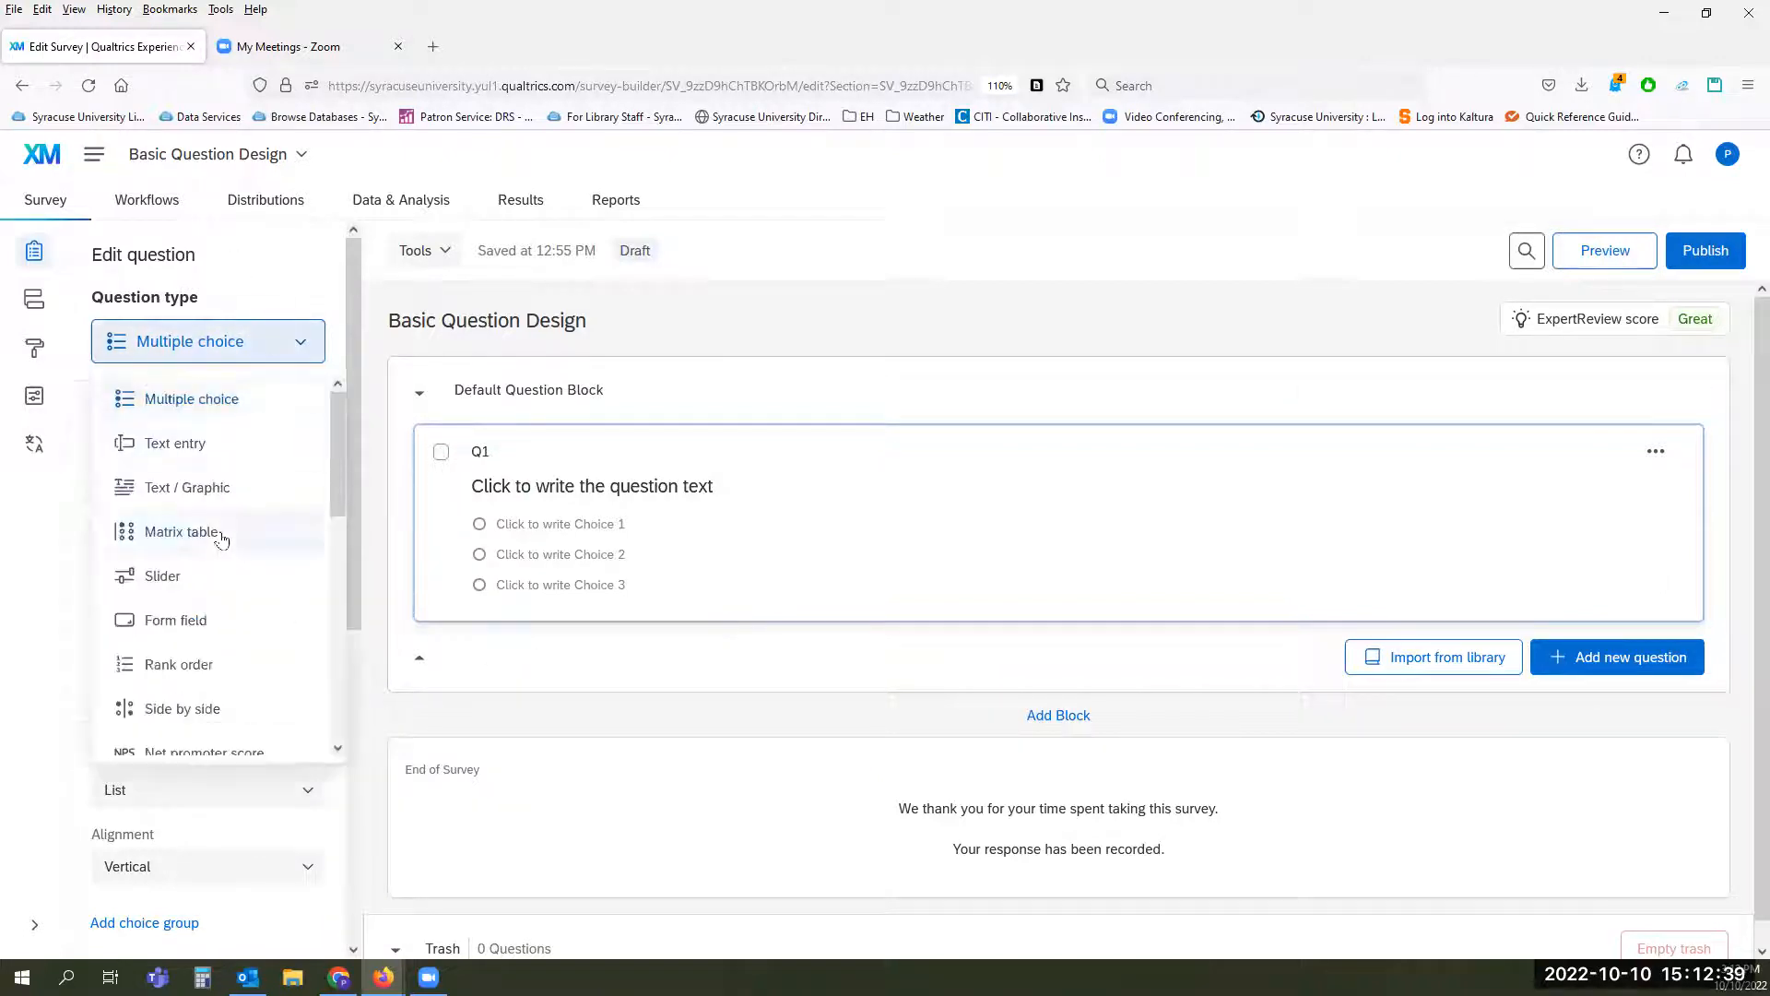
pyautogui.scroll(-5, 217, 543)
pyautogui.scroll(3, 217, 542)
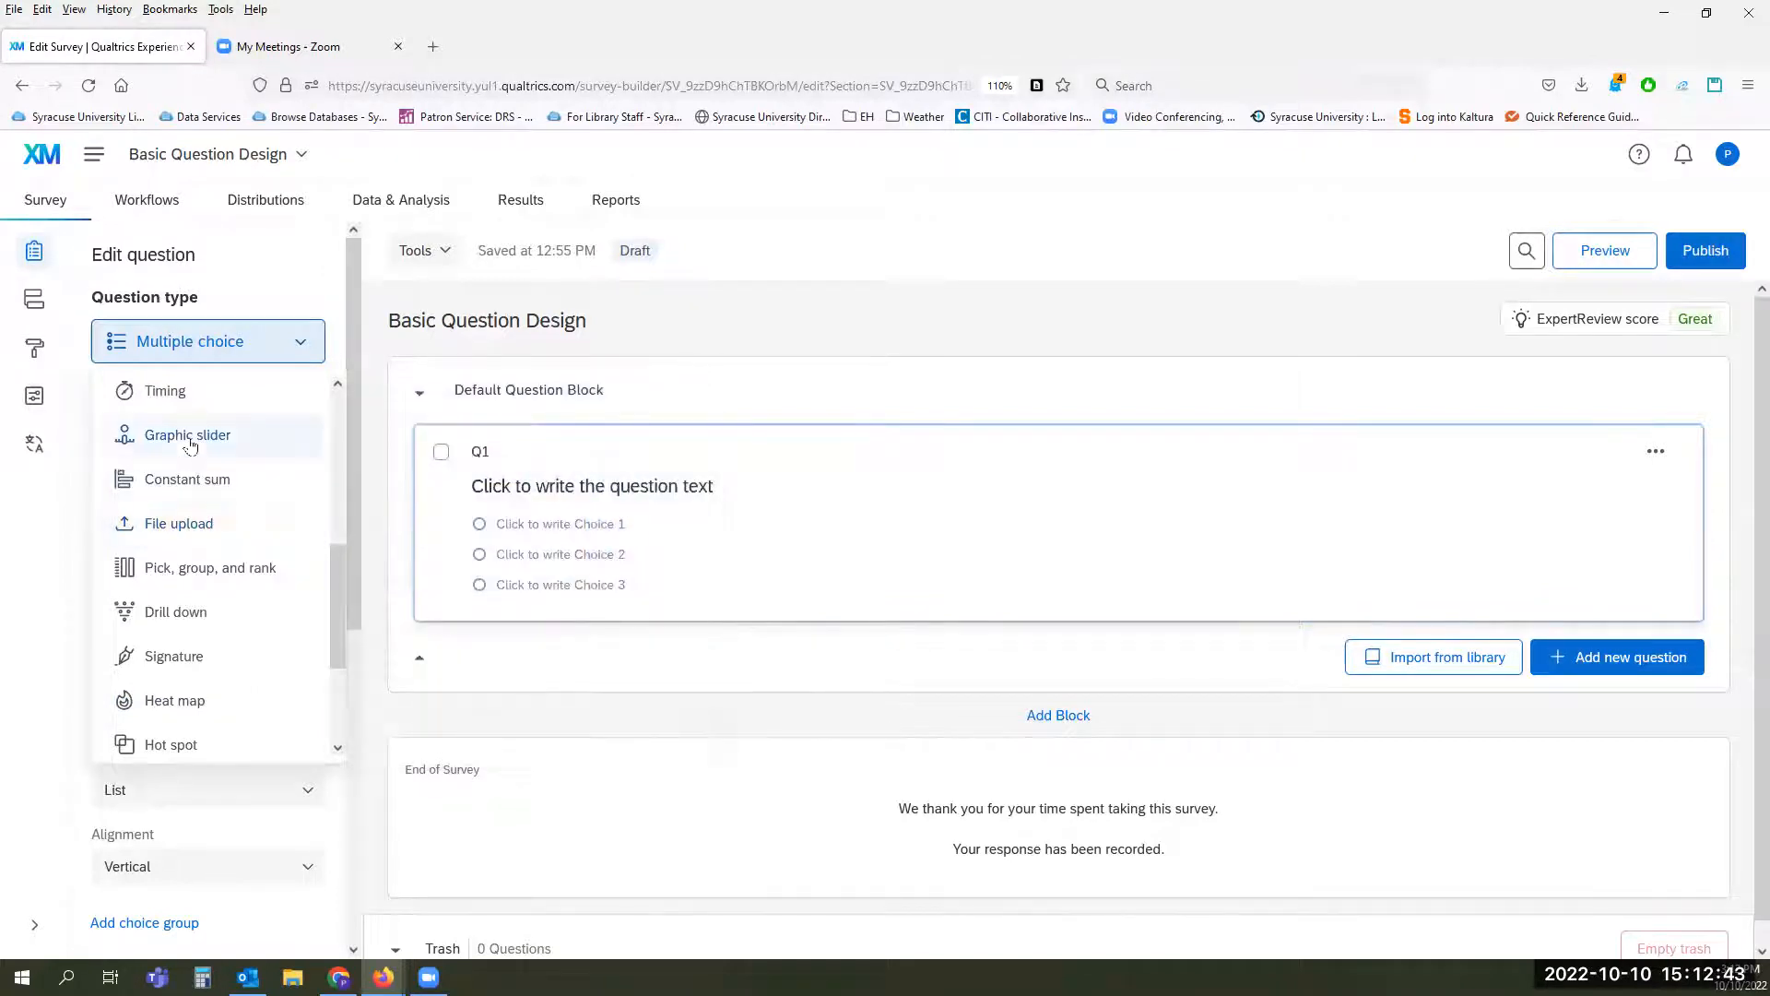
pyautogui.moveTo(166, 443)
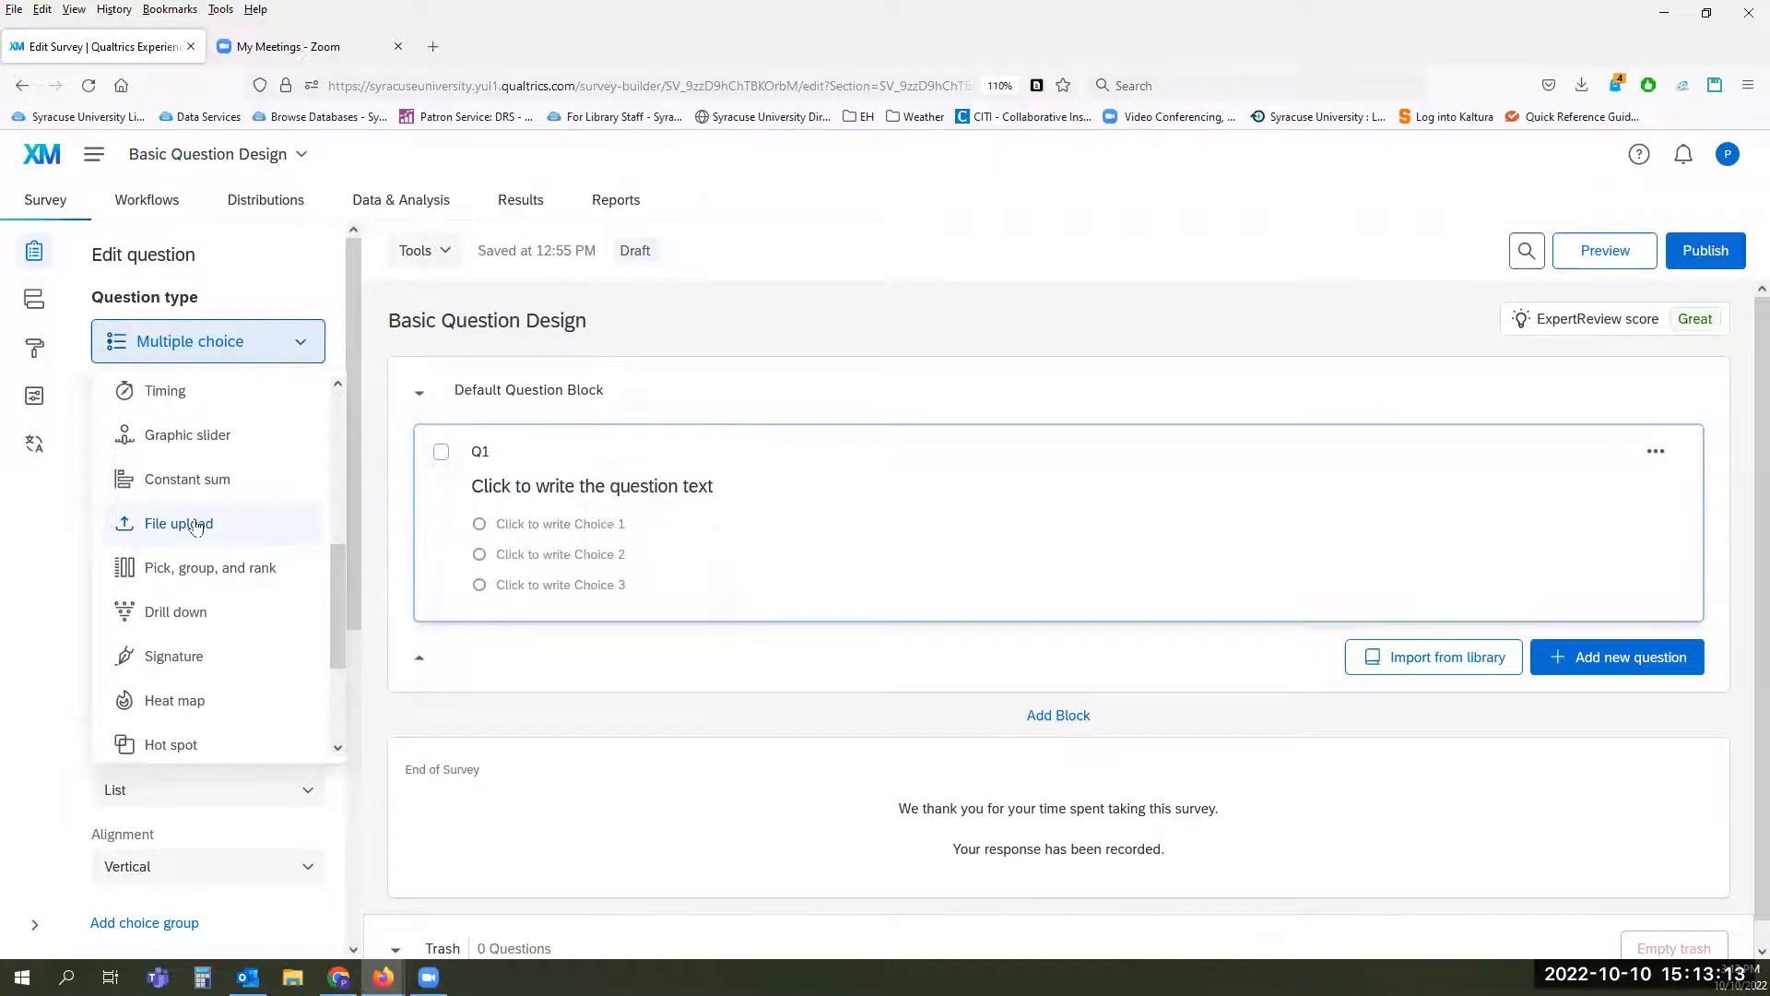
pyautogui.moveTo(261, 527)
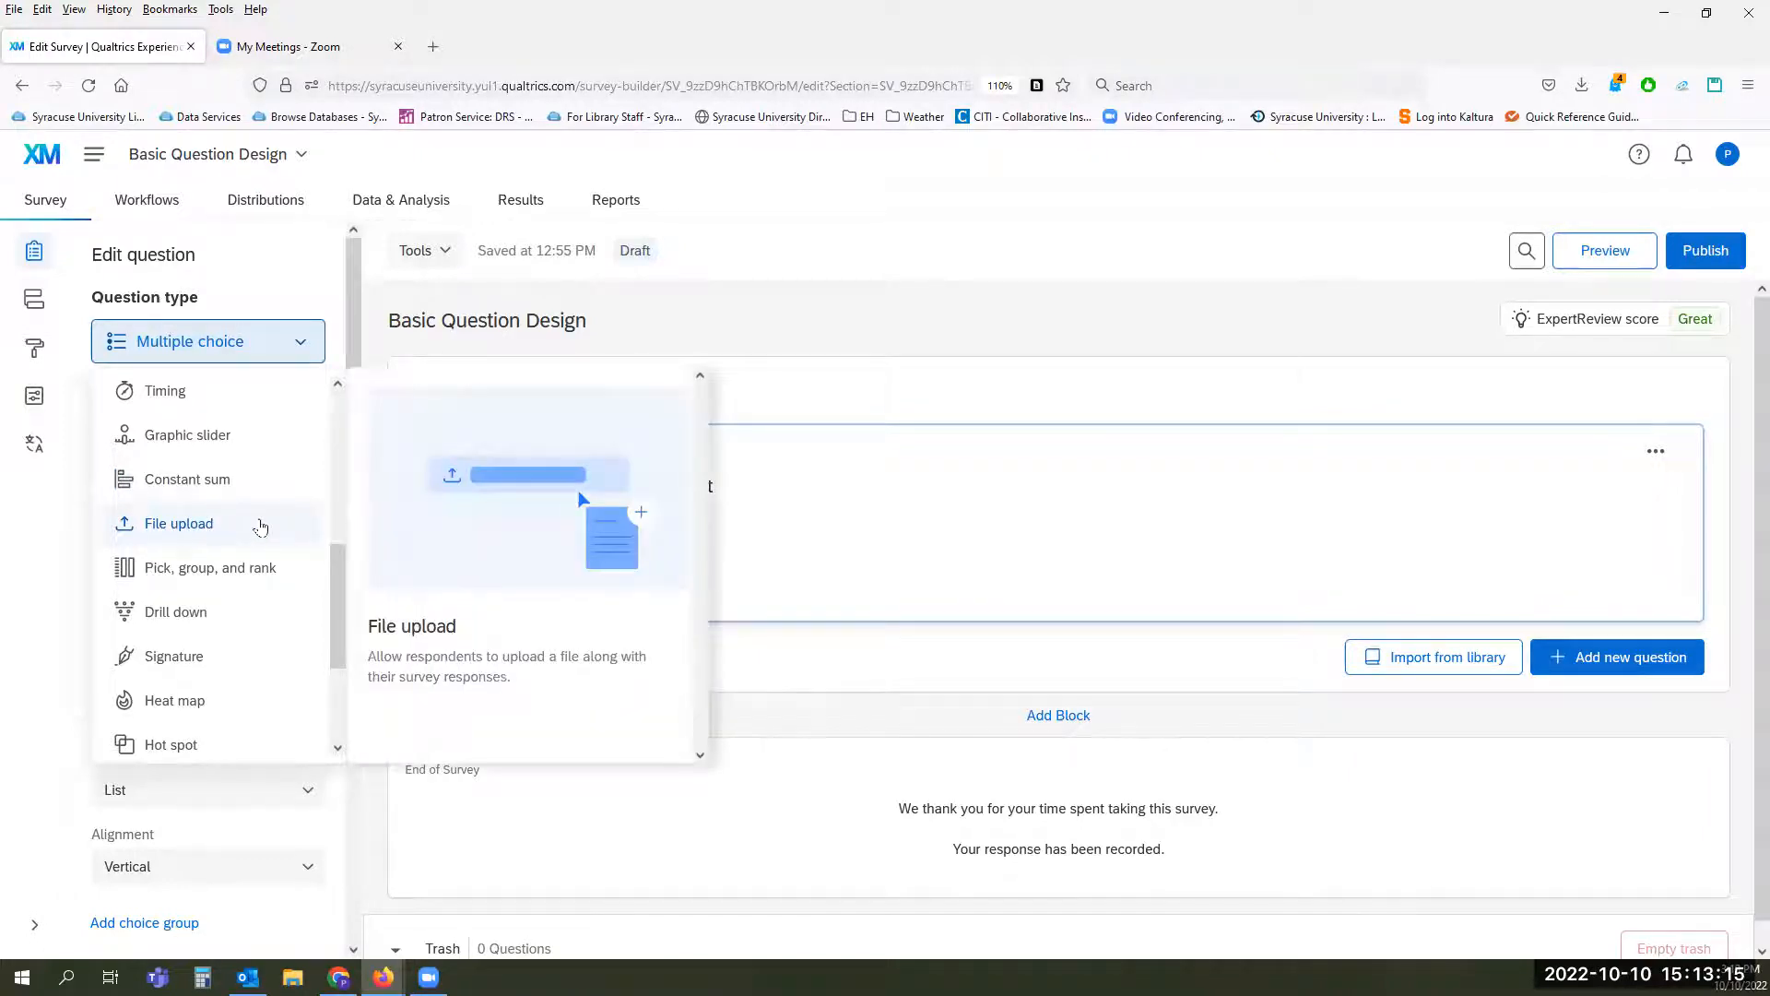
pyautogui.moveTo(226, 579)
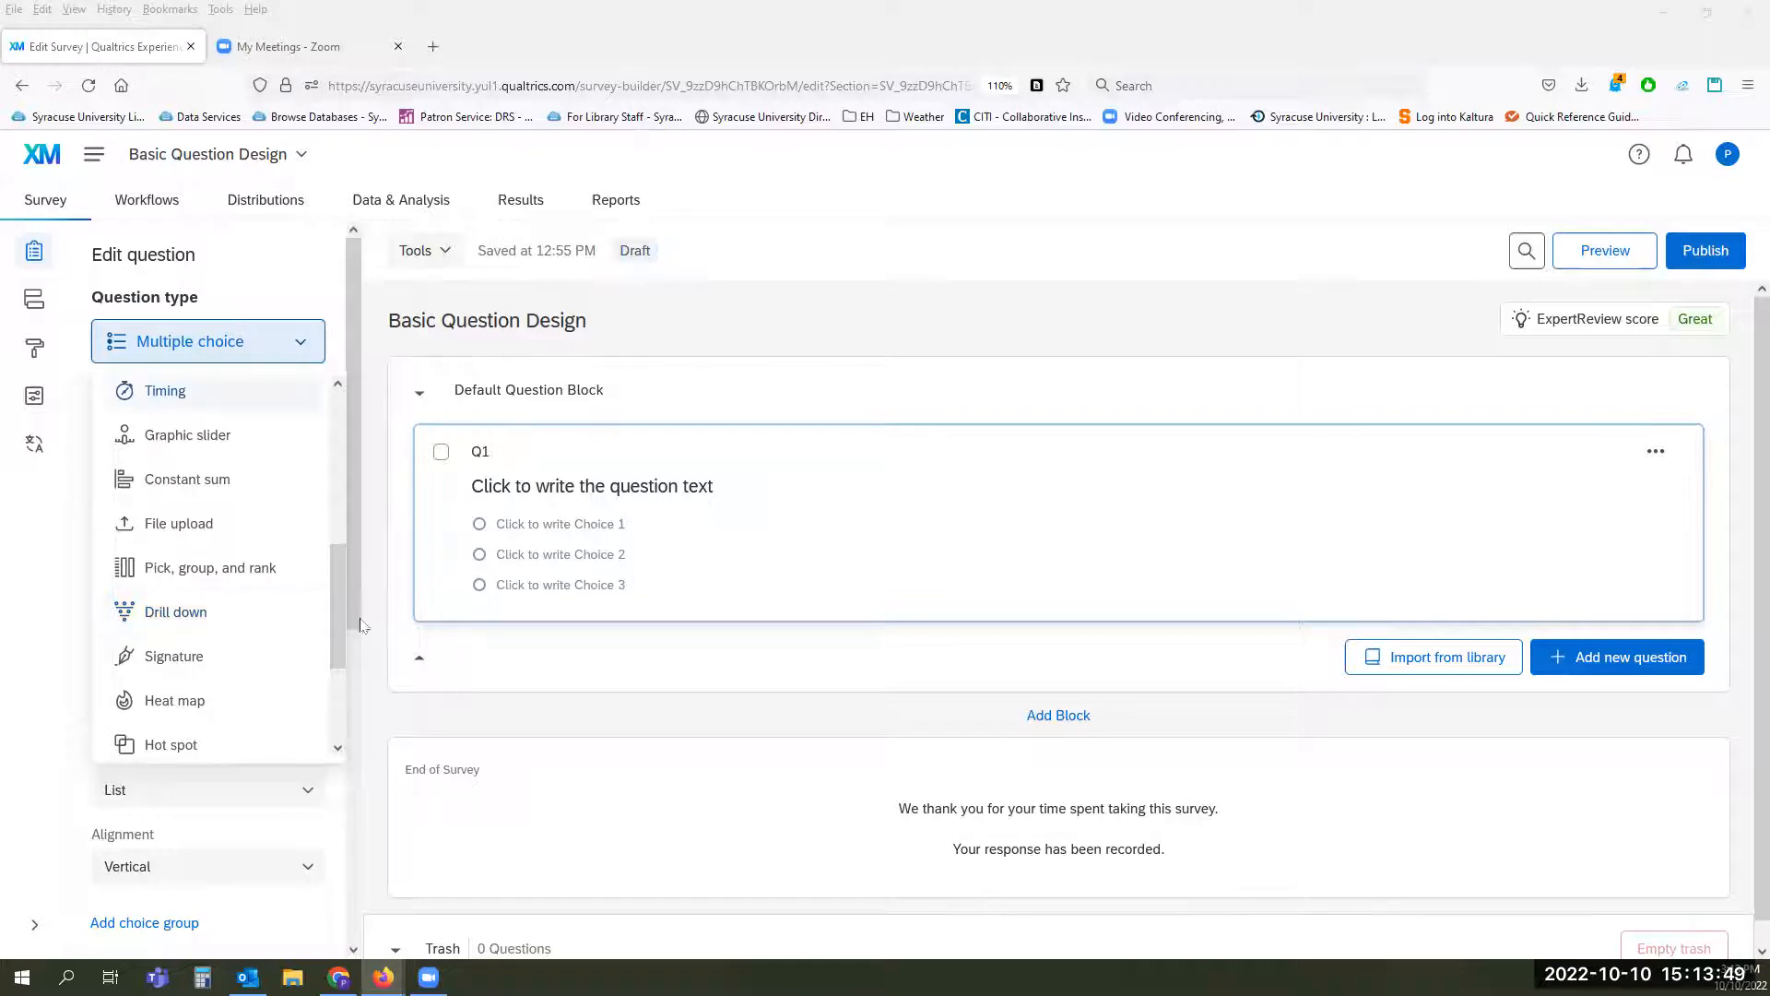
pyautogui.click(230, 612)
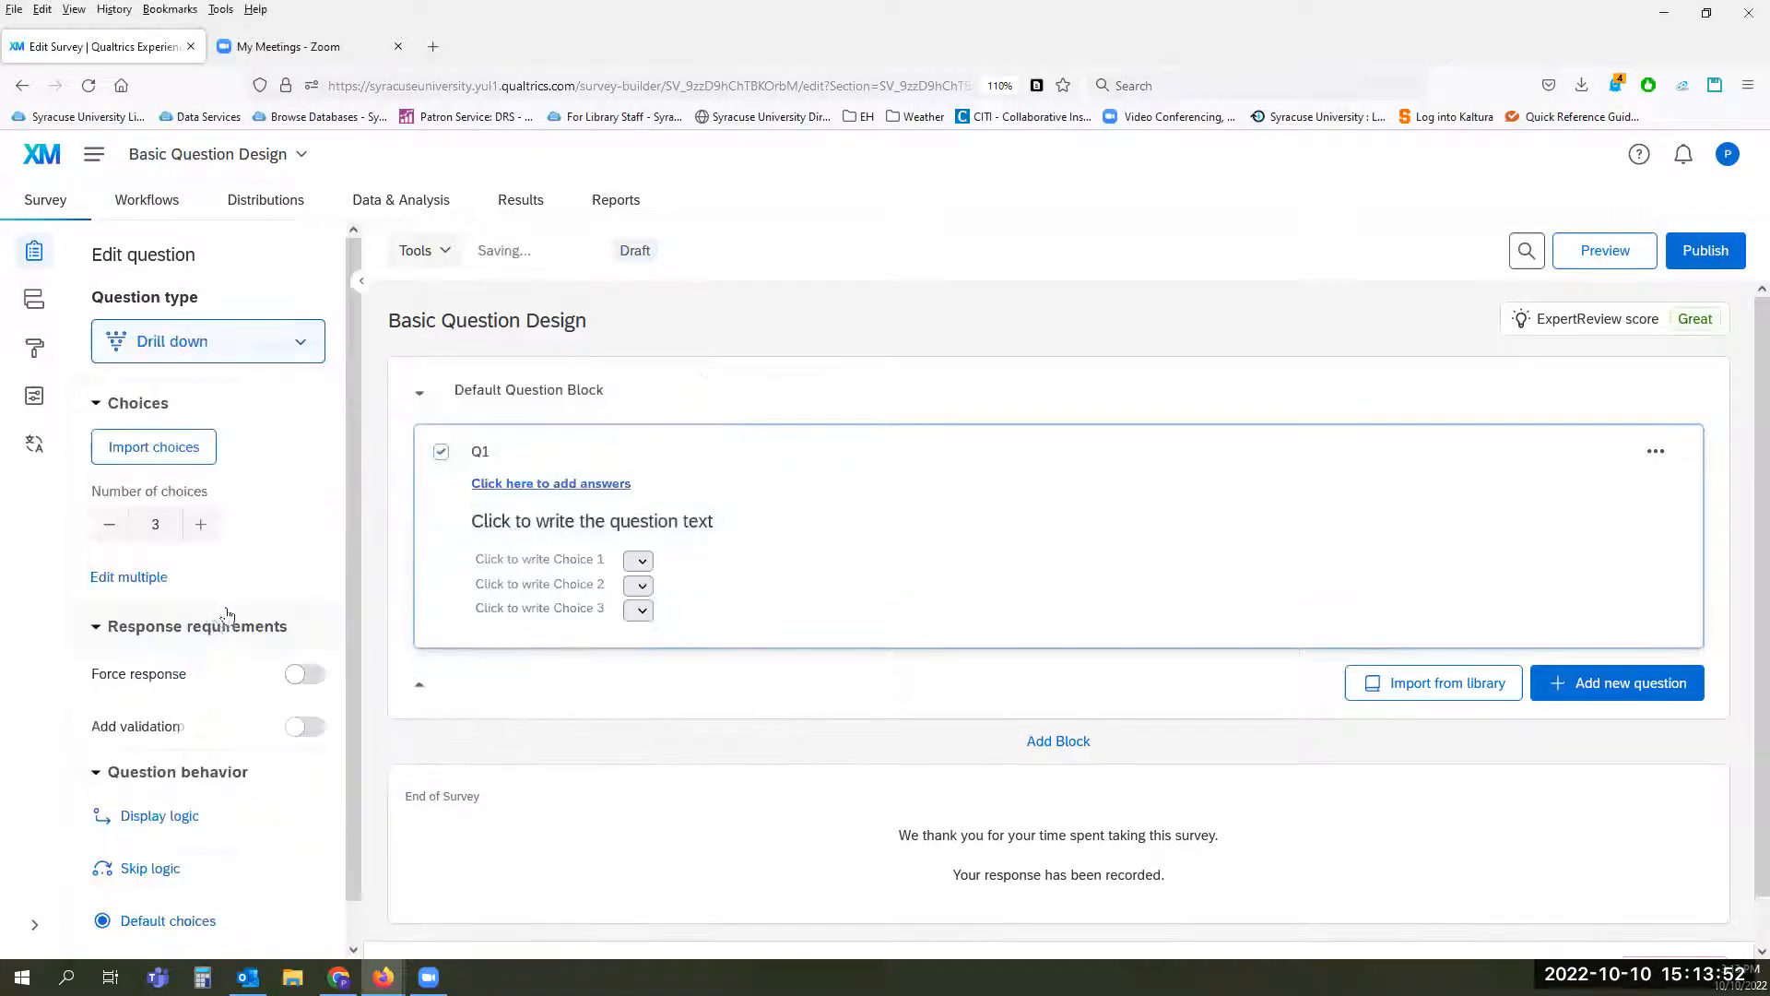
# Step: Review the remaining question types for Q1, including Signature, Heat map, Hot spot, Captcha verification and Highlight
pyautogui.click(258, 338)
pyautogui.scroll(-2, 241, 553)
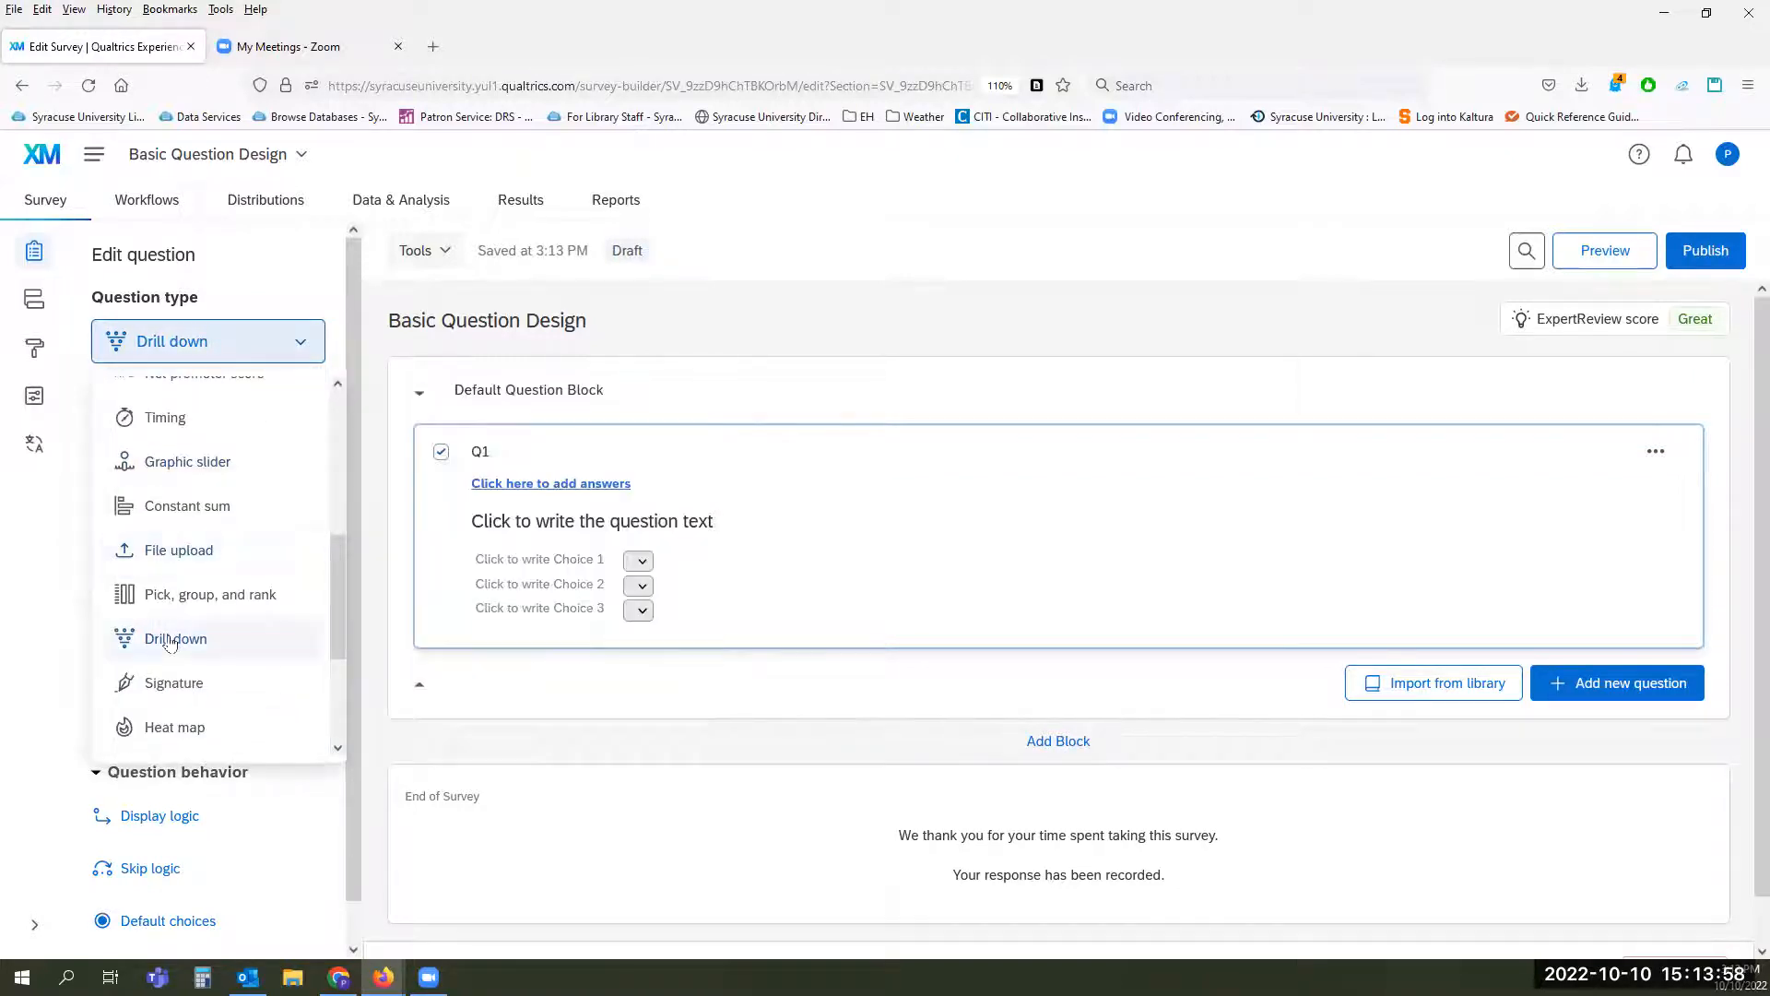
pyautogui.moveTo(170, 643)
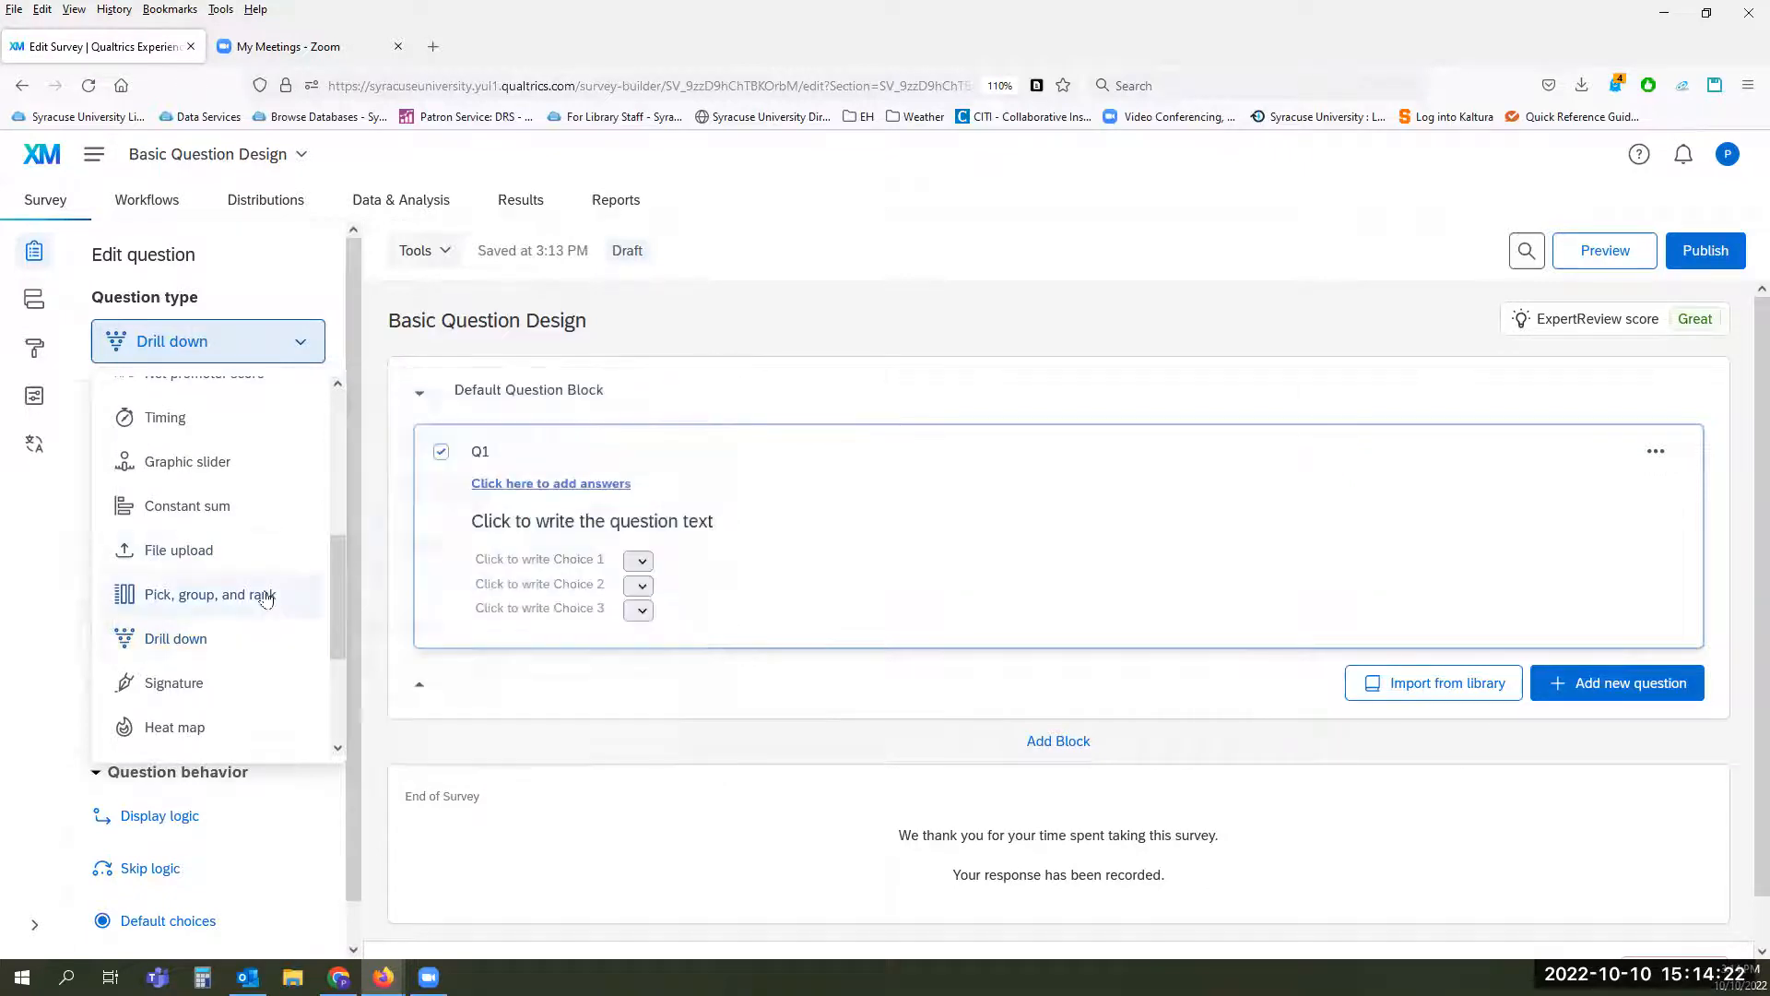
pyautogui.scroll(-1, 266, 599)
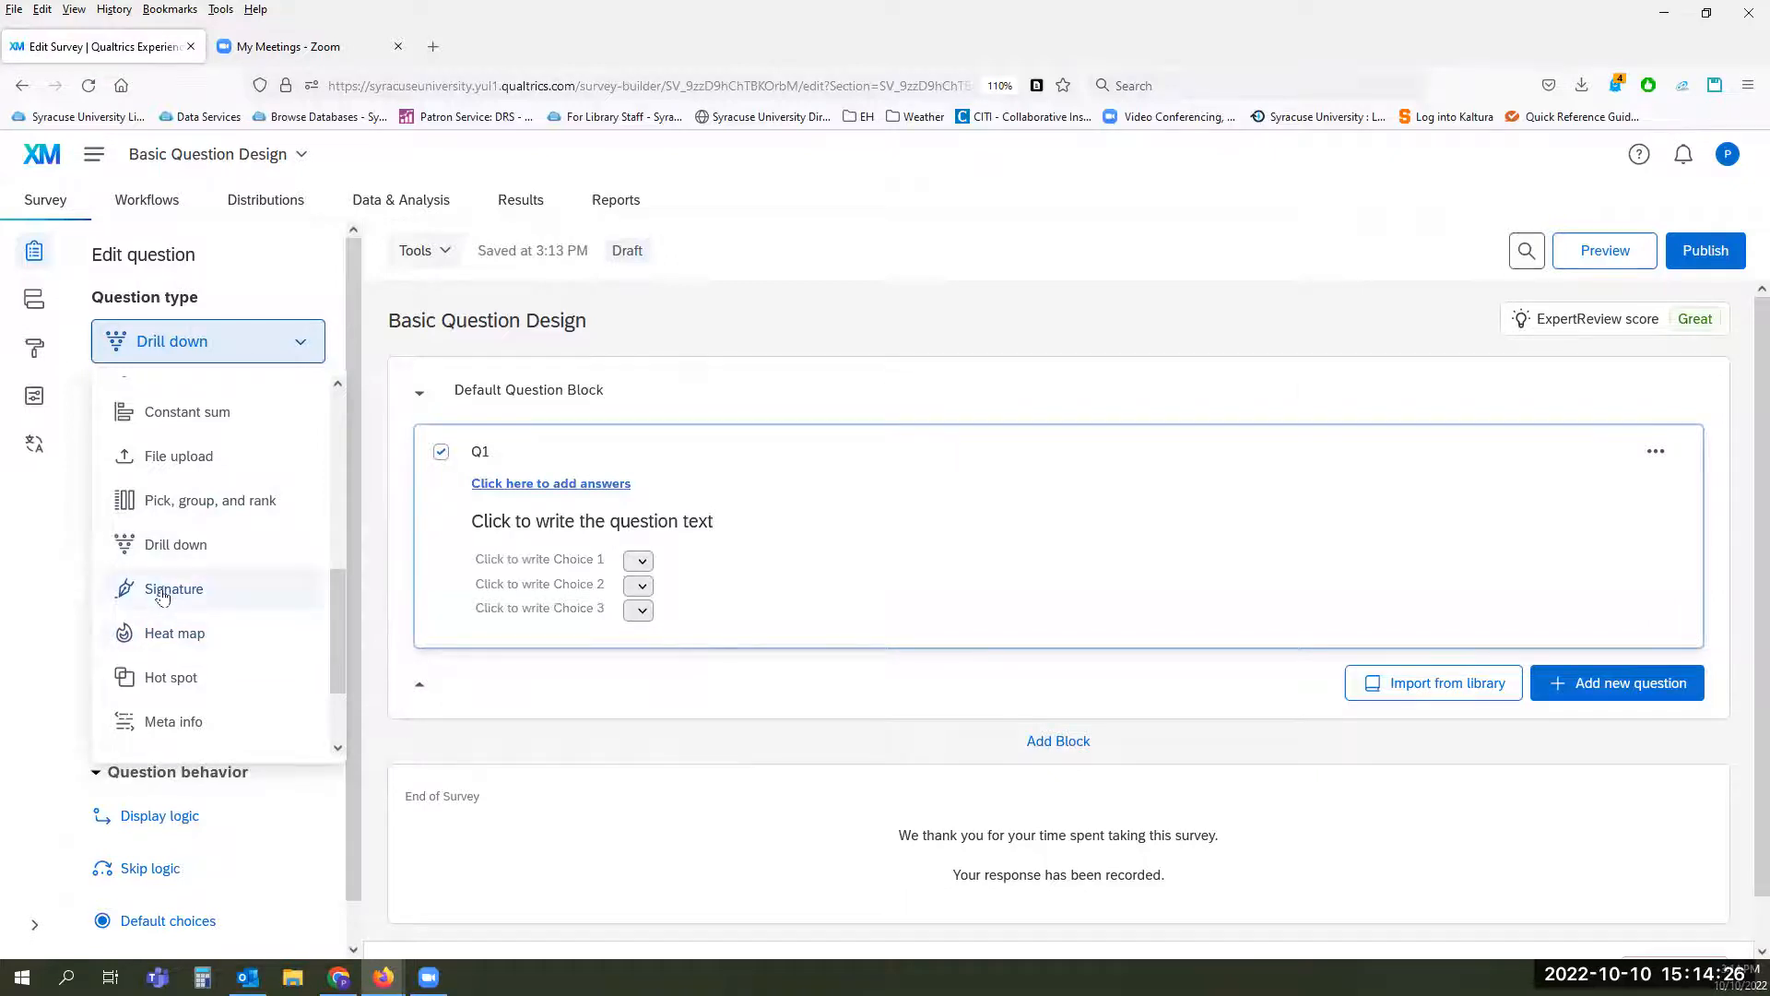
pyautogui.moveTo(162, 597)
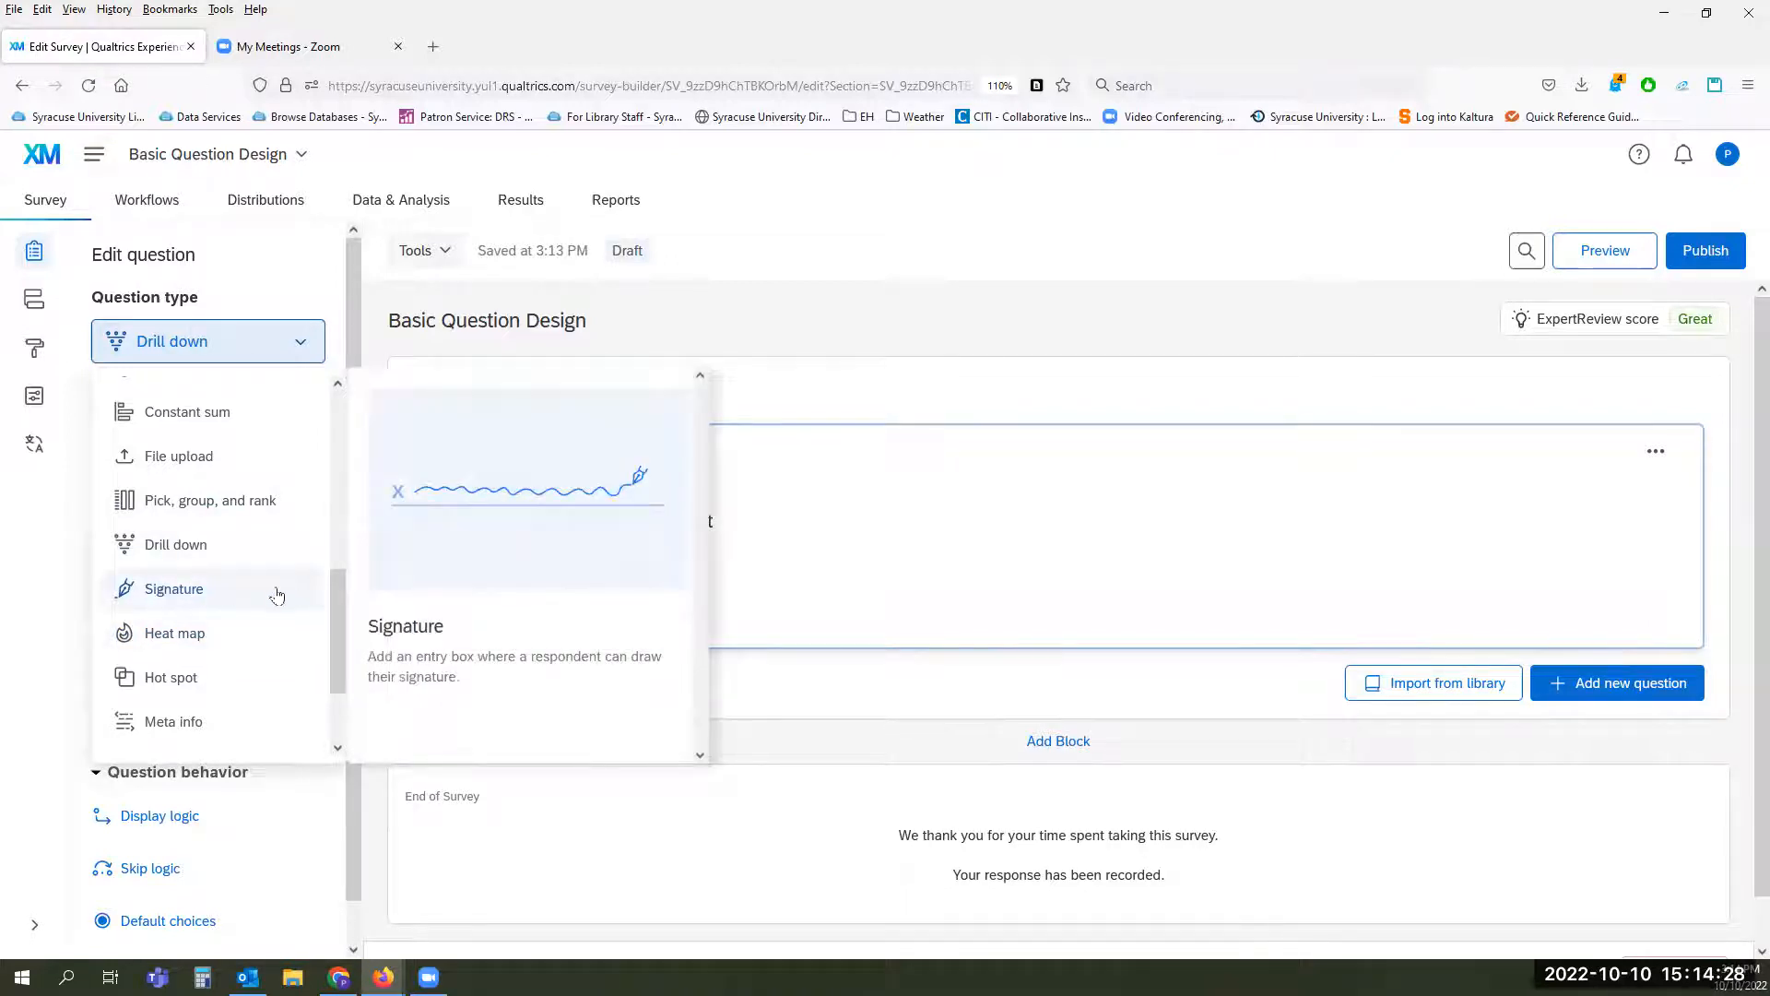
pyautogui.moveTo(225, 638)
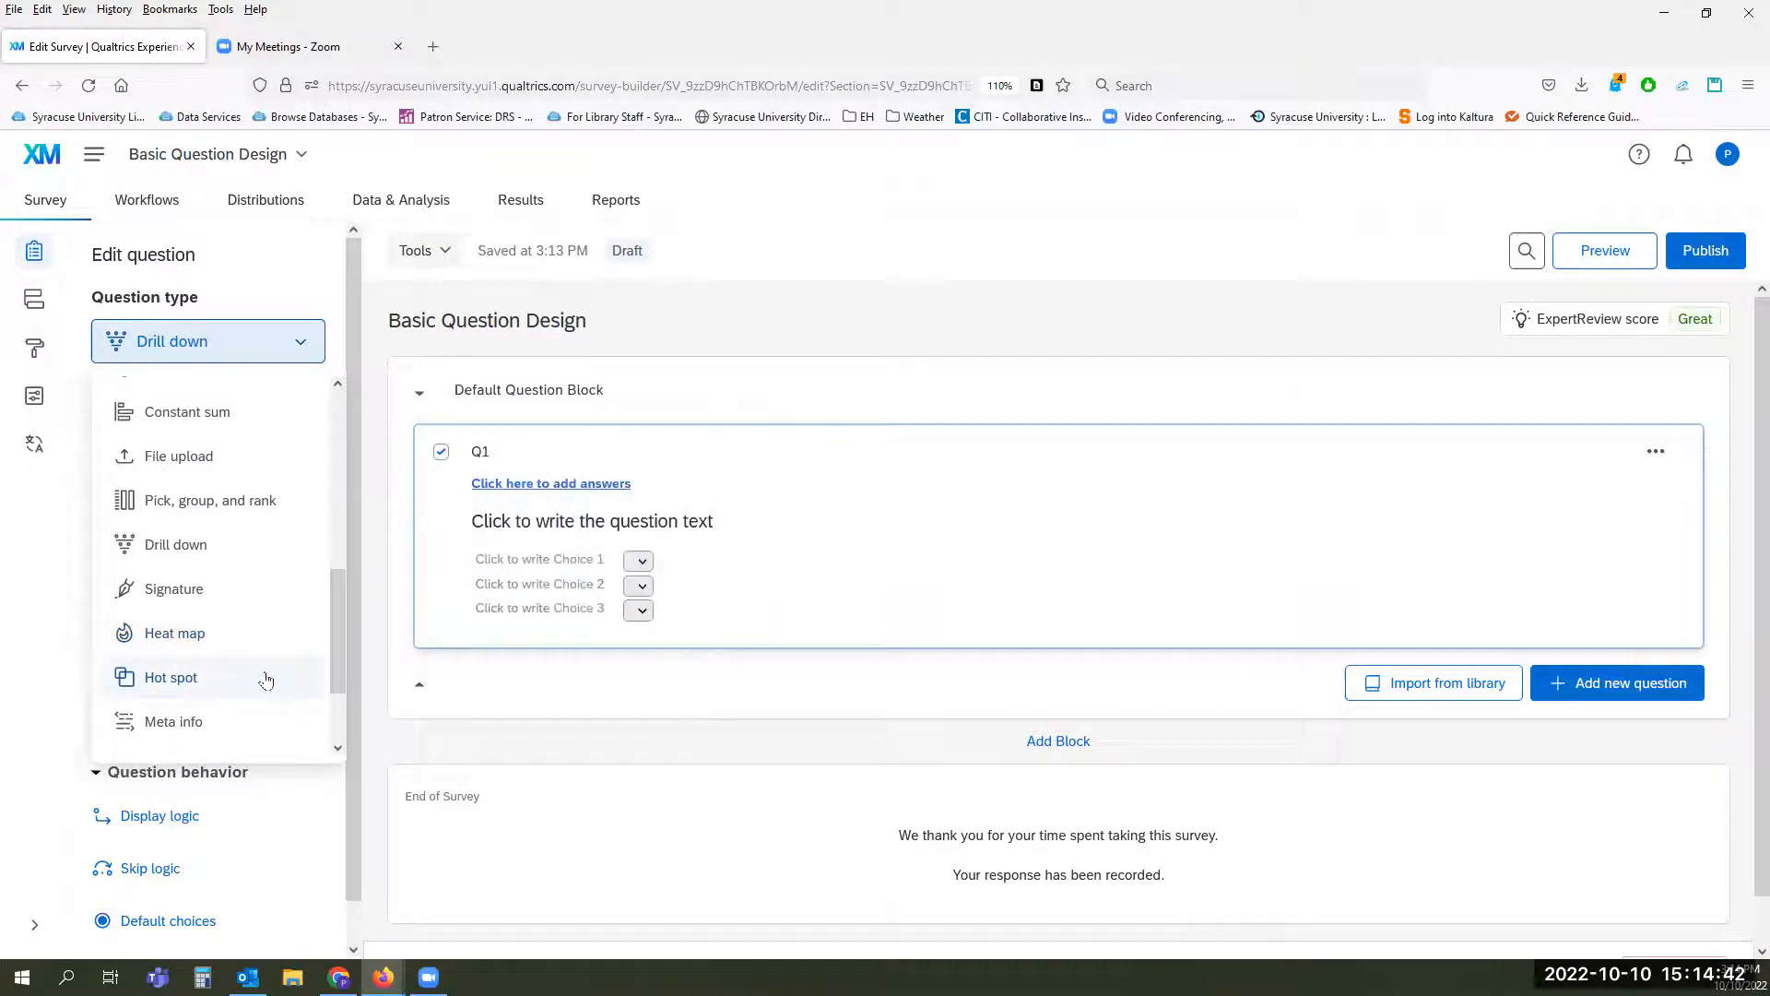
pyautogui.scroll(-3, 267, 679)
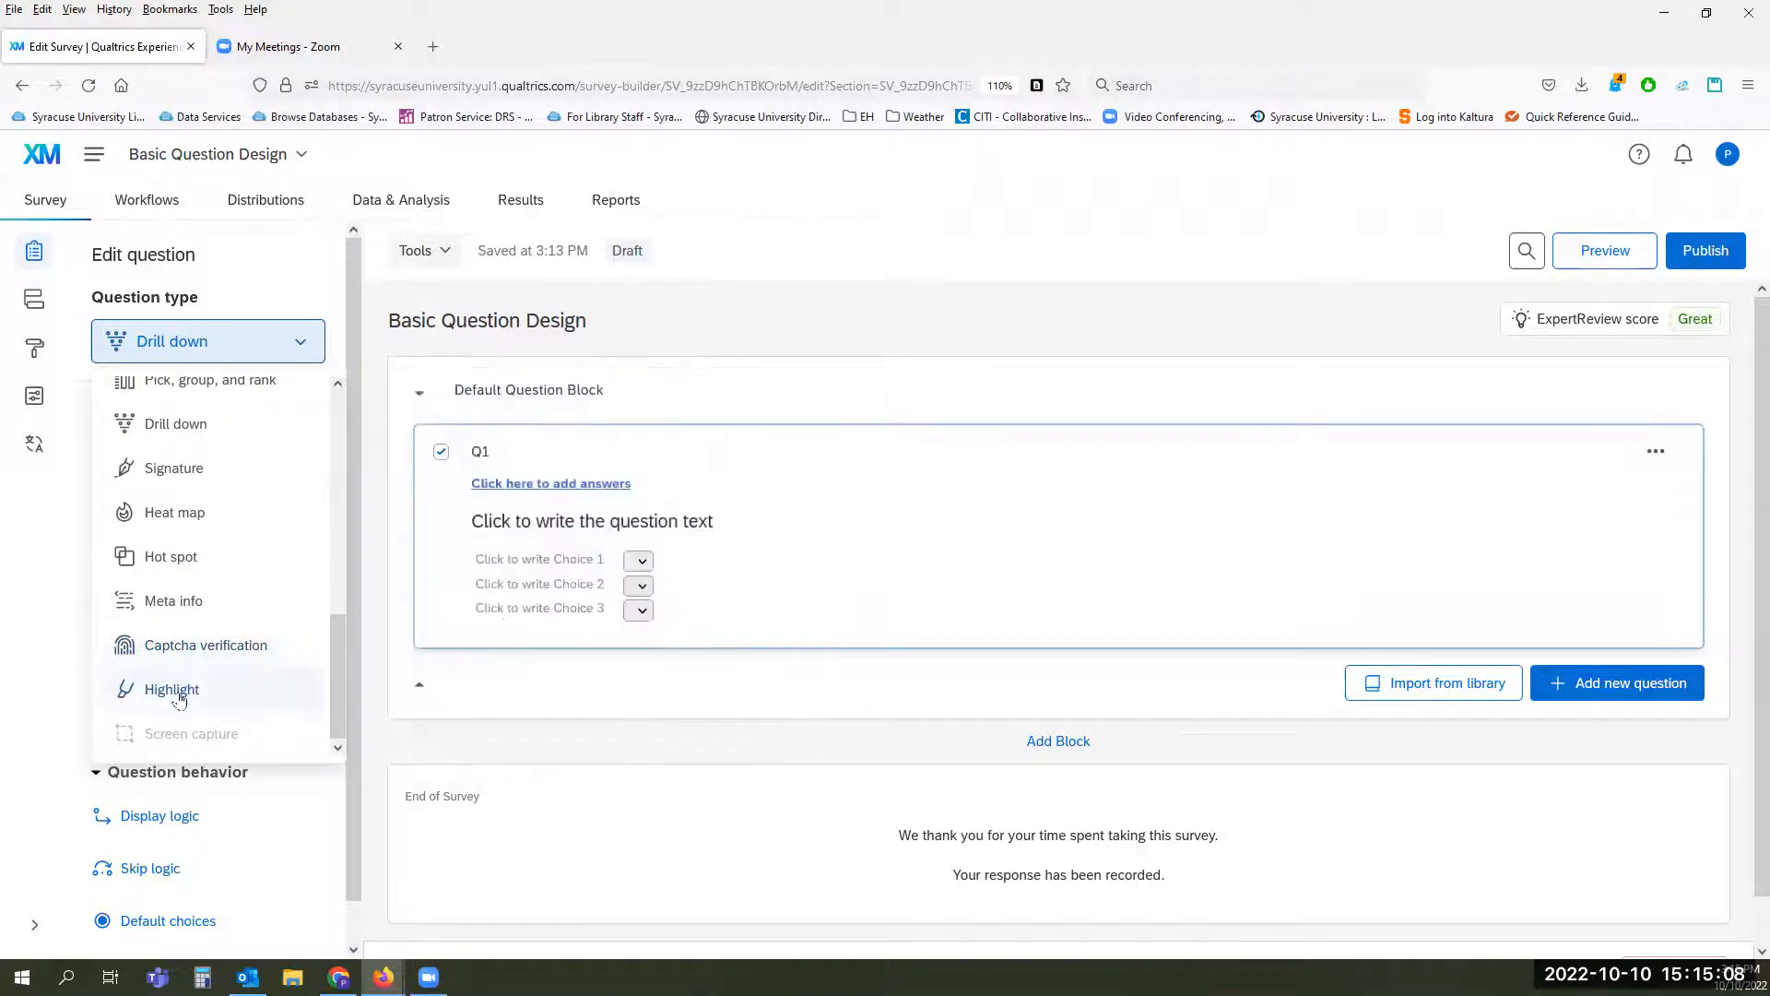
pyautogui.moveTo(180, 696)
pyautogui.moveTo(336, 683)
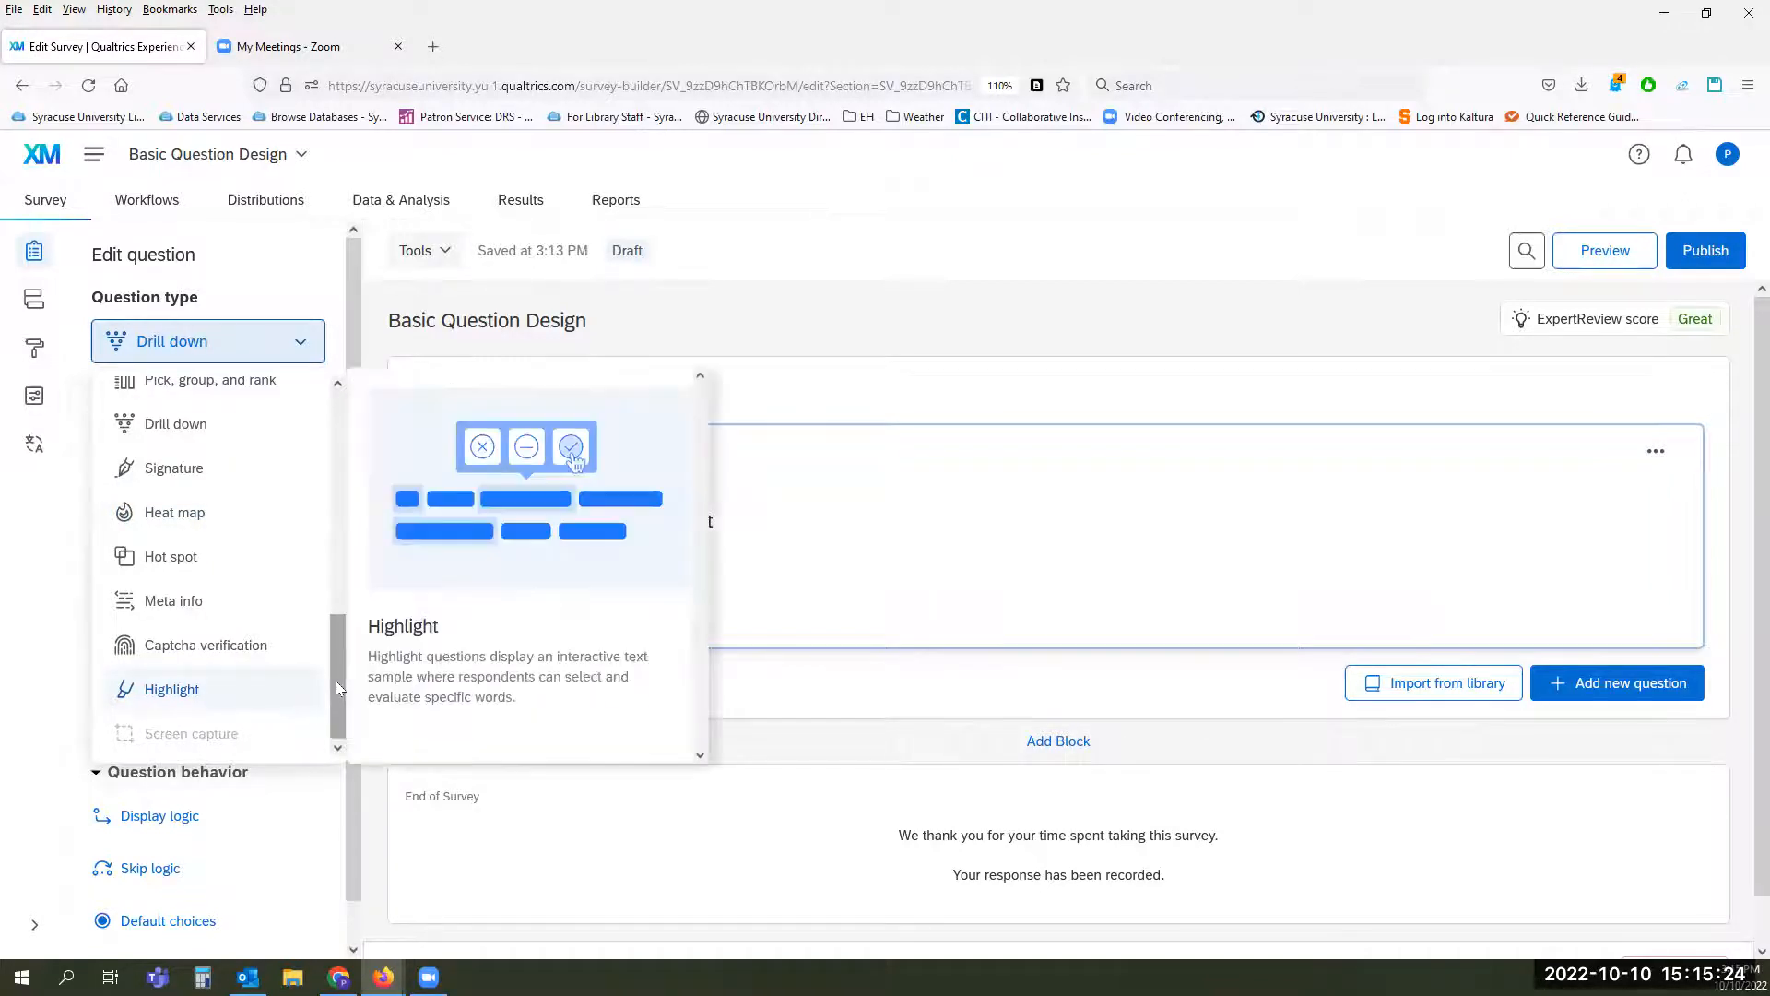
# Step: Set Q1's question type back to Multiple choice and allow multiple answers
pyautogui.moveTo(336, 687); pyautogui.dragTo(376, 394)
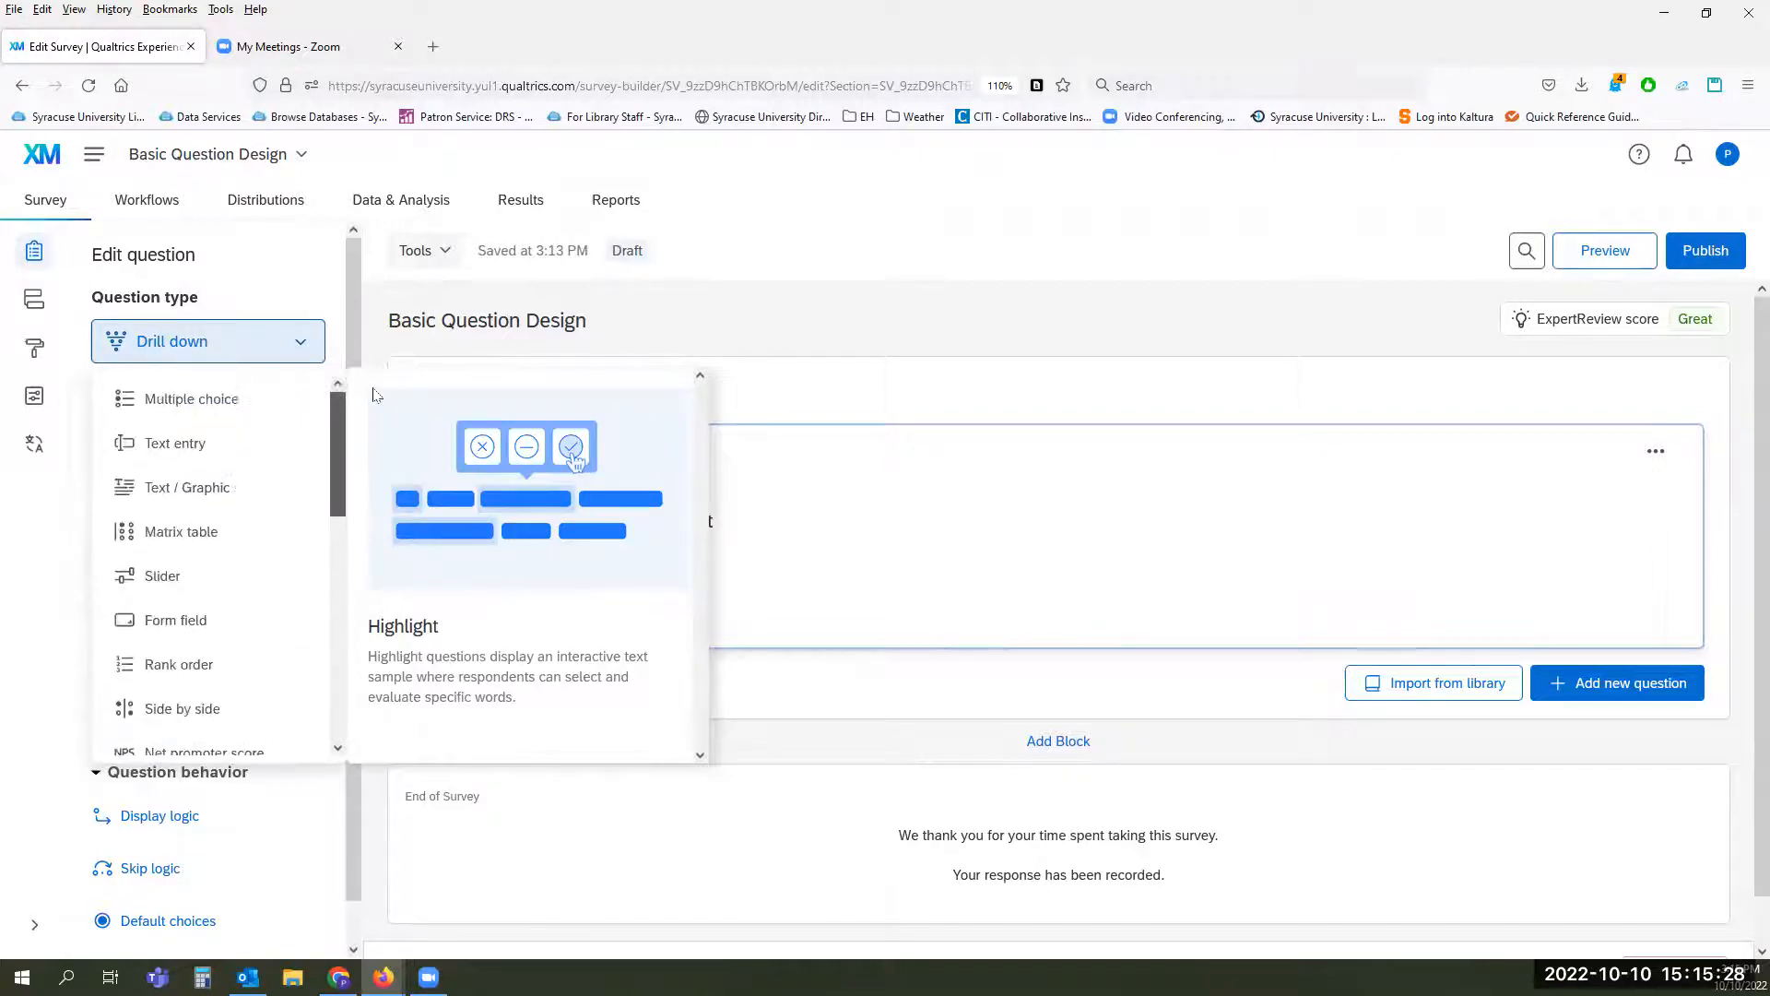
pyautogui.click(209, 399)
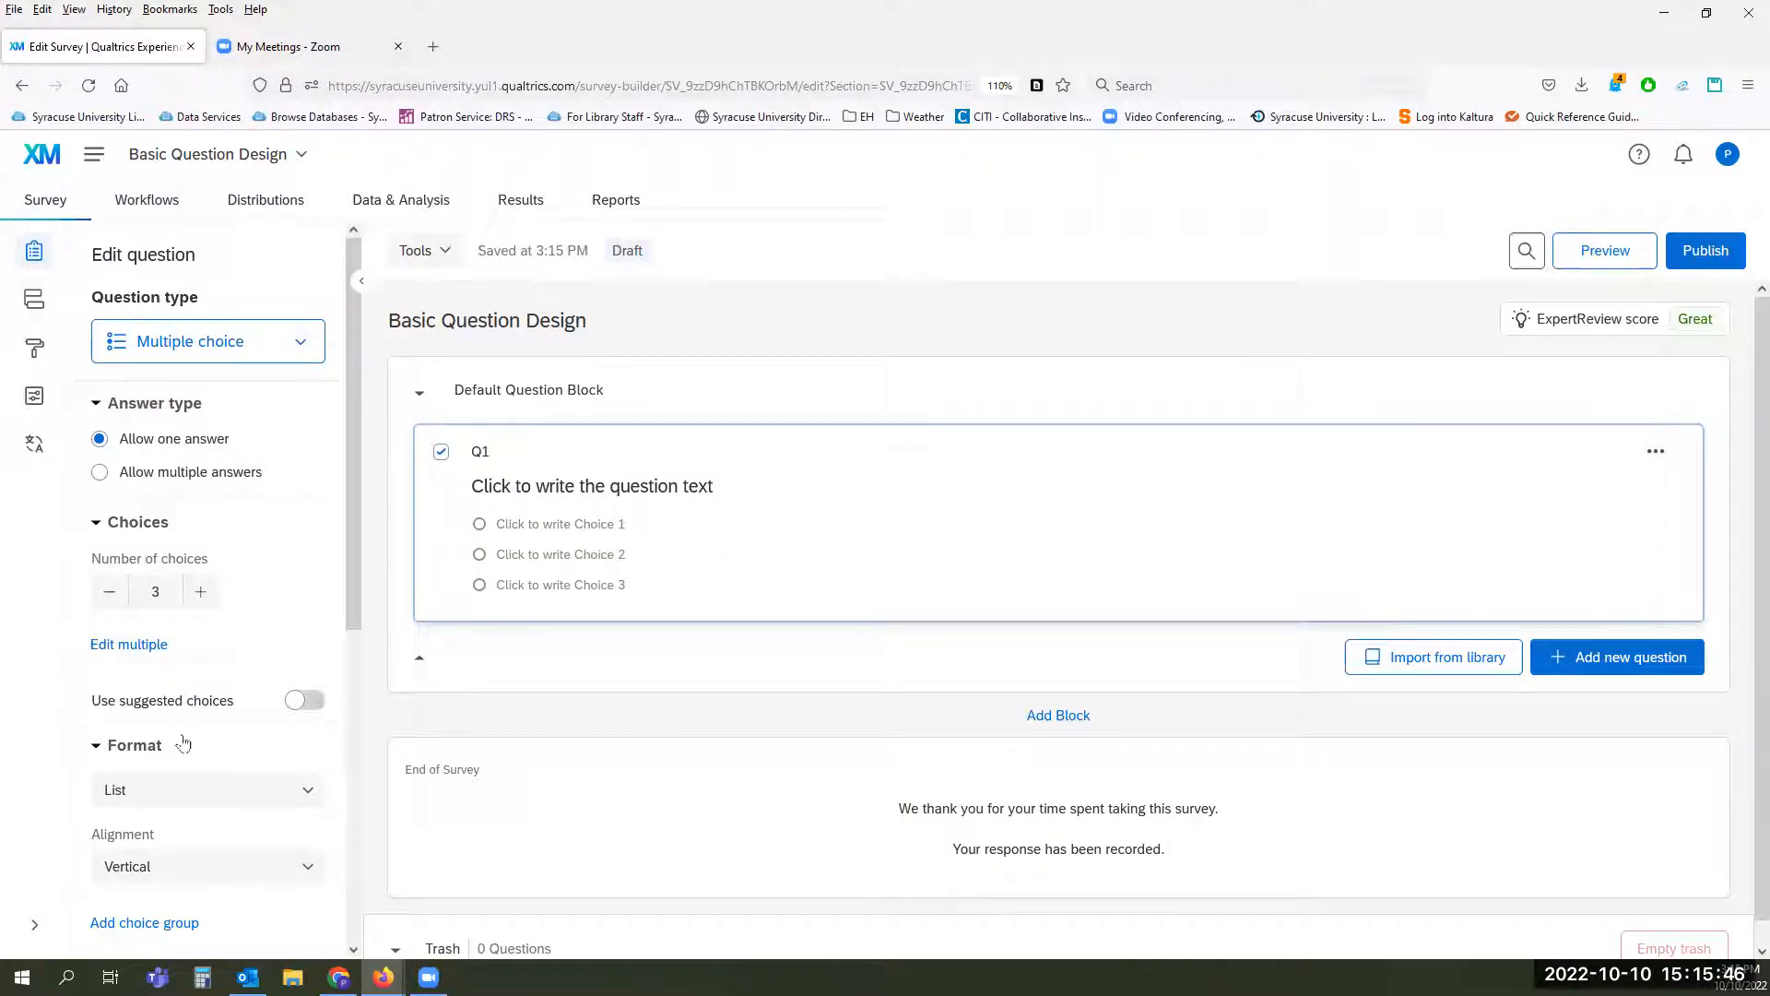
pyautogui.scroll(-6, 212, 595)
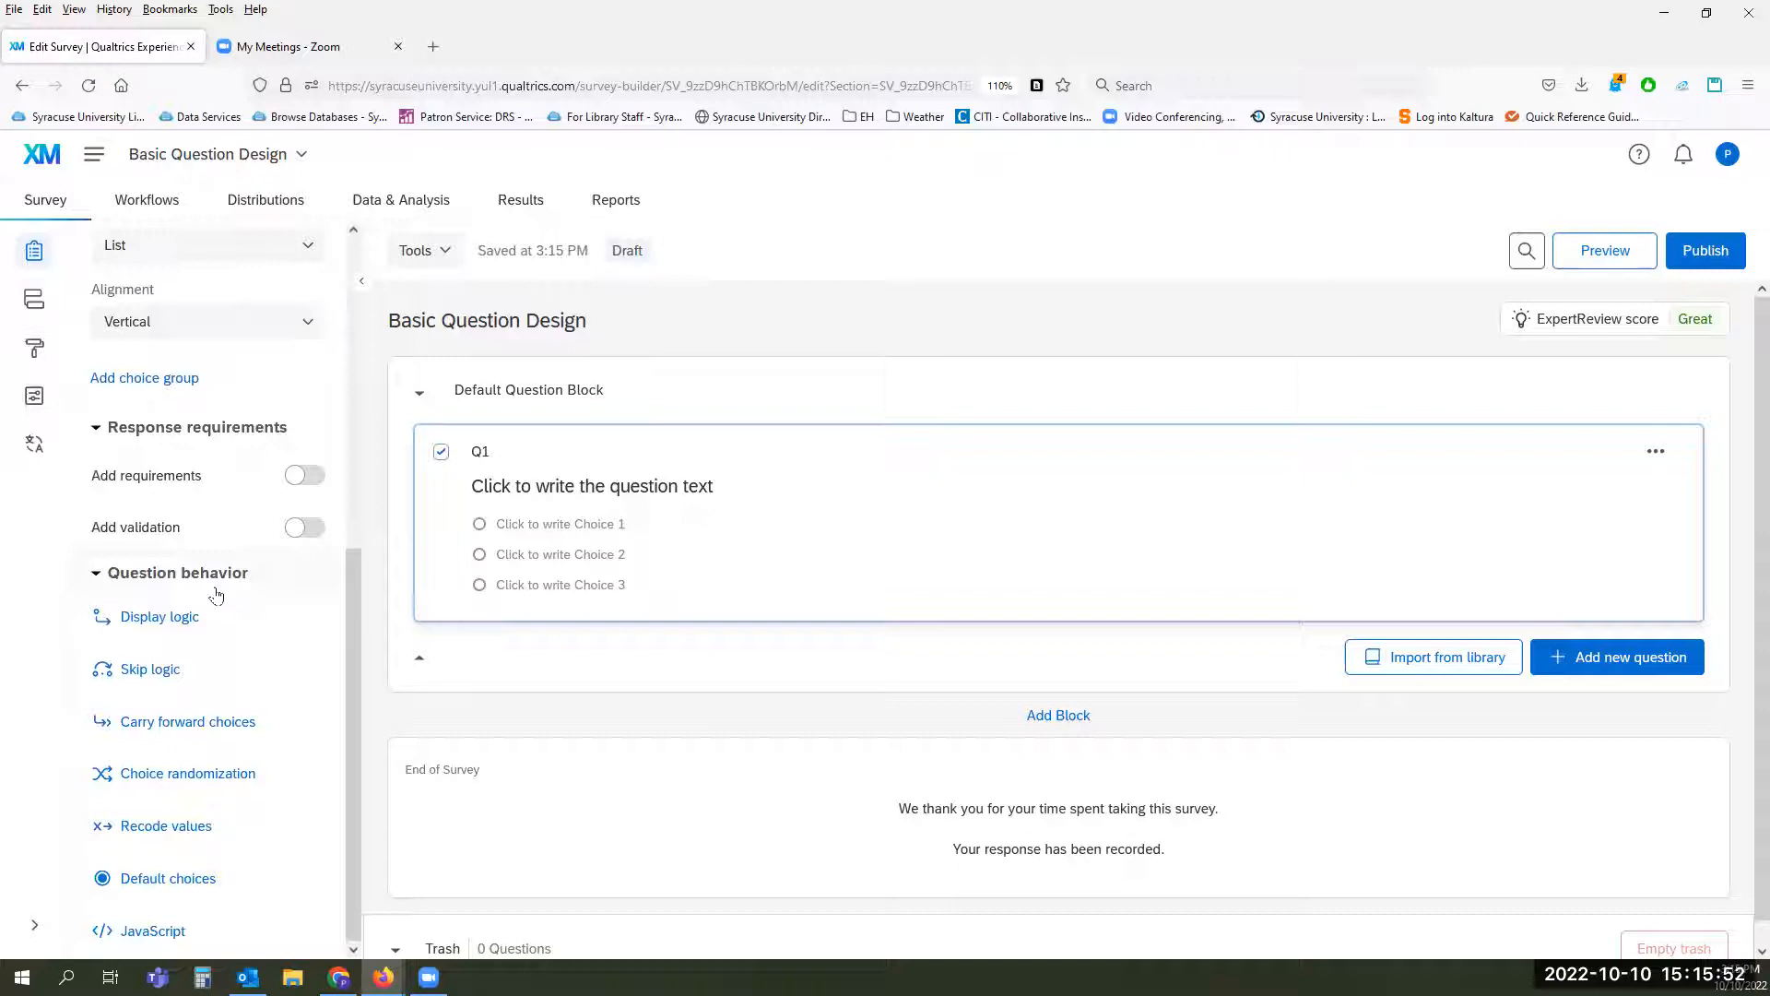
pyautogui.scroll(6, 216, 595)
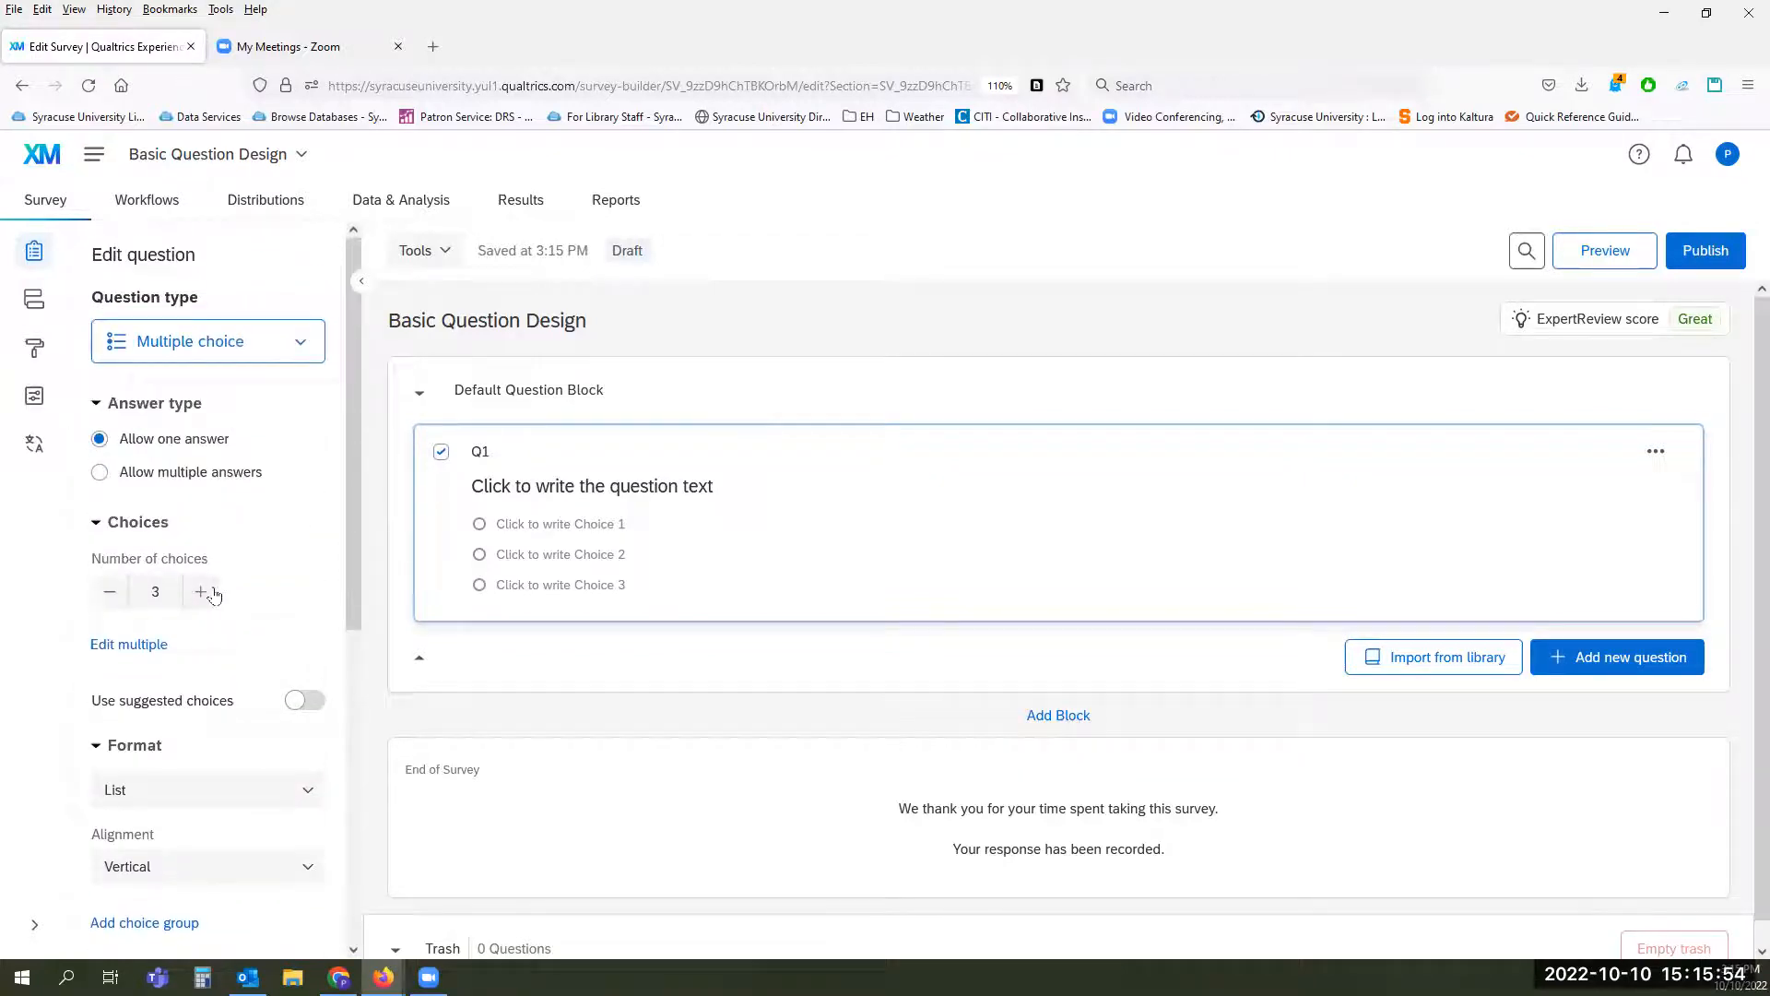
pyautogui.click(189, 474)
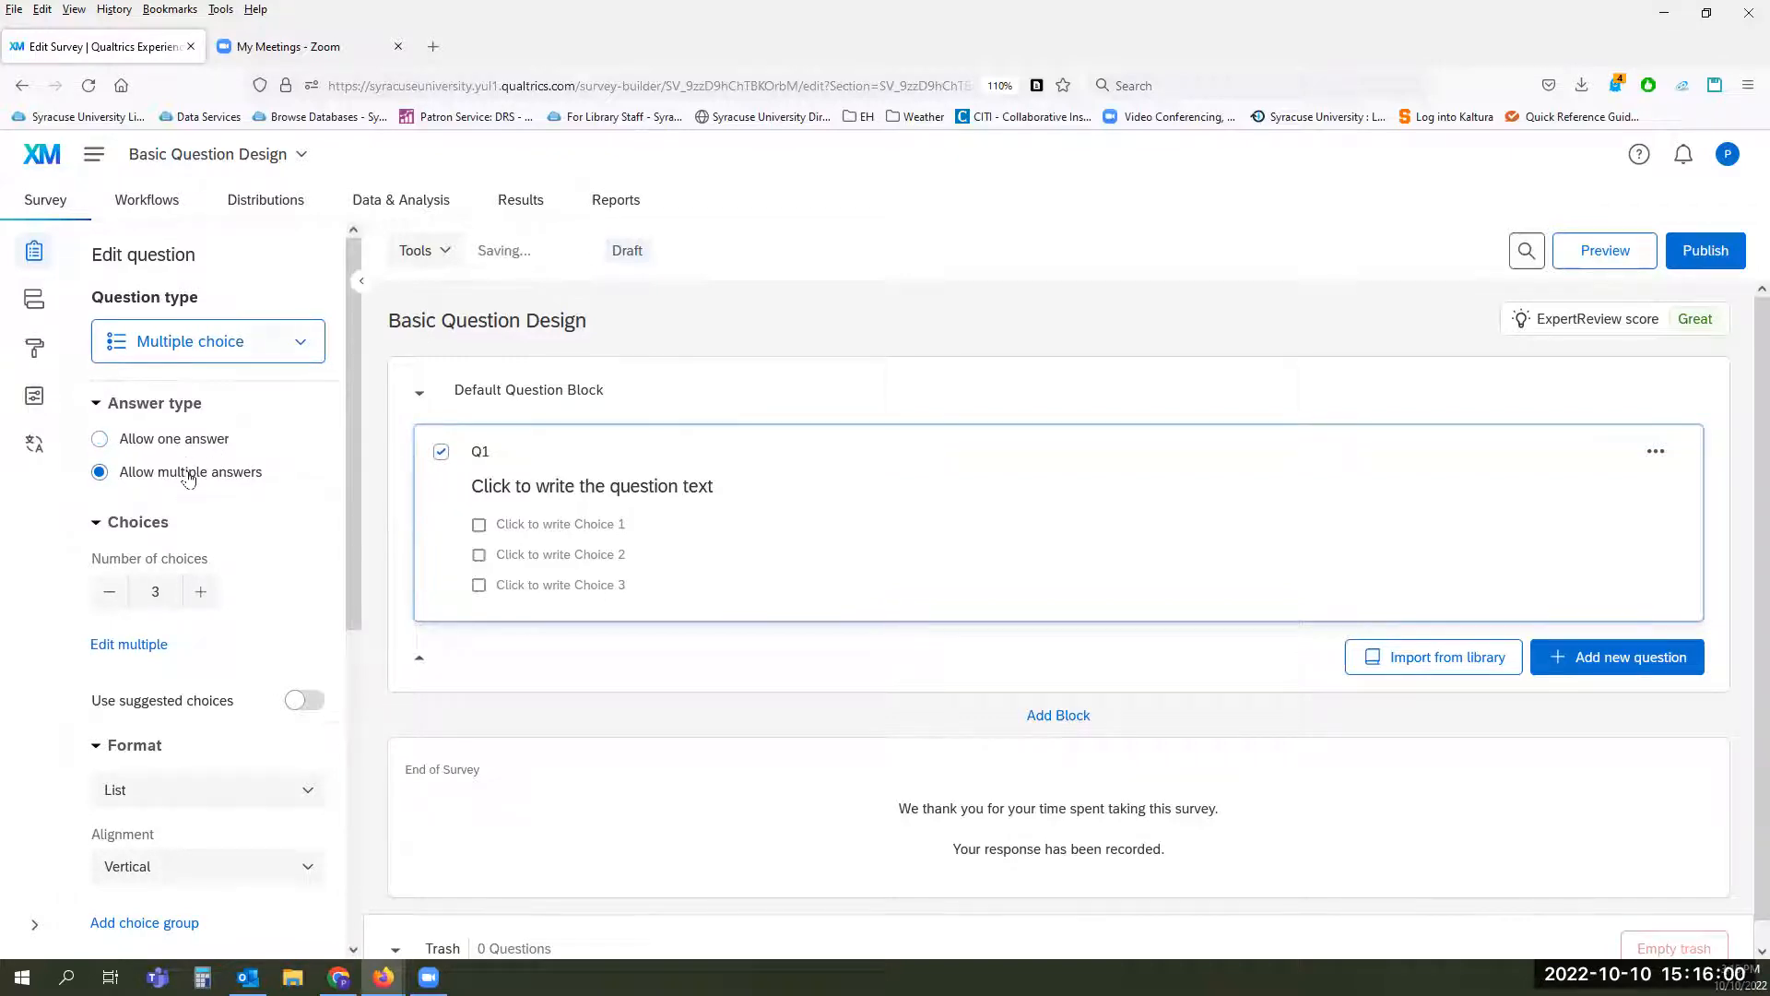
# Step: Try different numbers of choices for Q1, finishing with 10
pyautogui.click(201, 592)
pyautogui.click(201, 592)
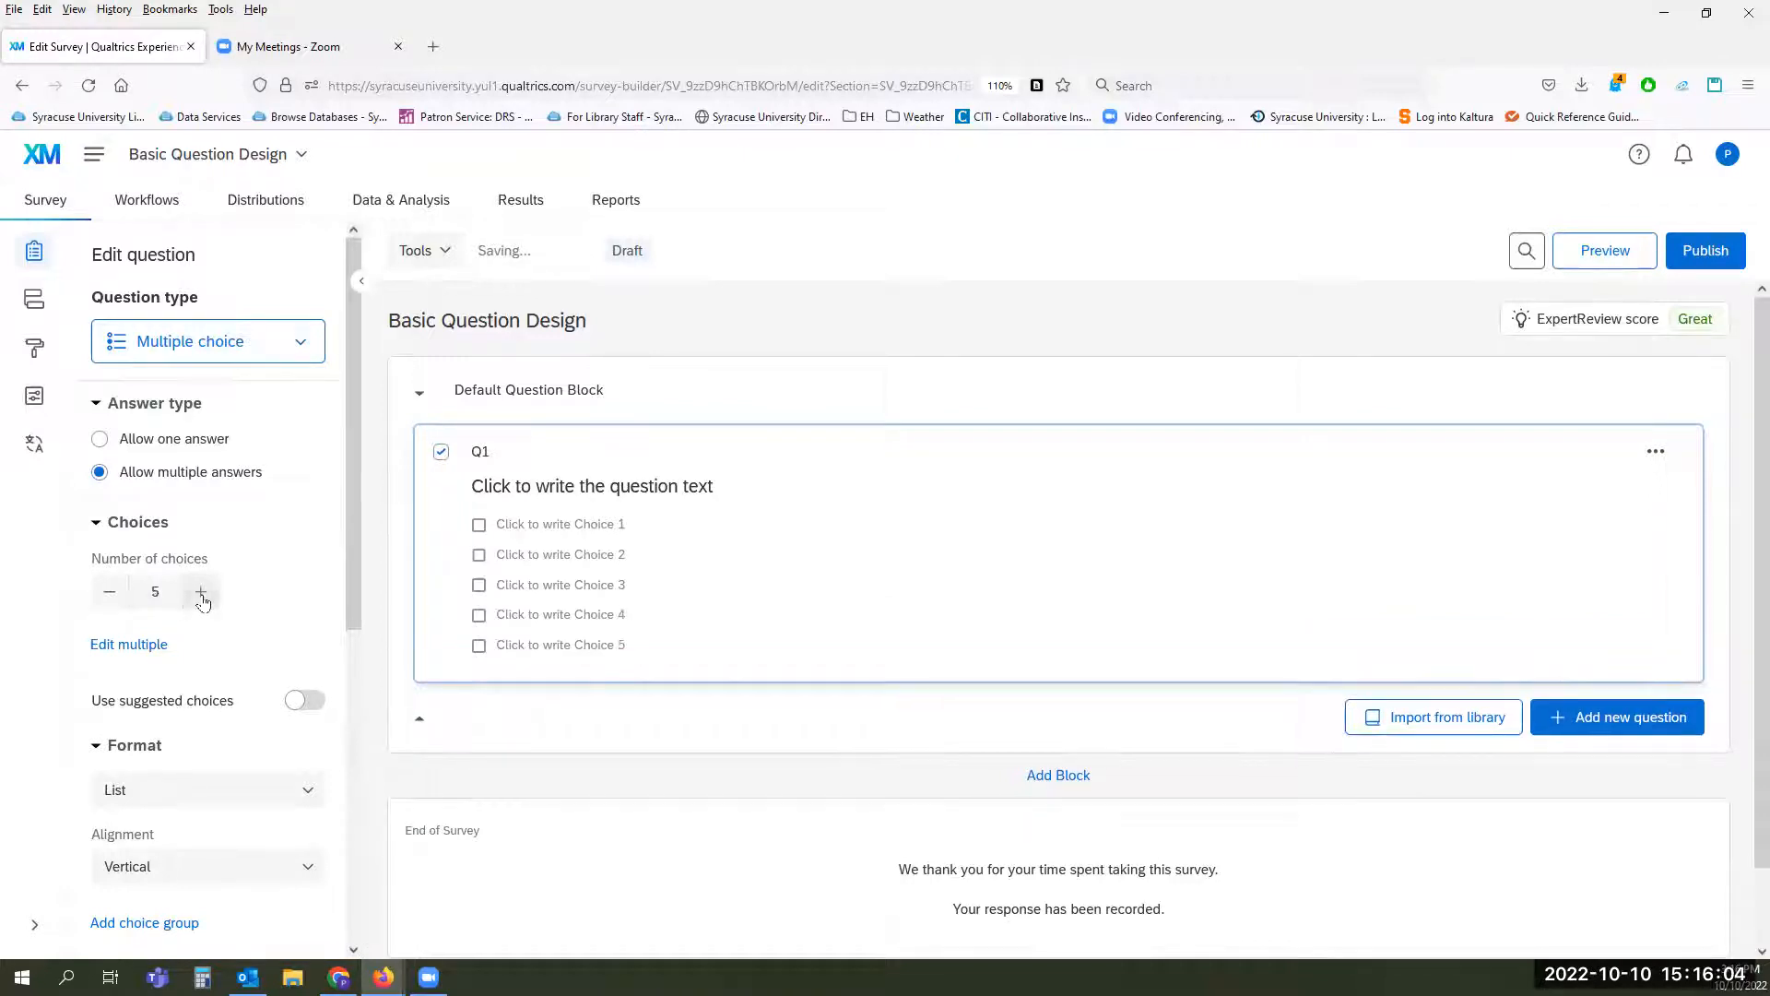
pyautogui.click(105, 594)
pyautogui.click(127, 593)
pyautogui.moveTo(126, 594); pyautogui.dragTo(179, 593)
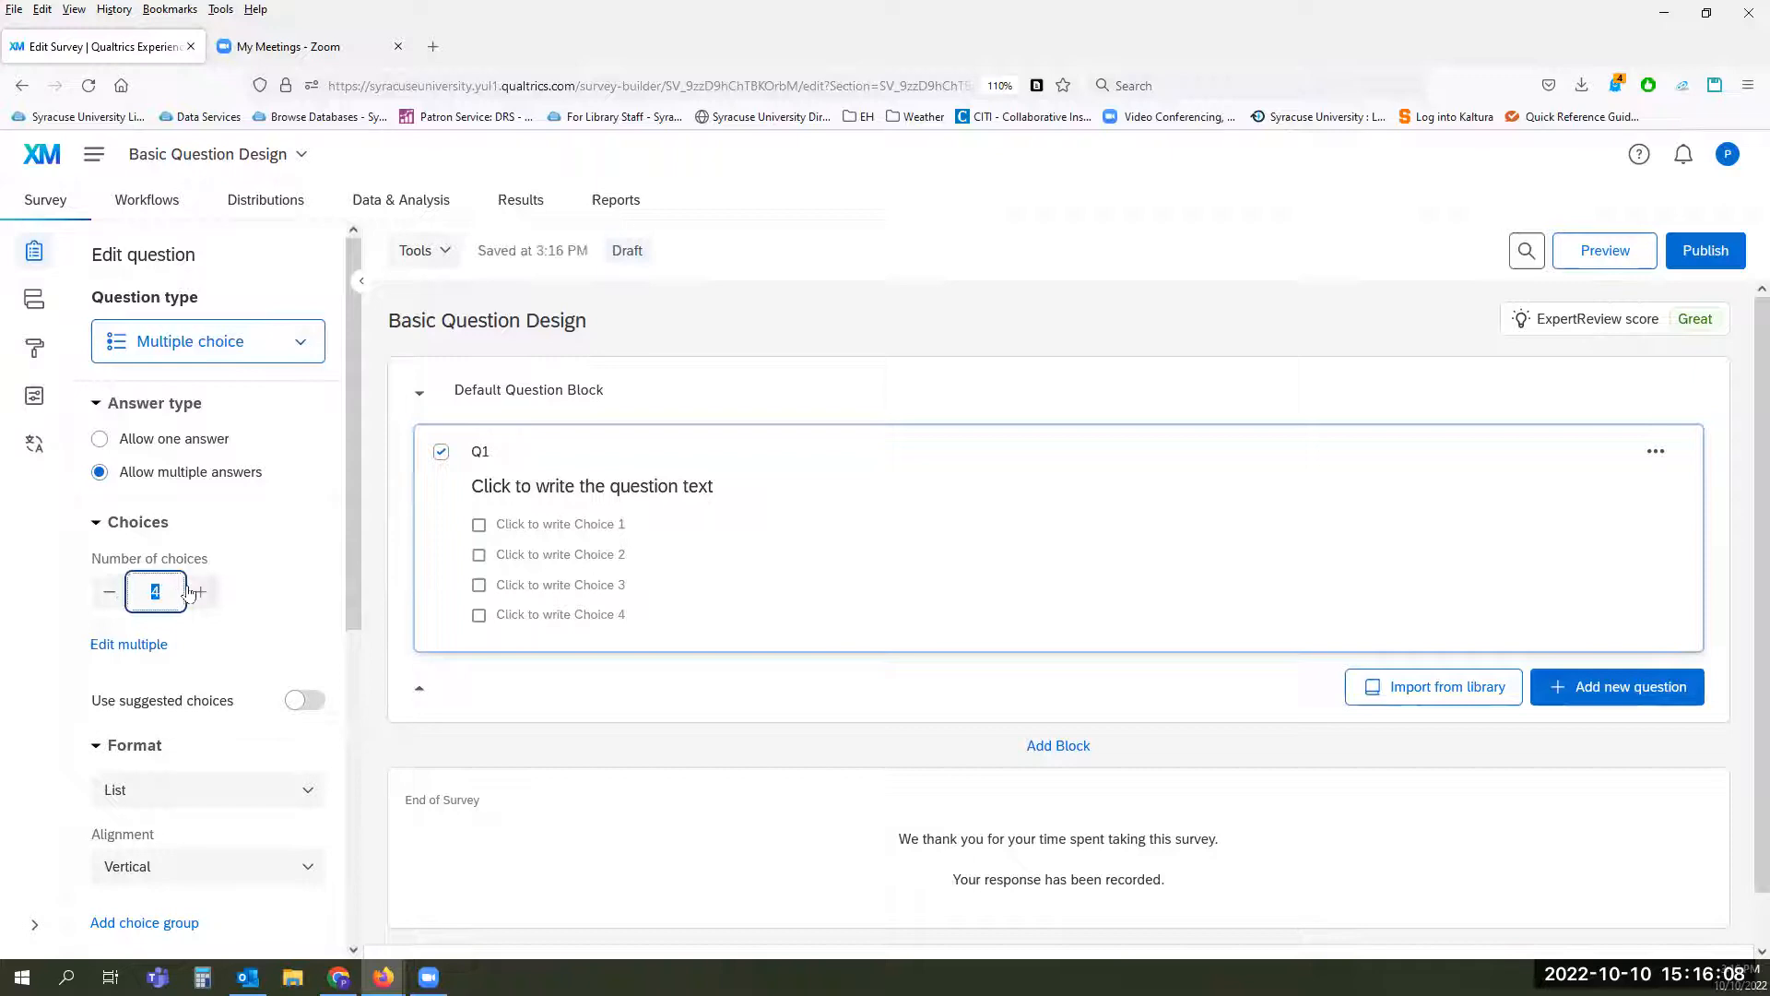
pyautogui.write('10')
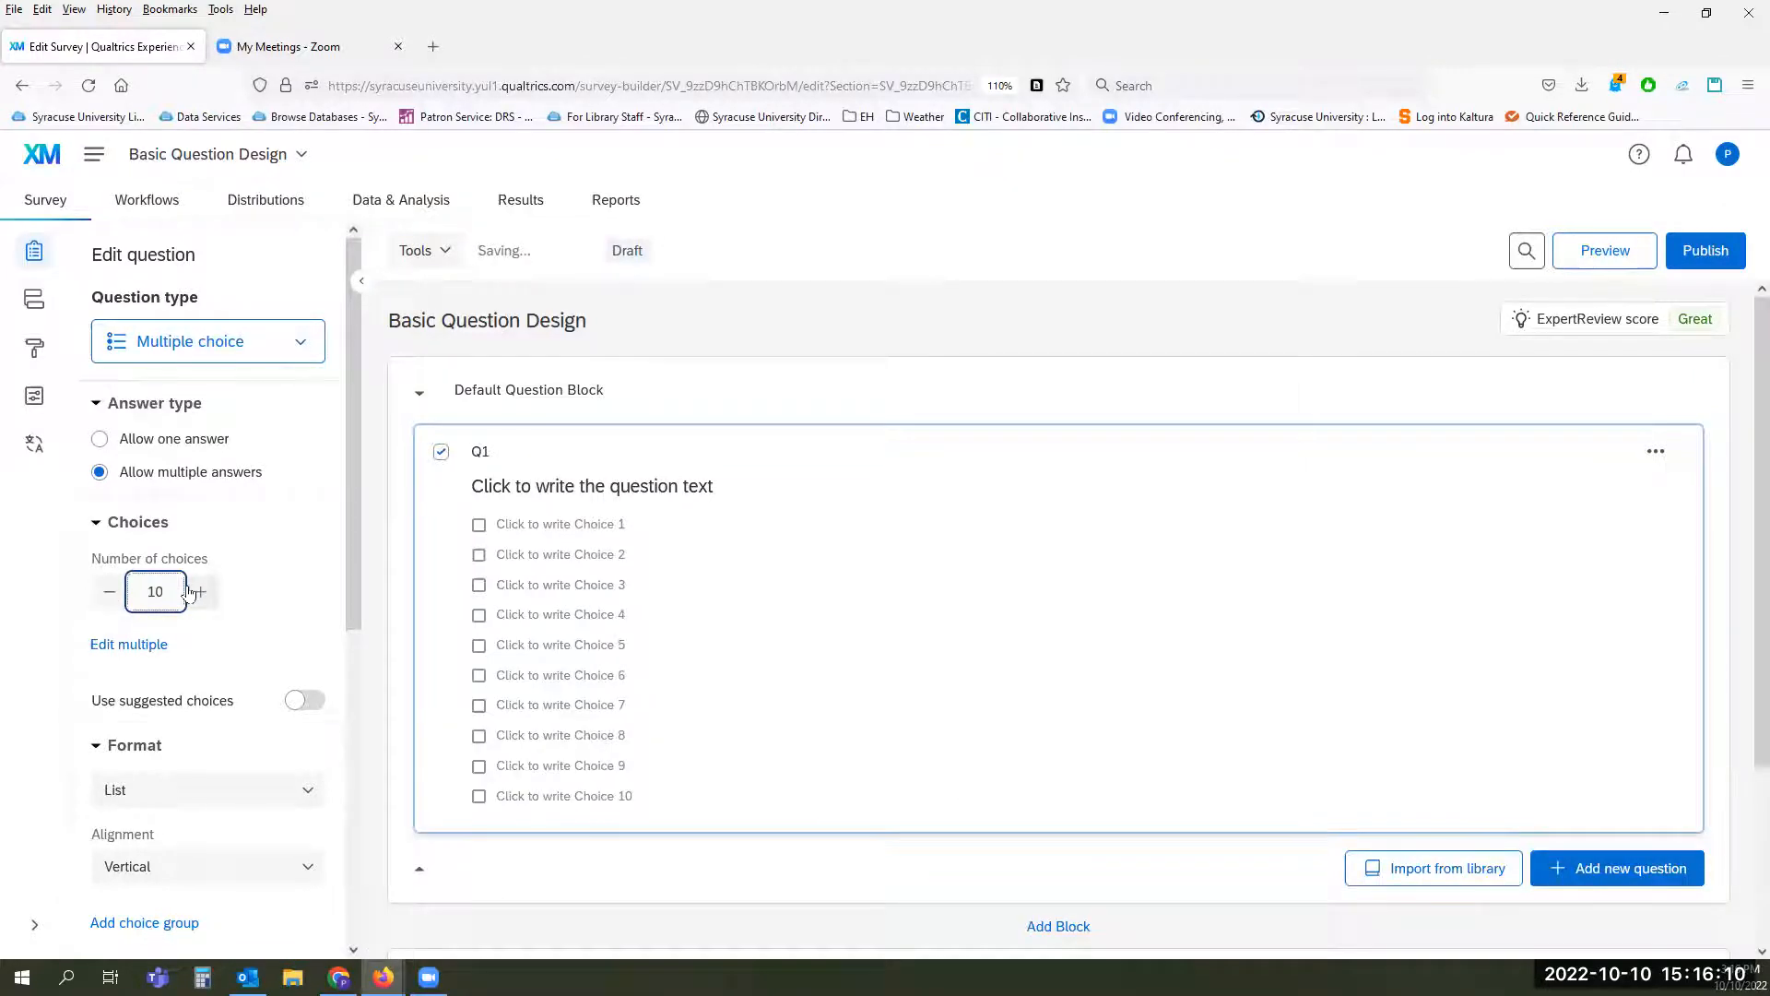
# Step: Review Q1's full list of answer items in the multiple-item editor and cancel without changing anything
pyautogui.scroll(-2, 269, 612)
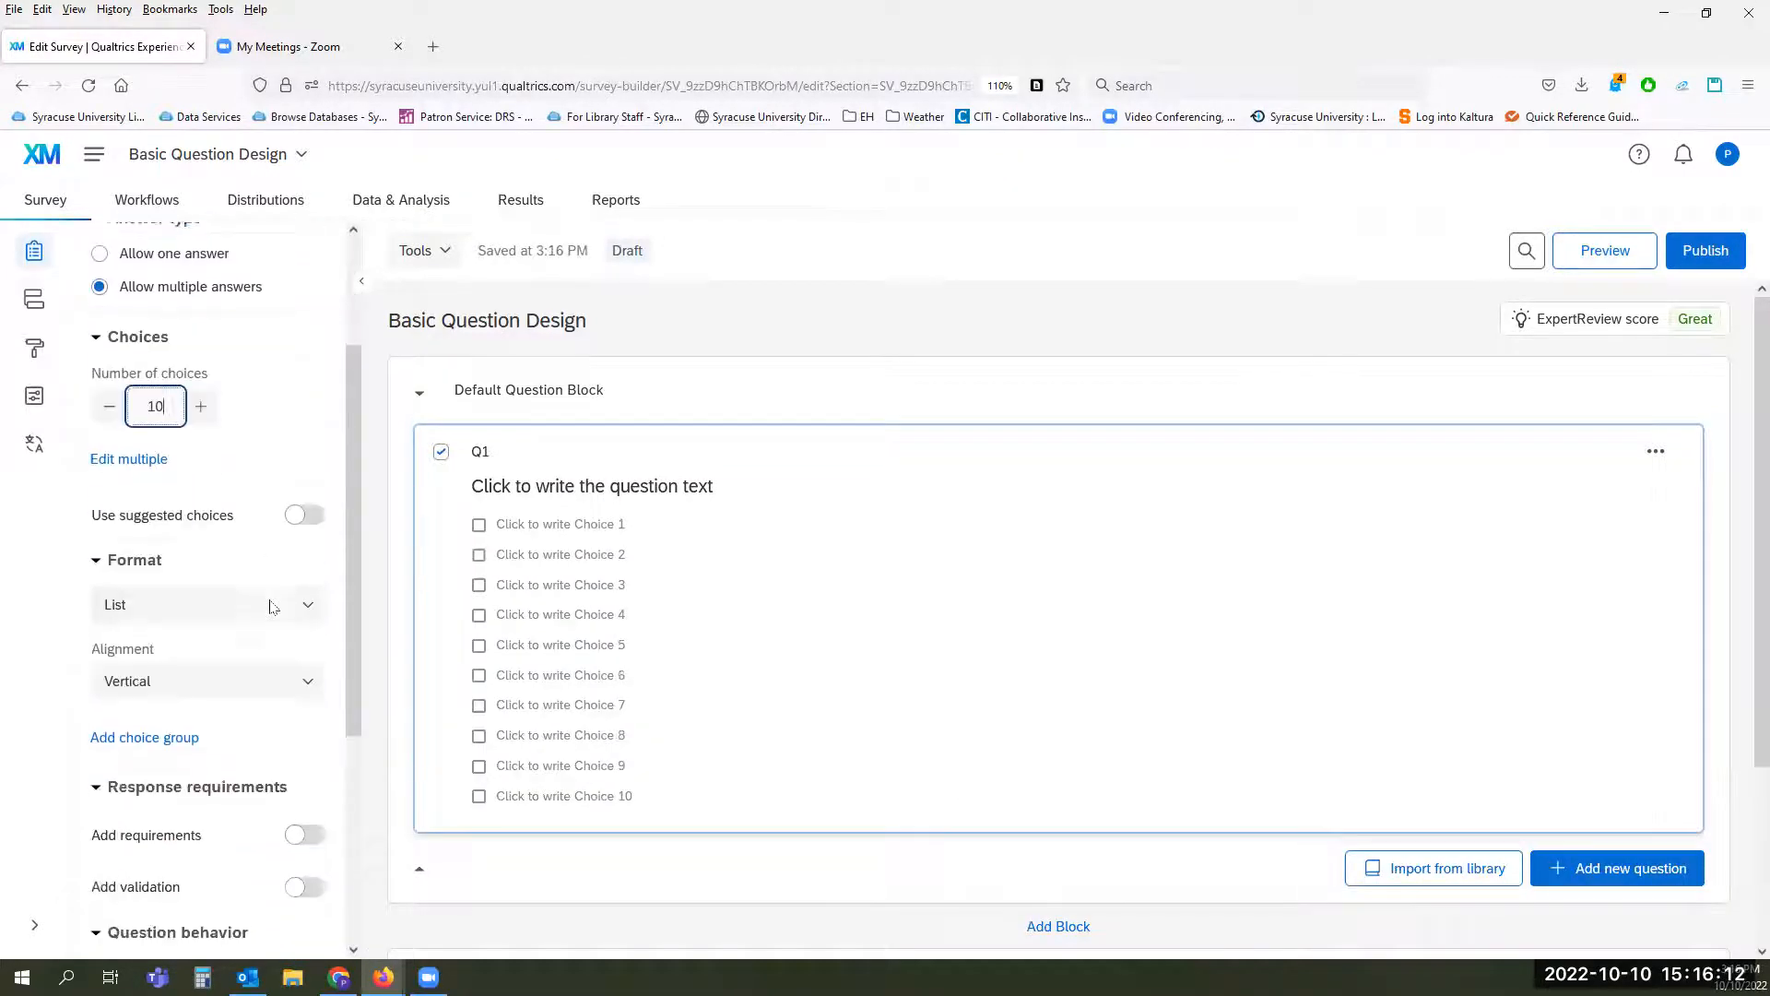
pyautogui.click(126, 461)
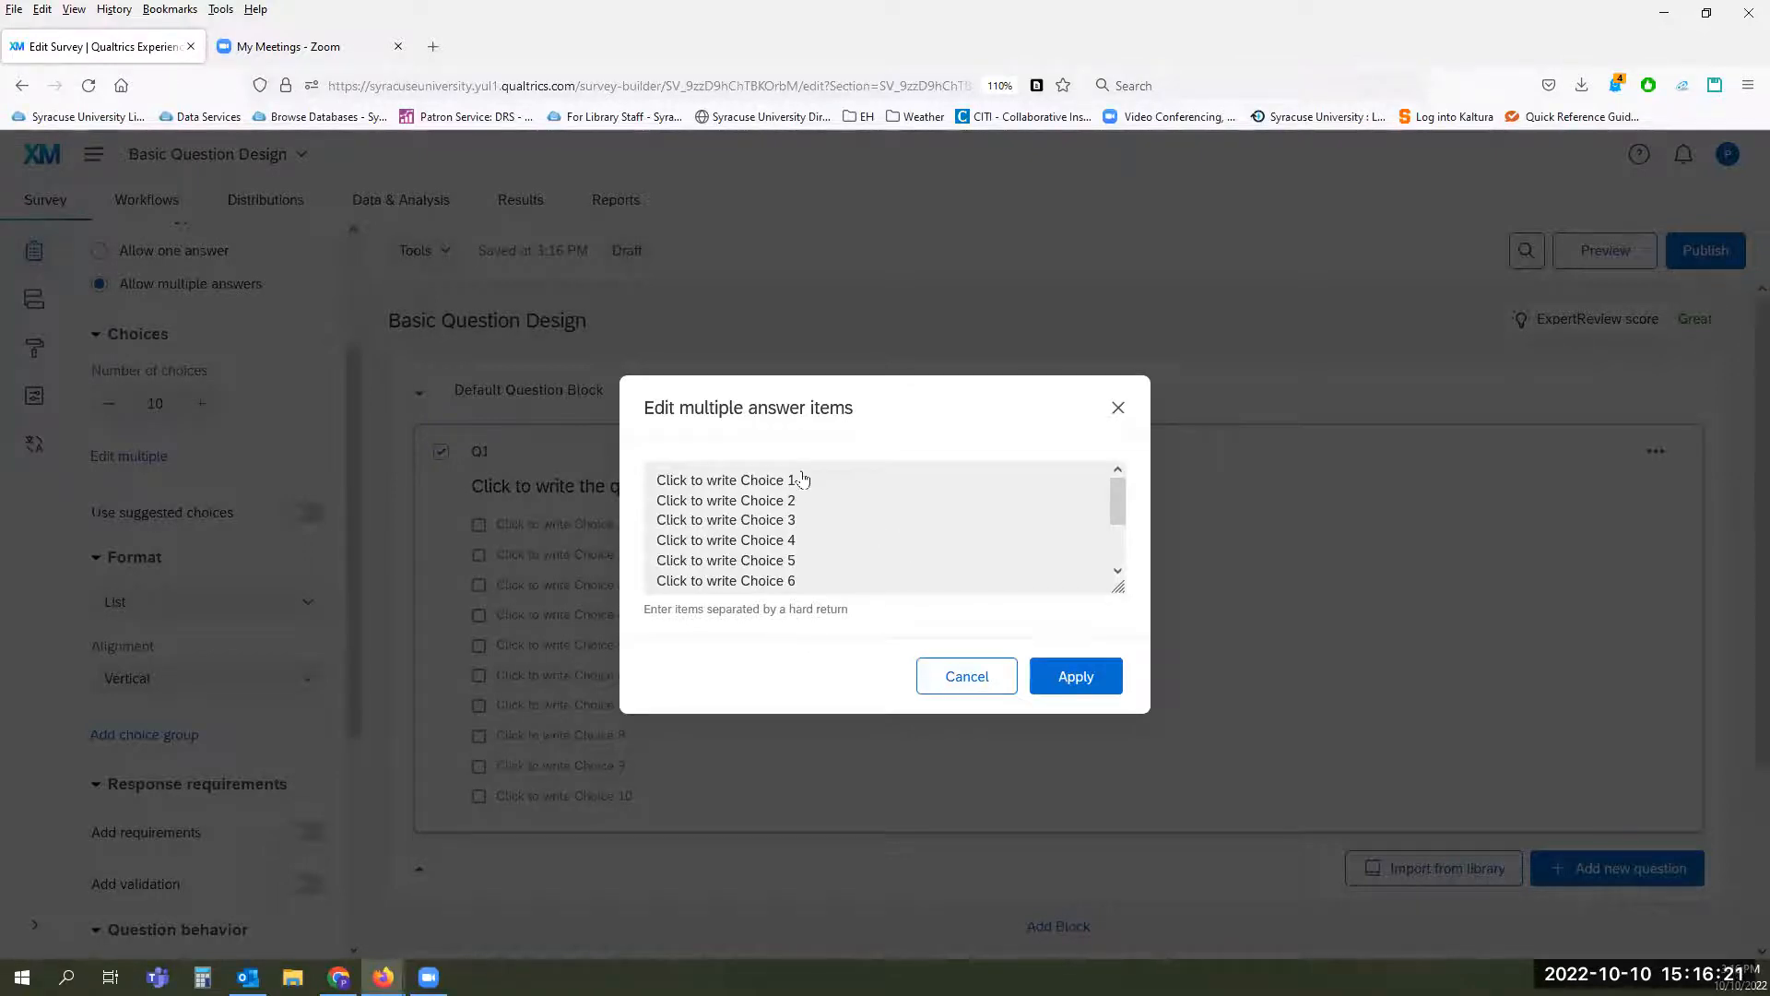
pyautogui.moveTo(1113, 498); pyautogui.dragTo(1115, 577)
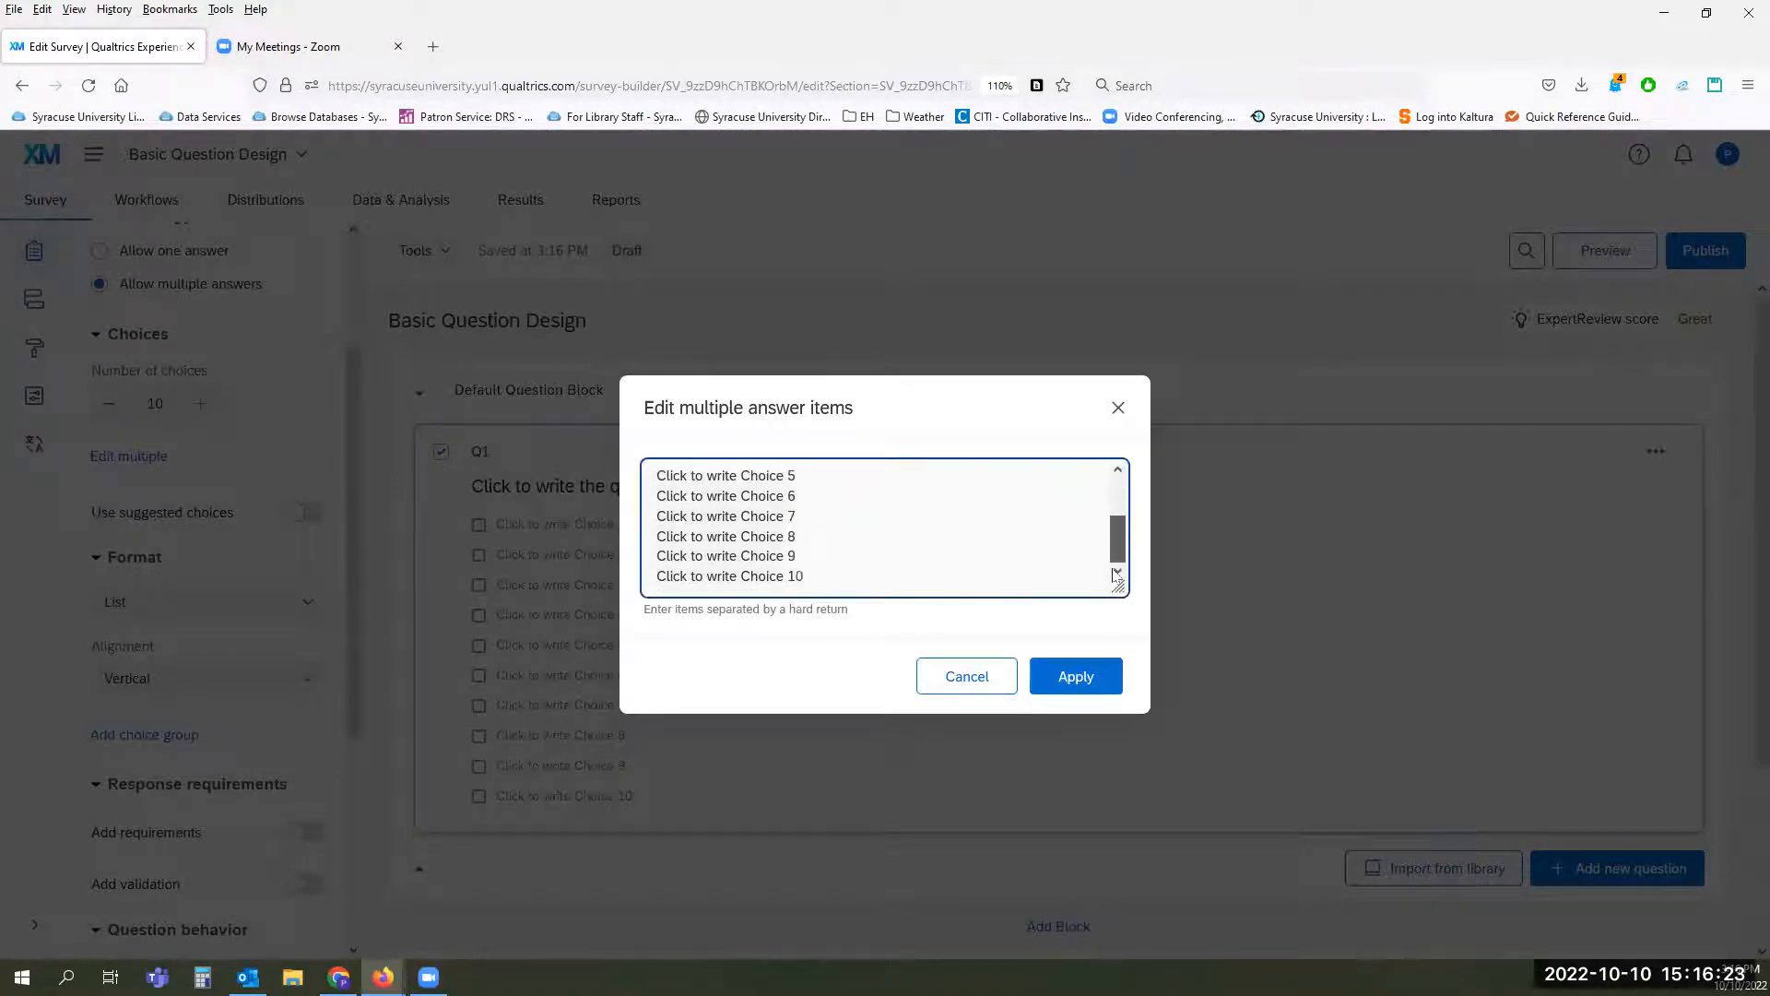
pyautogui.click(950, 678)
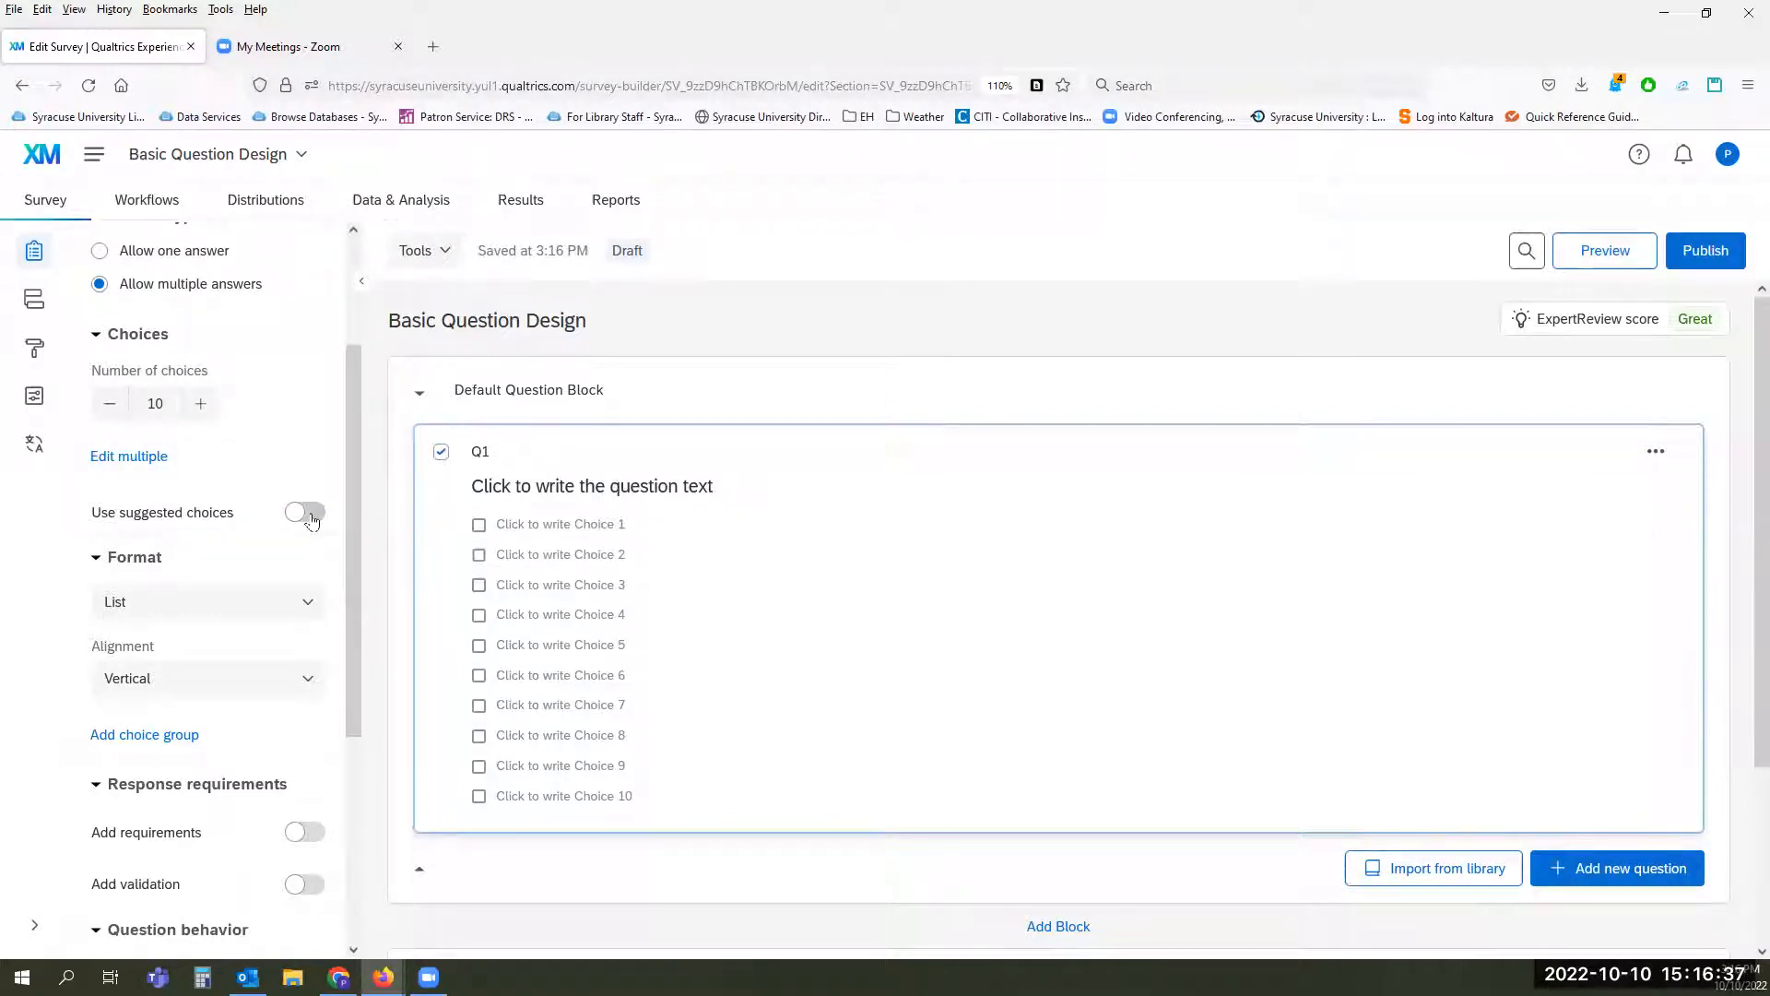
# Step: Turn on suggested choices for Q1 with the Regretful - Delightful scale, and try reversing their order
pyautogui.click(310, 515)
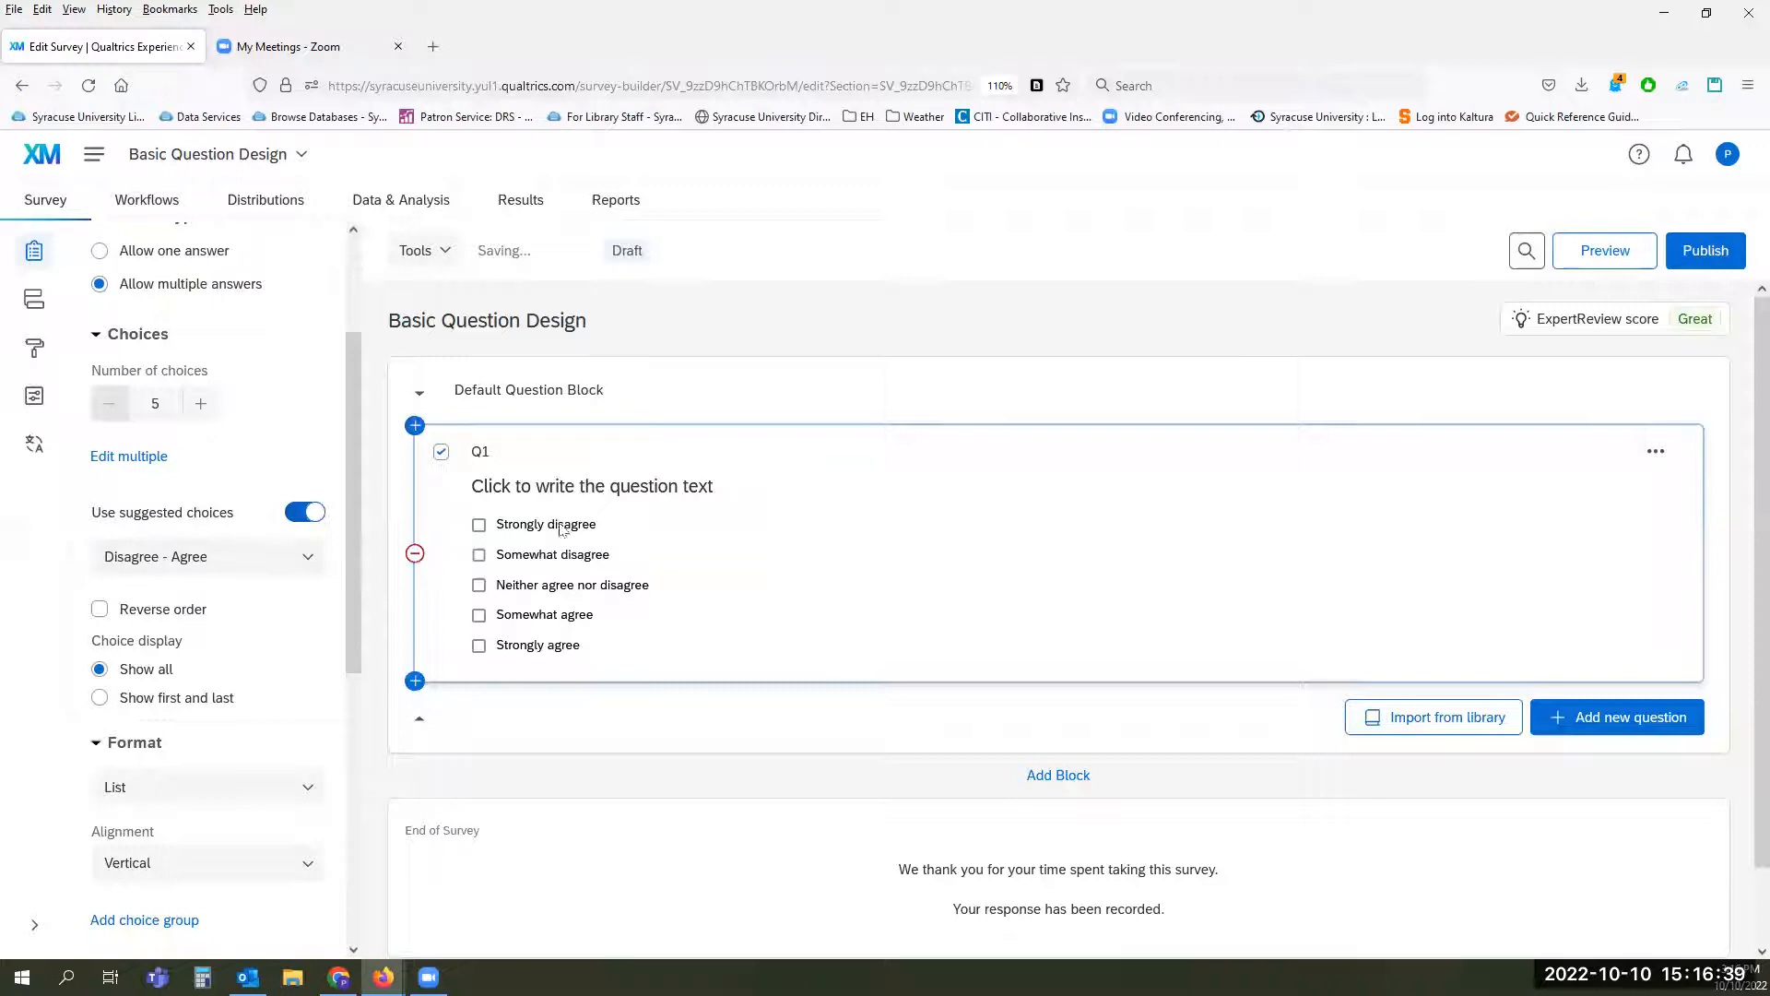
pyautogui.click(312, 558)
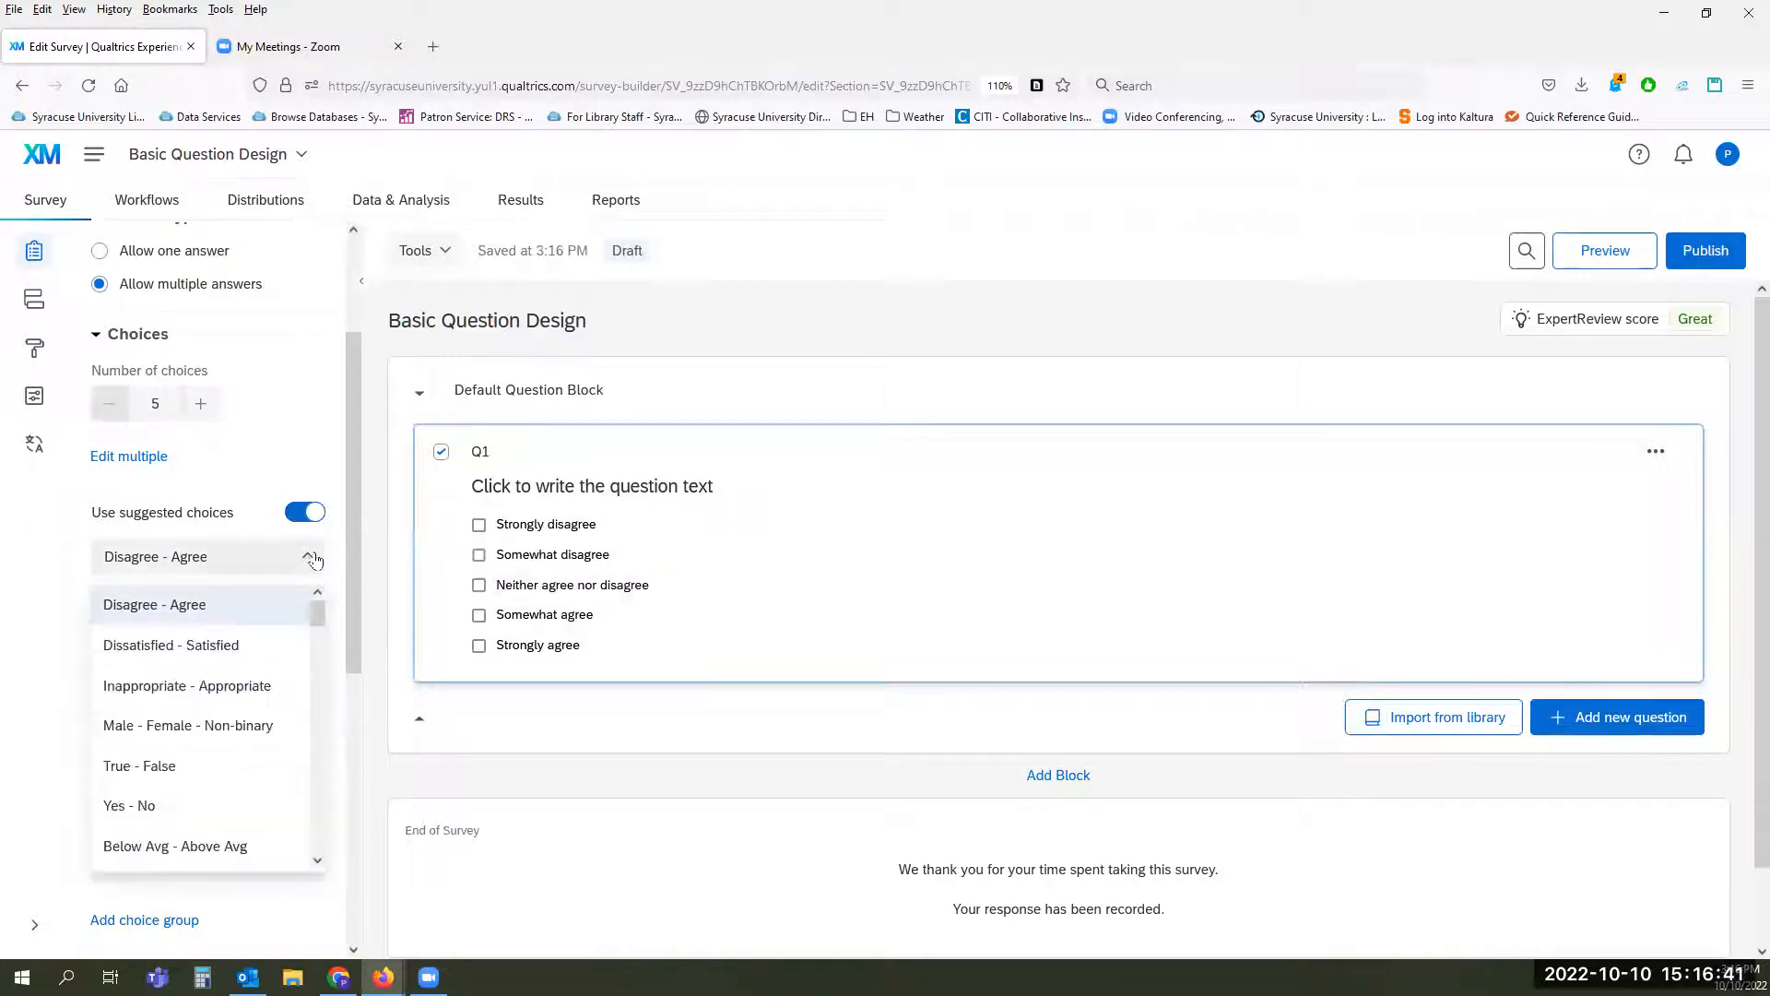
pyautogui.scroll(-1, 215, 832)
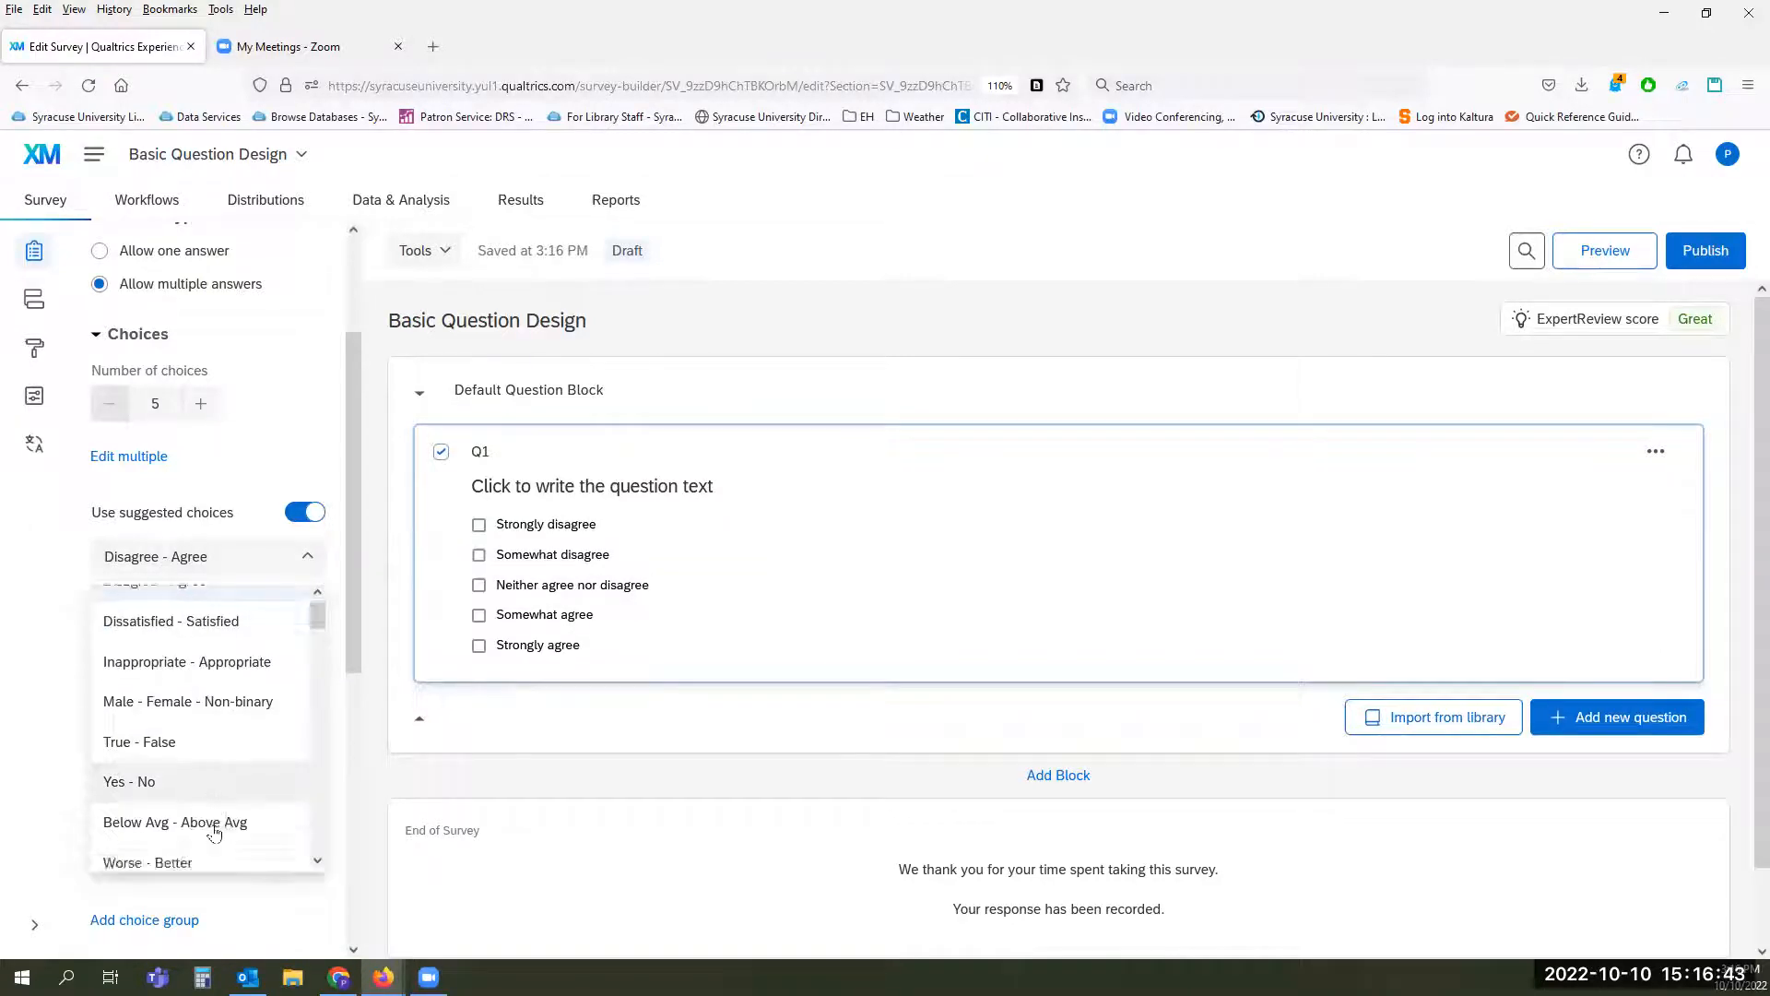
pyautogui.scroll(-3, 215, 832)
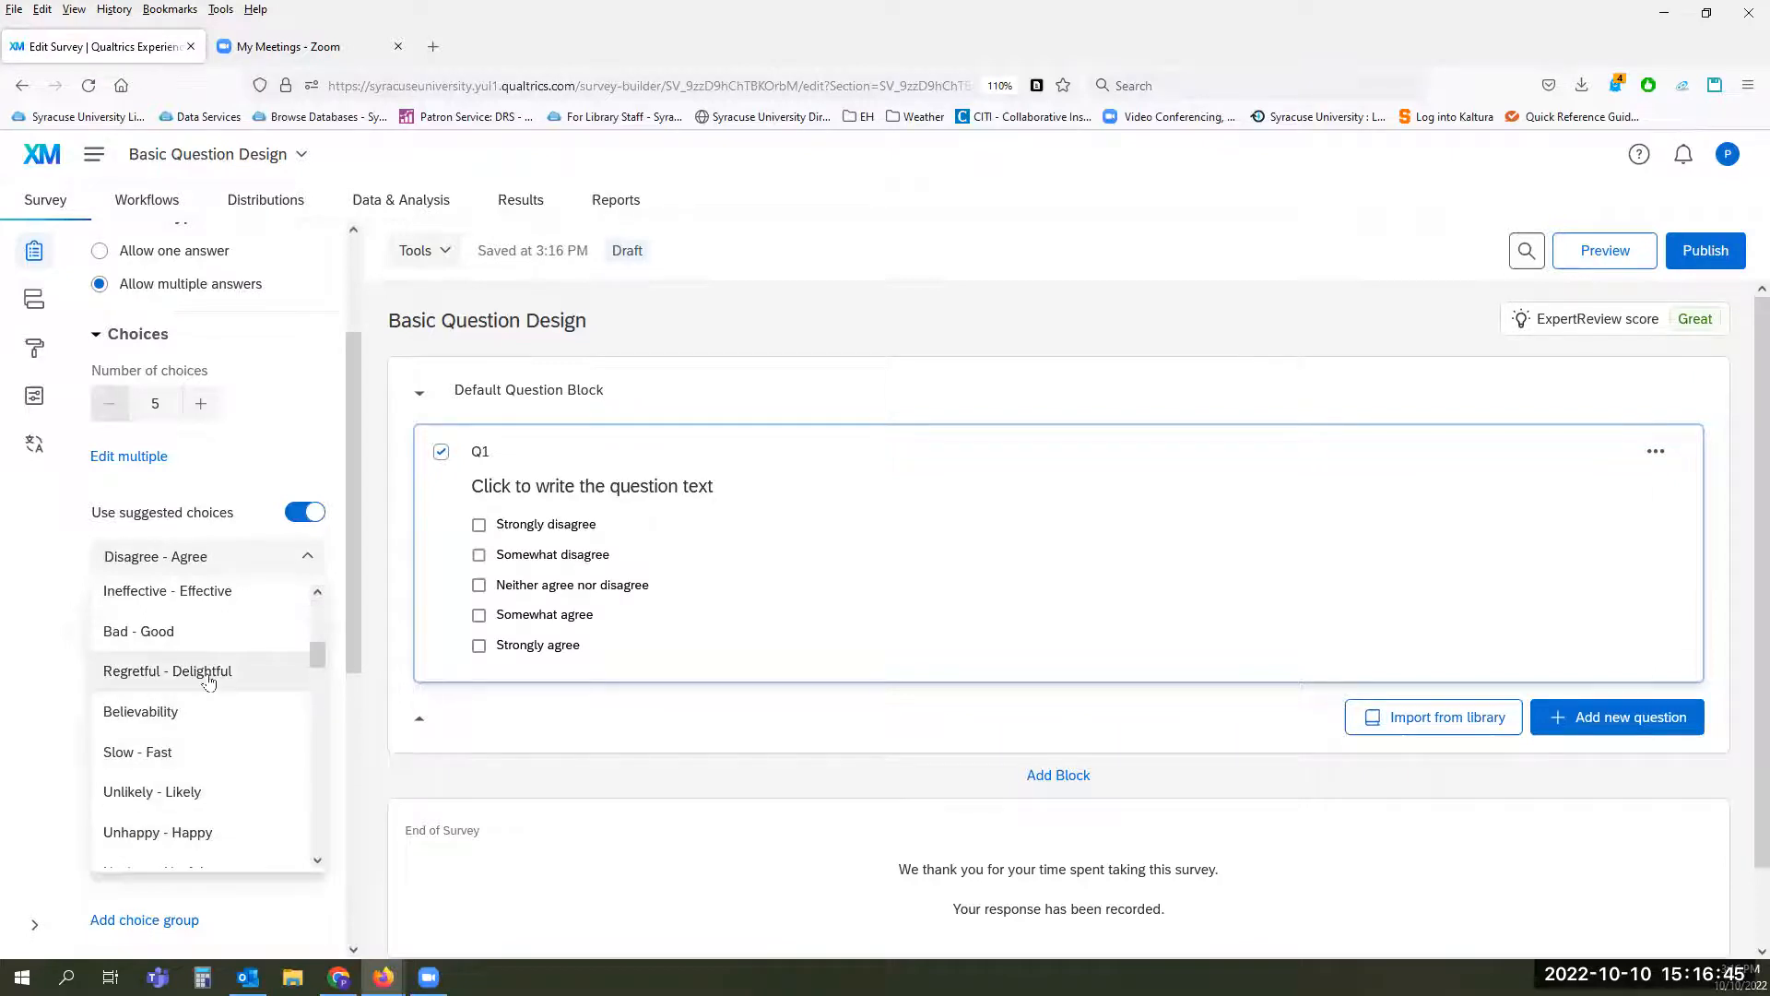
pyautogui.click(209, 673)
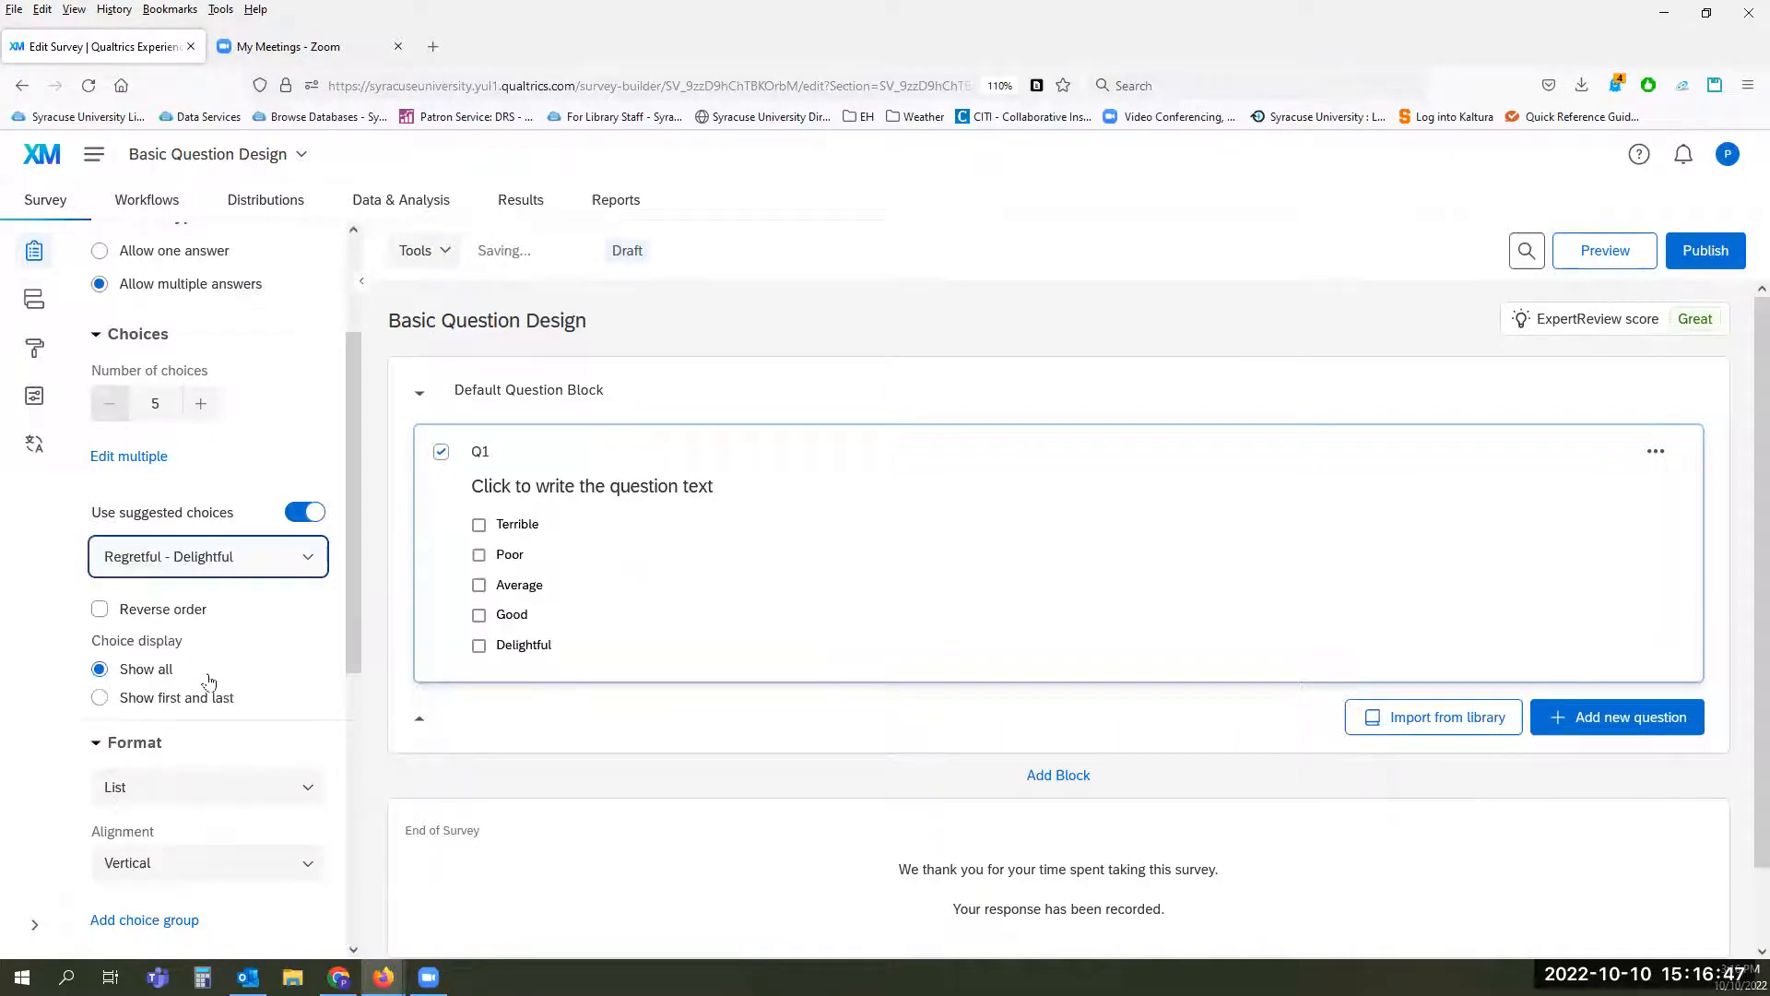
pyautogui.click(201, 612)
pyautogui.click(201, 612)
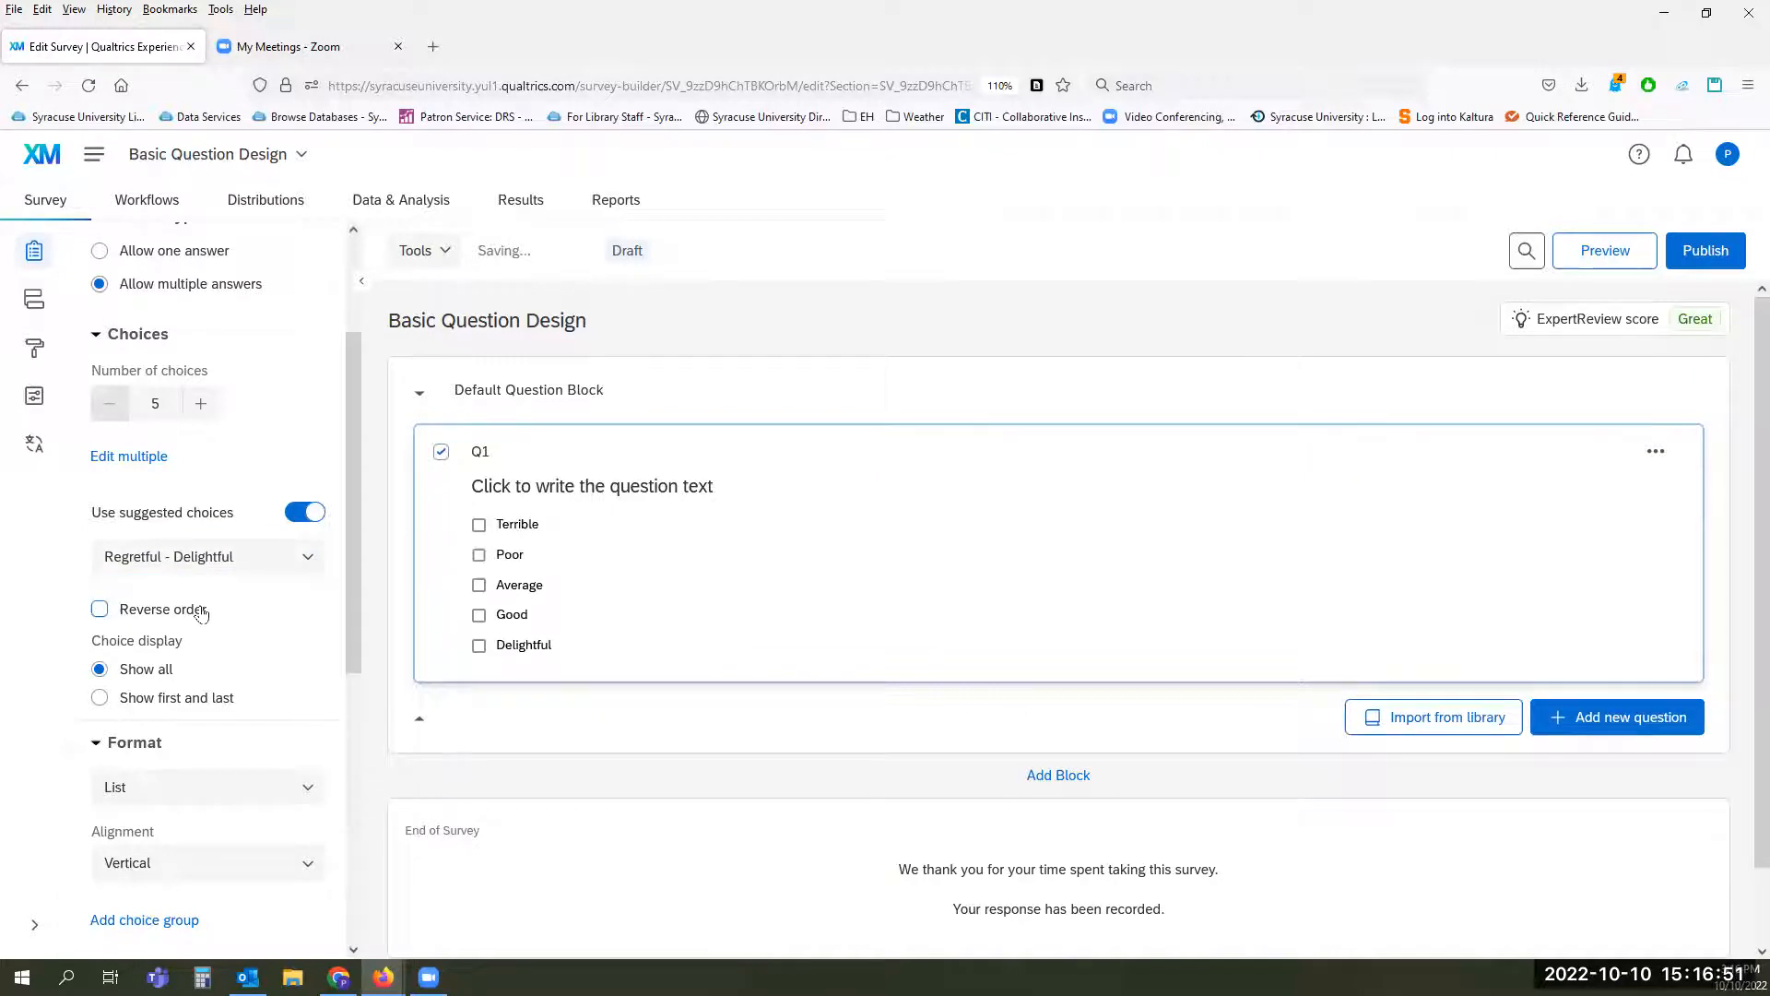
# Step: Try the Select box format for Q1's choices and set the format back to List
pyautogui.scroll(-3, 288, 614)
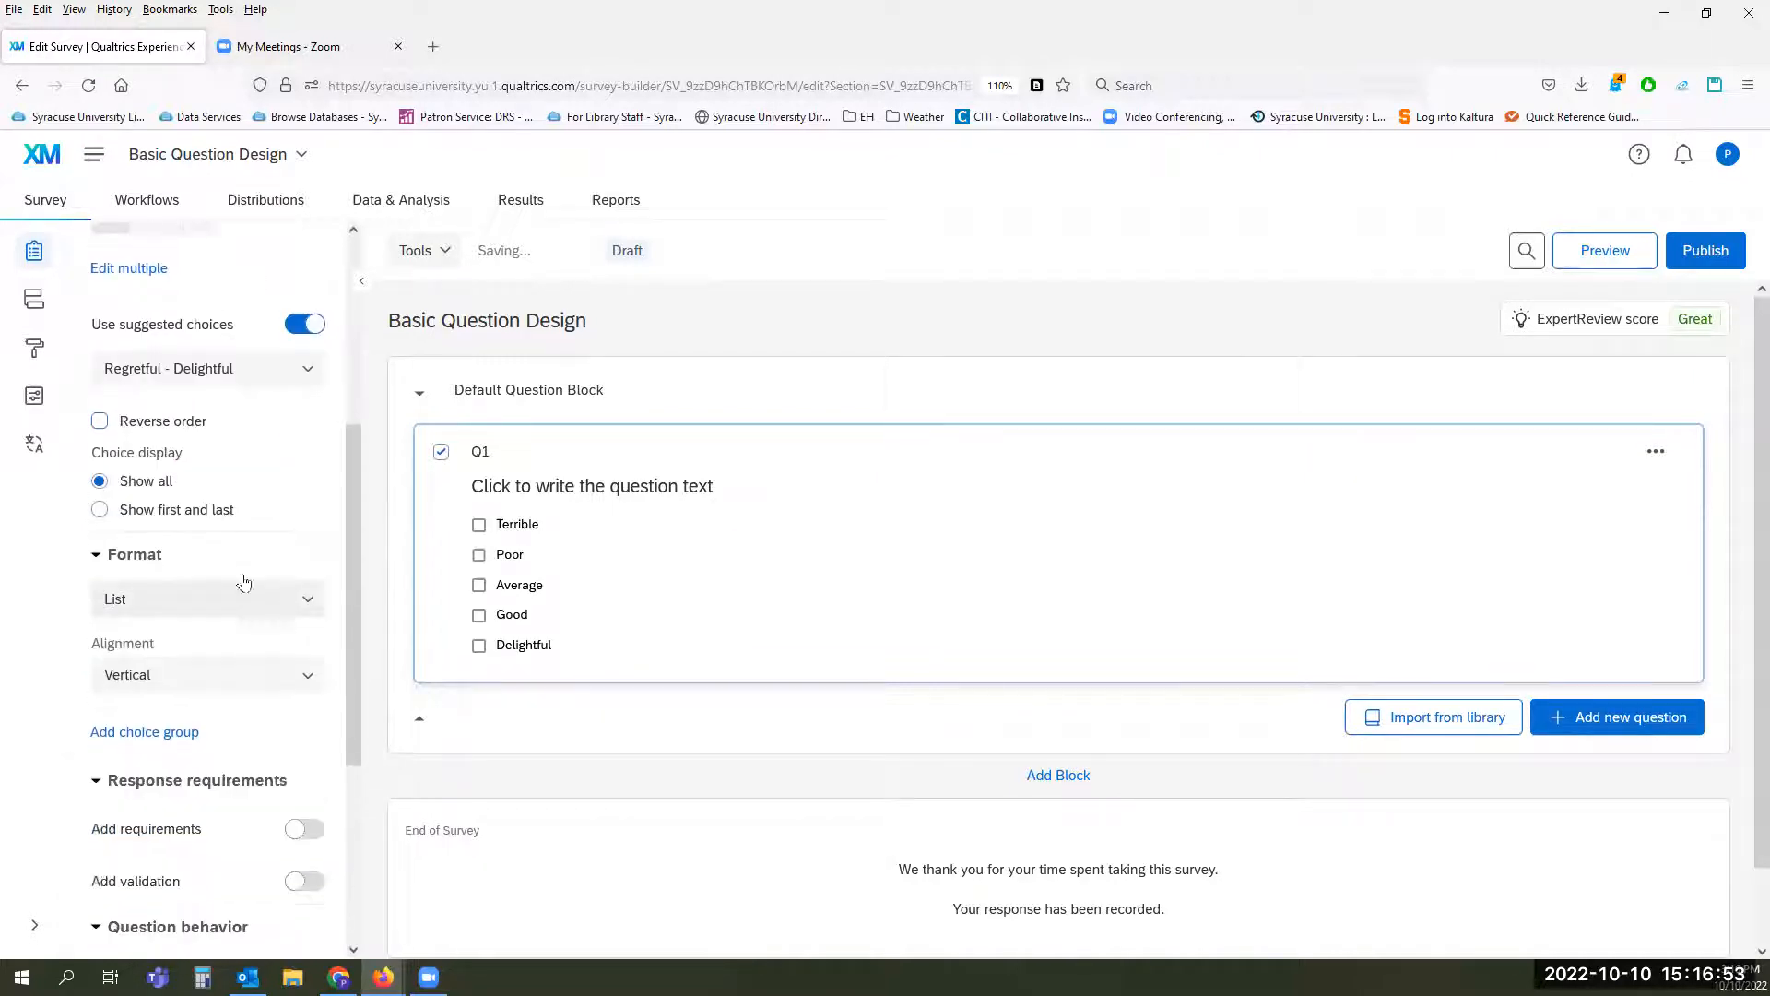
pyautogui.scroll(-3, 284, 499)
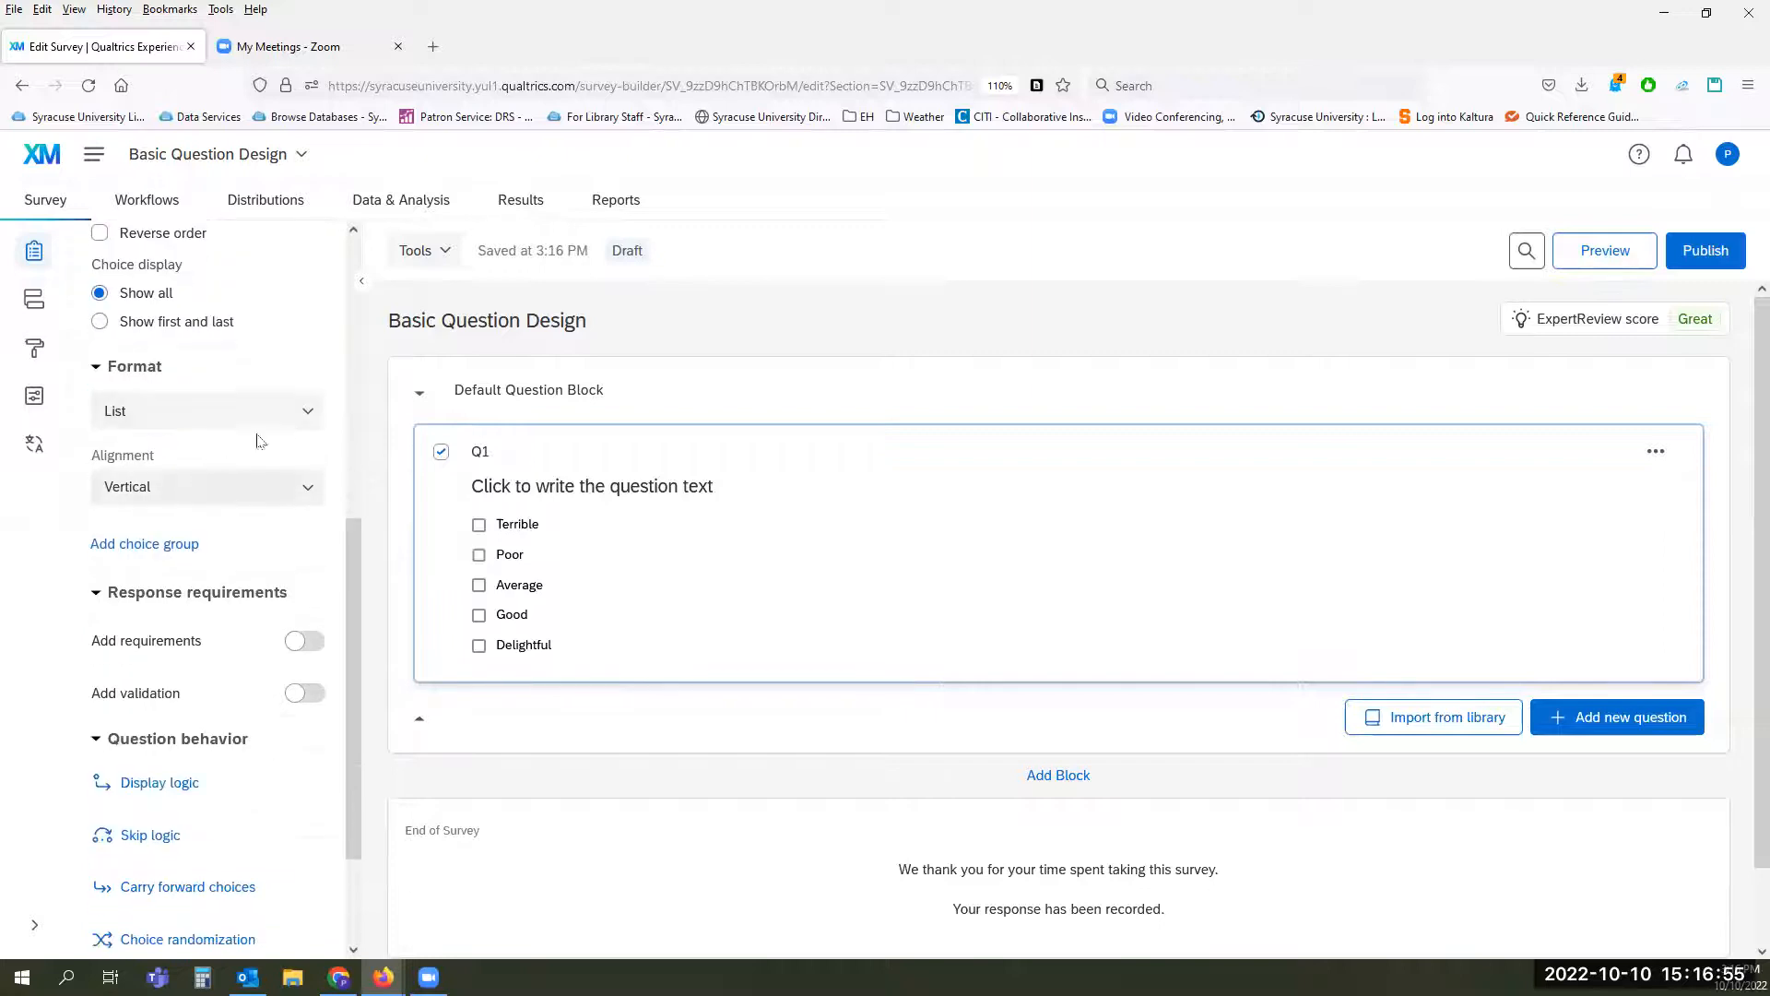
pyautogui.click(310, 414)
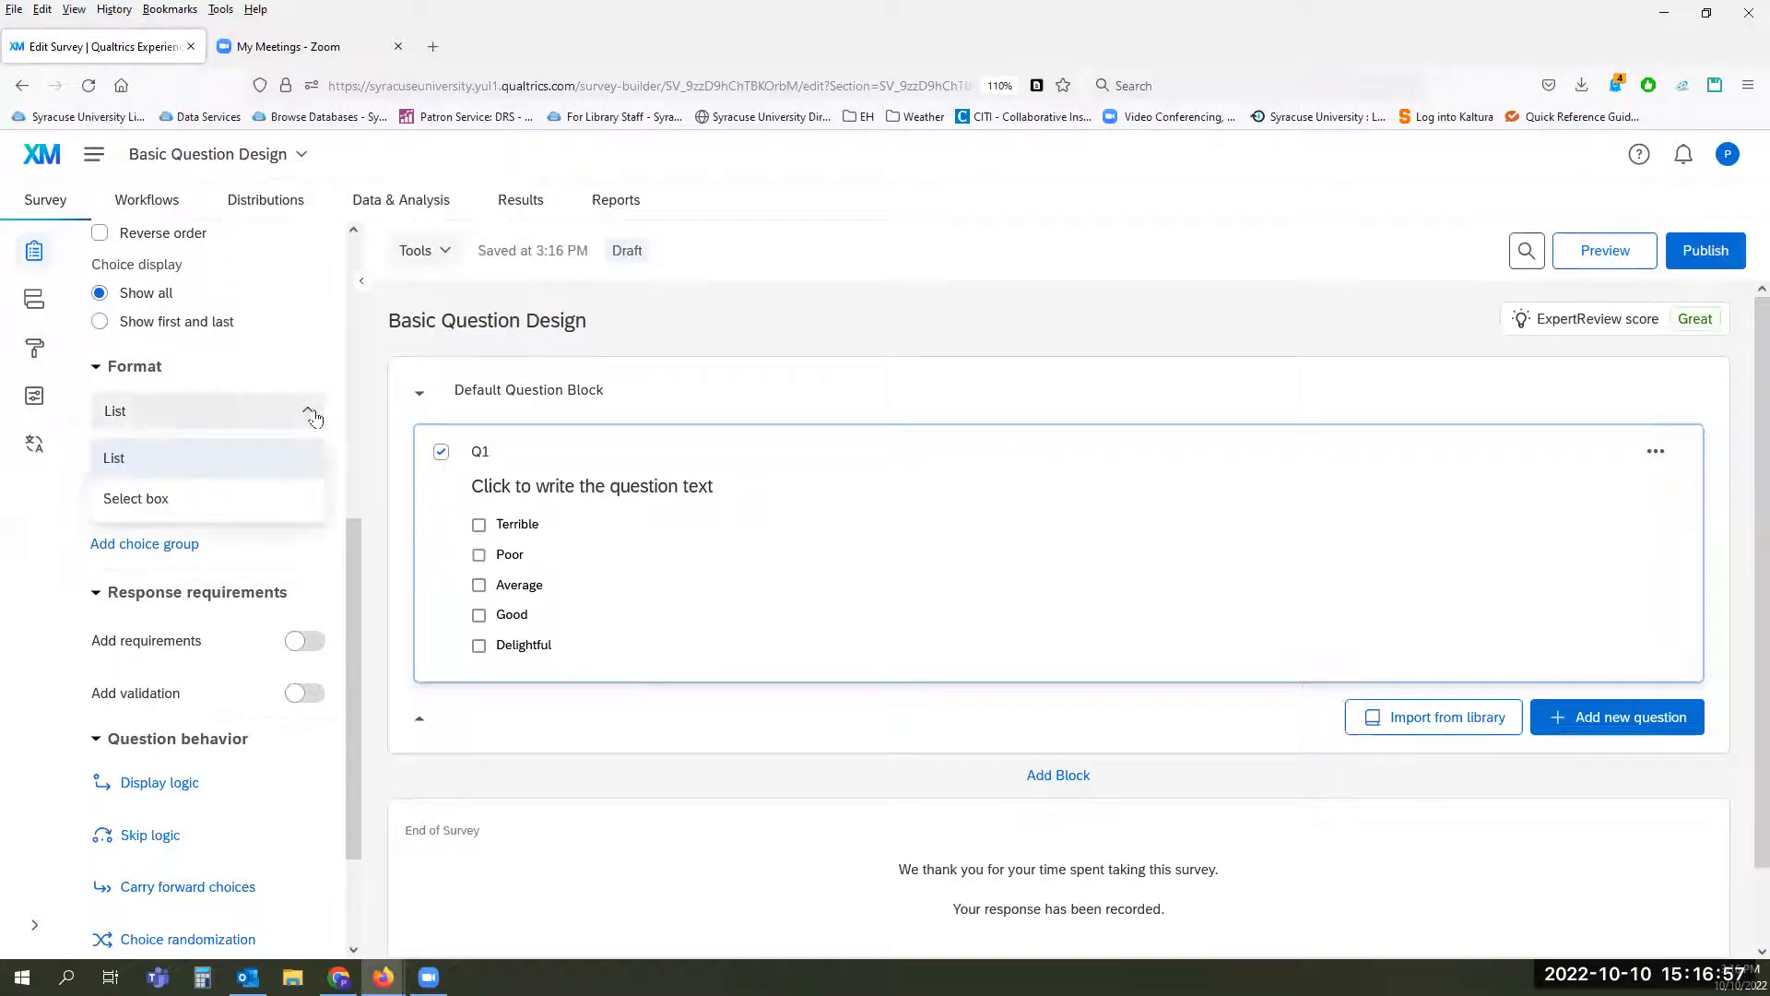
pyautogui.click(235, 501)
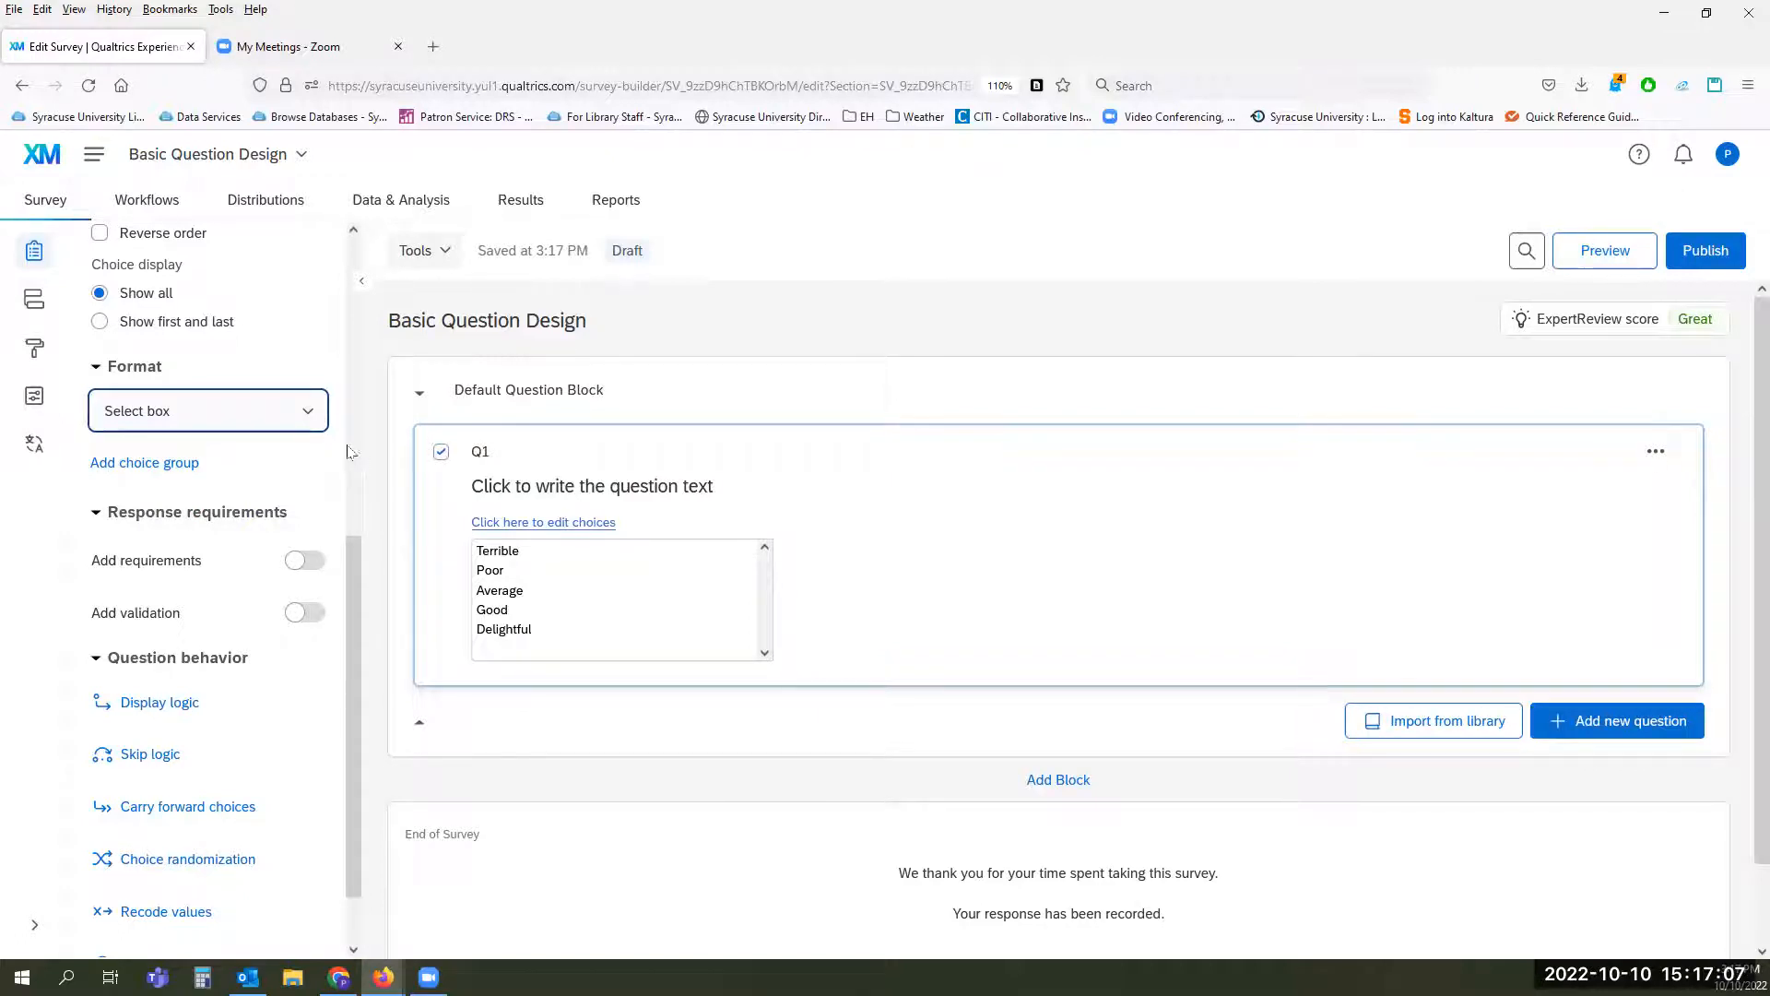
pyautogui.rightClick(307, 419)
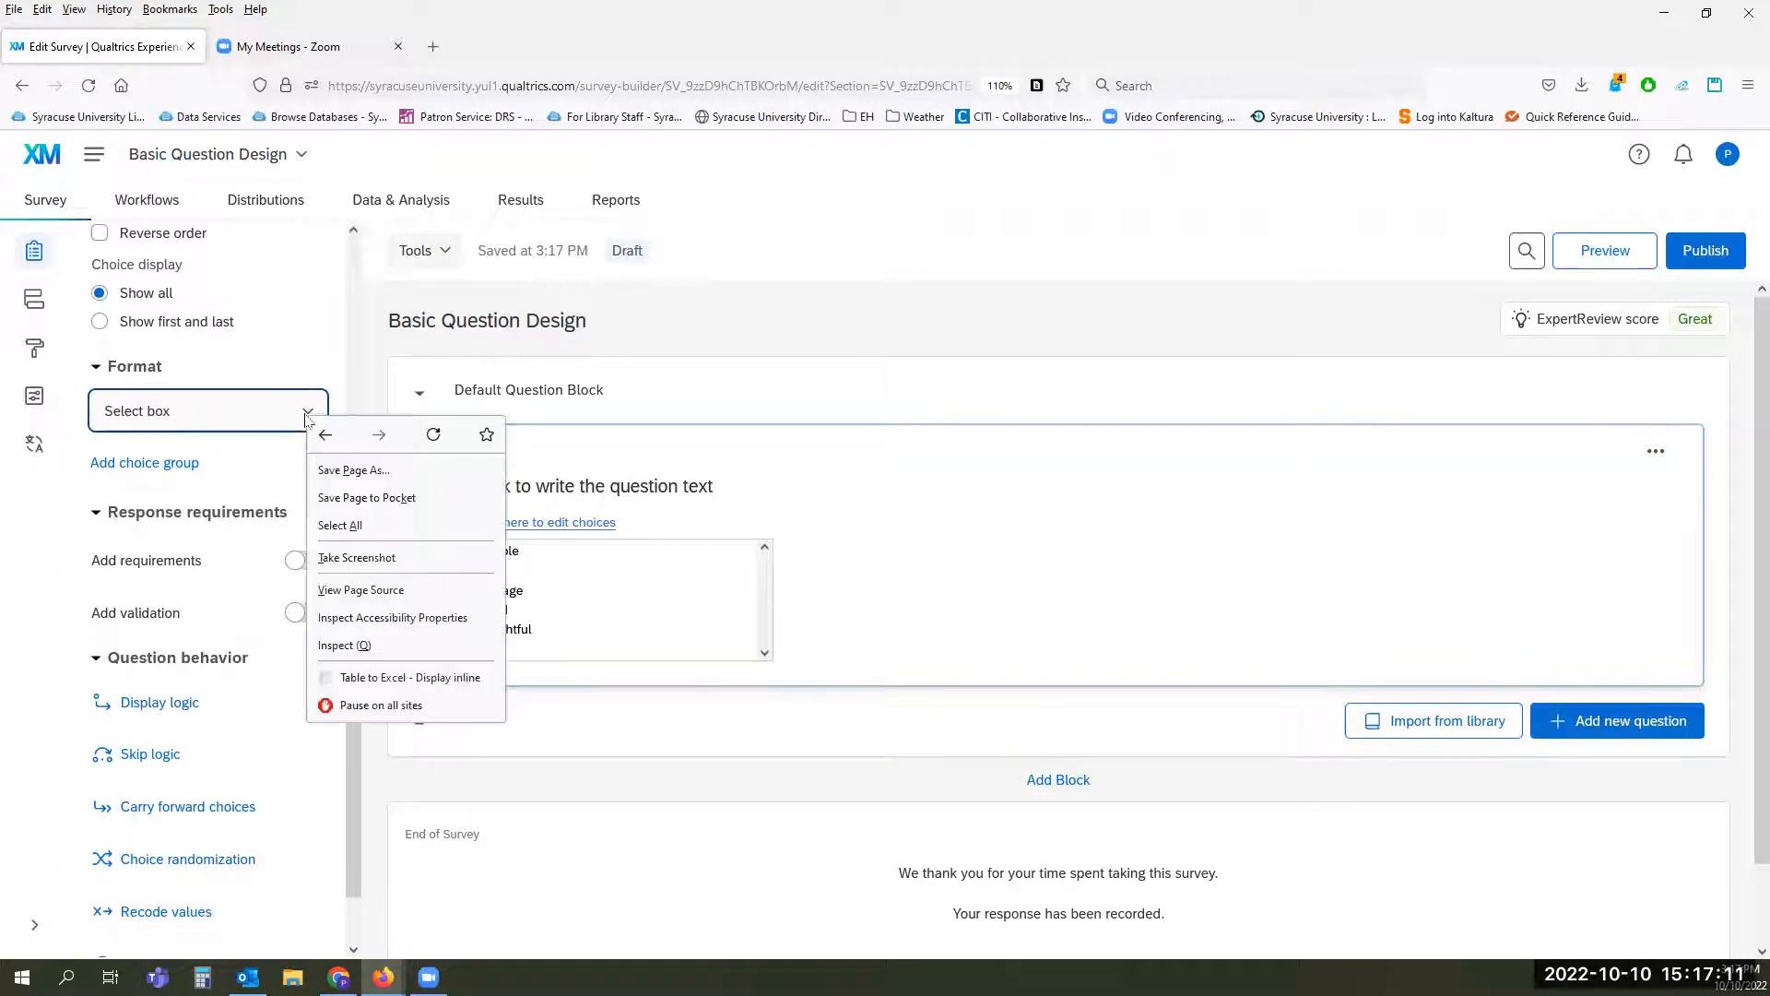
pyautogui.click(306, 415)
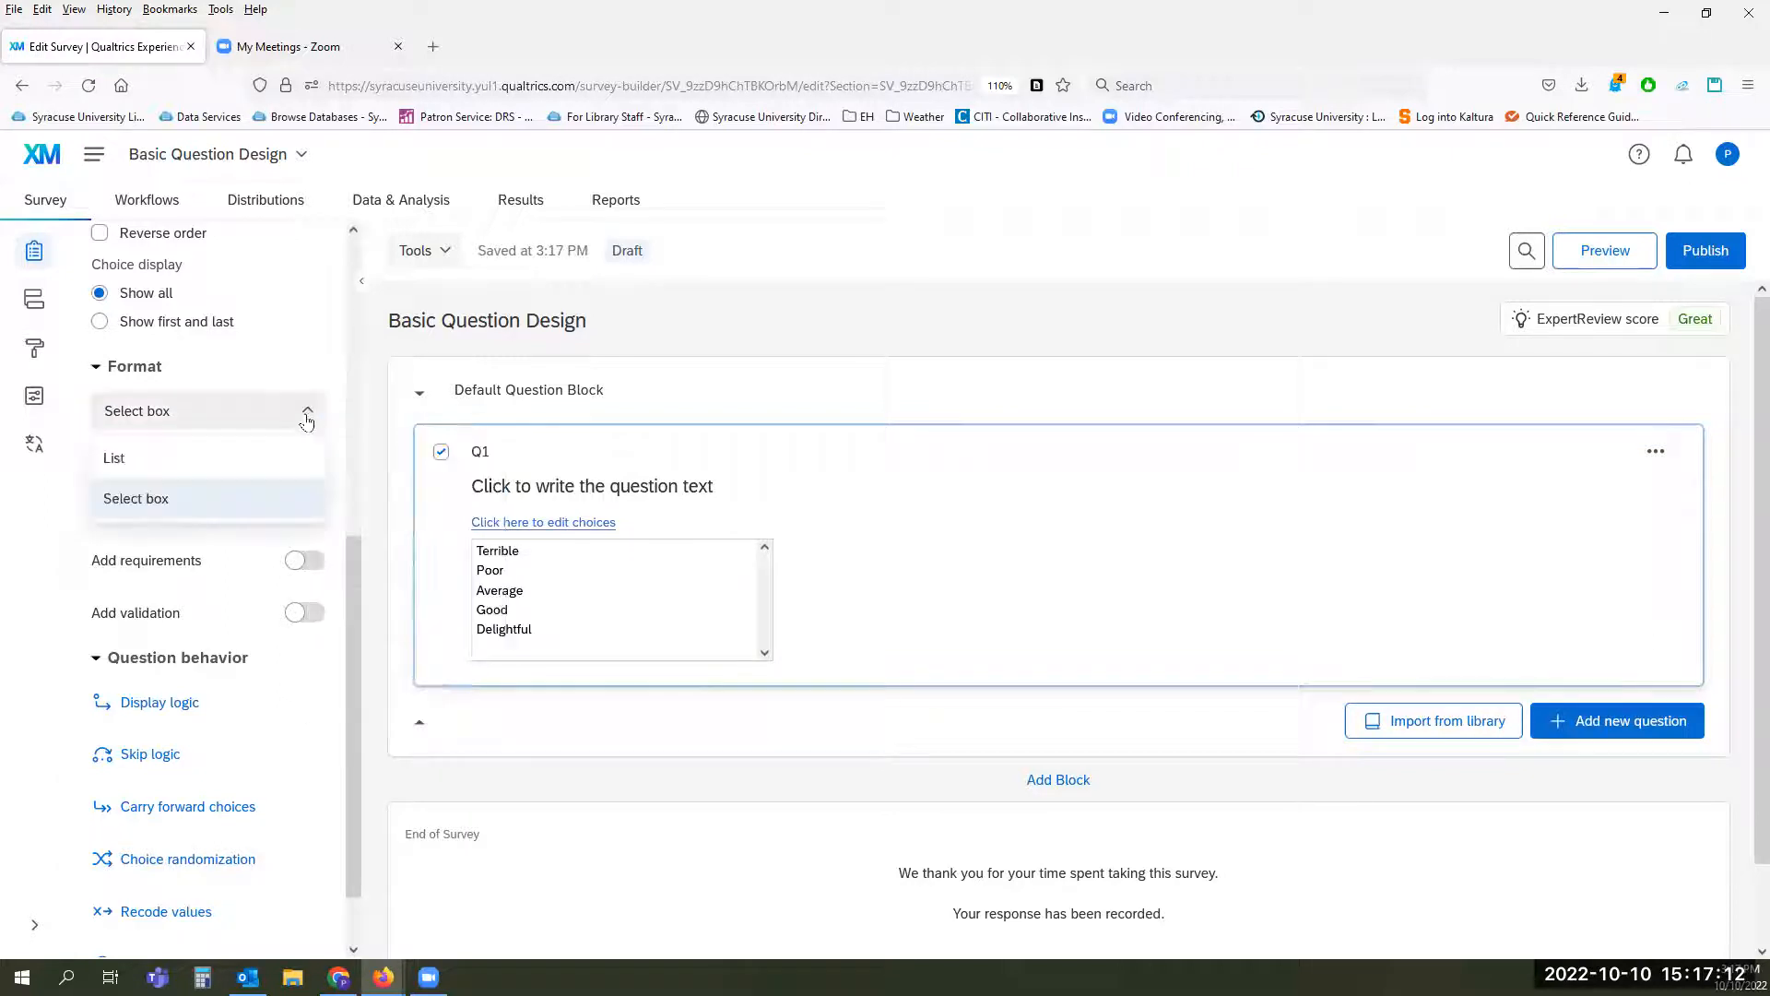
pyautogui.click(287, 458)
# Step: Align Q1's choices horizontally and set their label position to Side
pyautogui.click(237, 489)
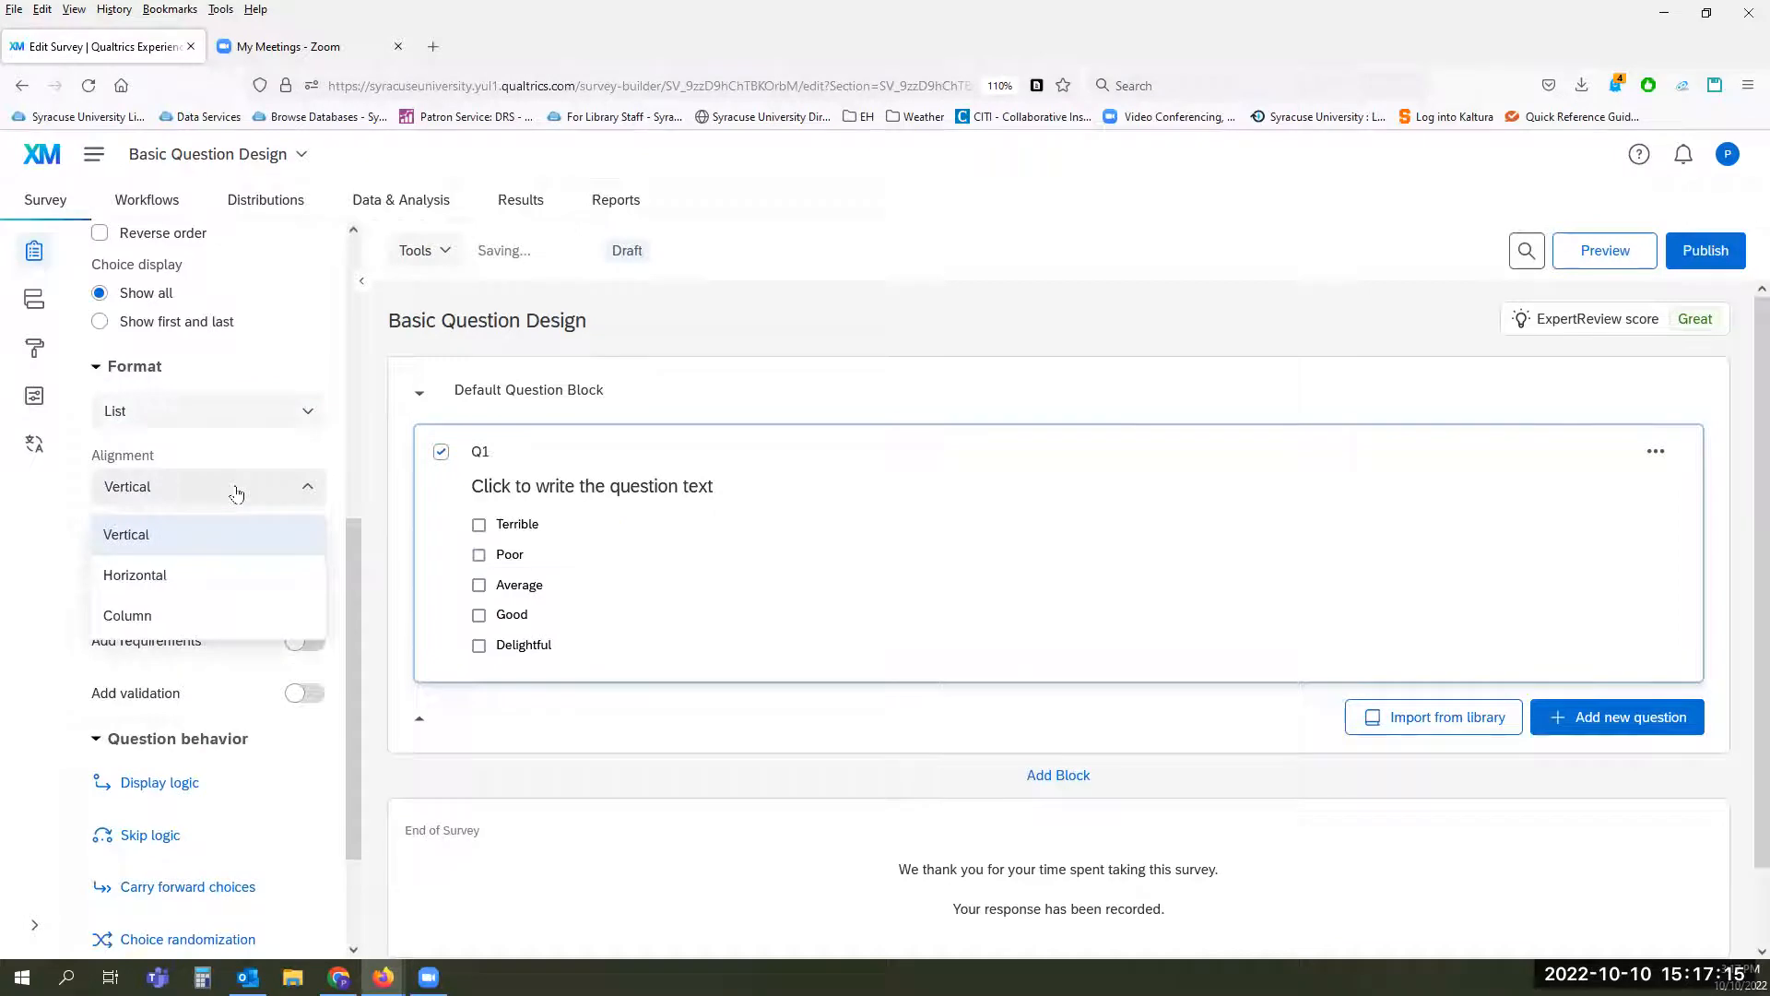
pyautogui.click(218, 583)
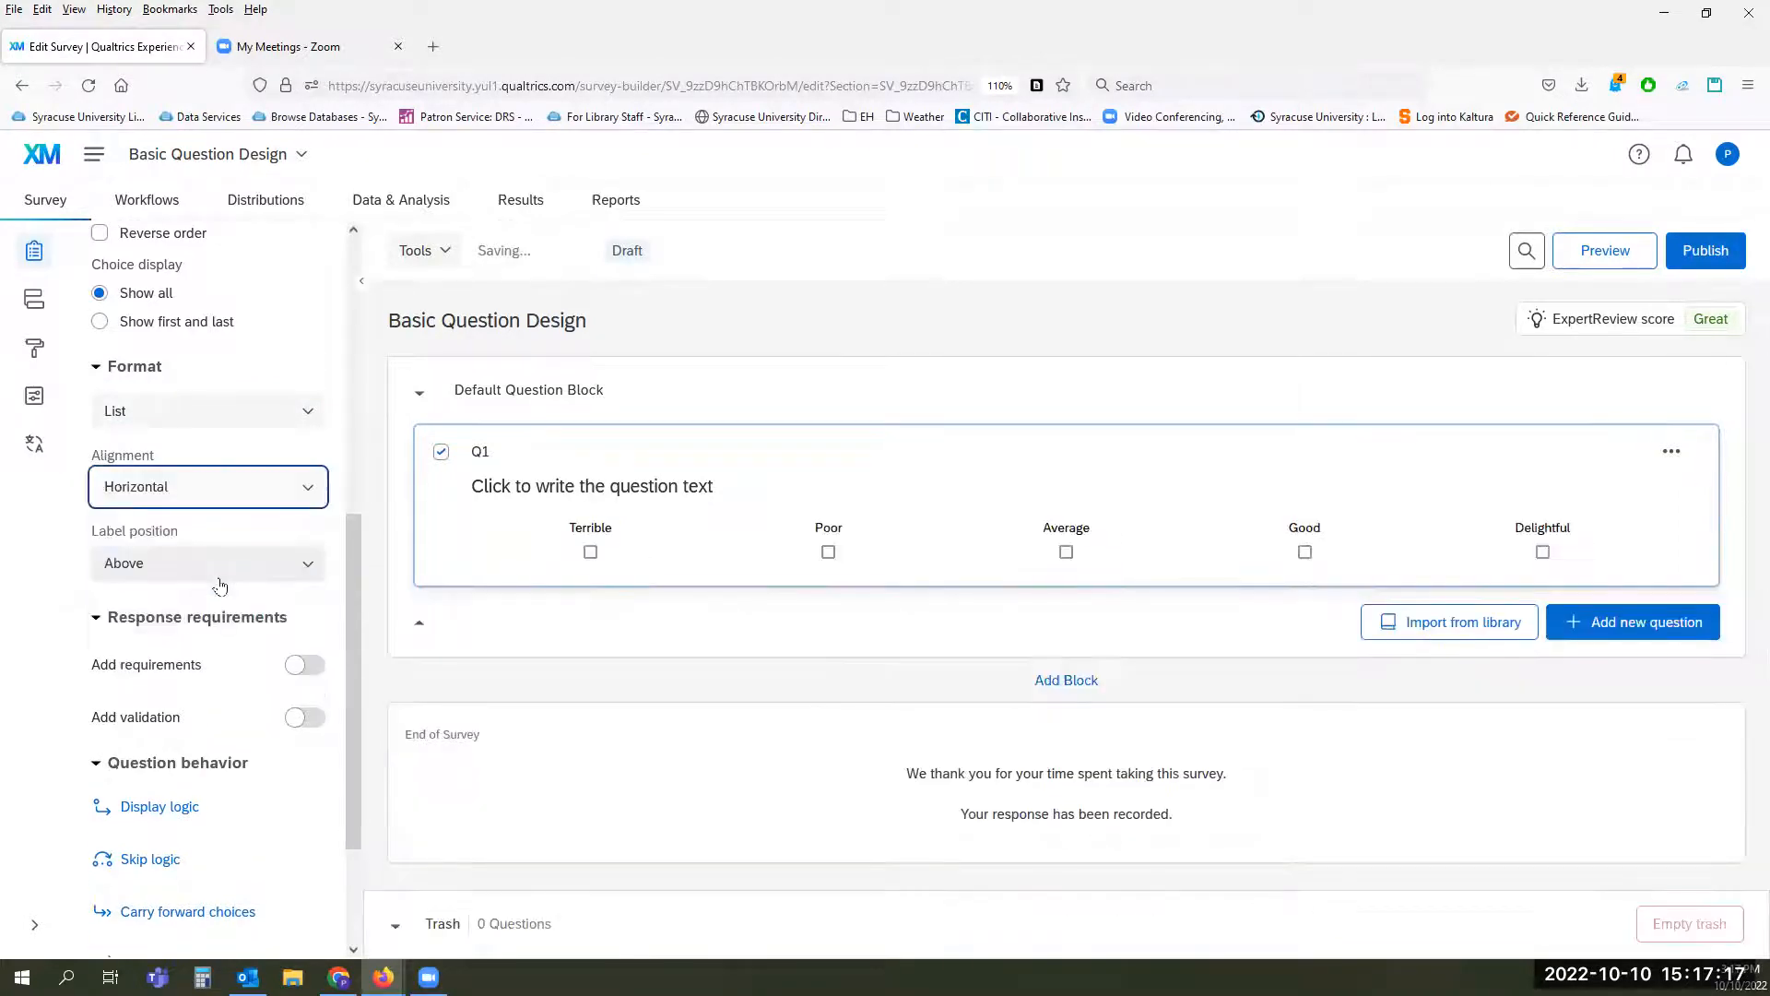
pyautogui.click(269, 565)
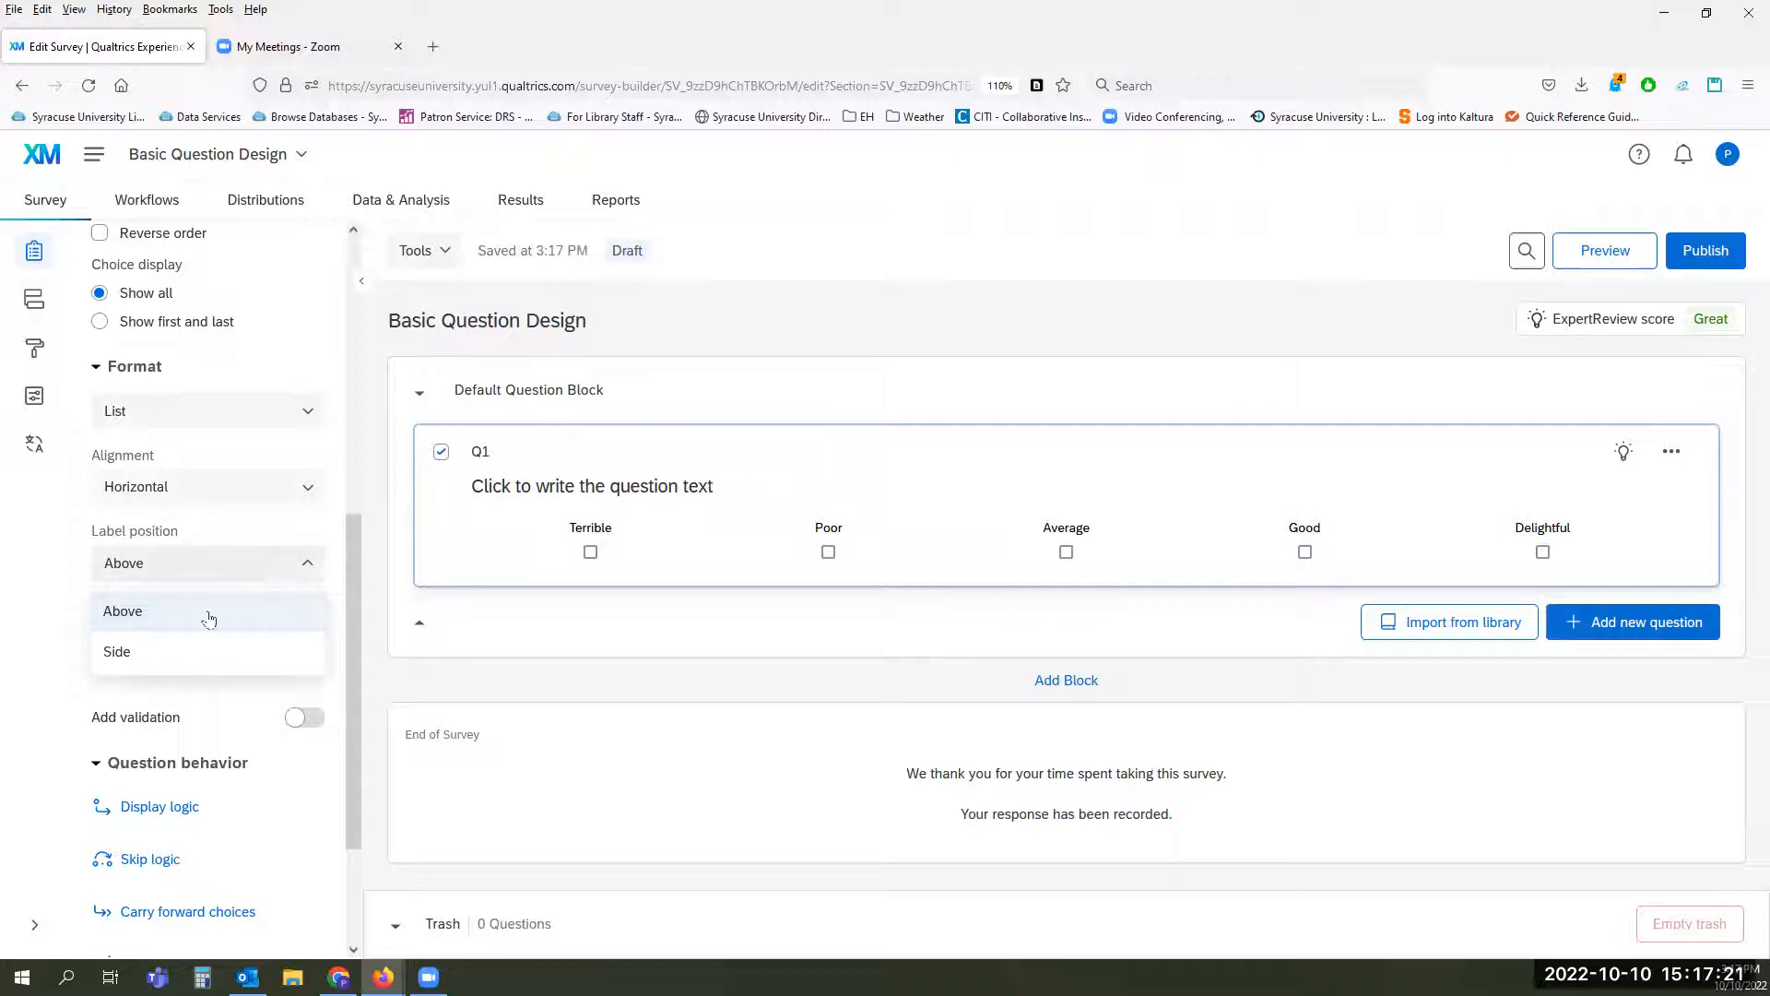
pyautogui.click(196, 658)
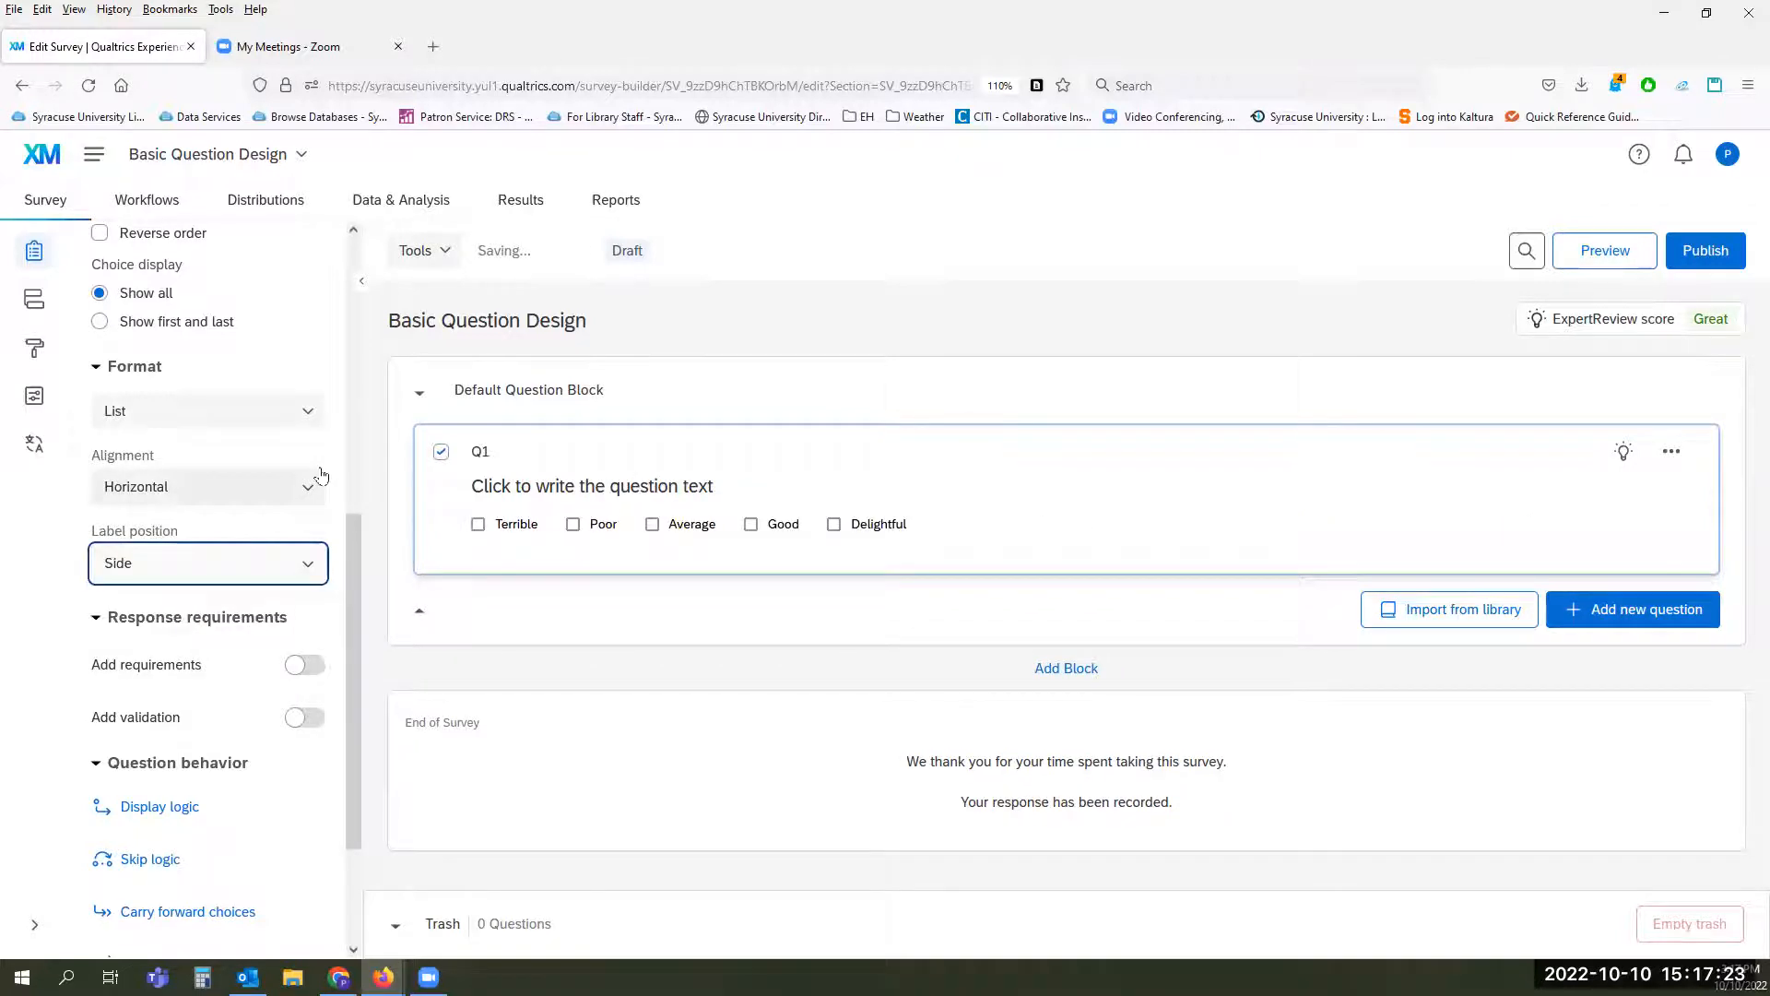
# Step: Add a response requirement to Q1 and set it to Request response
pyautogui.scroll(-2, 246, 530)
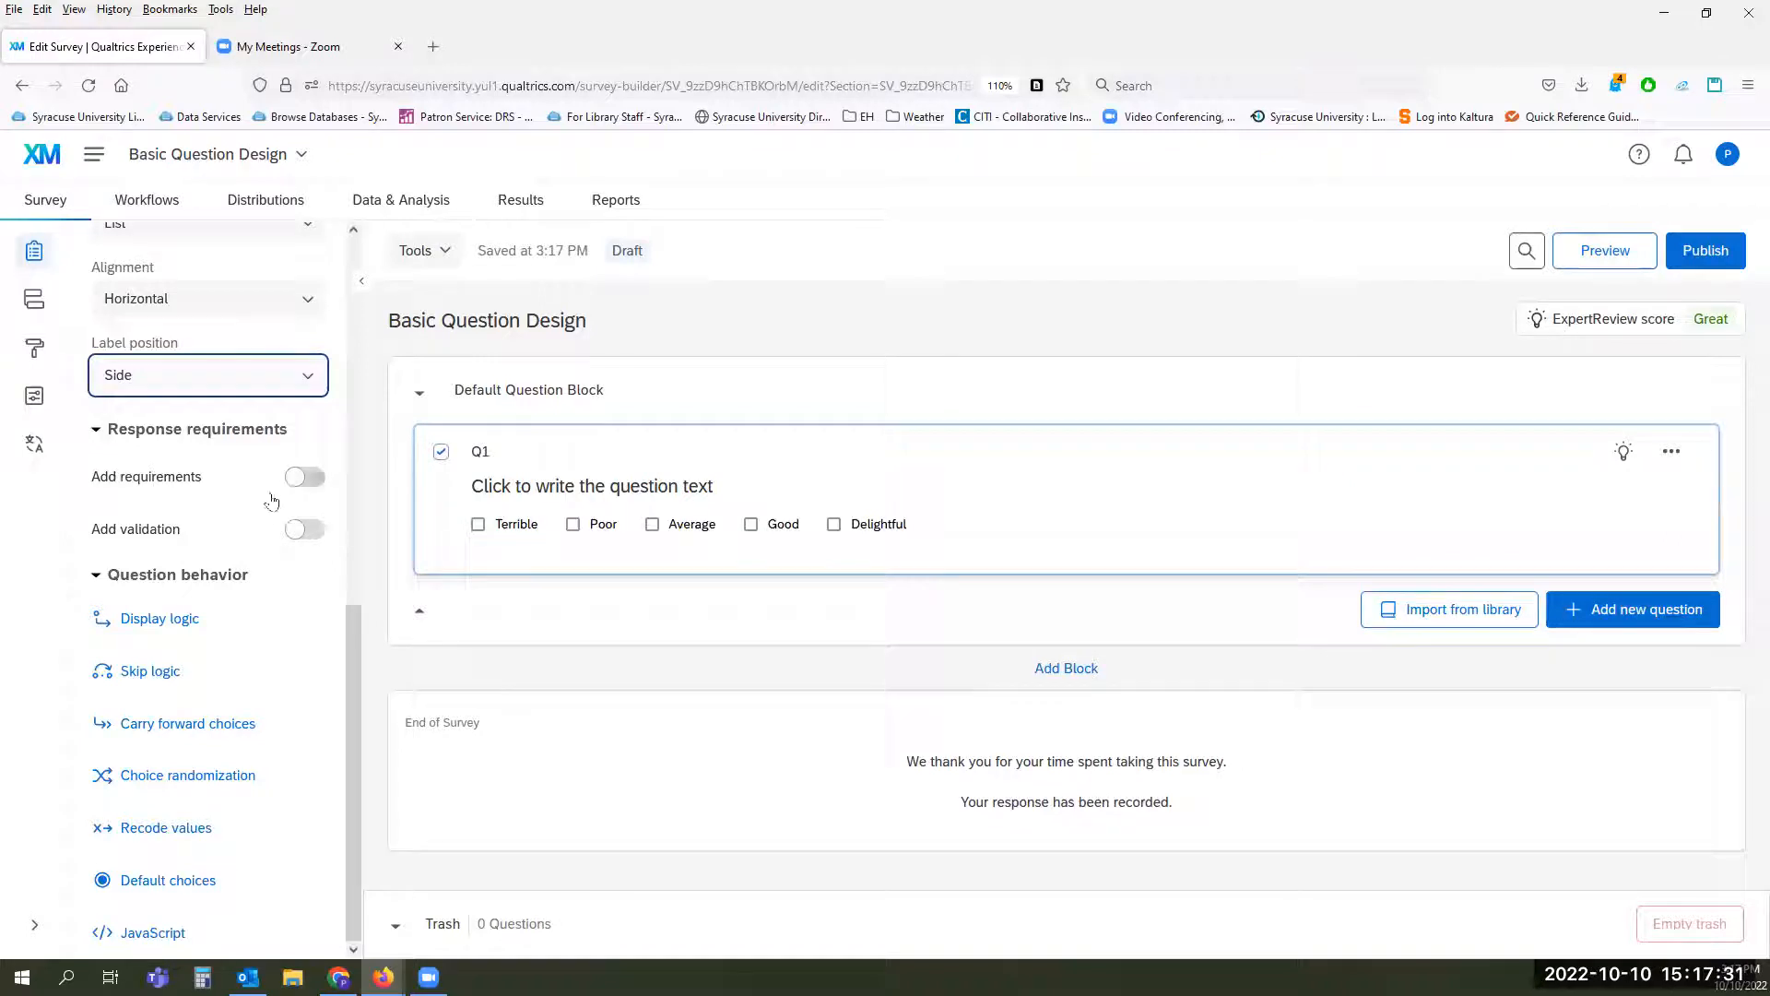
pyautogui.click(306, 477)
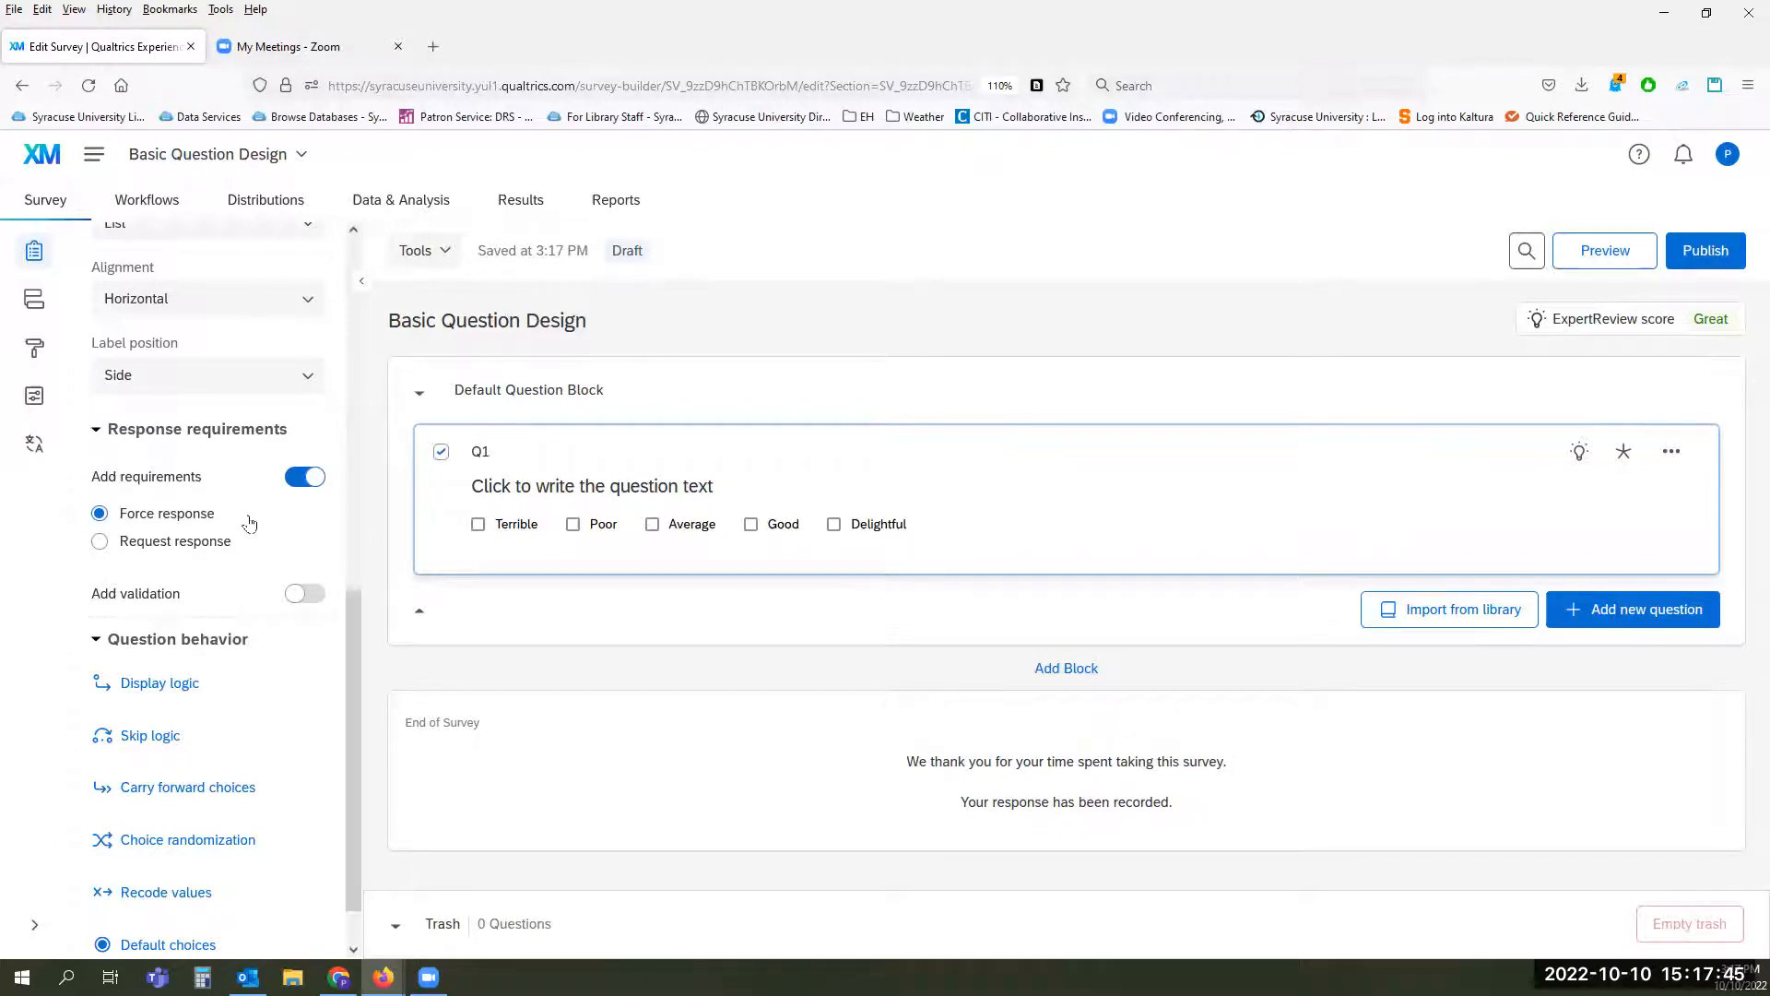
pyautogui.click(187, 544)
# Step: Turn on validation for Q1 with Minimum choices selected and set the minimum to 3
pyautogui.click(310, 594)
pyautogui.scroll(-2, 237, 542)
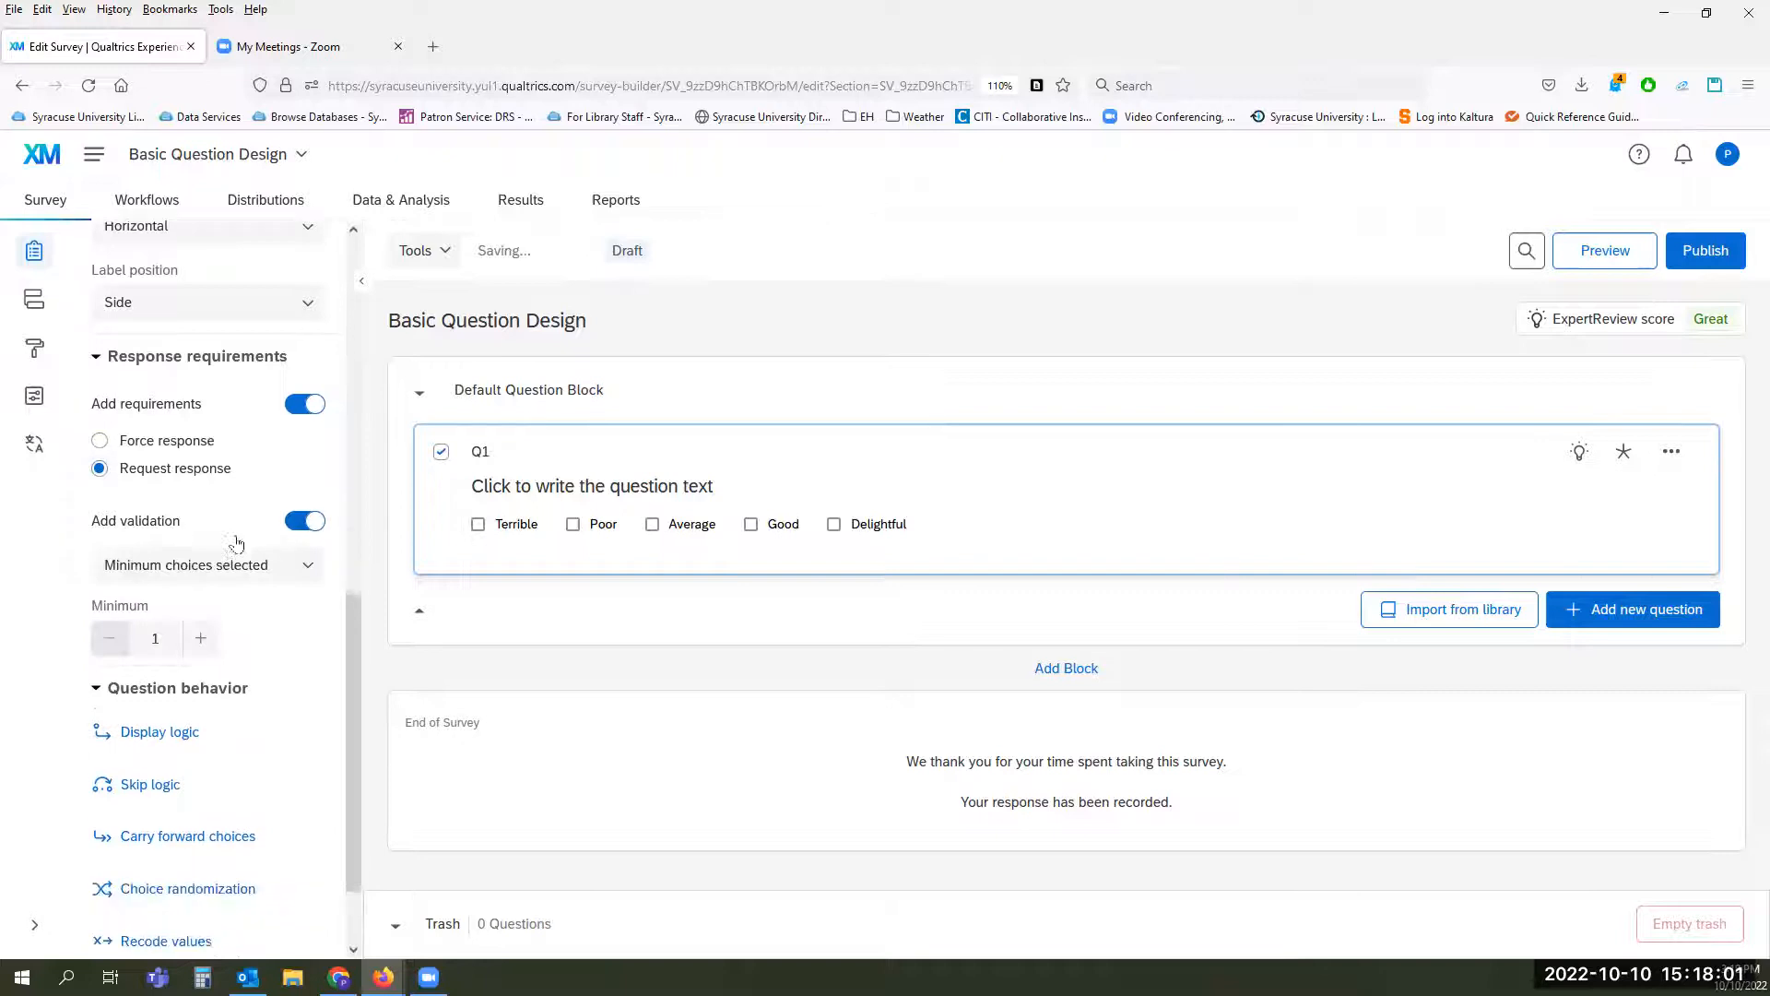
pyautogui.click(303, 549)
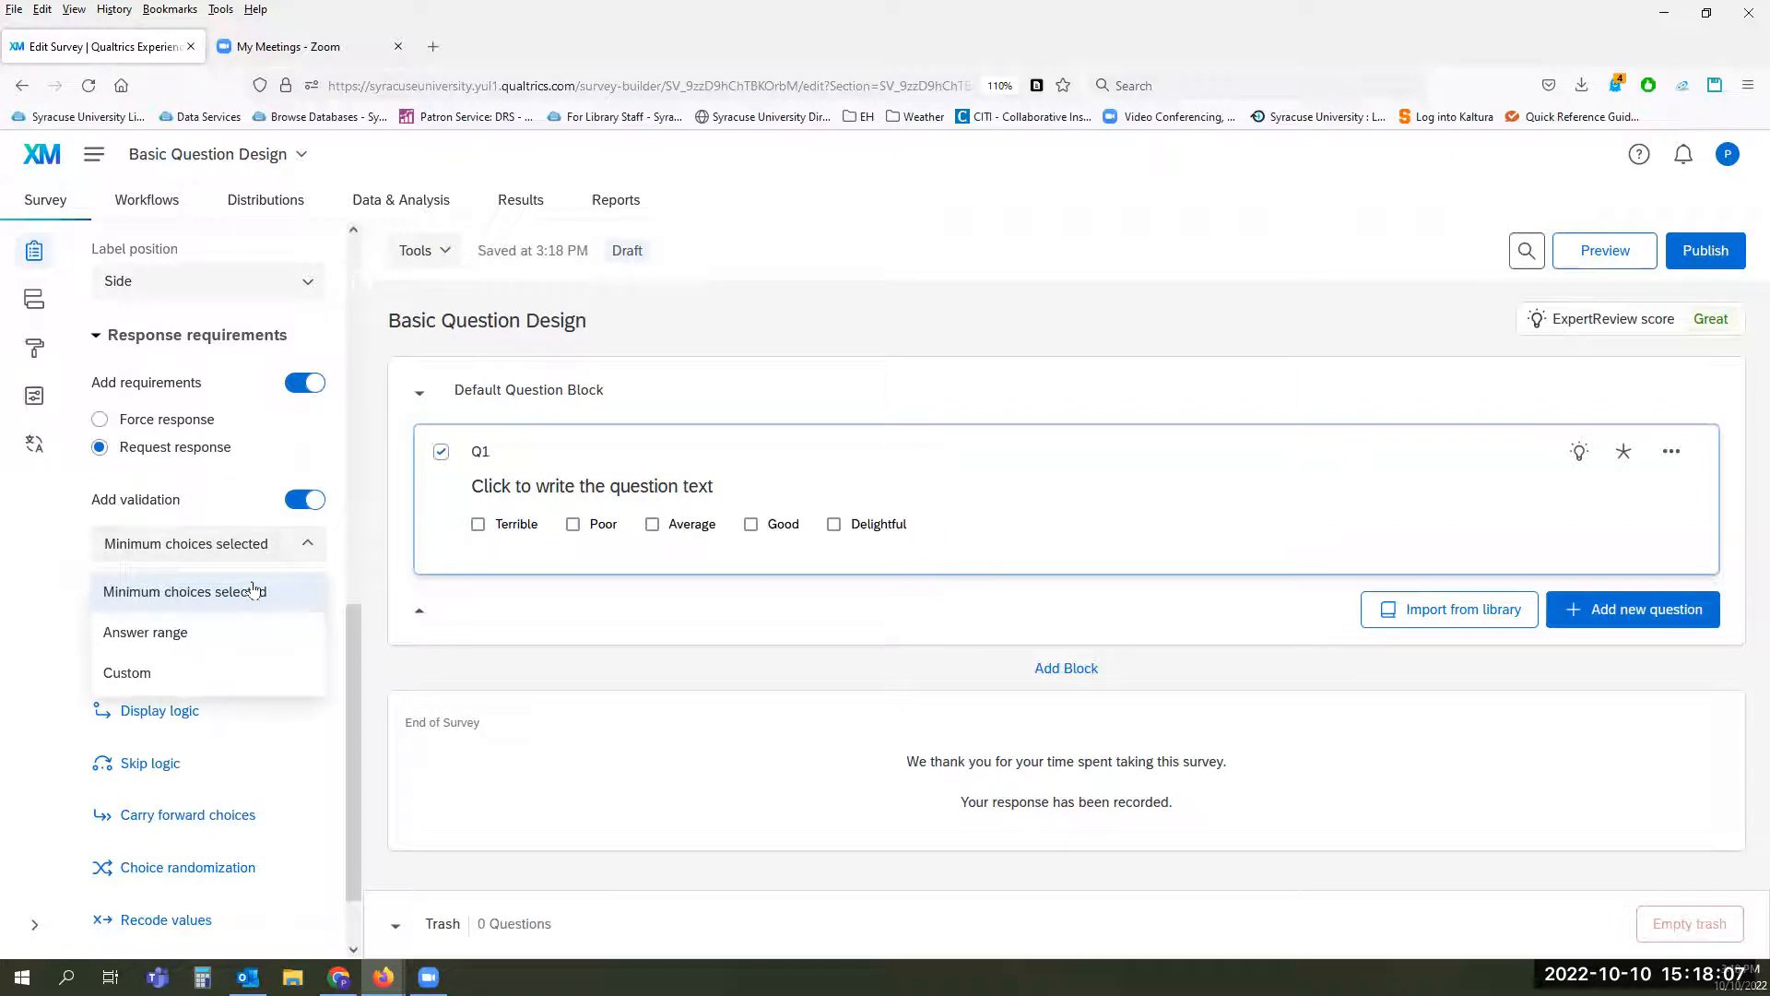
pyautogui.click(254, 590)
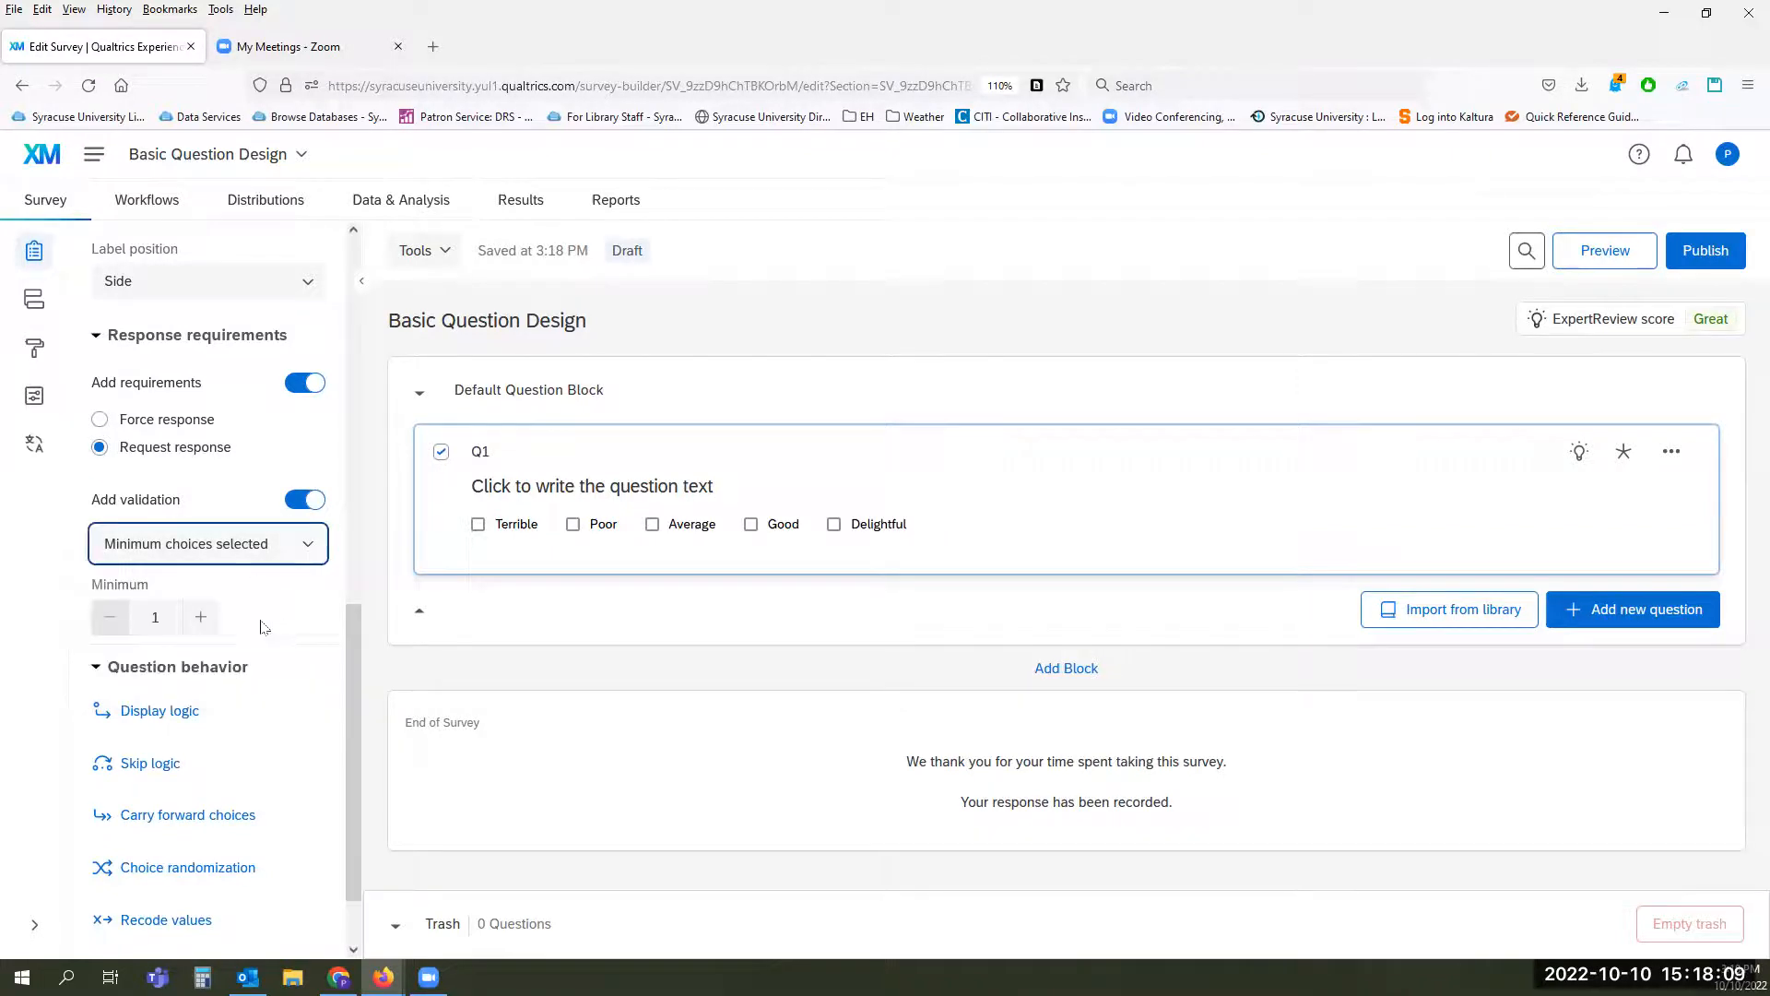
pyautogui.click(205, 619)
pyautogui.click(202, 619)
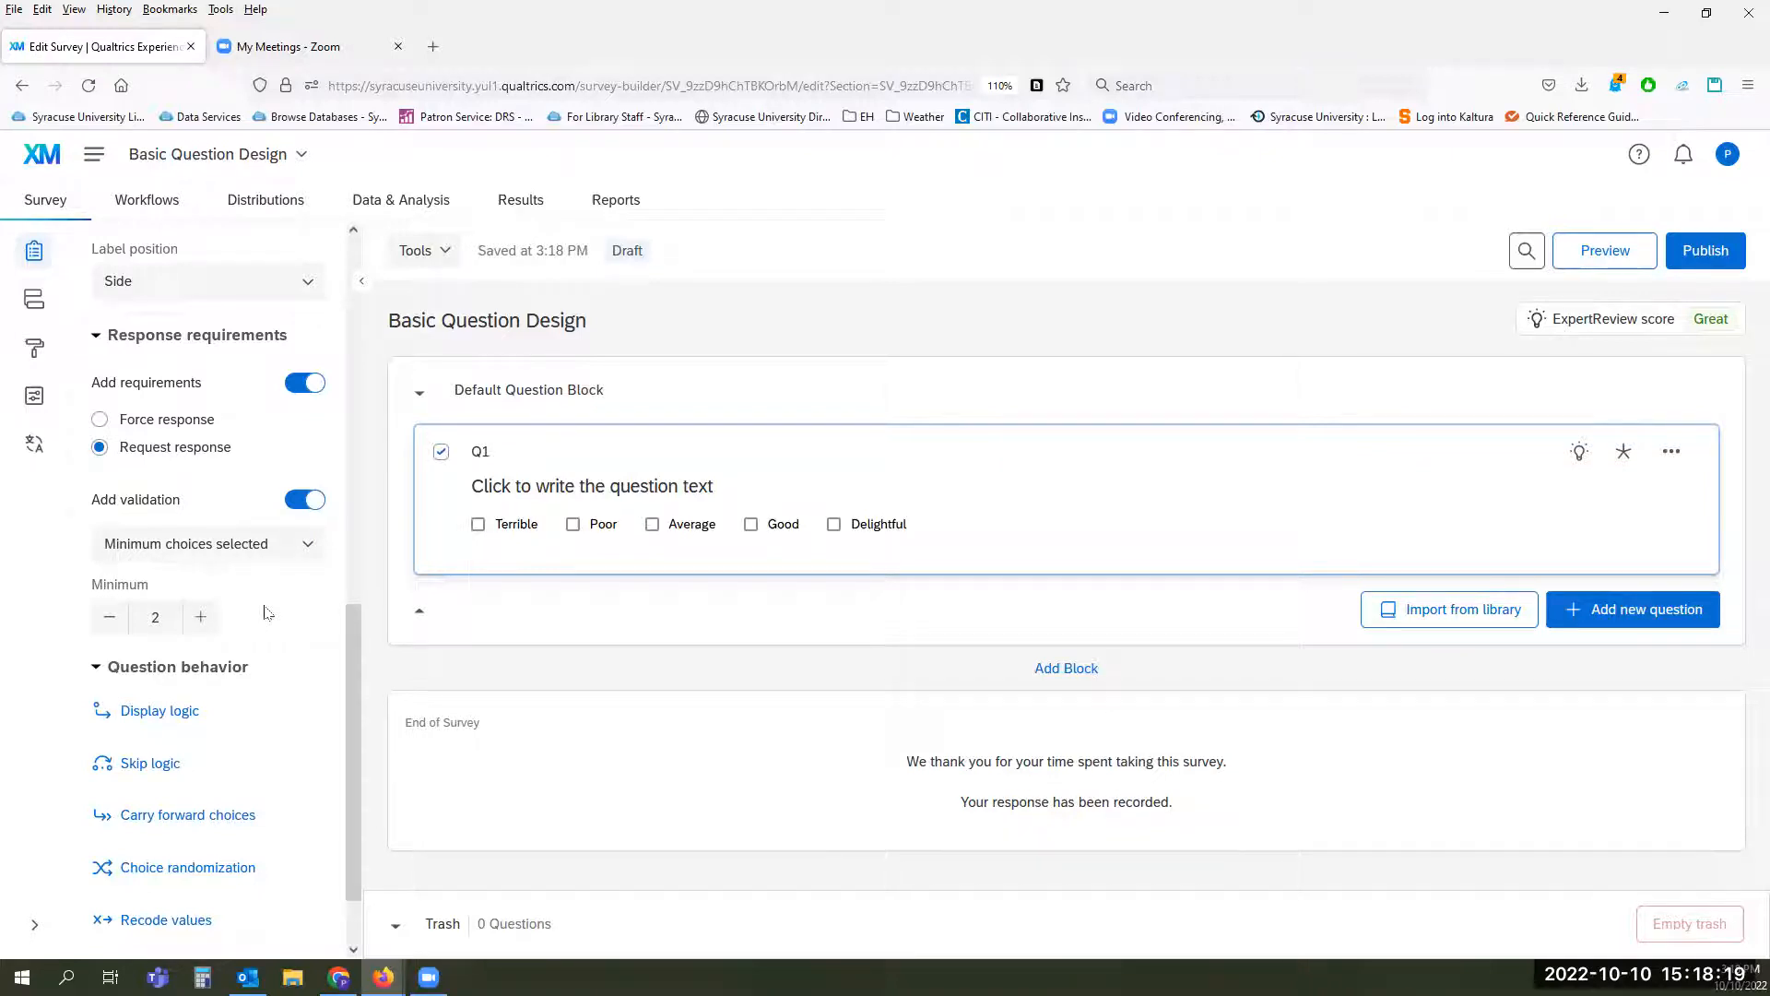
pyautogui.click(200, 617)
# Step: Try Answer range and a Custom validation for Q1 requiring that Poor is selected, closing the custom validation without saving
pyautogui.click(310, 548)
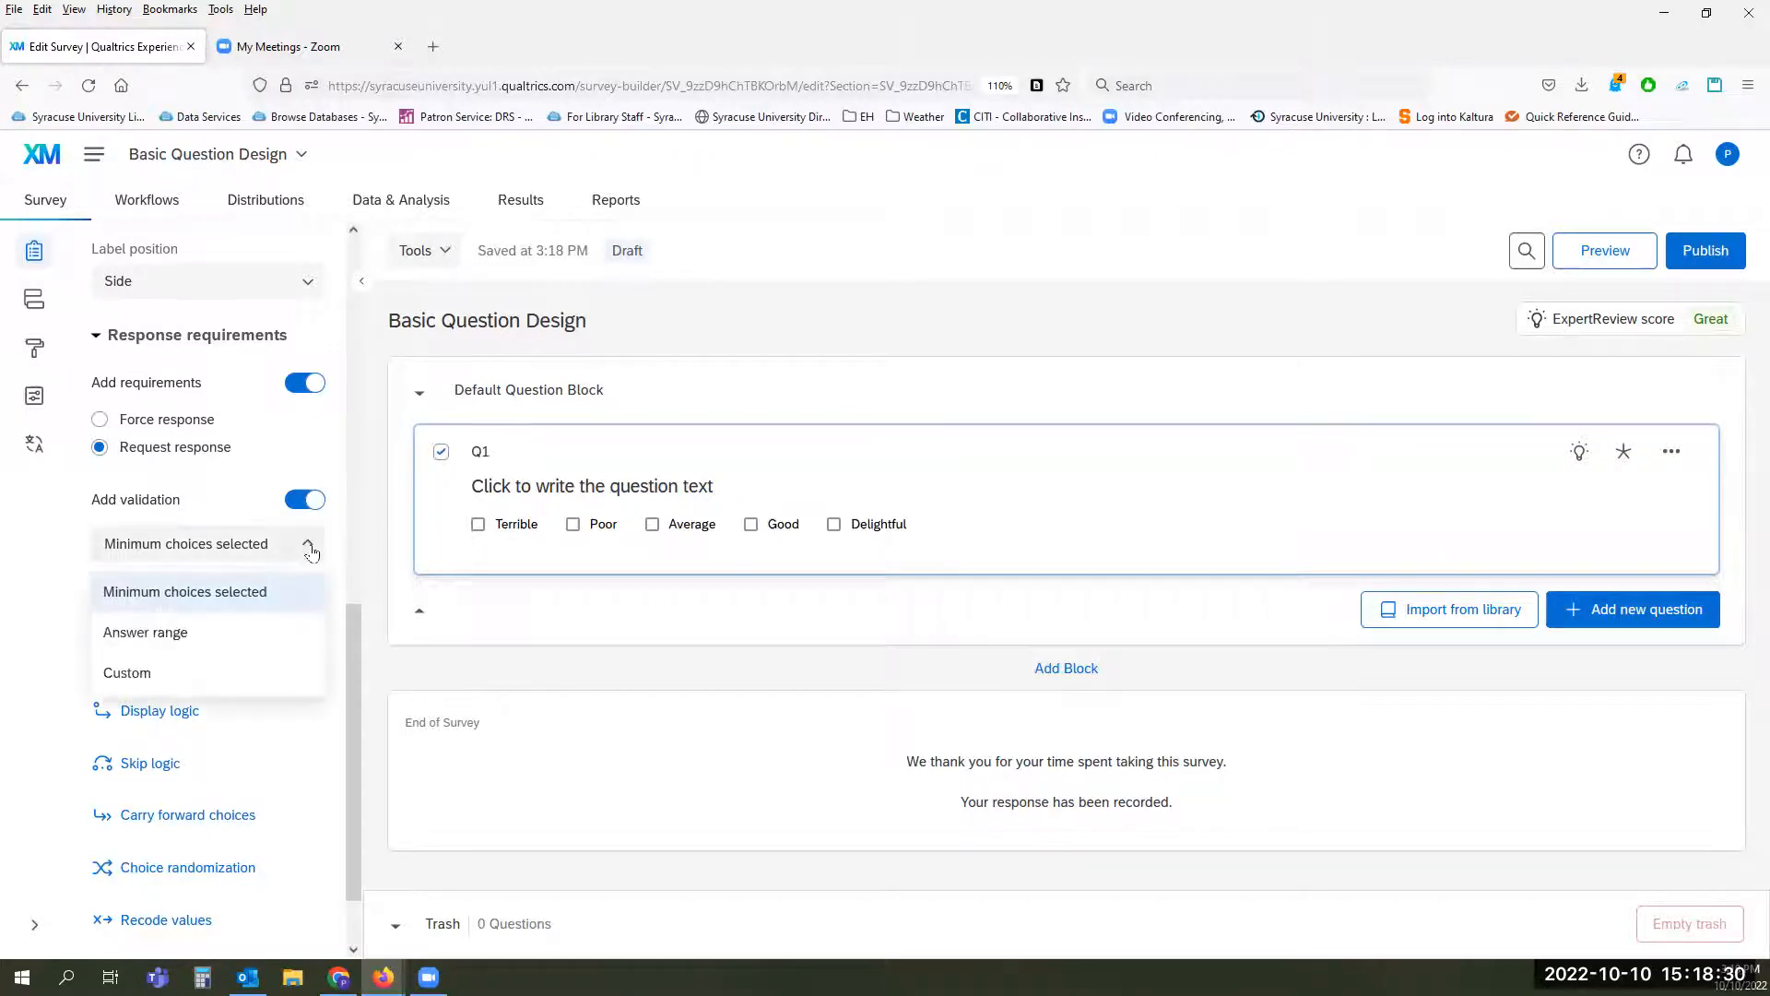
pyautogui.click(228, 636)
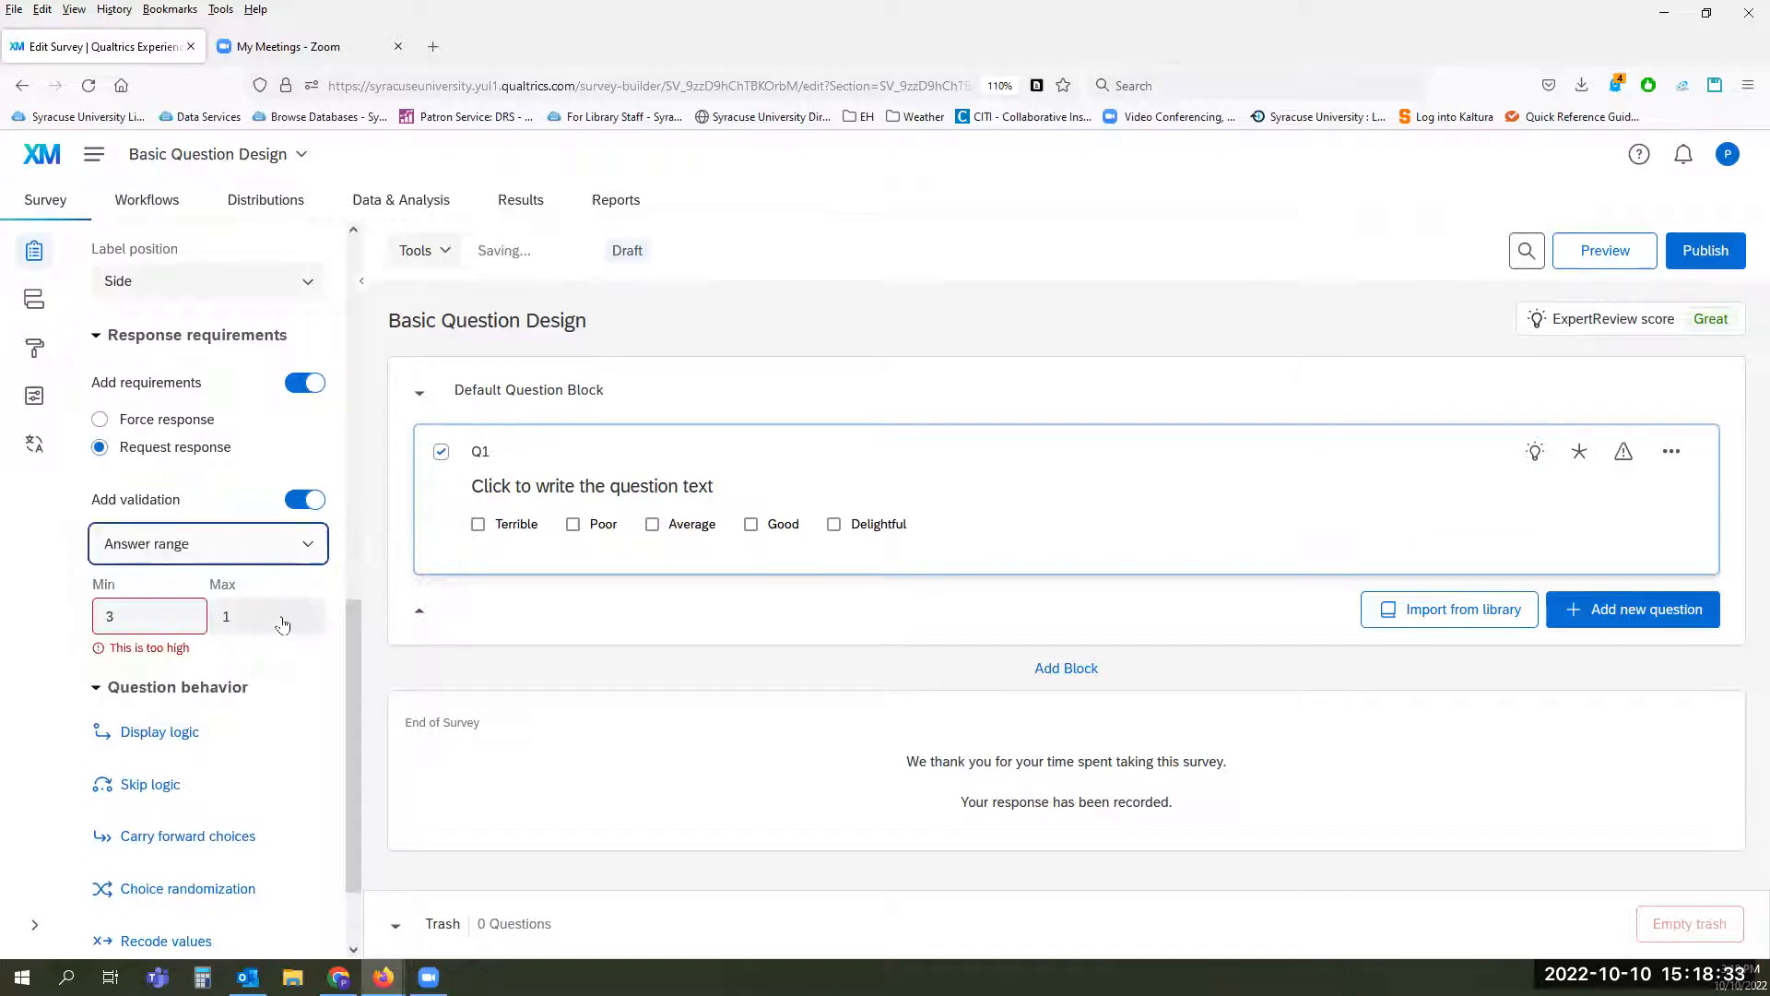
pyautogui.click(315, 558)
pyautogui.click(271, 673)
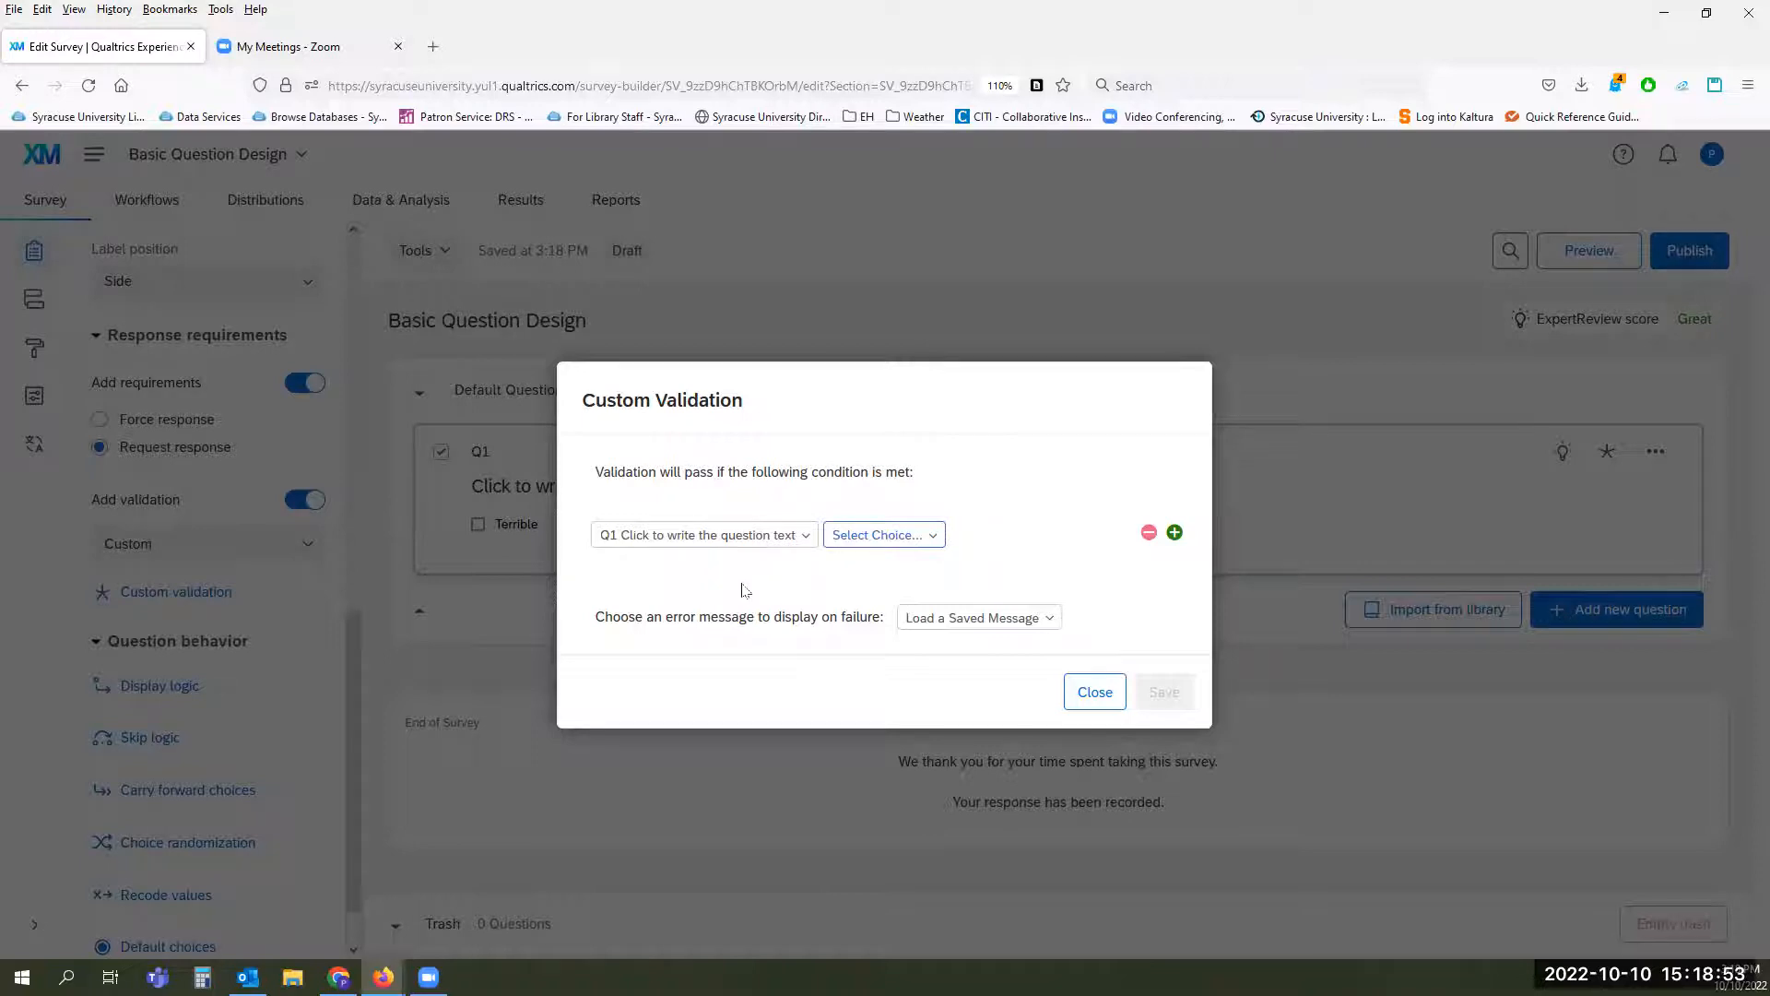
pyautogui.click(927, 546)
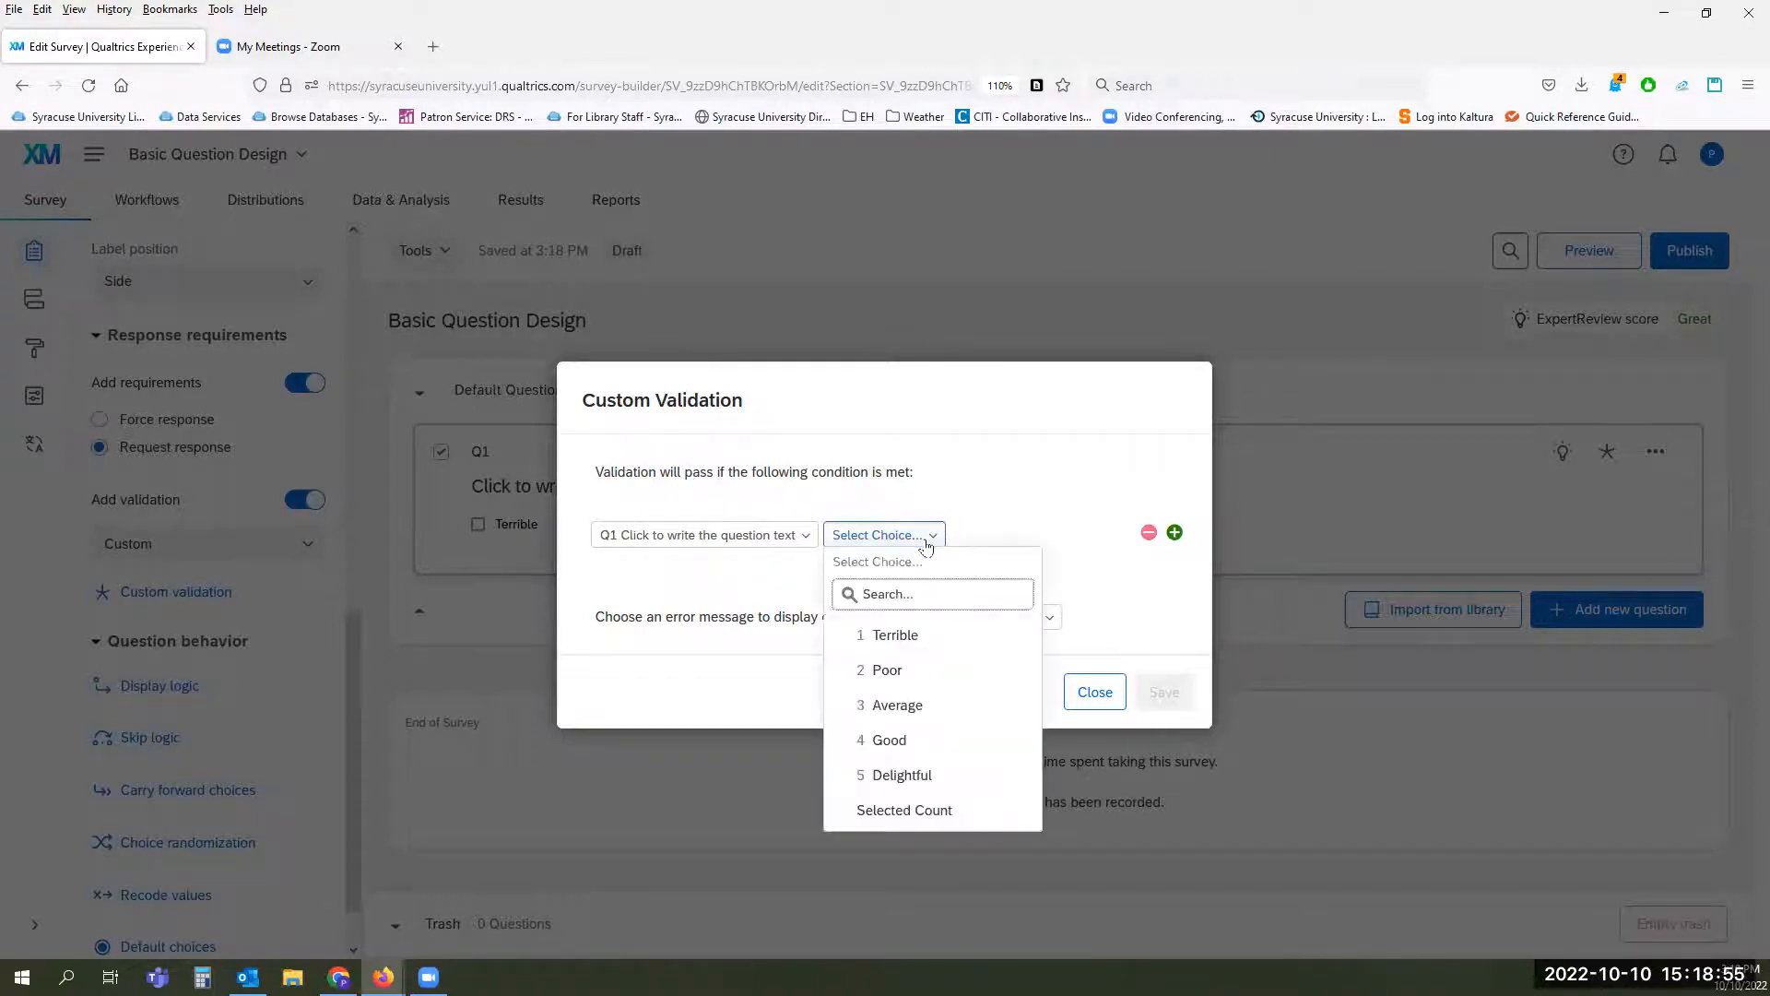
pyautogui.click(1005, 521)
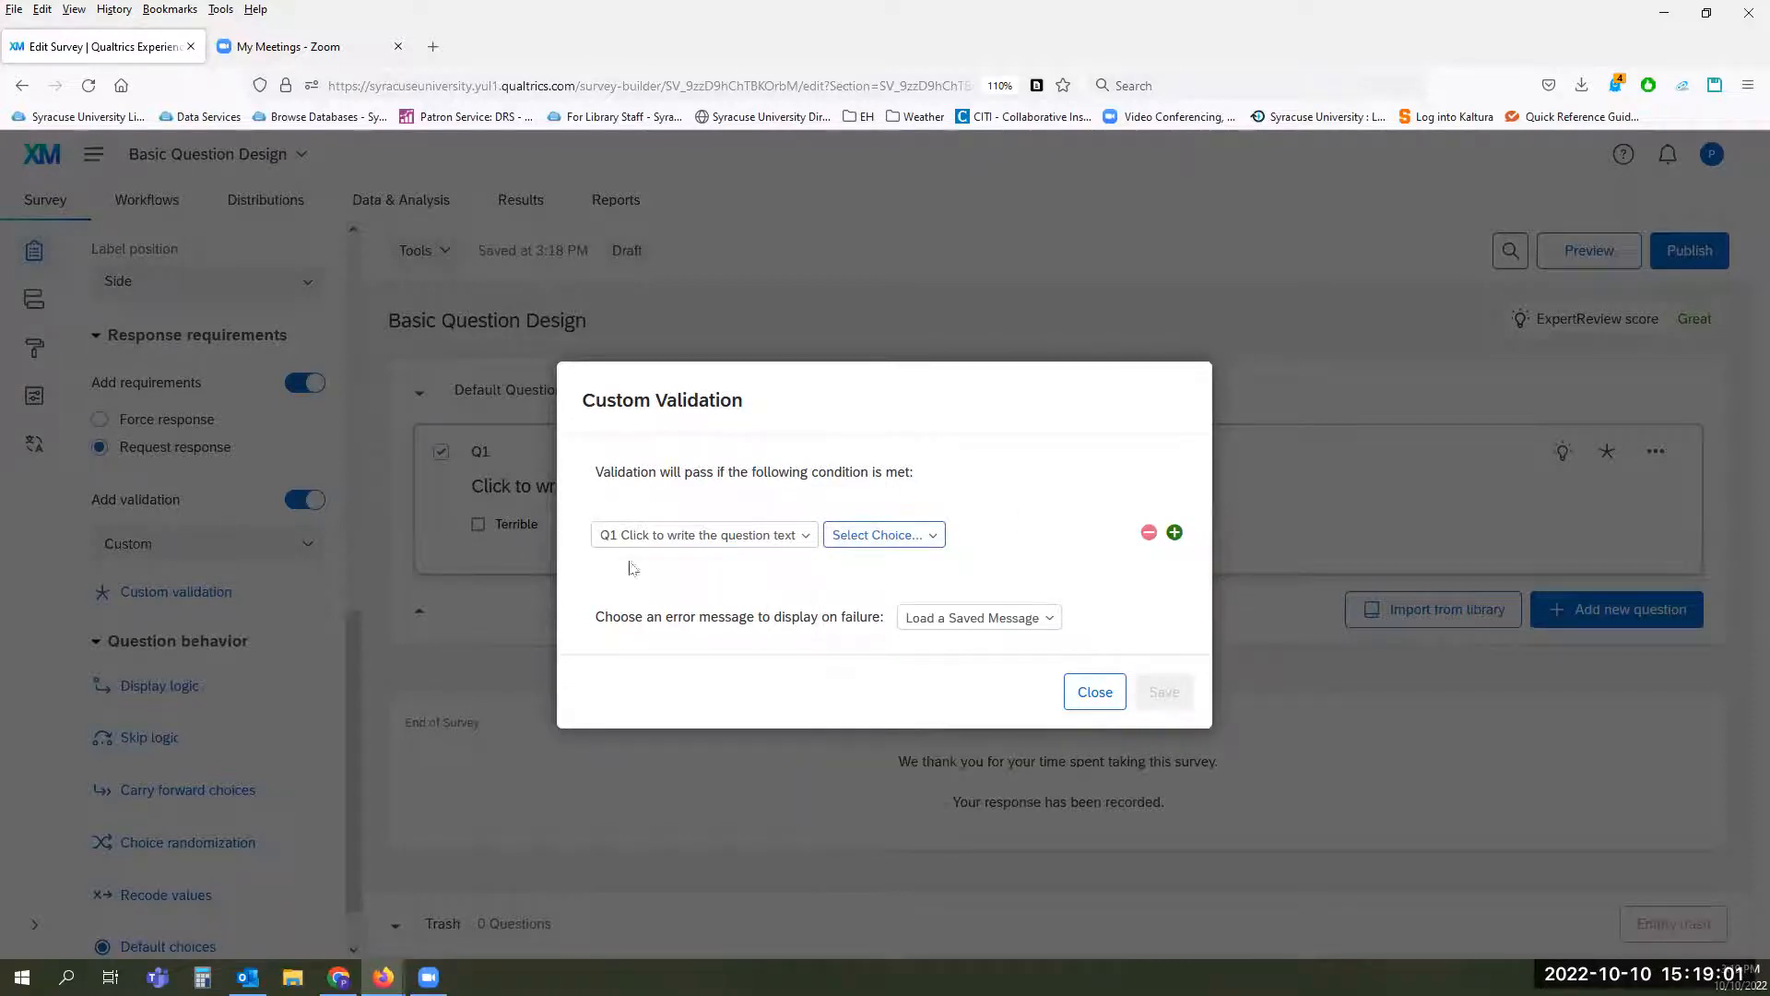
pyautogui.click(934, 536)
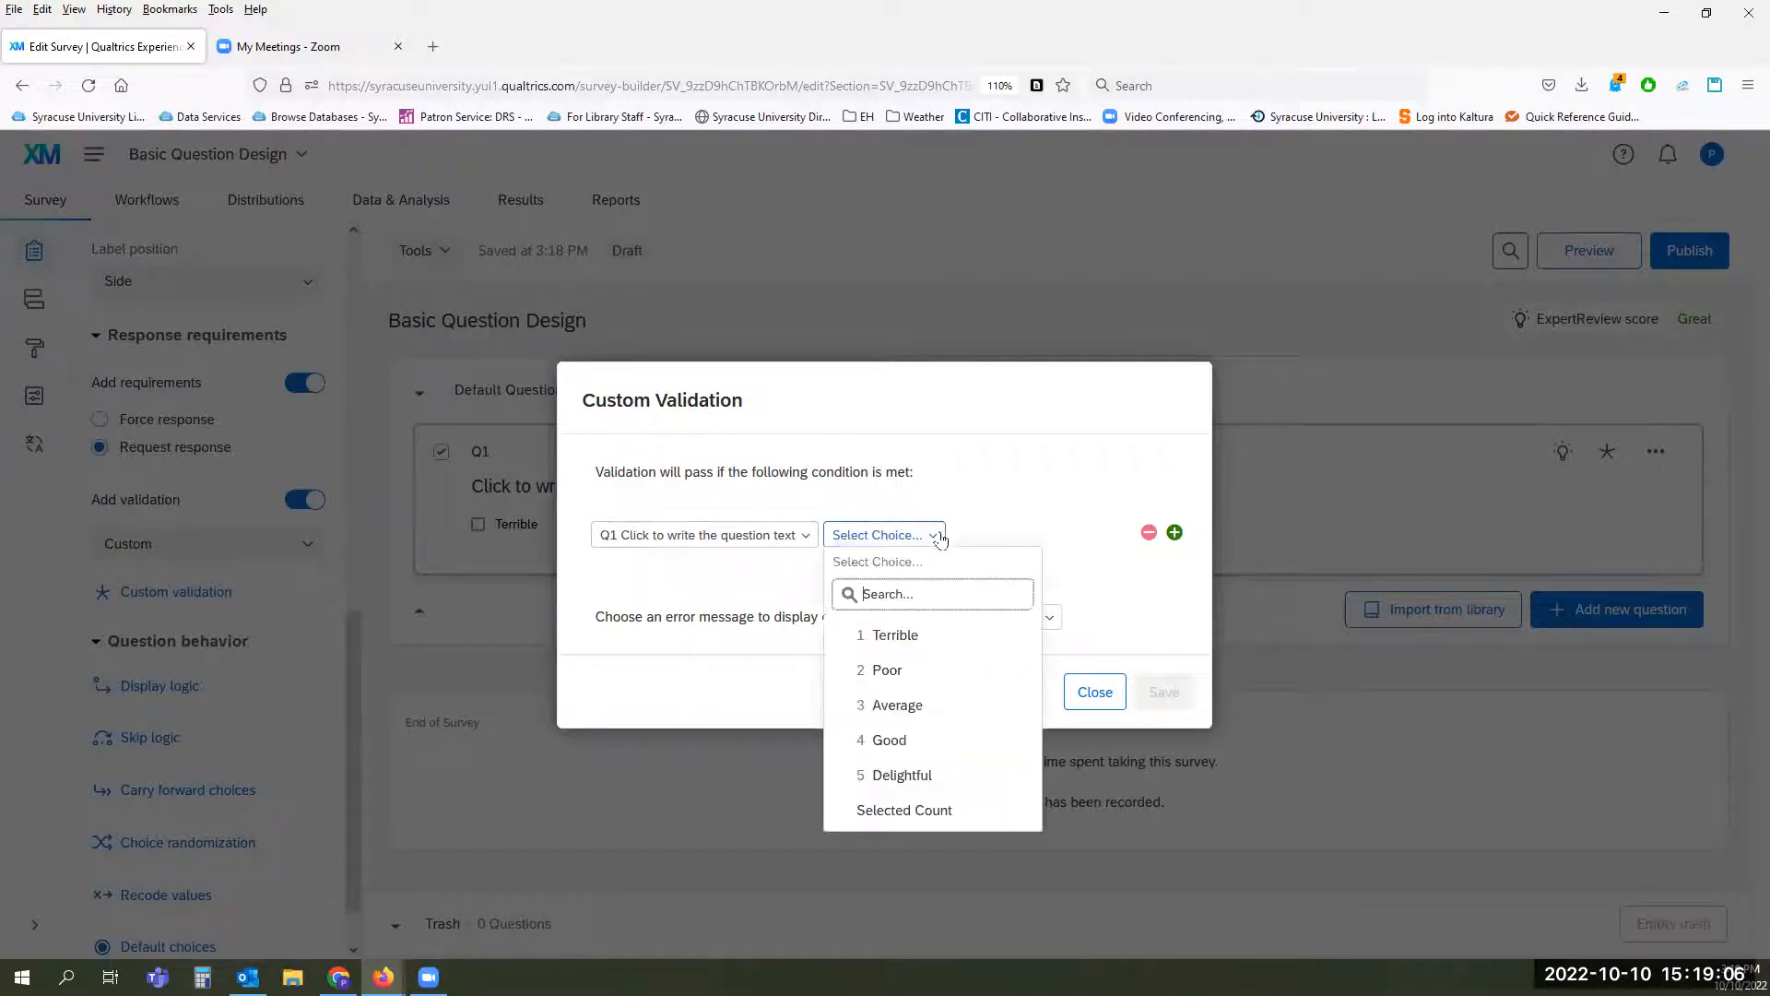
pyautogui.click(906, 677)
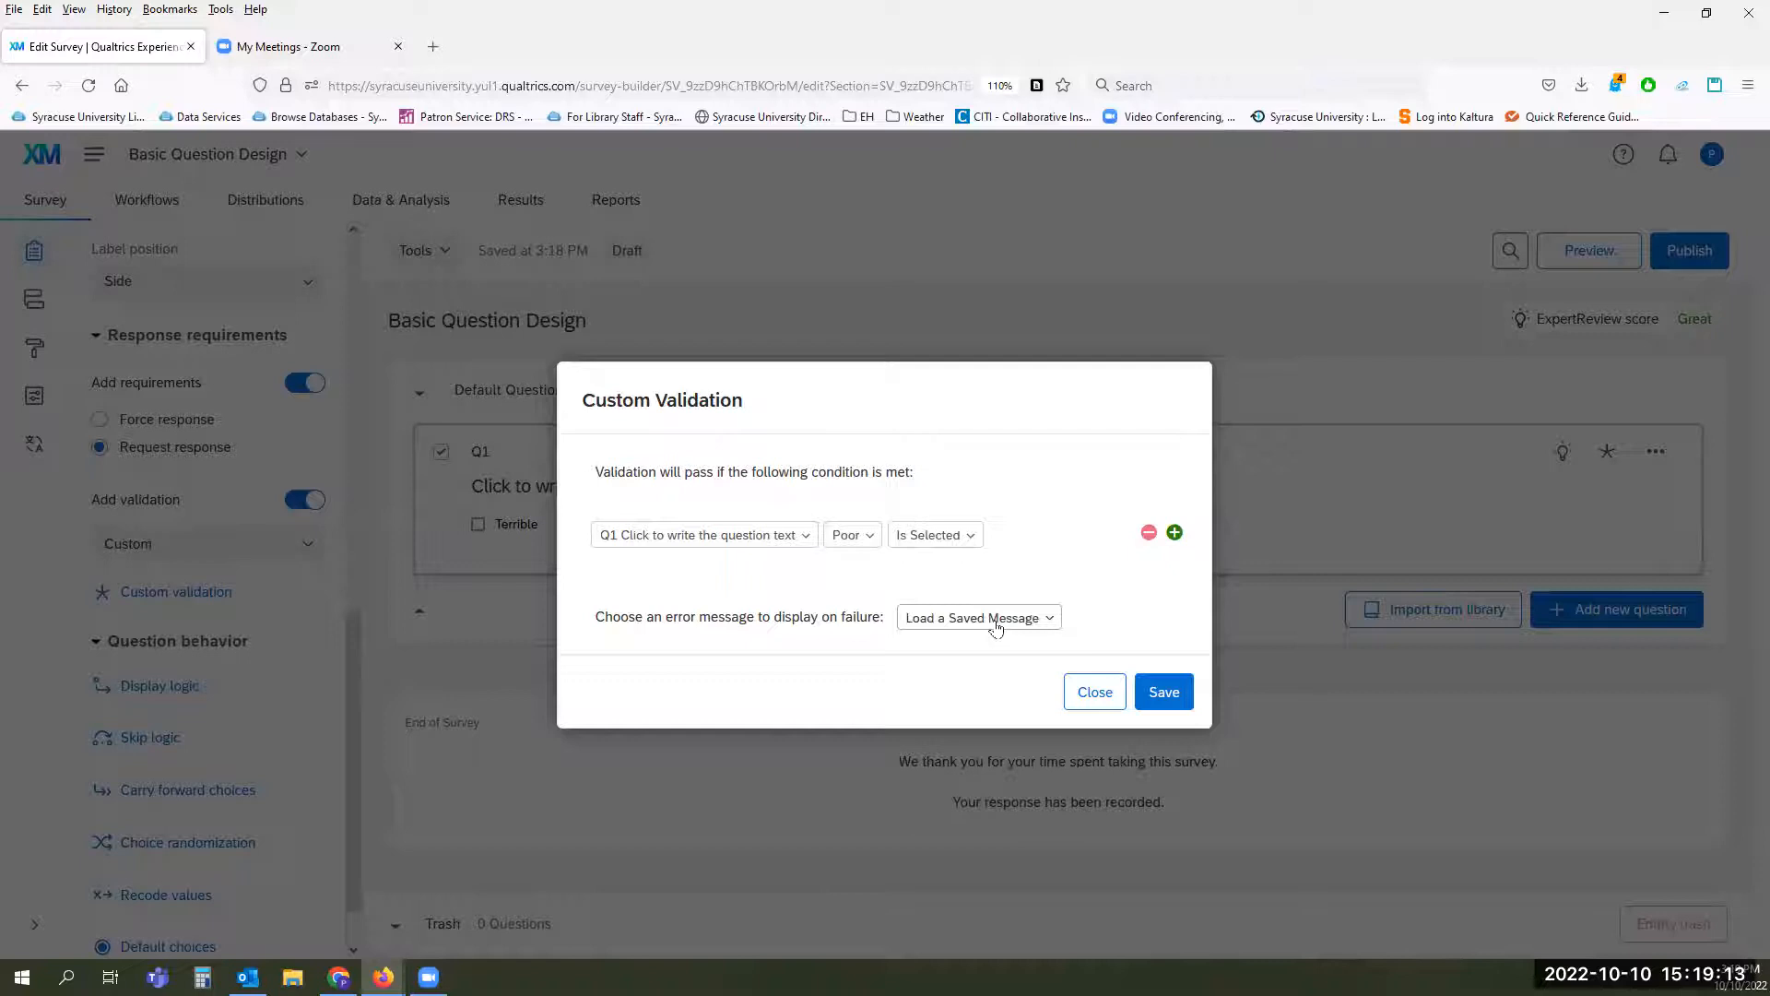
pyautogui.click(1097, 689)
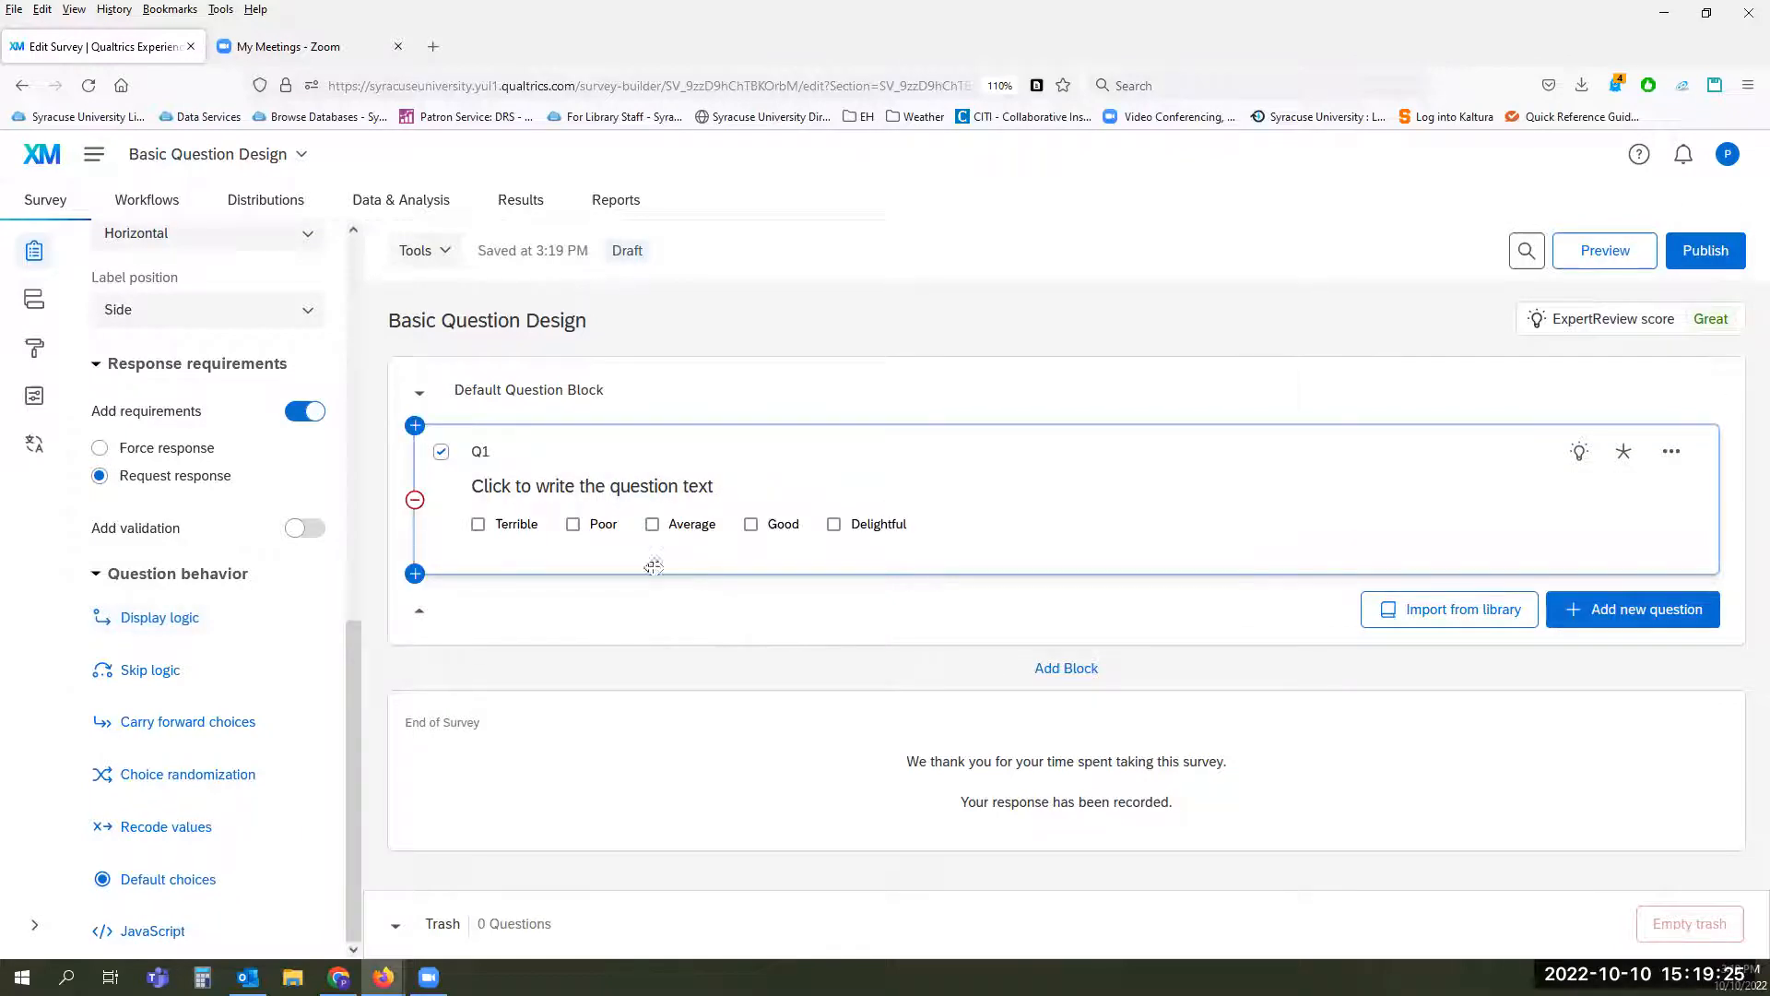
# Step: Review the display logic condition options for Q1 and close them without saving
pyautogui.click(174, 623)
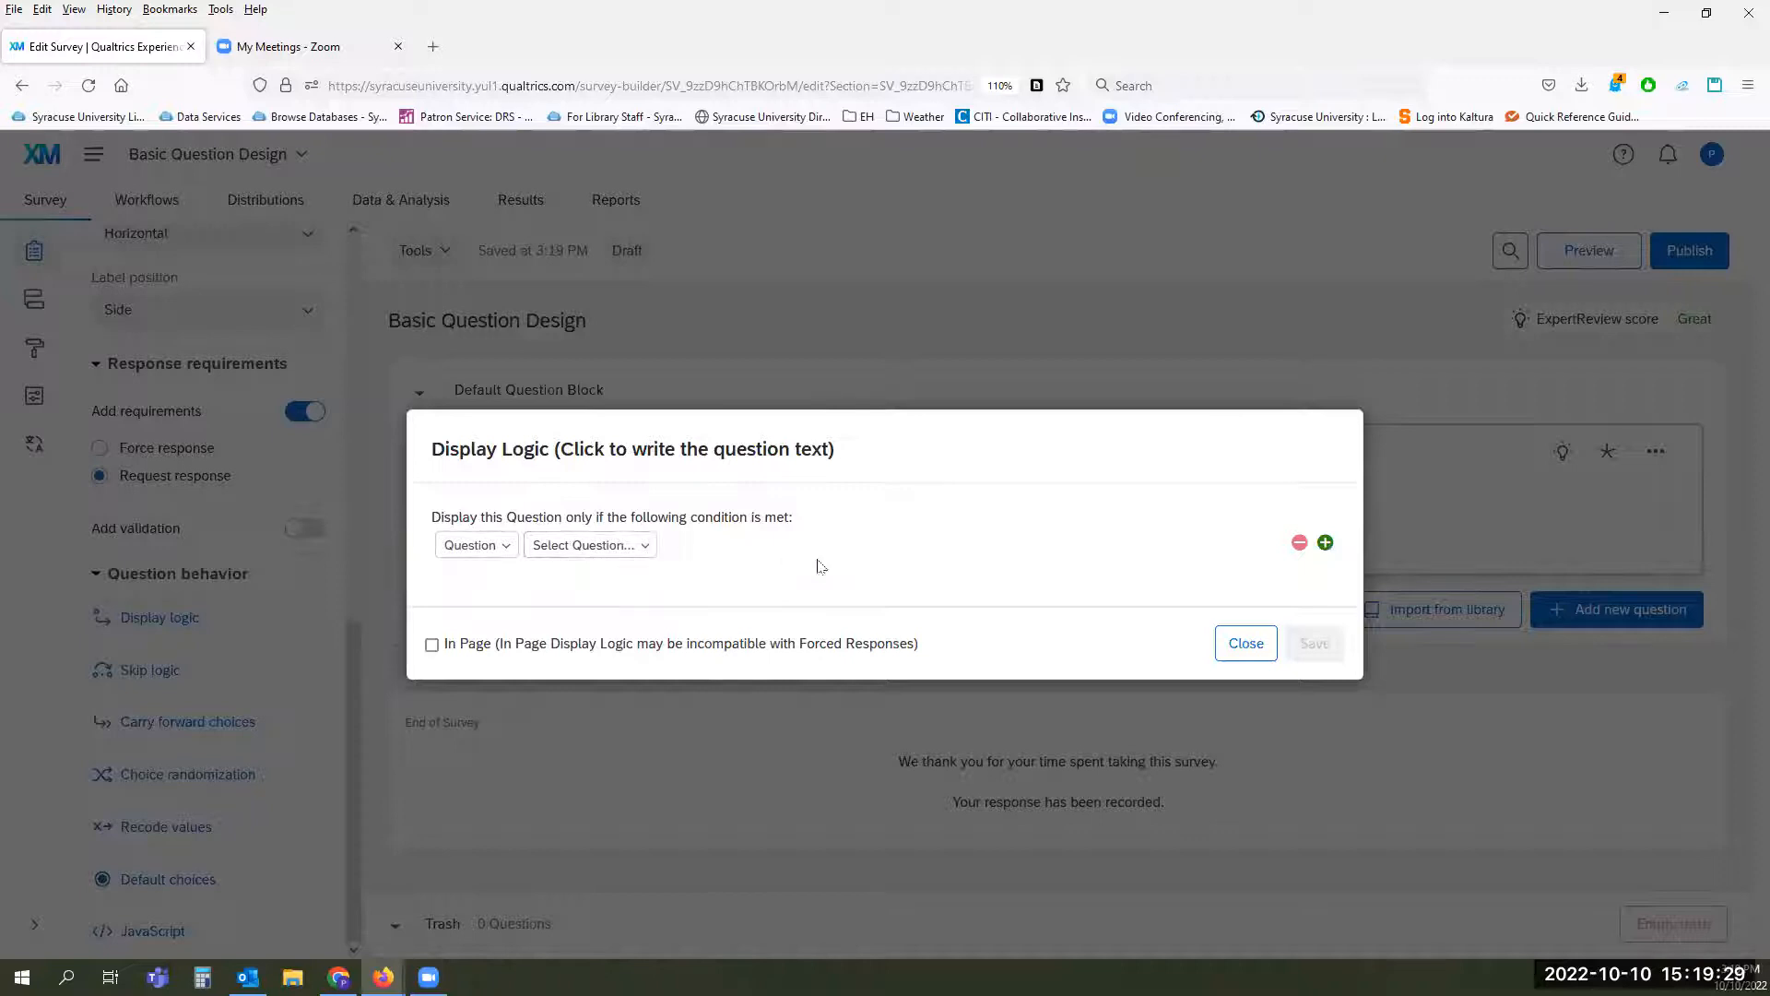
pyautogui.click(1244, 645)
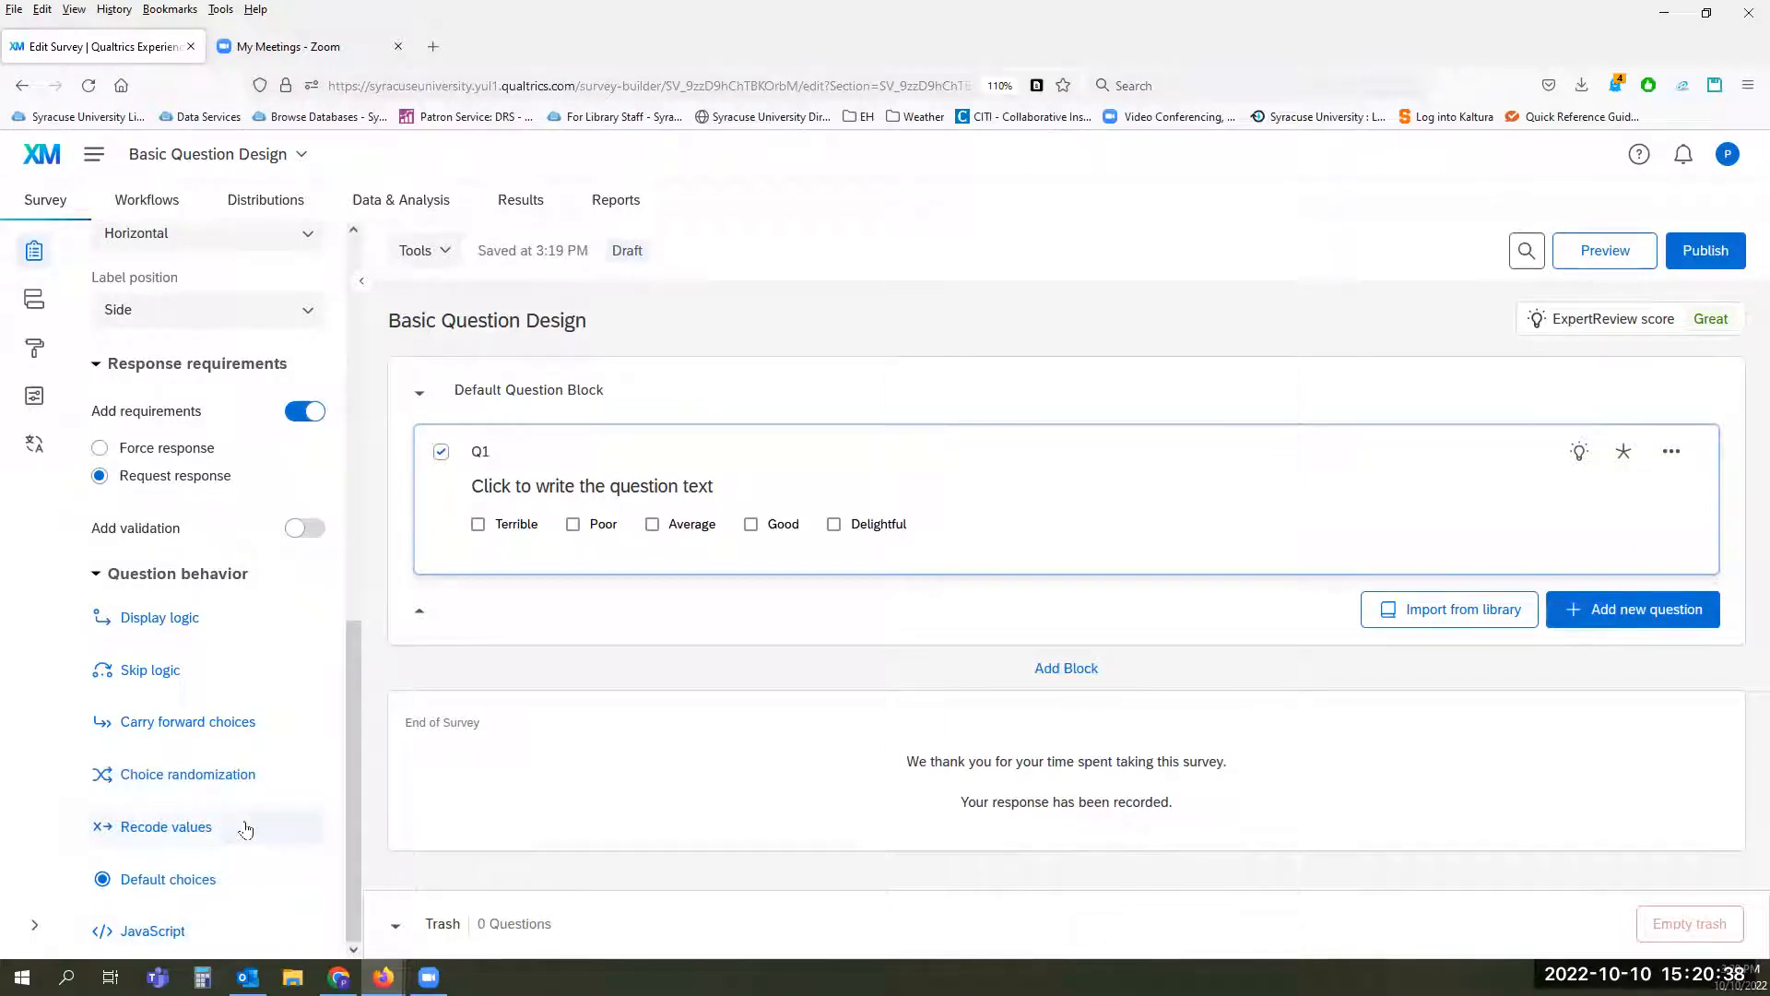
# Step: Make Terrible the default choice for Q1 and save it
pyautogui.click(230, 884)
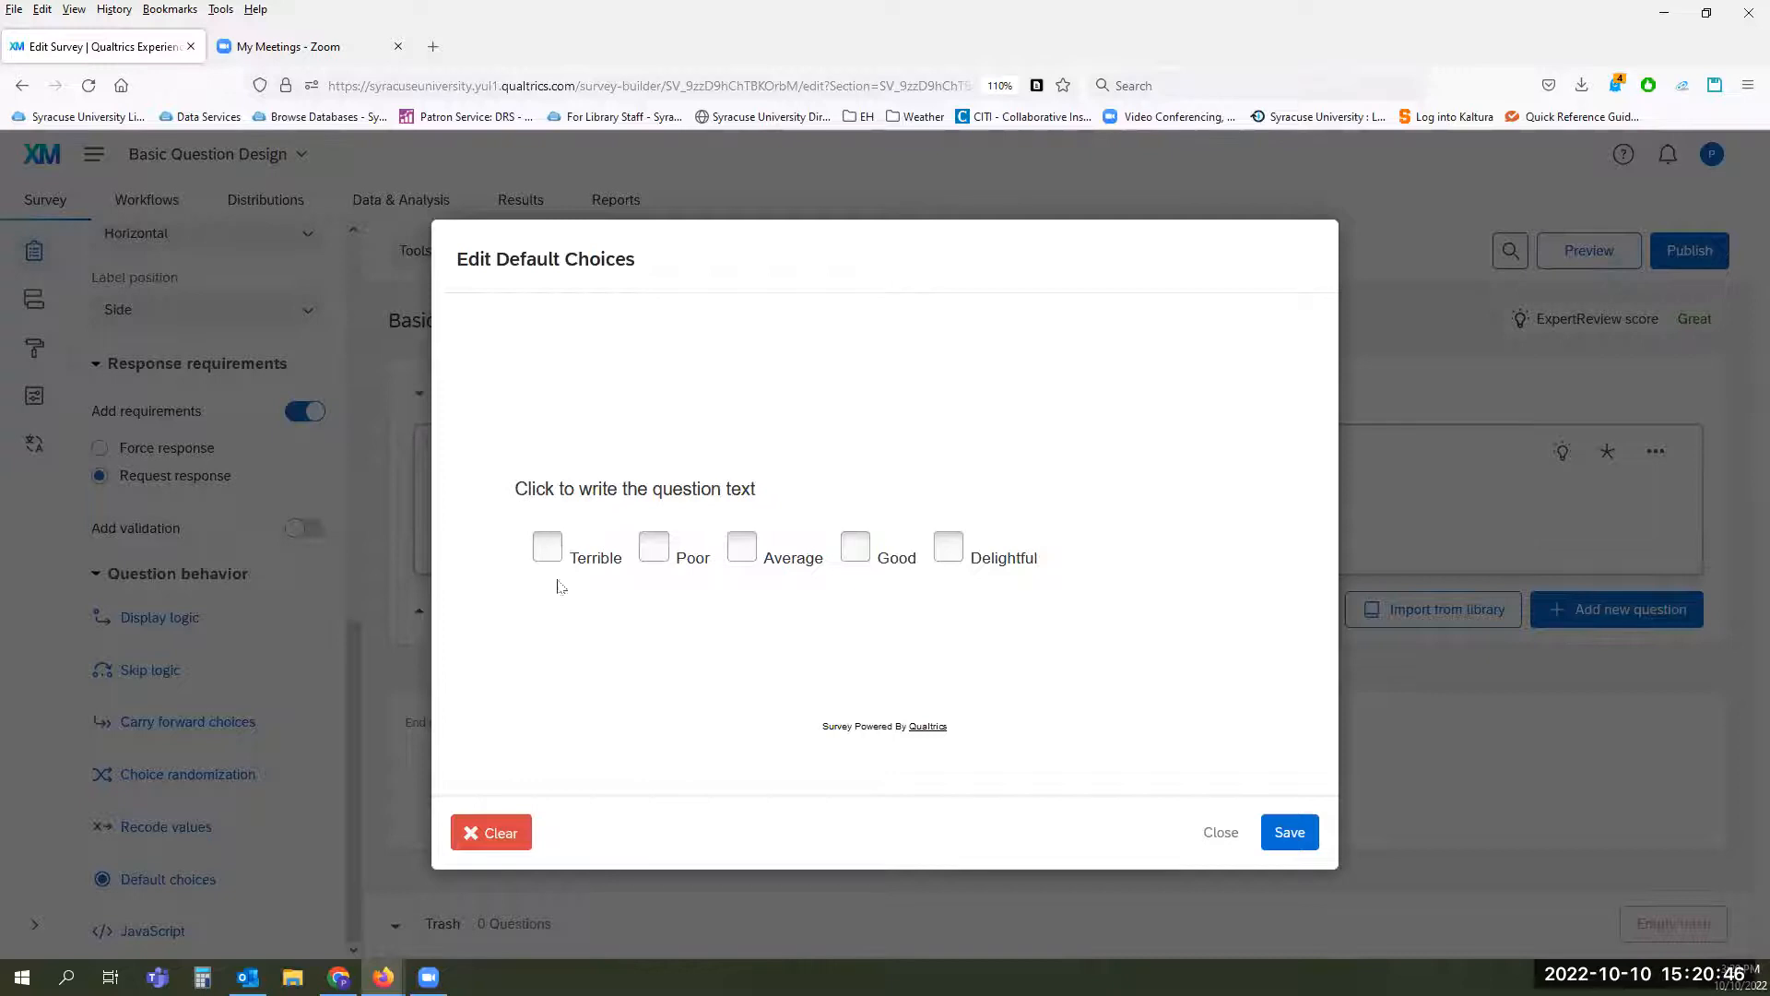
pyautogui.click(547, 546)
pyautogui.click(1288, 834)
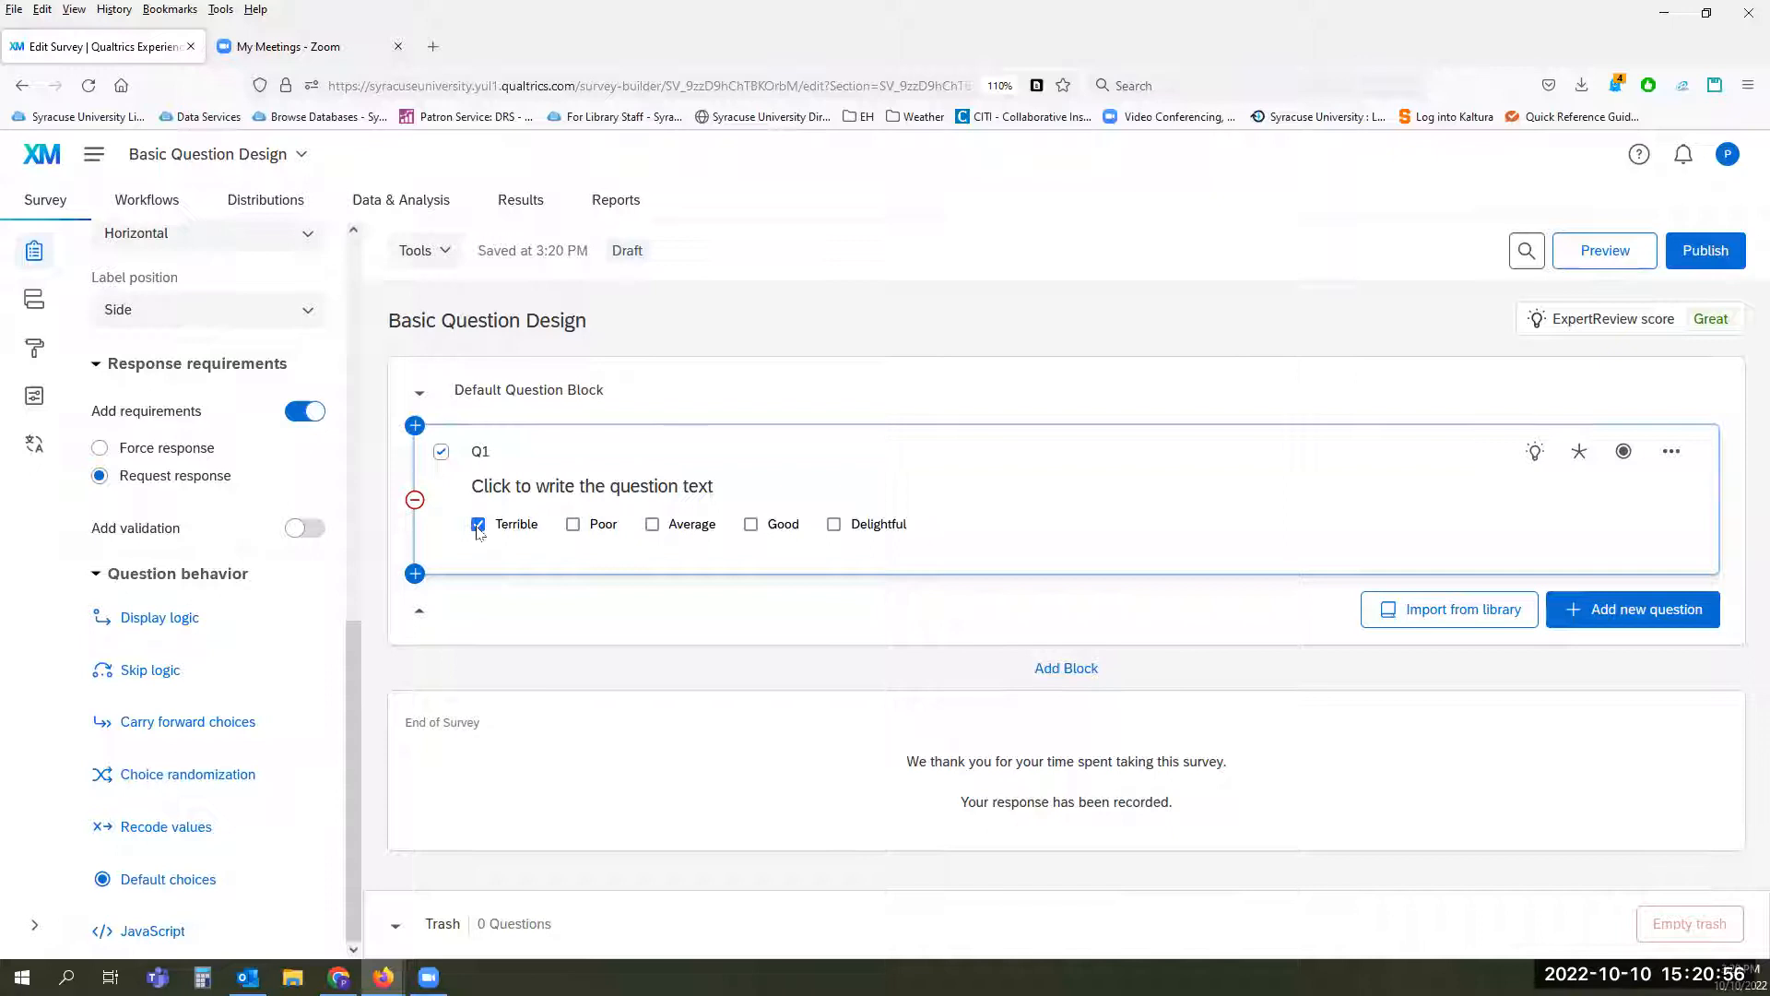
# Step: Remove Terrible as the default choice for Q1 and save the default choices
pyautogui.click(220, 876)
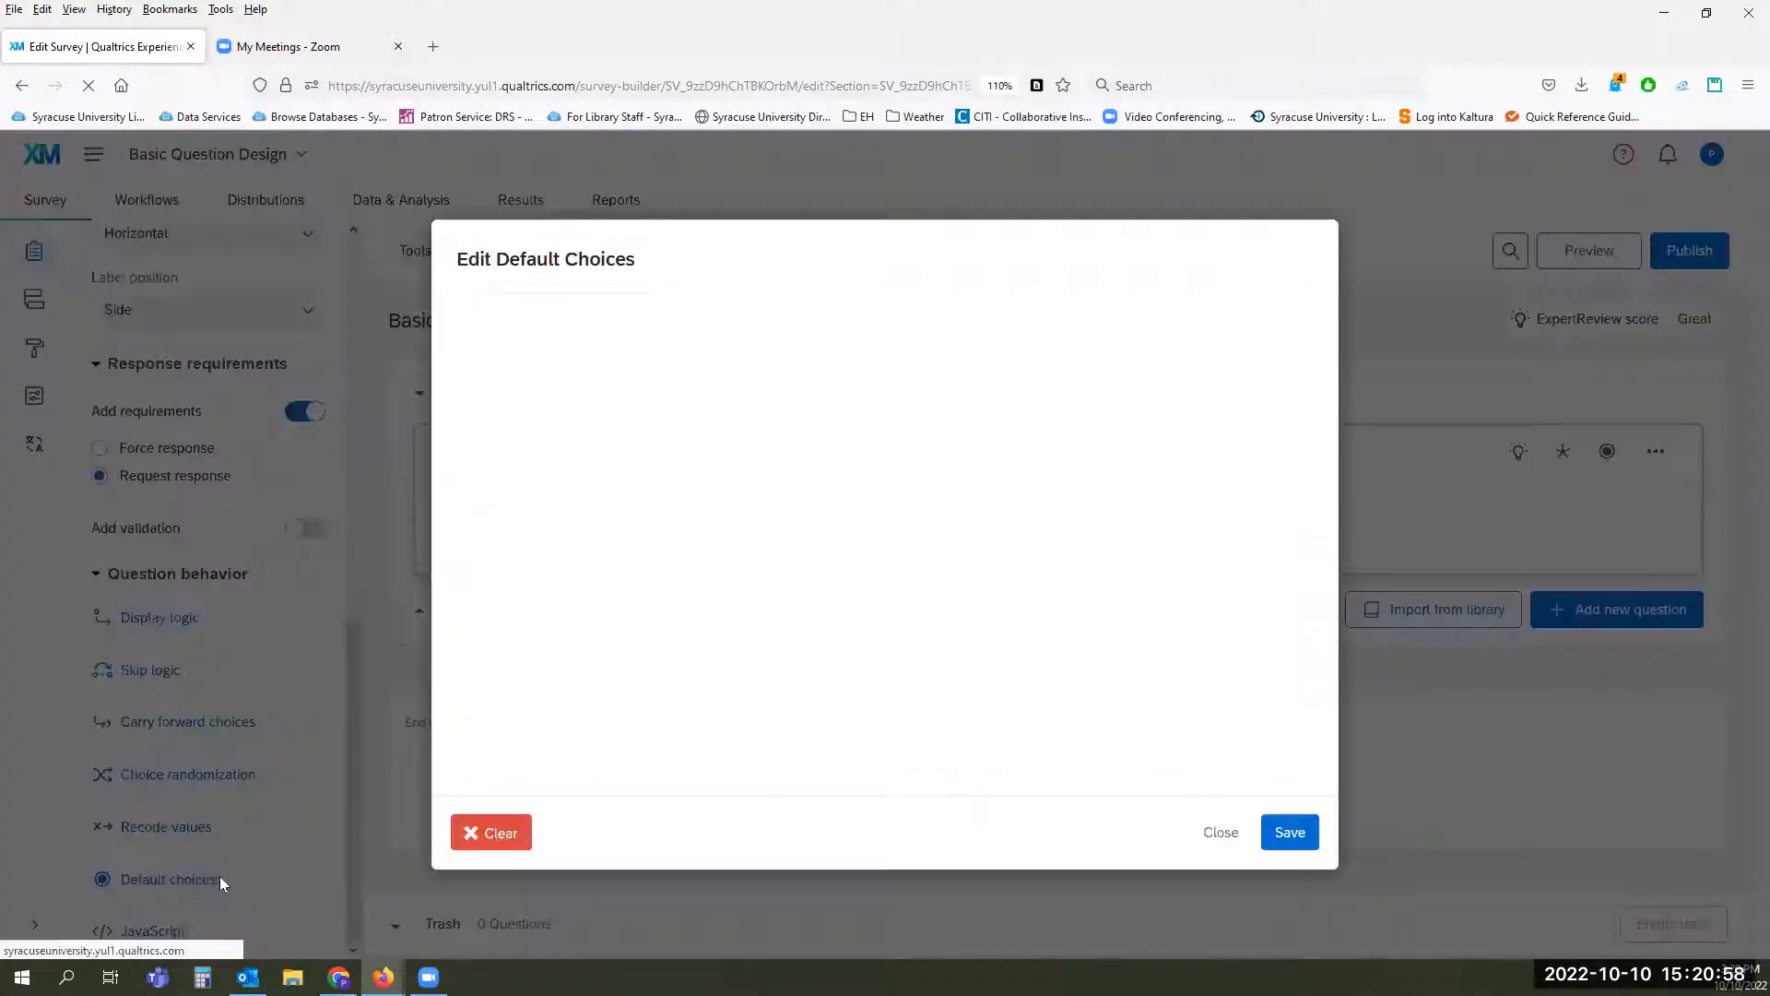
pyautogui.click(549, 547)
pyautogui.click(1289, 831)
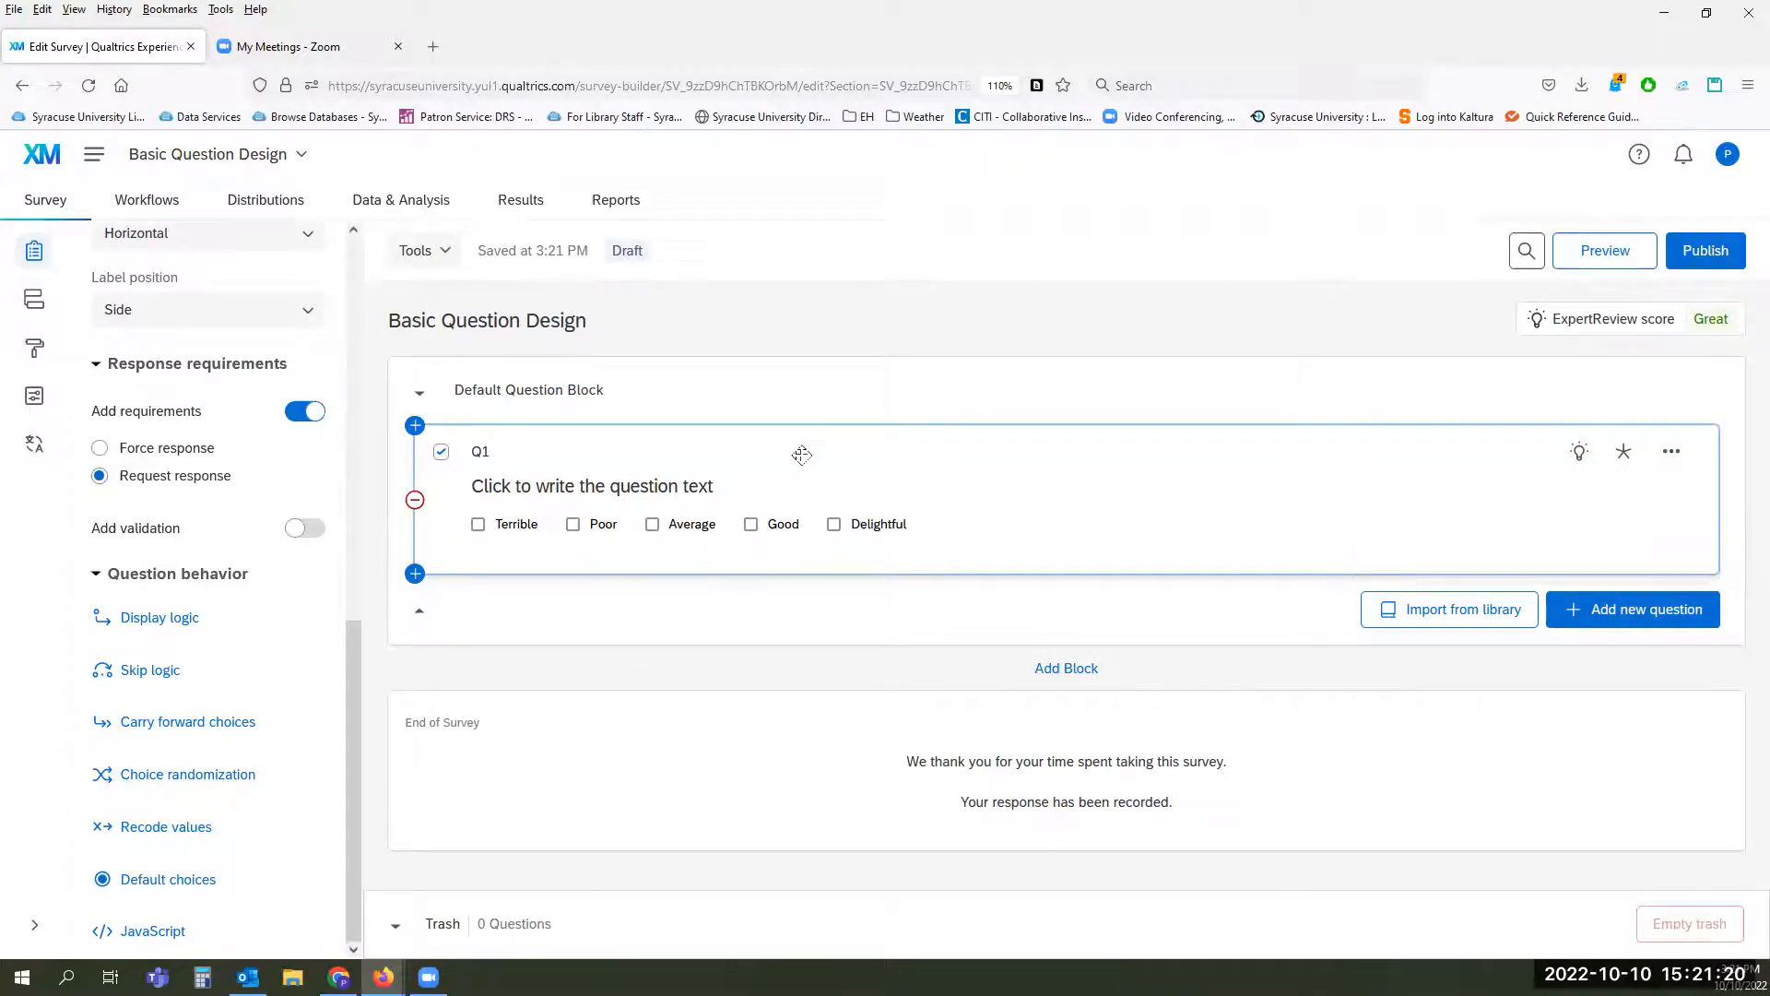
# Step: Rename the Default Question Block as Consent
pyautogui.click(796, 392)
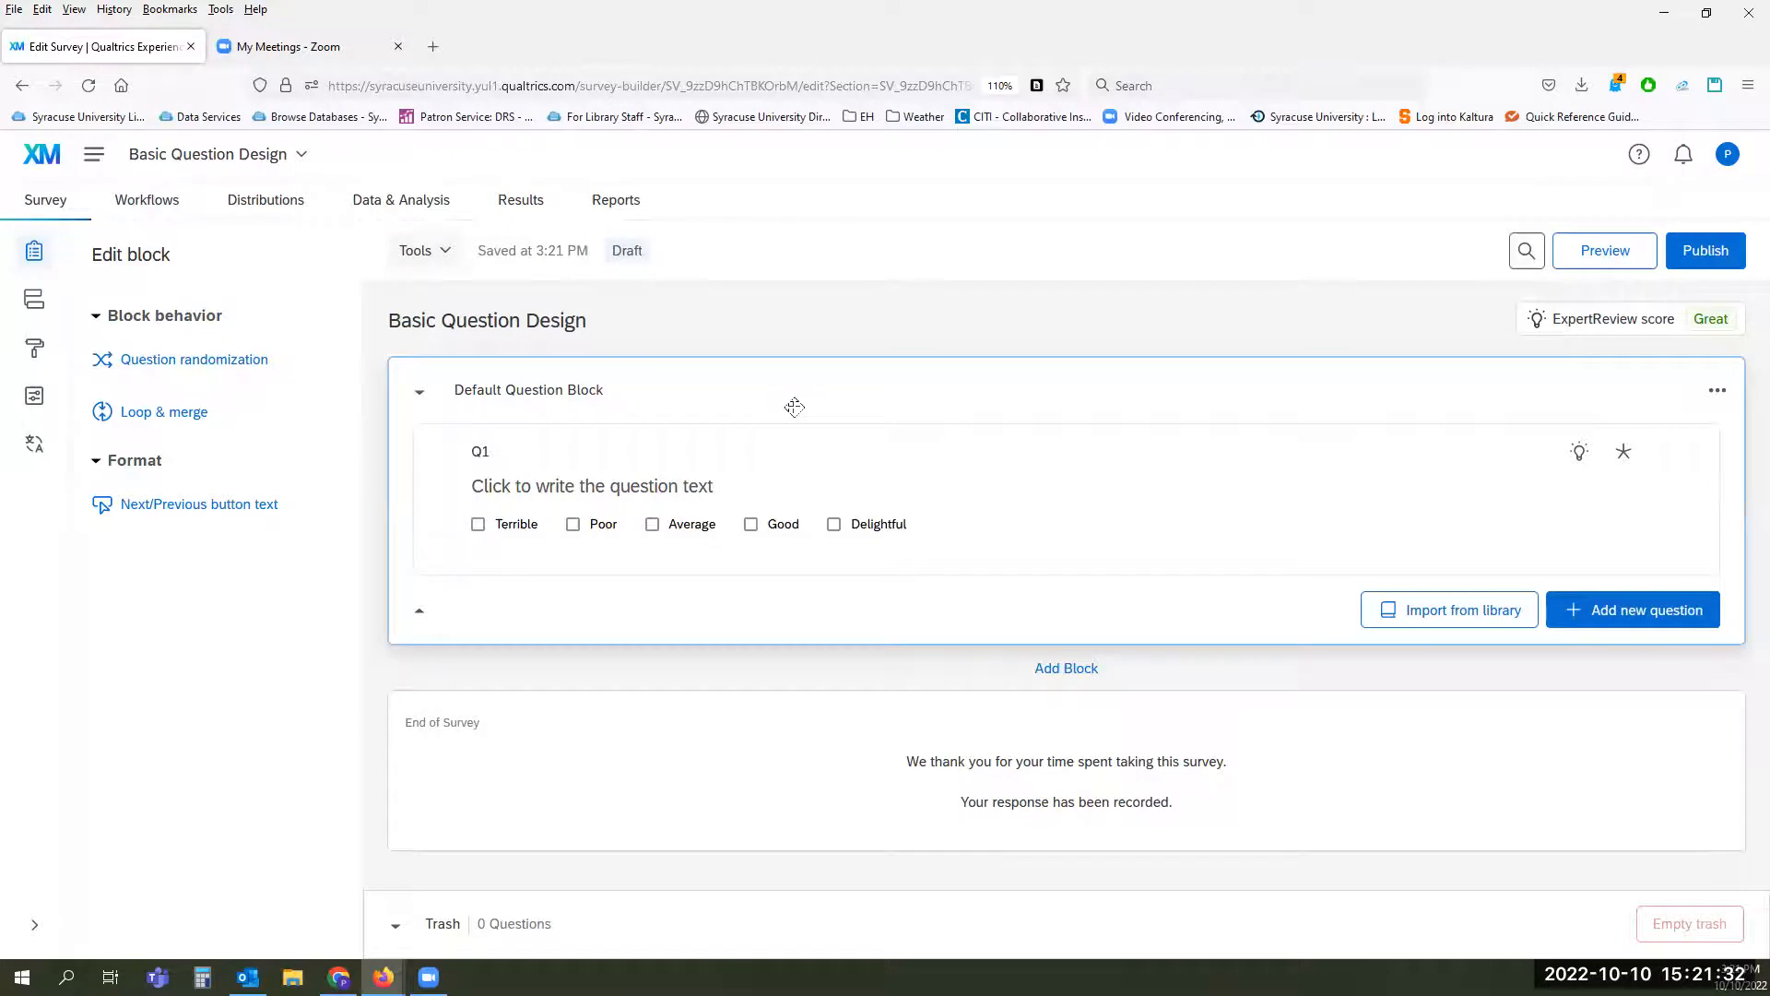
pyautogui.click(583, 396)
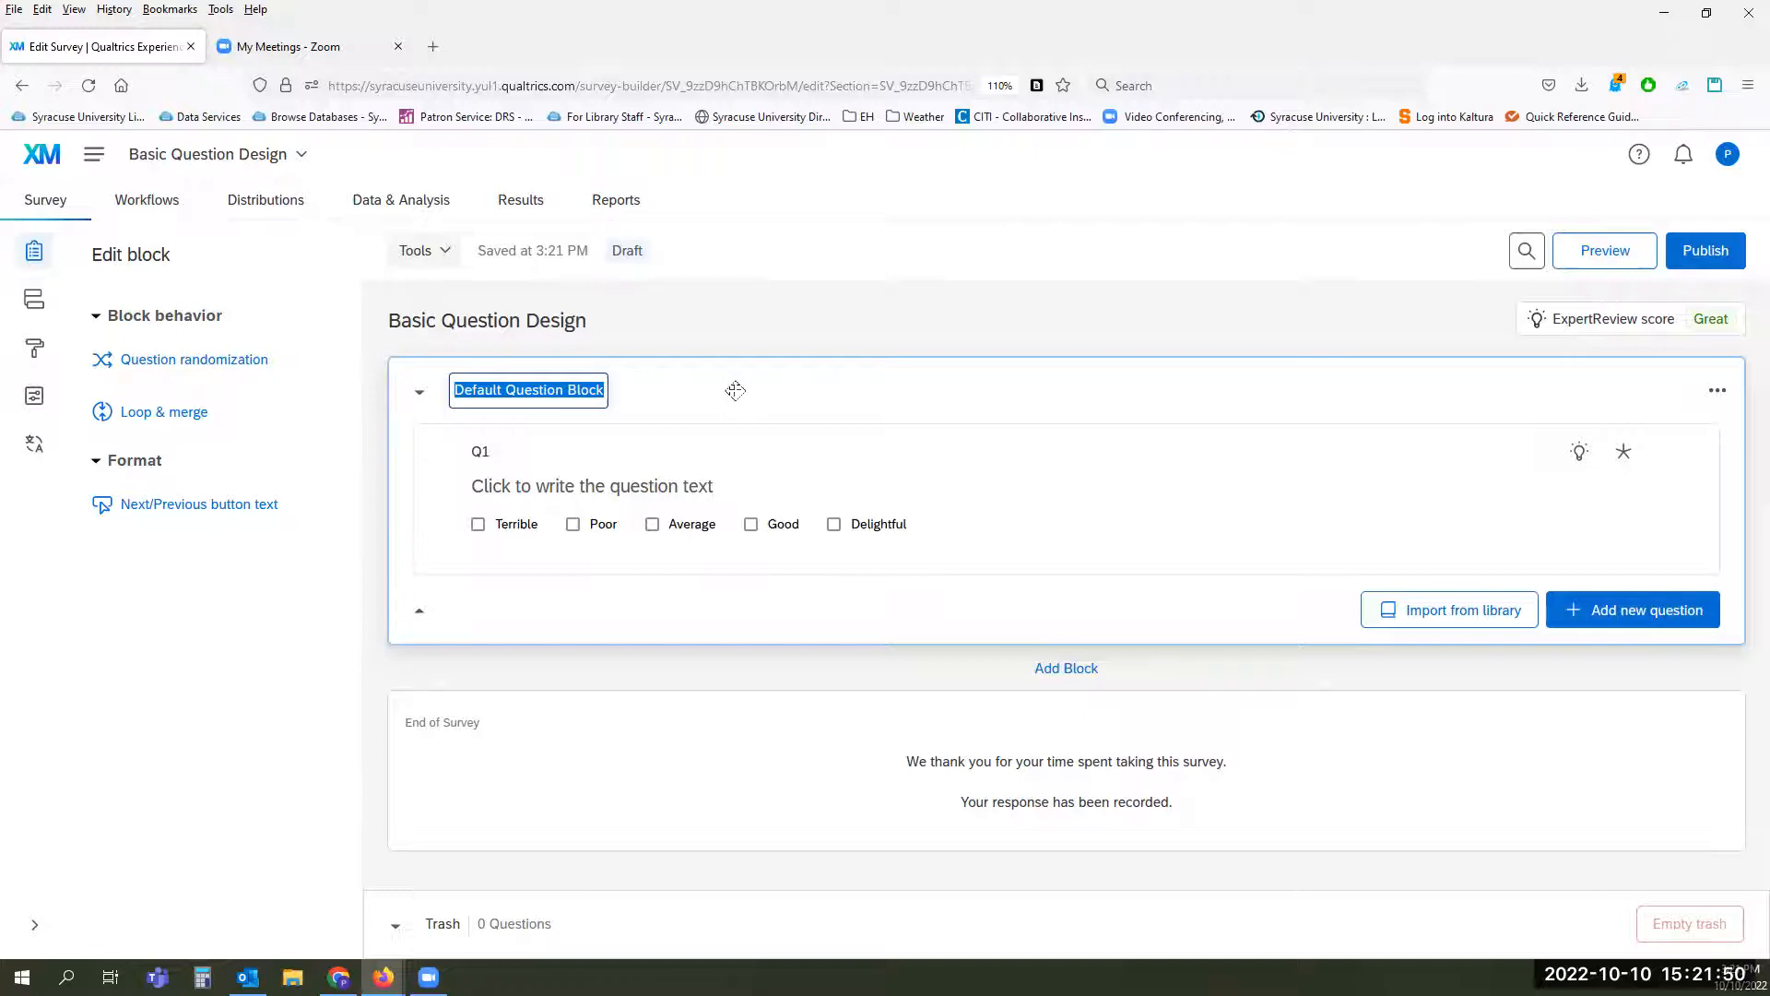
pyautogui.write('Consent')
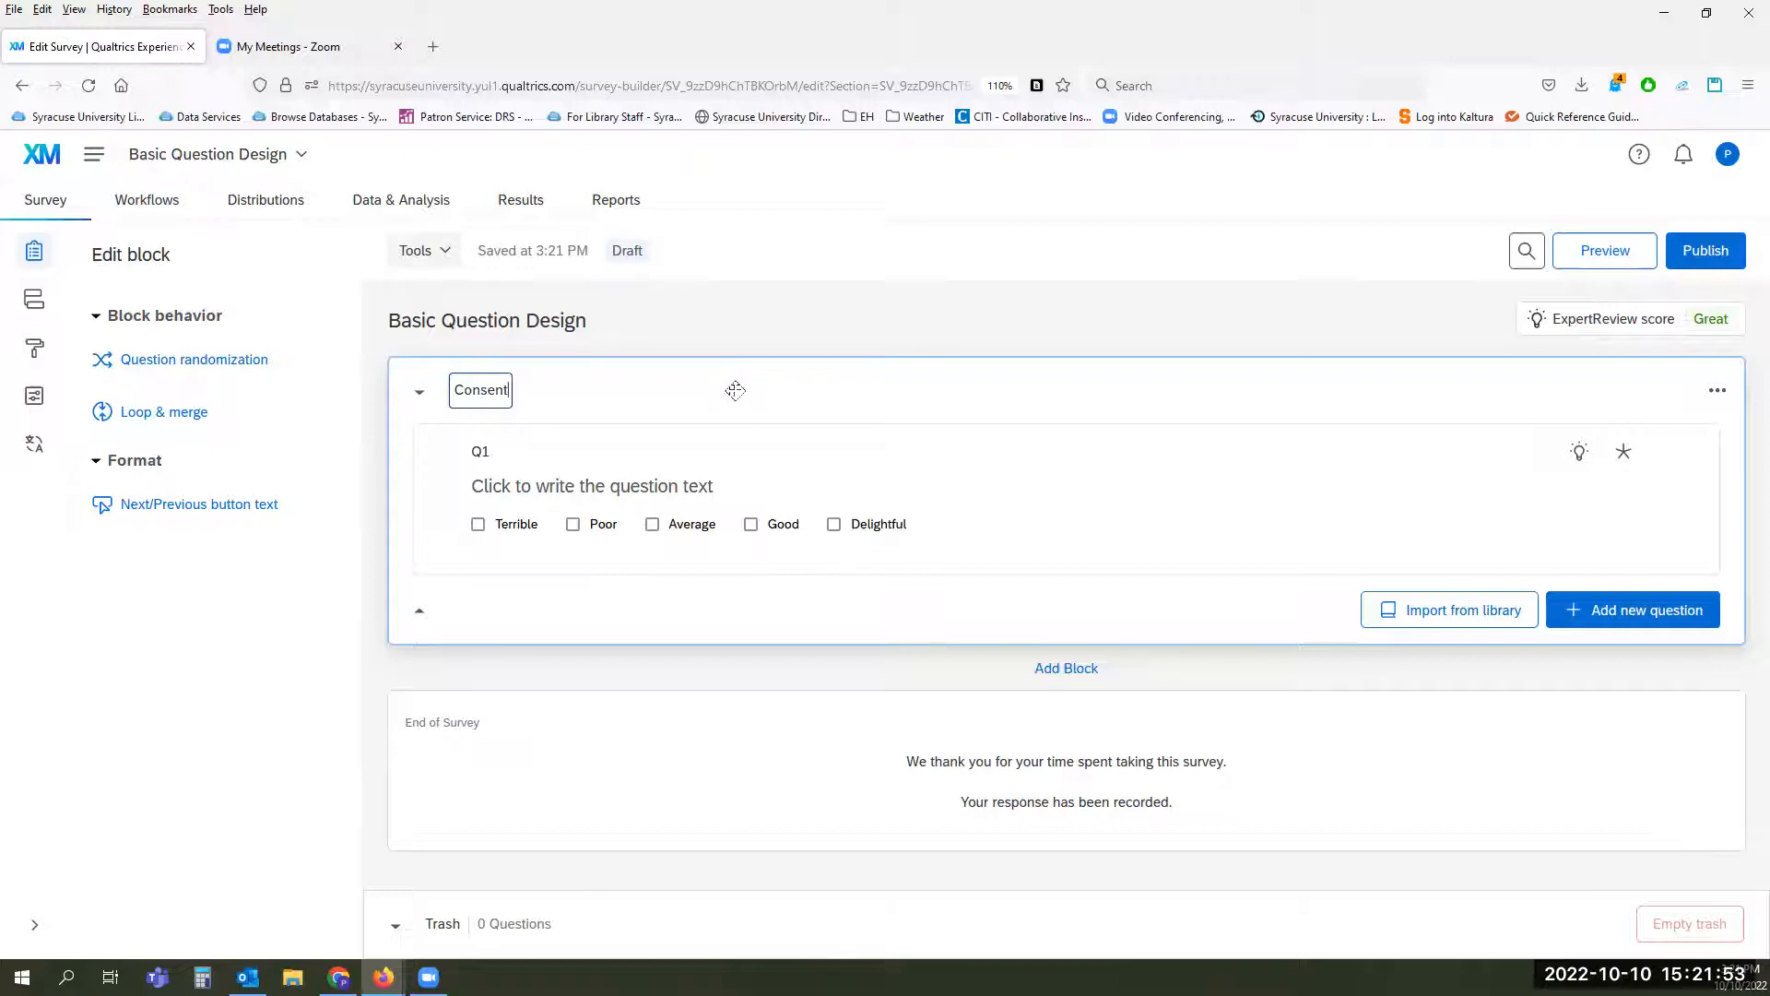
pyautogui.press('Return')
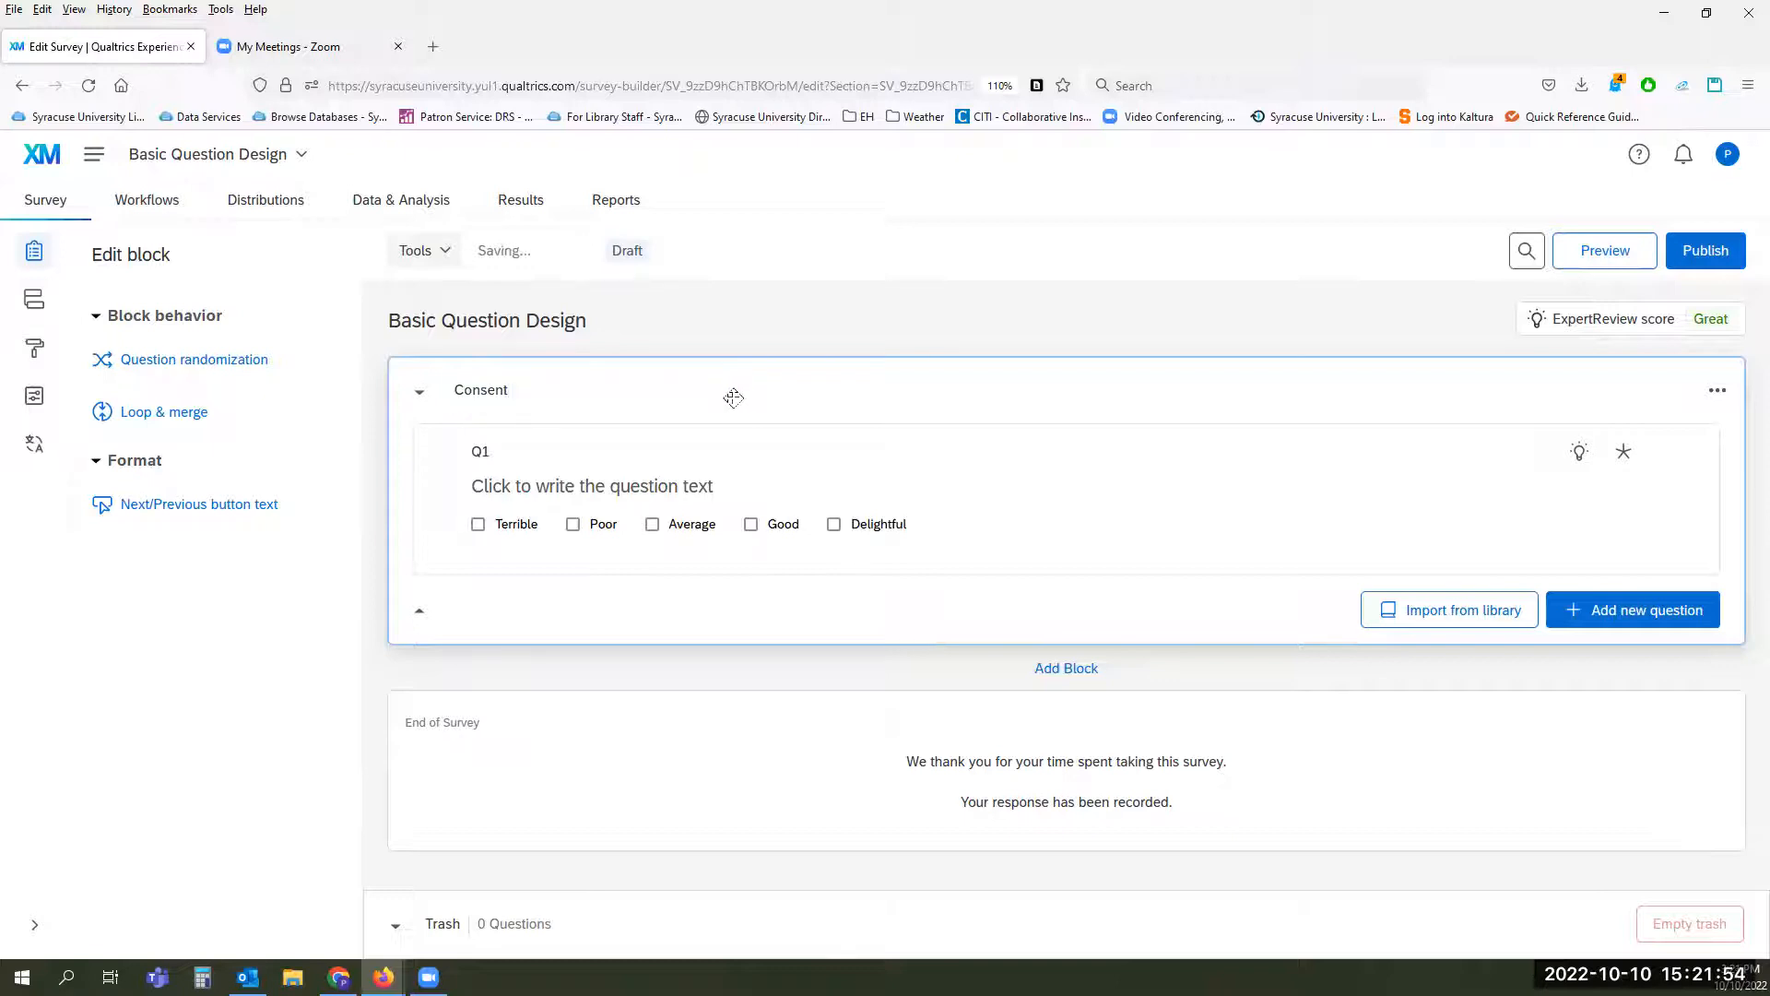
# Step: Change the question type of Q1 to Text entry
pyautogui.click(702, 456)
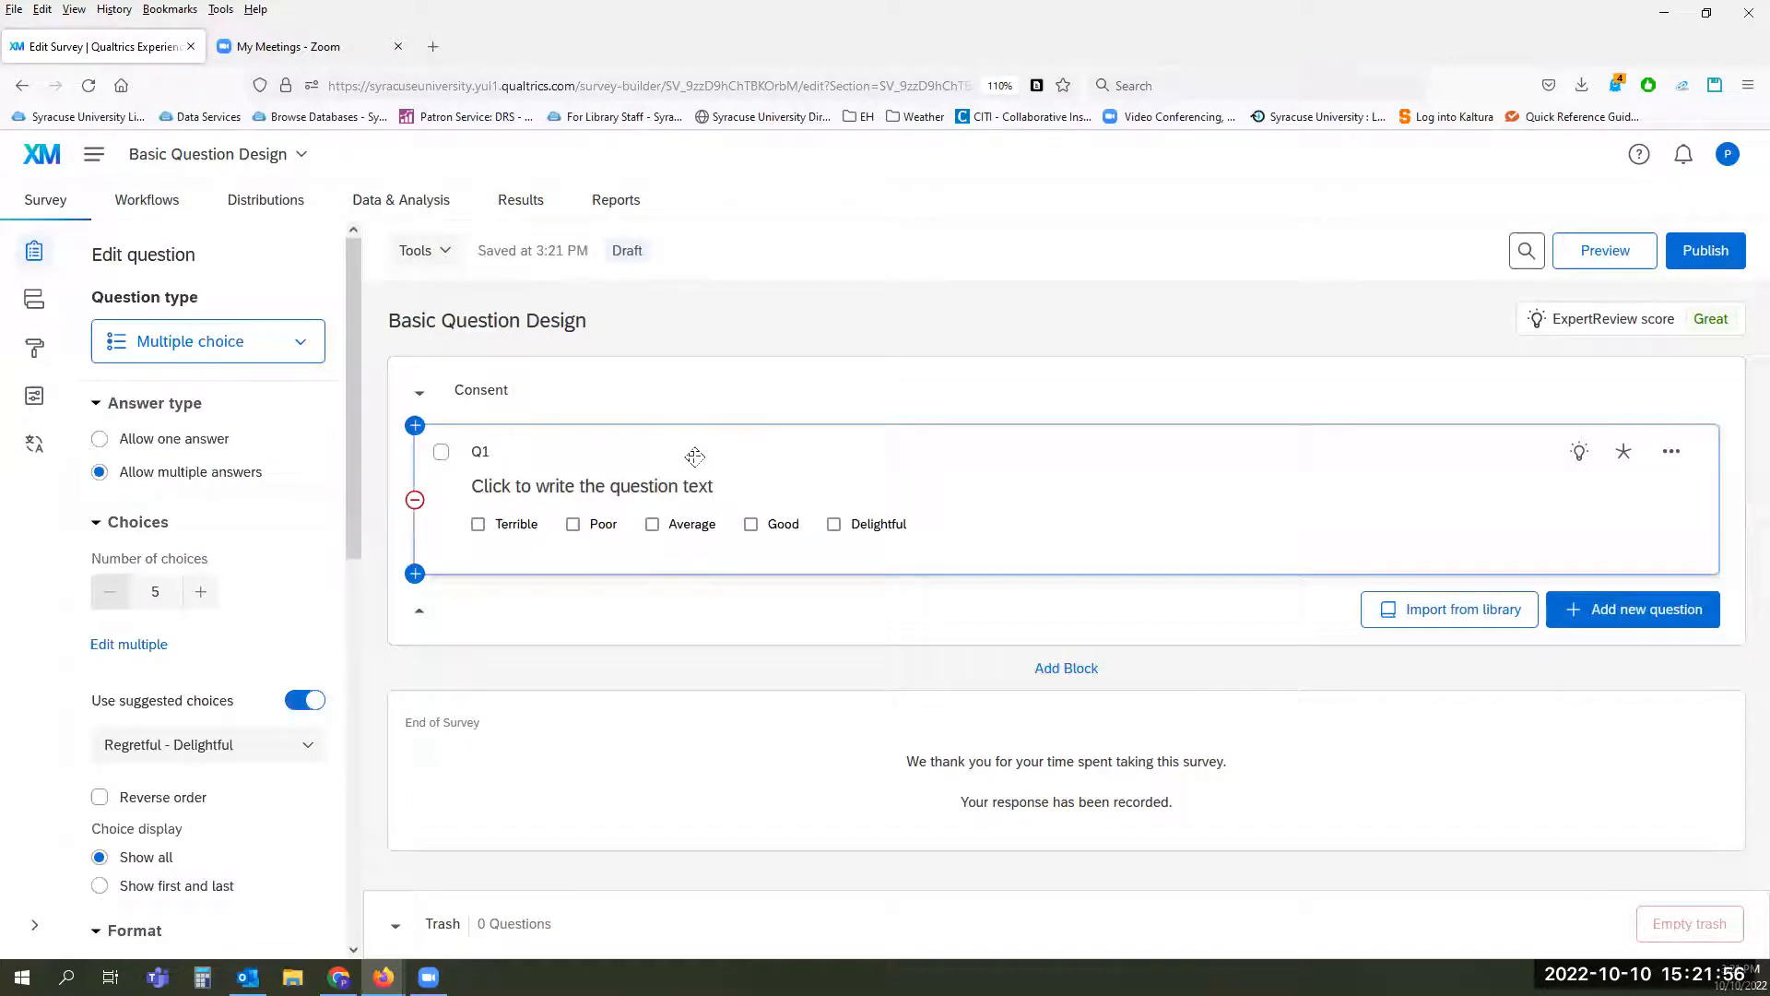
pyautogui.click(307, 345)
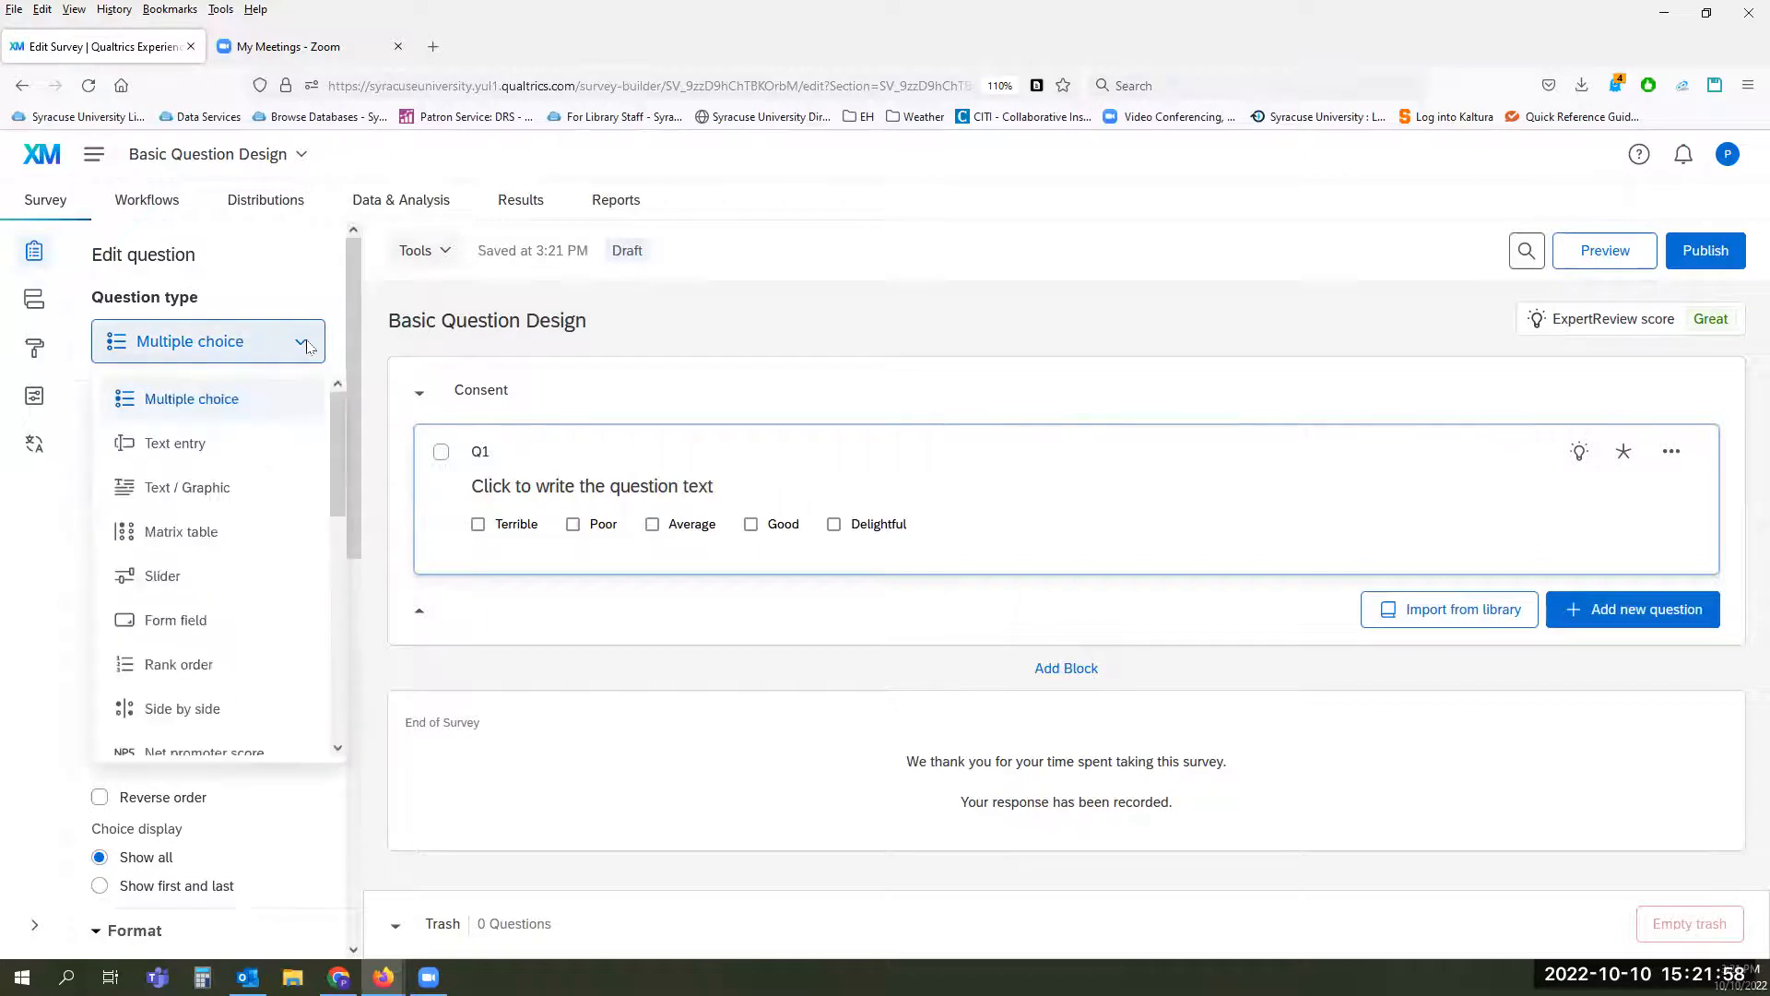
pyautogui.click(244, 452)
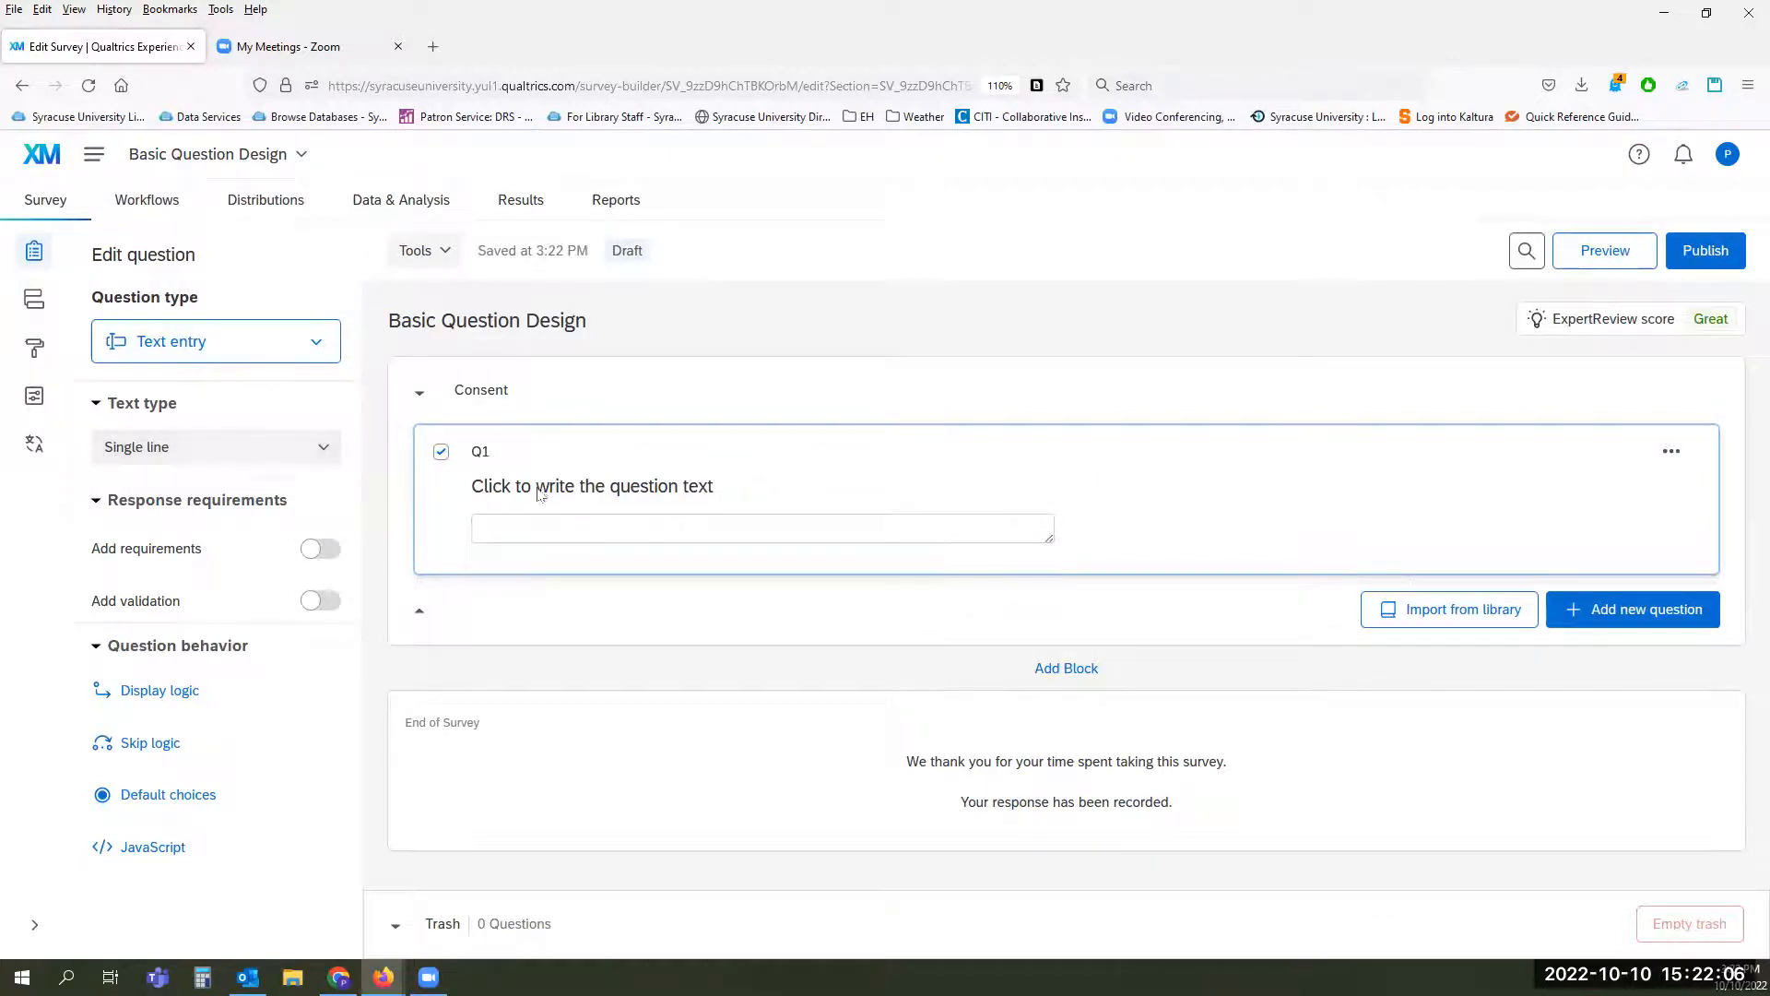
pyautogui.click(305, 344)
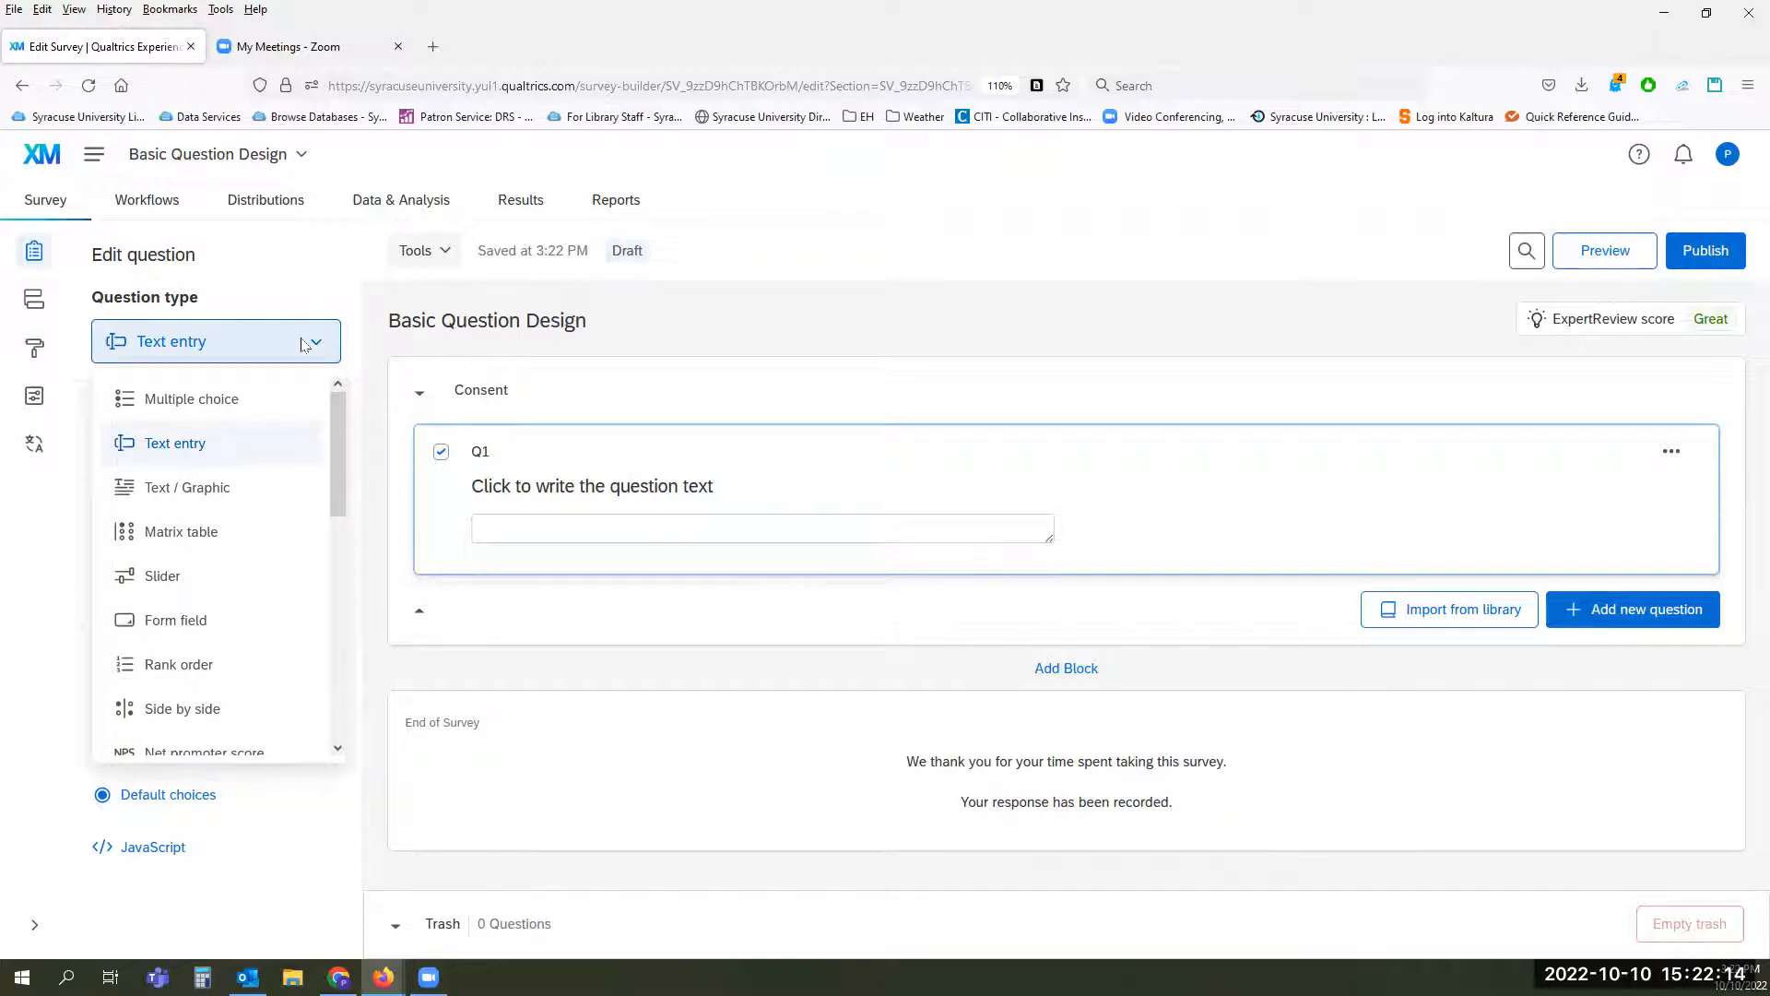
pyautogui.click(682, 424)
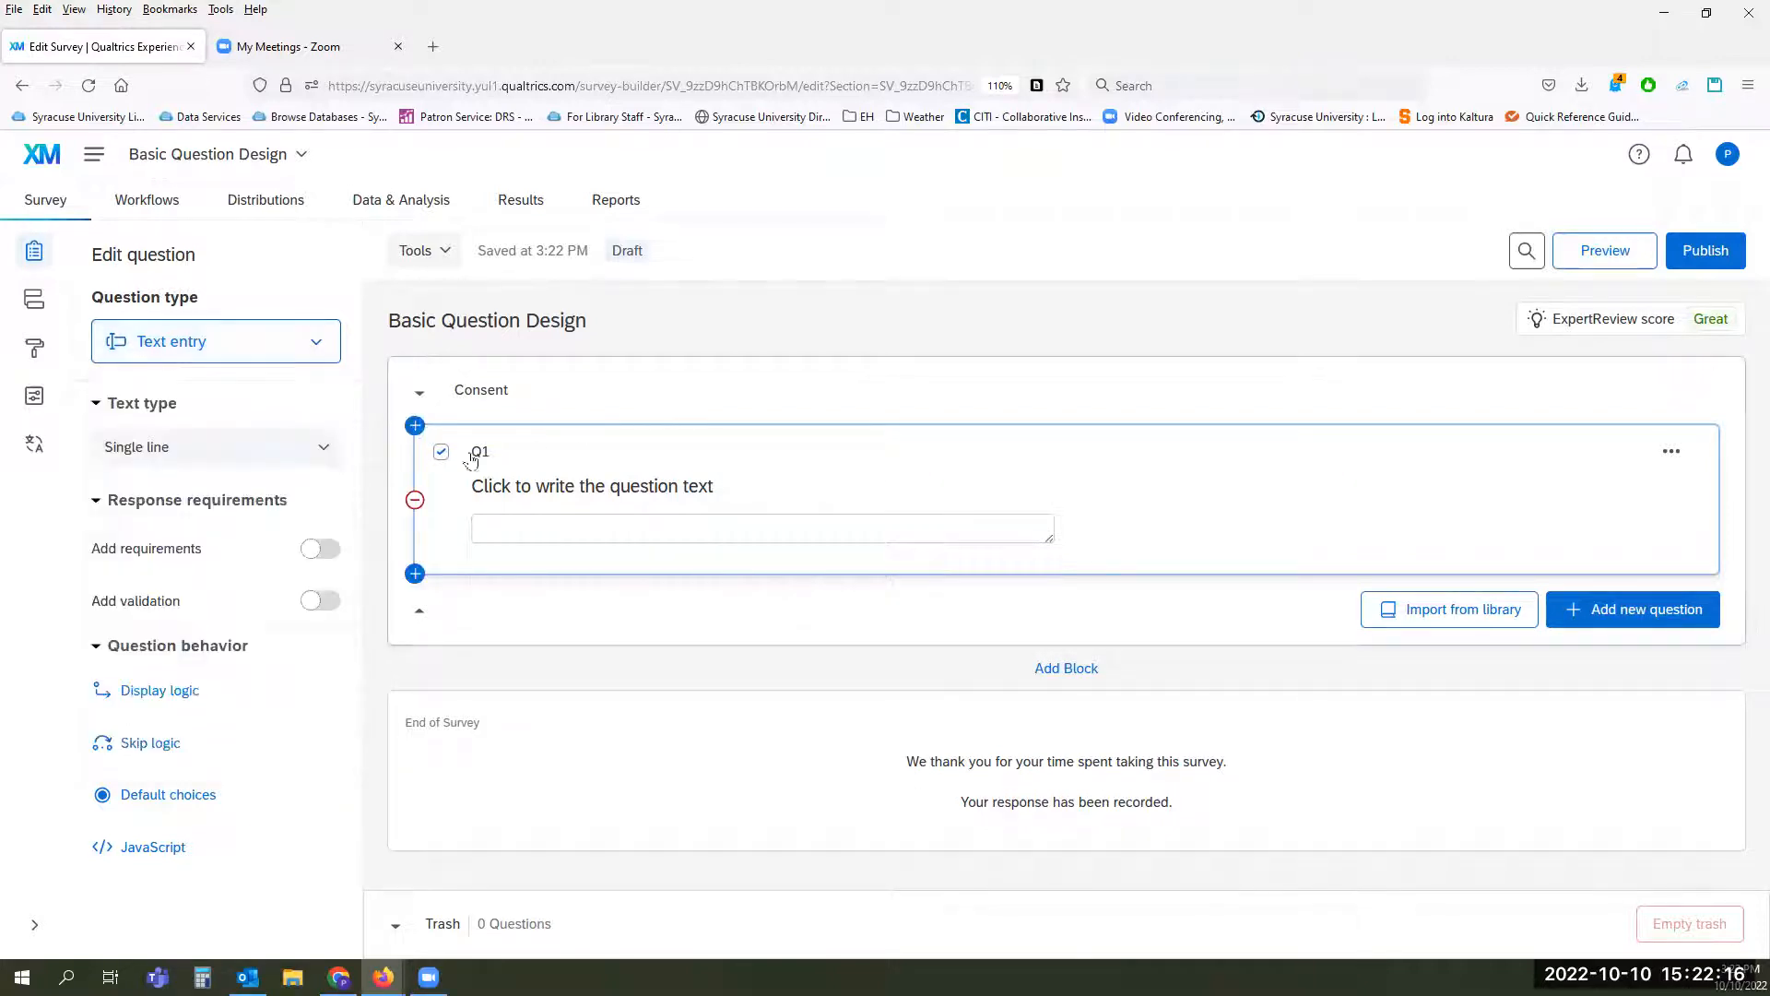
# Step: Add a new question above Q1 in the Consent block and make it a Text / Graphic question
pyautogui.click(415, 426)
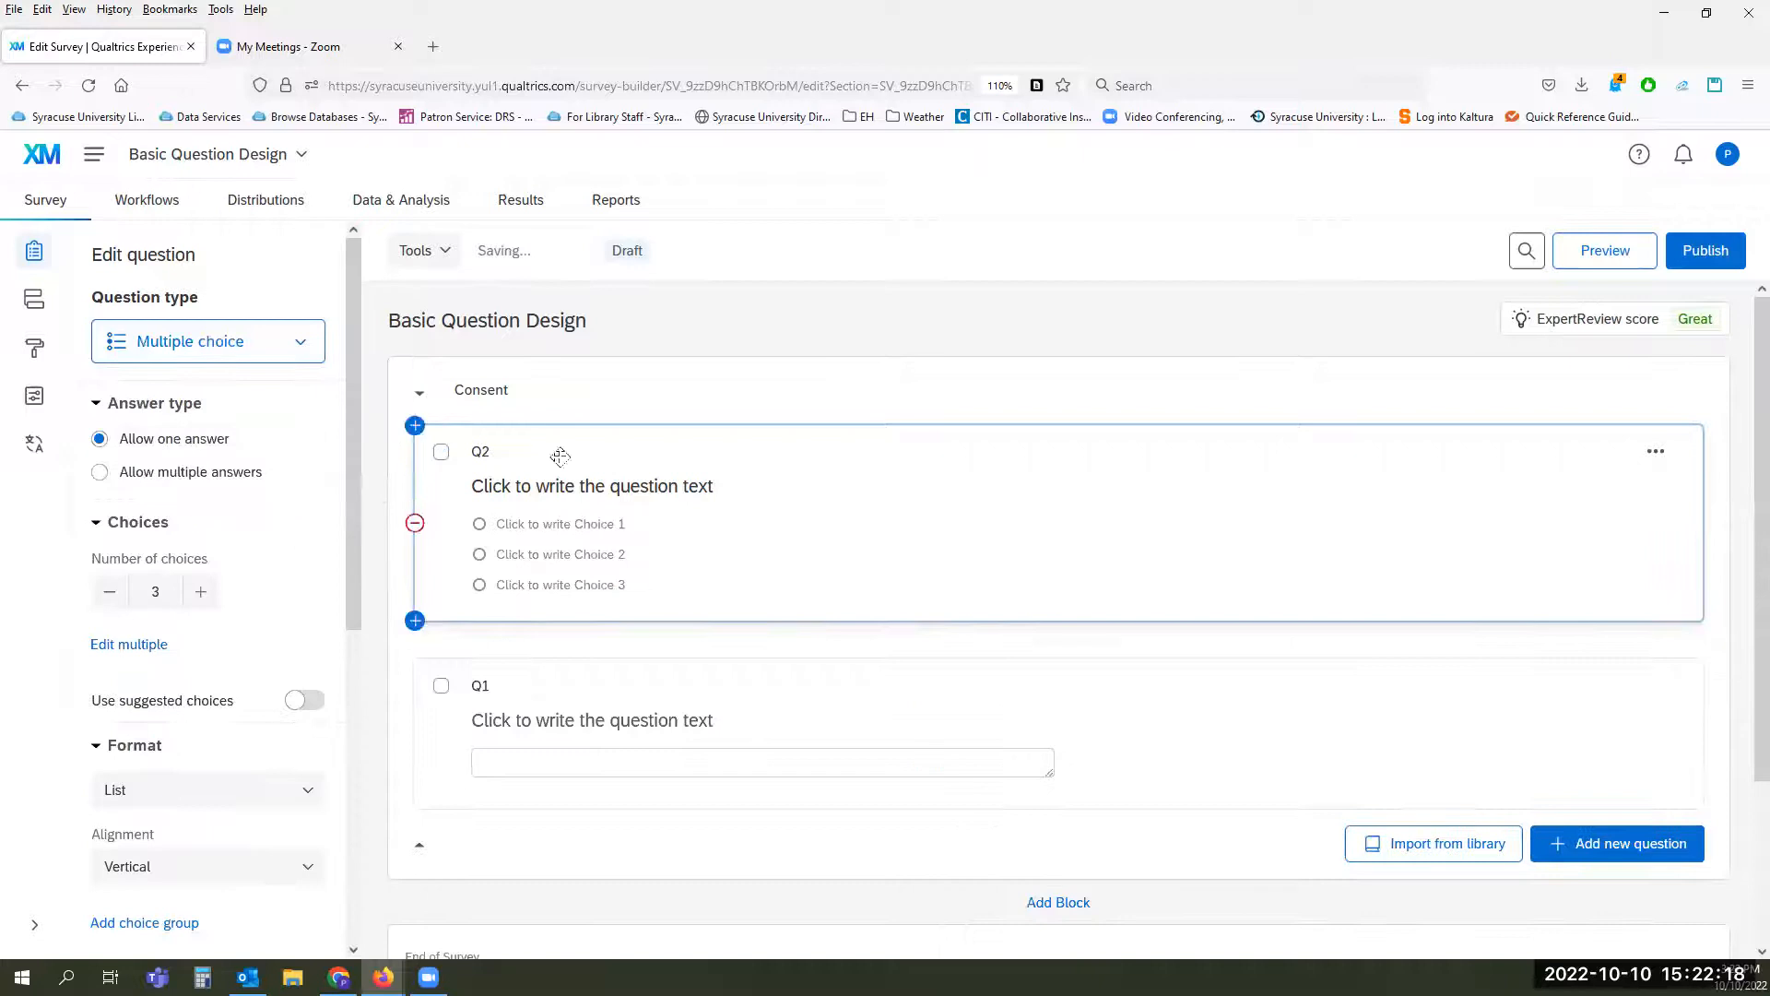
pyautogui.click(272, 346)
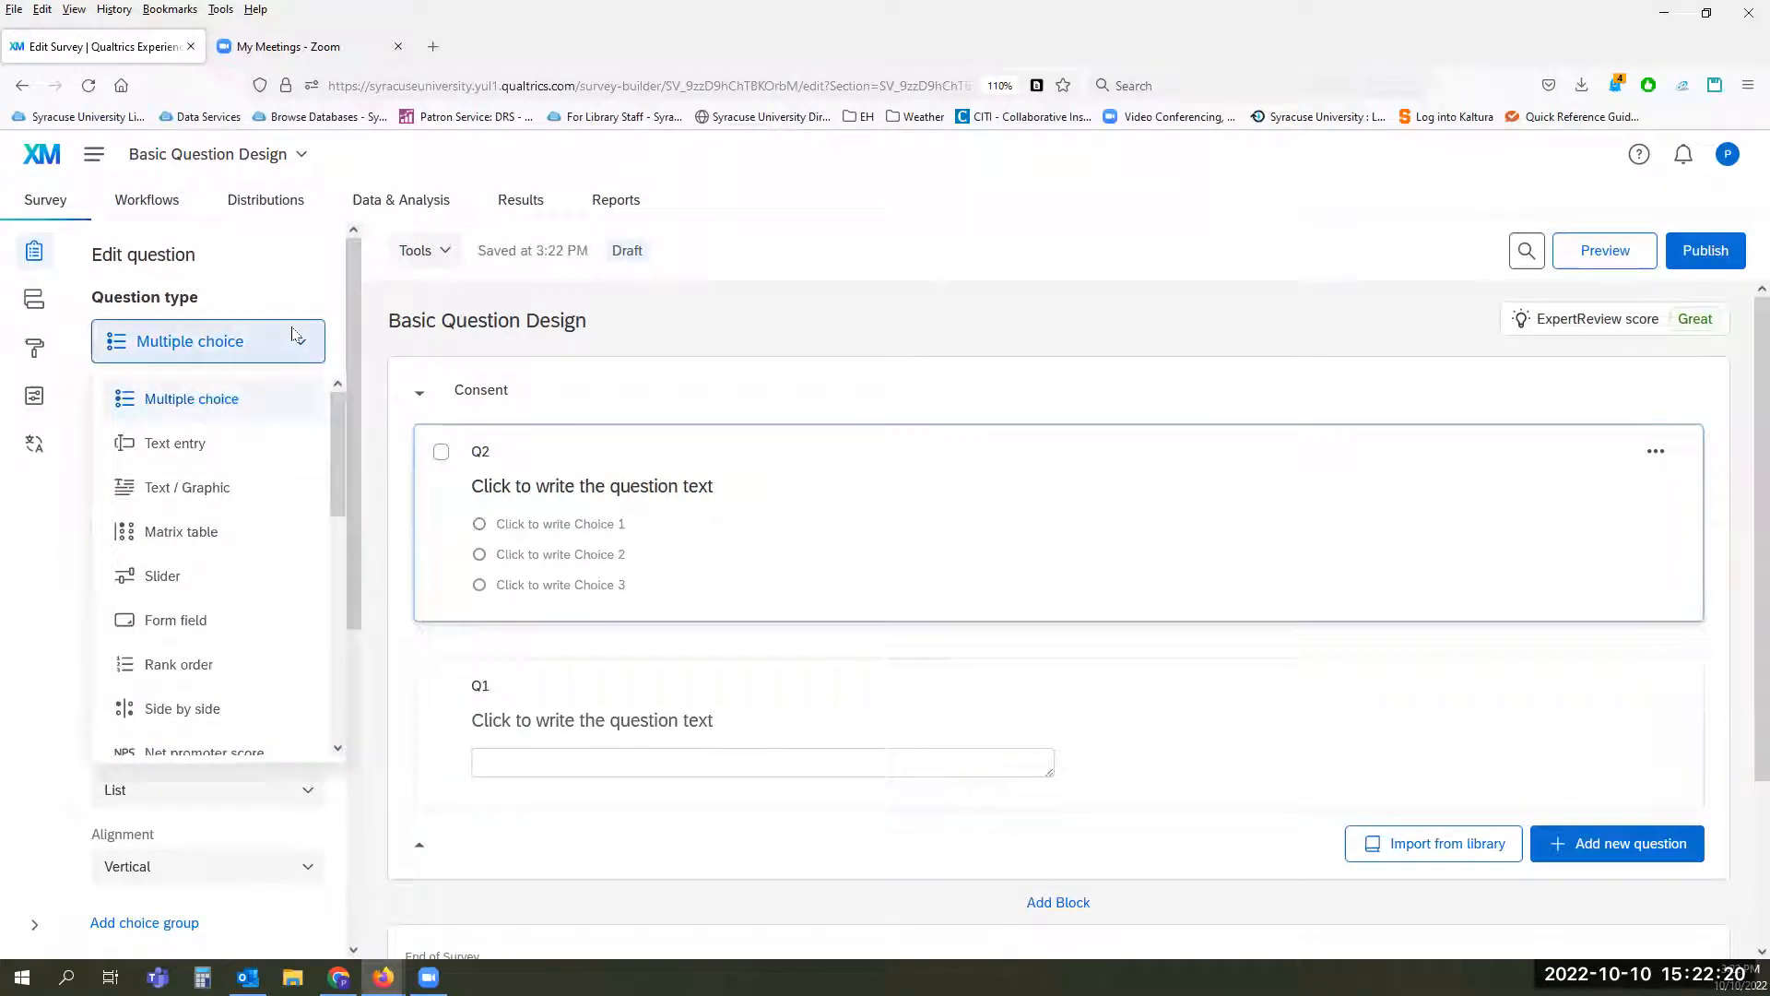
pyautogui.click(189, 486)
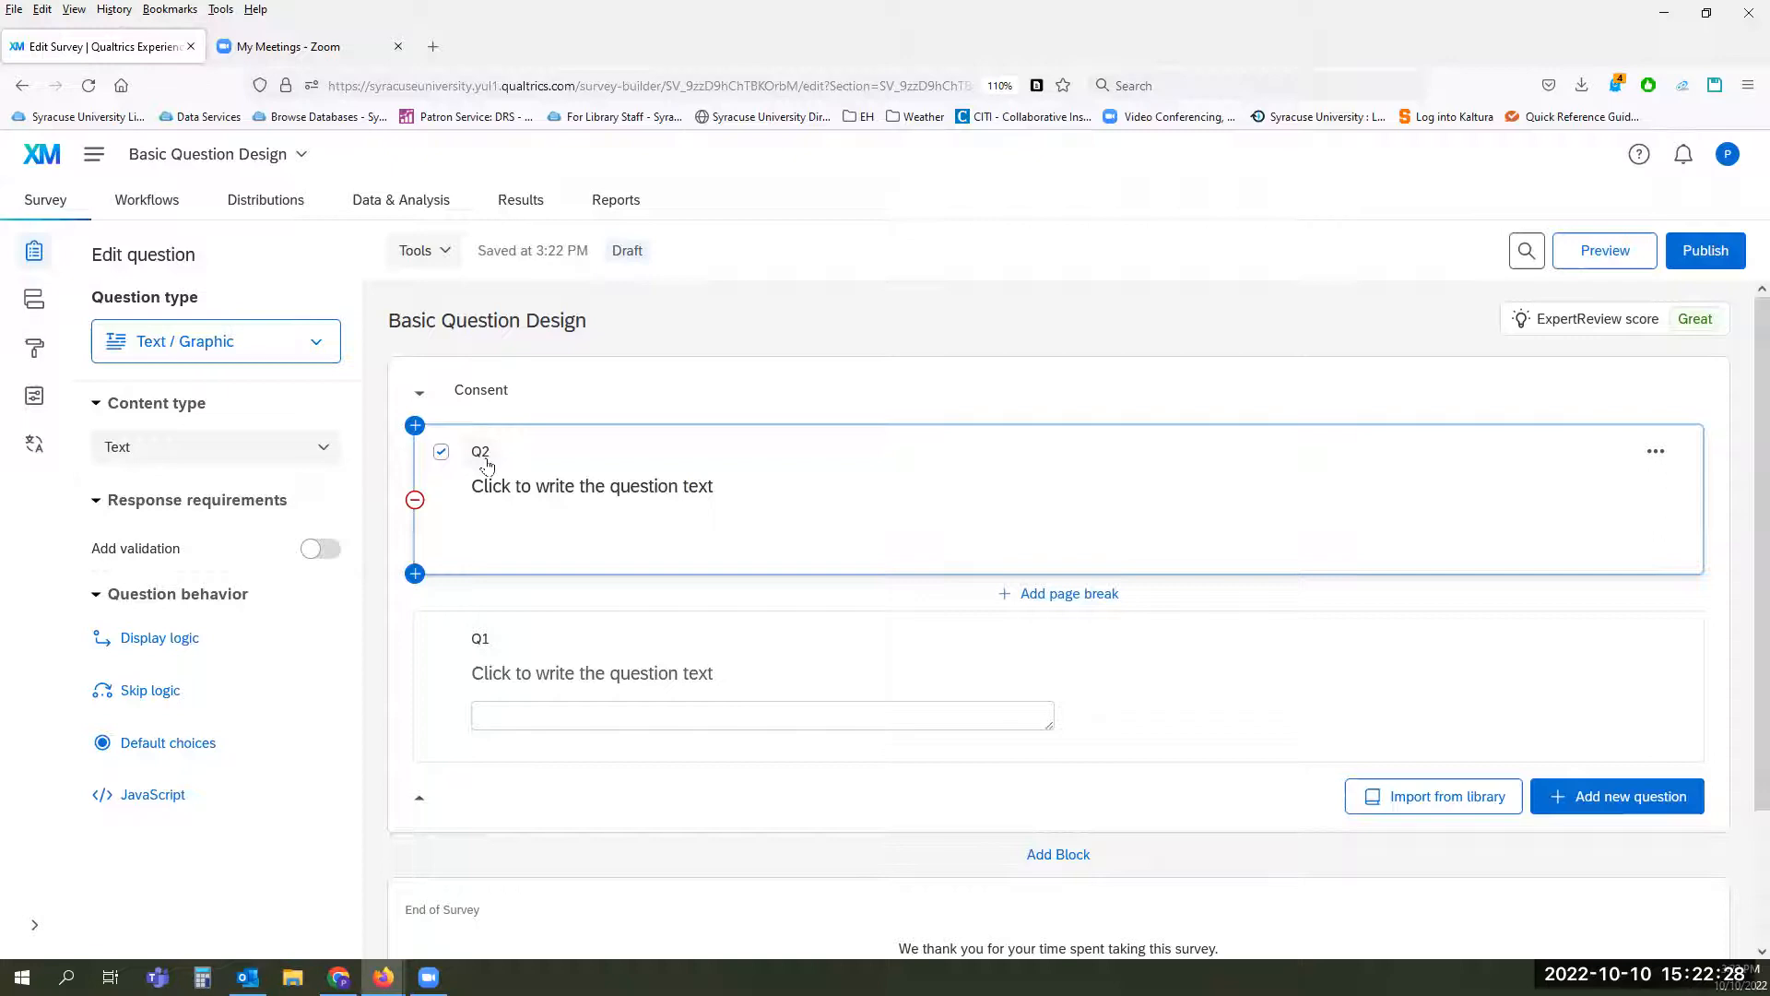
# Step: Rename the new Text / Graphic question's label from Q2 to ConsentText
pyautogui.click(483, 453)
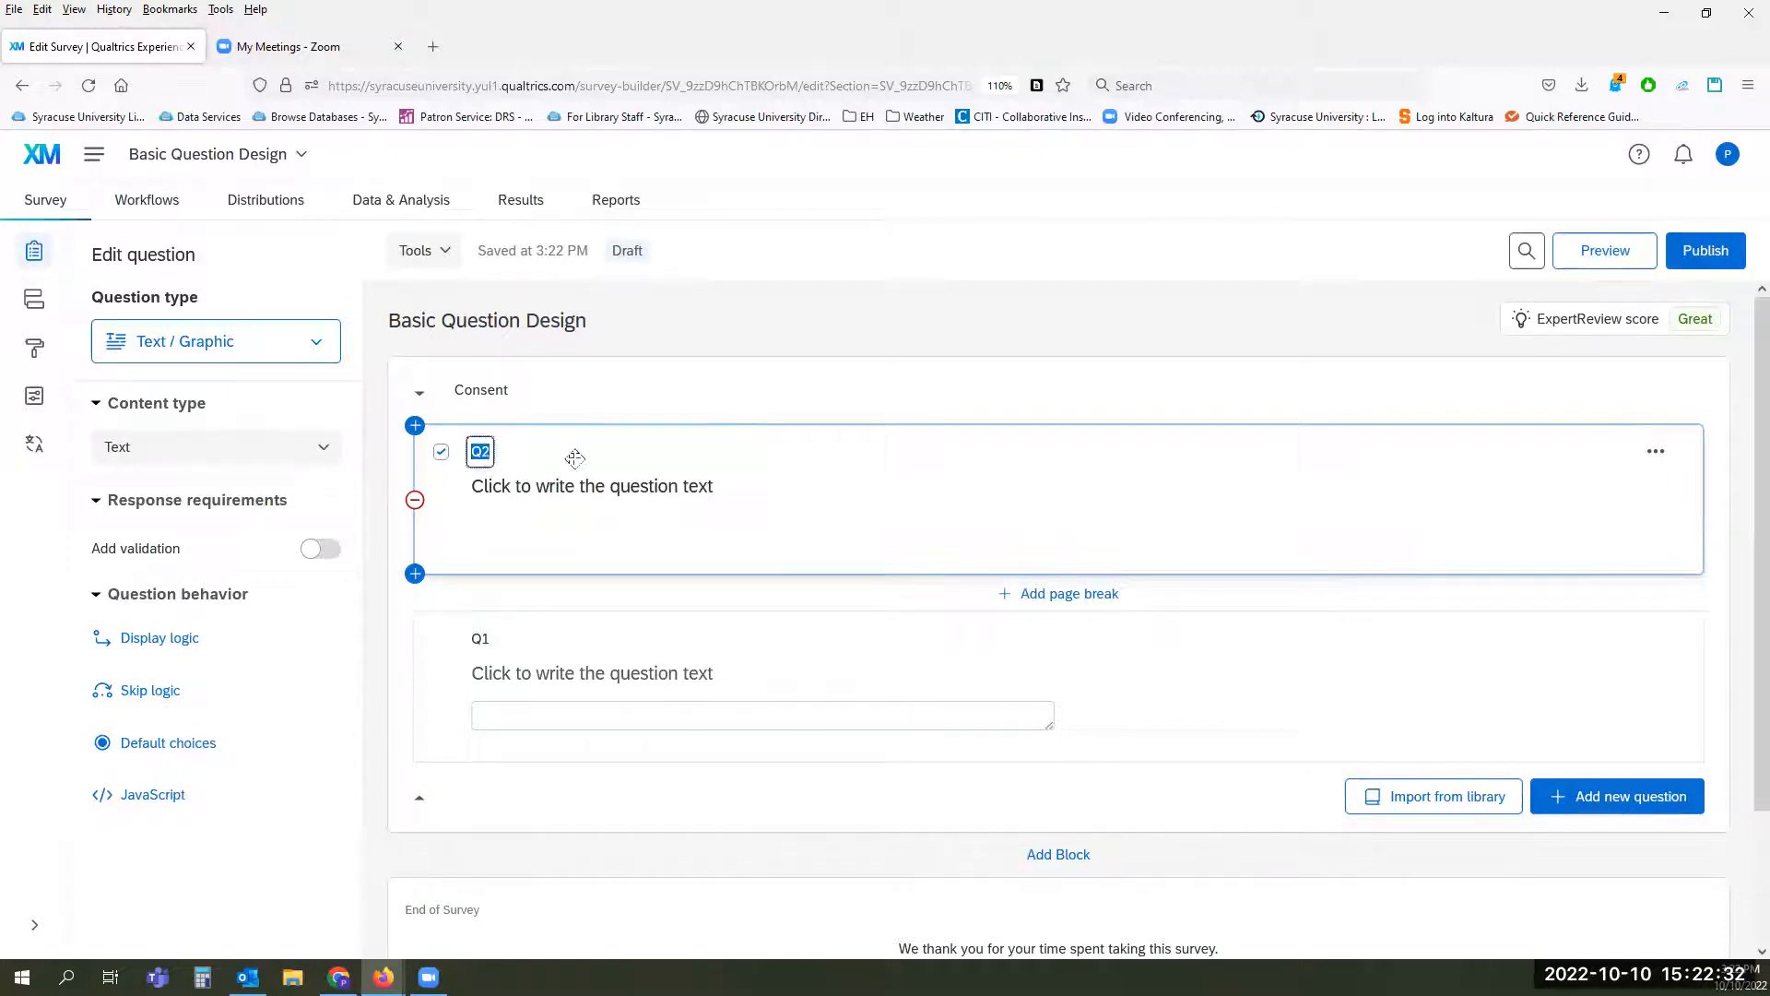
pyautogui.write('ConsentText')
pyautogui.press('Return')
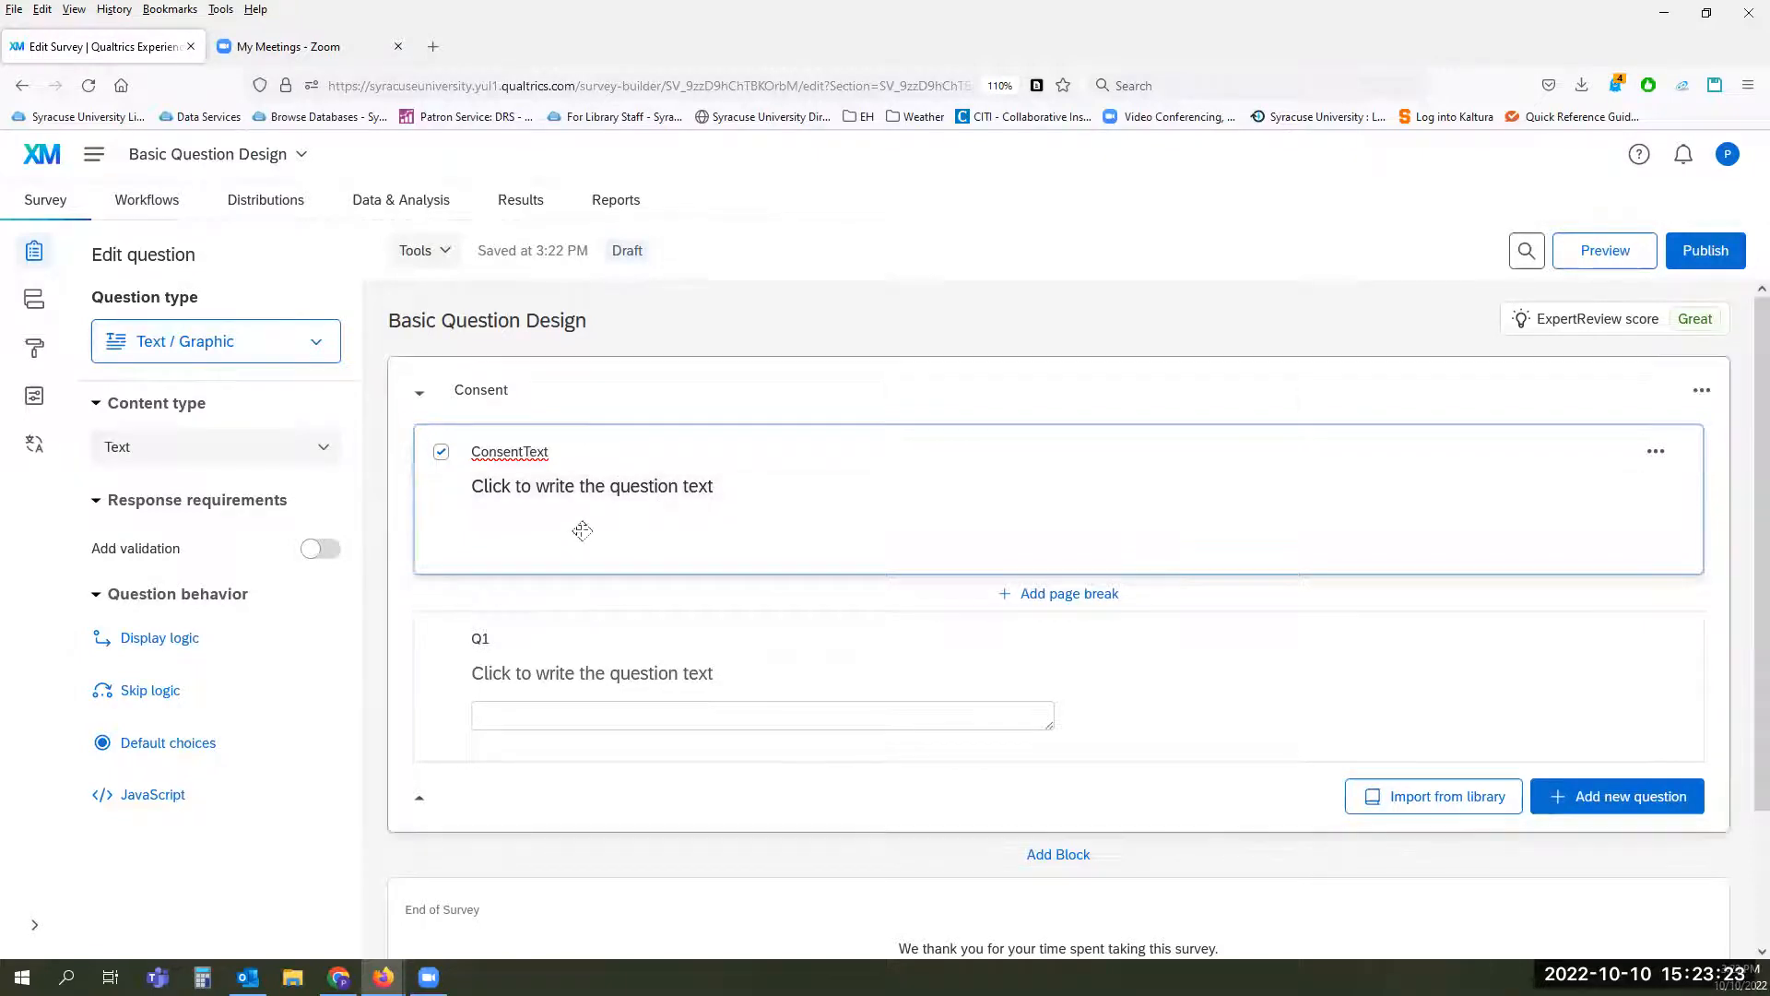
# Step: Replace the ConsentText question's placeholder text with "Do you consent to doing this survey?" using the rich content editor
pyautogui.click(648, 484)
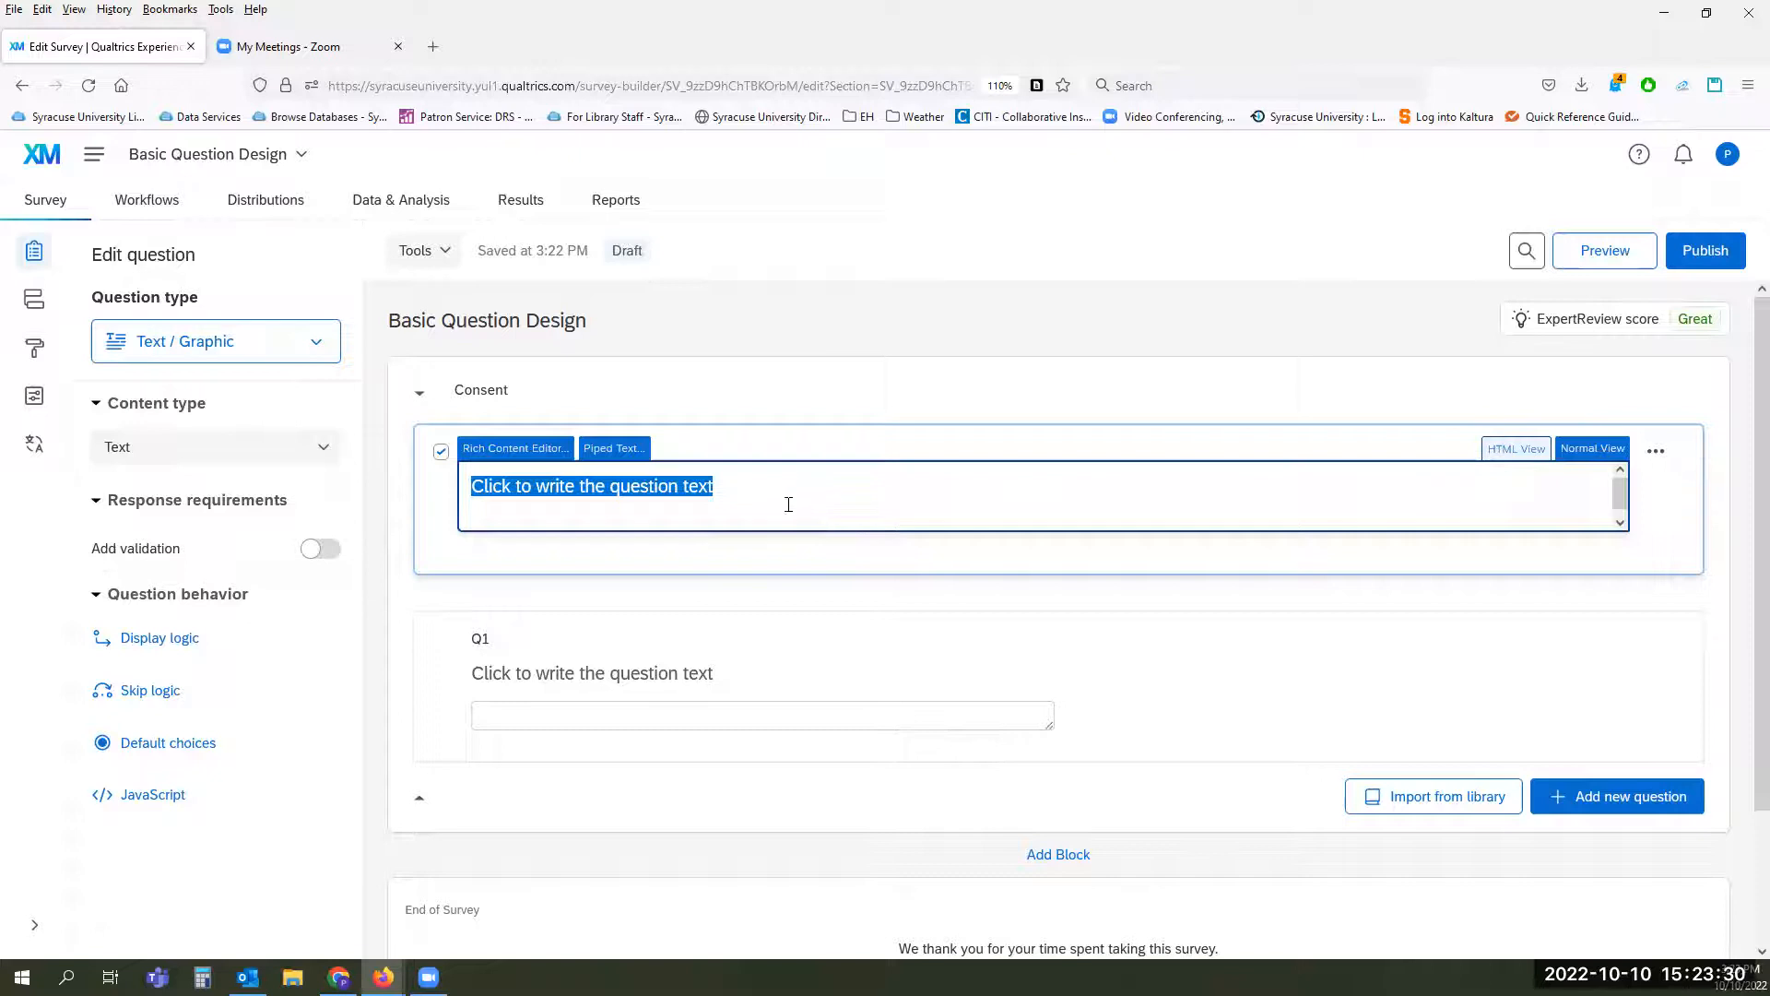
pyautogui.click(491, 451)
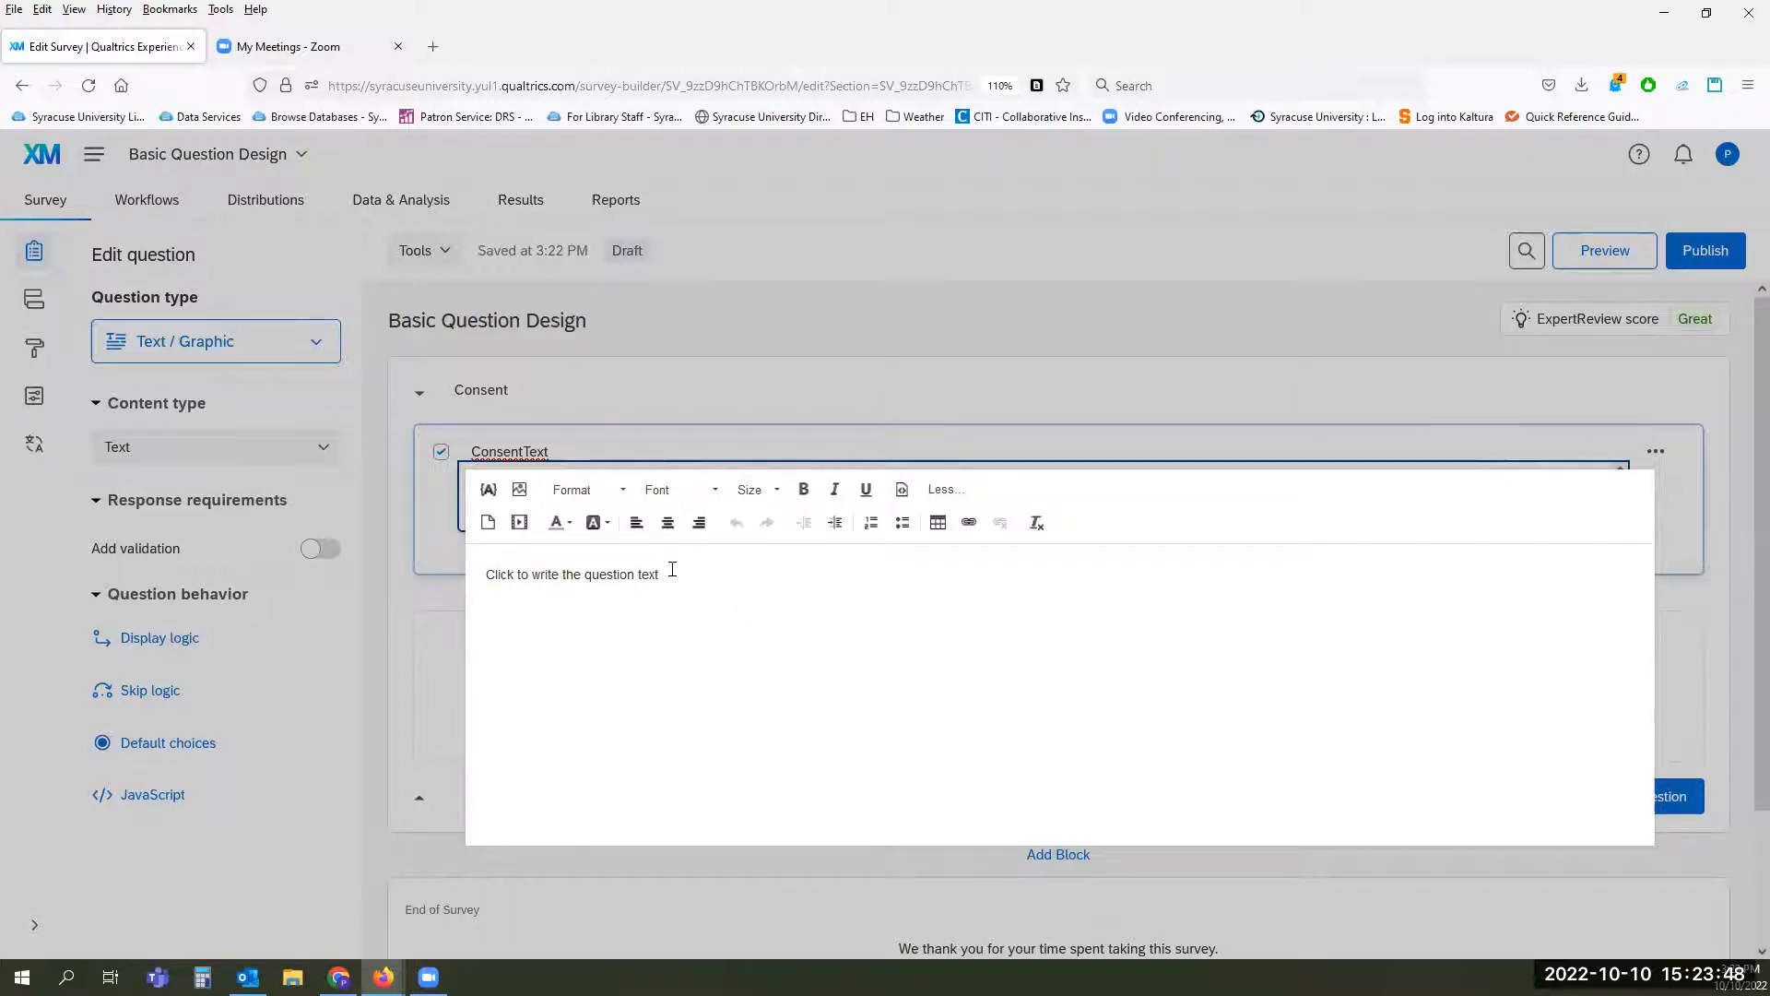
pyautogui.moveTo(672, 568); pyautogui.dragTo(445, 567)
pyautogui.write('Do you')
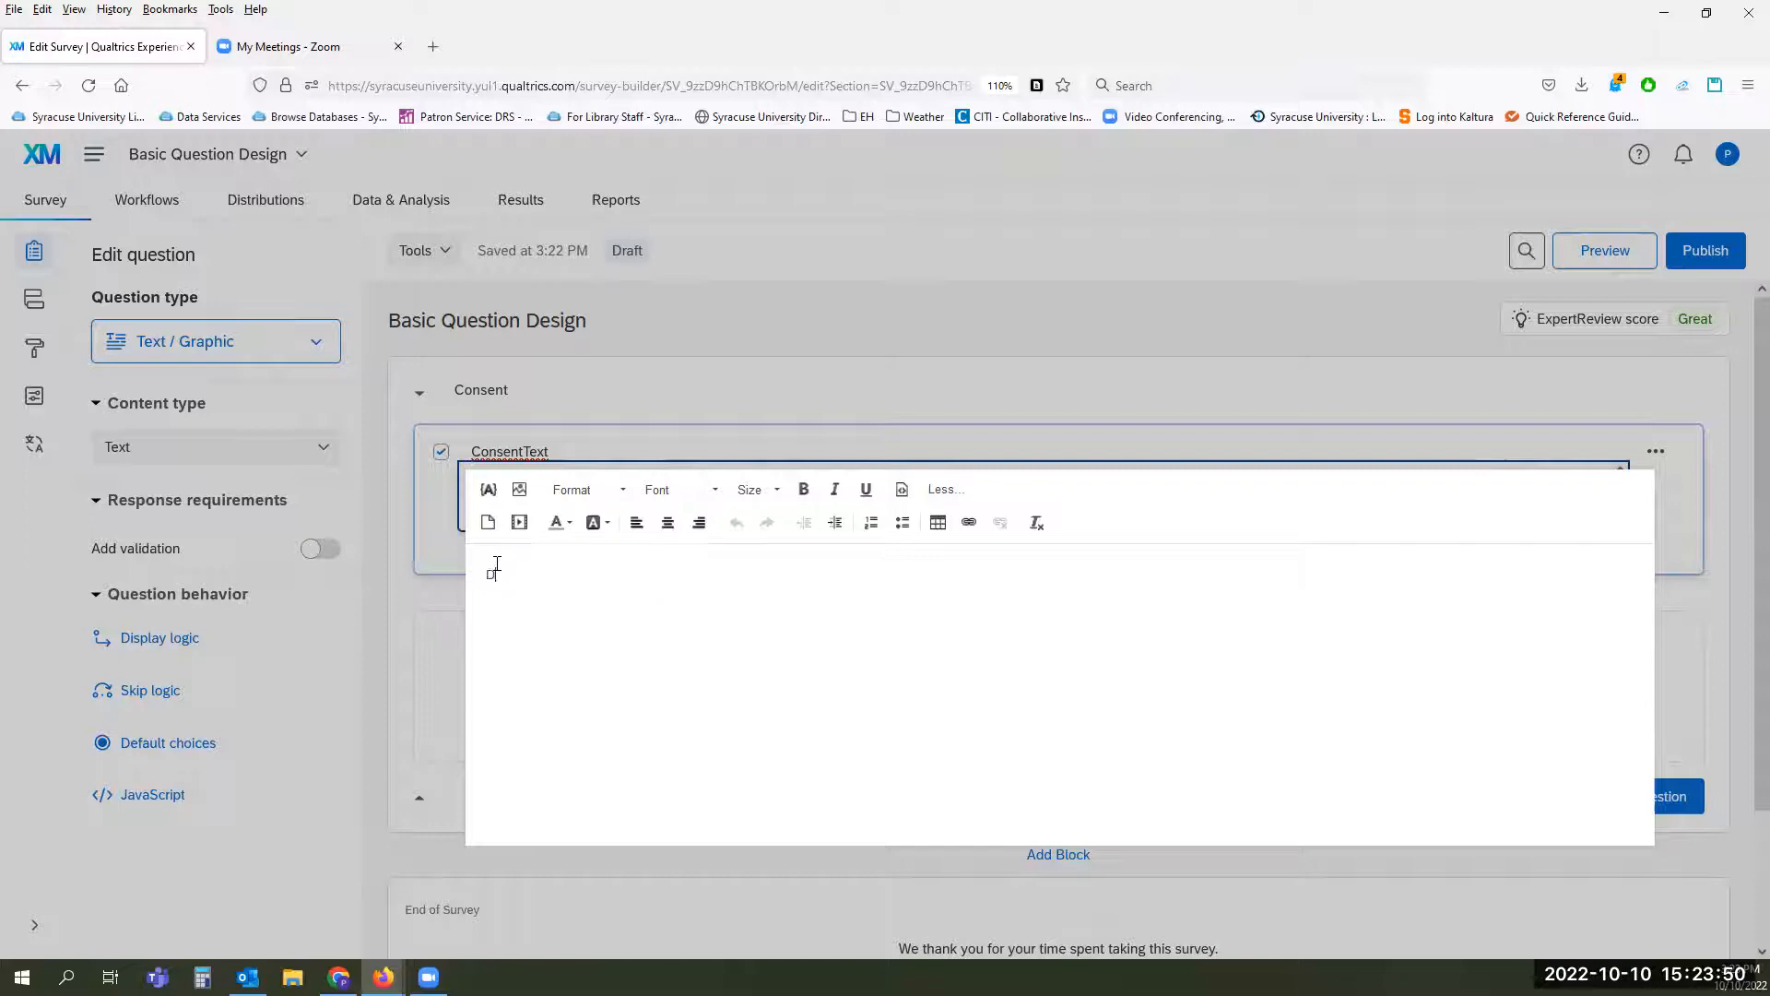
pyautogui.write('onsent to doing this survey?')
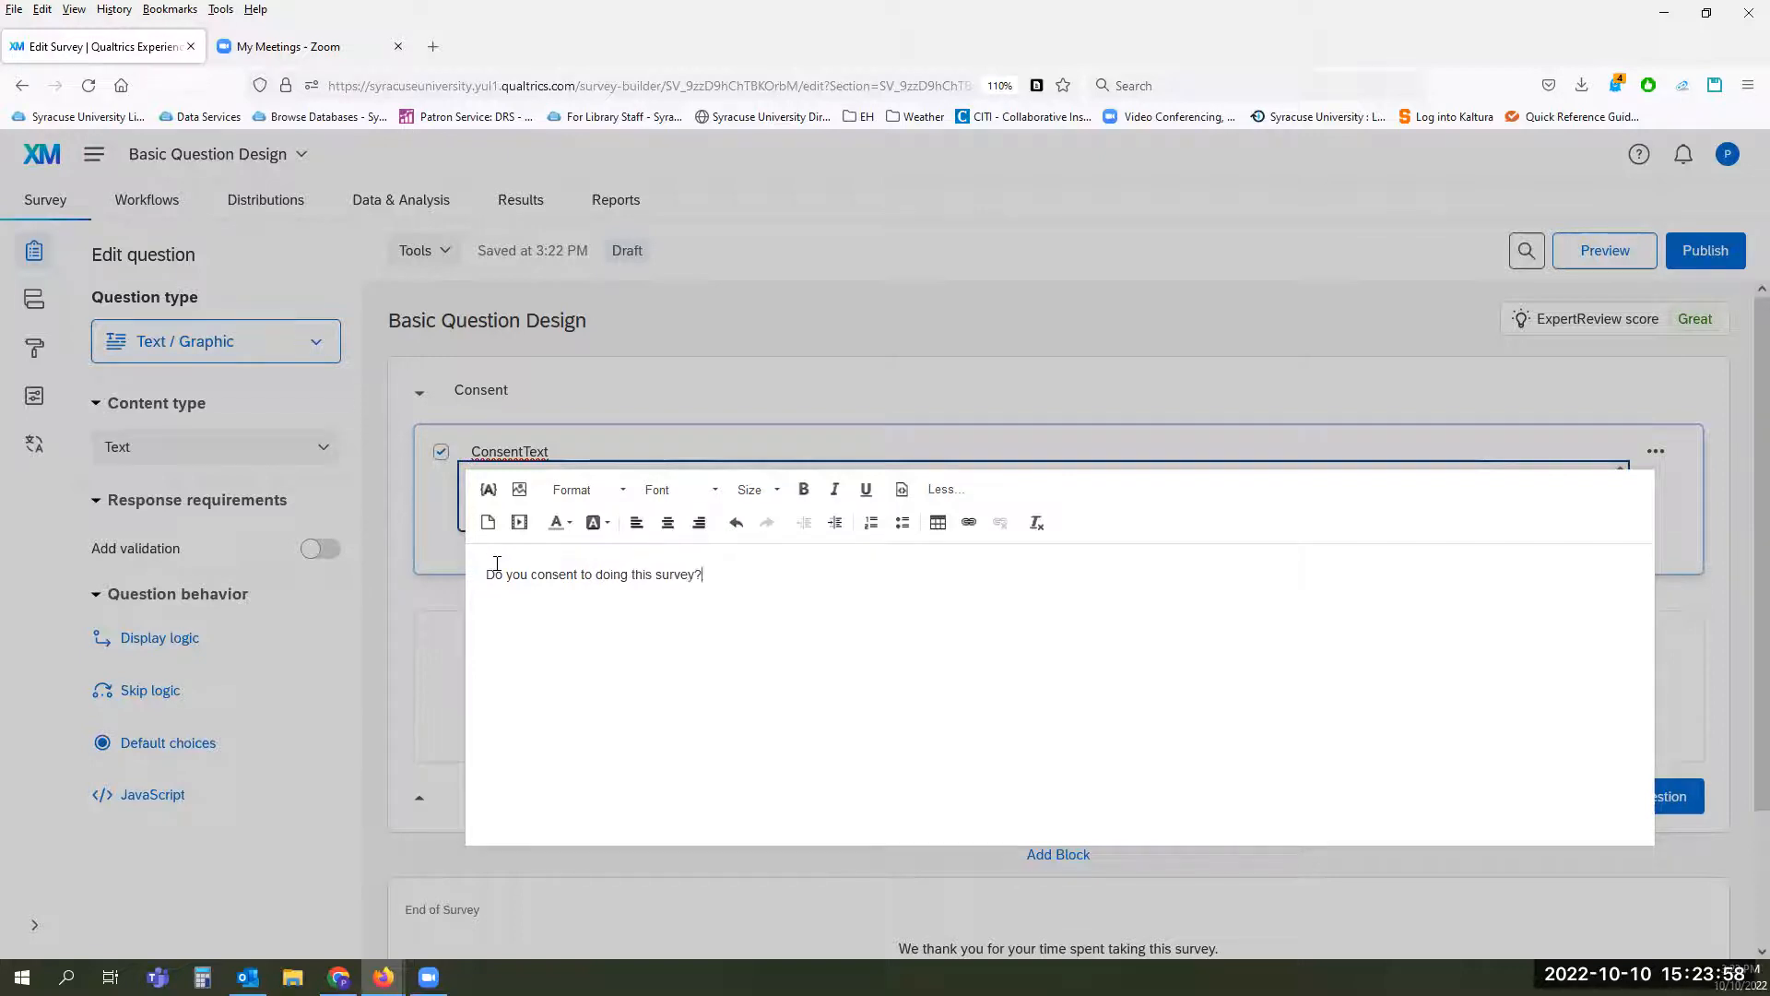
pyautogui.click(409, 564)
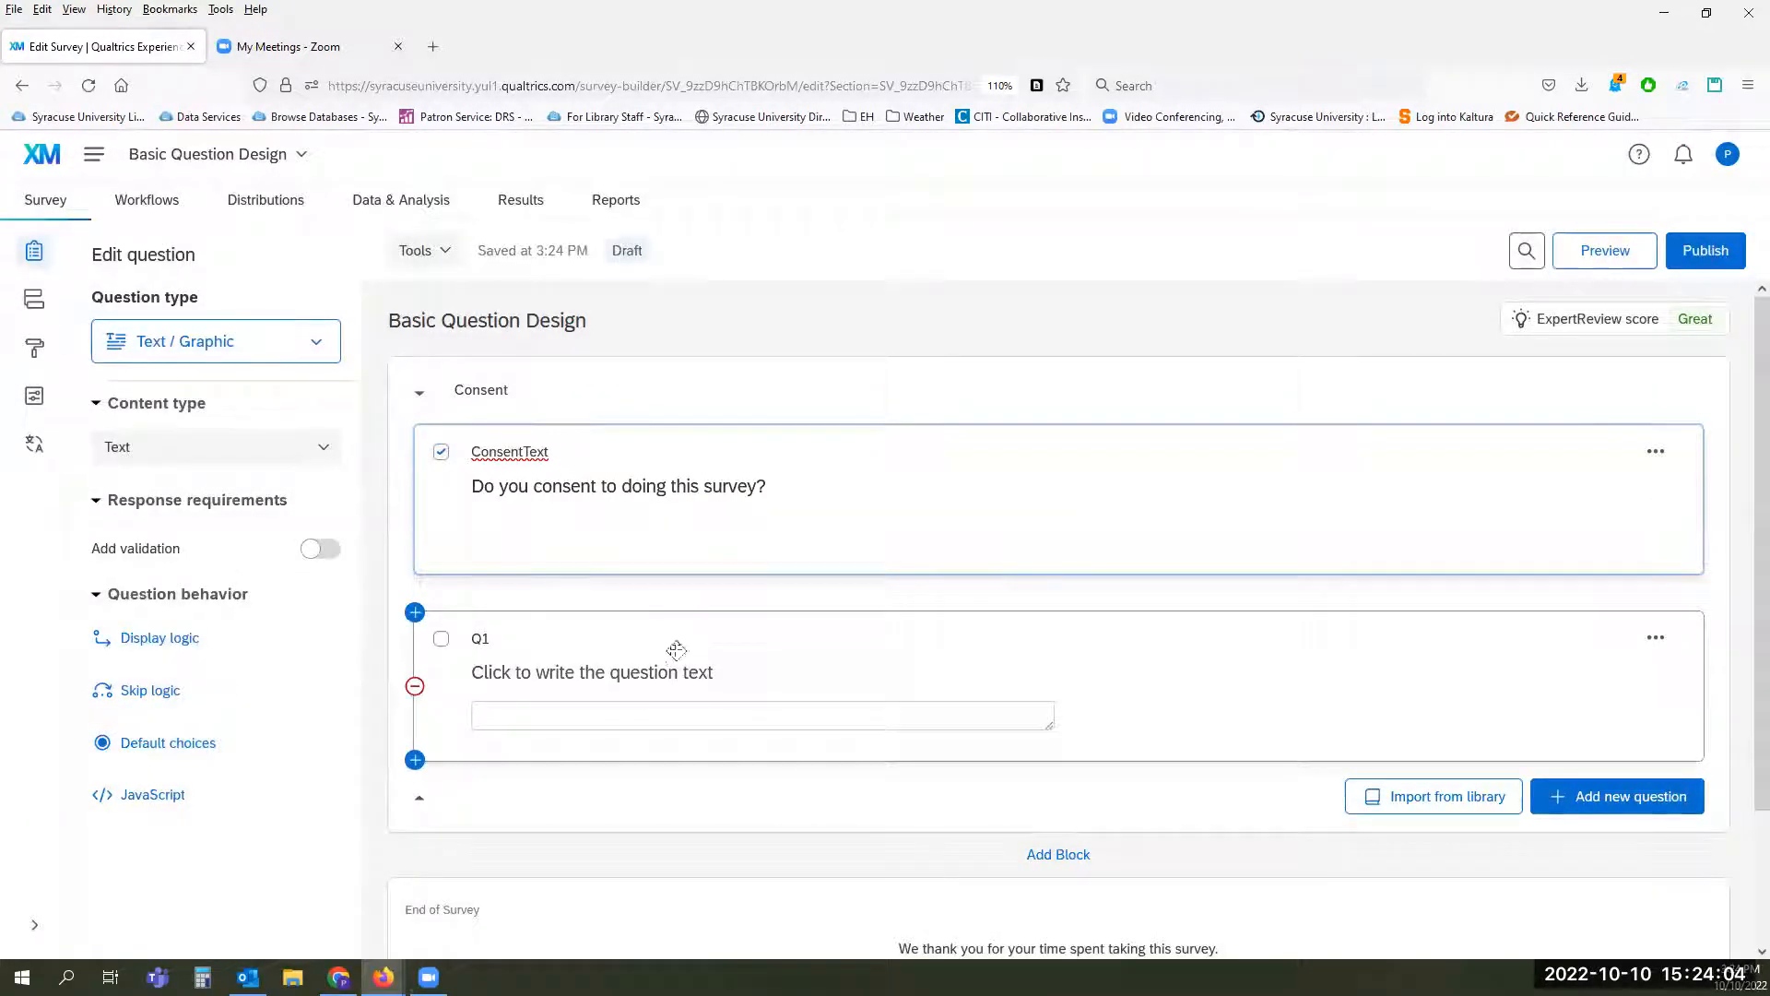
# Step: Rename the Q1 text entry question's label as ConsentYN
pyautogui.click(826, 640)
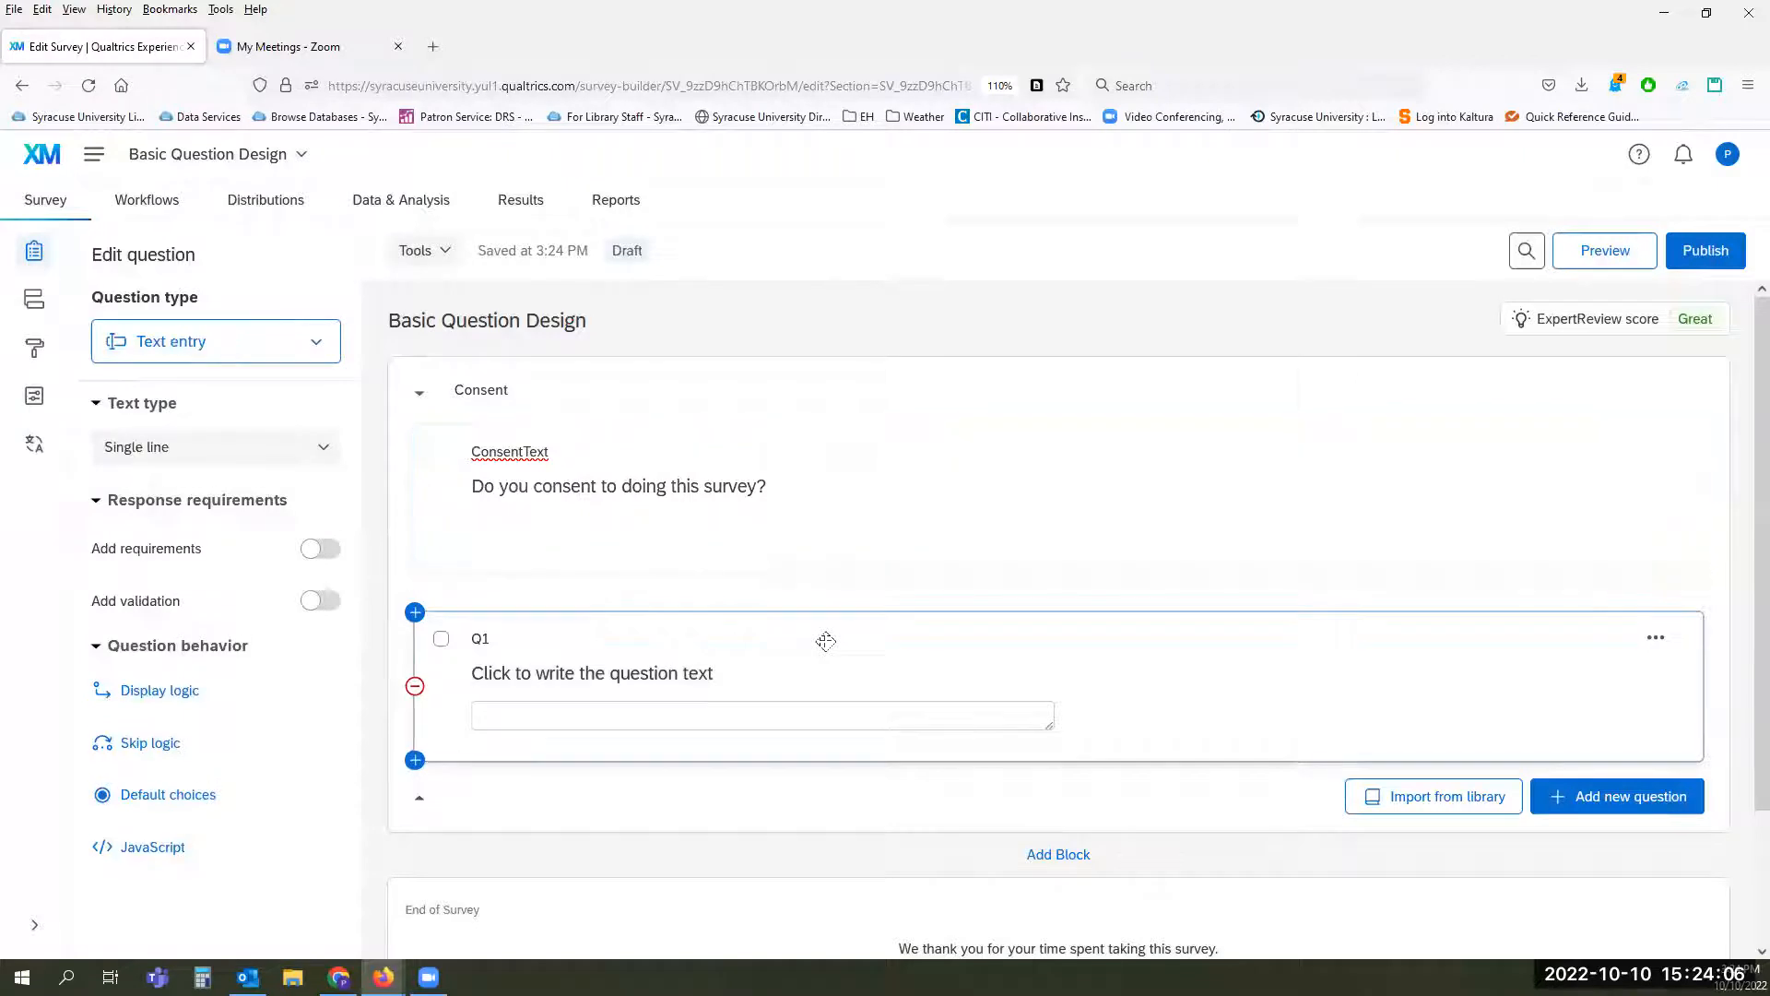
pyautogui.click(481, 639)
pyautogui.write('Consent')
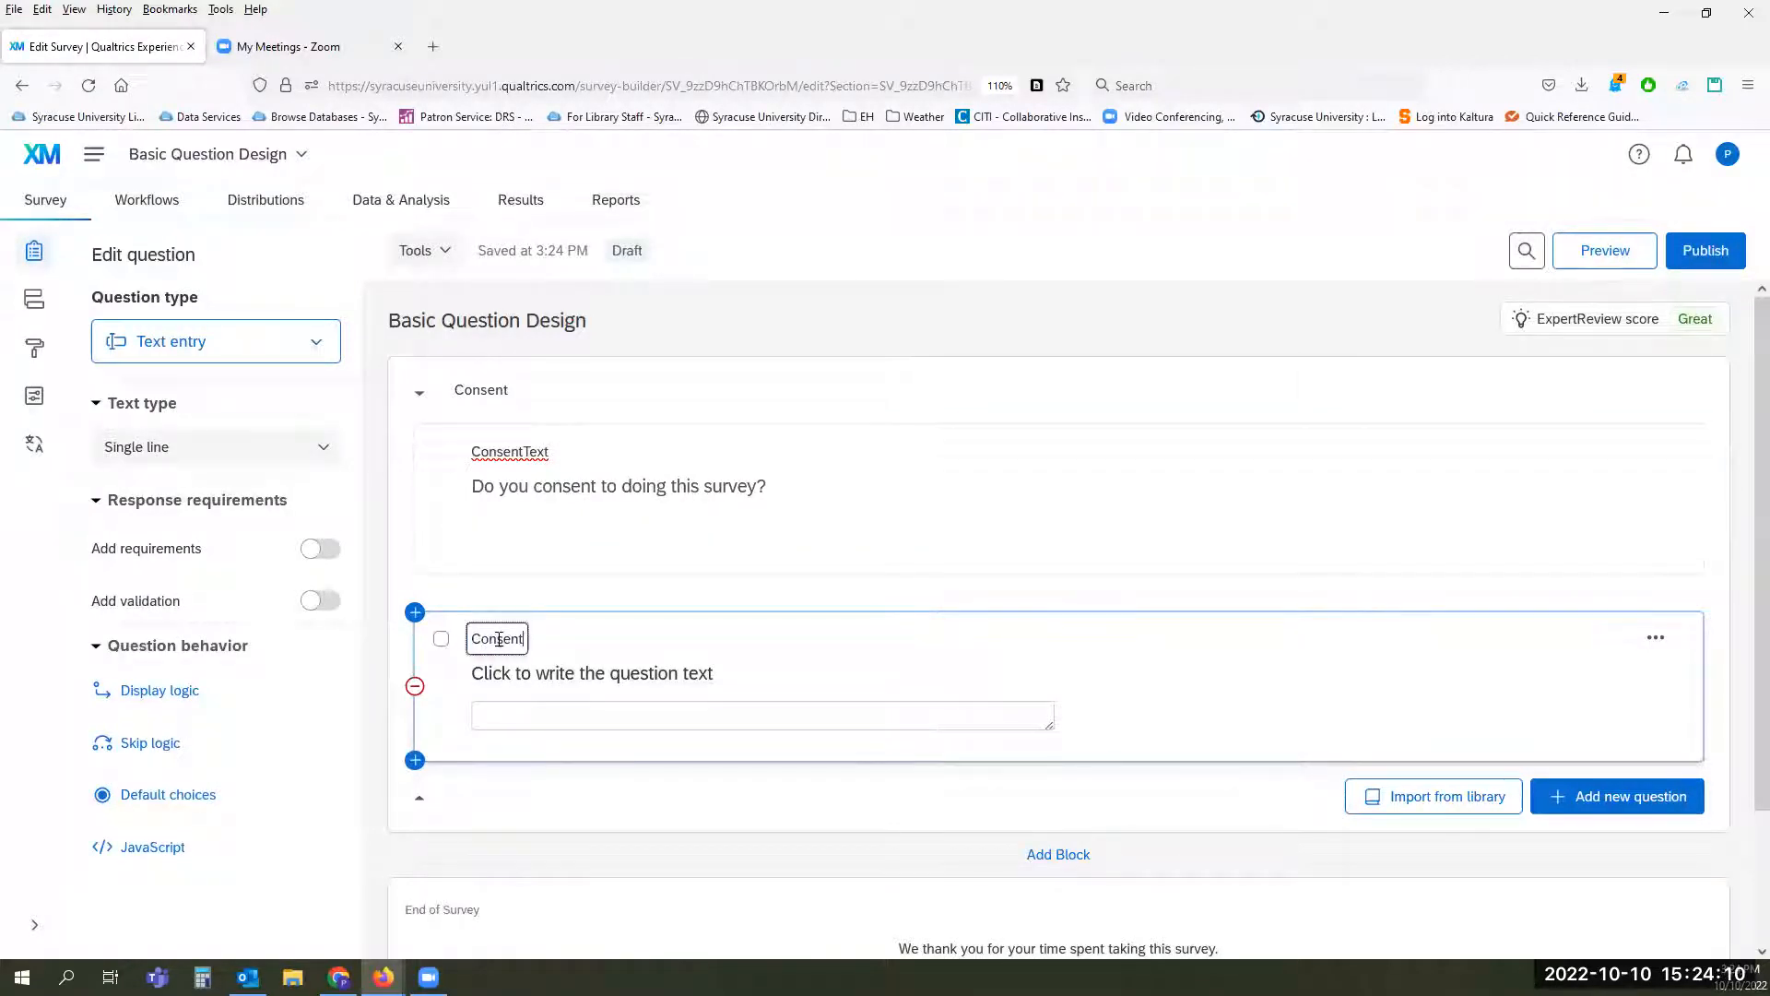
pyautogui.write('YN')
pyautogui.click(711, 676)
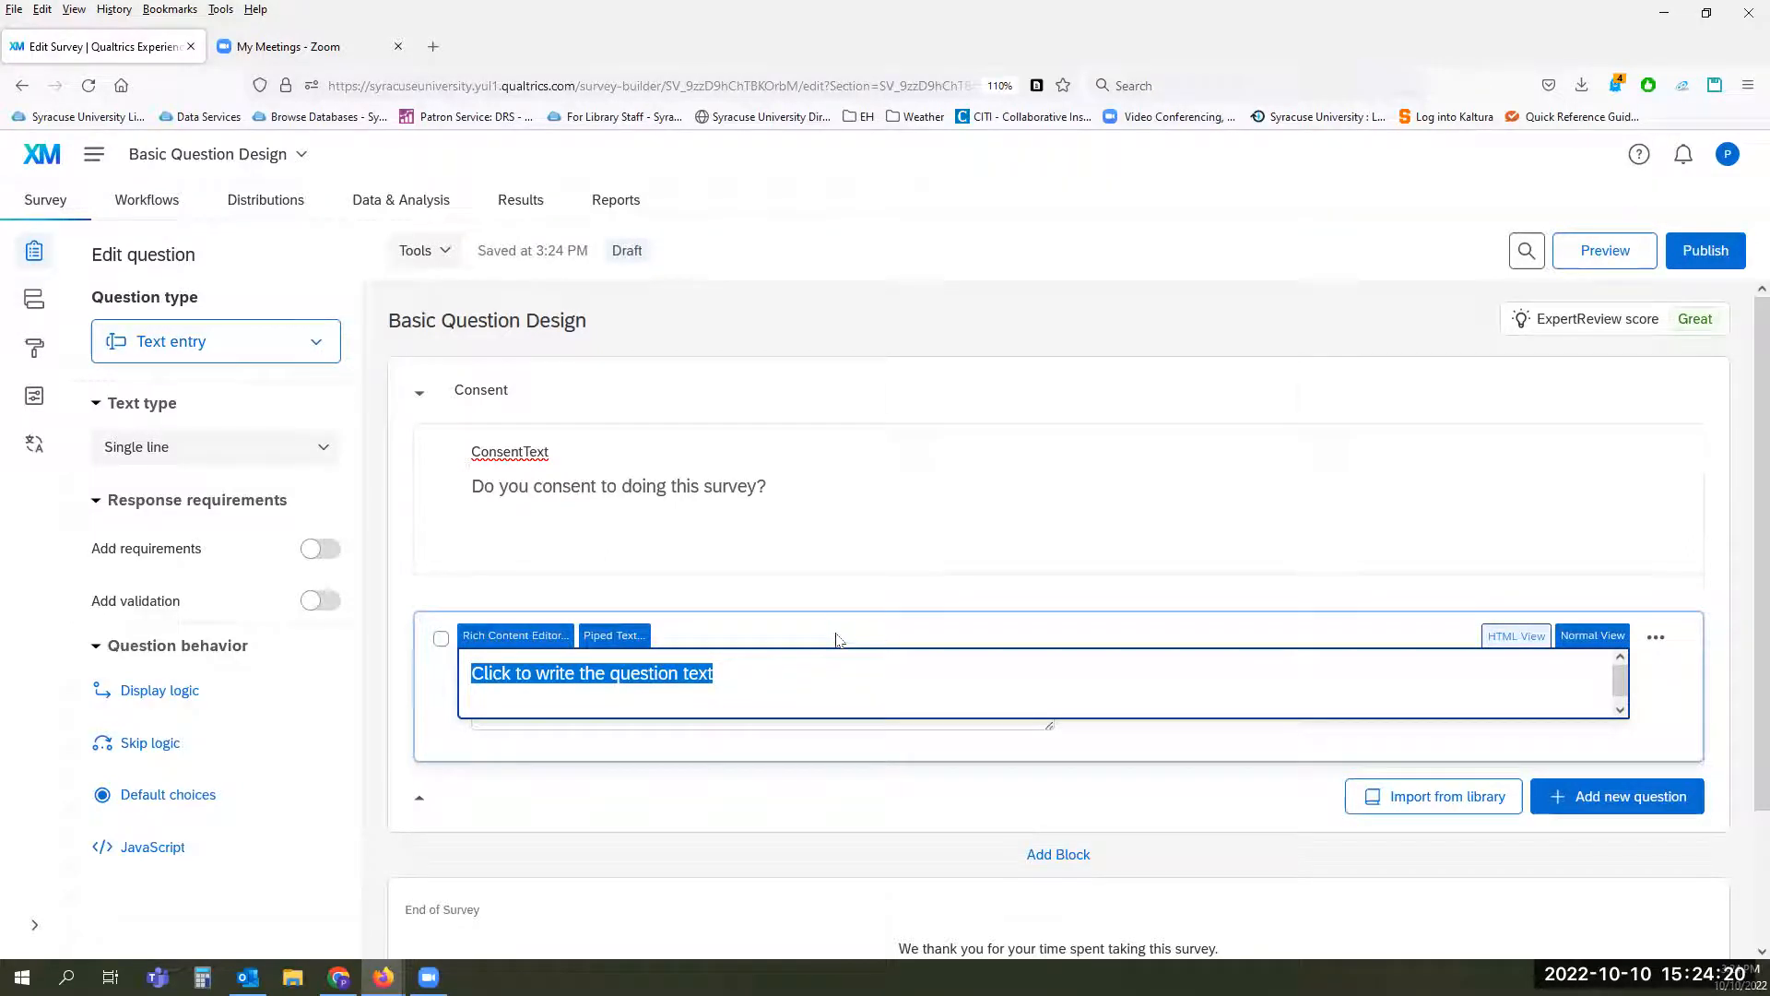
# Step: Change ConsentYN to a Multiple choice question using the suggested Yes - No choices, reduced to two choices
pyautogui.click(268, 335)
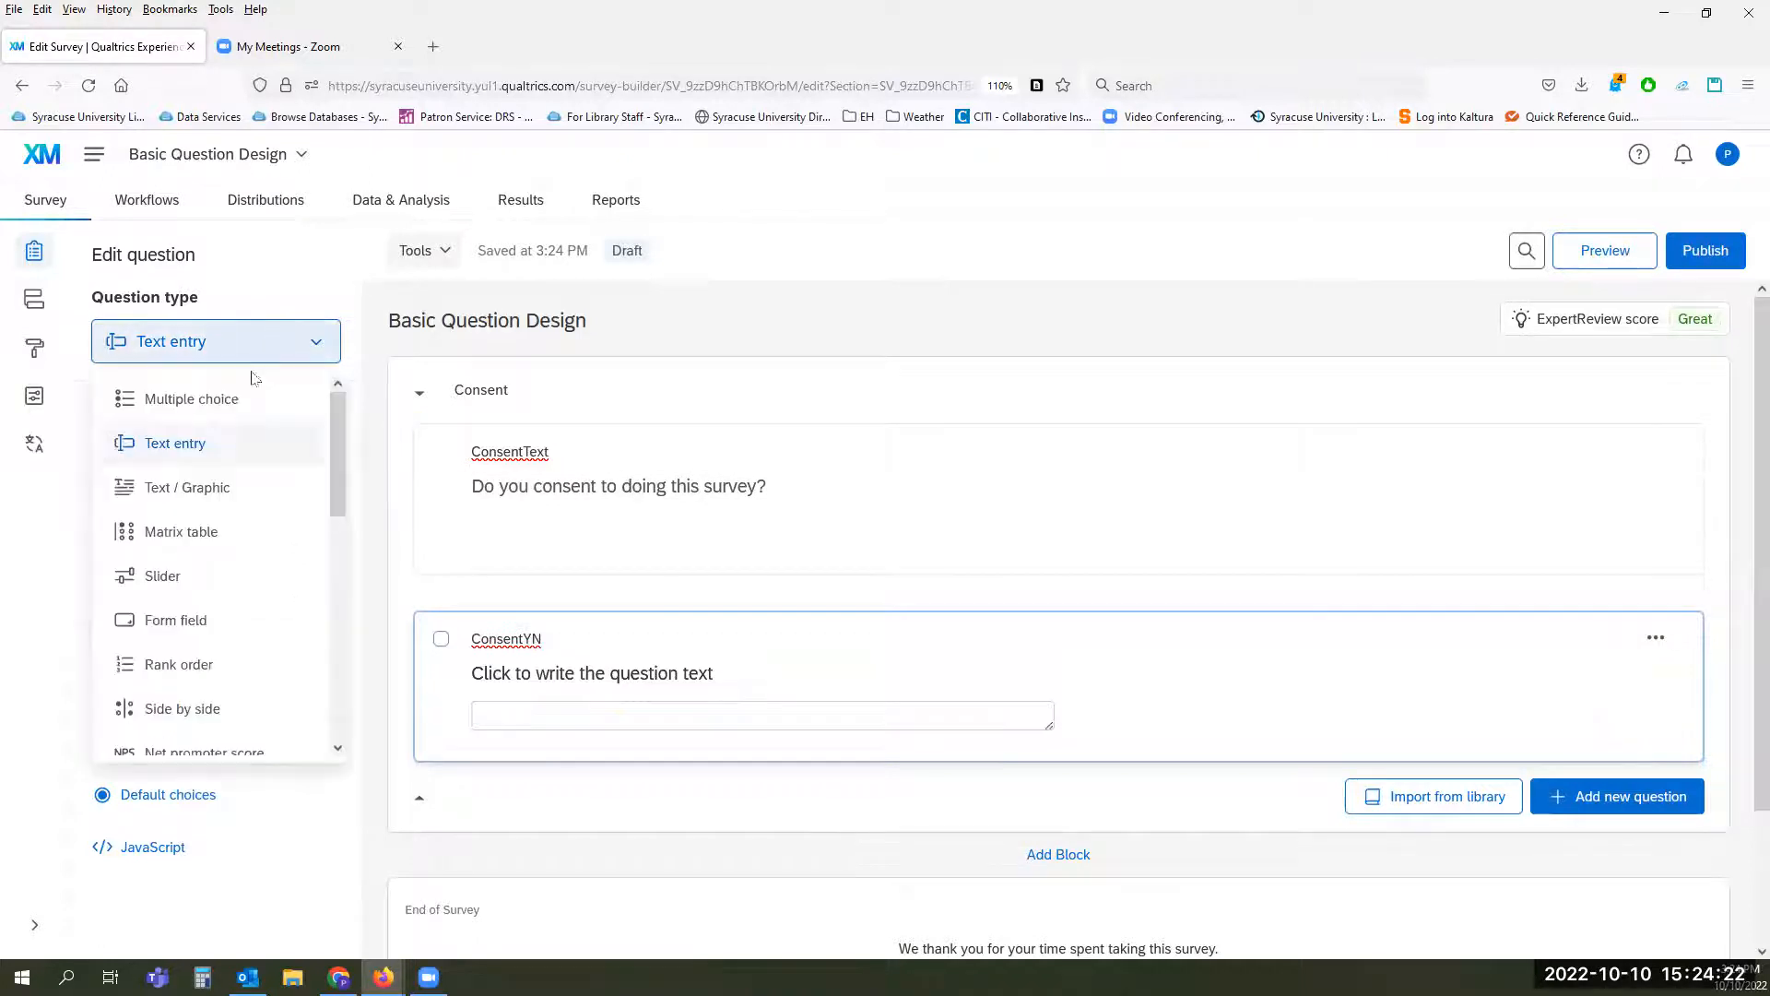
pyautogui.click(245, 399)
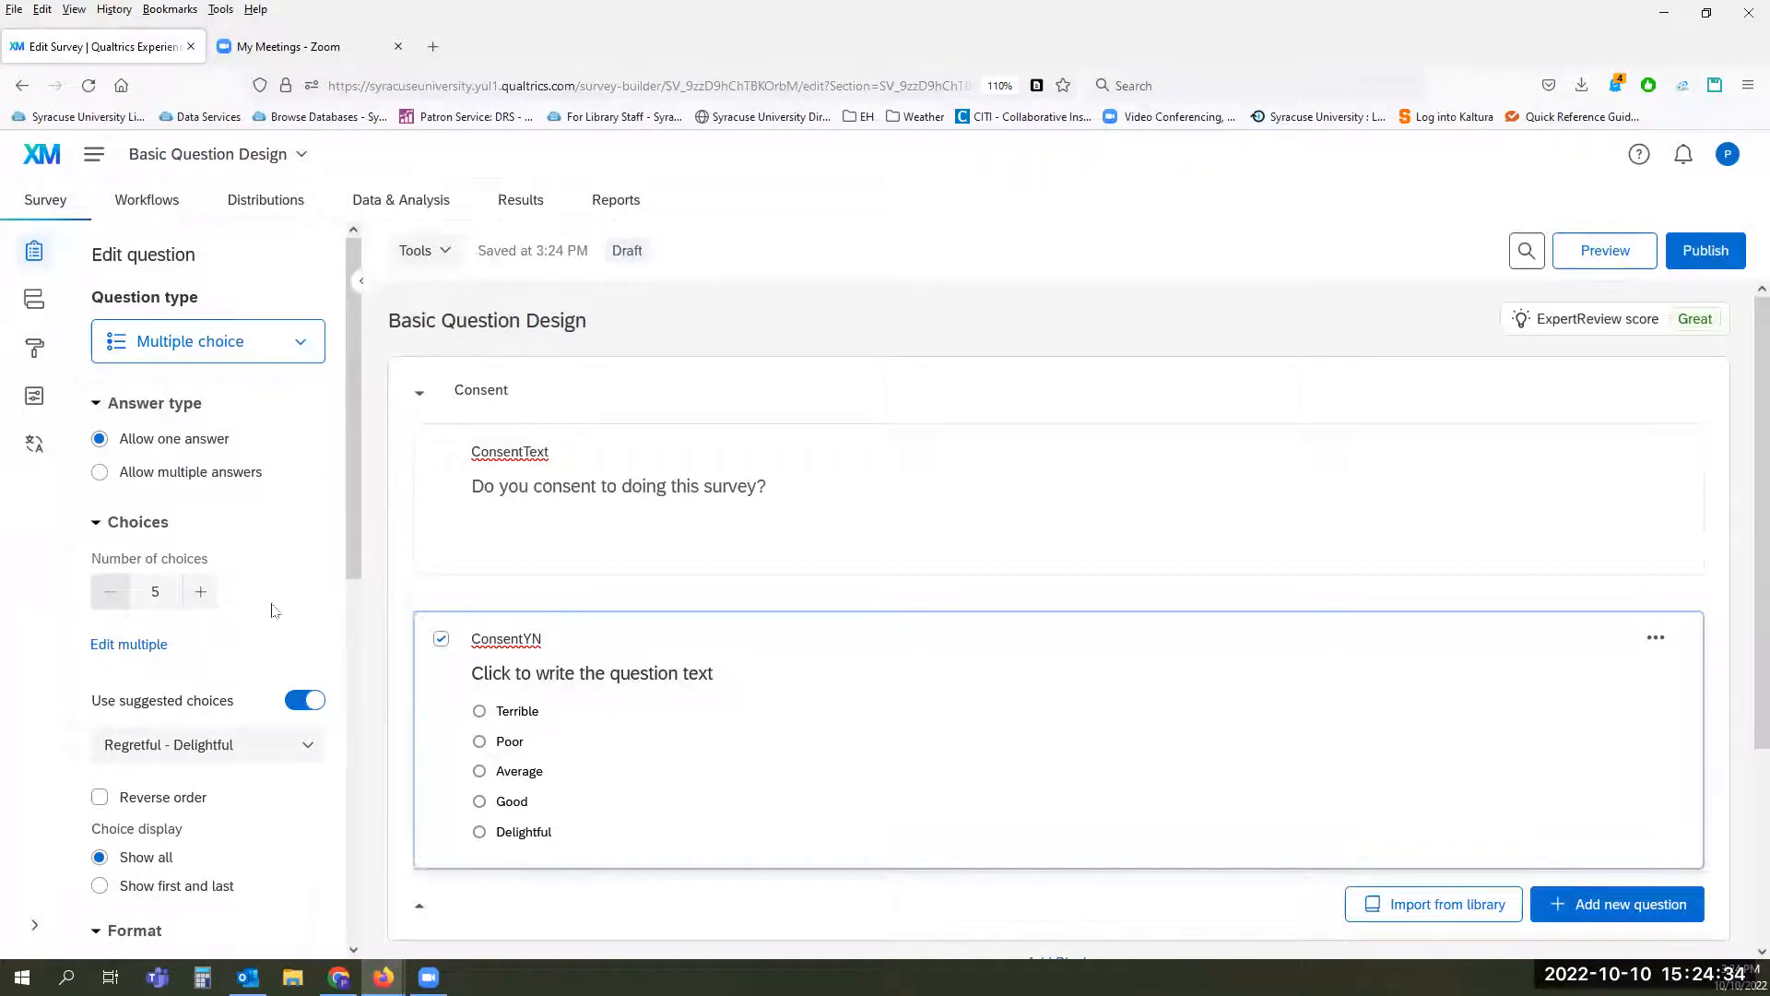
pyautogui.click(265, 755)
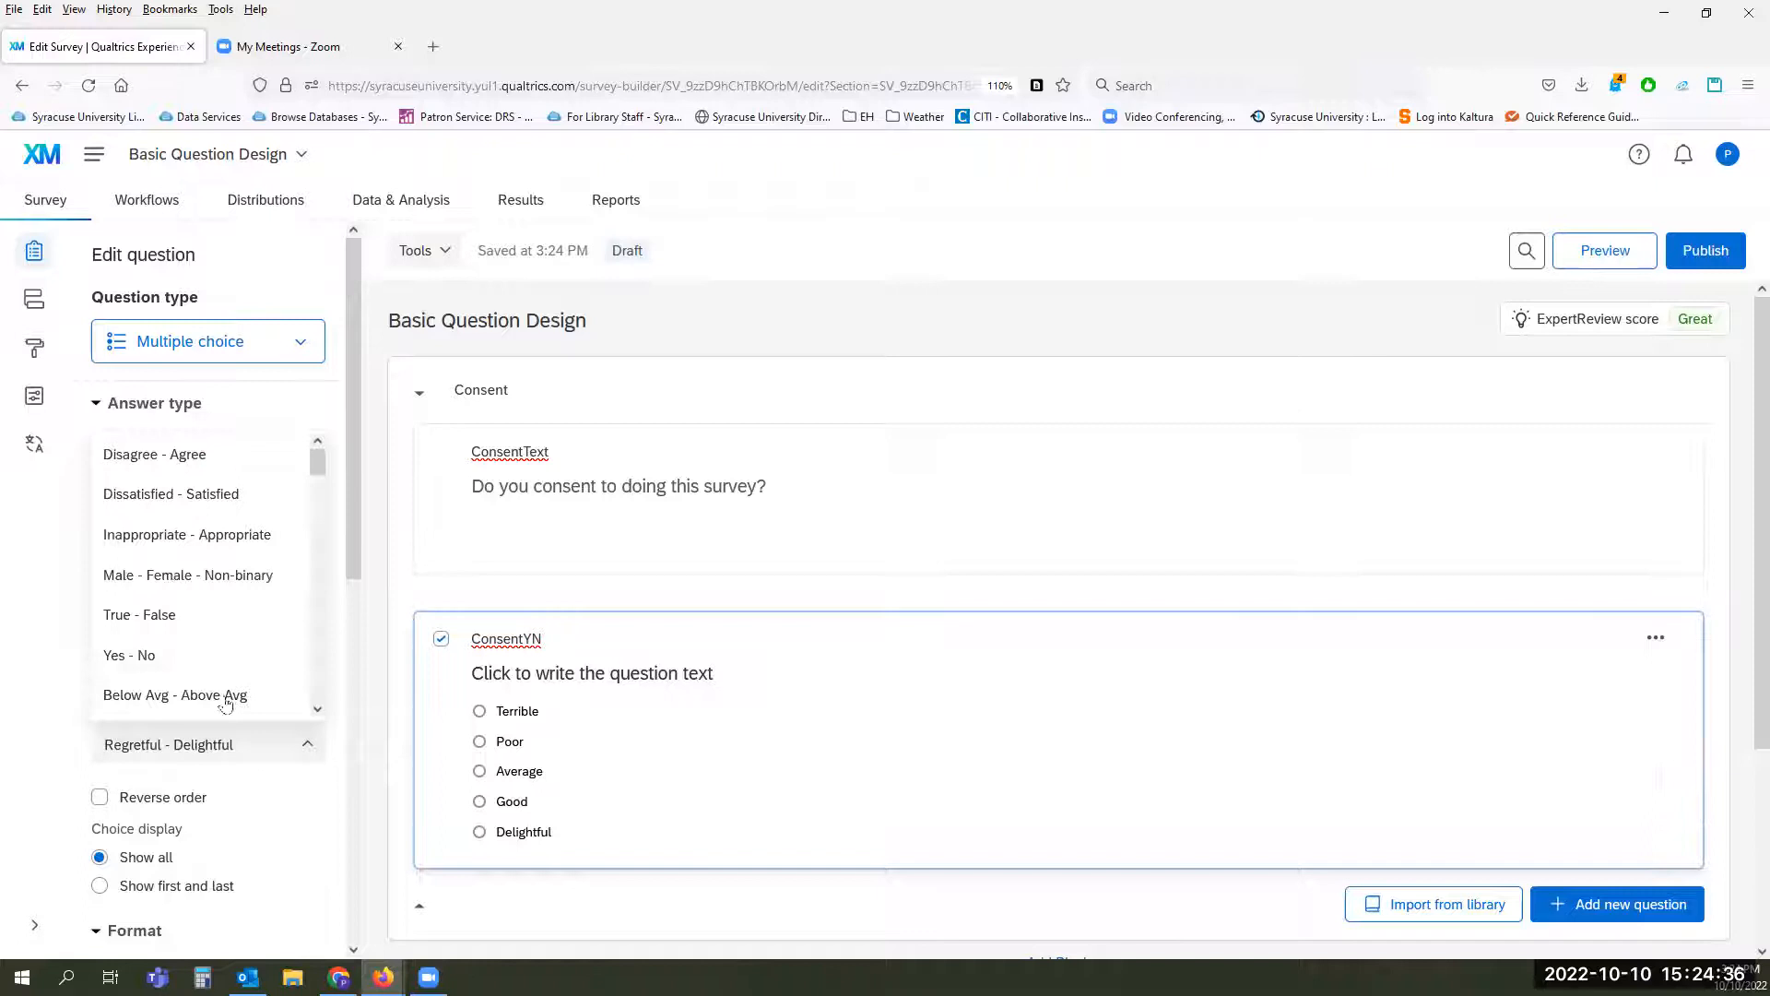
pyautogui.click(181, 657)
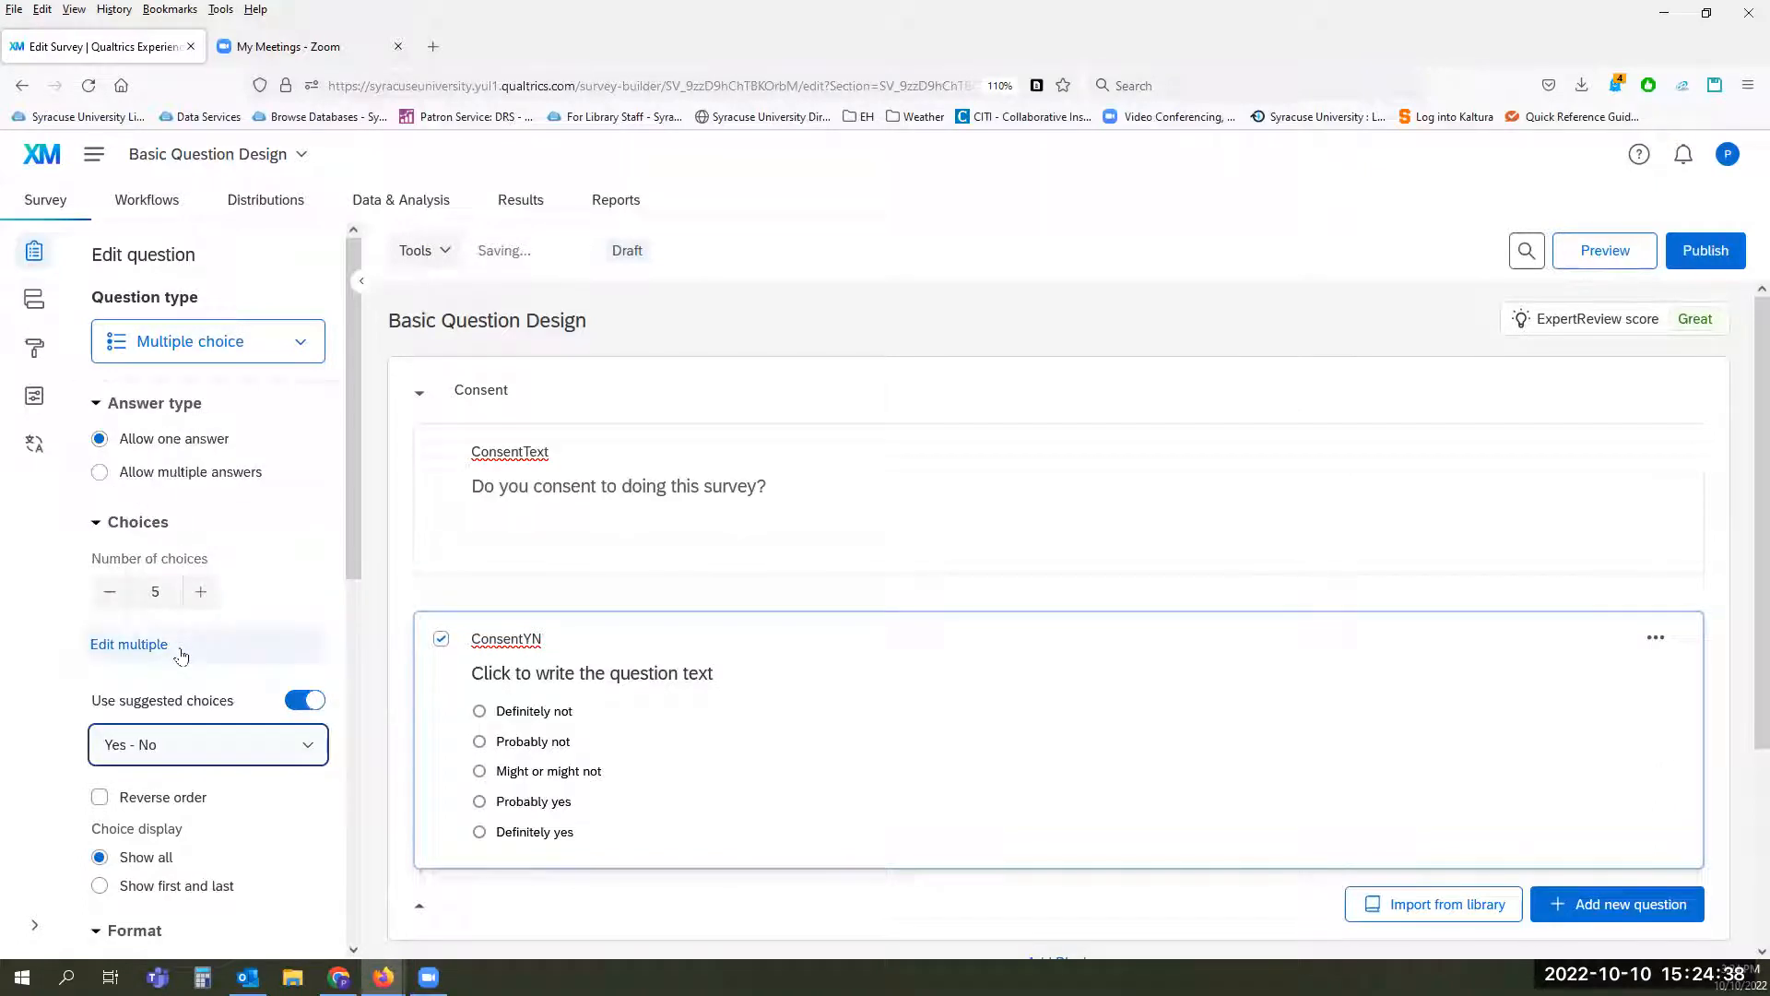
pyautogui.click(113, 593)
pyautogui.click(114, 592)
pyautogui.click(114, 591)
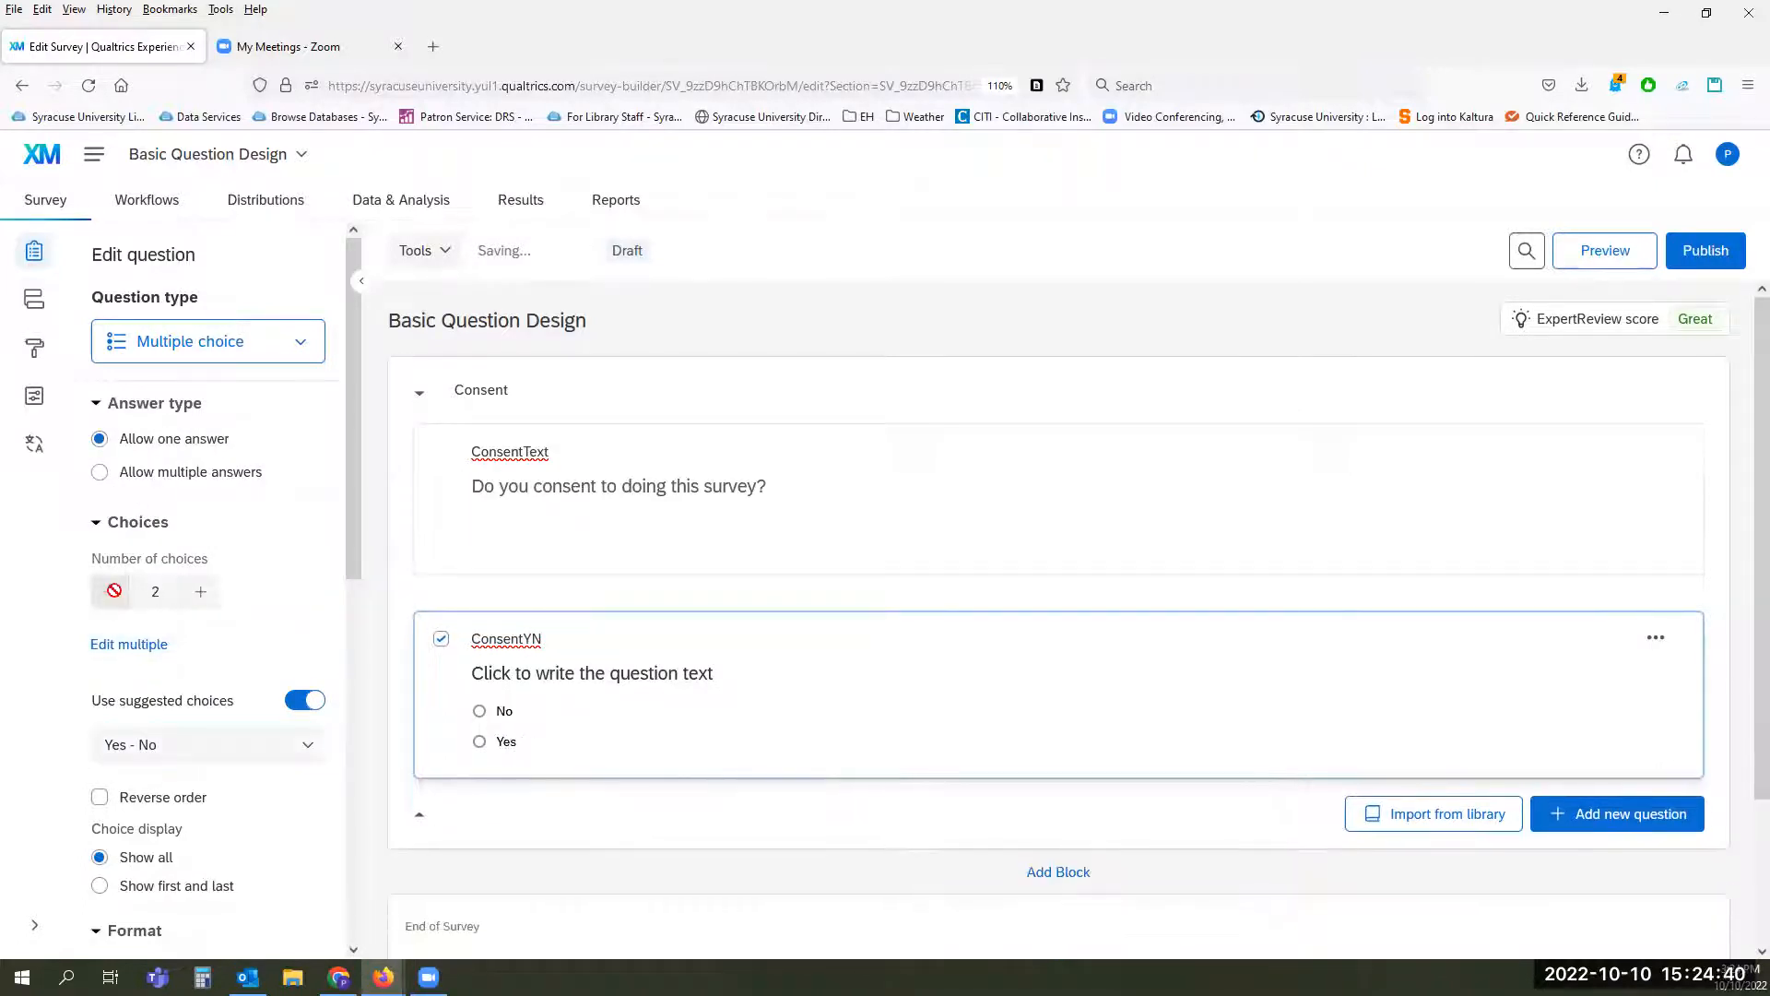
# Step: Set the ConsentYN question text to "Well??"
pyautogui.click(698, 675)
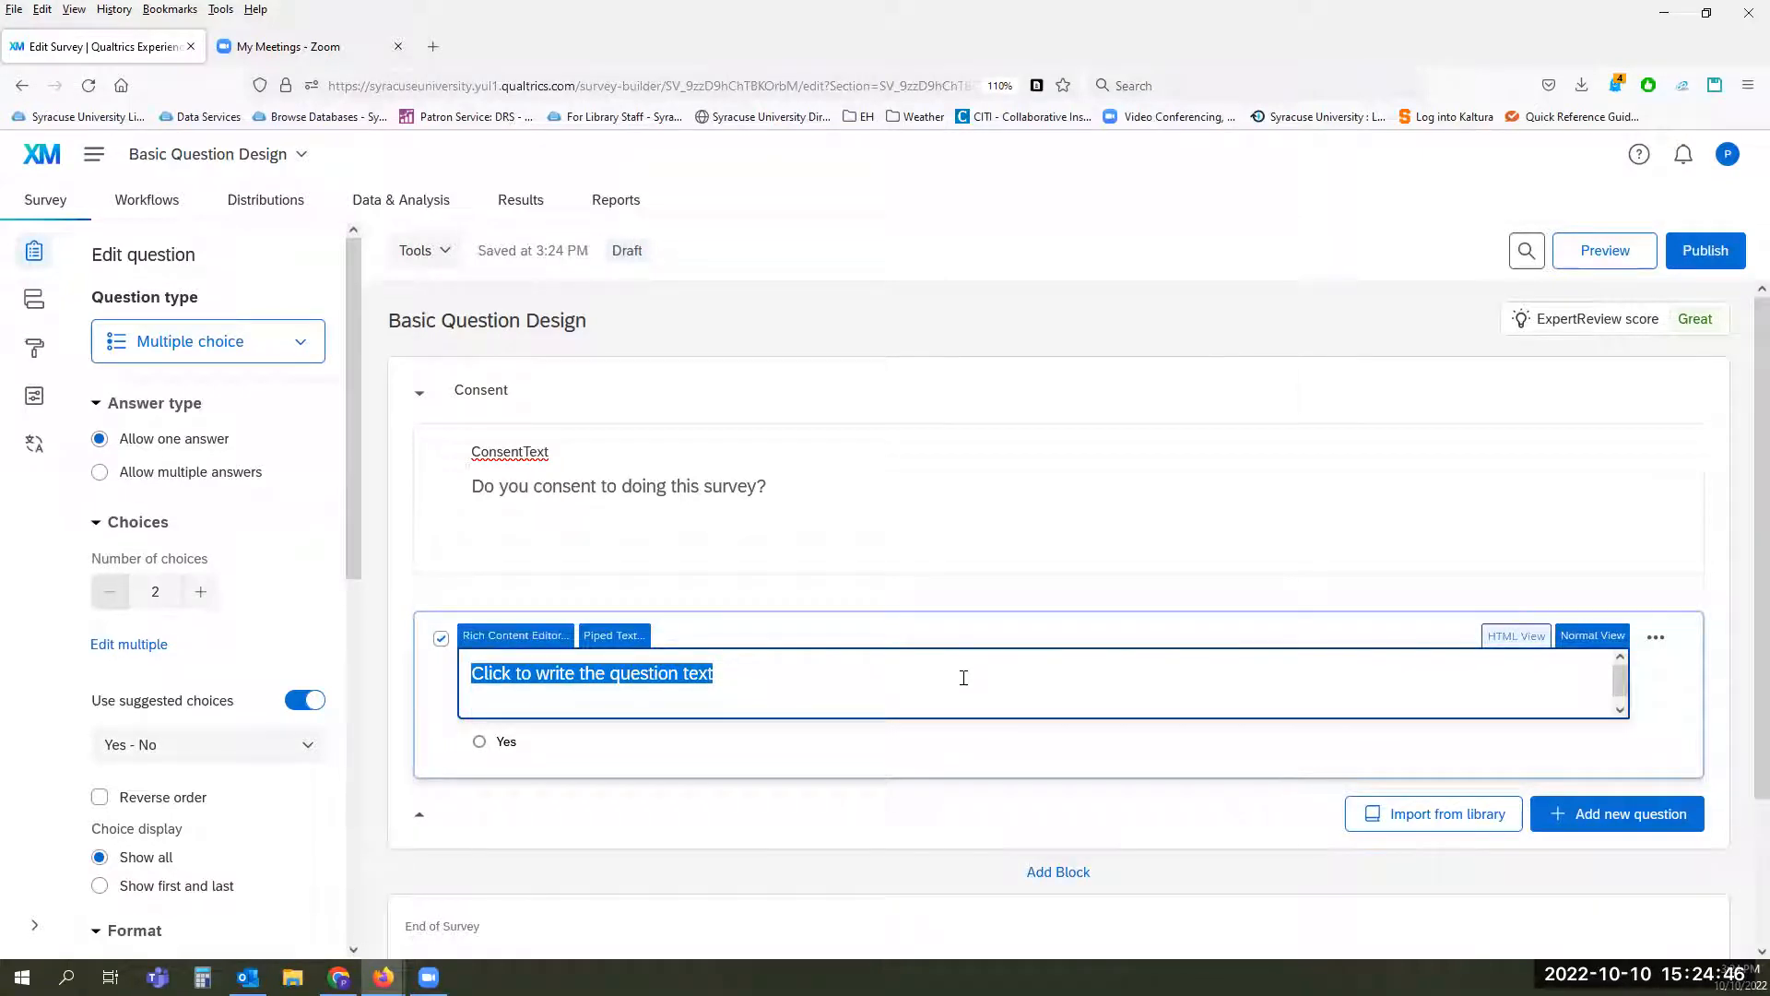
pyautogui.write('We')
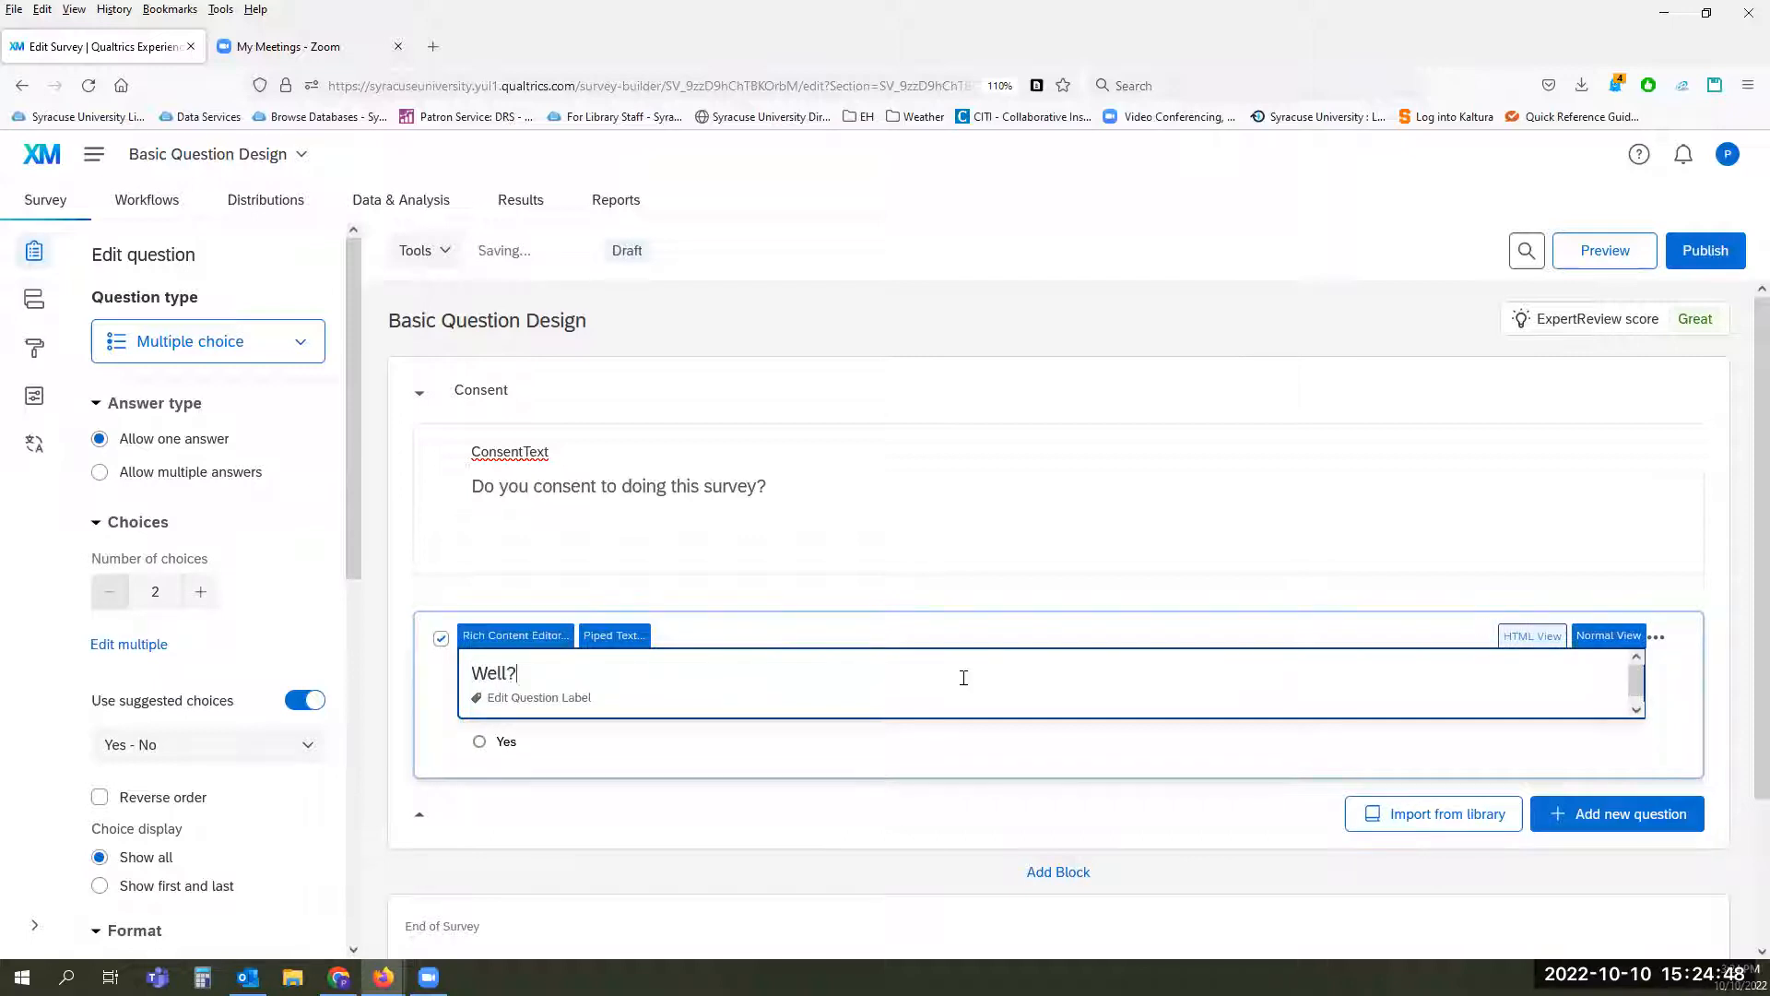
pyautogui.click(1000, 403)
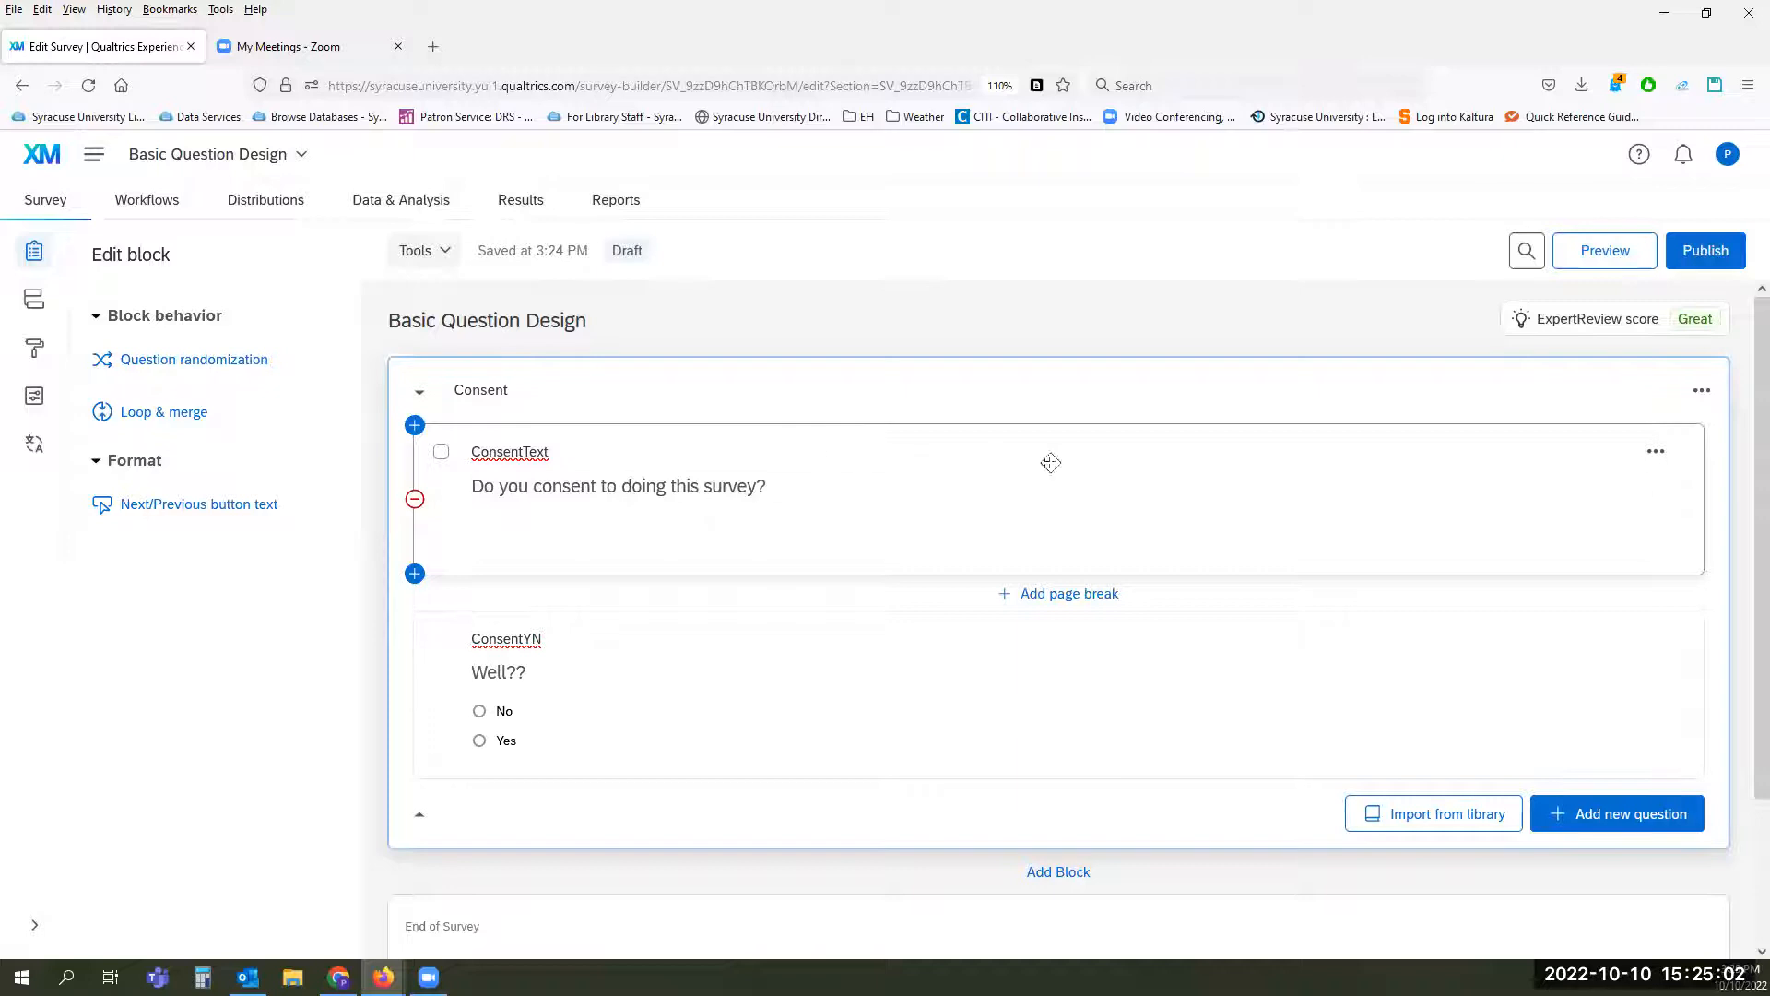
# Step: Add a new block to the survey below the Consent block
pyautogui.click(1004, 495)
pyautogui.click(963, 518)
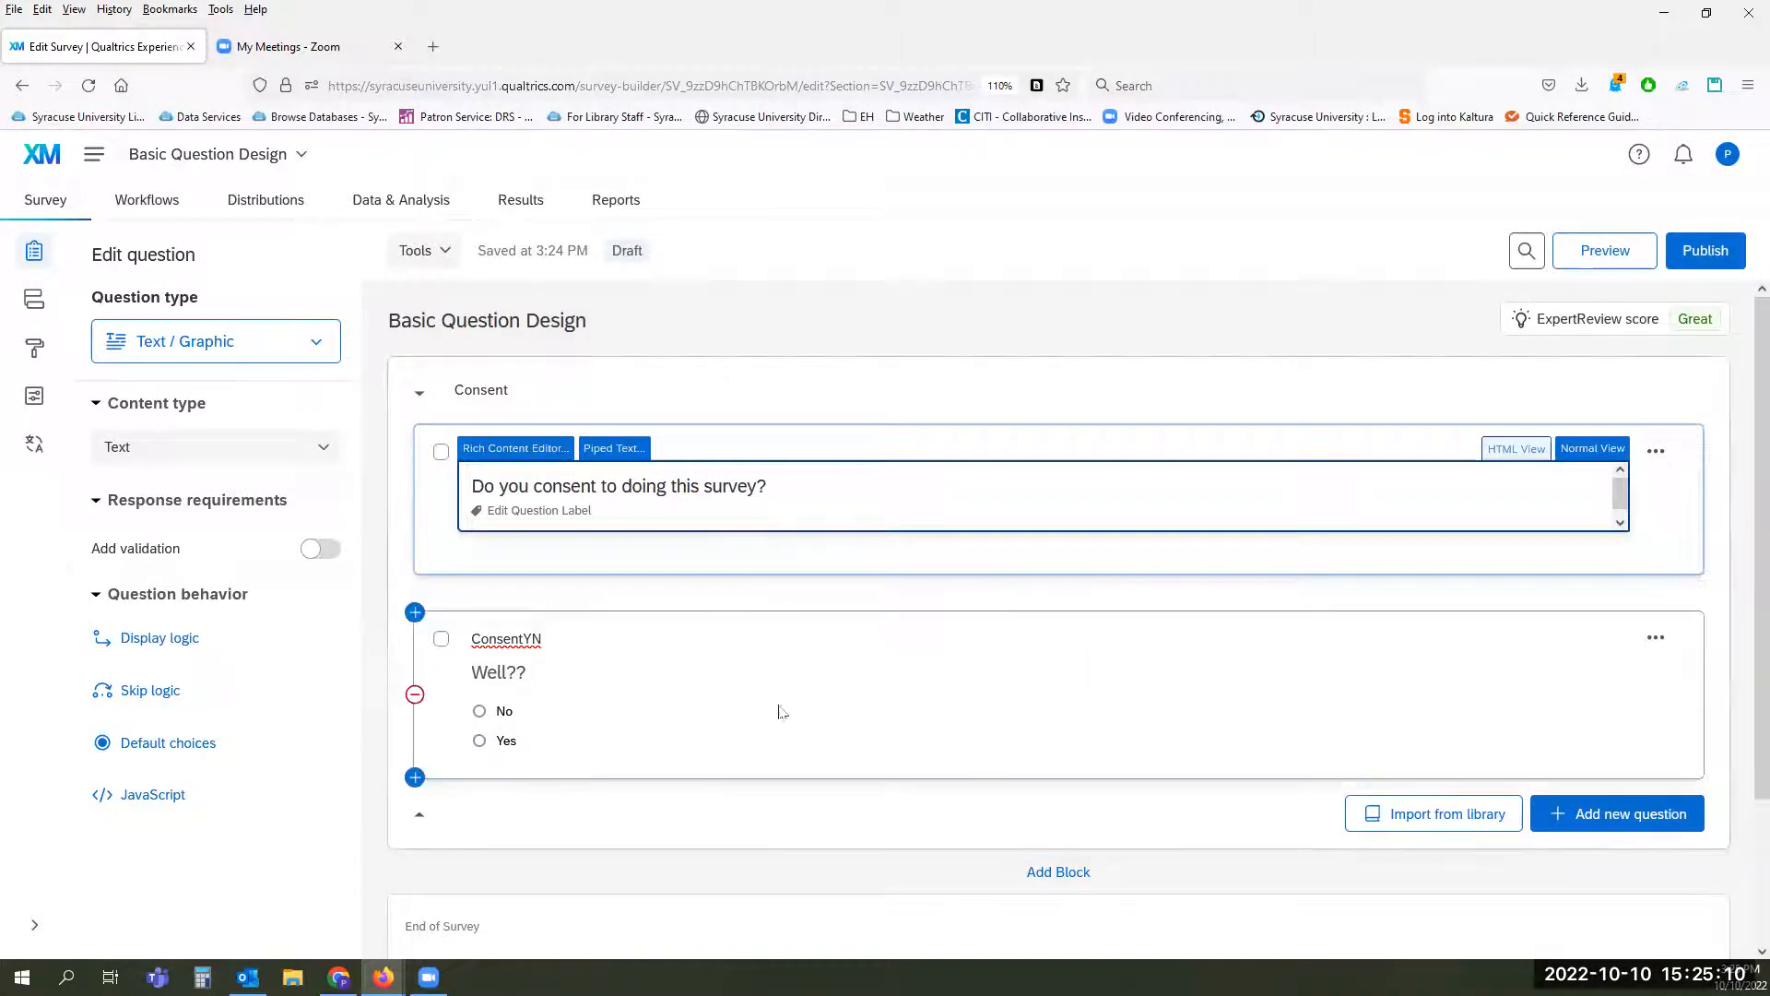
pyautogui.scroll(-2, 1080, 682)
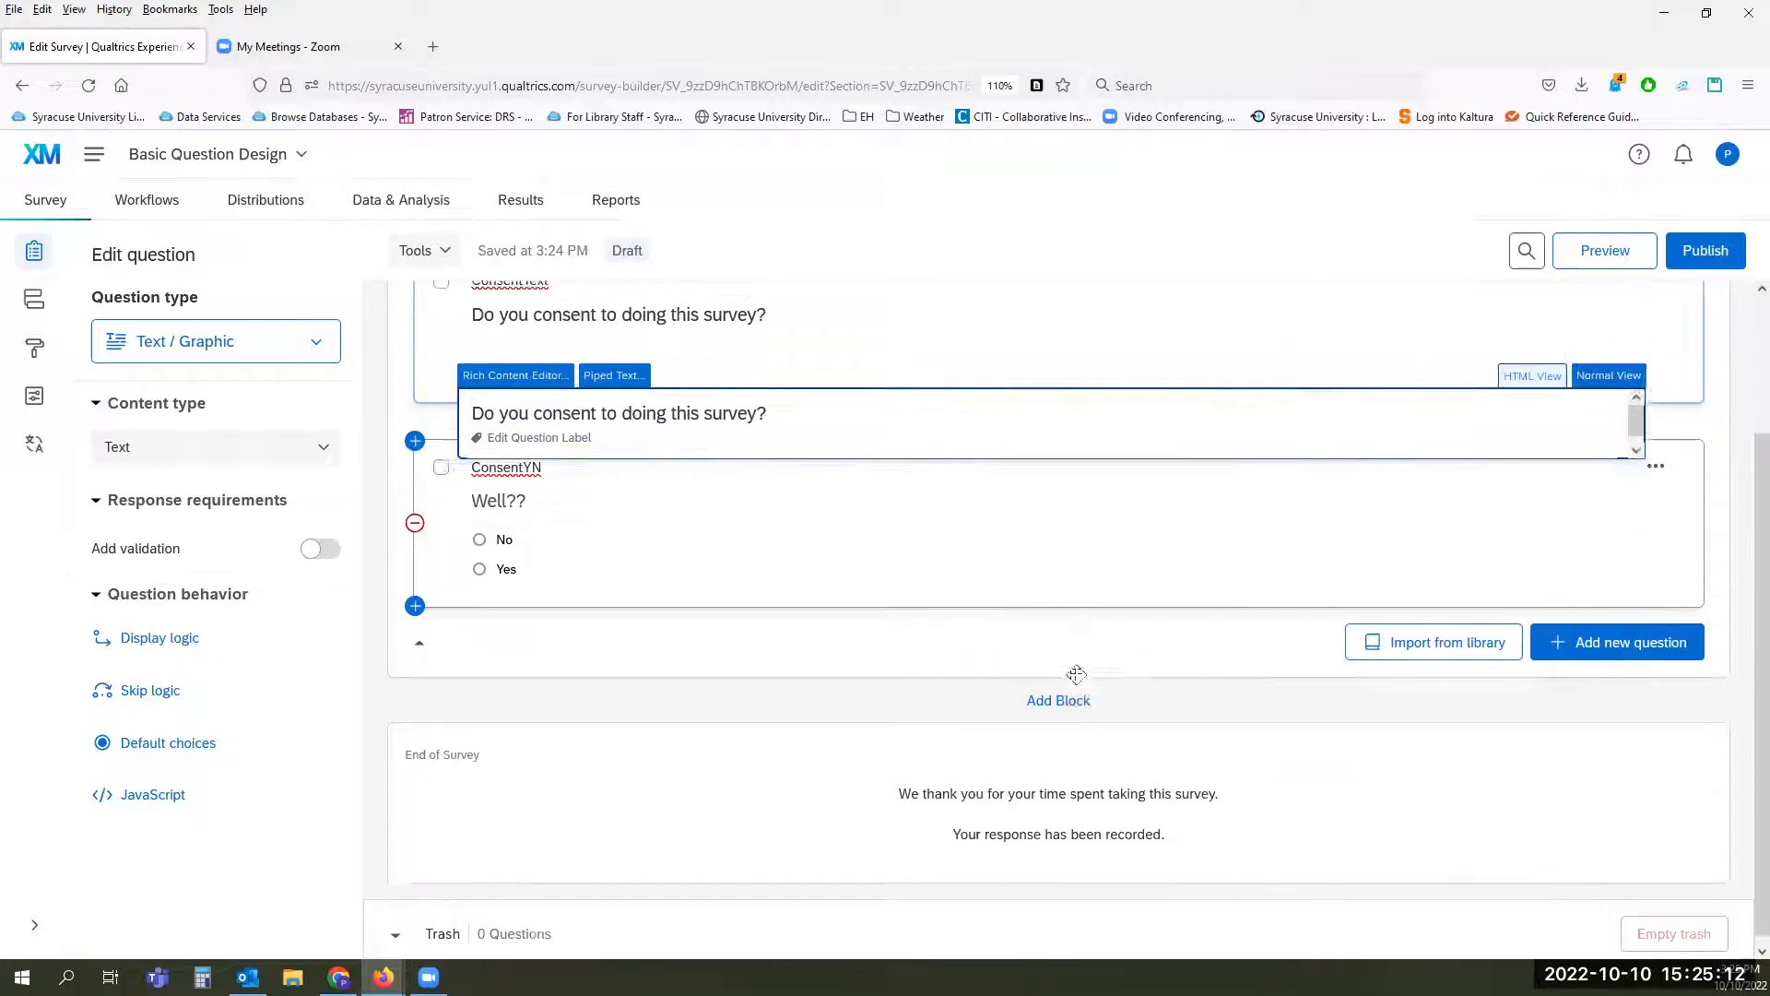
pyautogui.click(1056, 693)
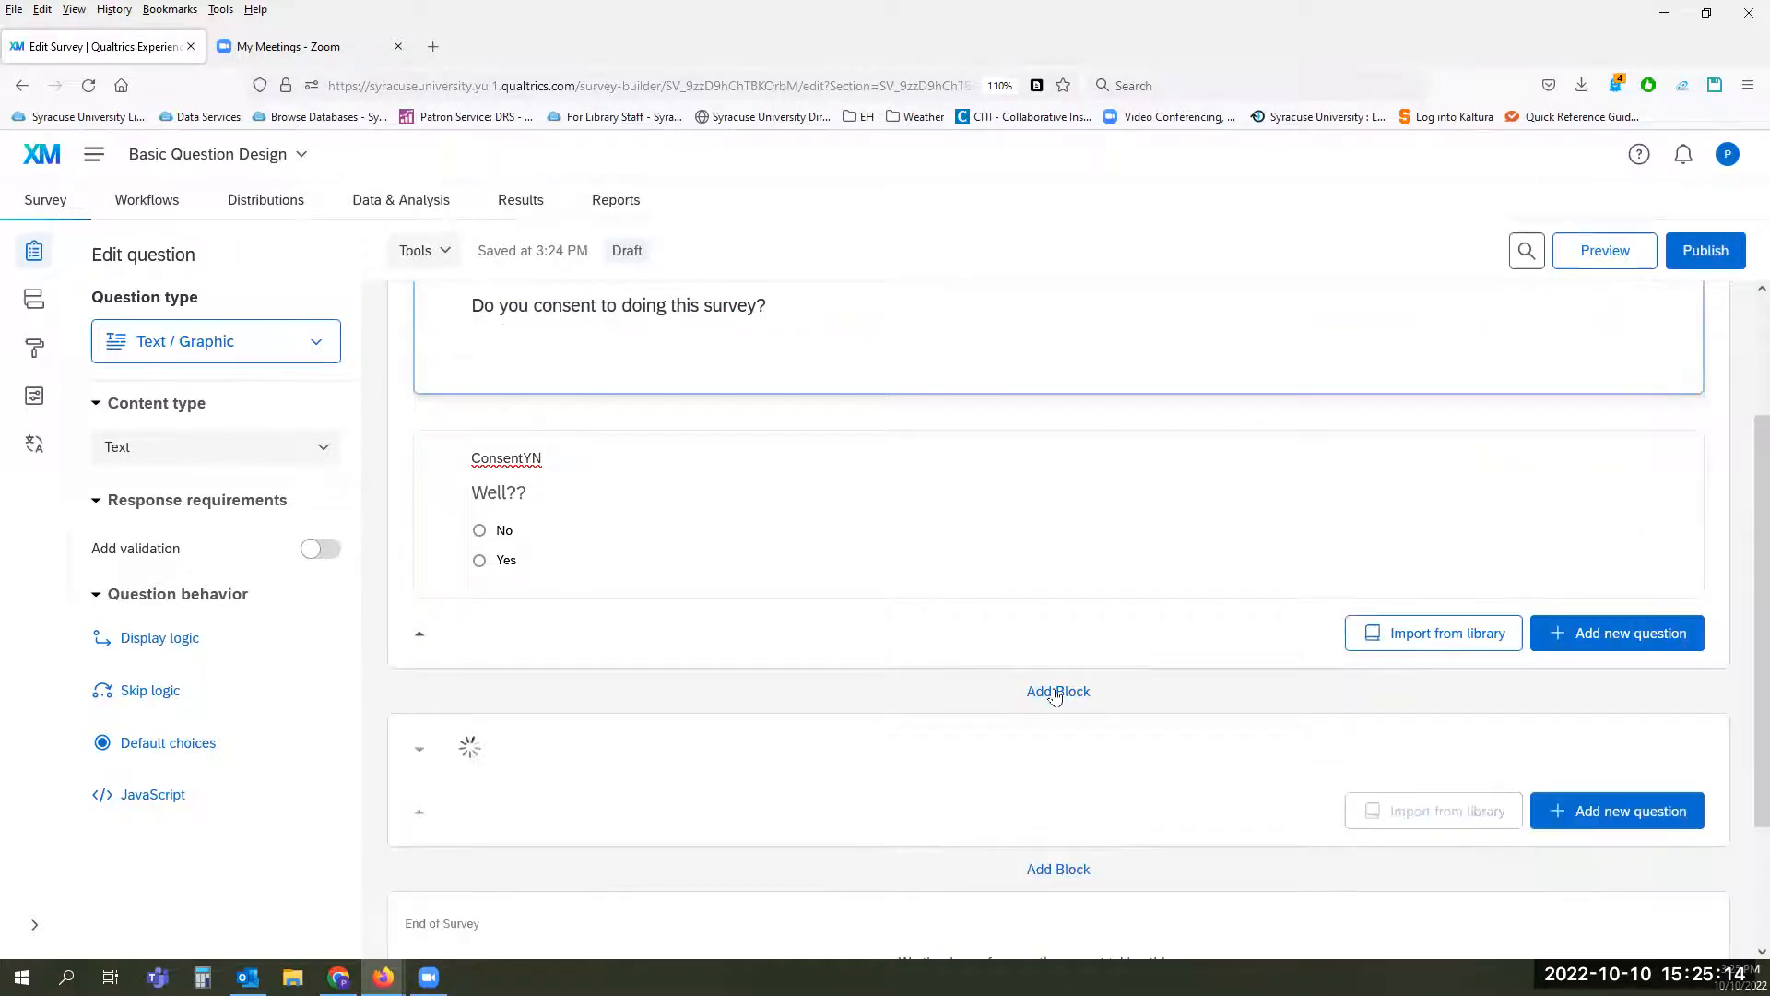
# Step: Name the new block below the Consent block Demographic
pyautogui.click(474, 746)
pyautogui.write('Demographic')
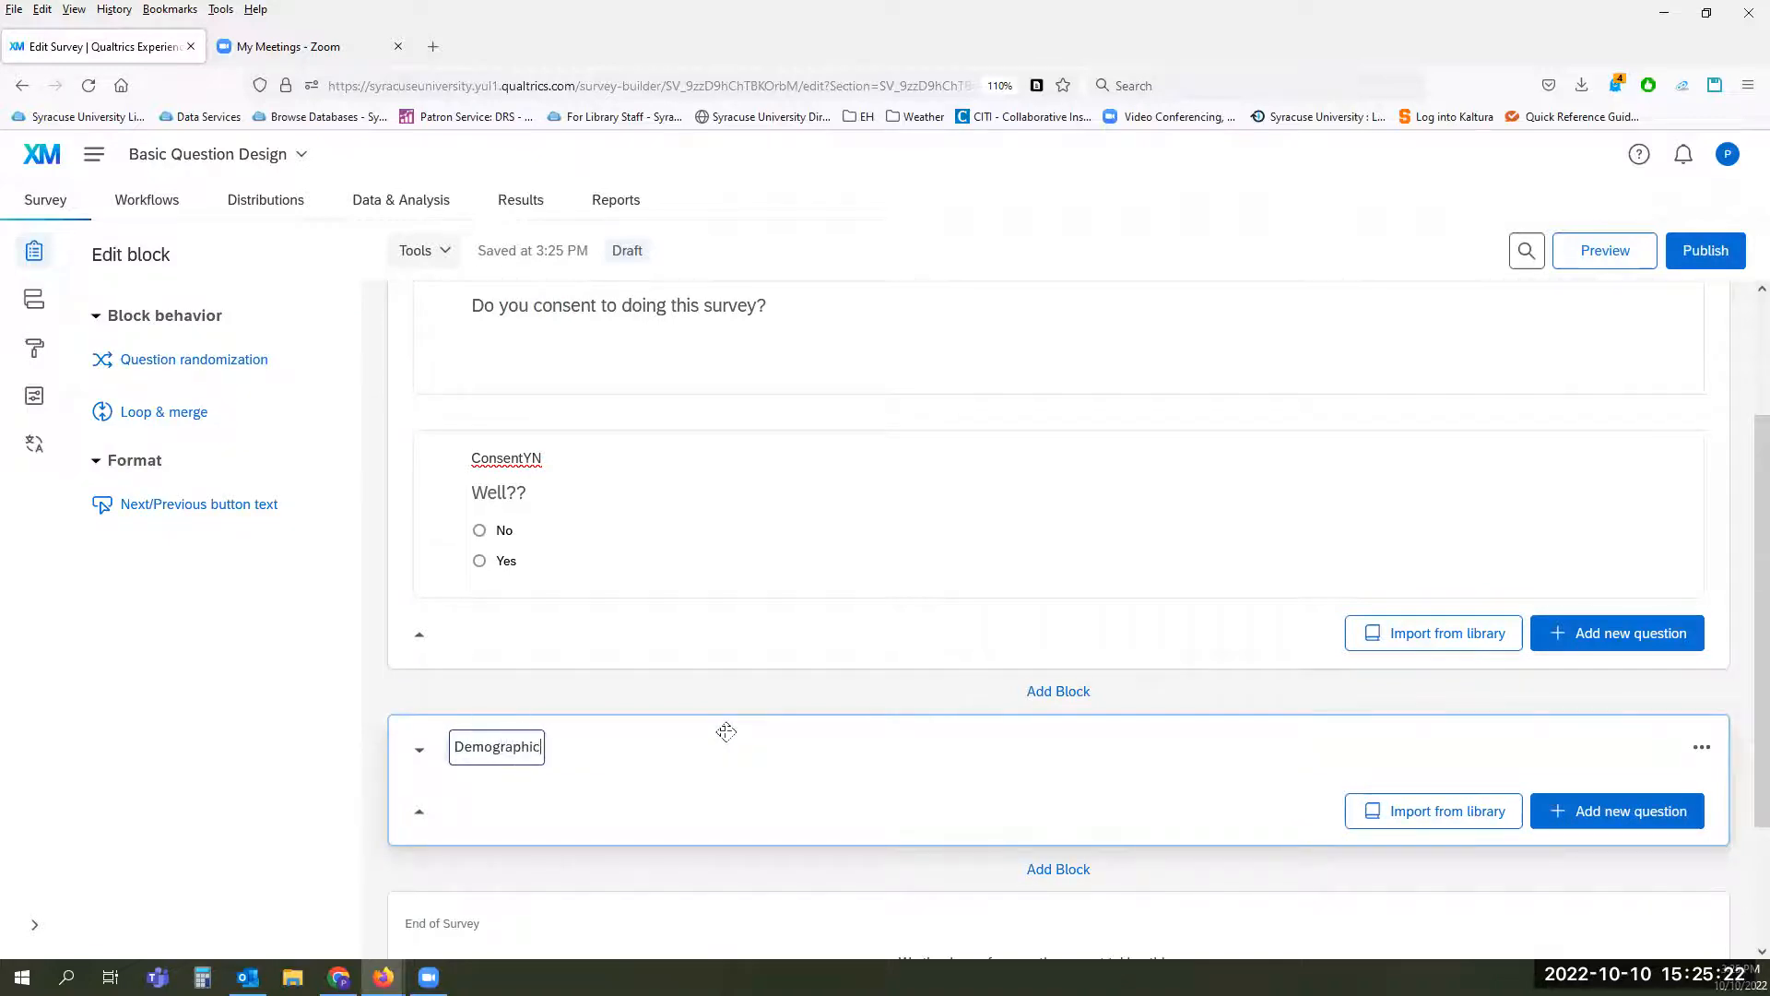
pyautogui.press('Return')
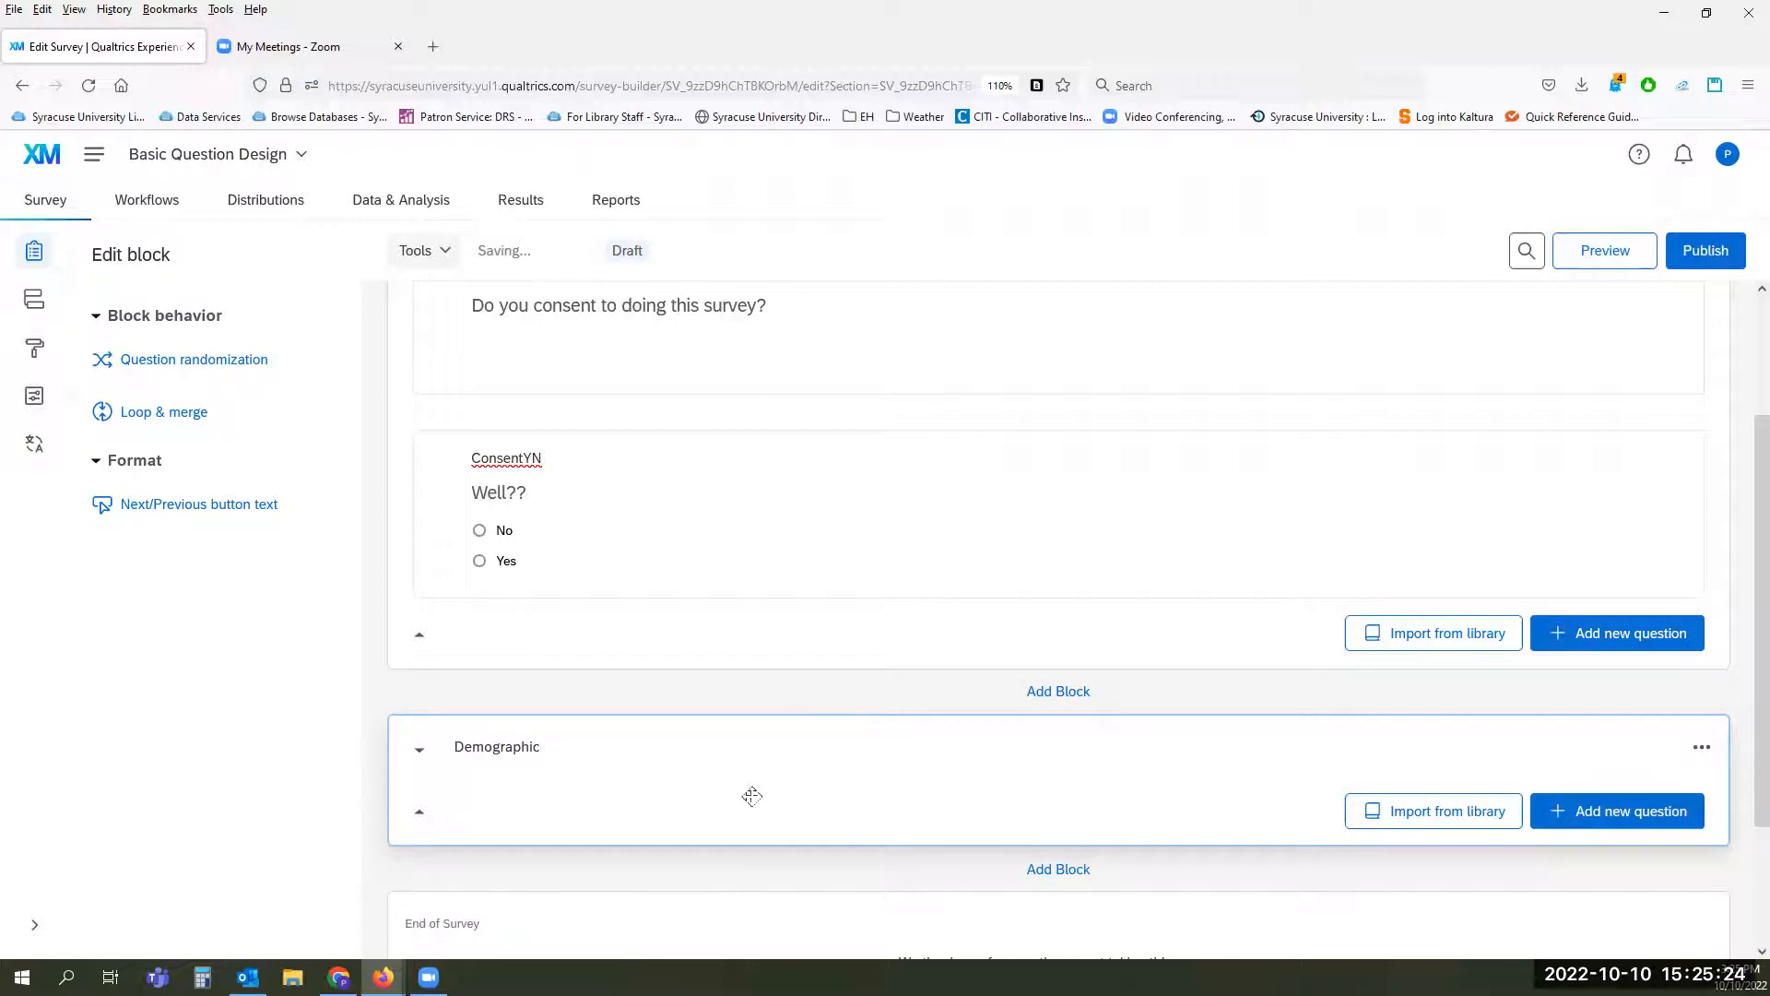
# Step: Add a text entry question to the Demographic block with the text "What city were you born?"
pyautogui.click(1572, 819)
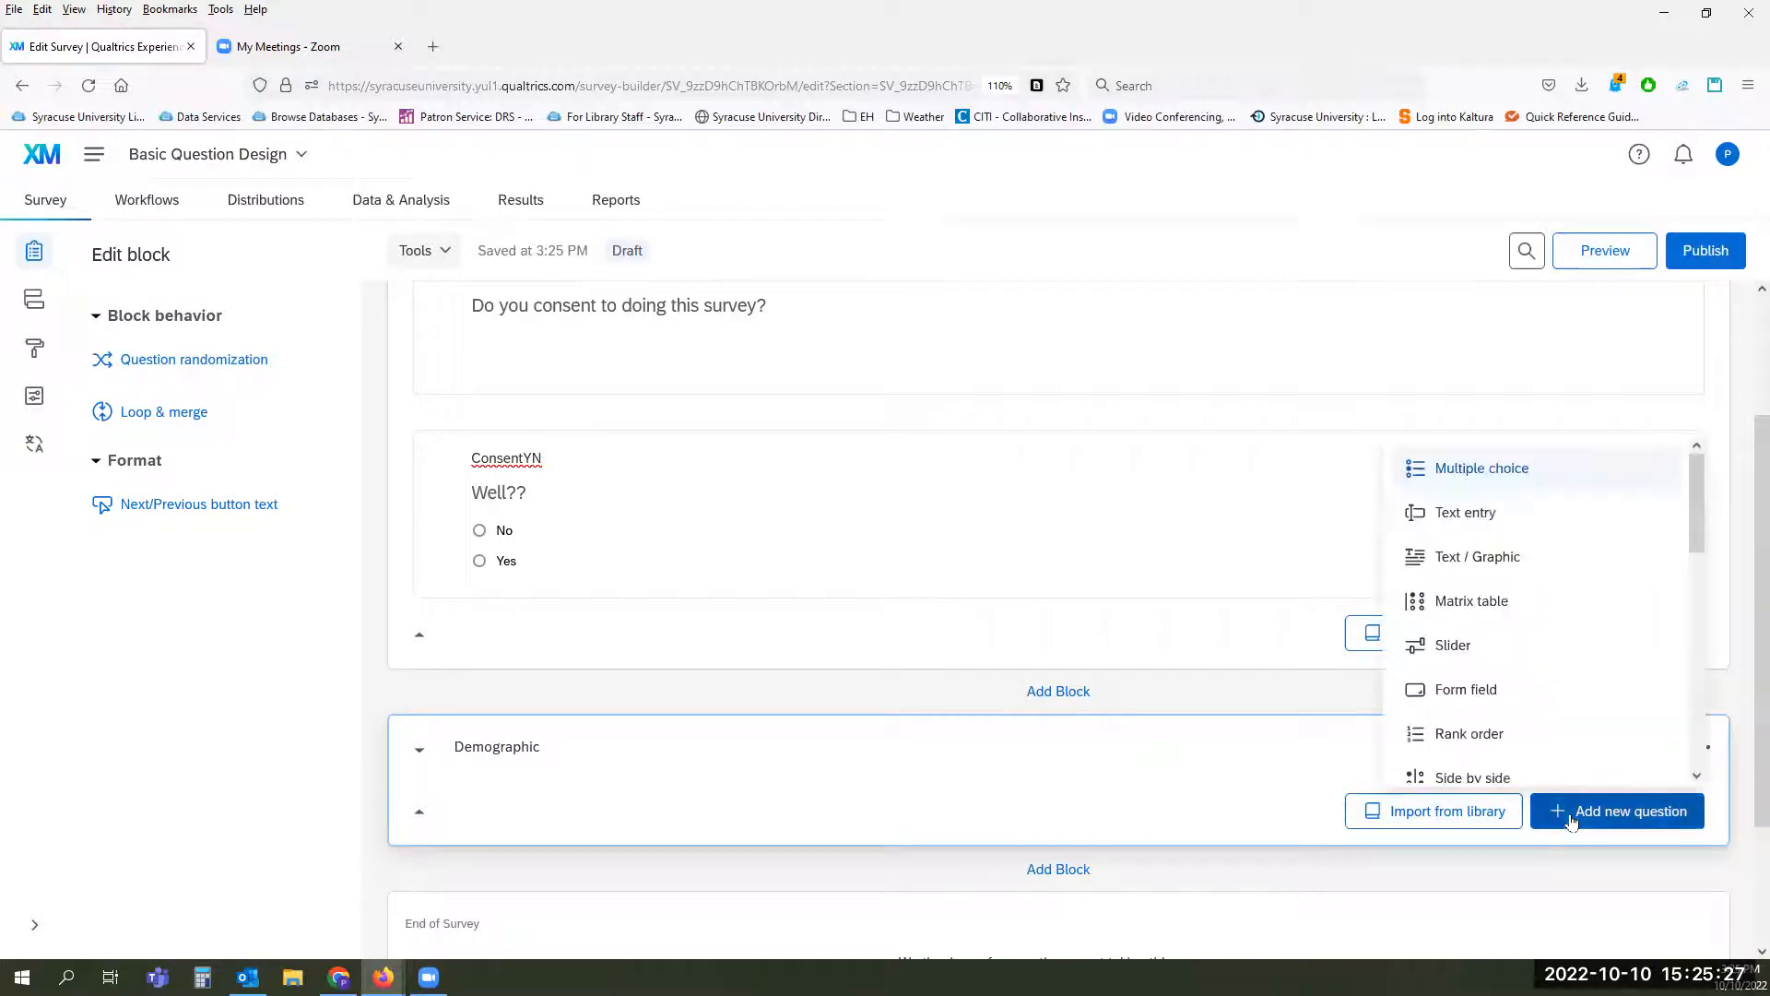
pyautogui.click(1455, 515)
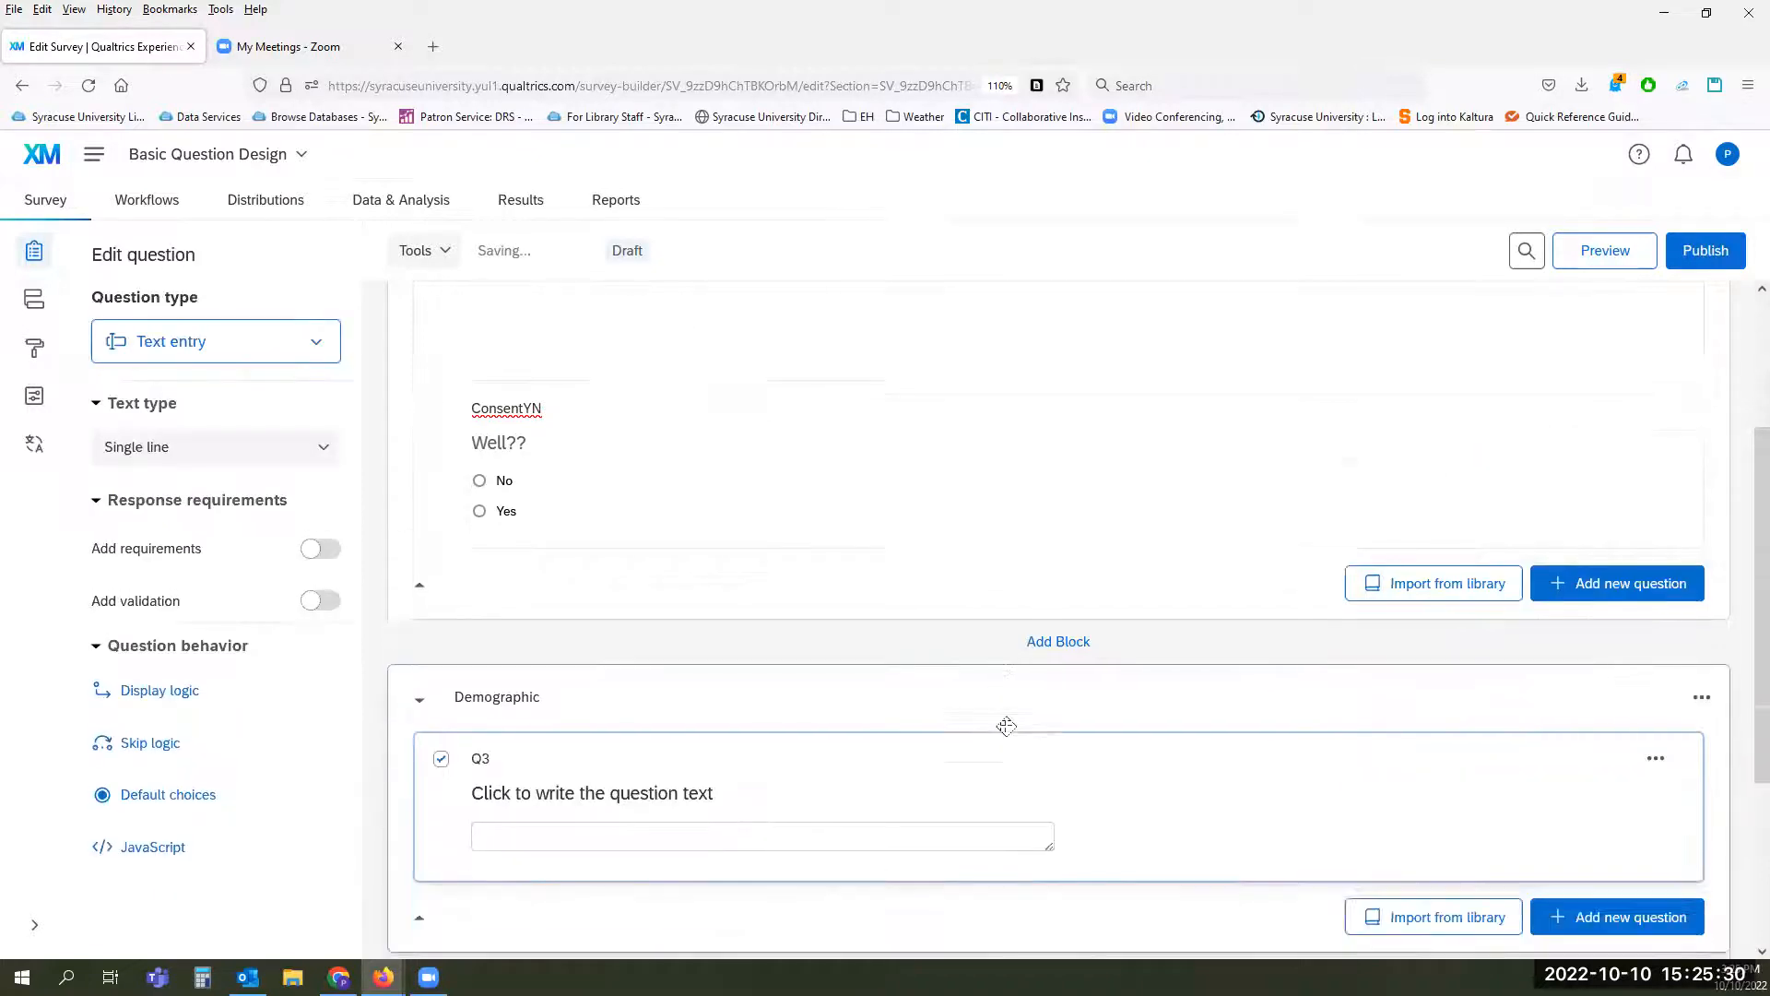
pyautogui.click(672, 562)
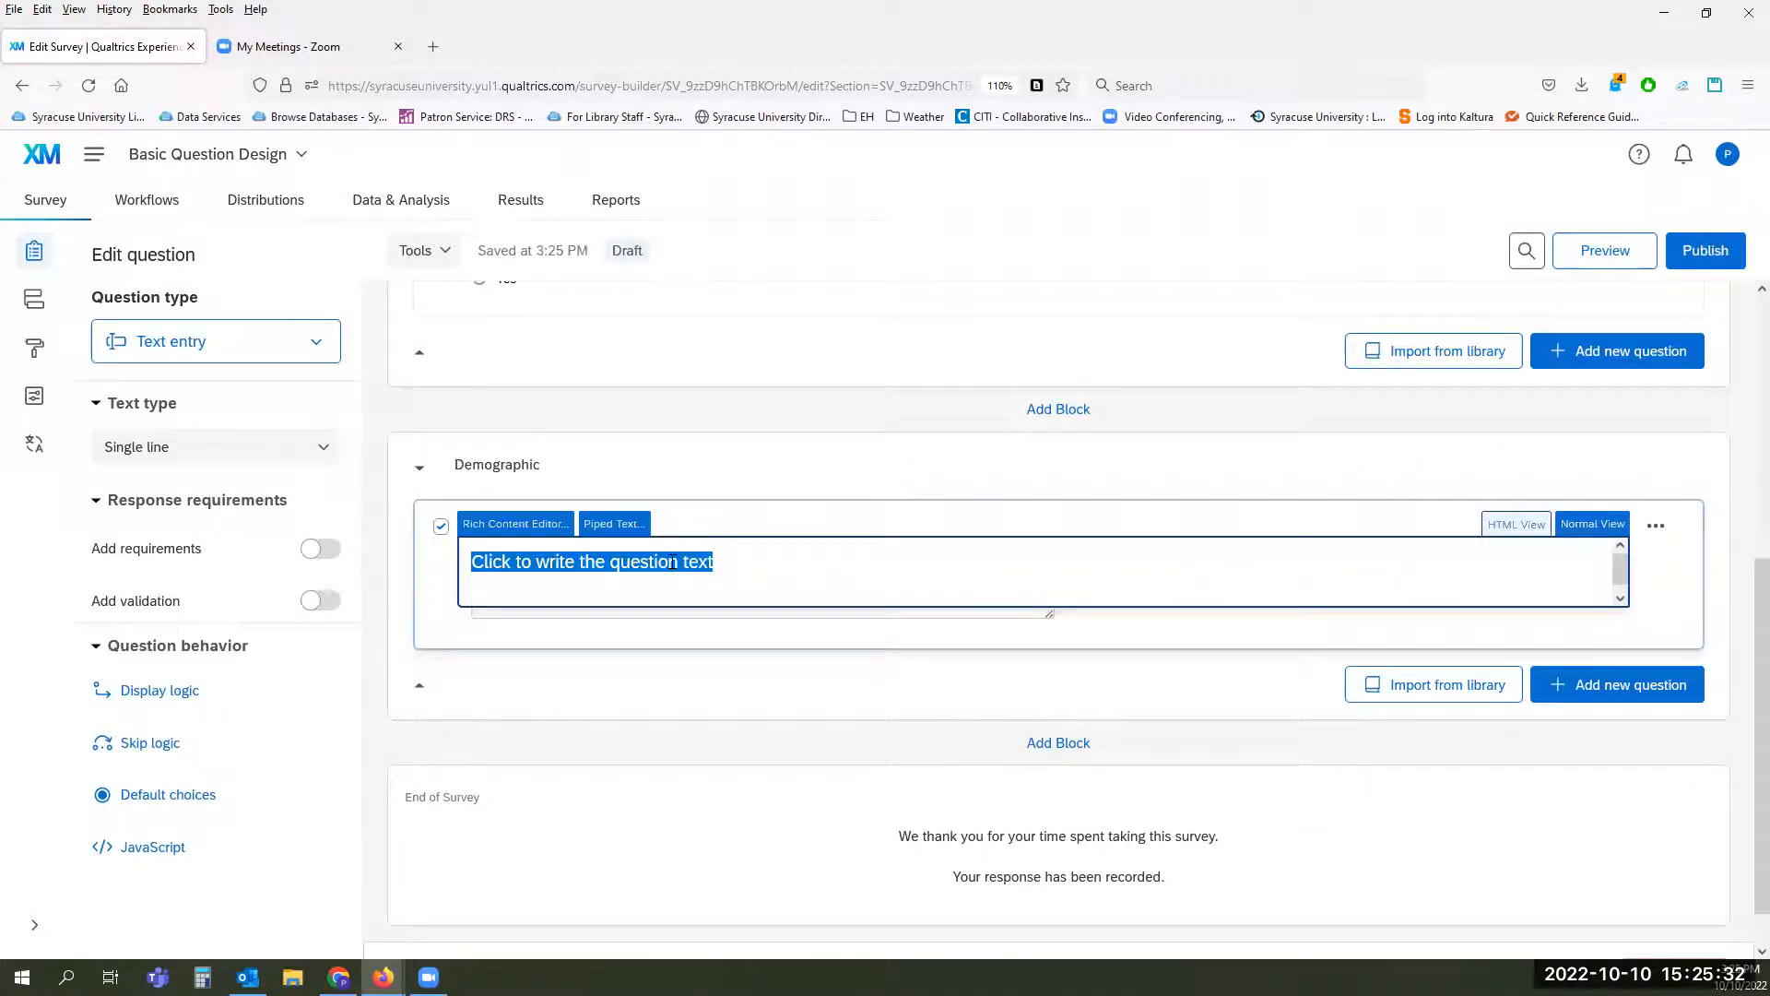
pyautogui.write('What city were')
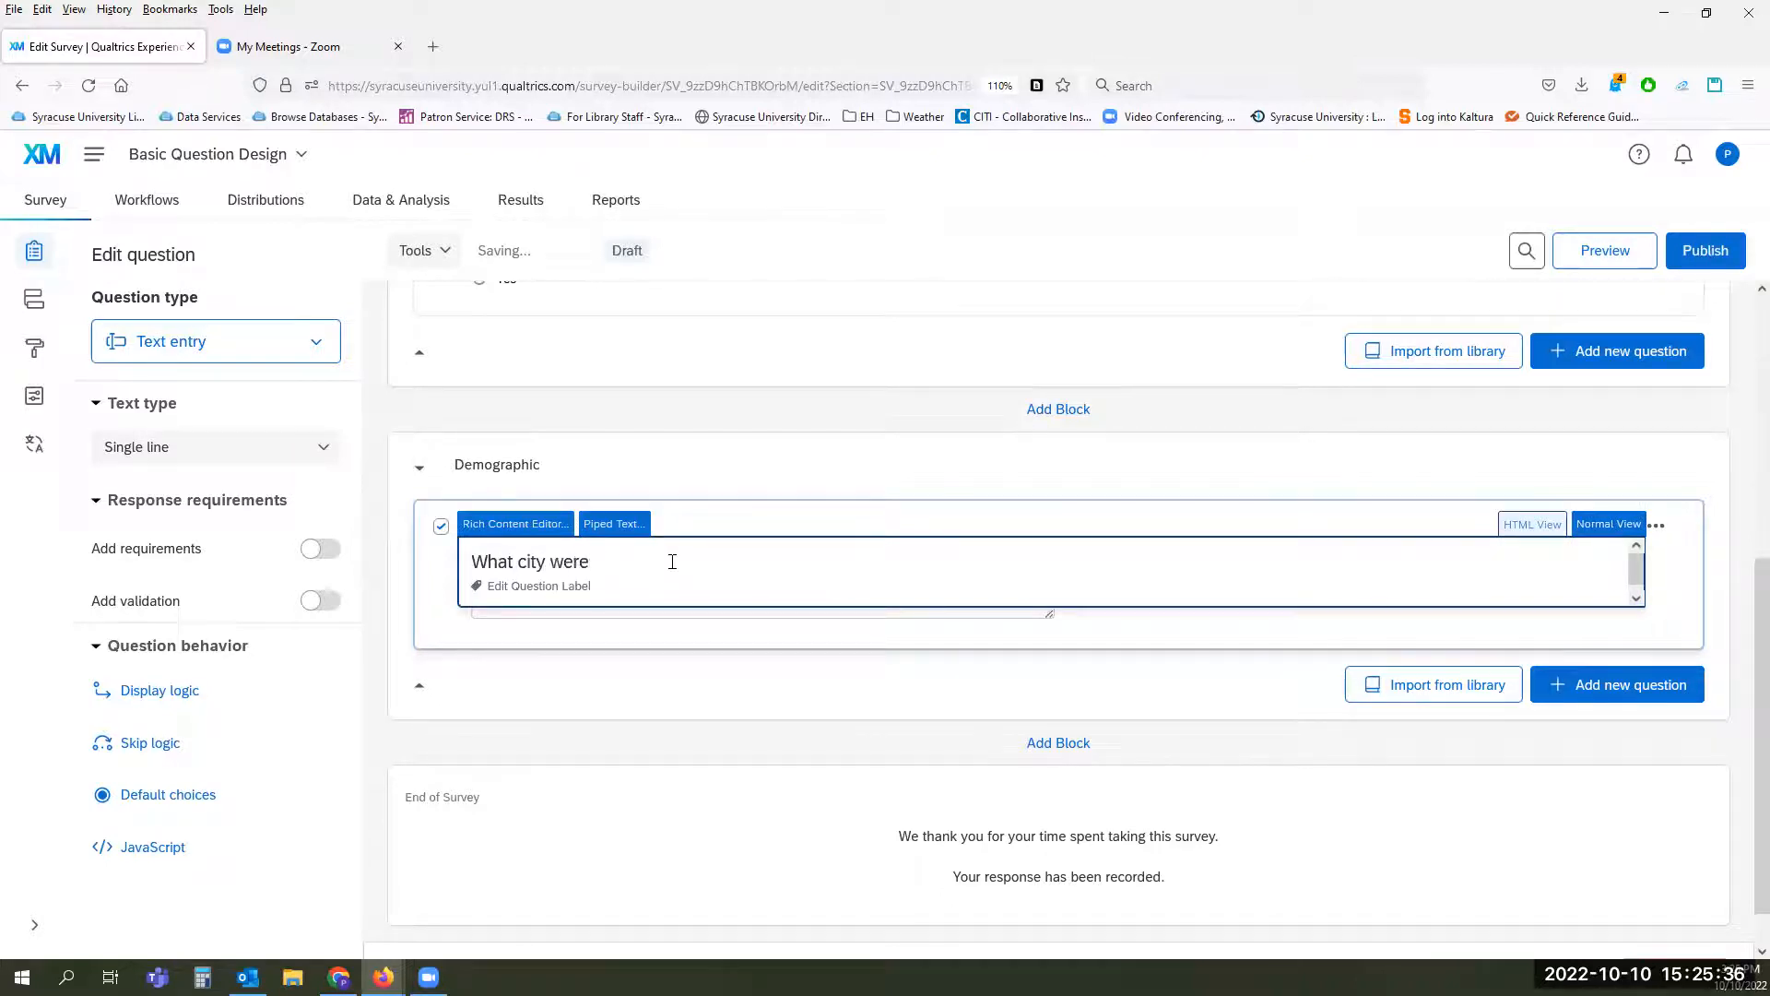
pyautogui.write(' you born?')
pyautogui.click(776, 516)
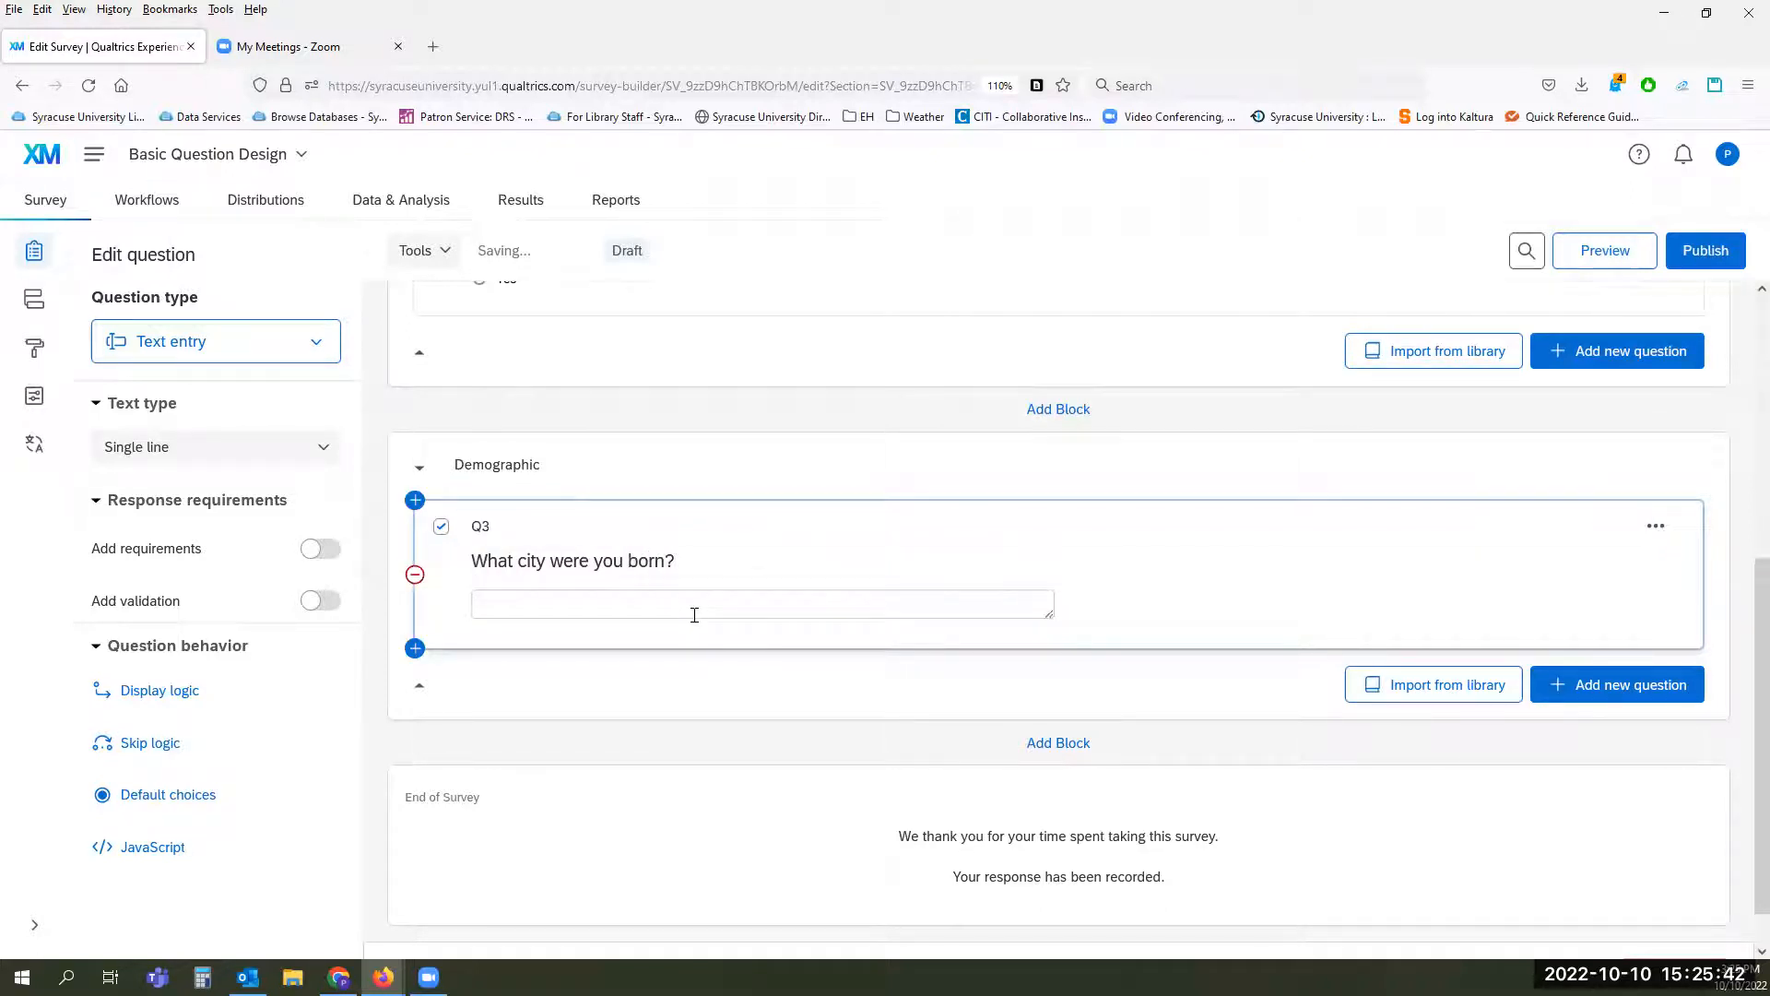
# Step: Add a multiple choice question below it in the Demographic block with the text "How much did you like that city?"
pyautogui.click(1613, 698)
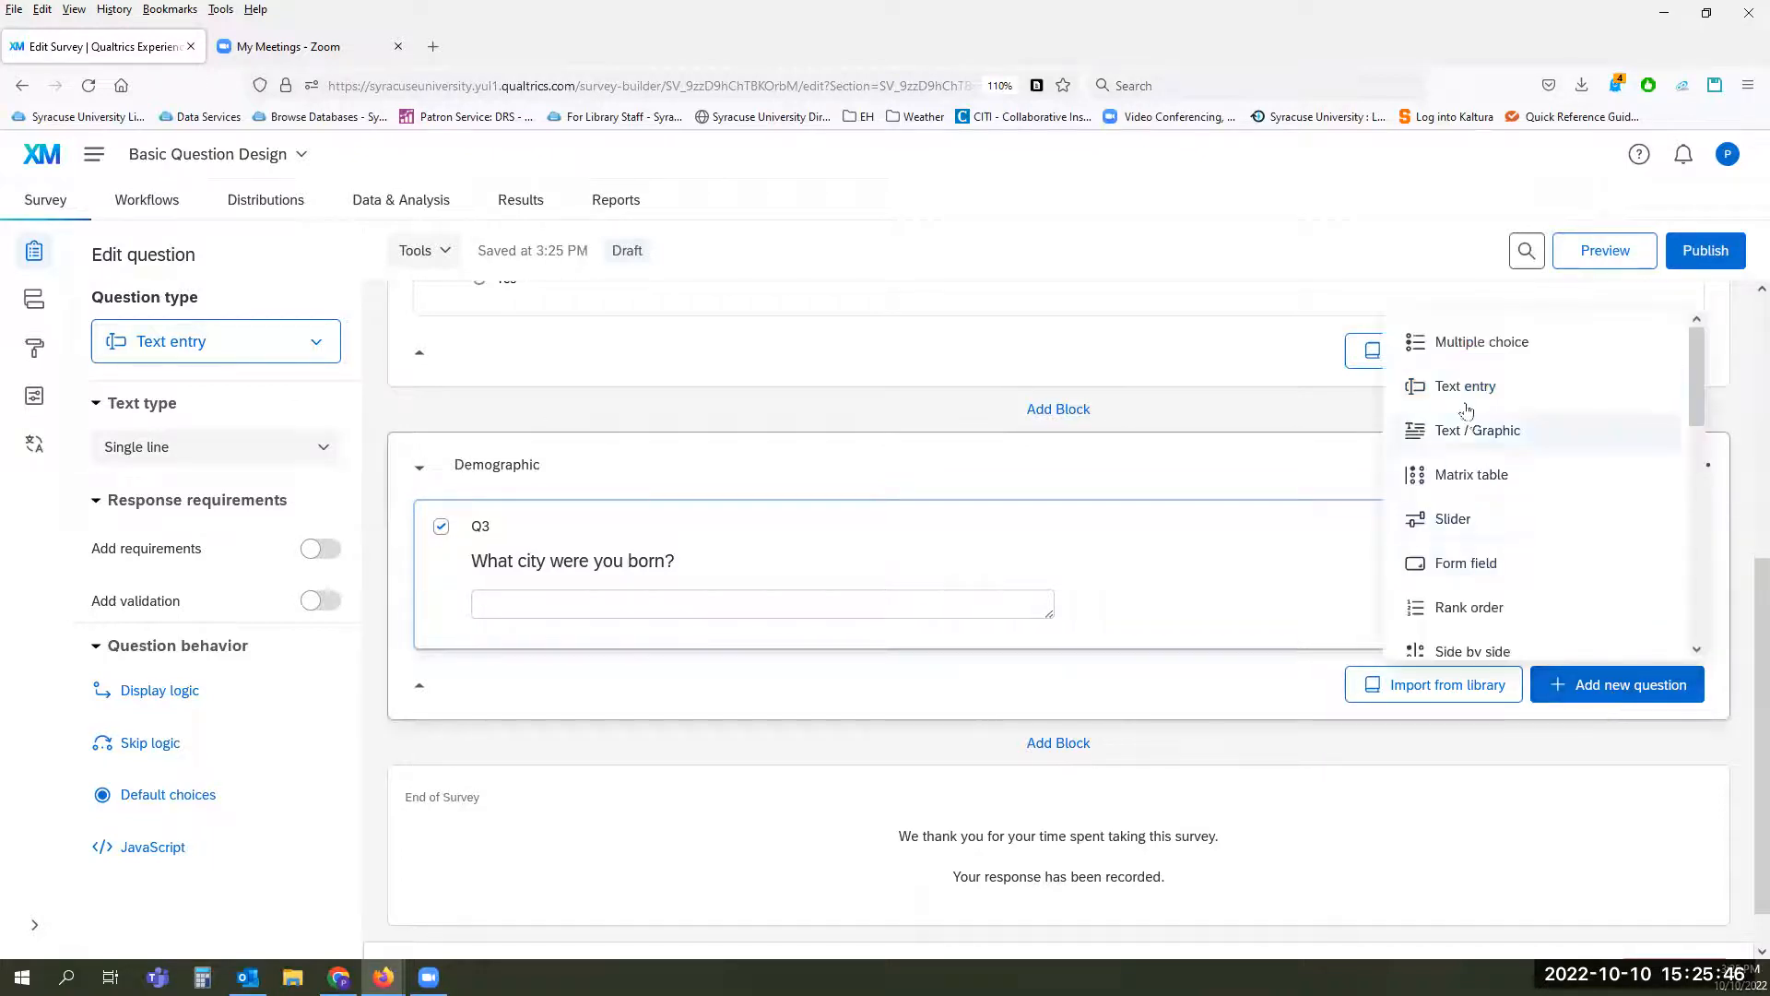
pyautogui.click(1458, 345)
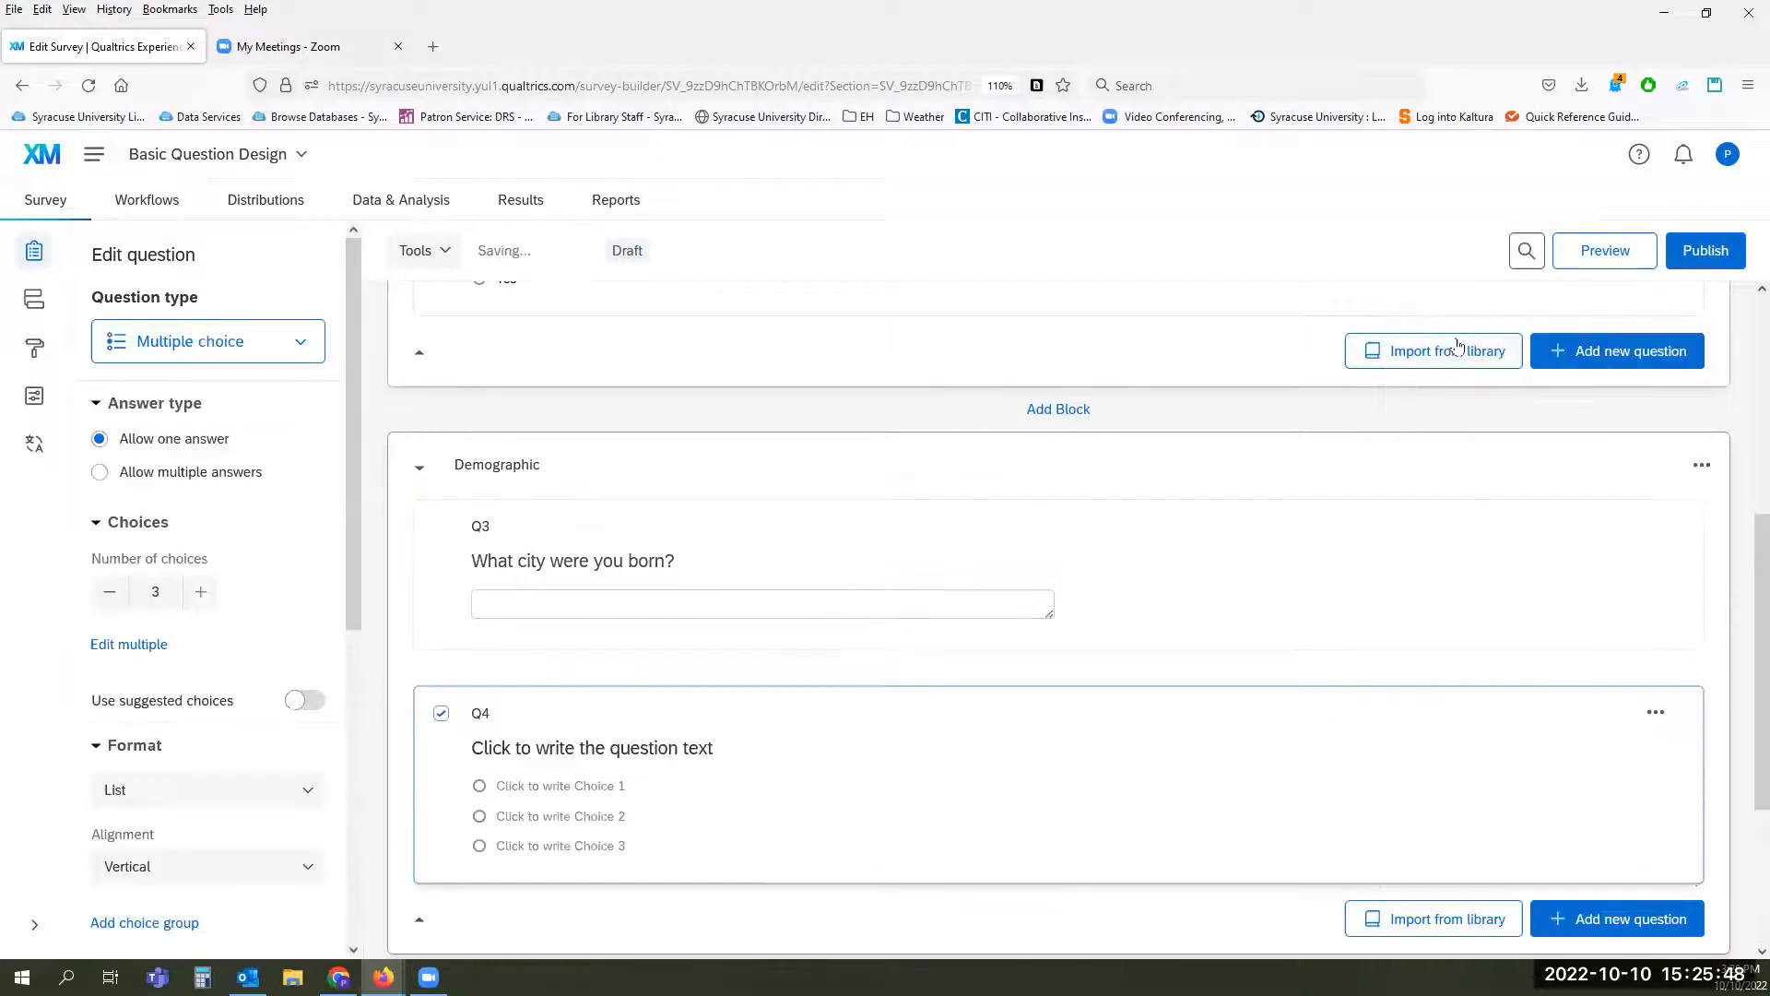
pyautogui.click(710, 749)
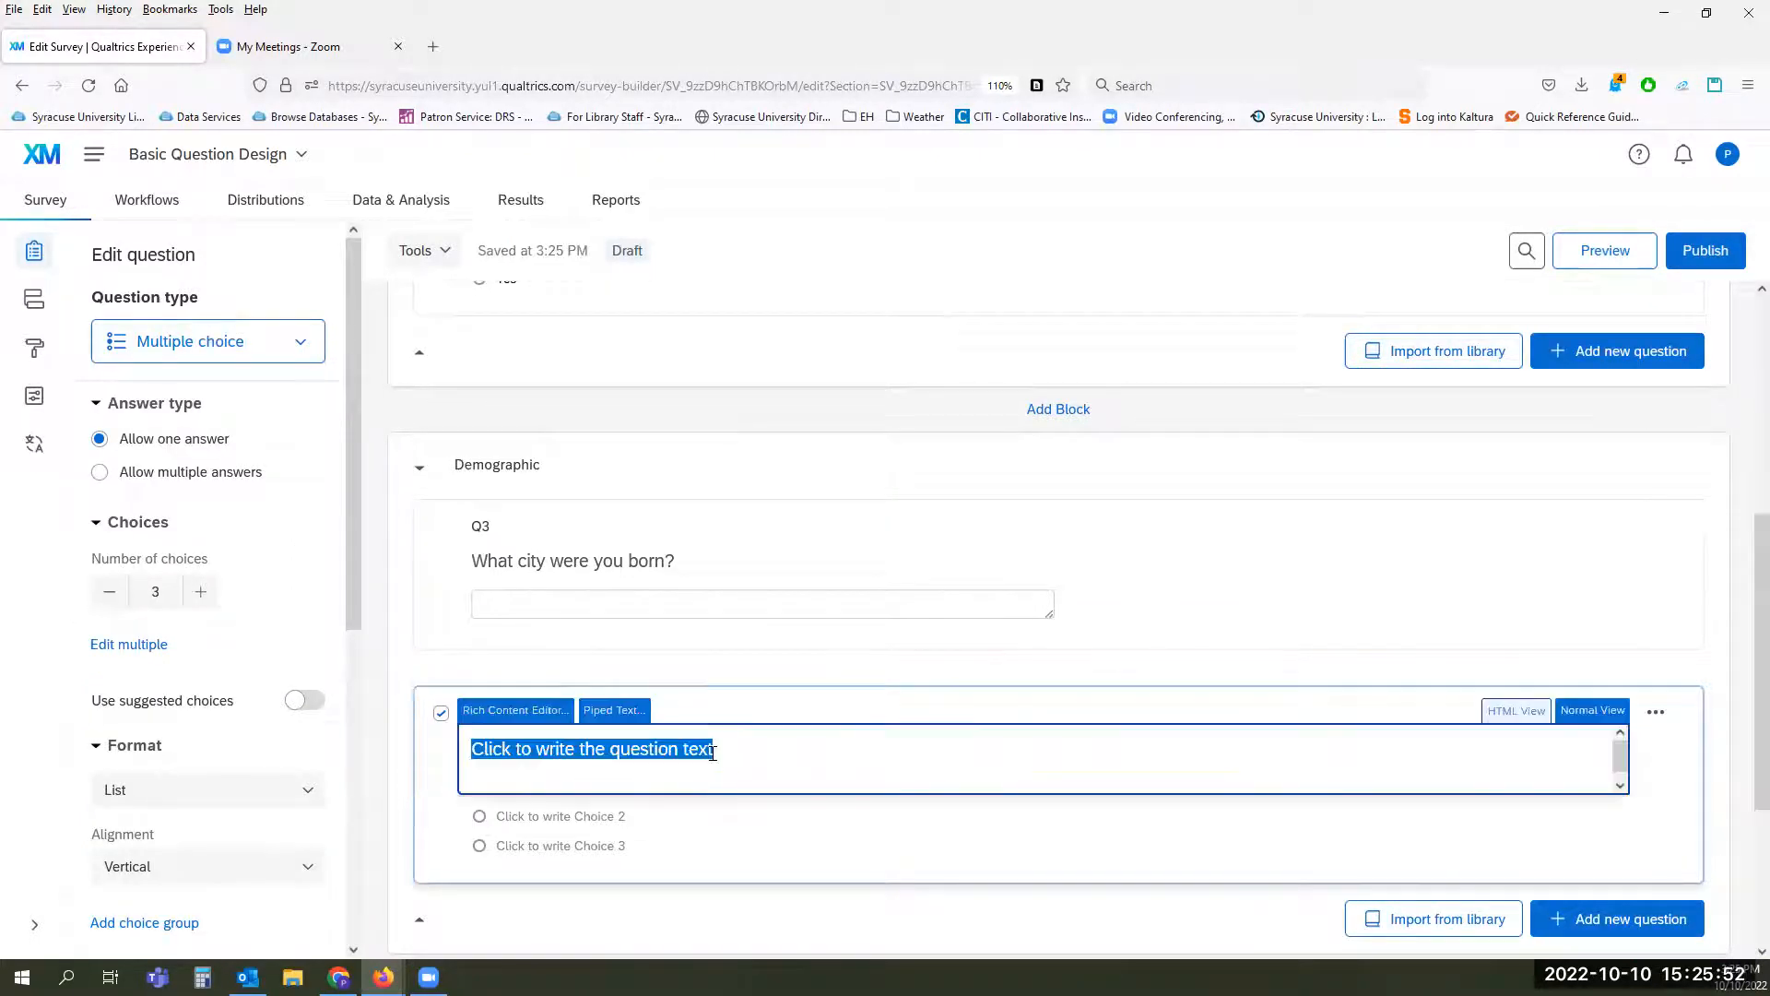
pyautogui.write('How')
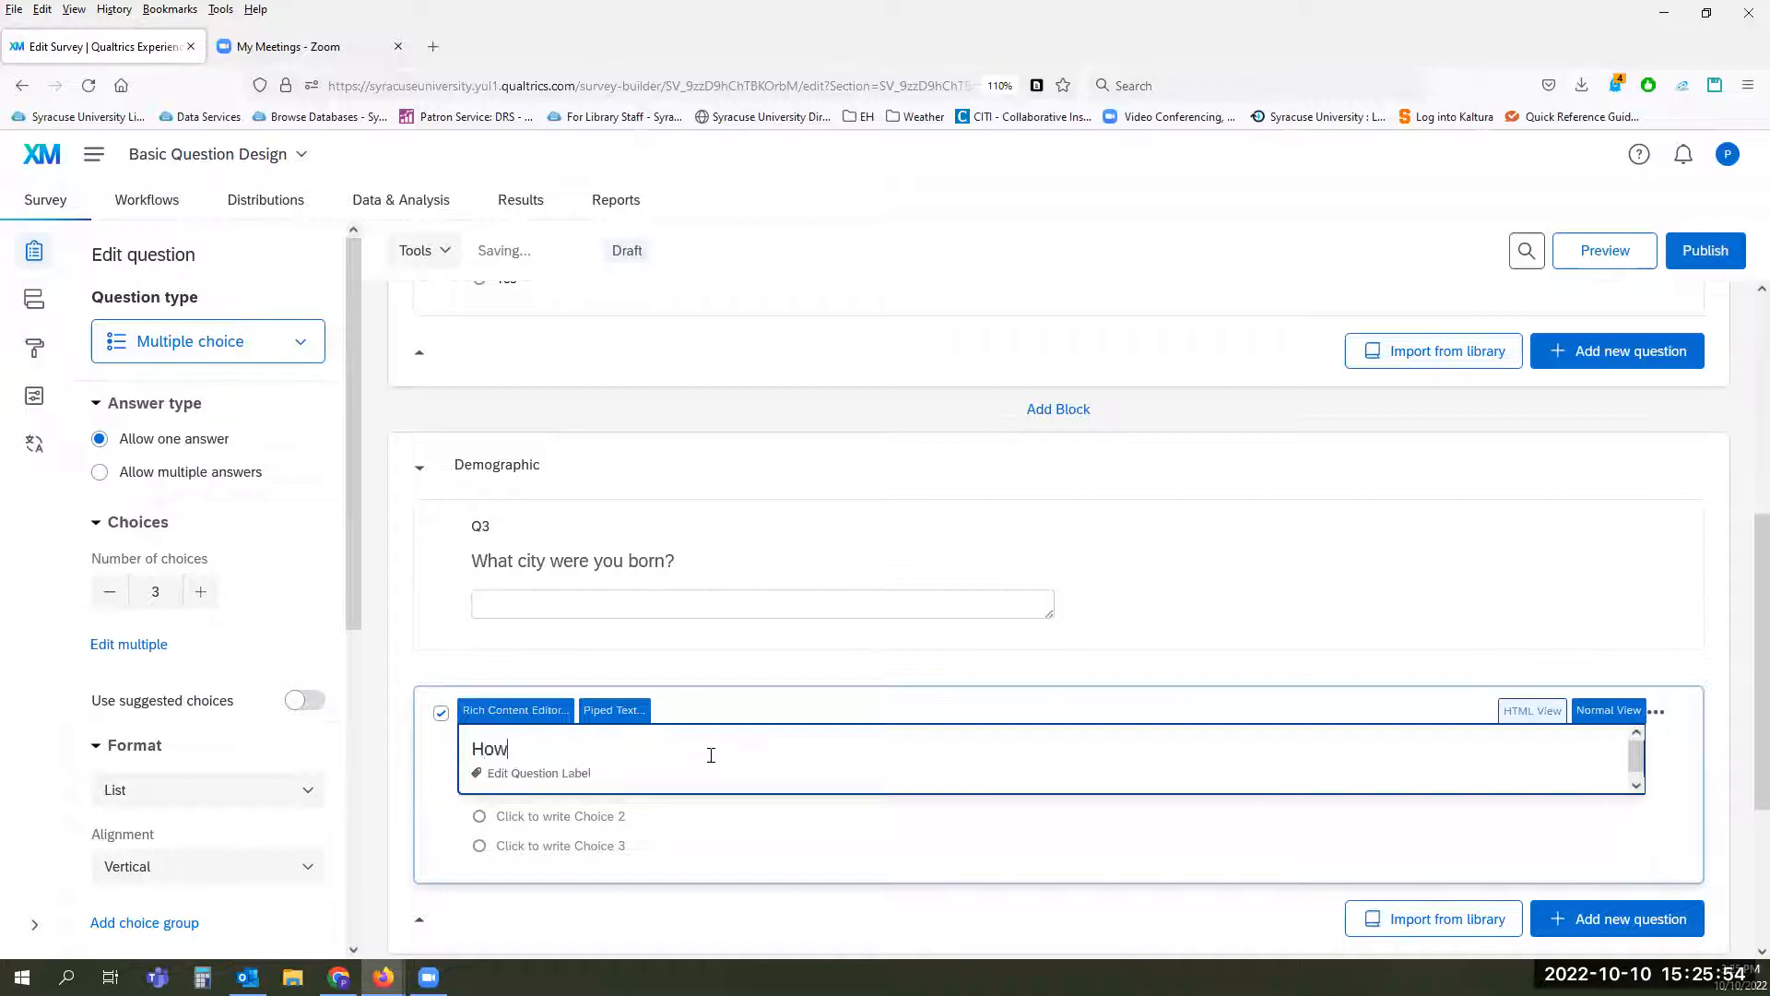
pyautogui.write(' much did you like that city?')
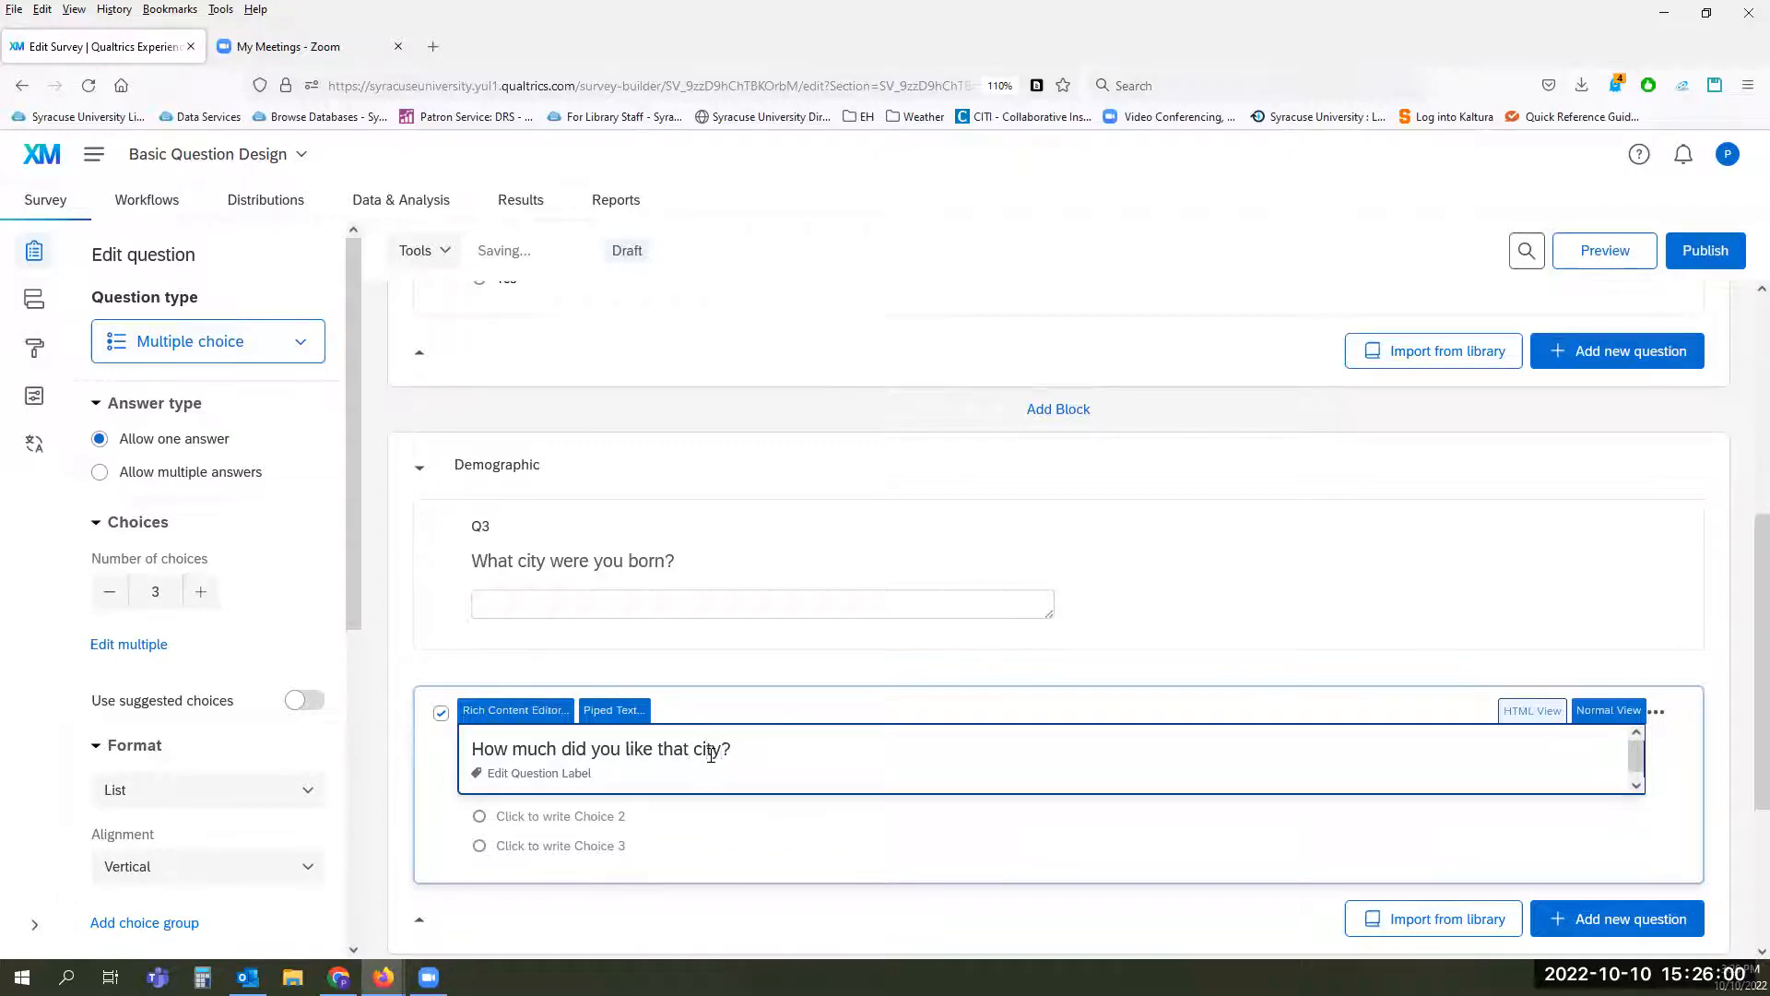
pyautogui.click(706, 849)
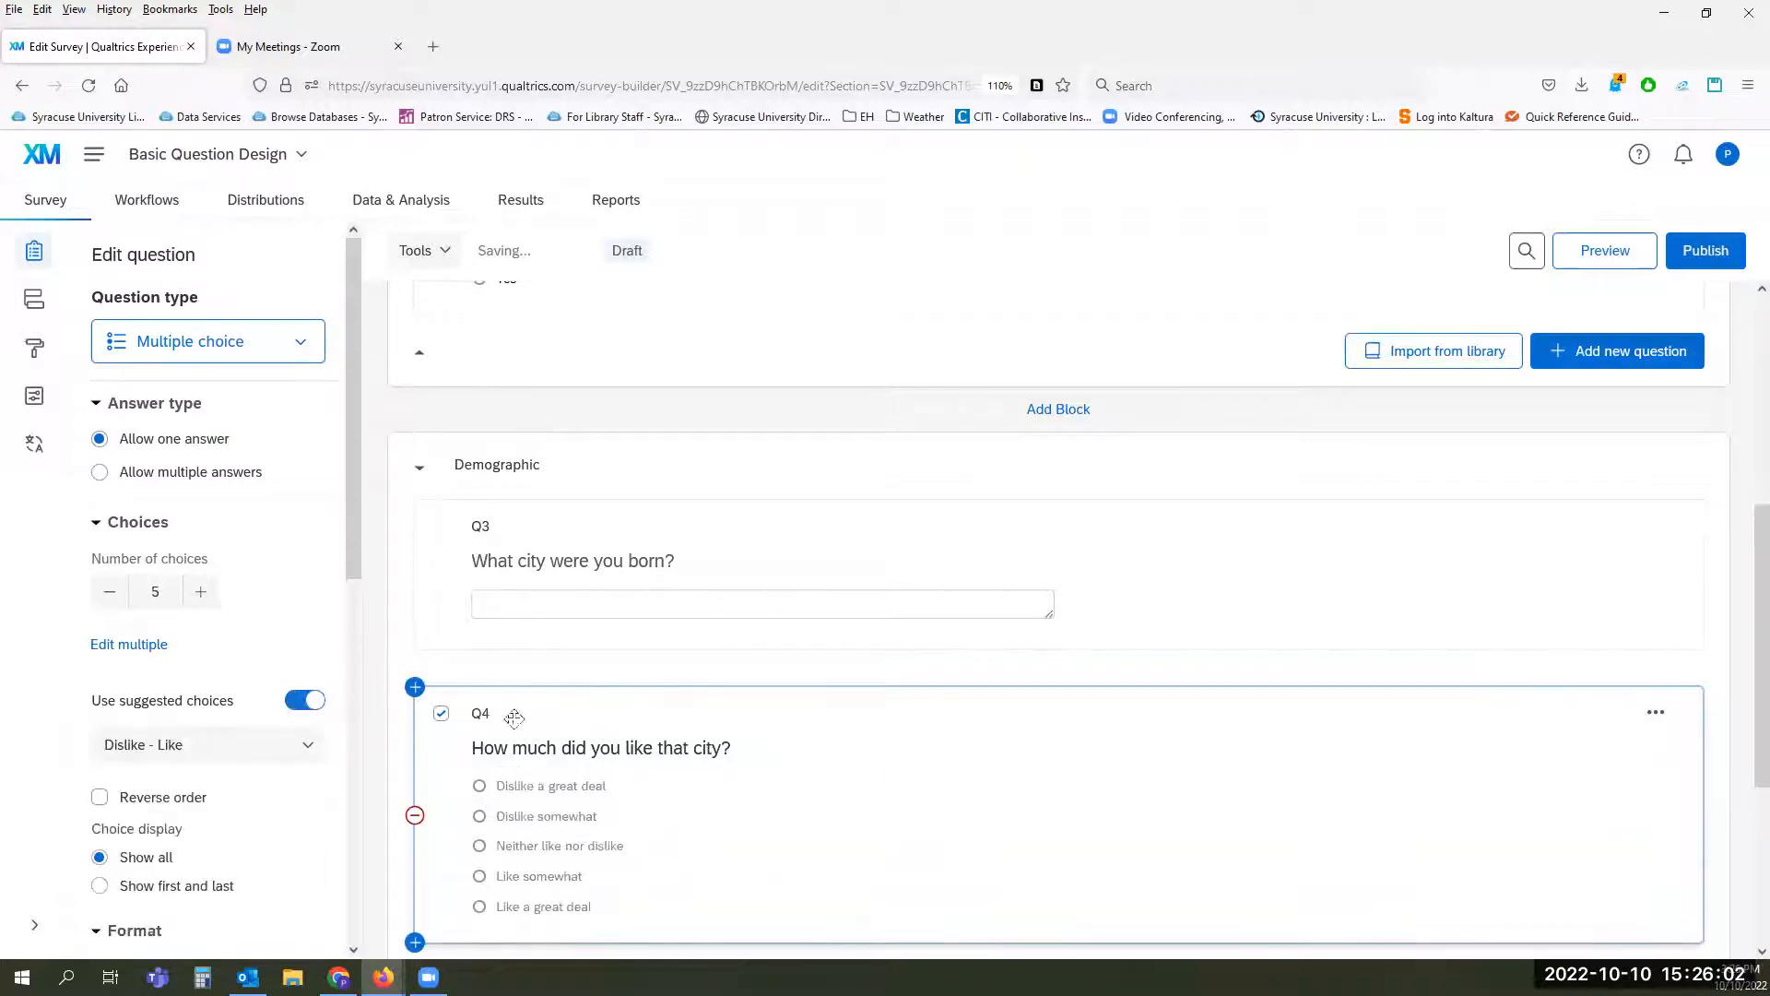
# Step: Rename the label of the birth city question as CityBorn
pyautogui.click(481, 528)
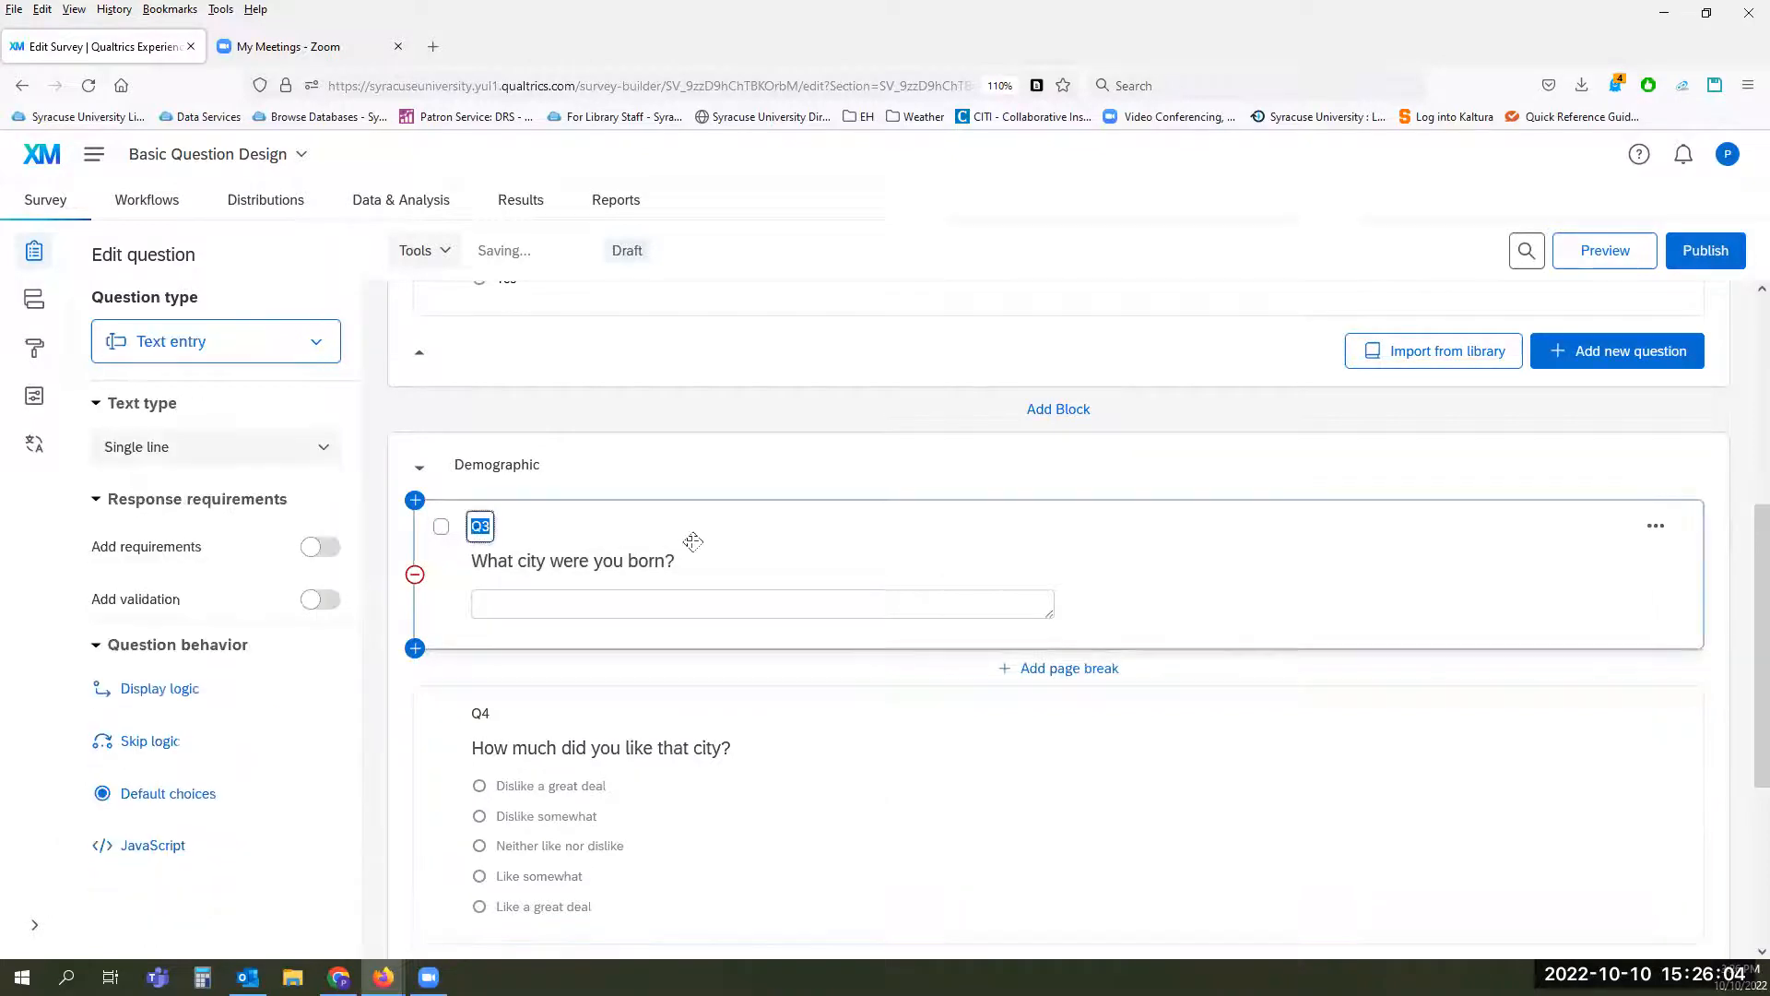
pyautogui.write('Ci')
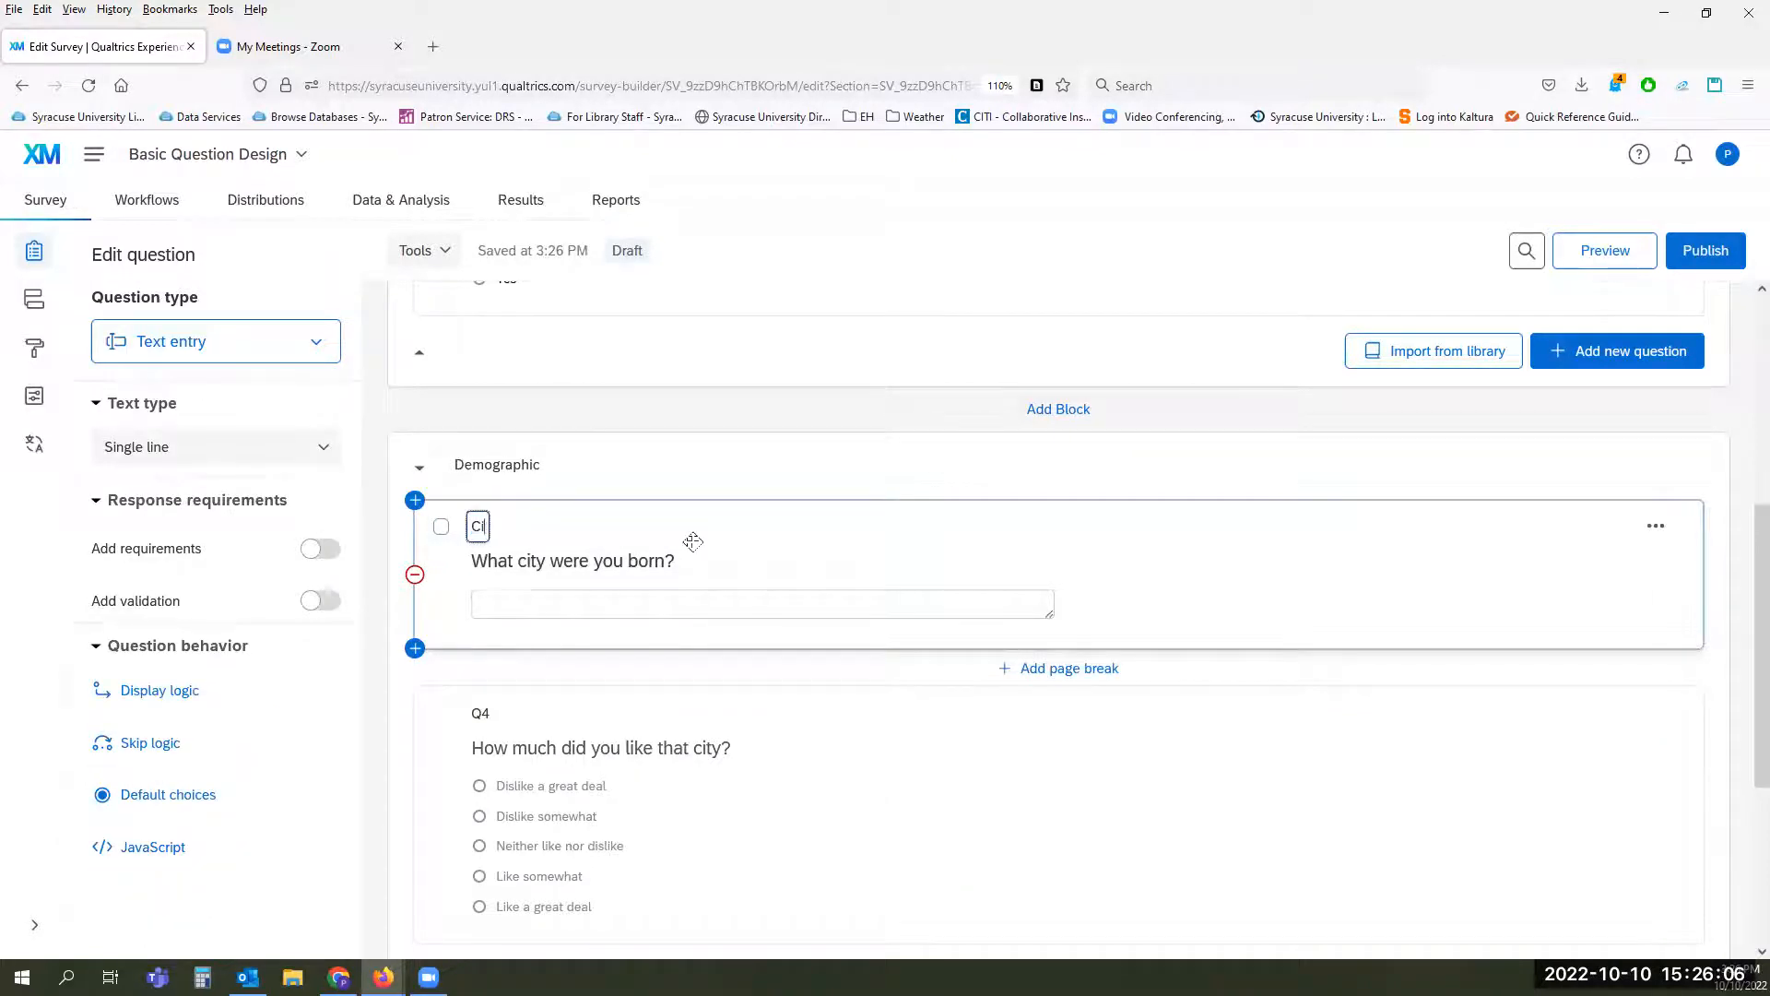
pyautogui.write('tyBron')
pyautogui.press('BackSpace')
pyautogui.press('BackSpace')
pyautogui.press('BackSpace')
pyautogui.write('orn')
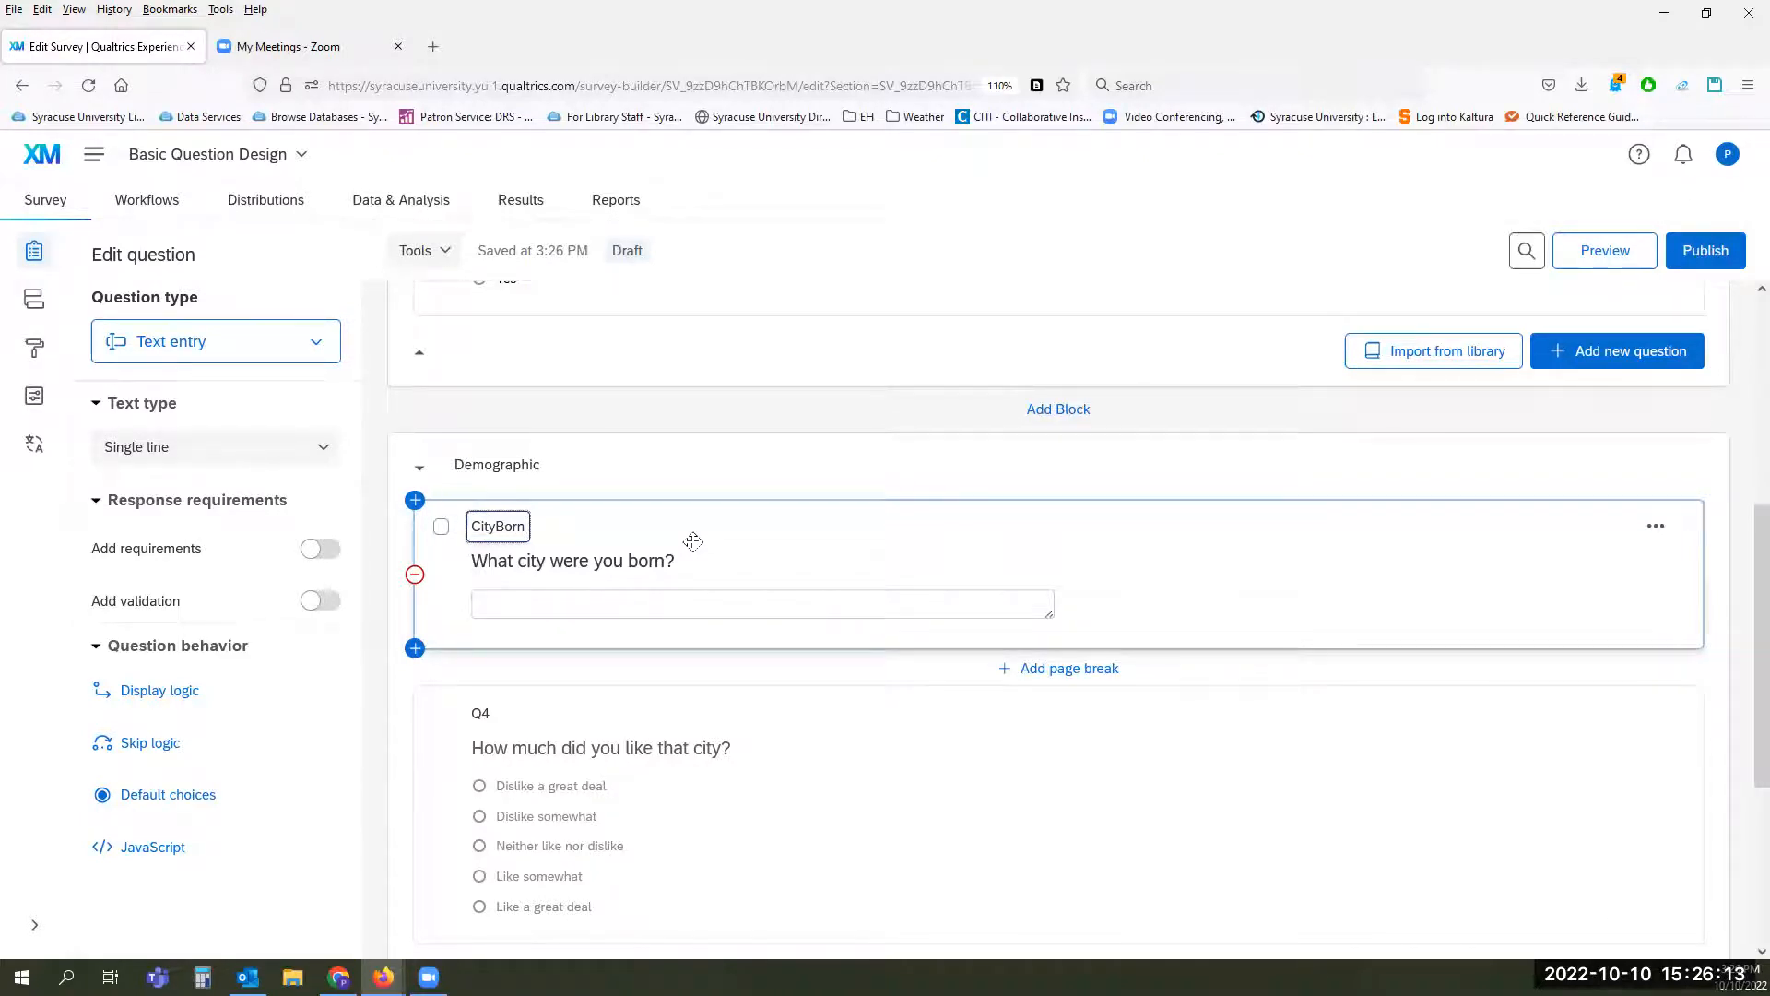
# Step: Rename the label of the "How much did you like that city?" question as CityLike
pyautogui.click(481, 715)
pyautogui.write('C')
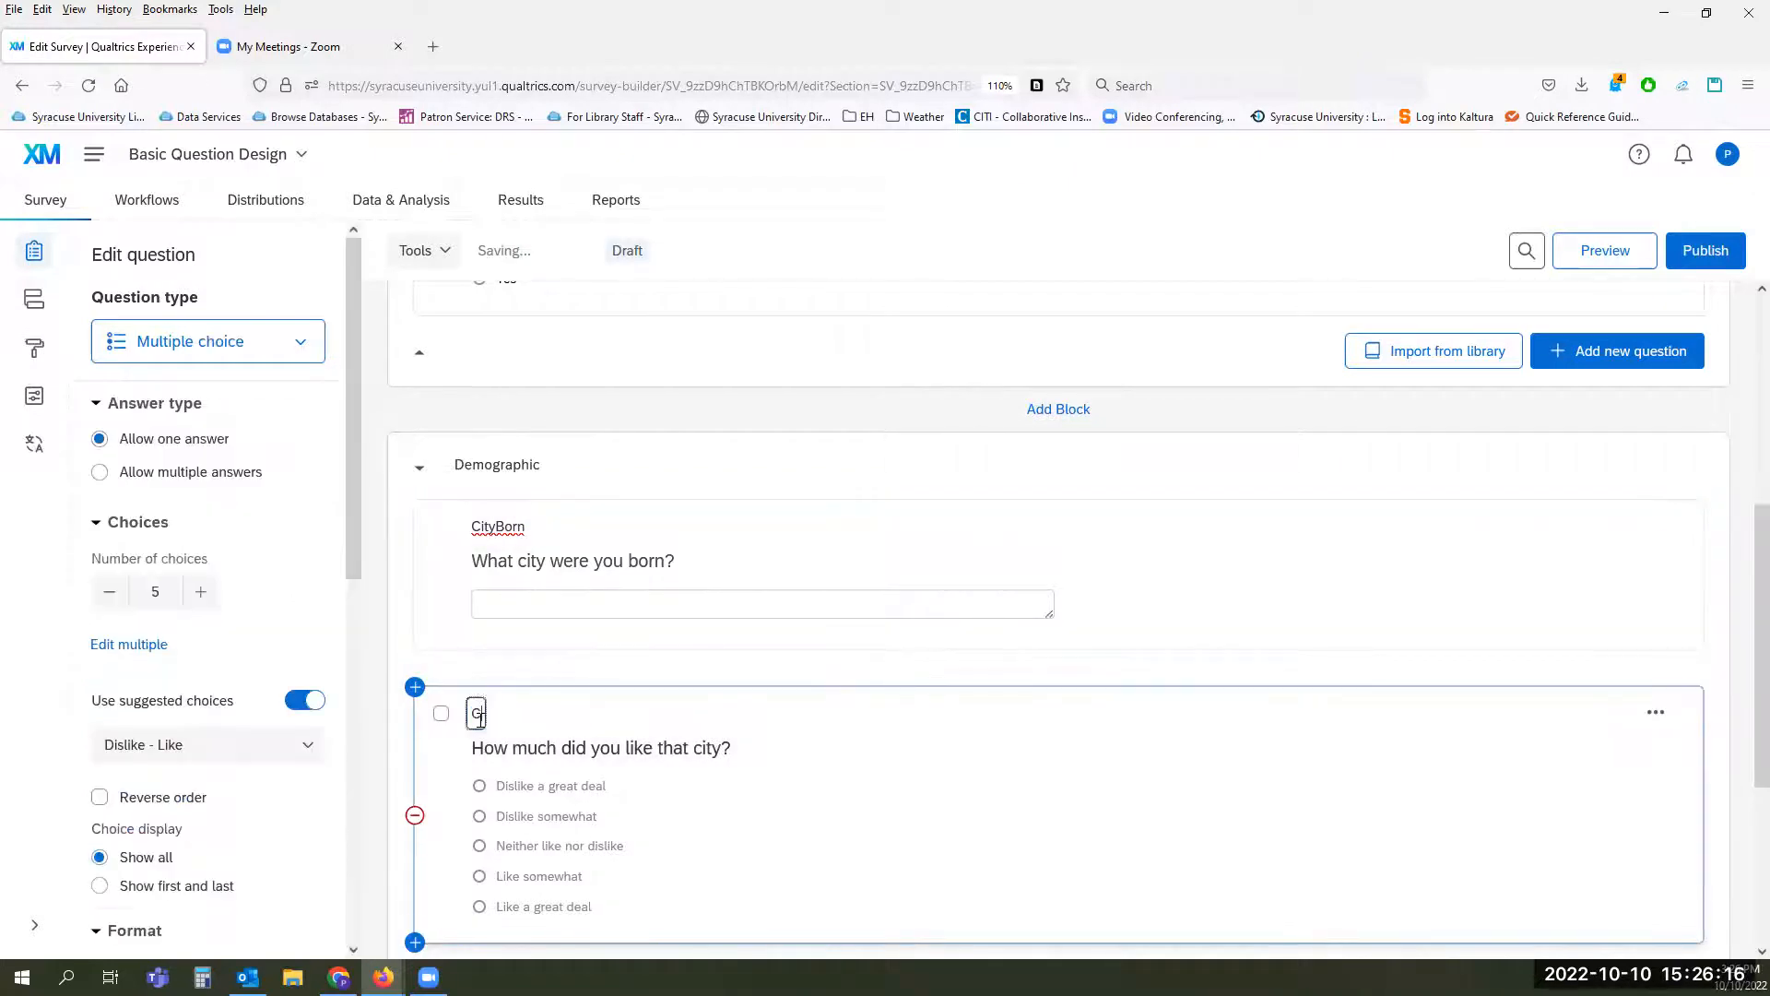
pyautogui.write('ityLike')
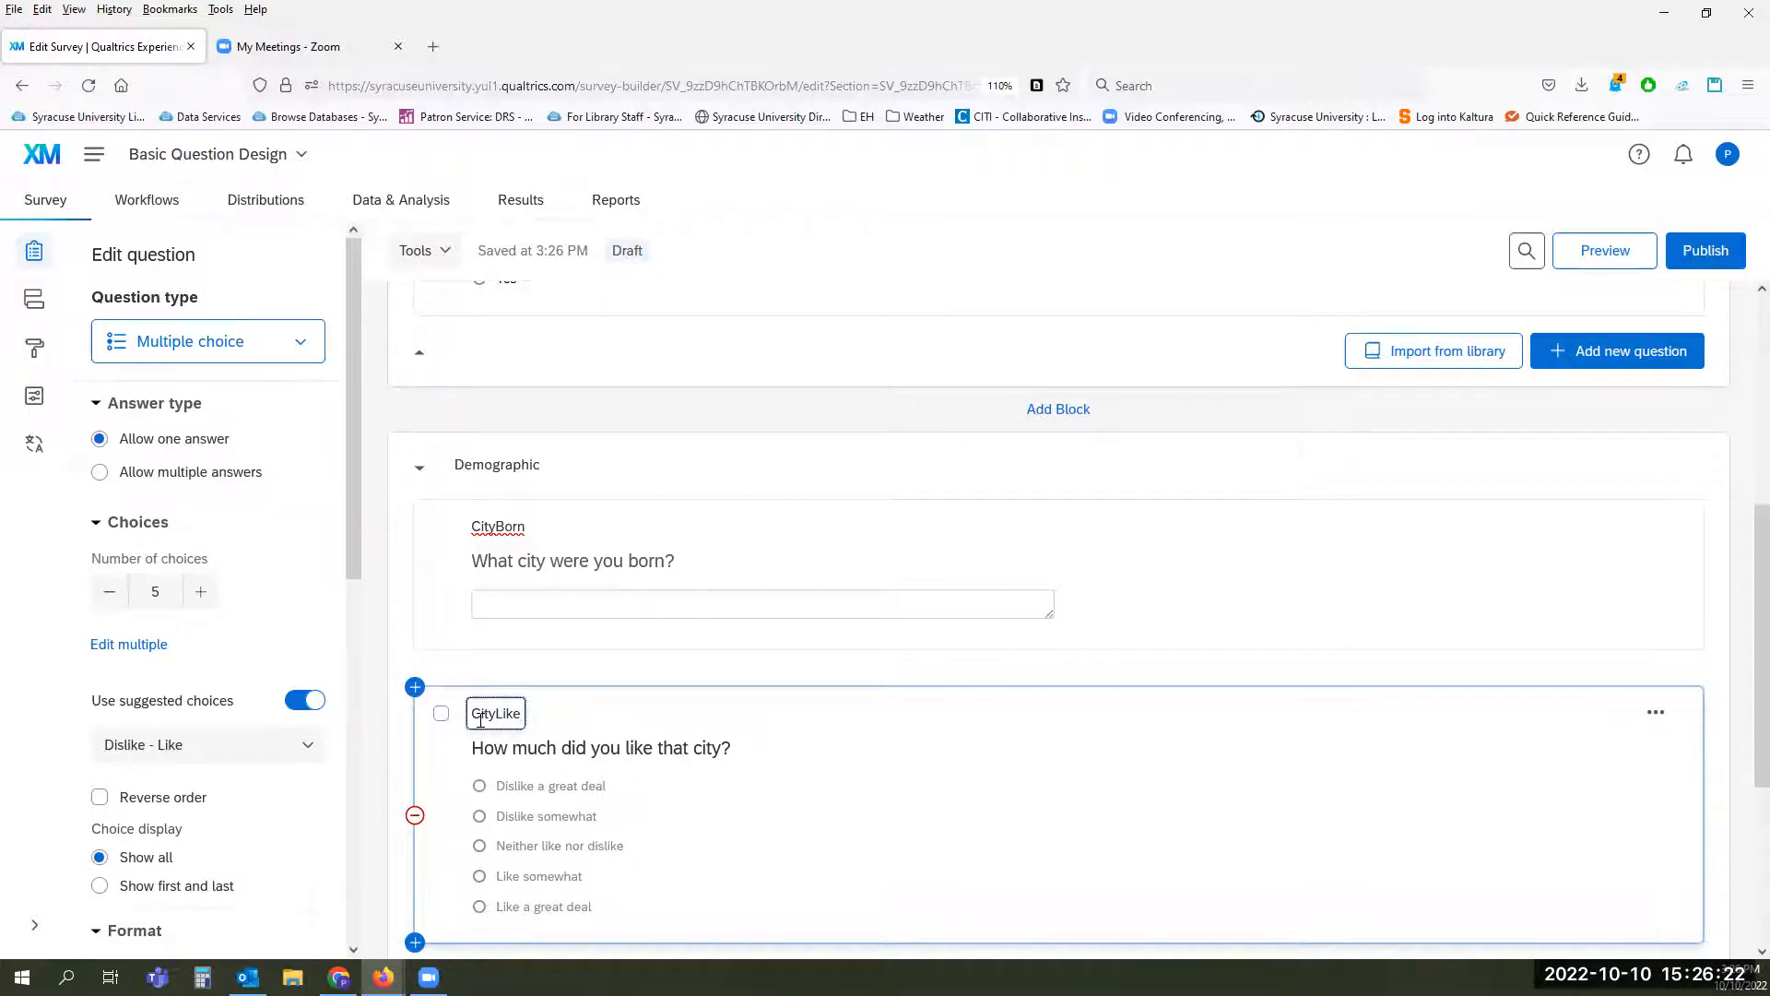
pyautogui.click(932, 794)
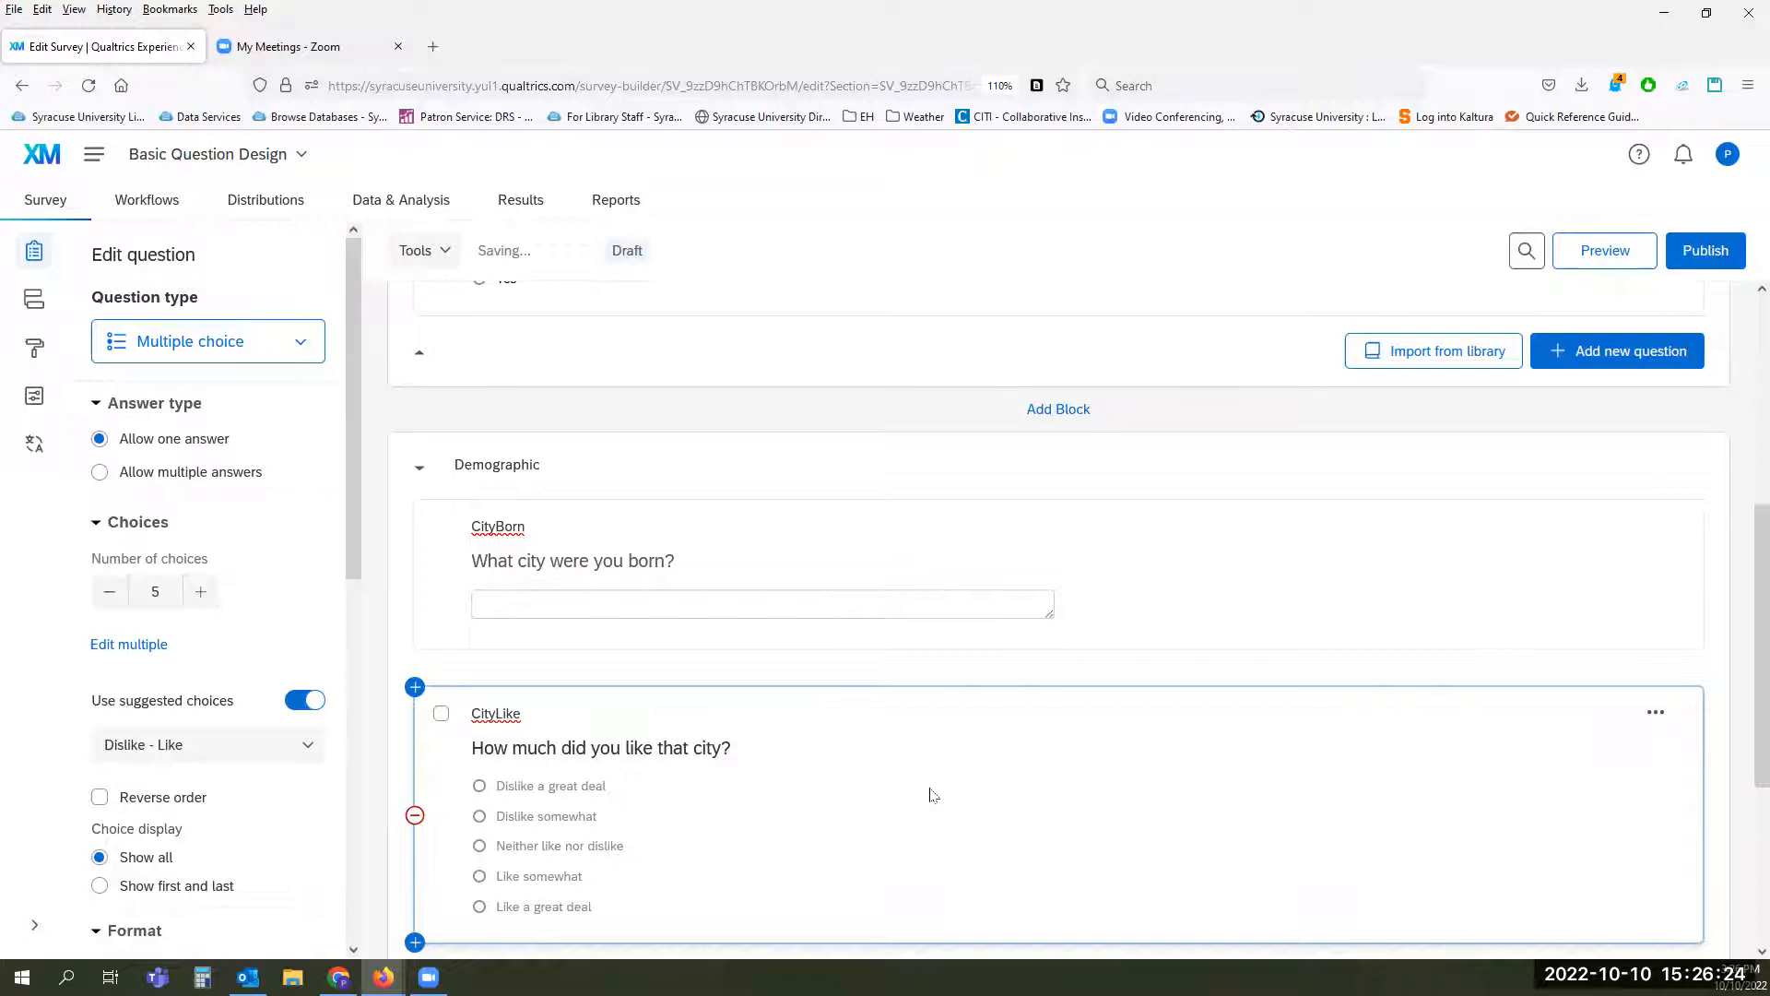
# Step: Examine the piped text sources for the CityBorn question text, including survey questions, embedded data, GeoIP location and date/time
pyautogui.scroll(-1, 932, 795)
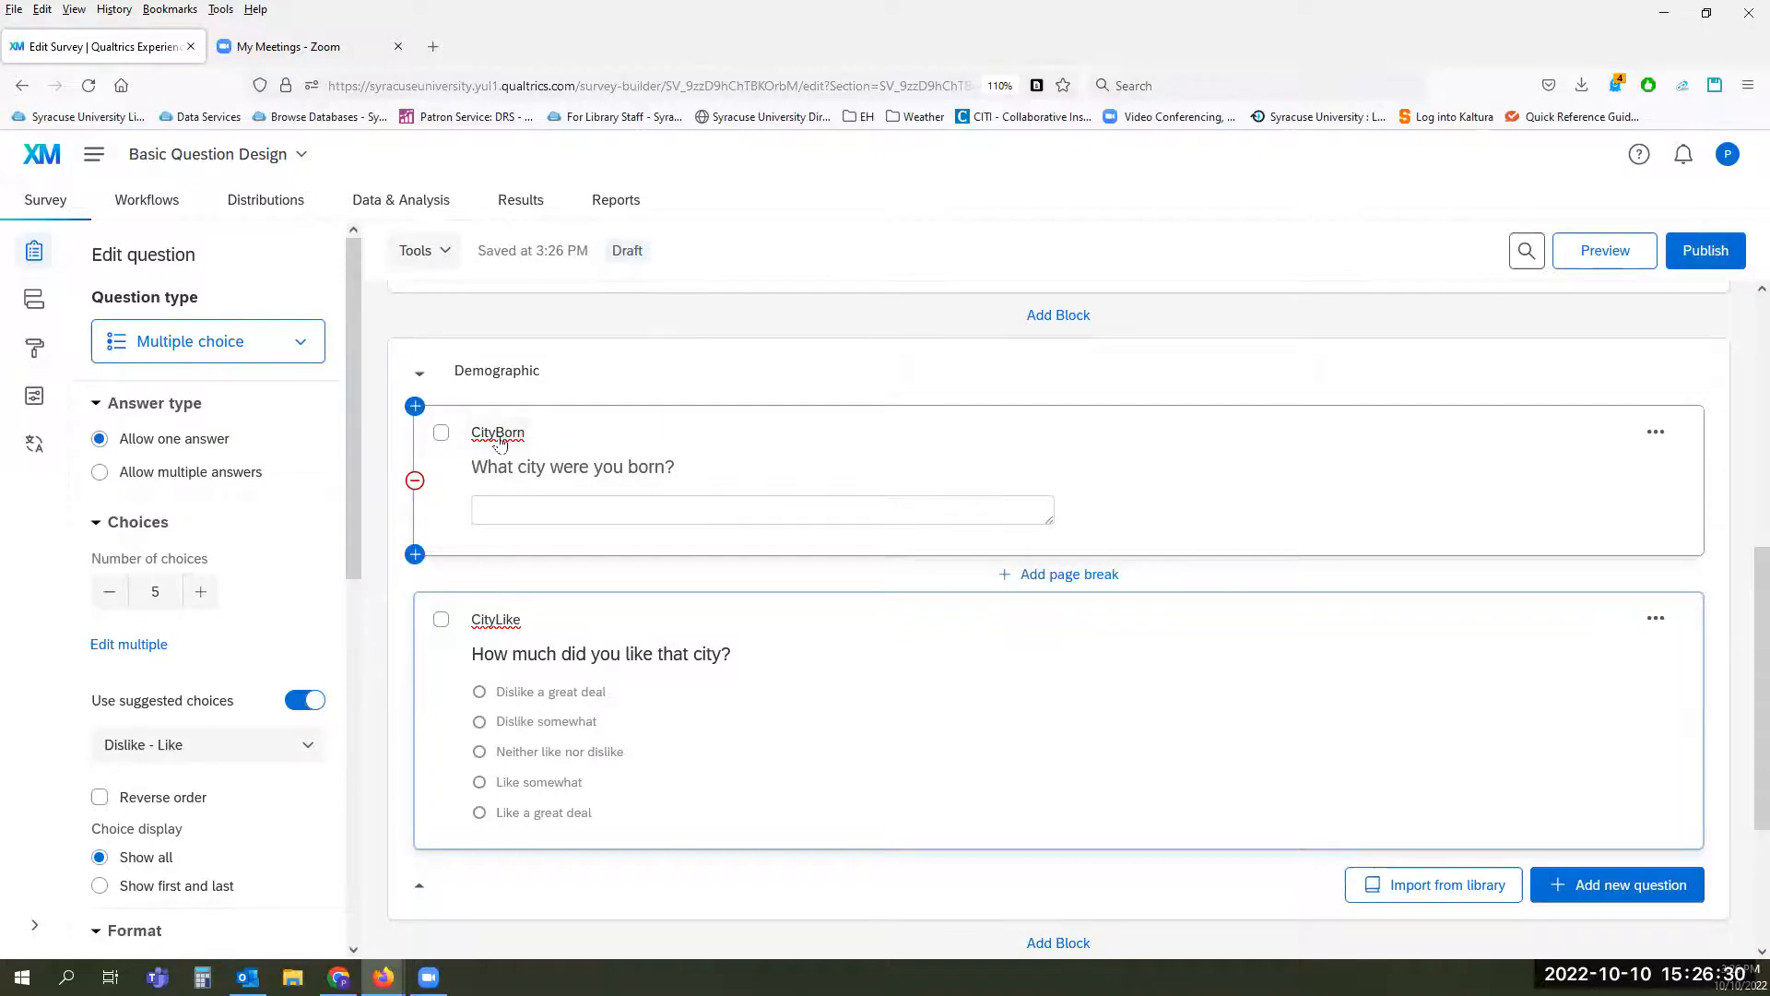
pyautogui.click(499, 435)
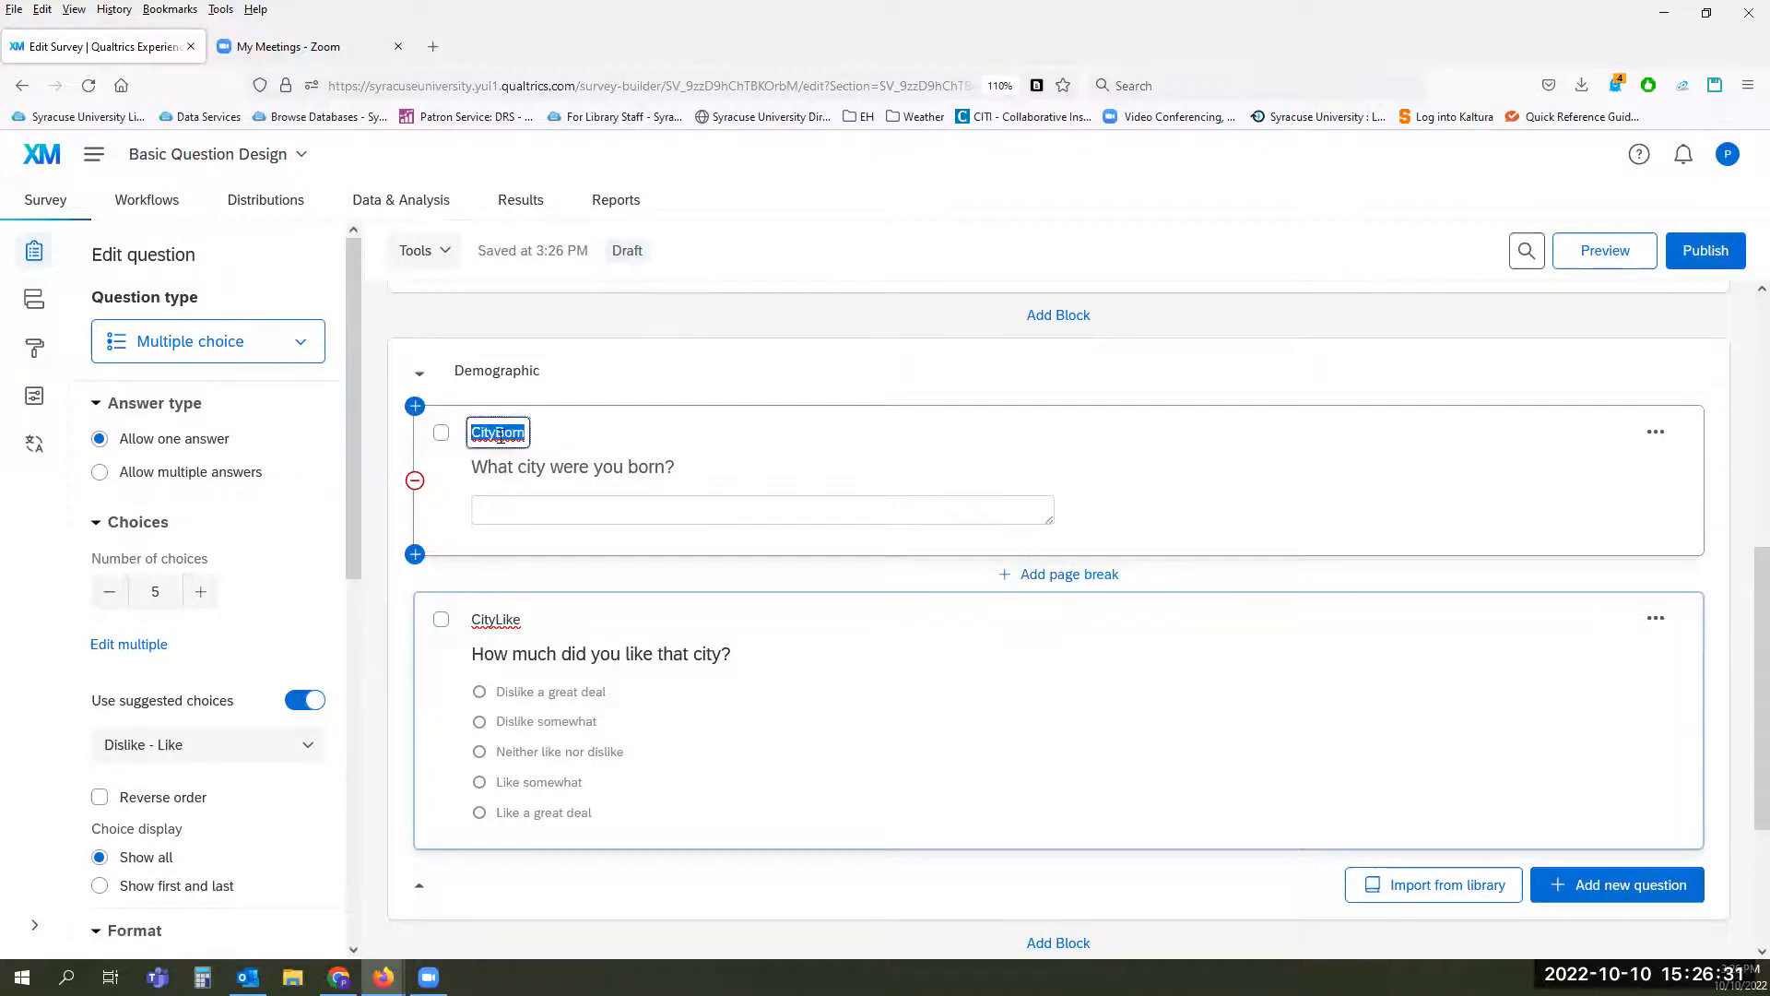
pyautogui.click(548, 468)
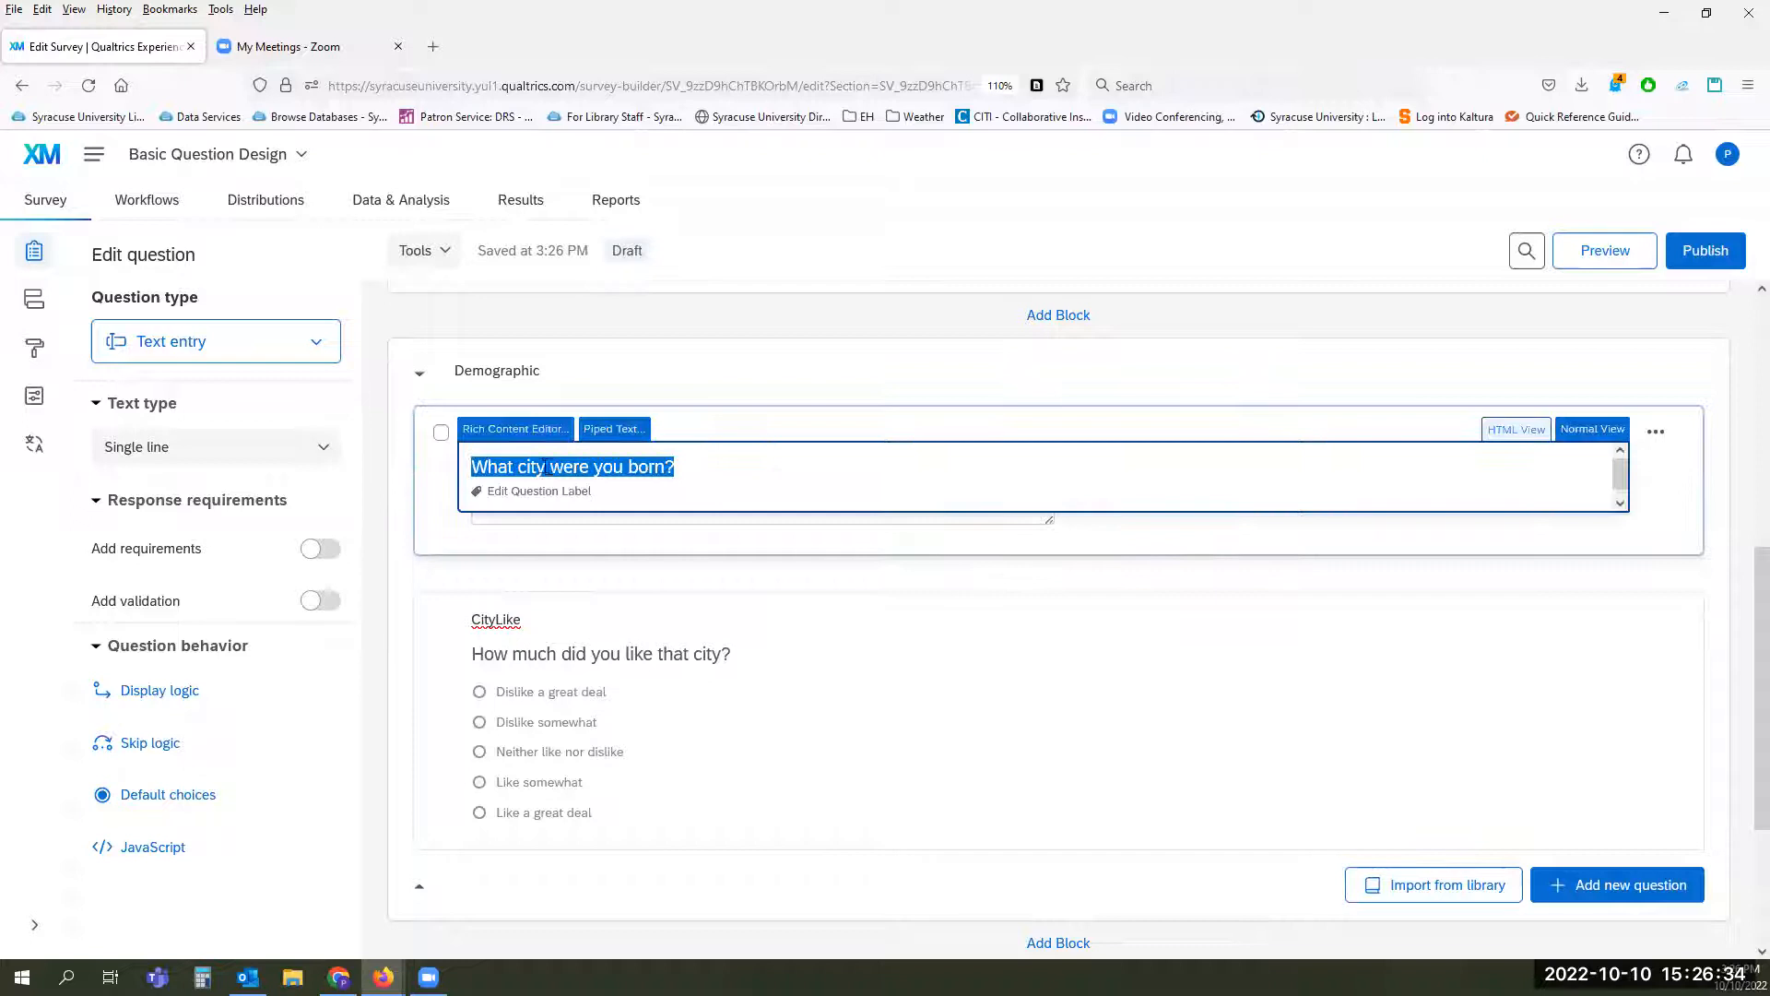
pyautogui.click(607, 437)
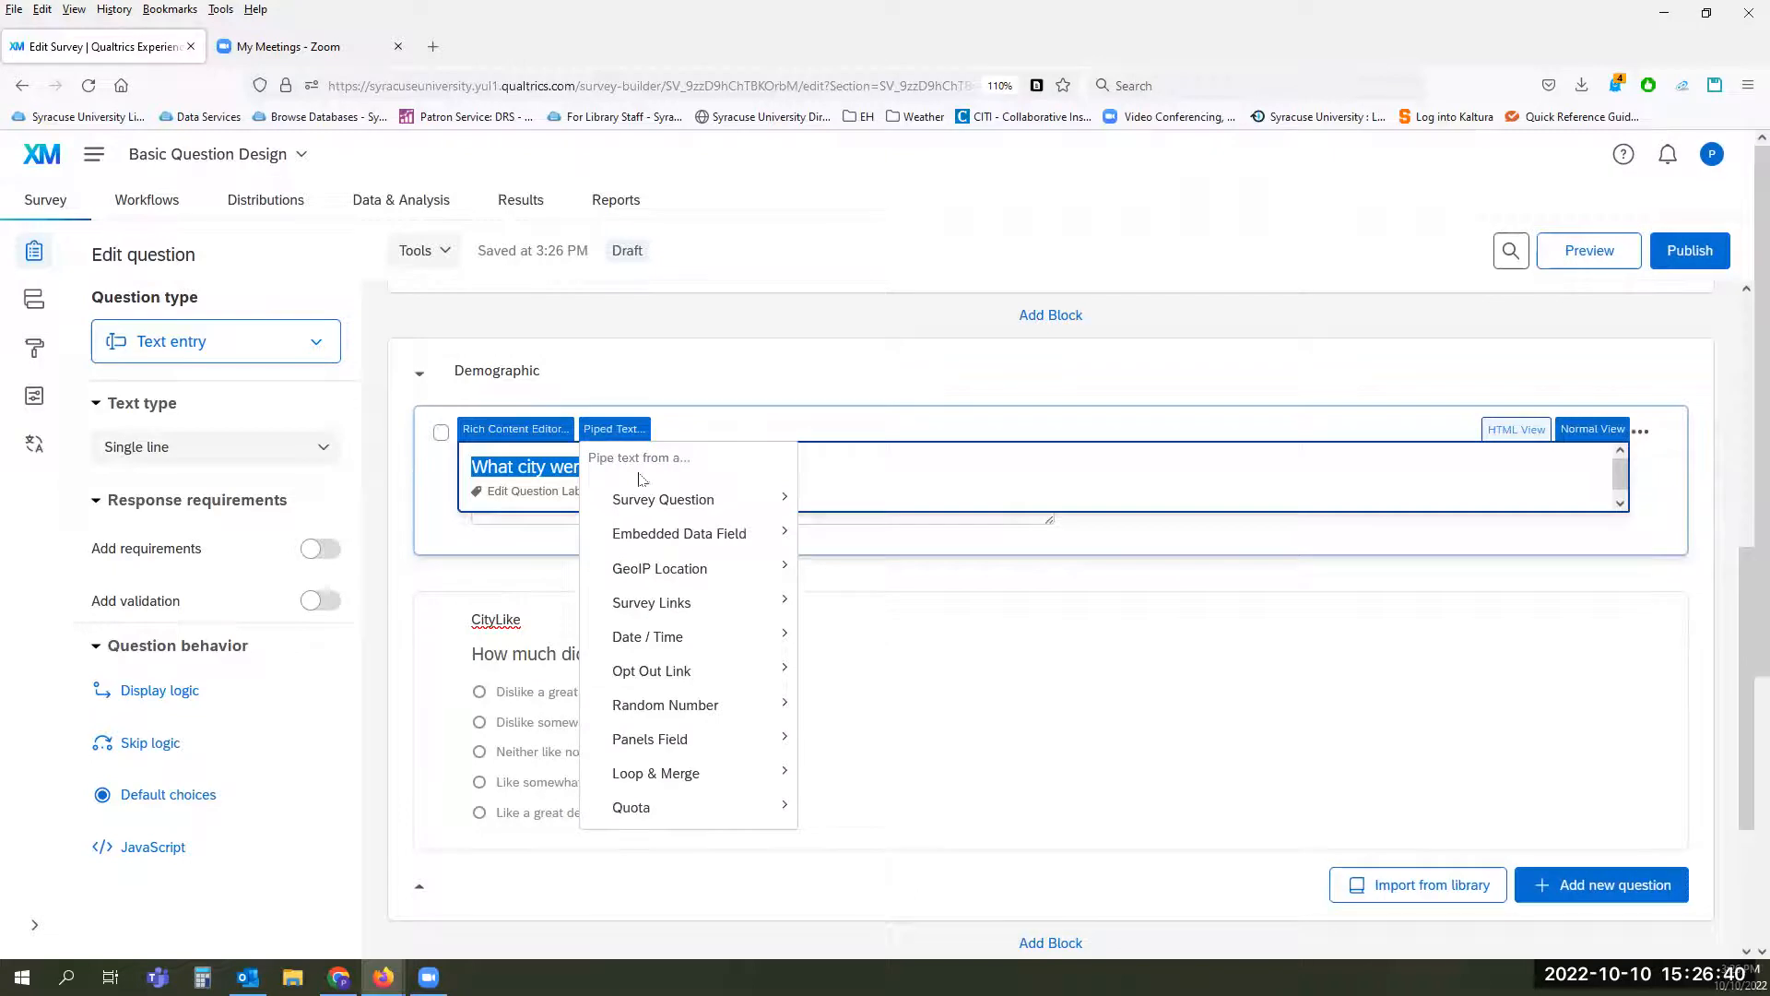
pyautogui.moveTo(657, 502)
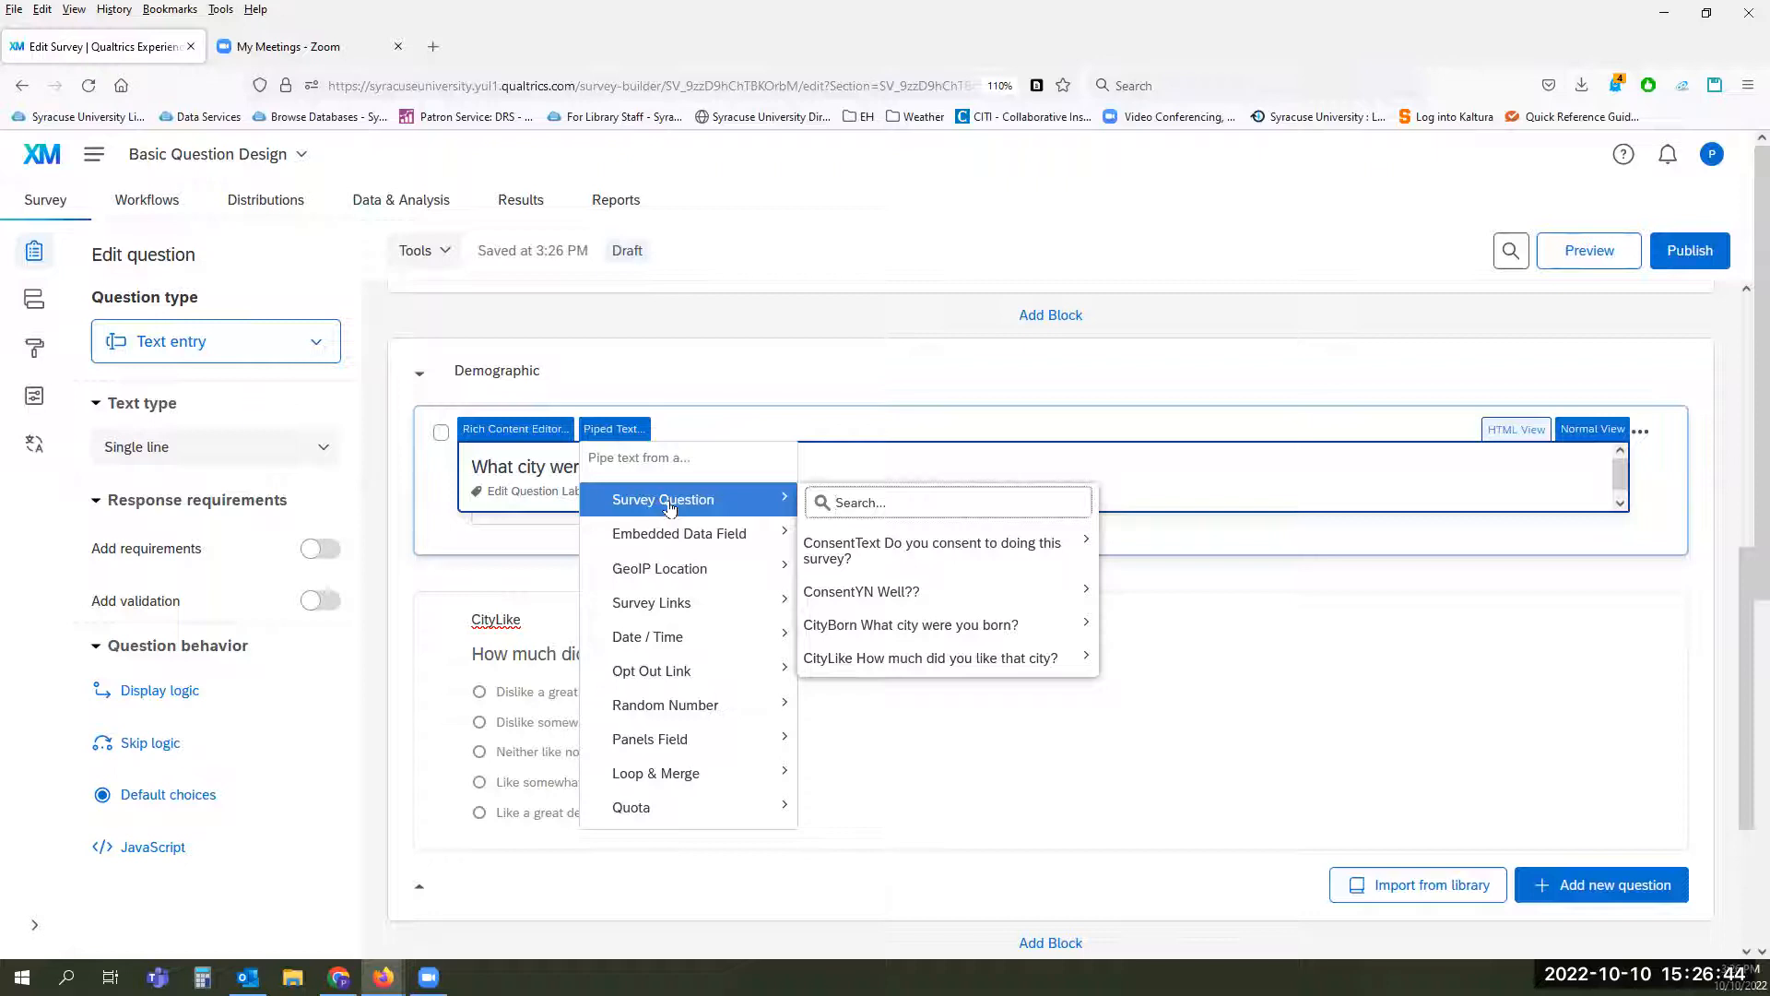
pyautogui.moveTo(939, 571)
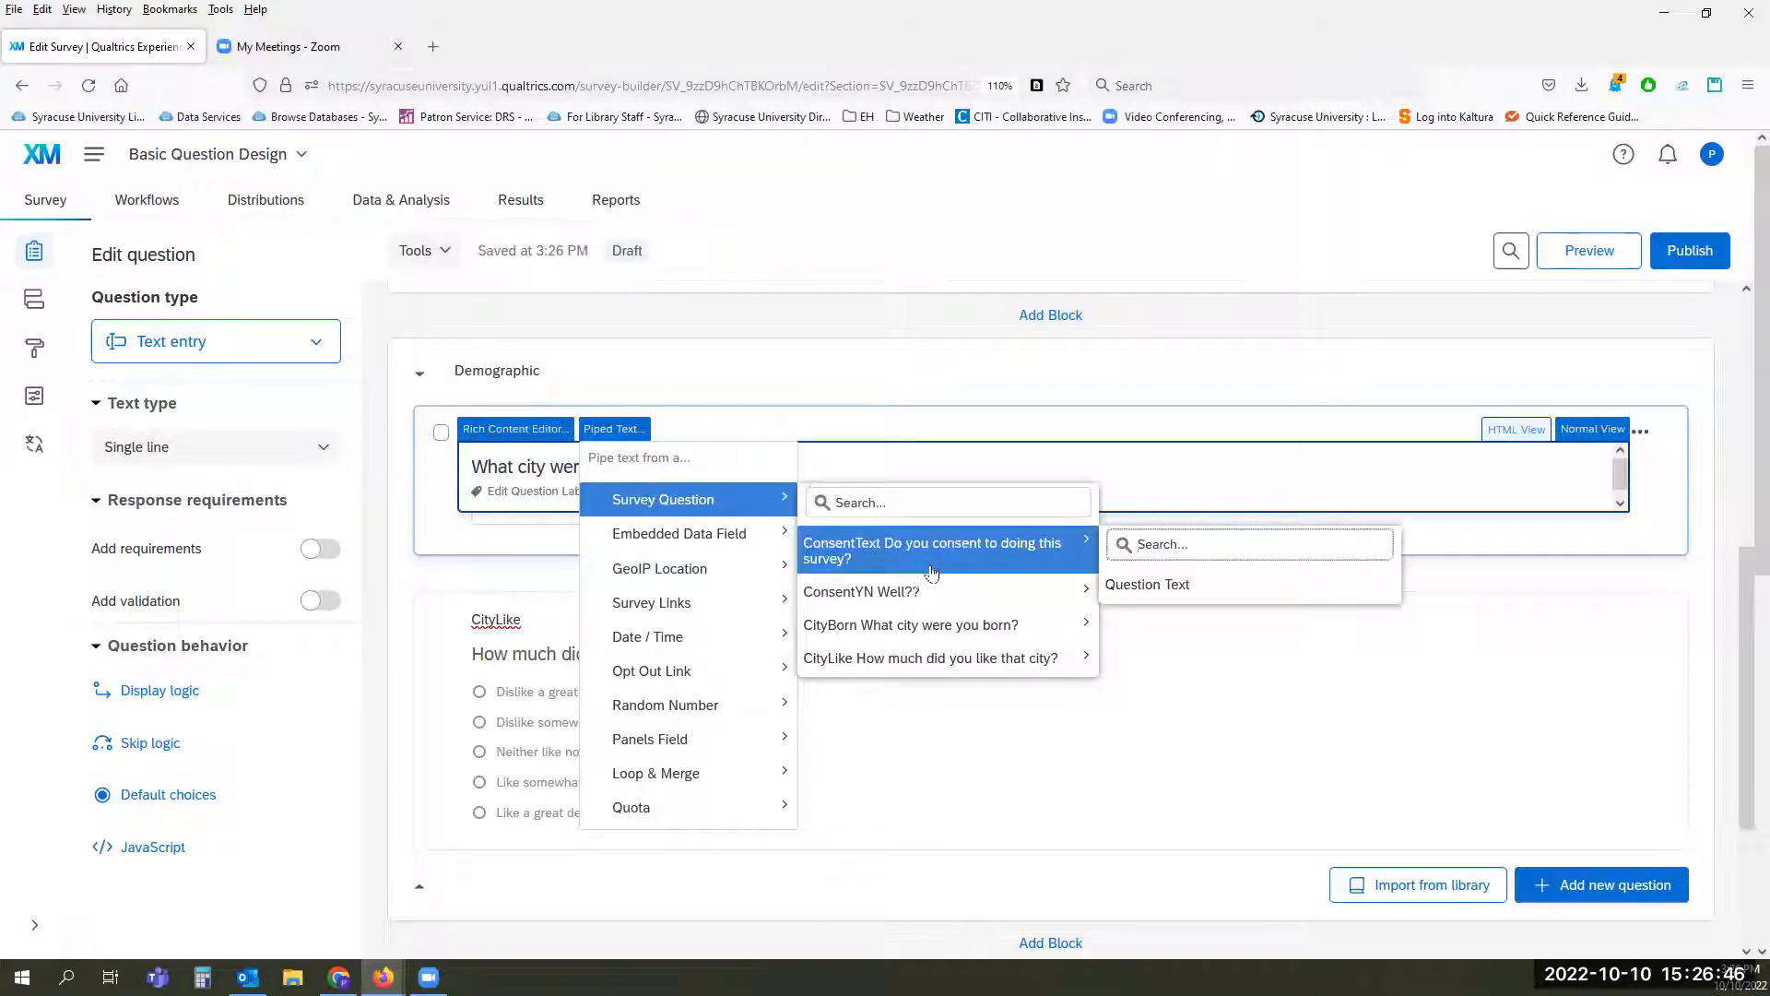
pyautogui.moveTo(694, 547)
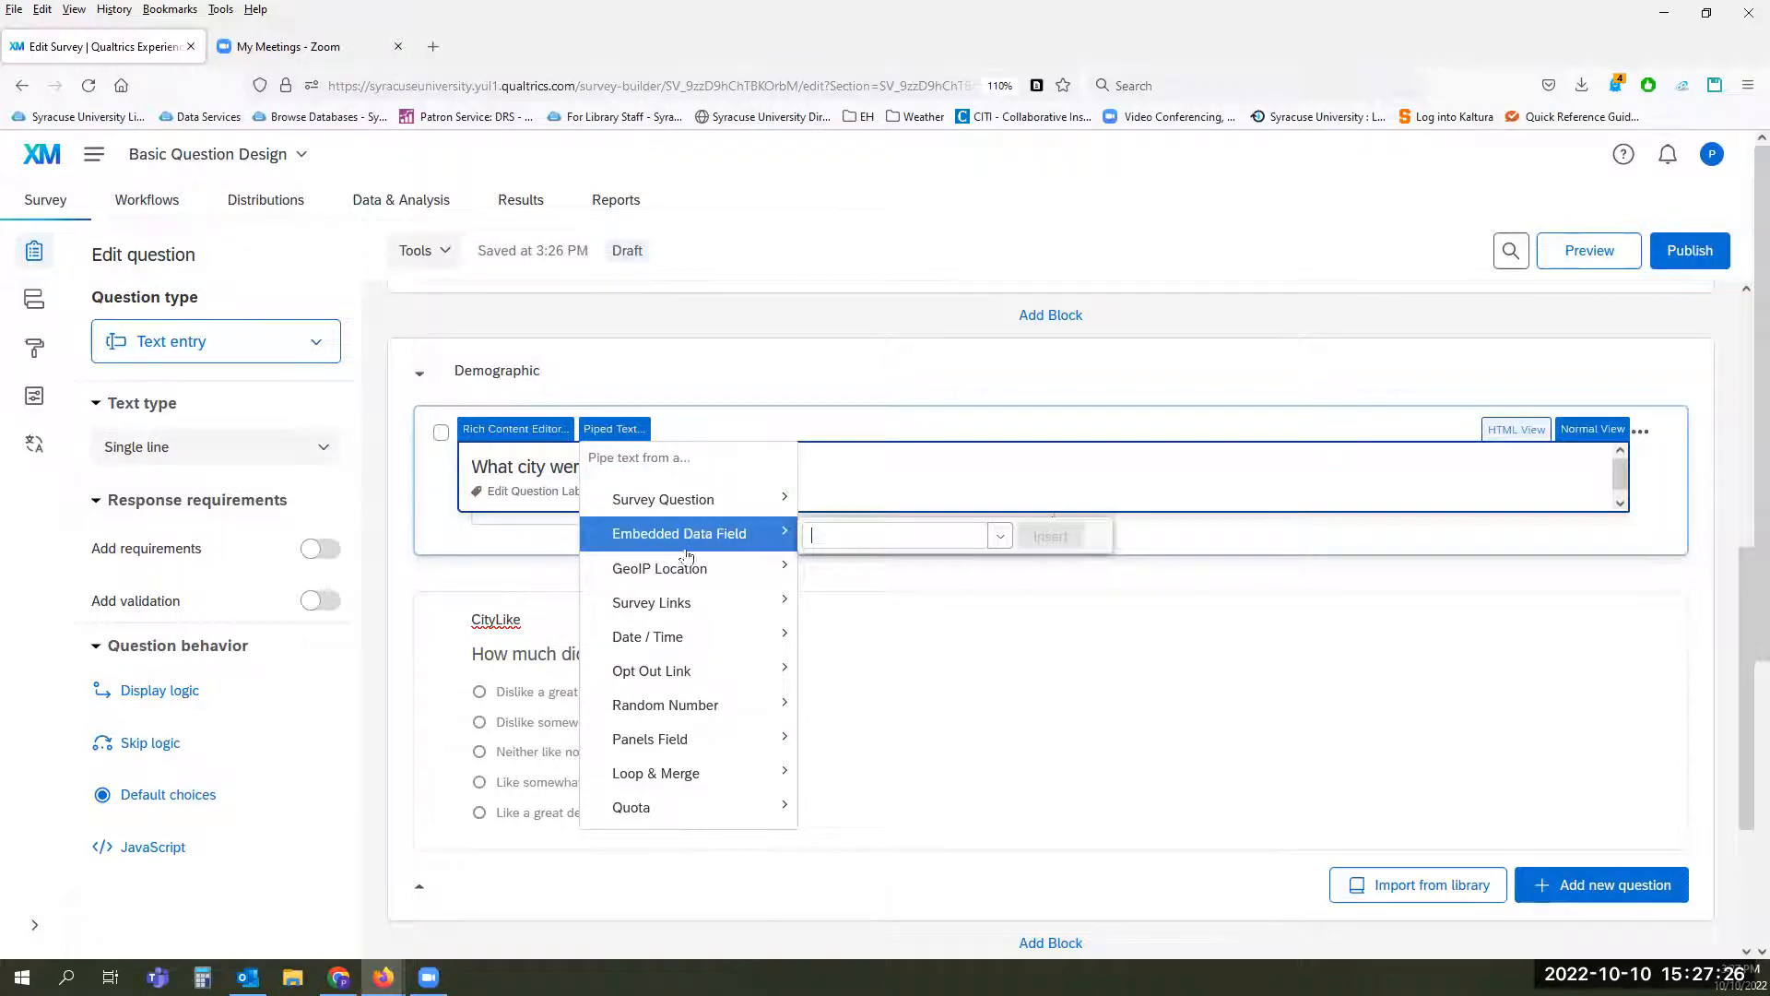
pyautogui.moveTo(675, 577)
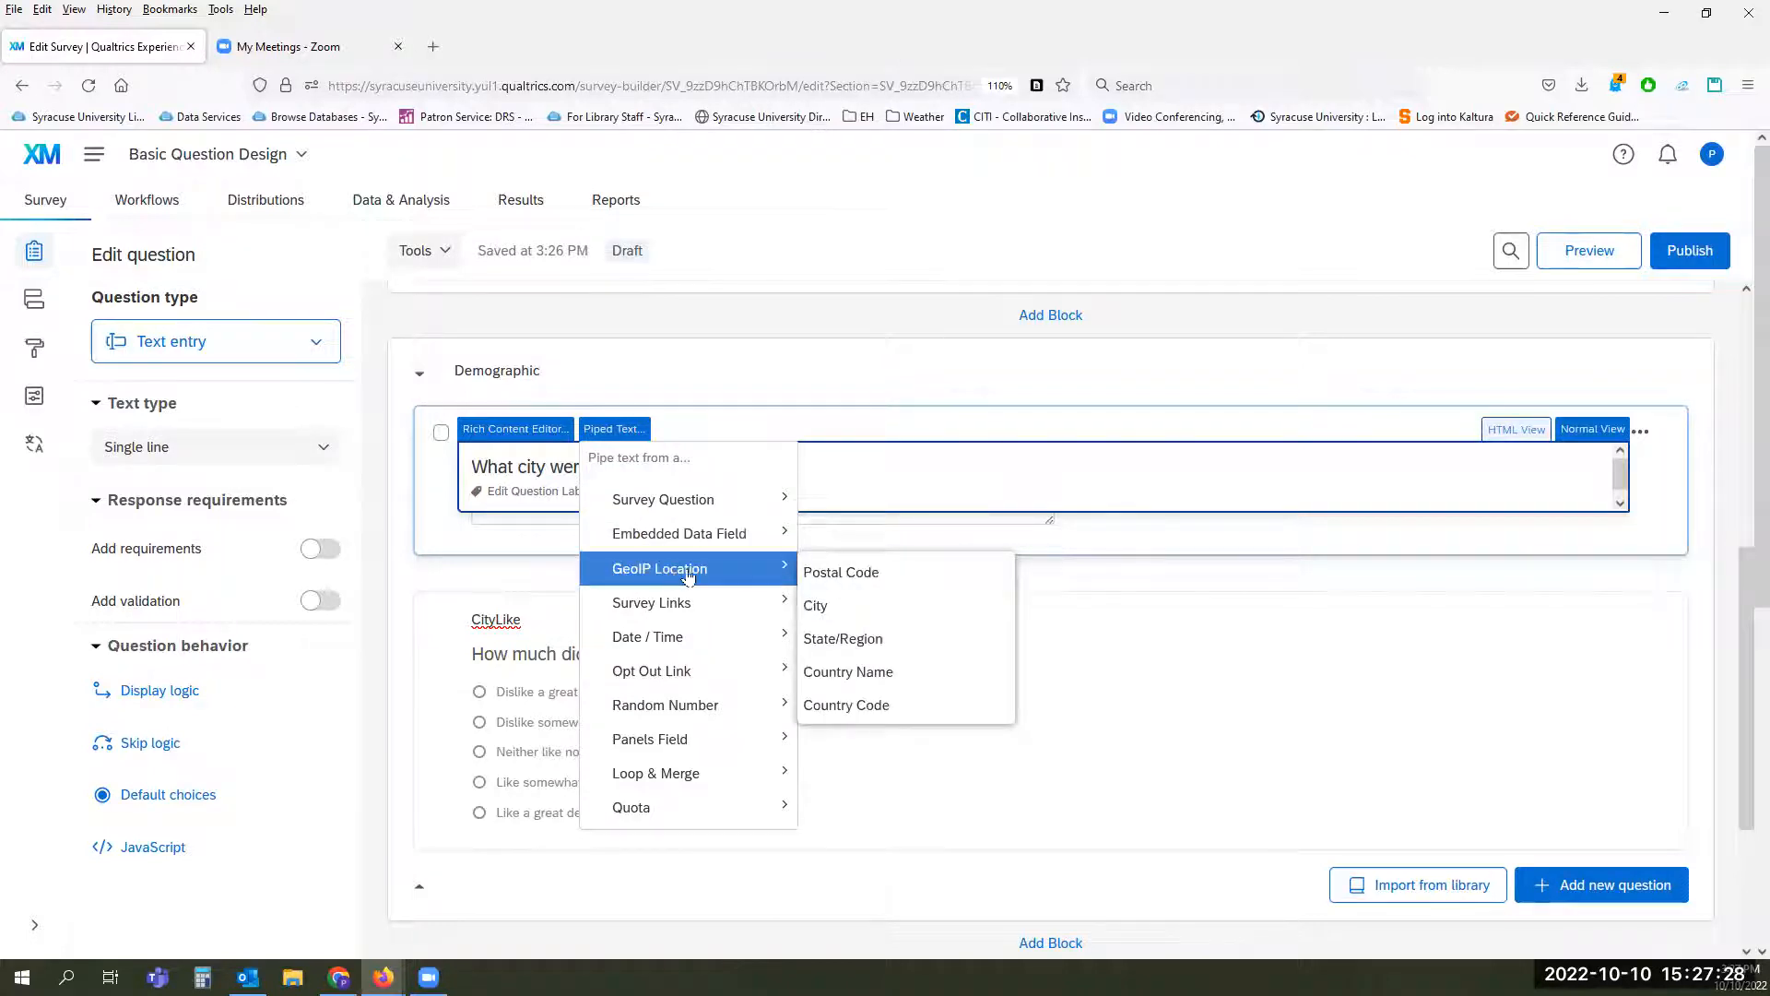
pyautogui.moveTo(664, 612)
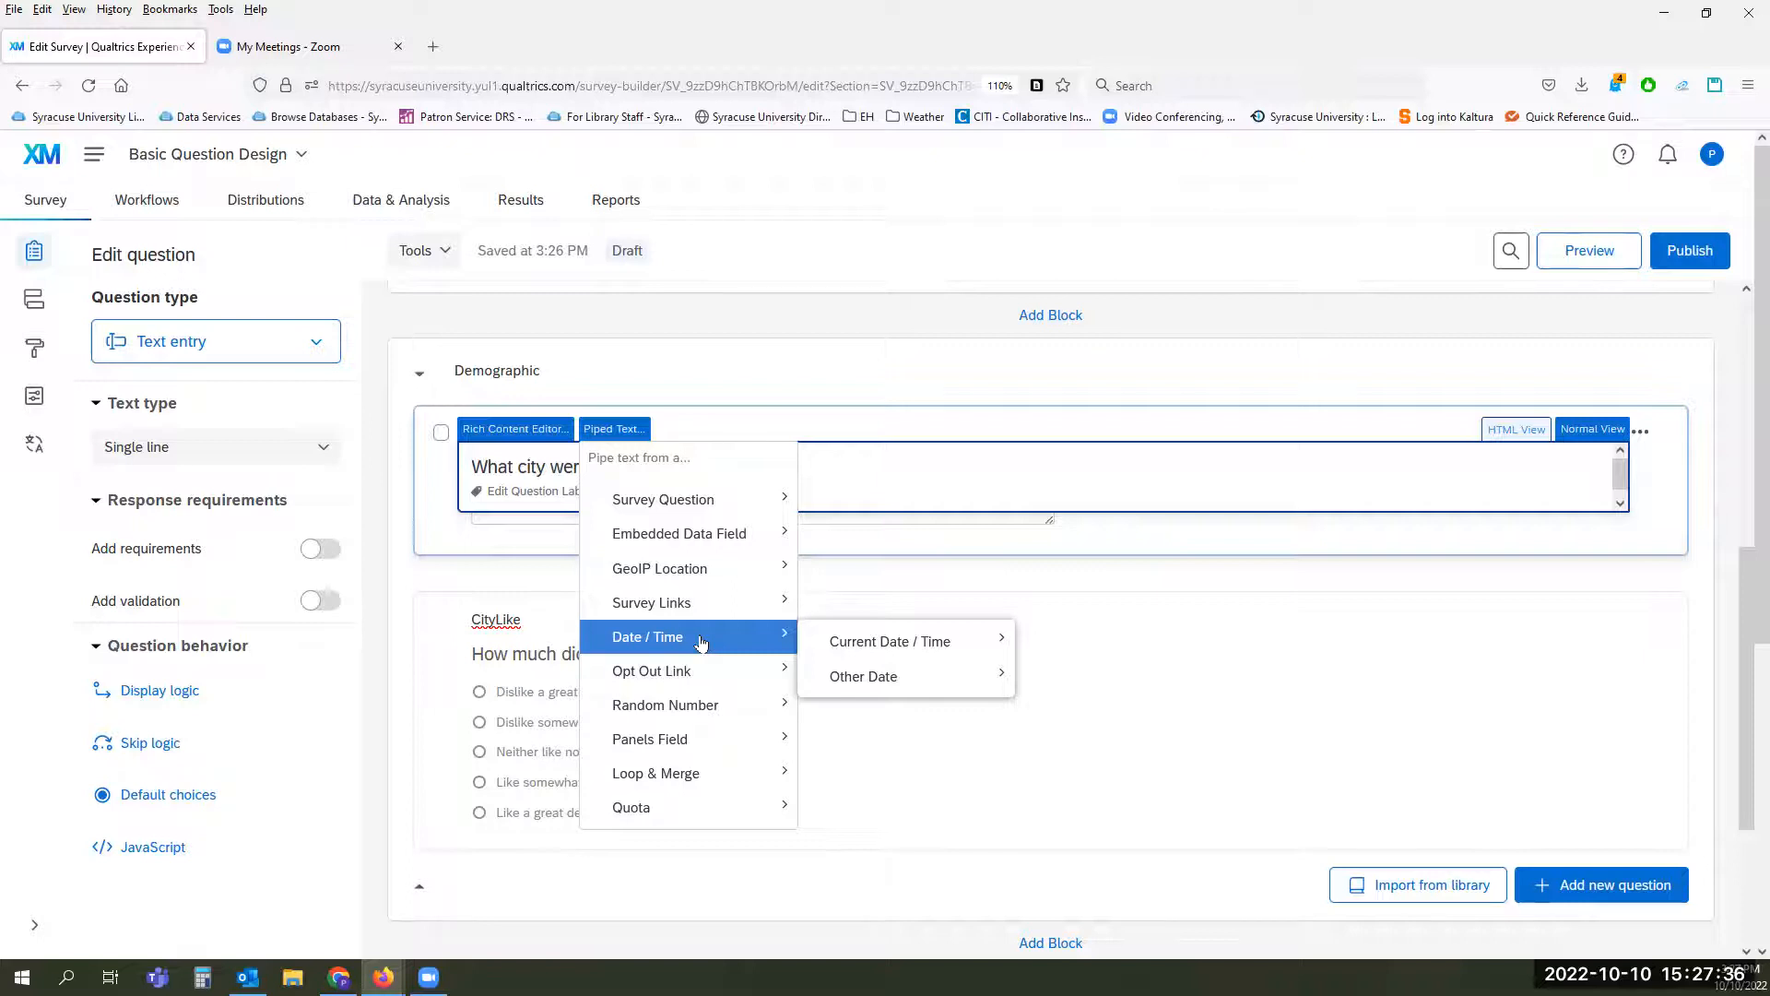
# Step: Try to insert the current date as piped text in the 2022/10/10 (leading zero) format into the CityBorn question text
pyautogui.moveTo(859, 650)
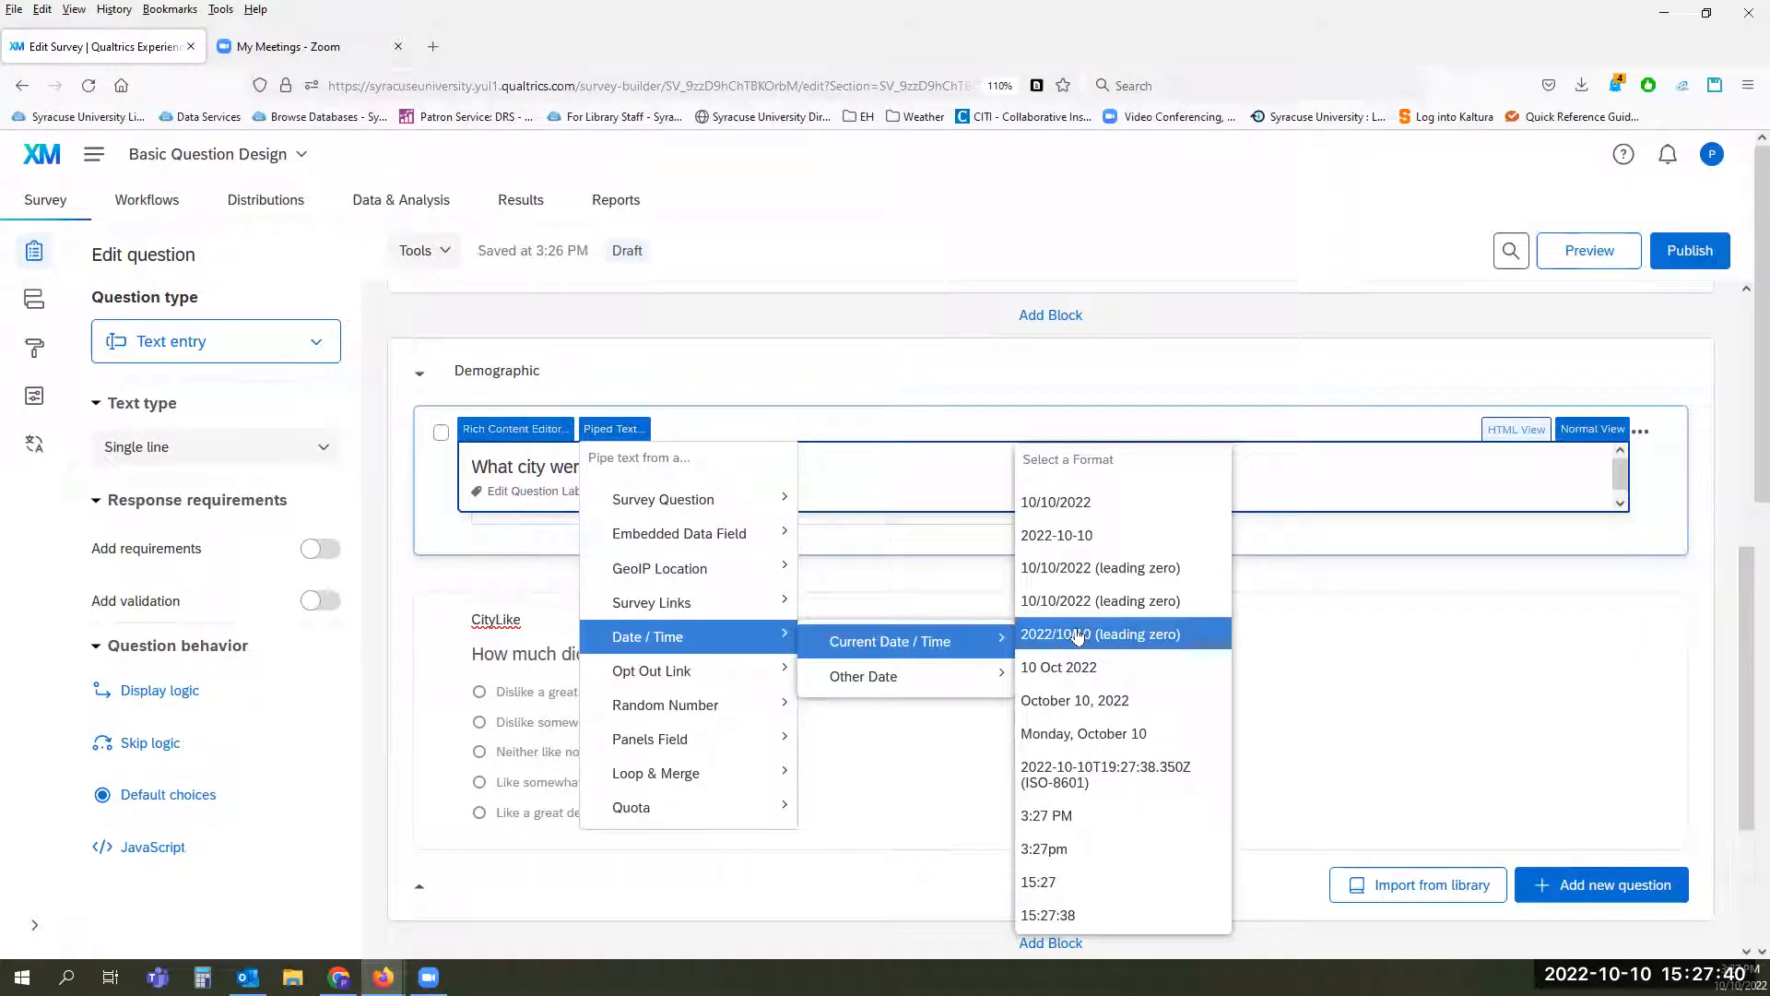
pyautogui.click(1077, 634)
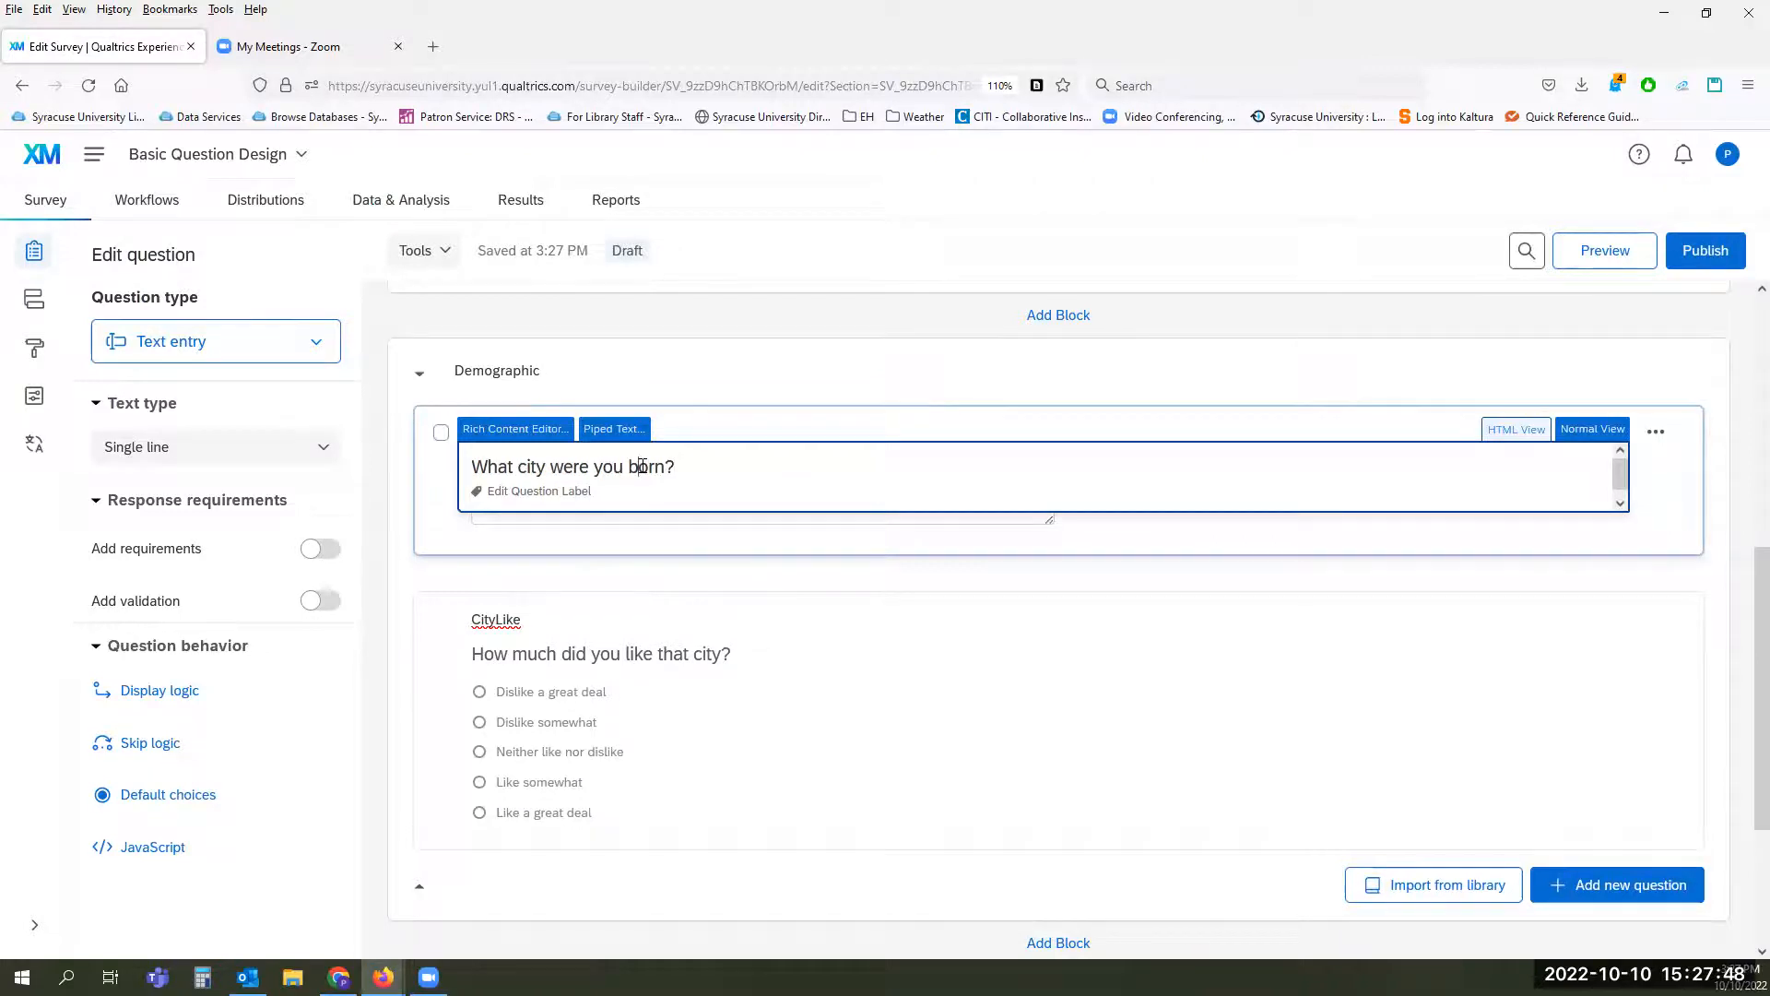
pyautogui.click(858, 594)
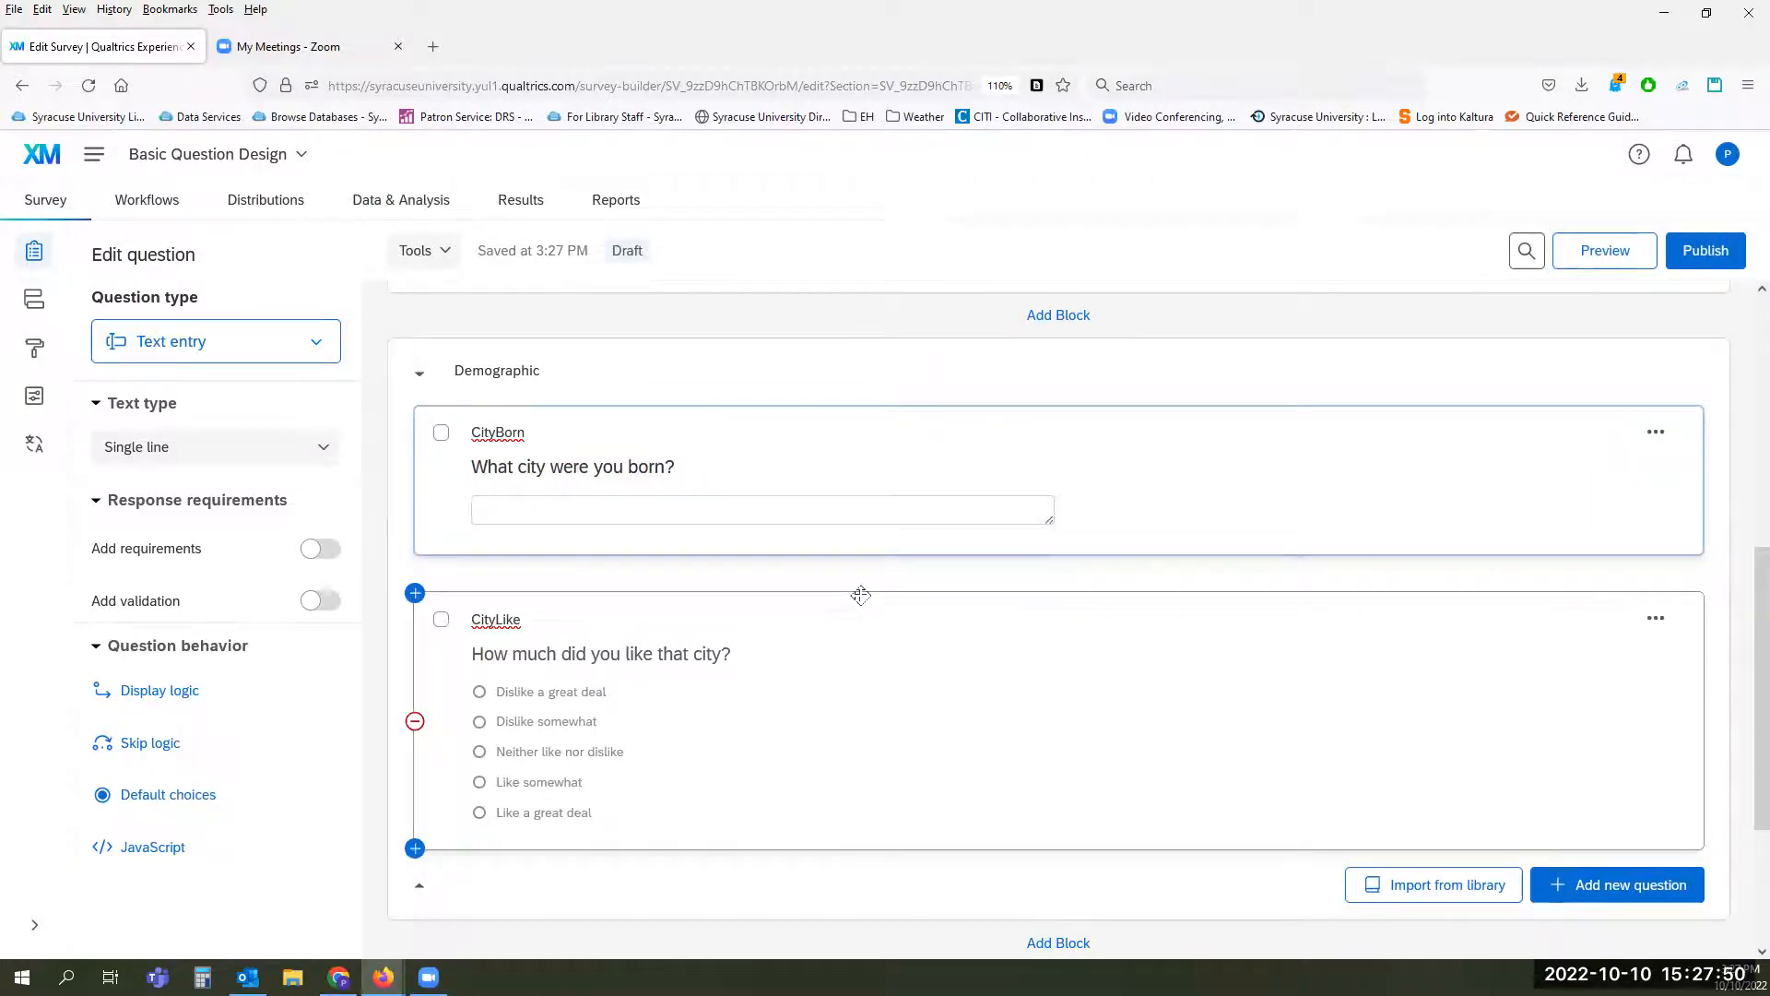
# Step: Insert the current date as piped text in the 2022/10/10 (leading zero) format at the end of the CityBorn question text
pyautogui.click(646, 466)
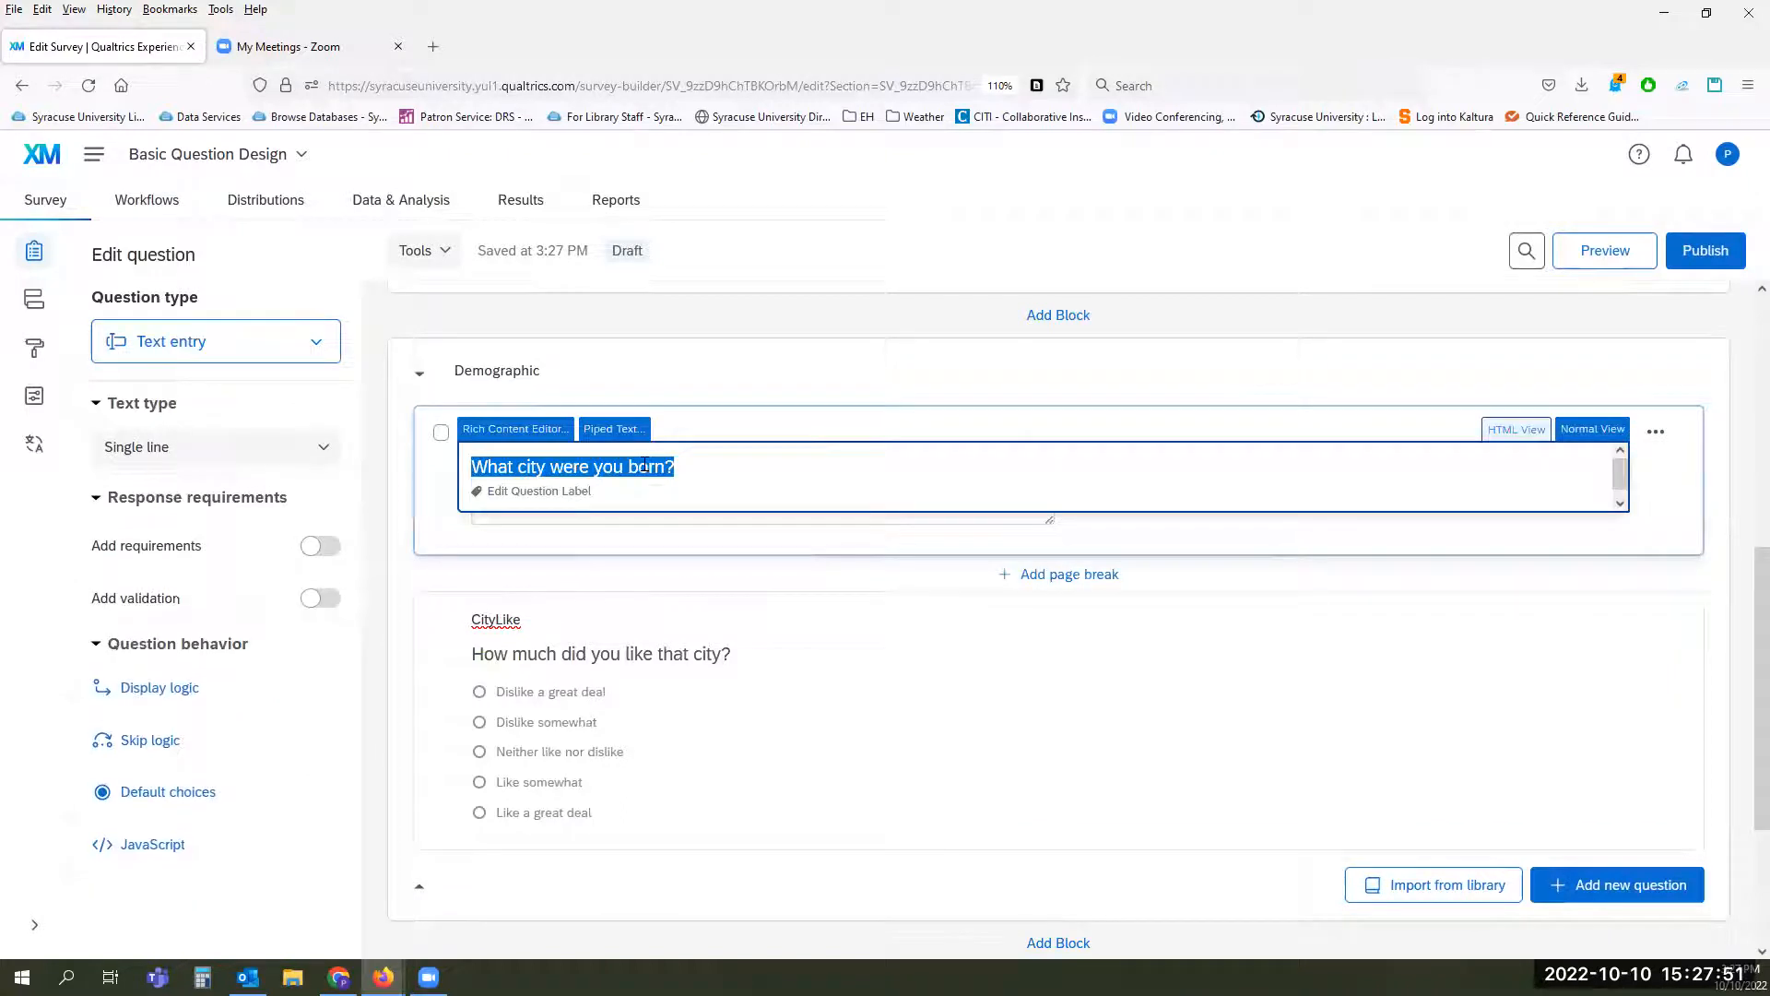
pyautogui.click(707, 465)
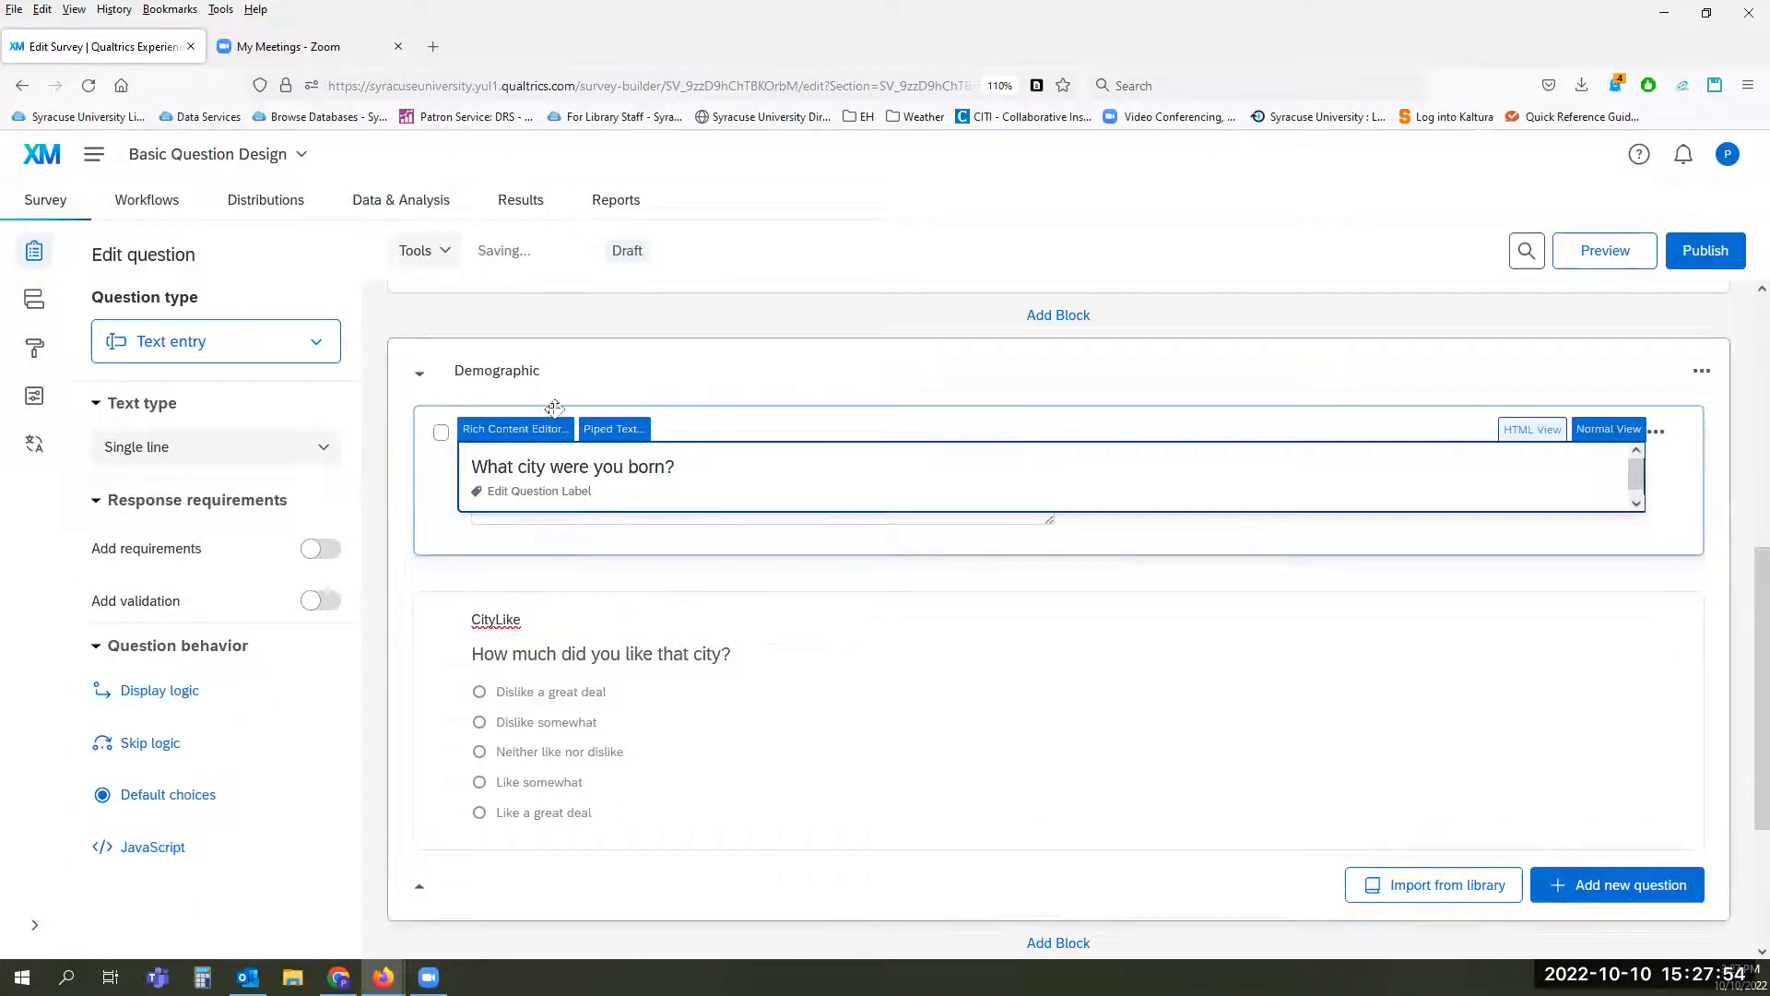
pyautogui.click(609, 430)
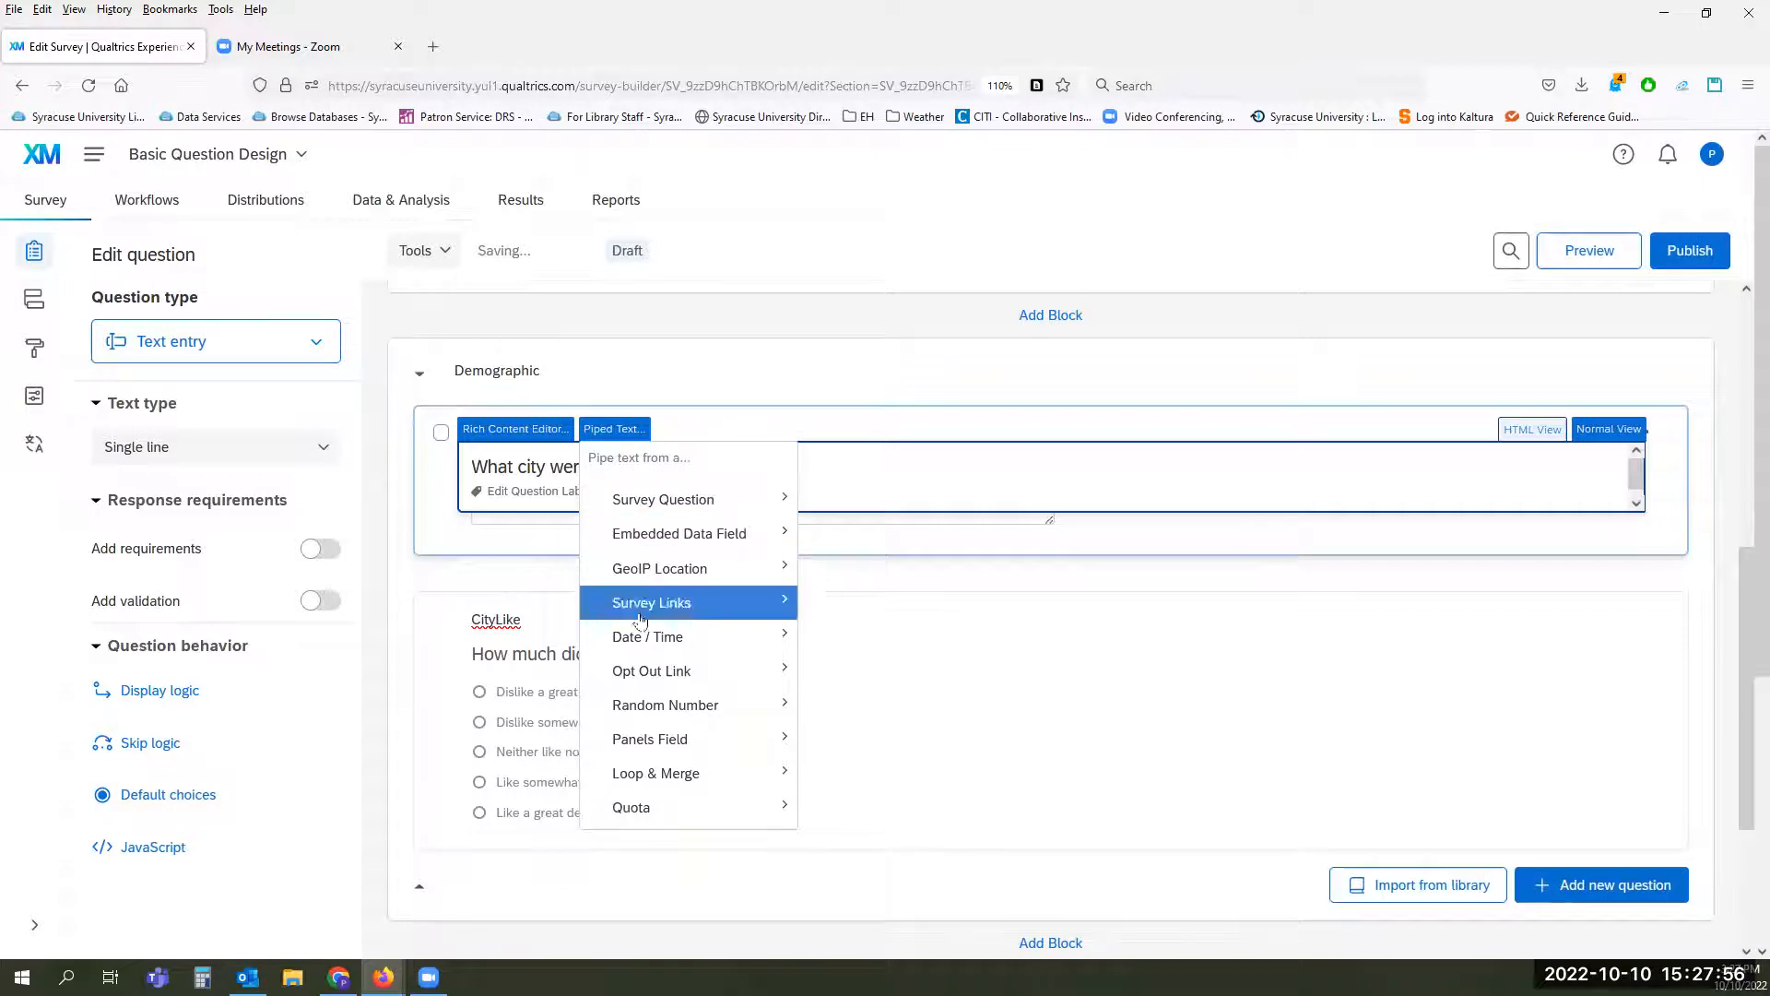
pyautogui.moveTo(963, 642)
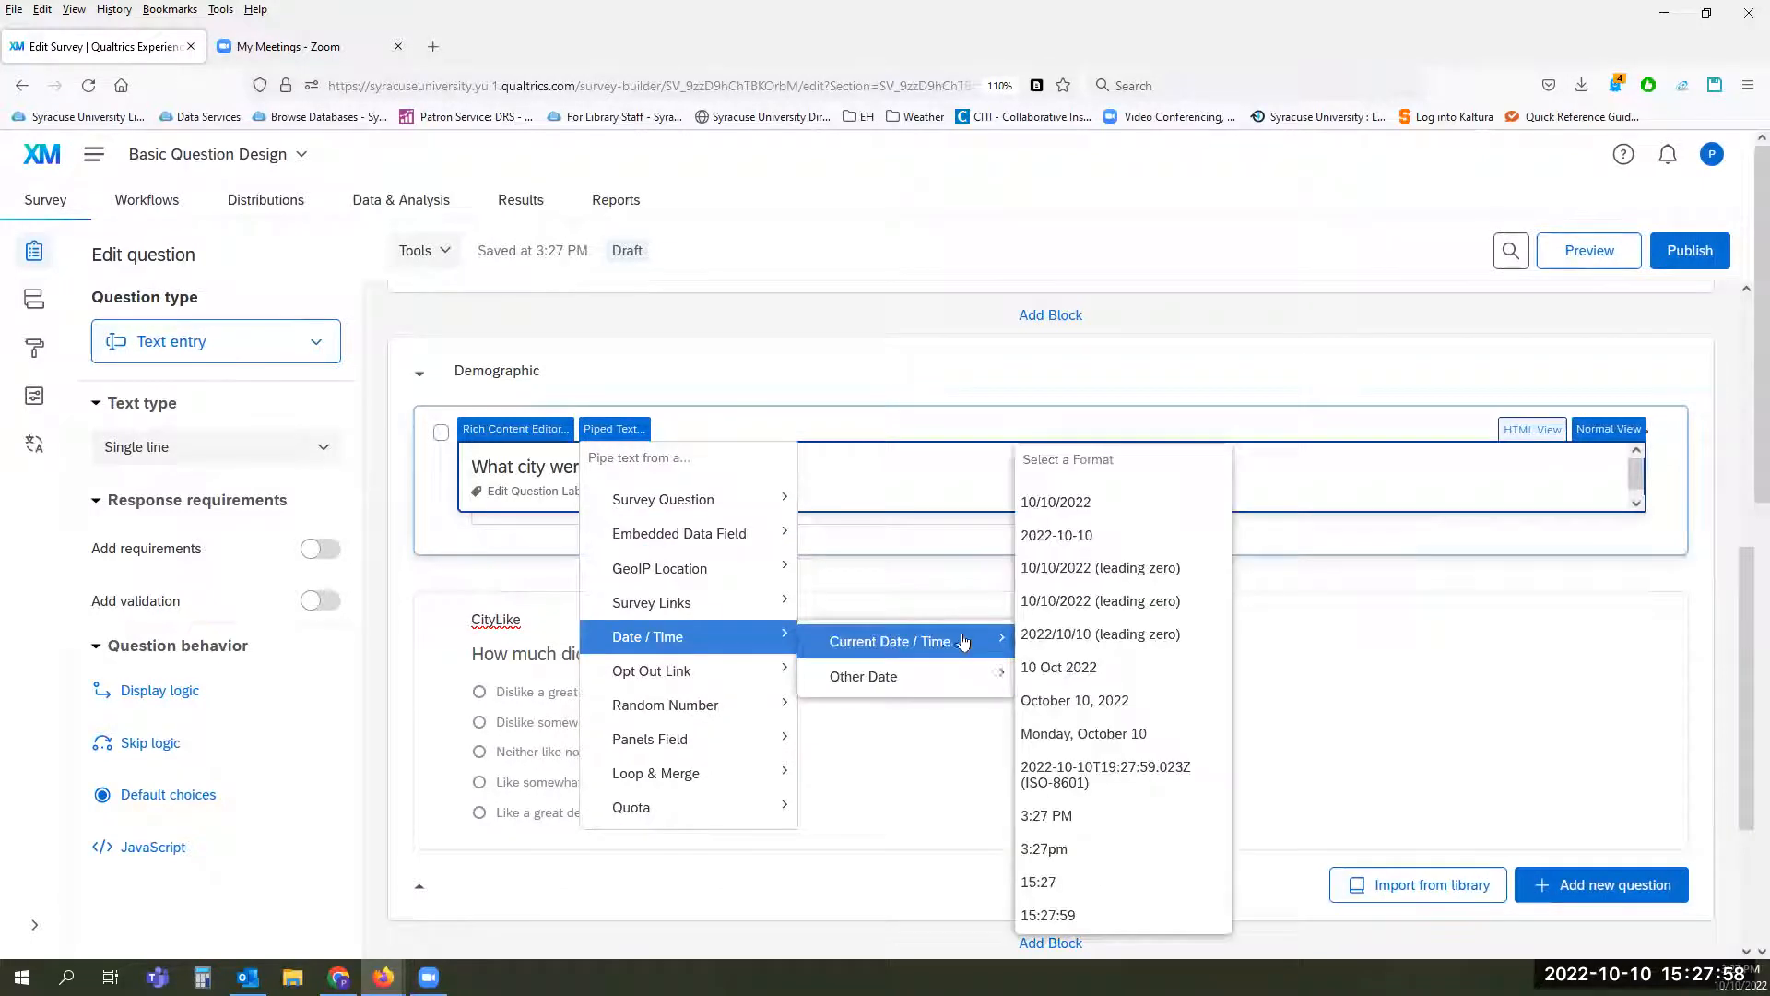
pyautogui.click(1069, 634)
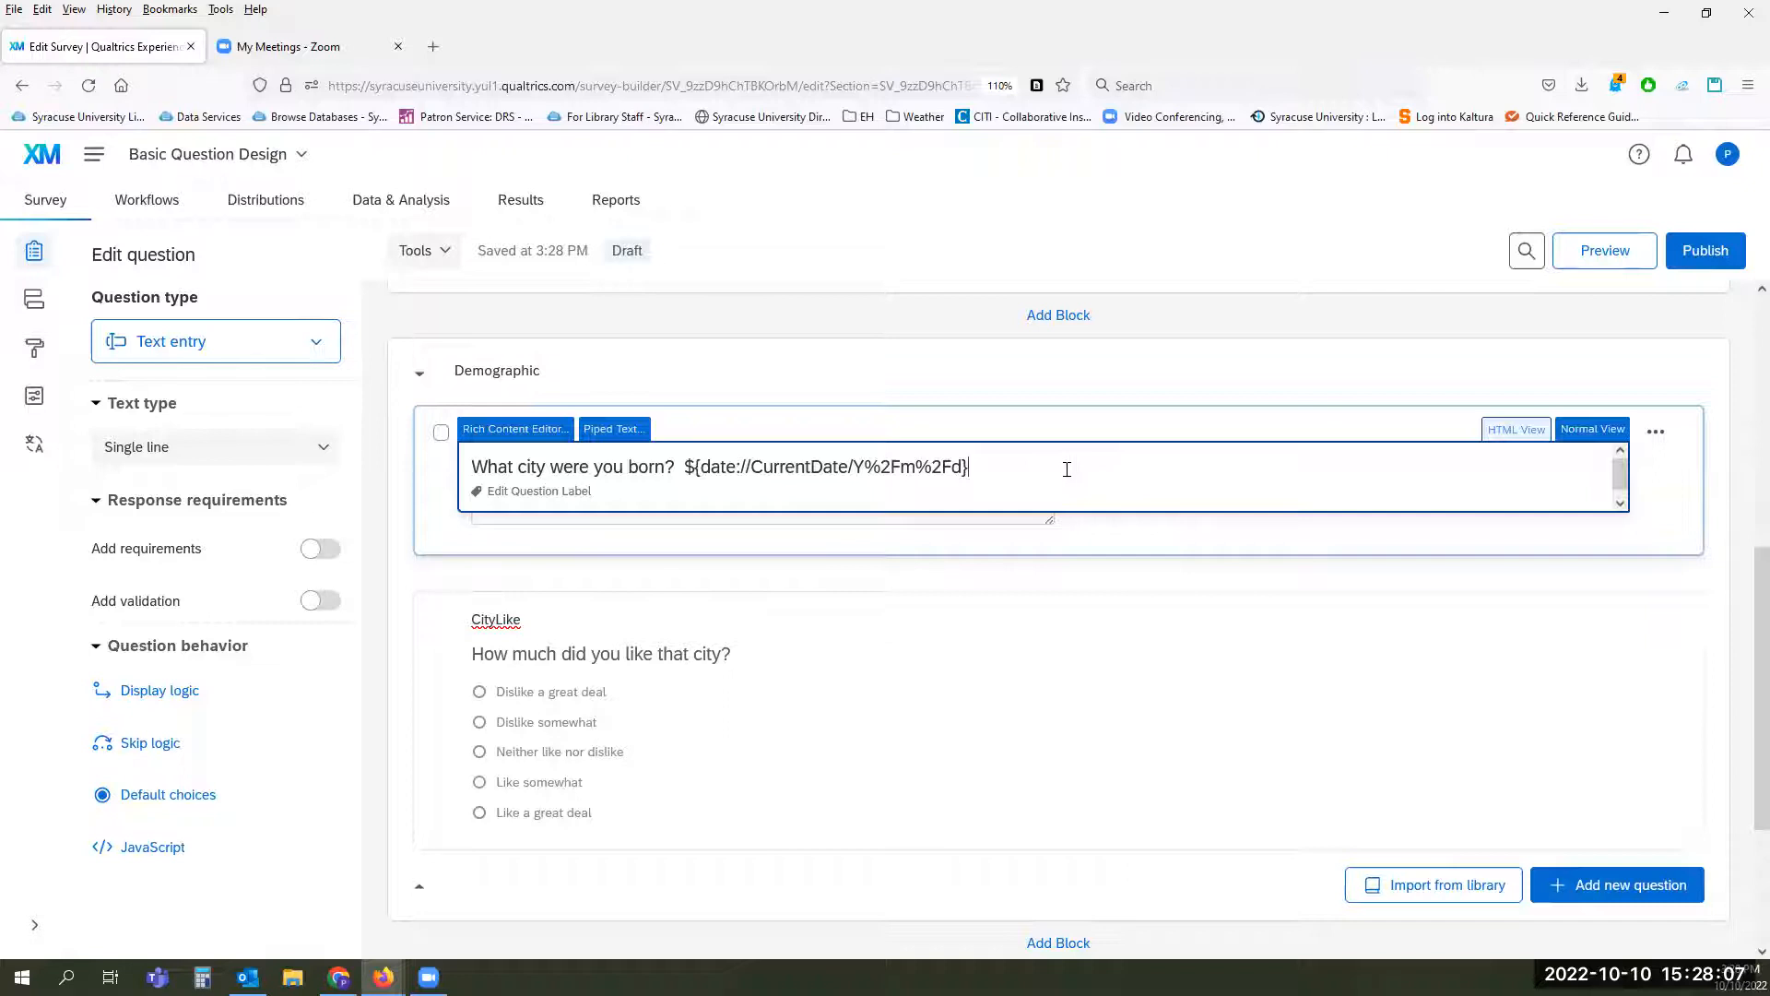
pyautogui.click(855, 382)
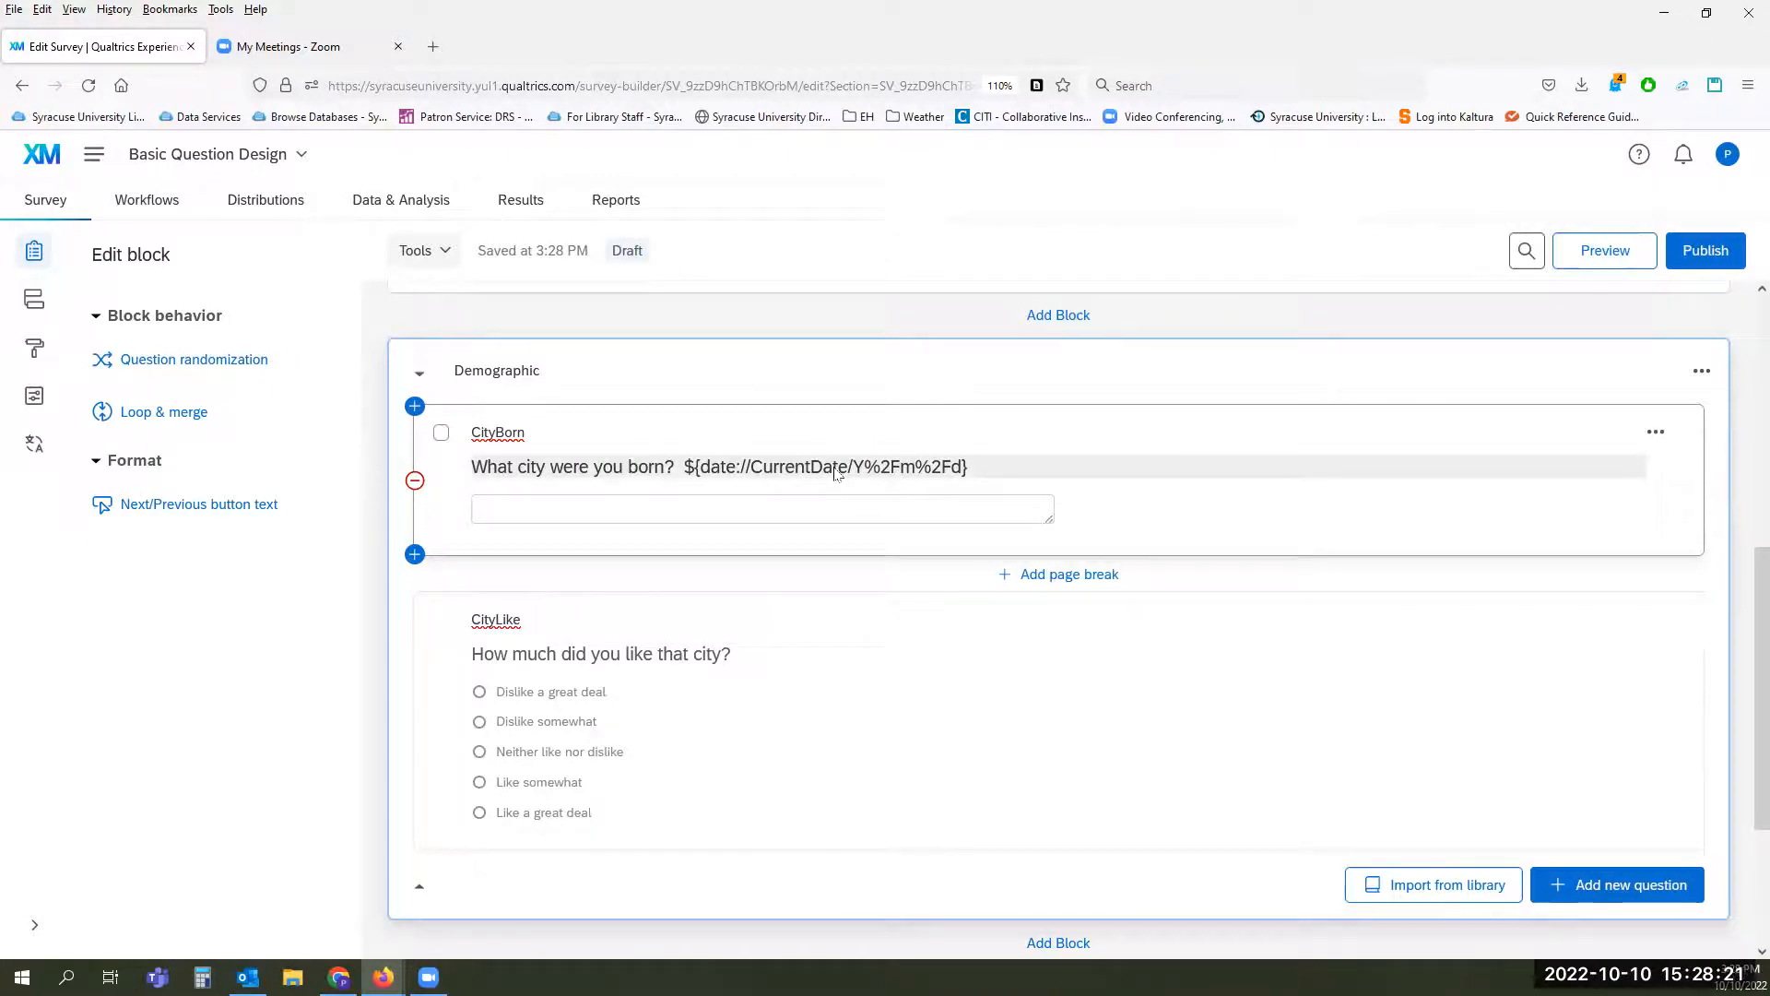
# Step: Preview the survey and answer No on the consent page to reach the page with the CityBorn and CityLike questions
pyautogui.click(1602, 259)
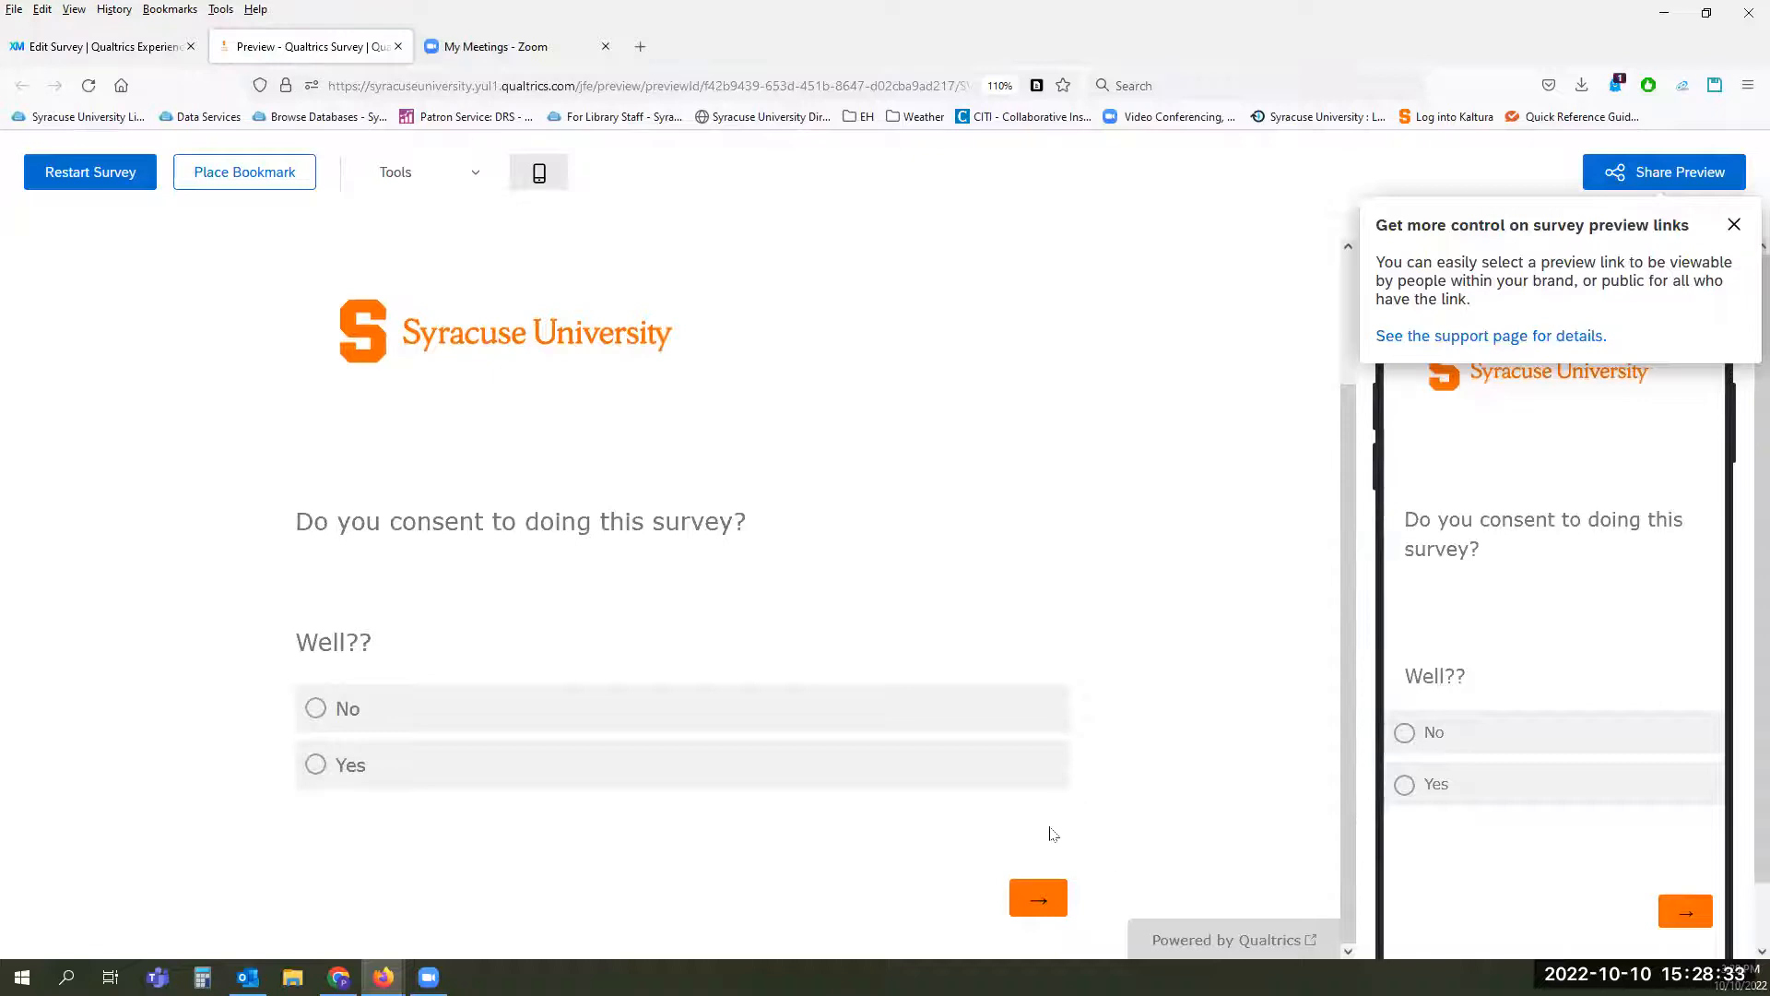
pyautogui.click(314, 708)
pyautogui.click(1038, 898)
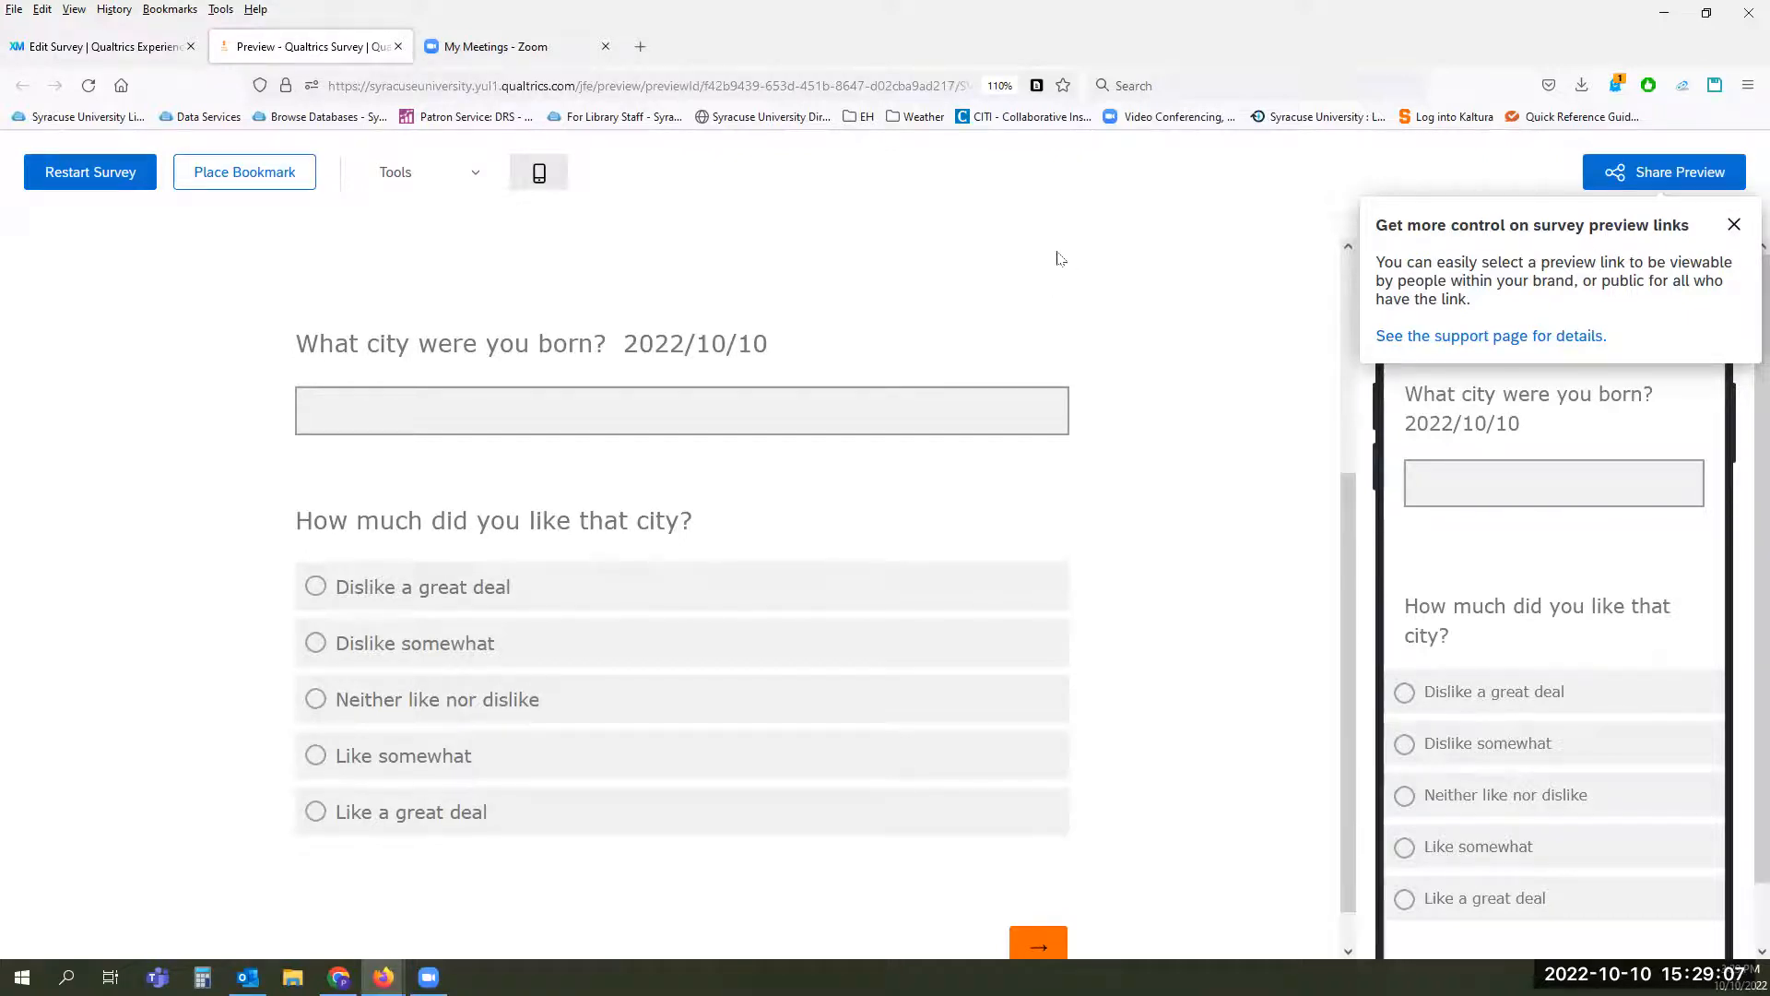
# Step: Dismiss the preview link tip and examine the link visibility permissions for sharing the preview, keeping Brand internal only
pyautogui.click(1731, 227)
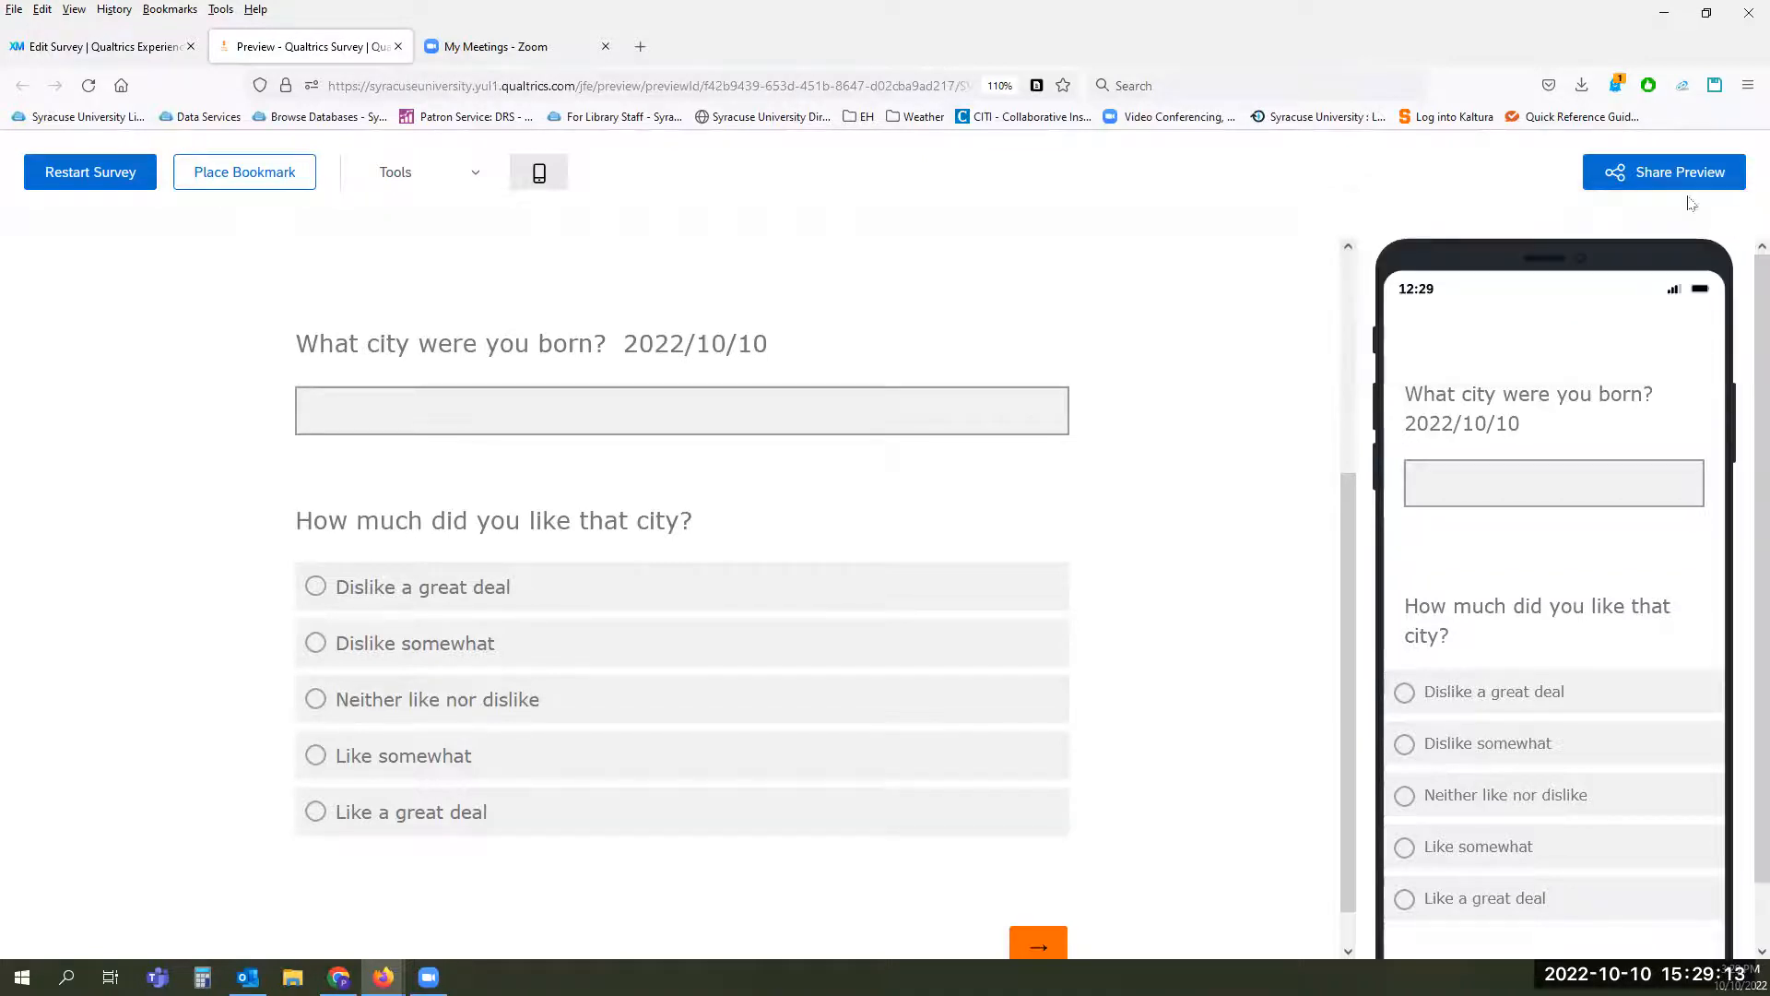
pyautogui.click(1649, 173)
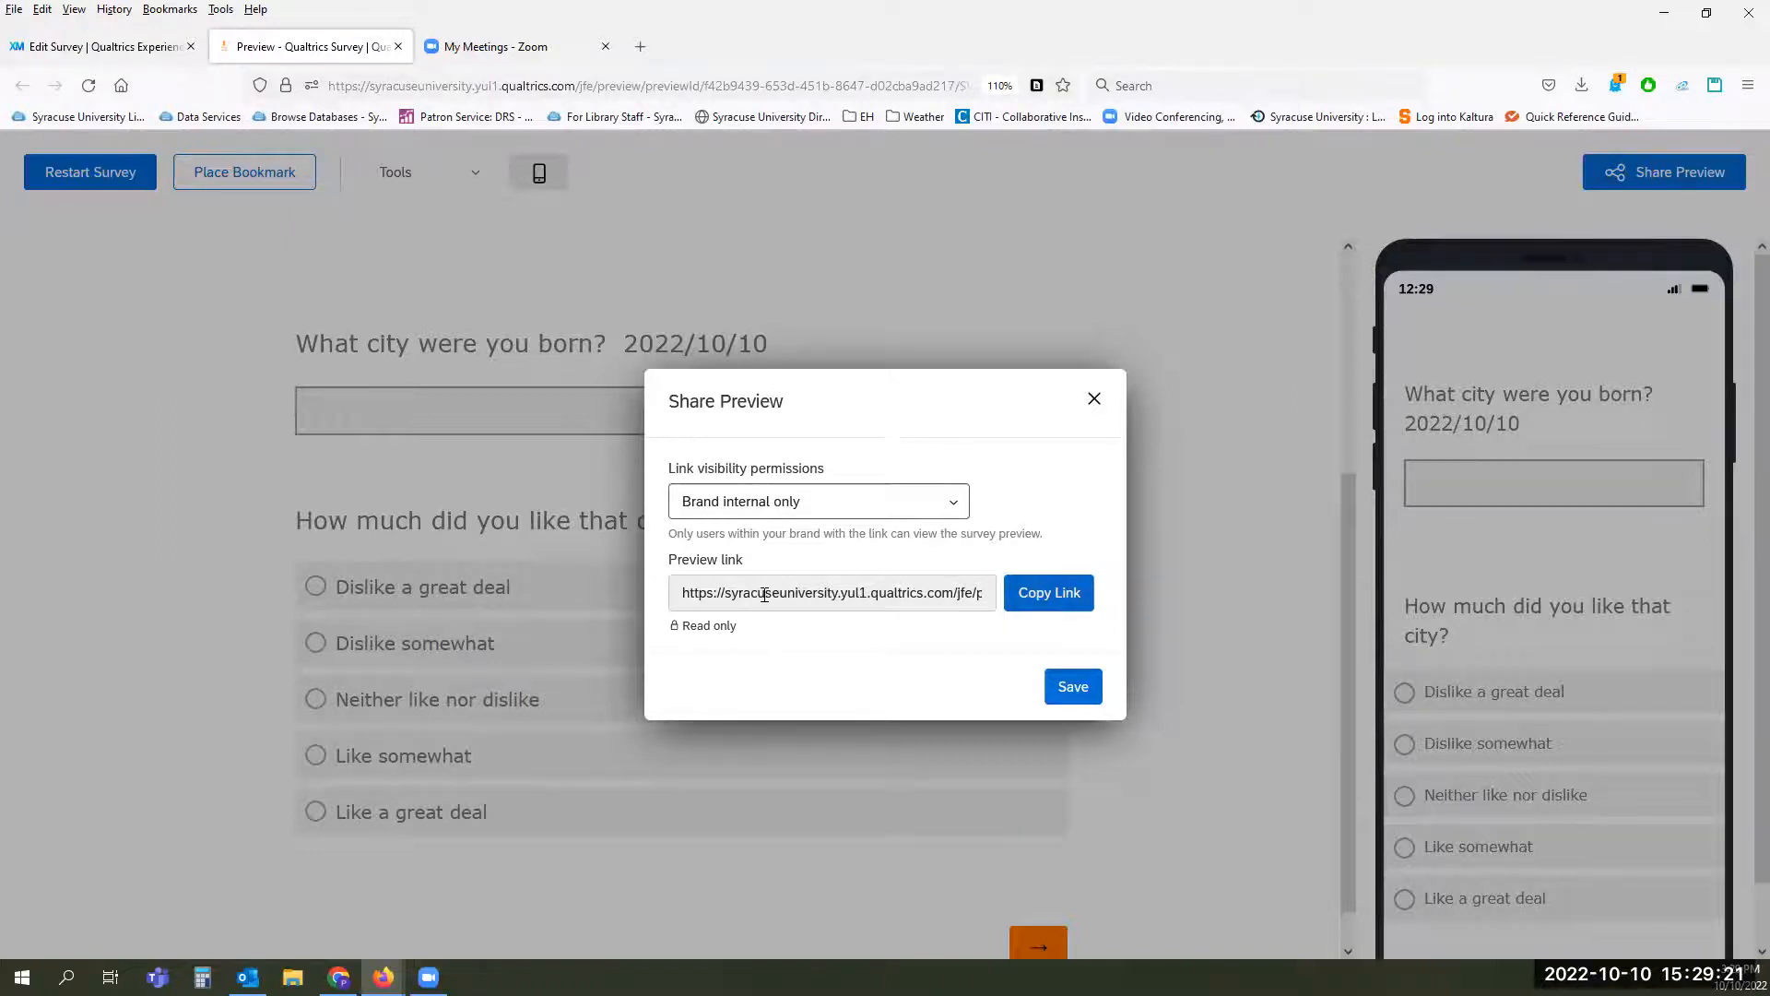
pyautogui.click(854, 506)
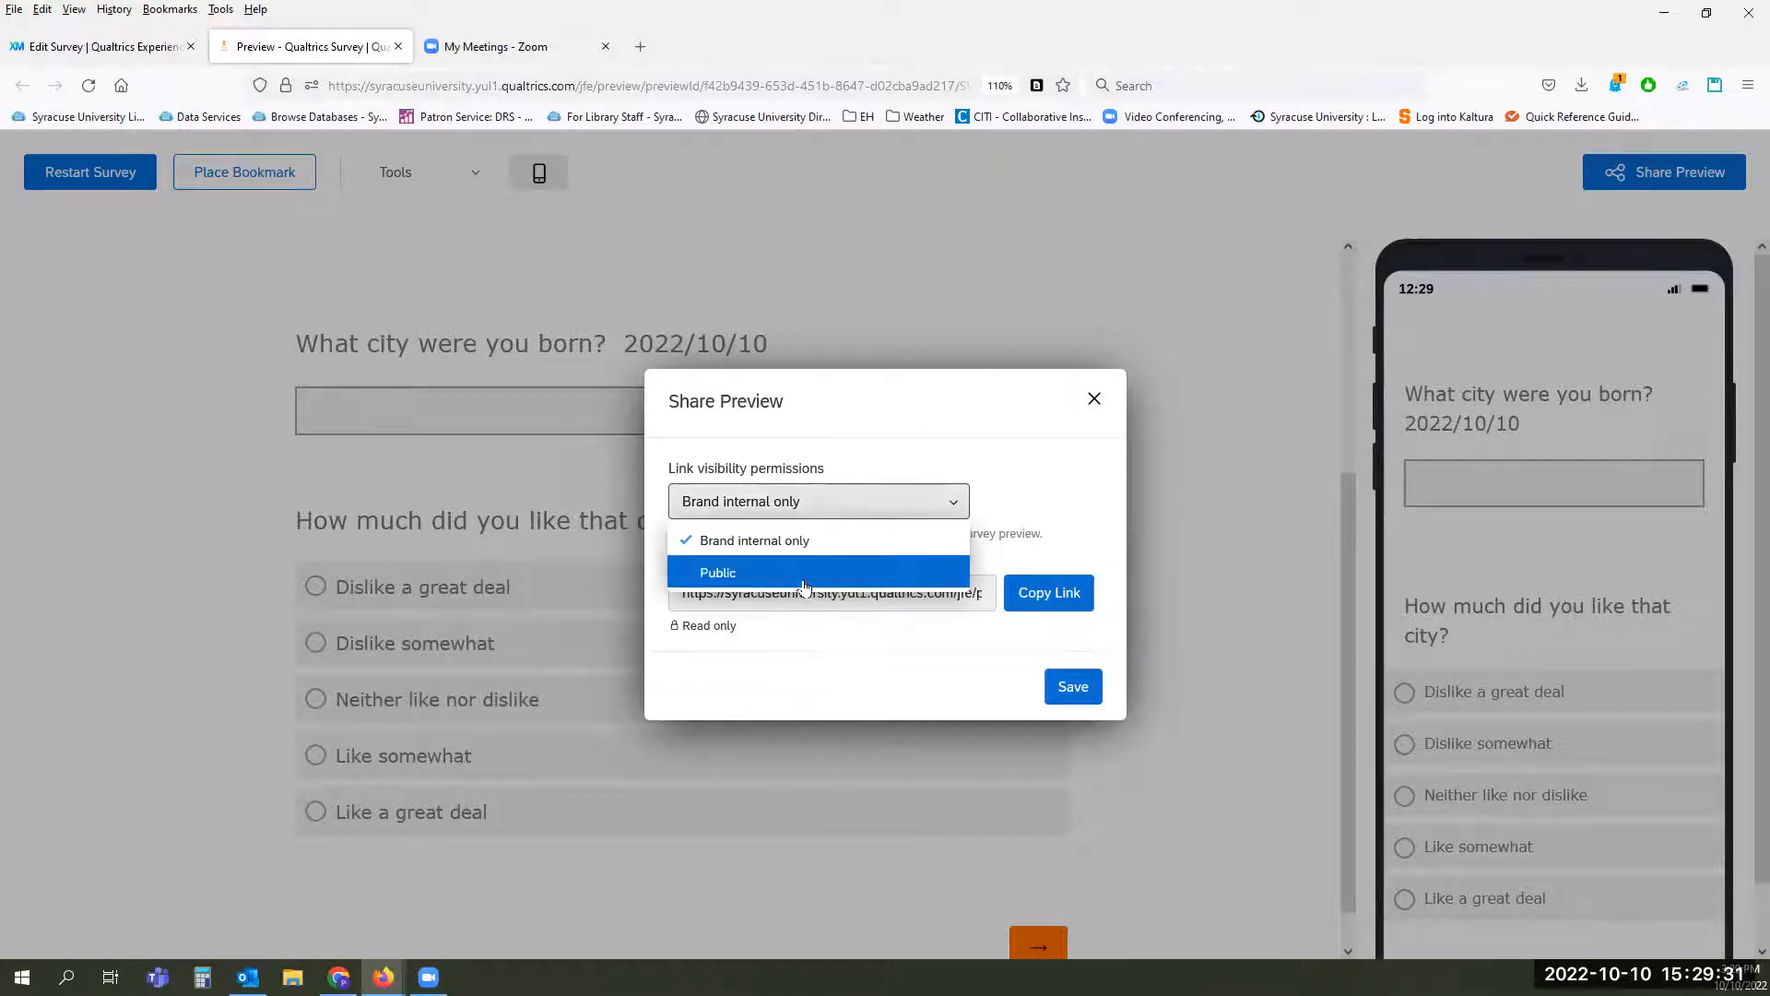
pyautogui.click(852, 653)
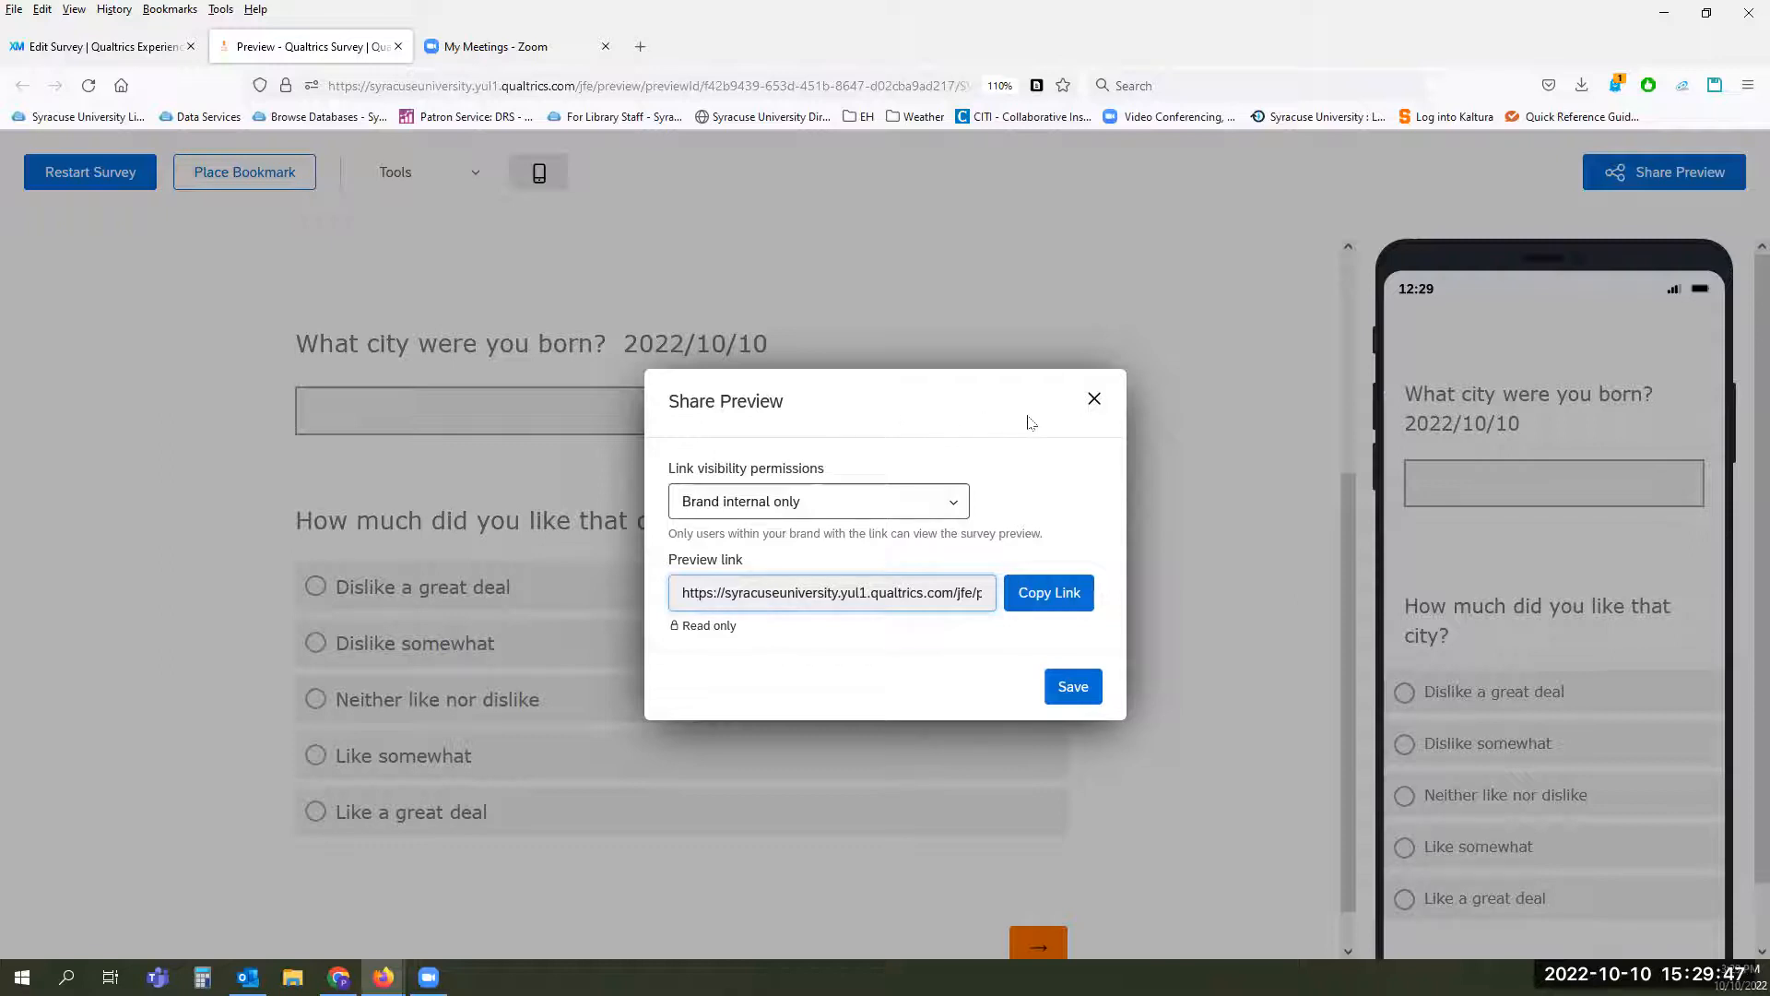
pyautogui.click(1093, 400)
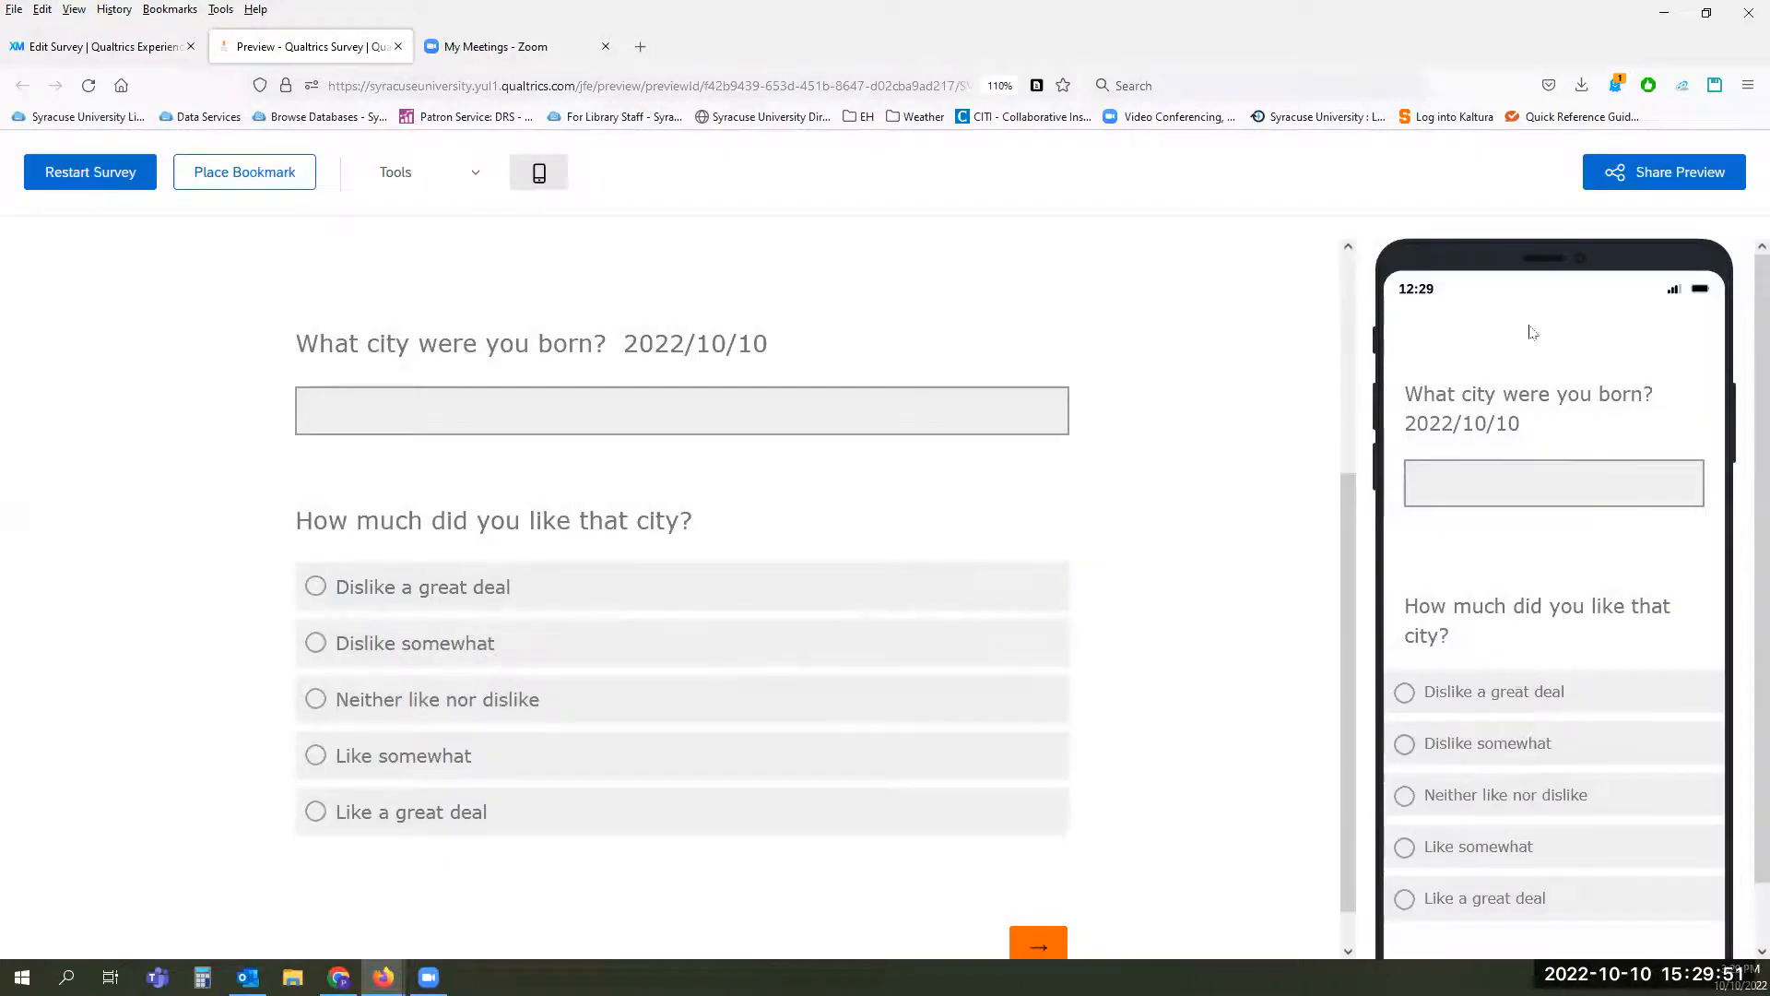
# Step: Review the demographic questions in the desktop and phone previews, switching the mobile view off and back on
pyautogui.scroll(-2, 1521, 516)
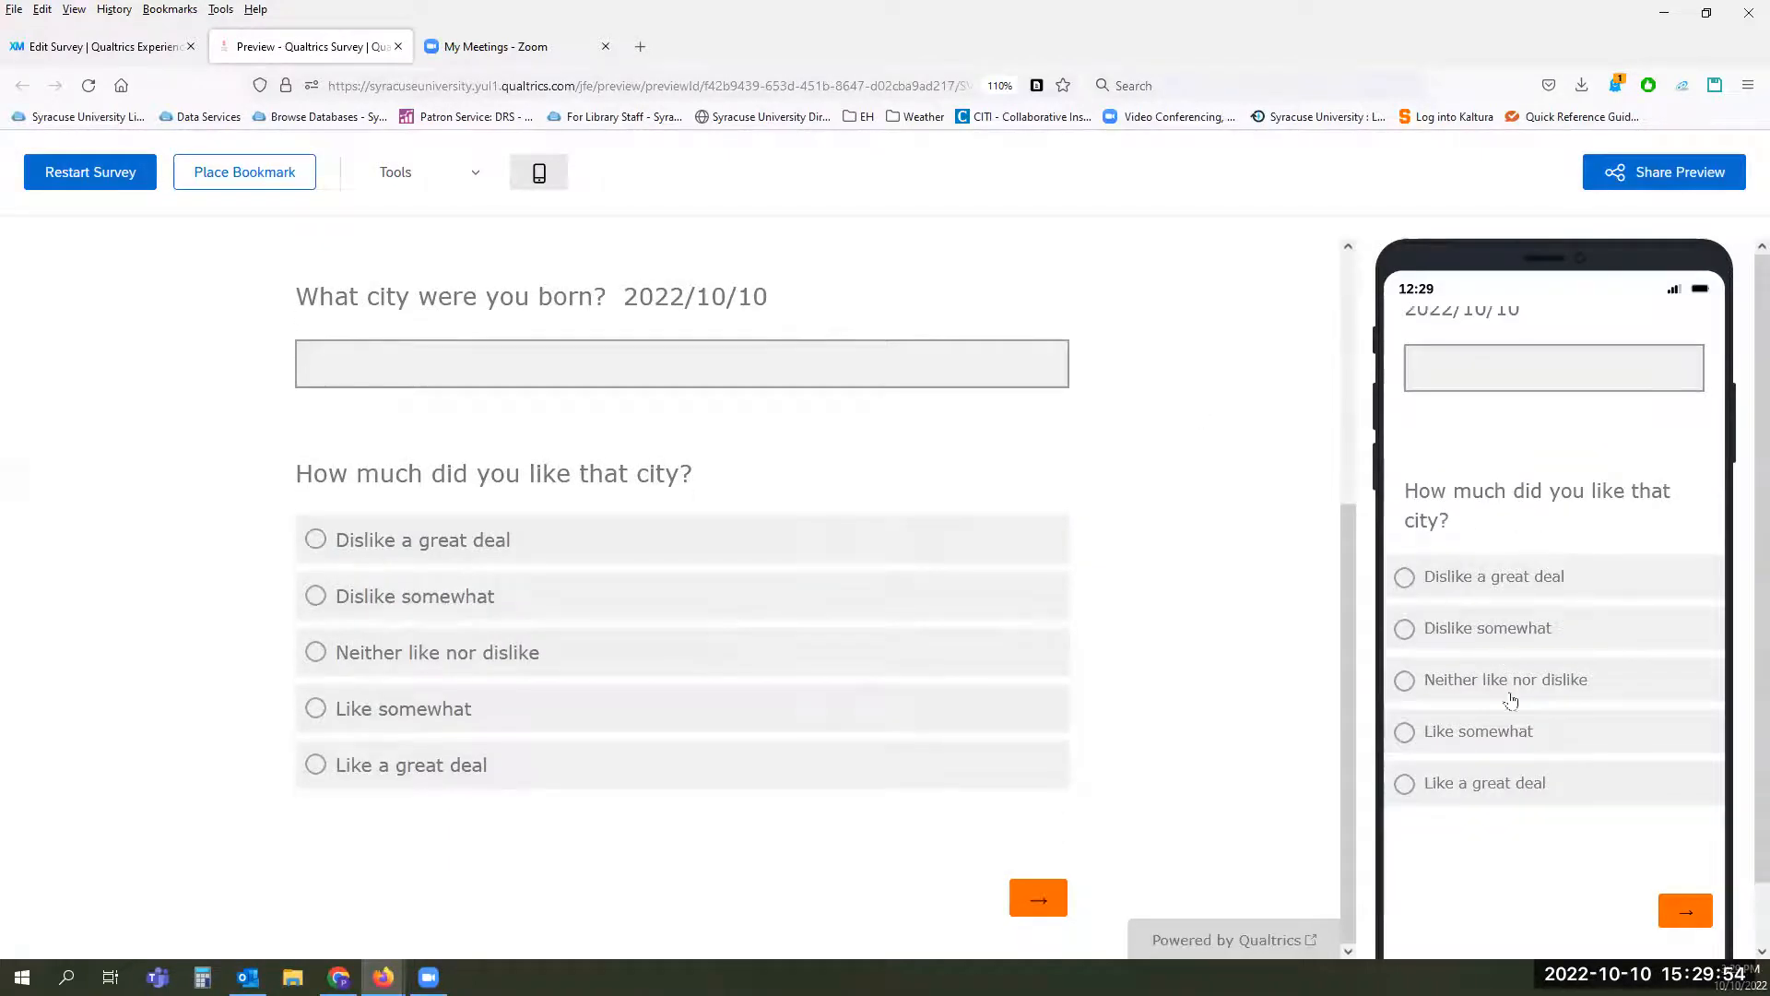
pyautogui.scroll(3, 1424, 729)
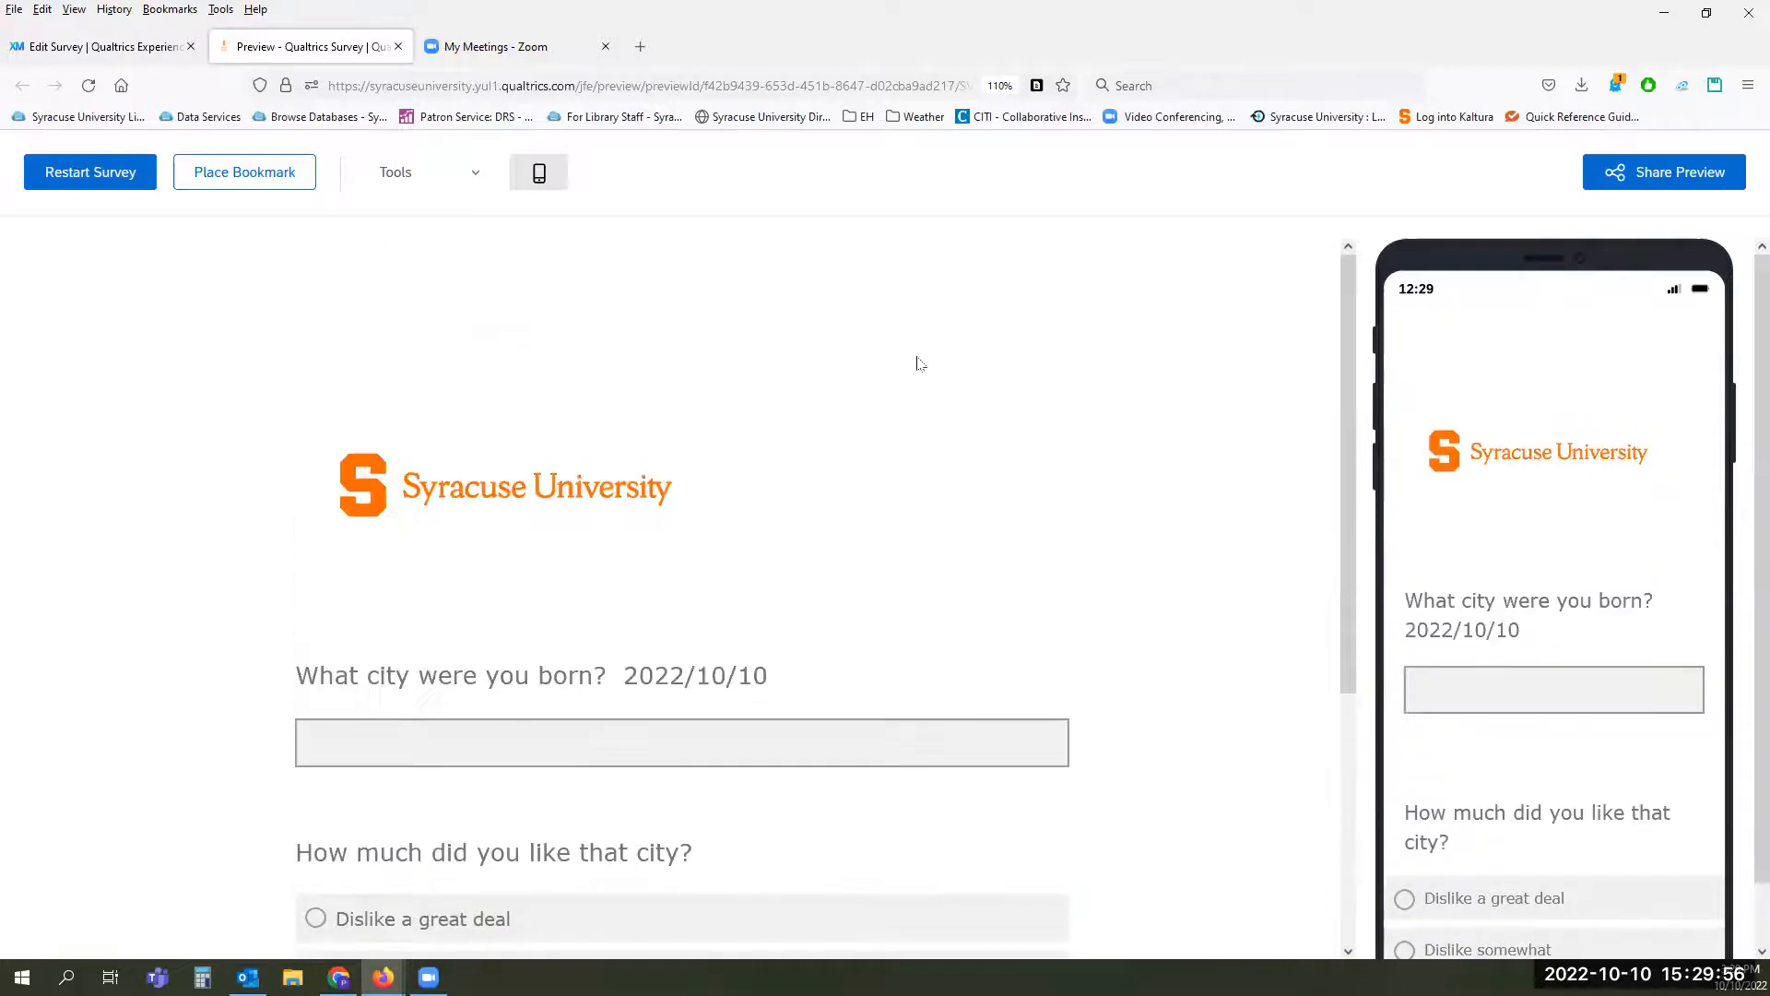
pyautogui.click(541, 173)
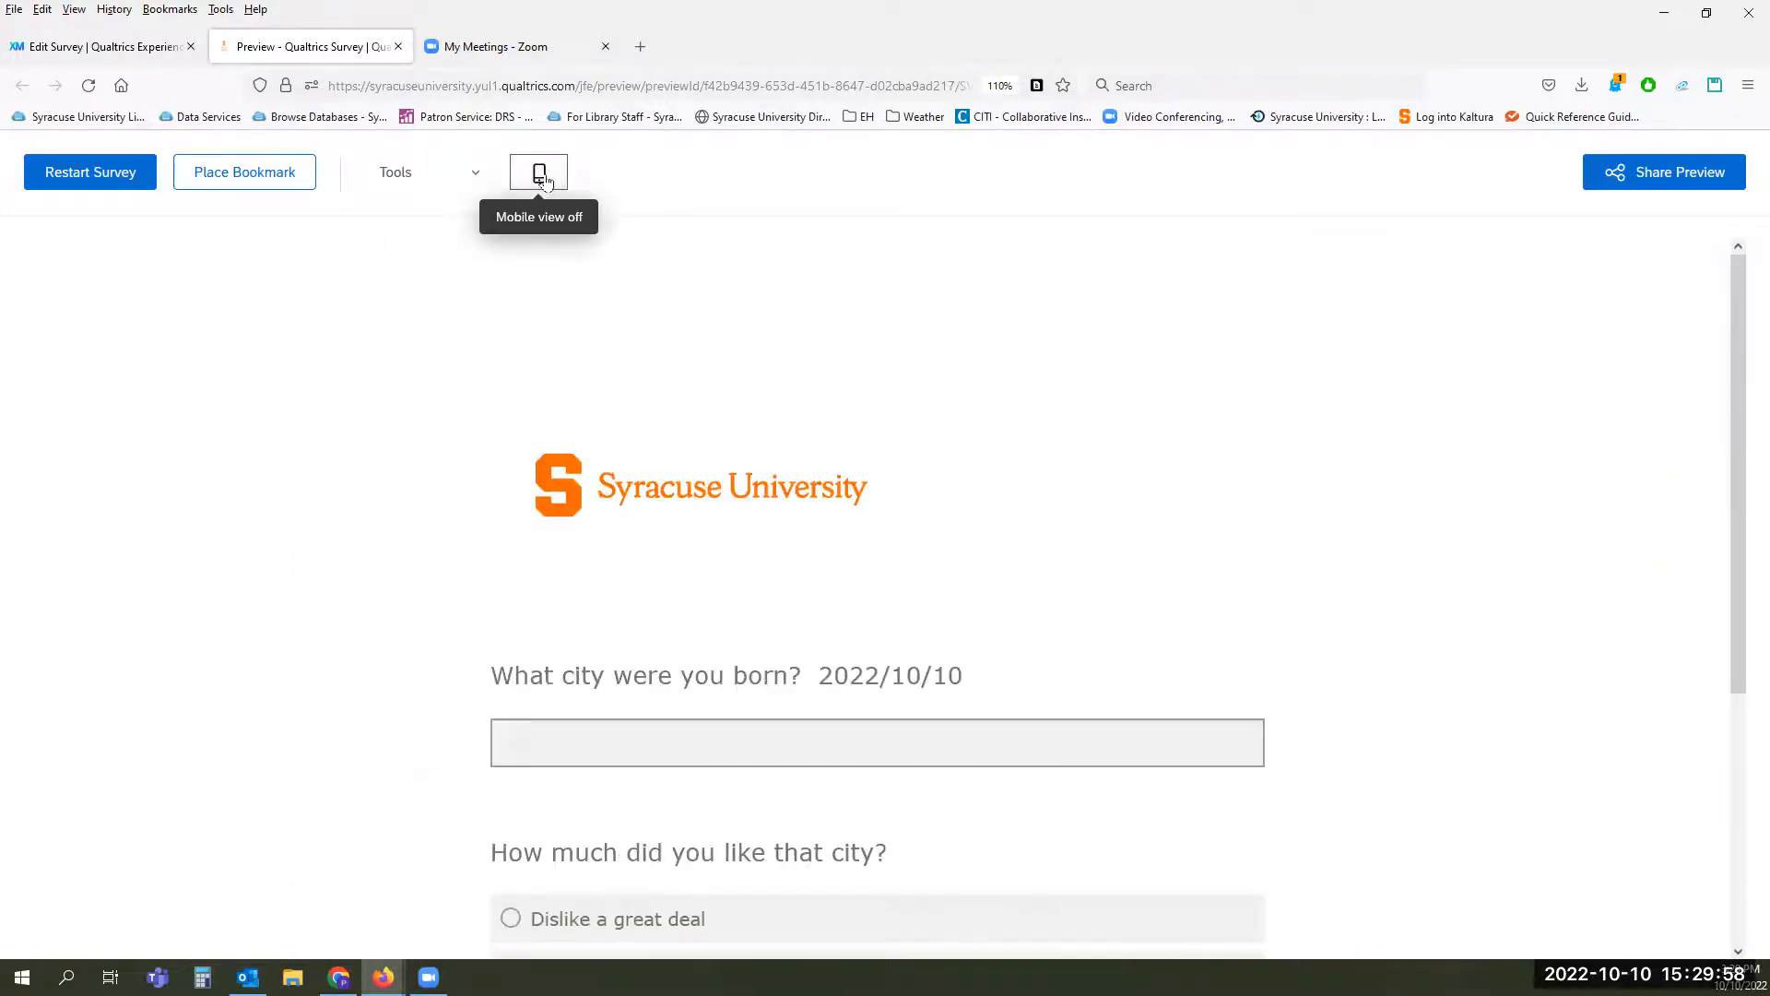
pyautogui.click(540, 173)
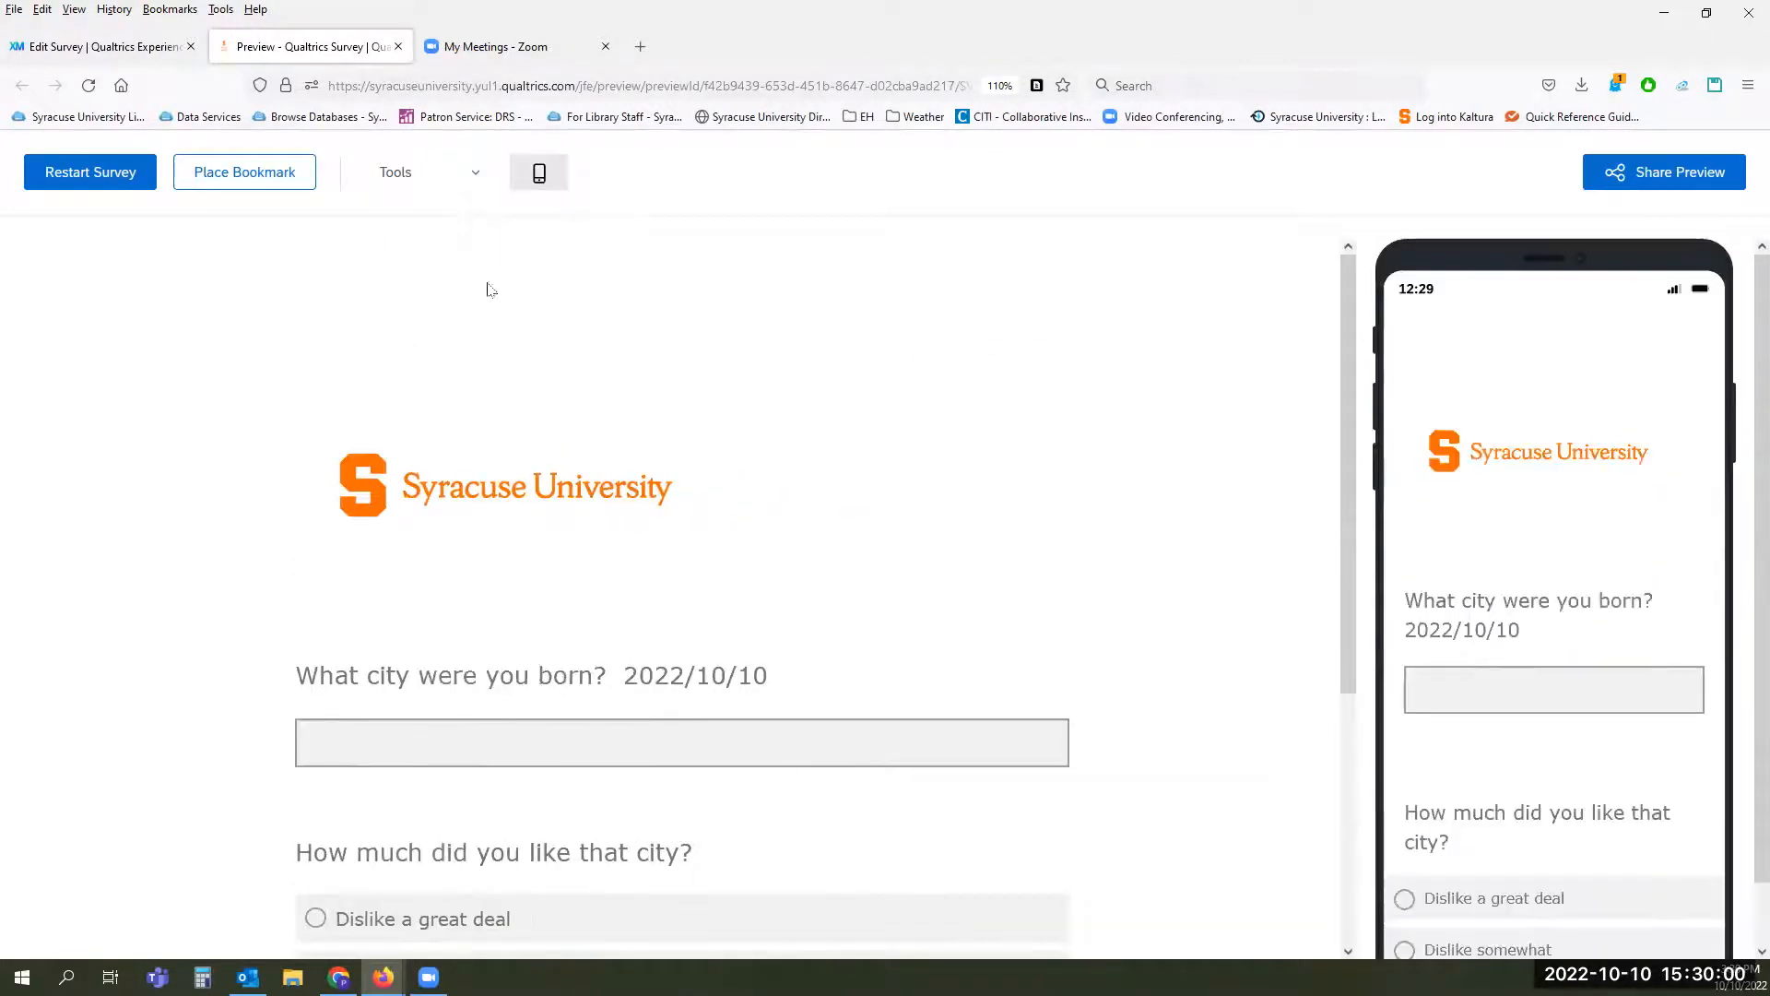
# Step: Restart the previewed survey, look over the extra preview tools, and close the preview to return to the survey editor
pyautogui.click(53, 180)
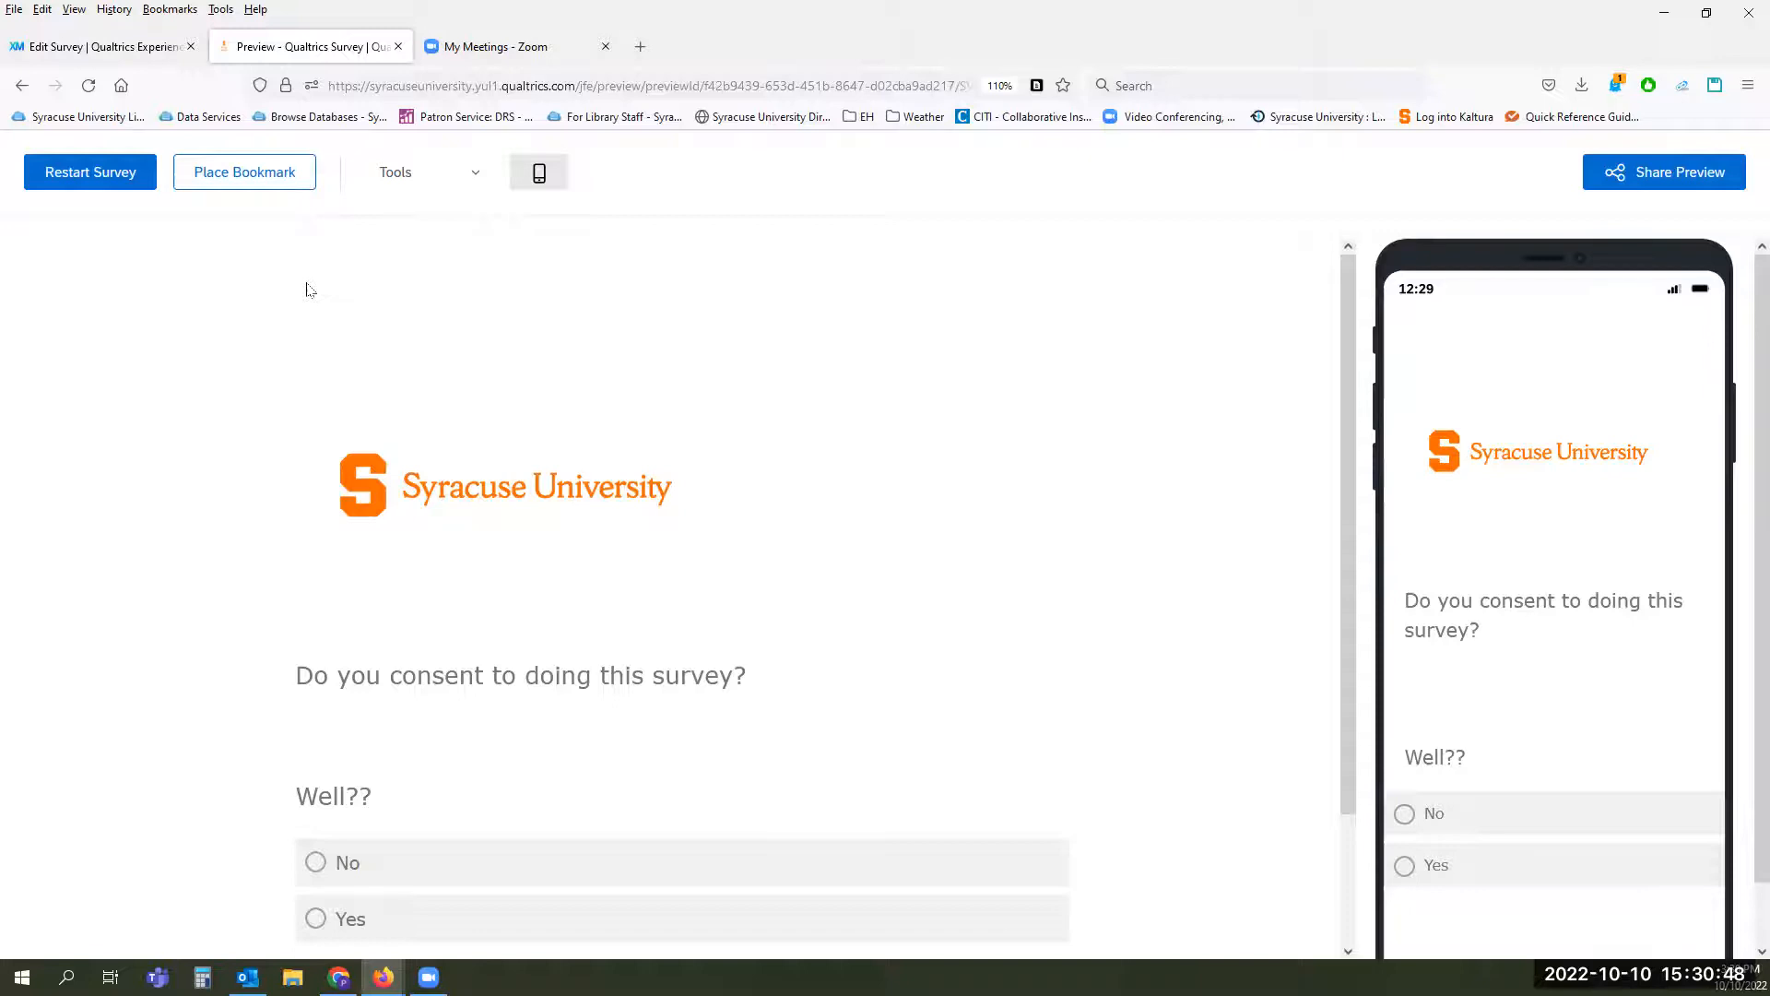
pyautogui.click(471, 179)
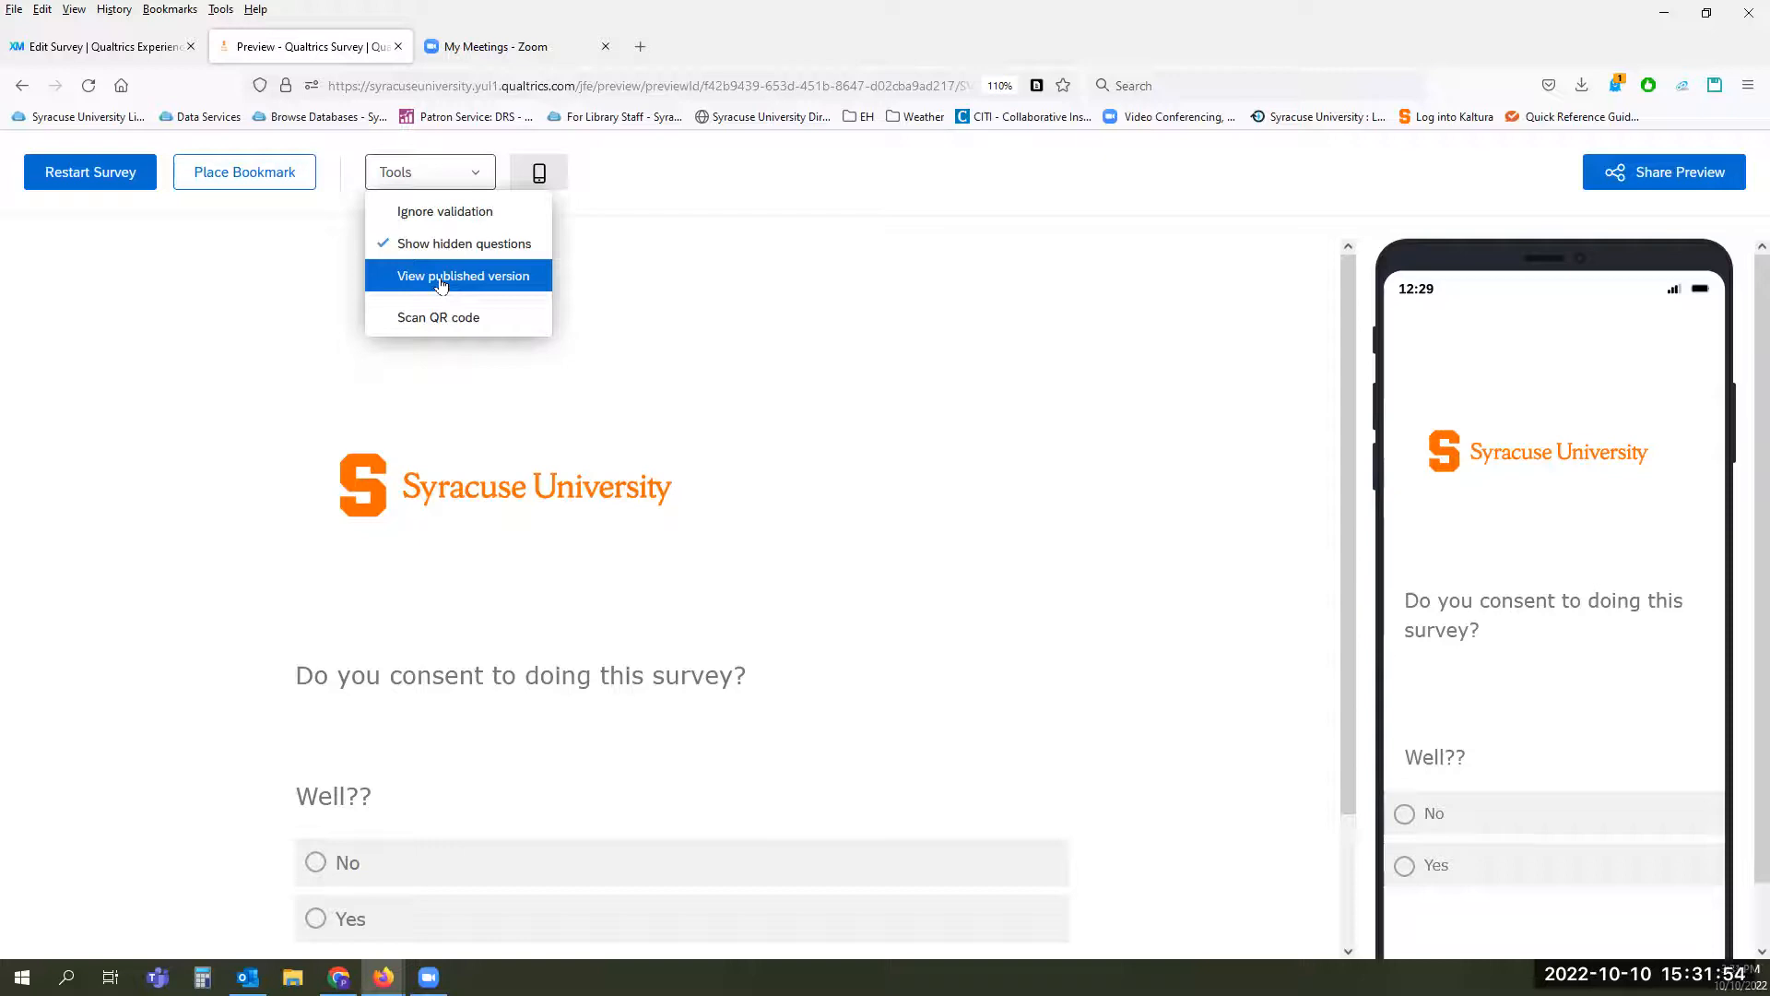
pyautogui.click(849, 343)
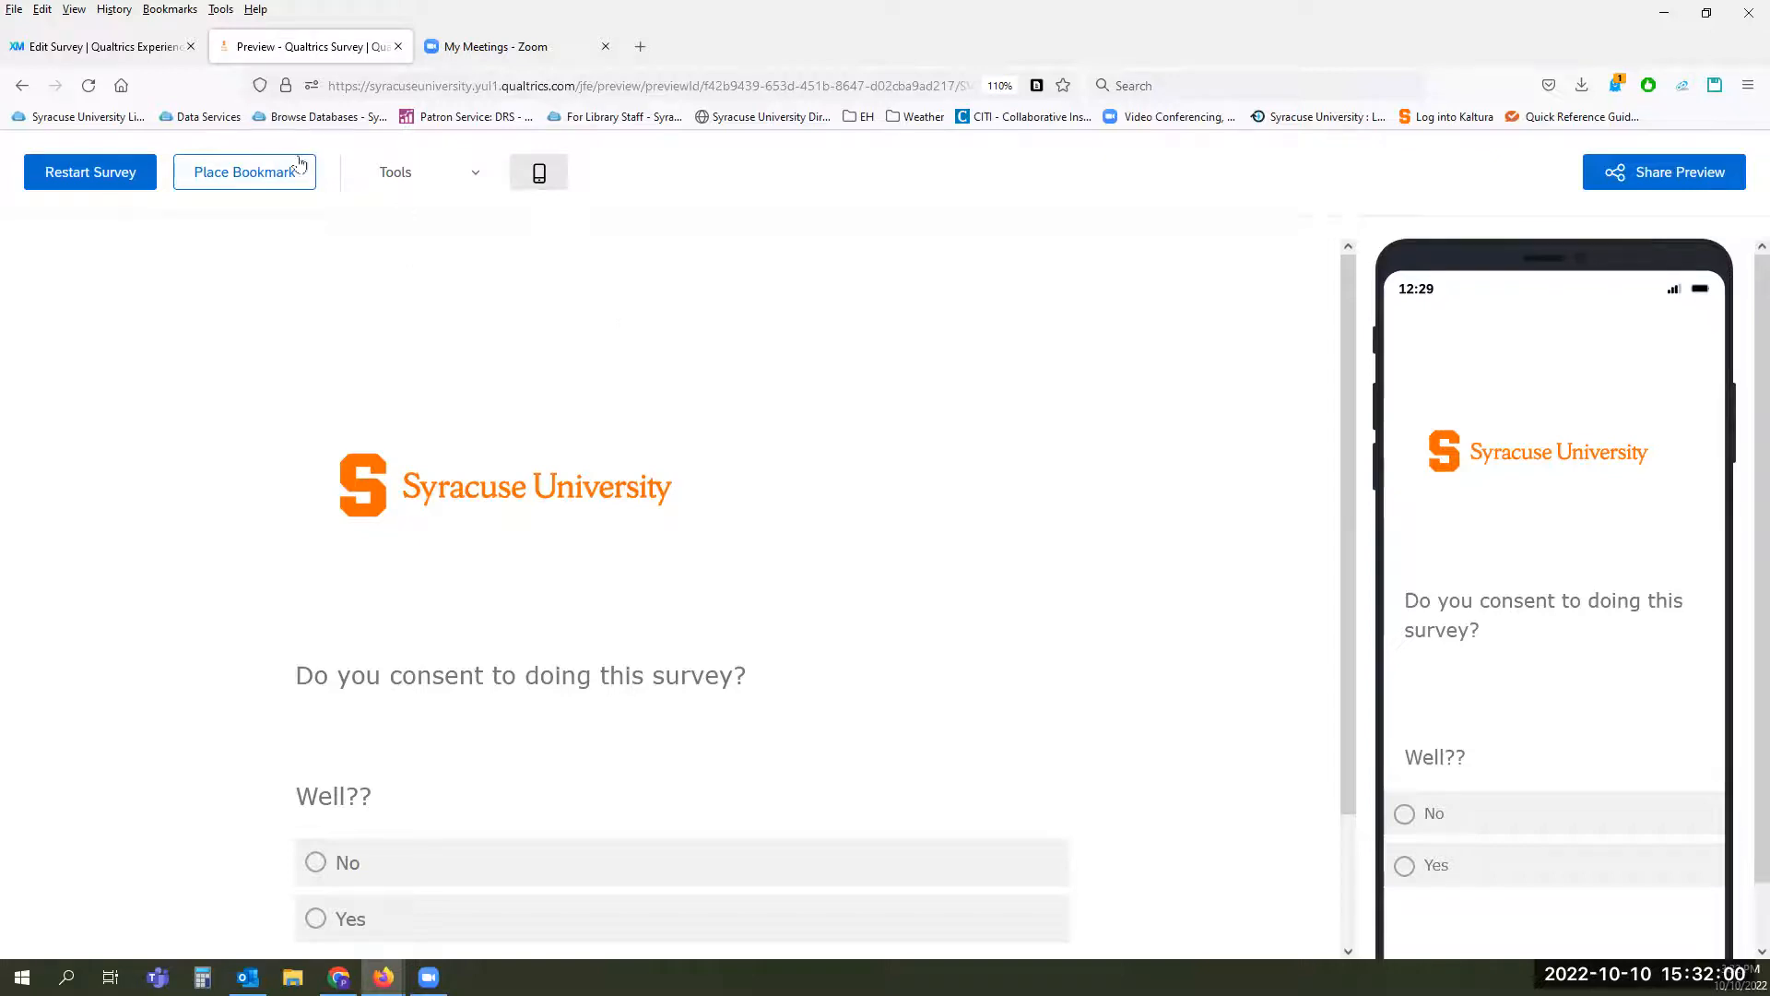
pyautogui.click(397, 47)
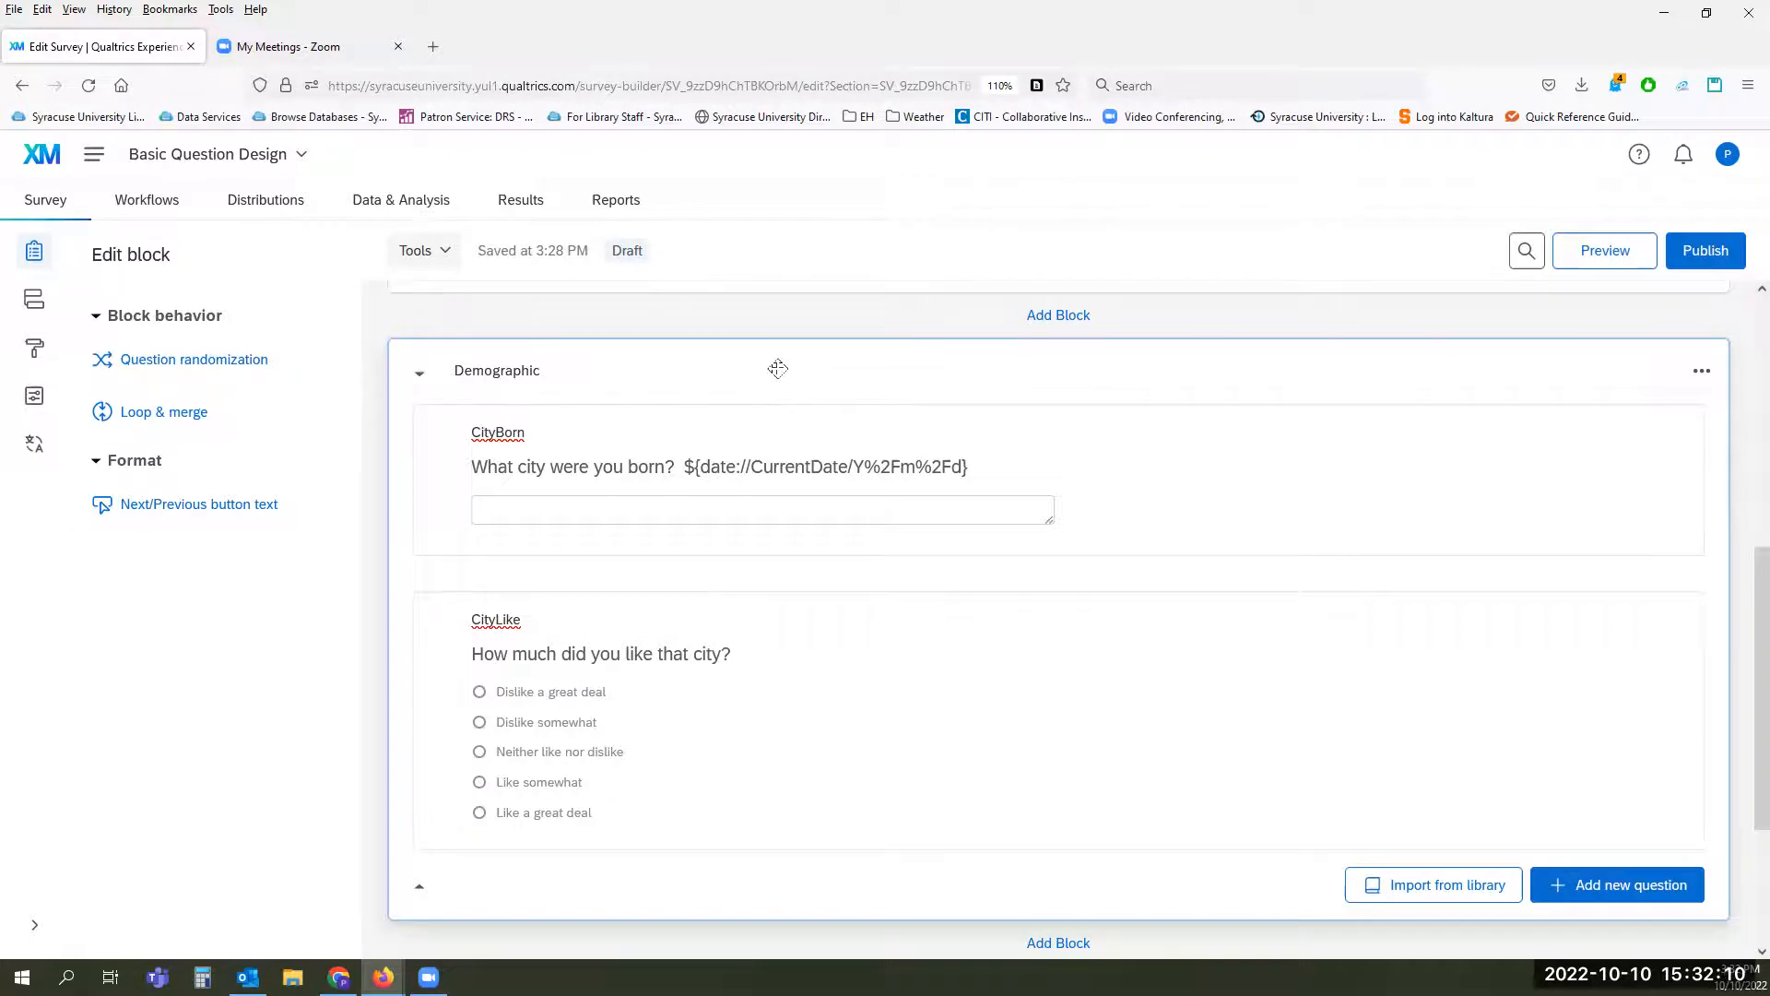
# Step: Examine the HTML source of the CityBorn question text, return to the normal view, and leave the question unchanged
pyautogui.click(774, 471)
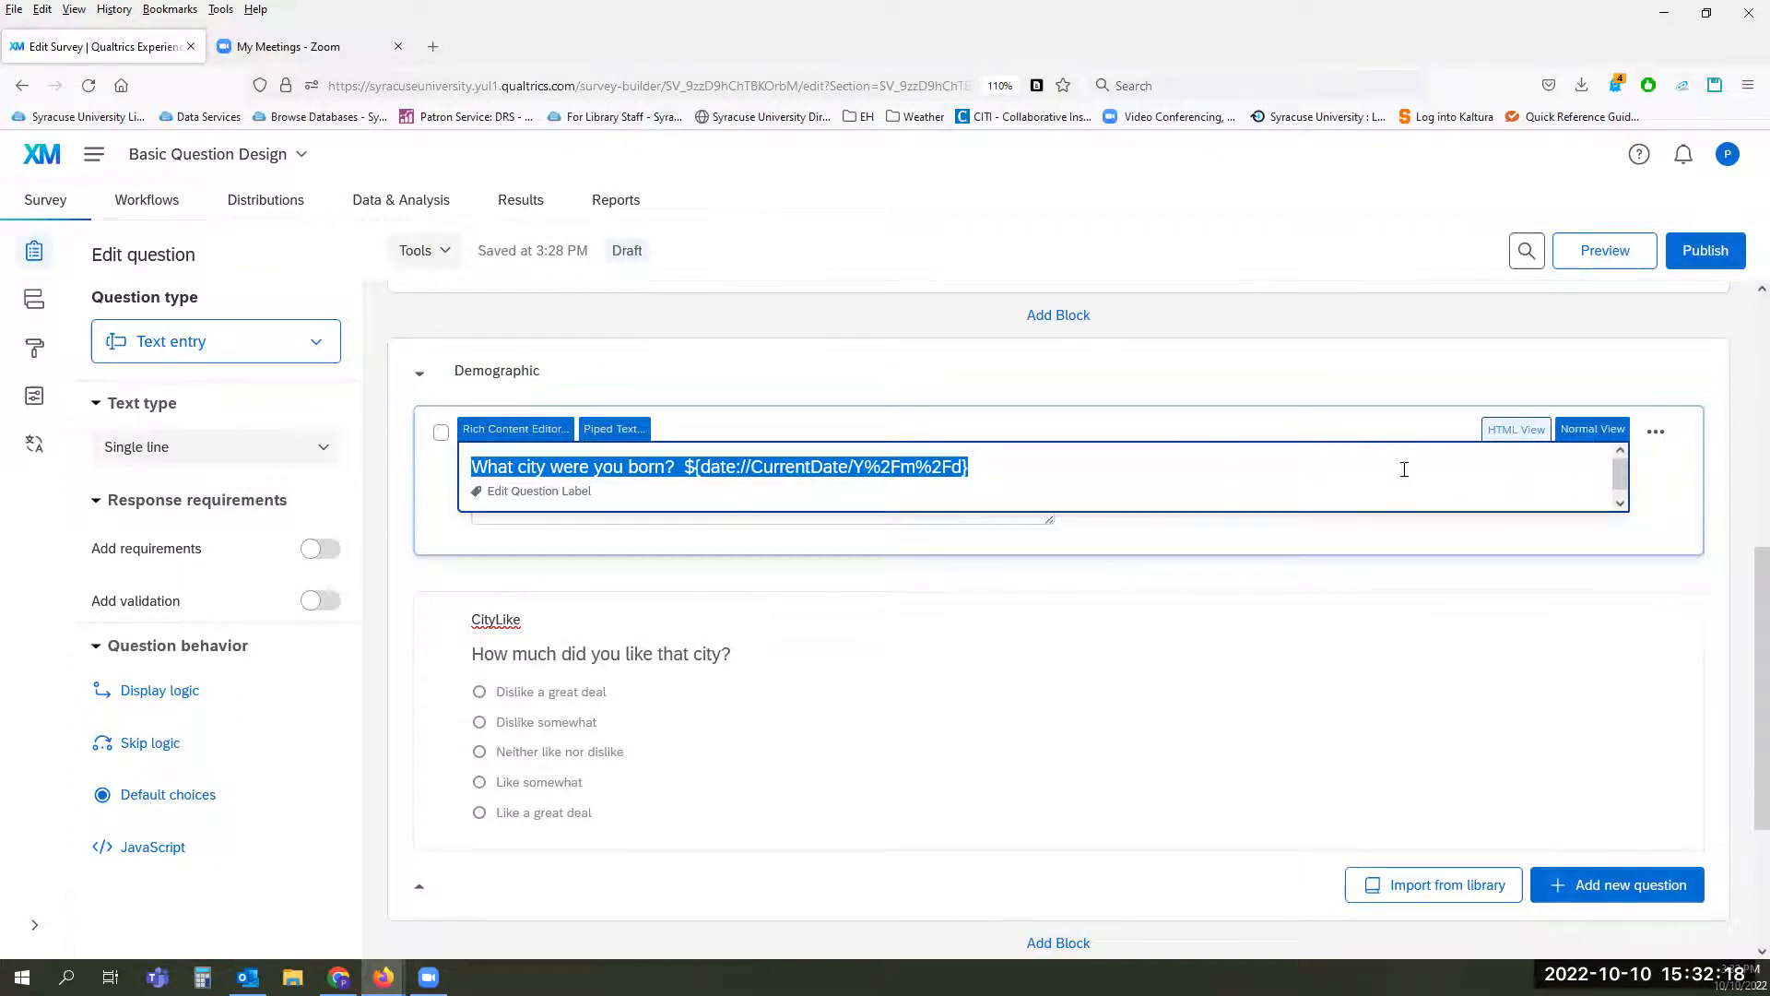
pyautogui.click(1513, 435)
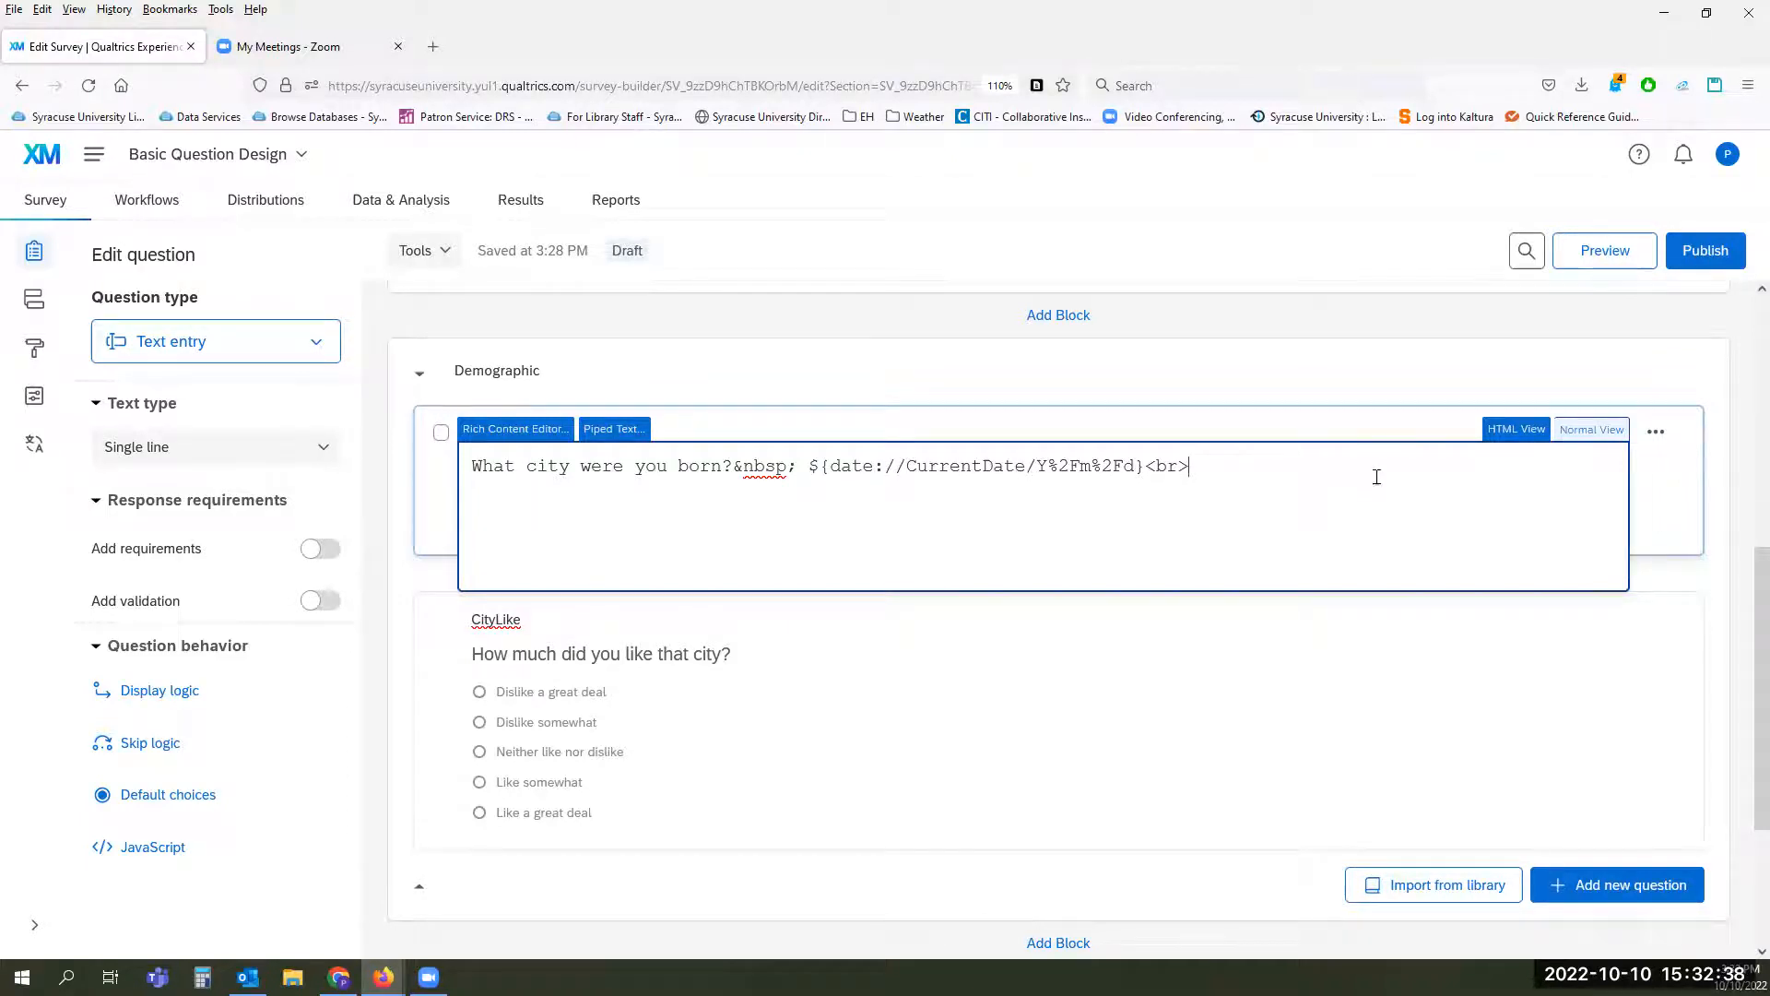
pyautogui.click(1580, 433)
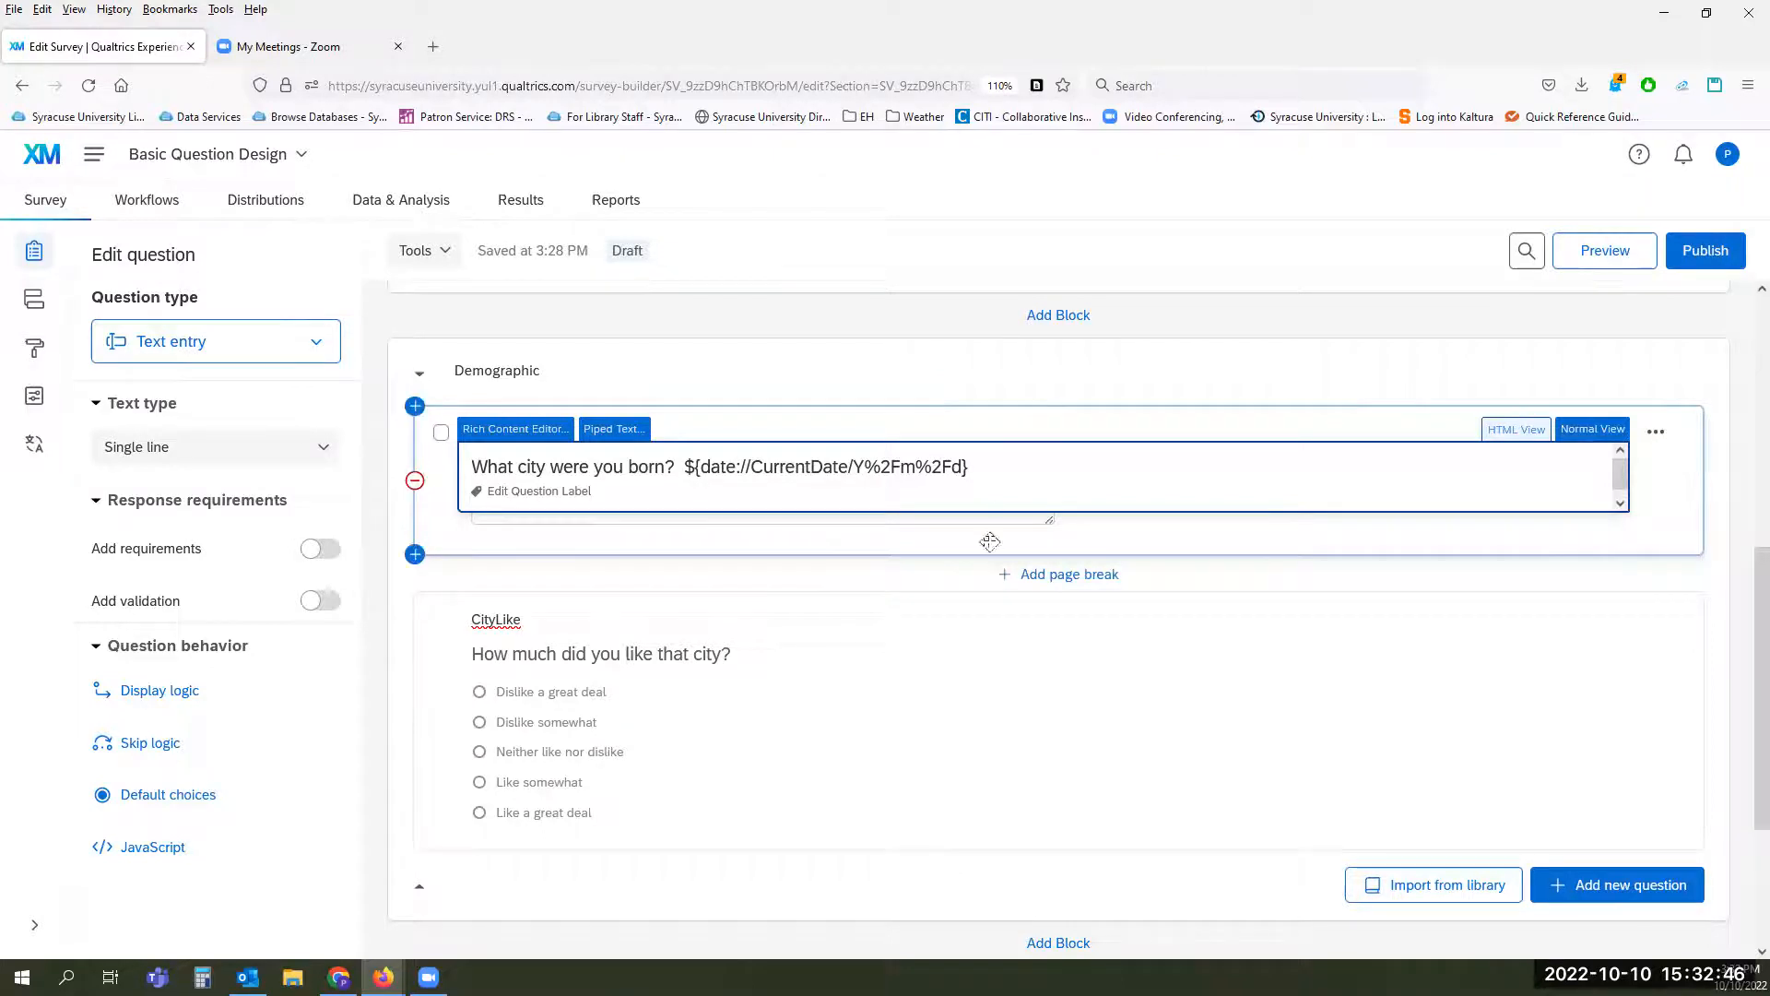
pyautogui.click(920, 579)
pyautogui.click(920, 579)
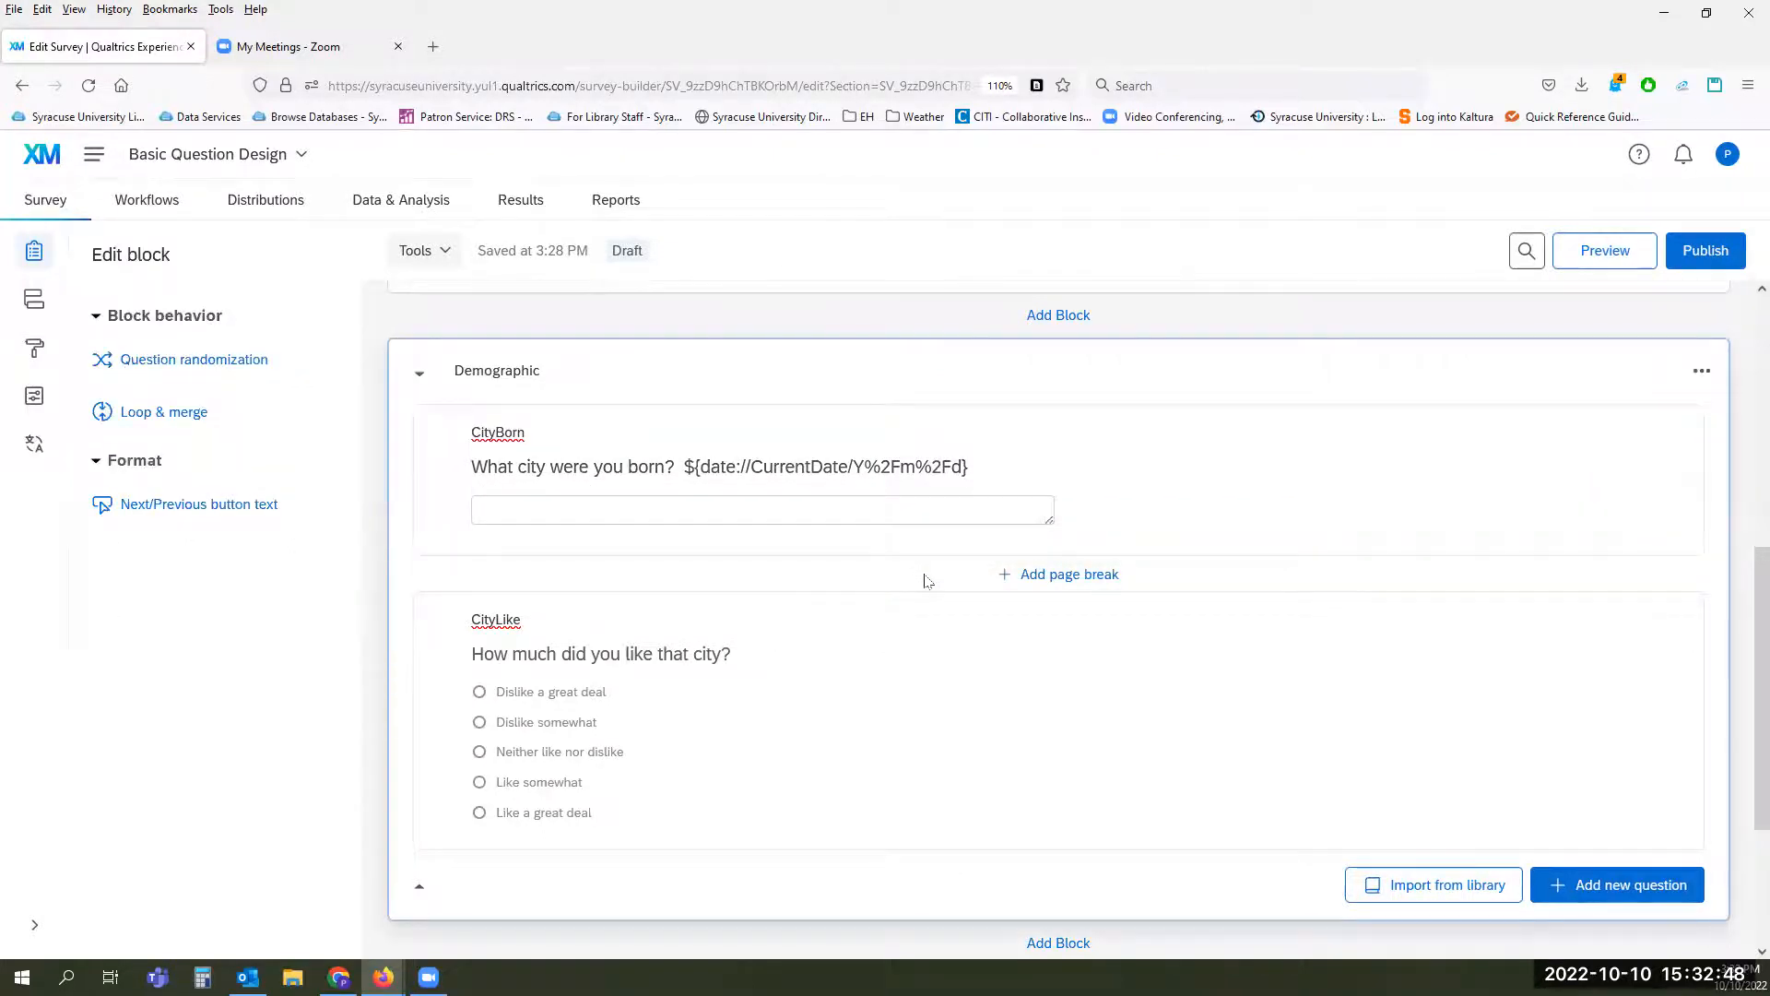
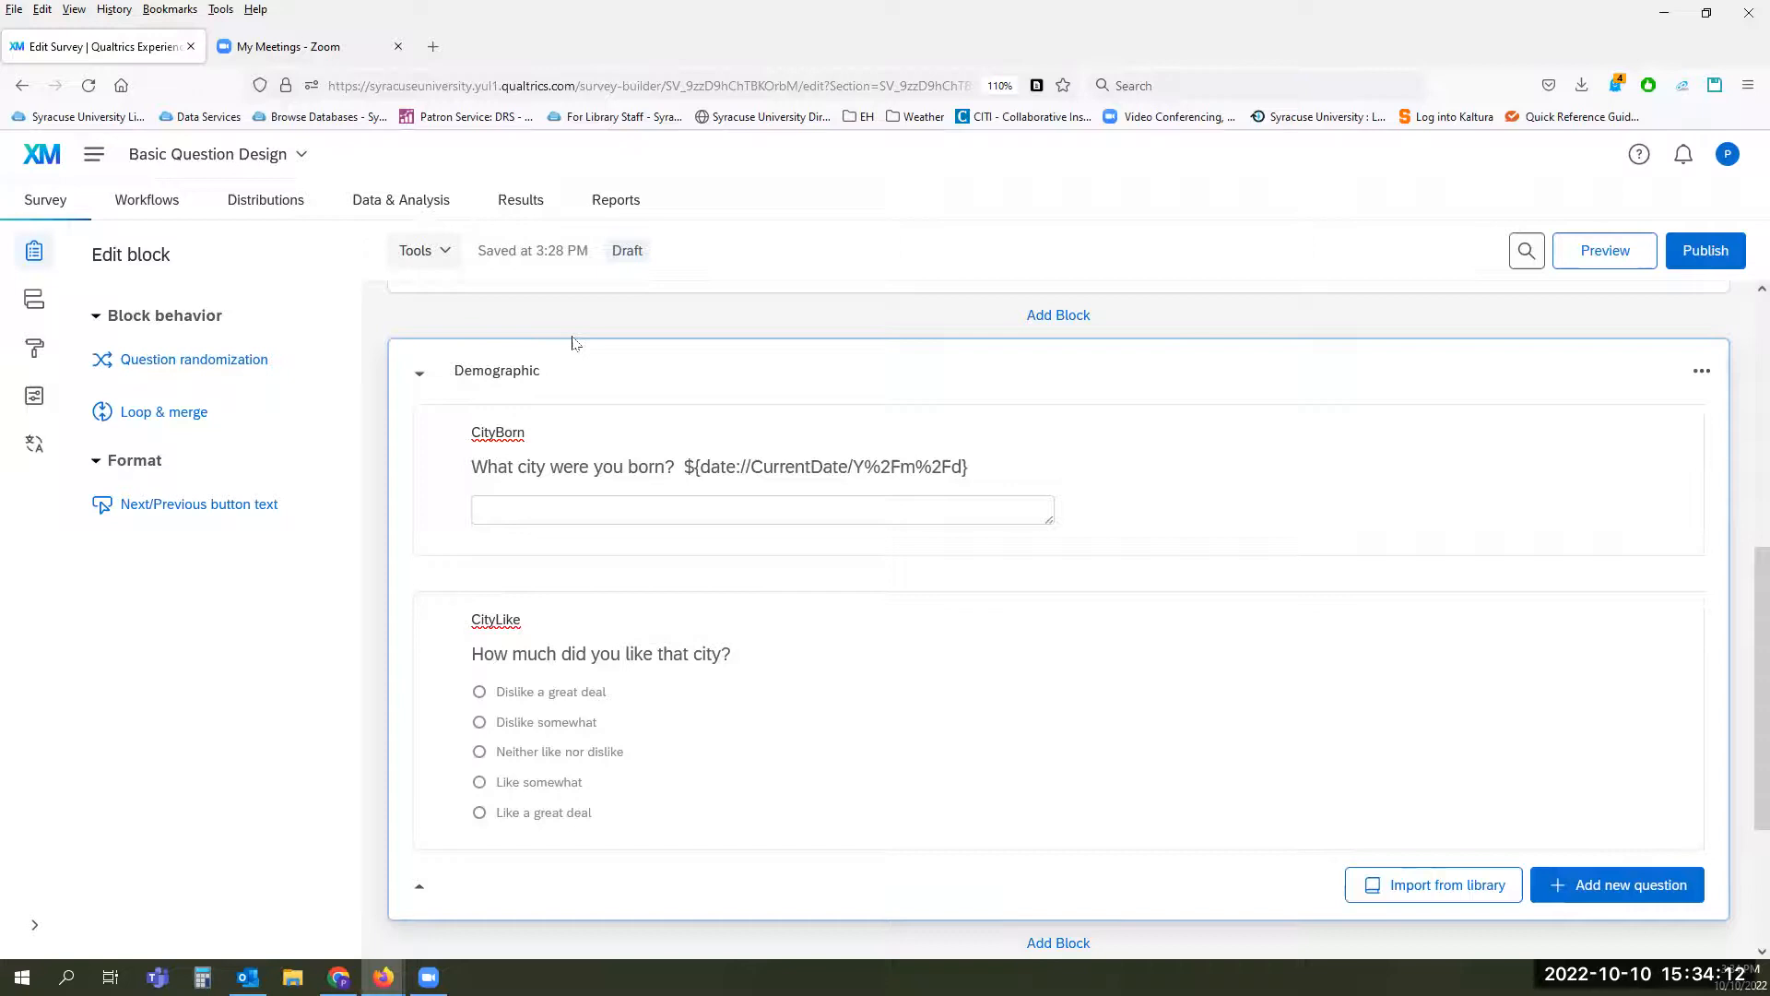
# Step: Try the Auto-Number Questions settings with the prefix IT and self-defined export tags skipped, and cancel the renumbering
pyautogui.click(446, 257)
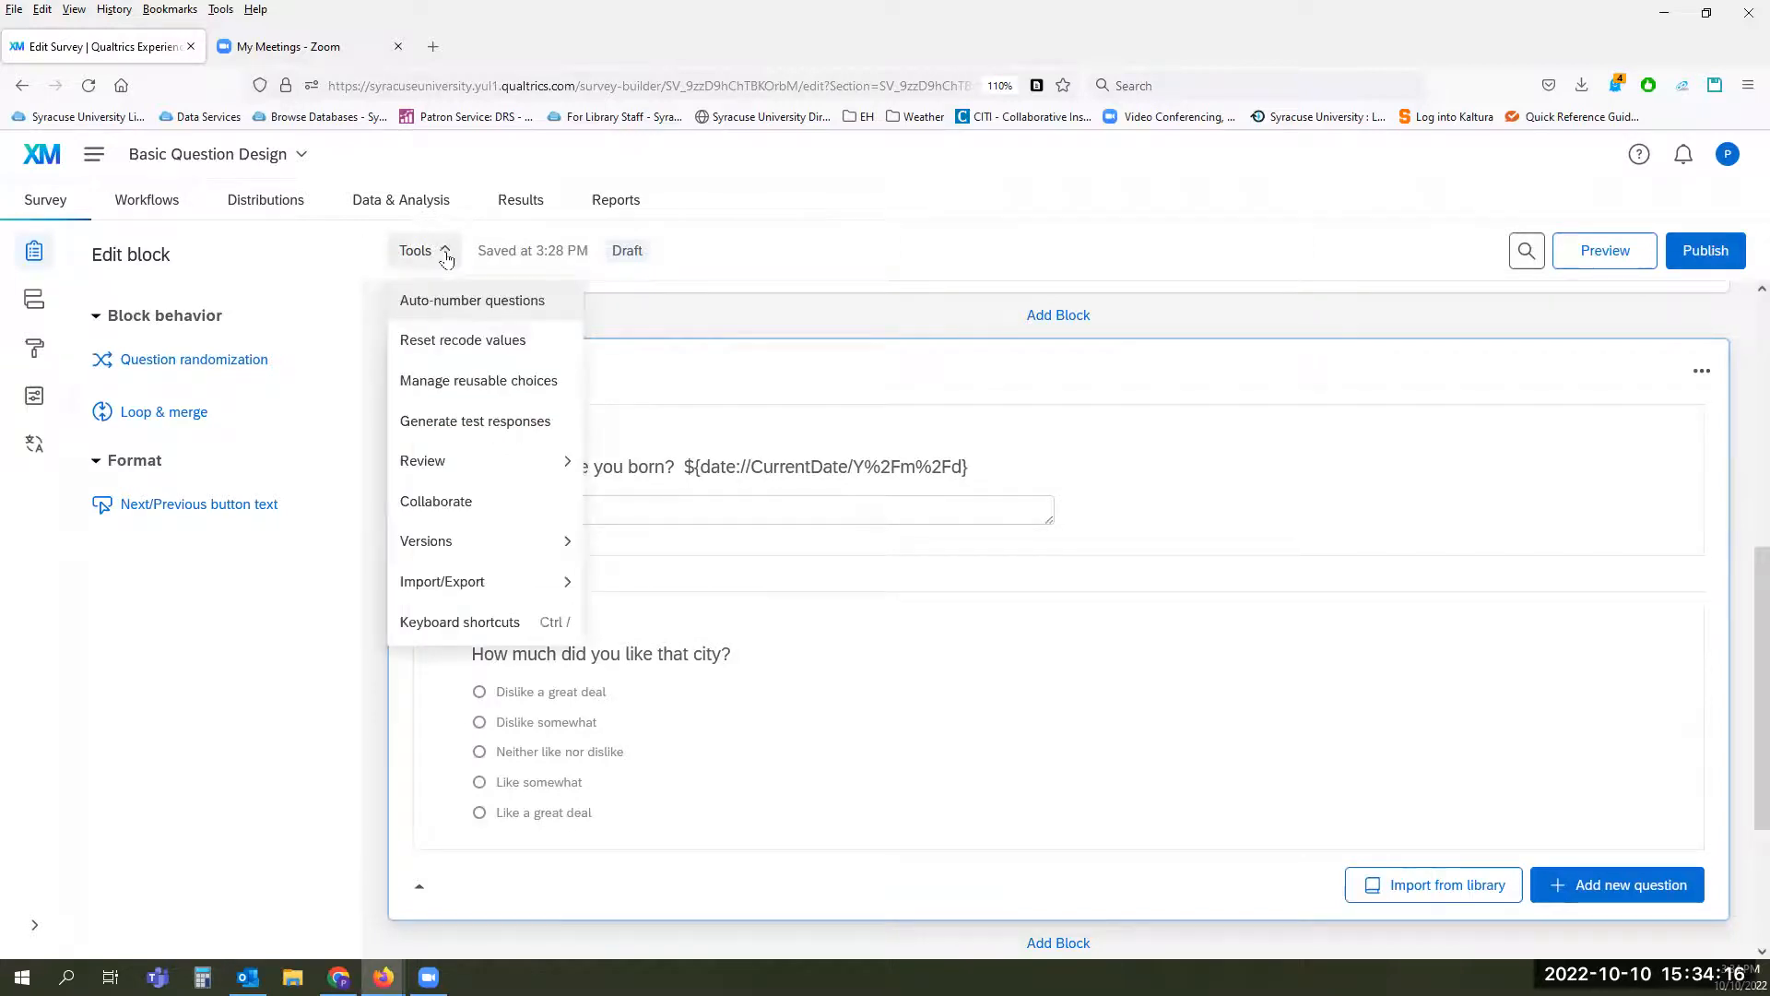
pyautogui.click(439, 304)
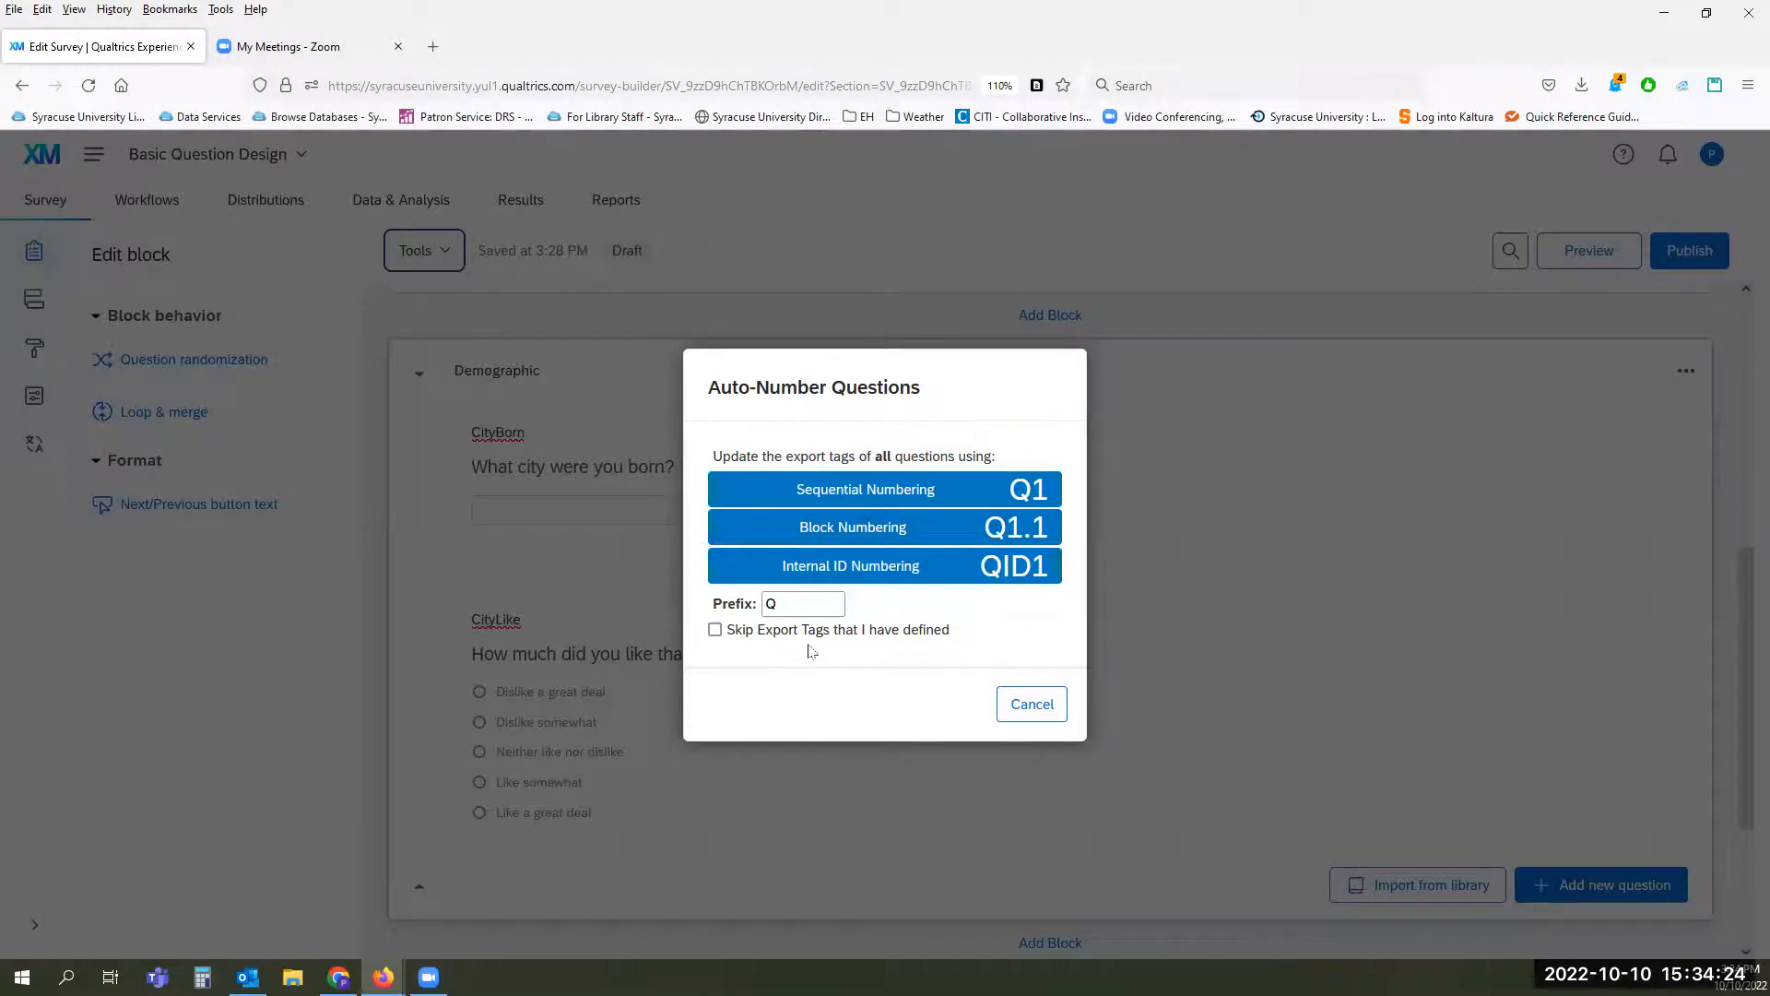
pyautogui.click(808, 603)
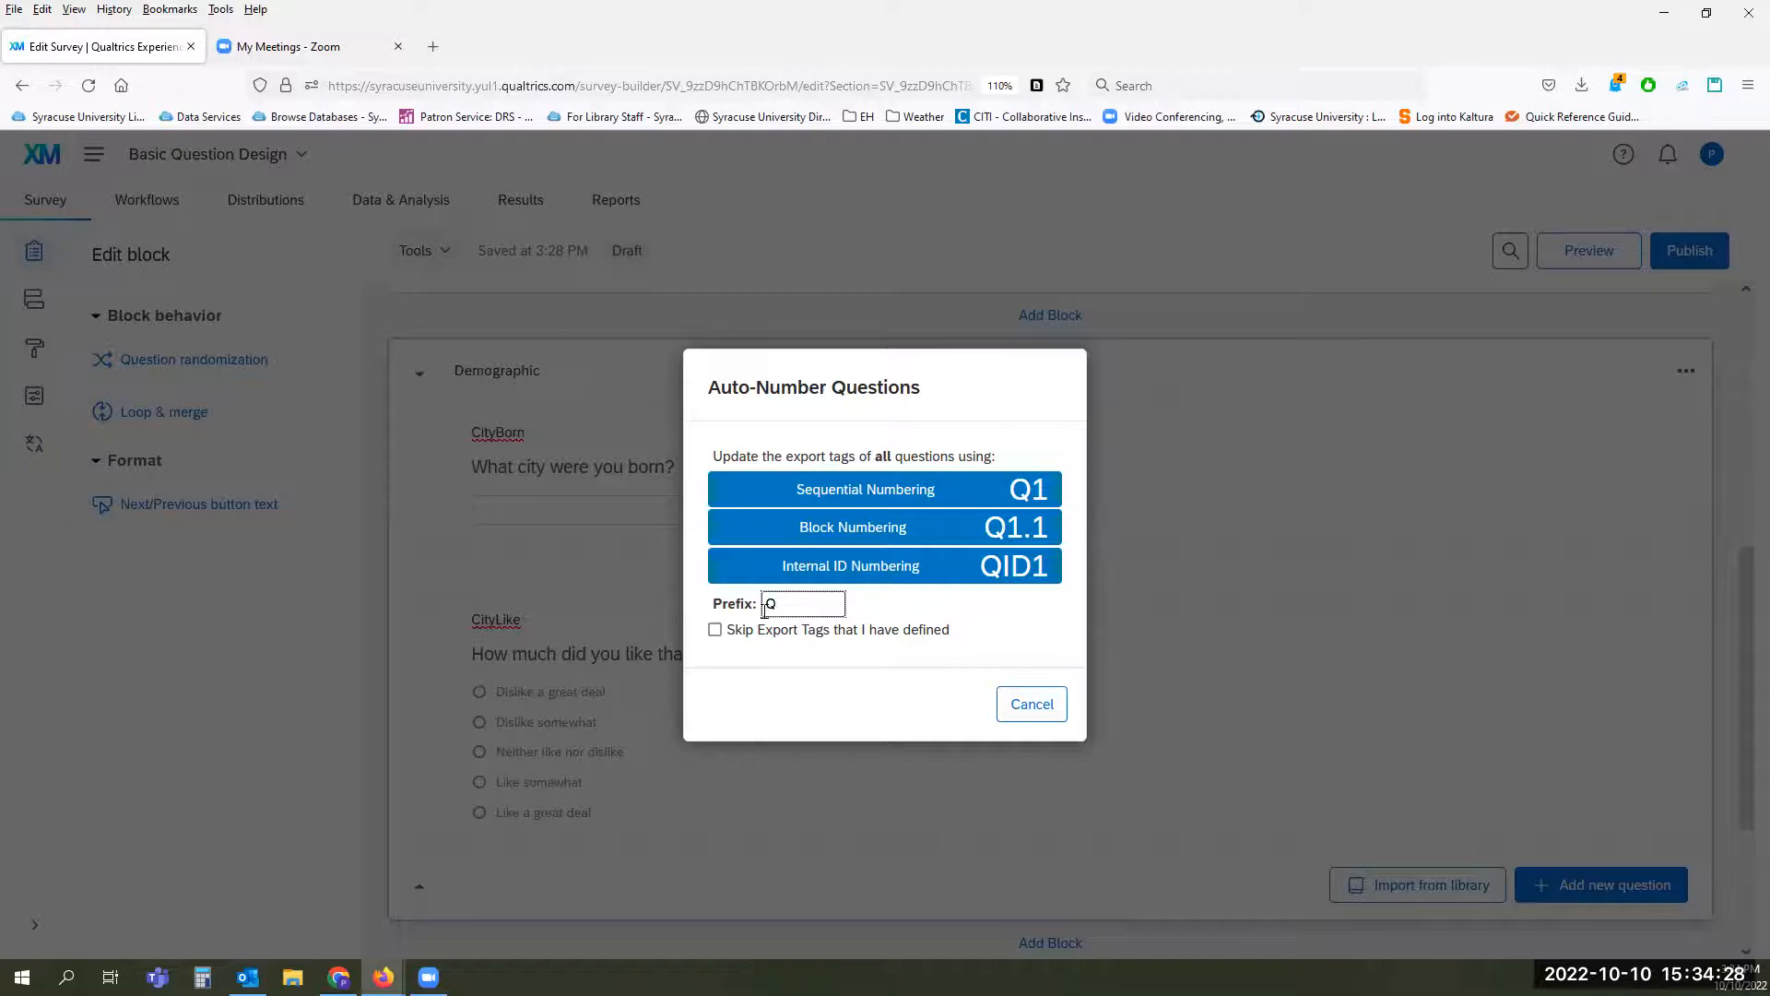
pyautogui.moveTo(778, 604); pyautogui.dragTo(758, 607)
pyautogui.write('IT')
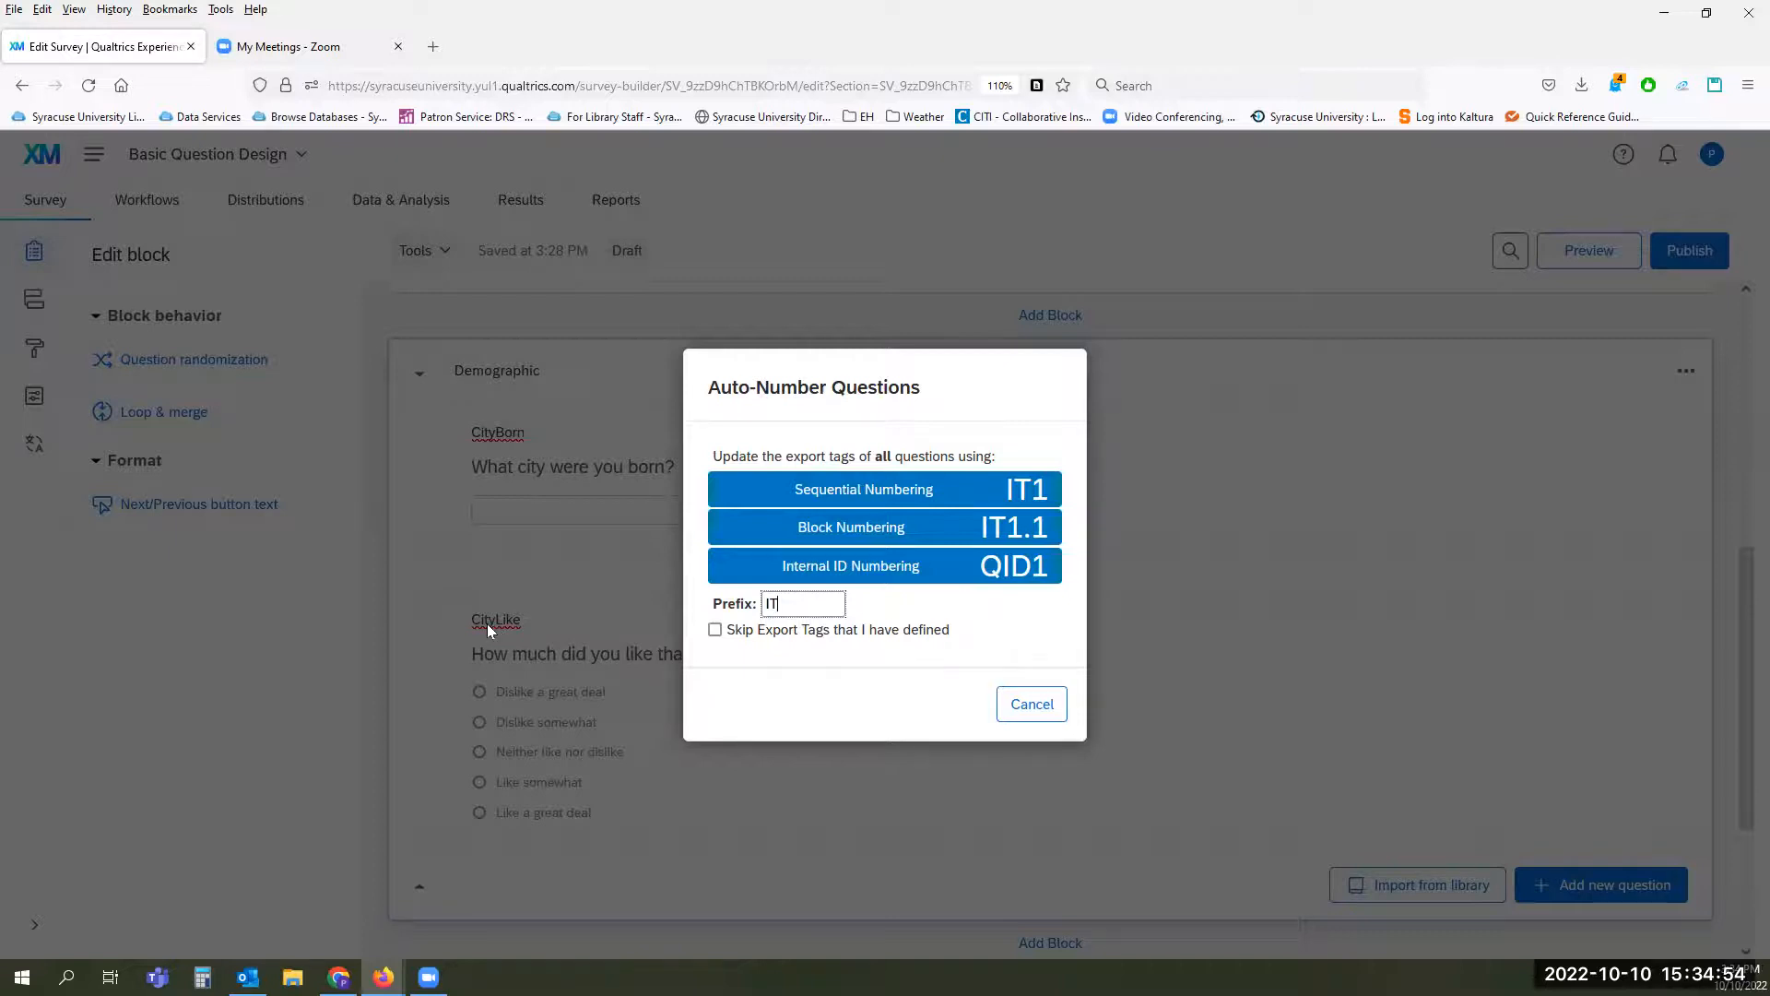
pyautogui.click(715, 631)
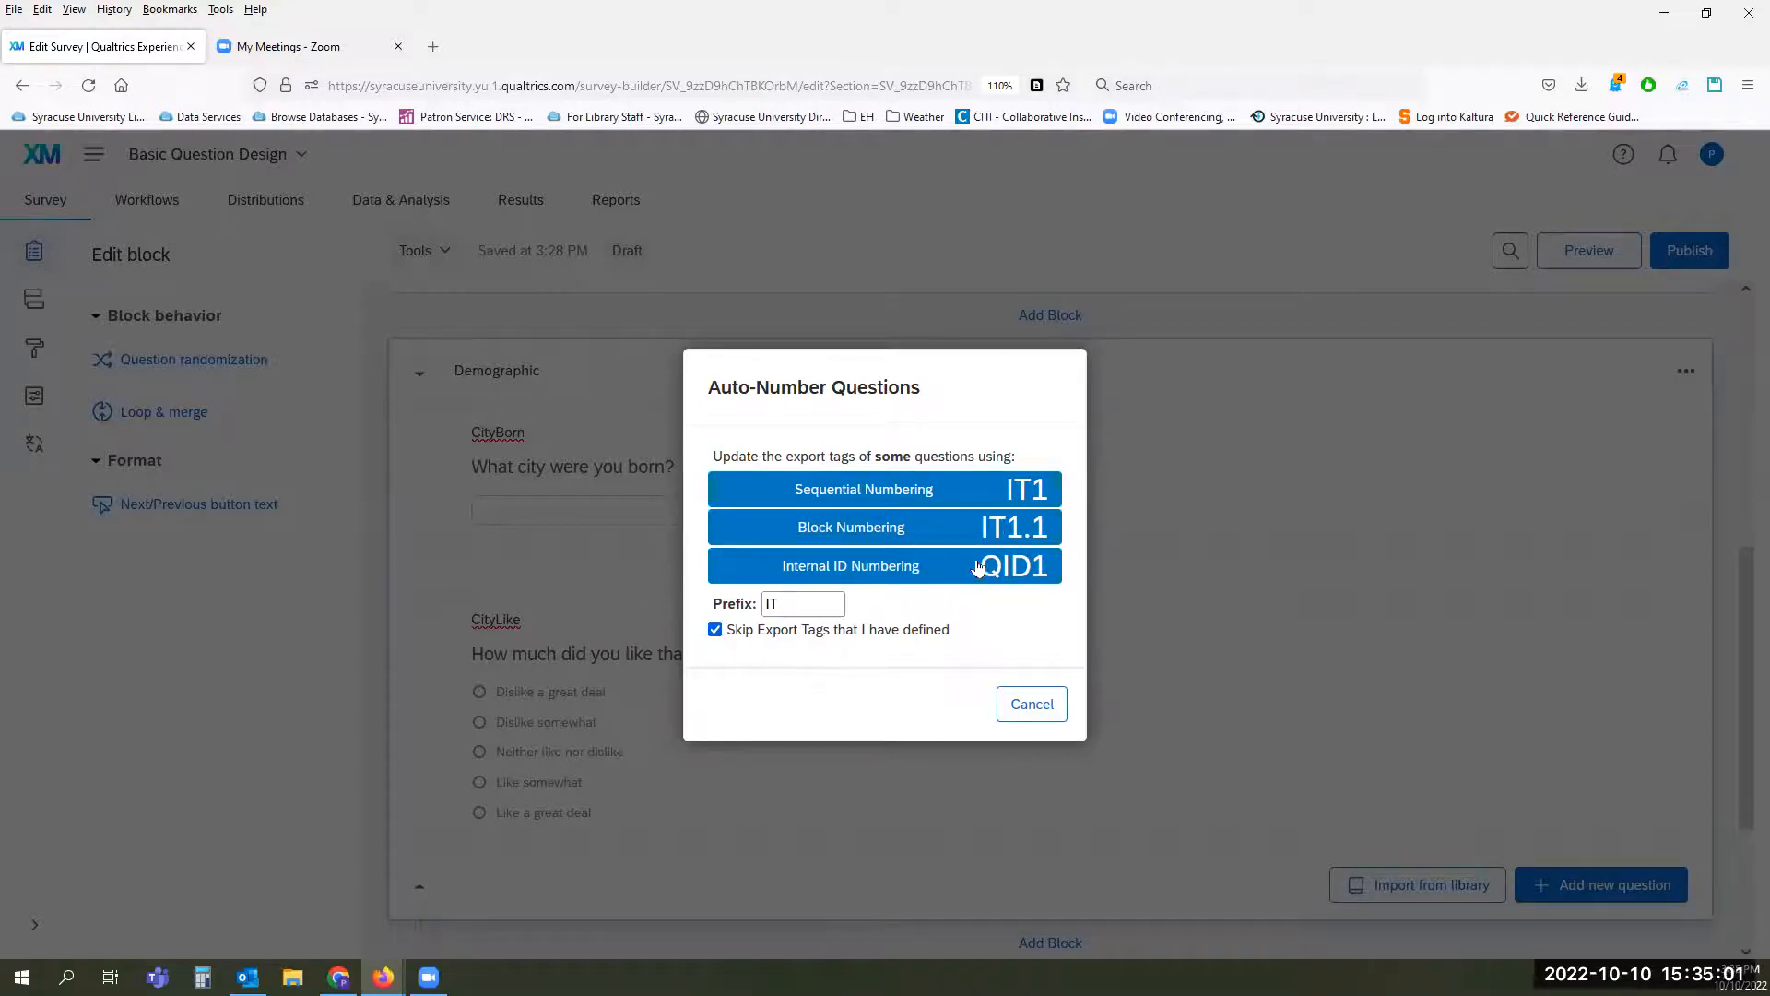
pyautogui.click(1030, 706)
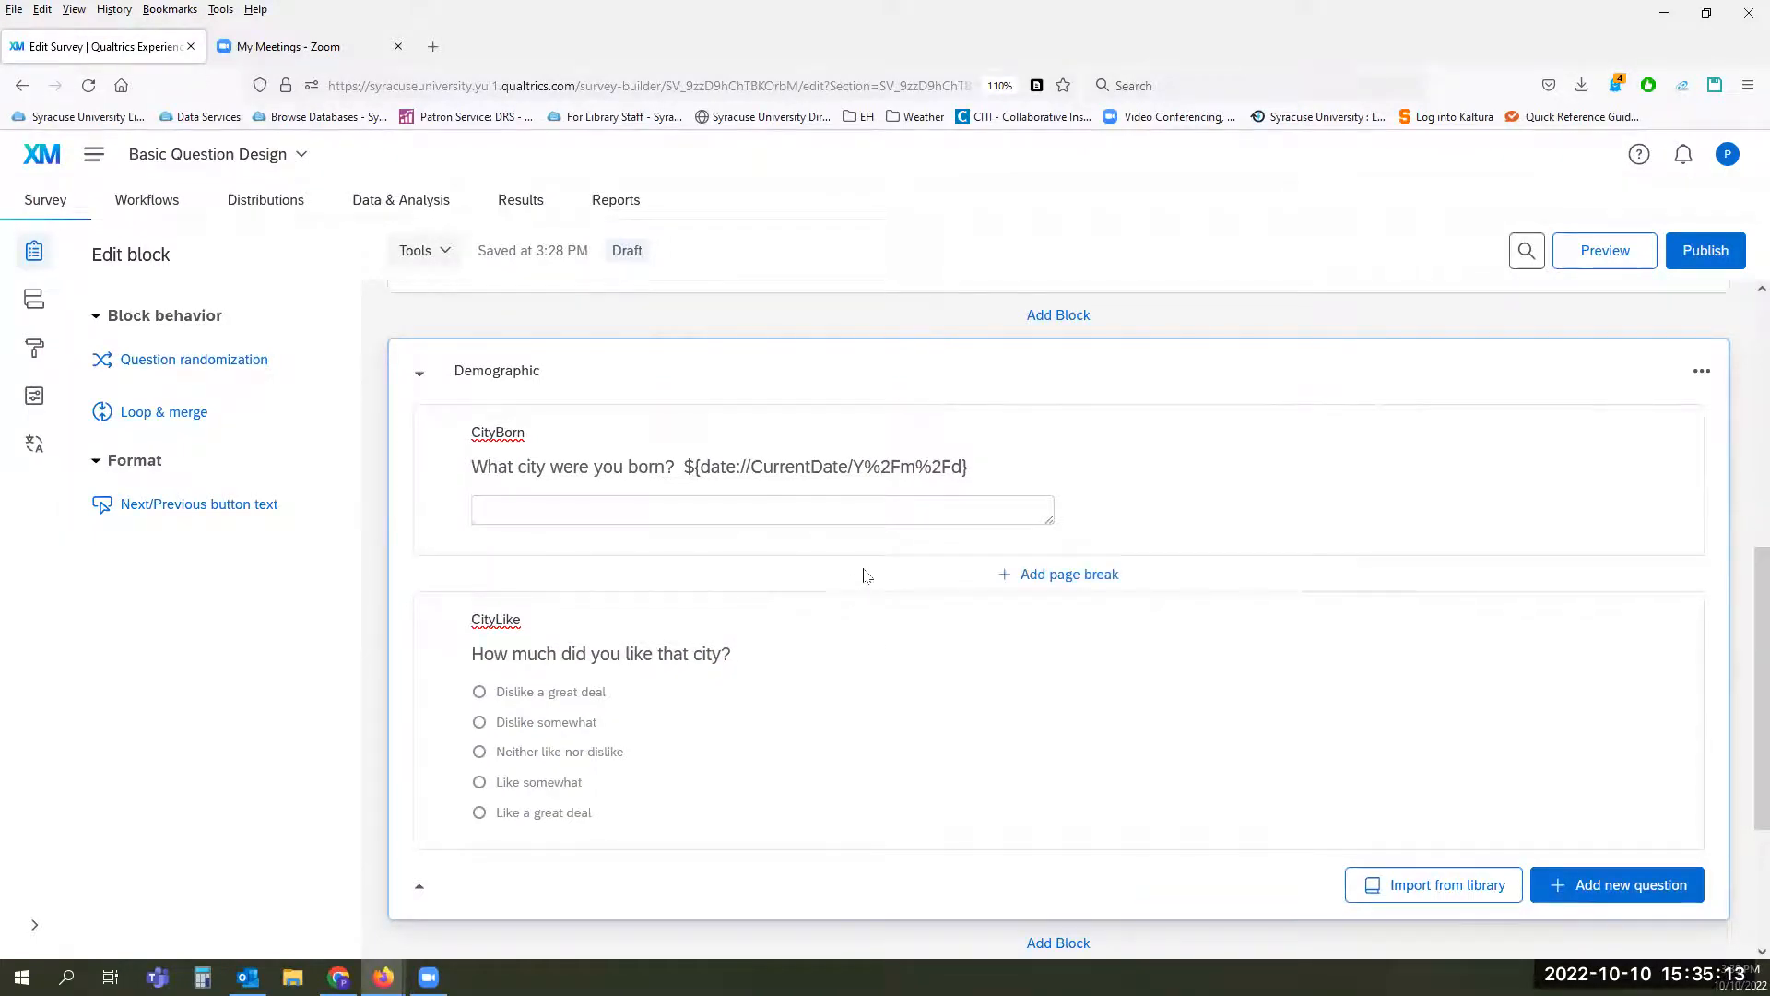
# Step: Add a Text entry question and a Multiple choice question after CityLike in the Demographic block
pyautogui.scroll(-3, 866, 575)
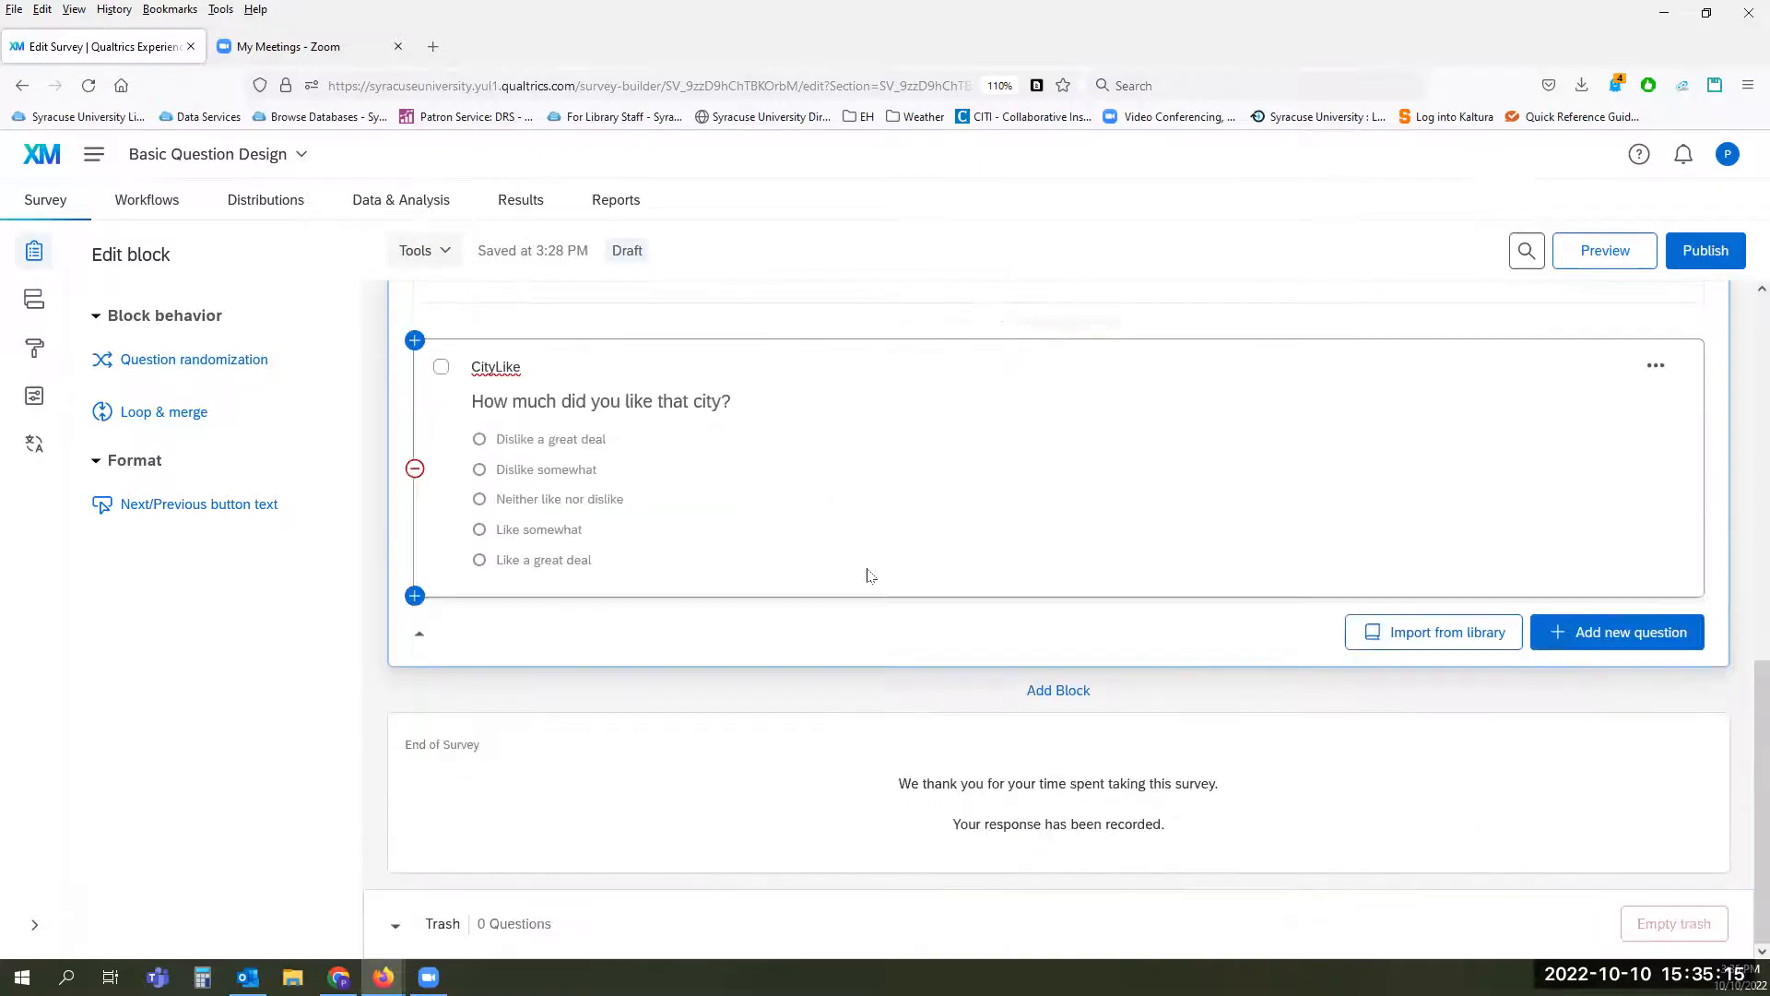
pyautogui.click(1603, 635)
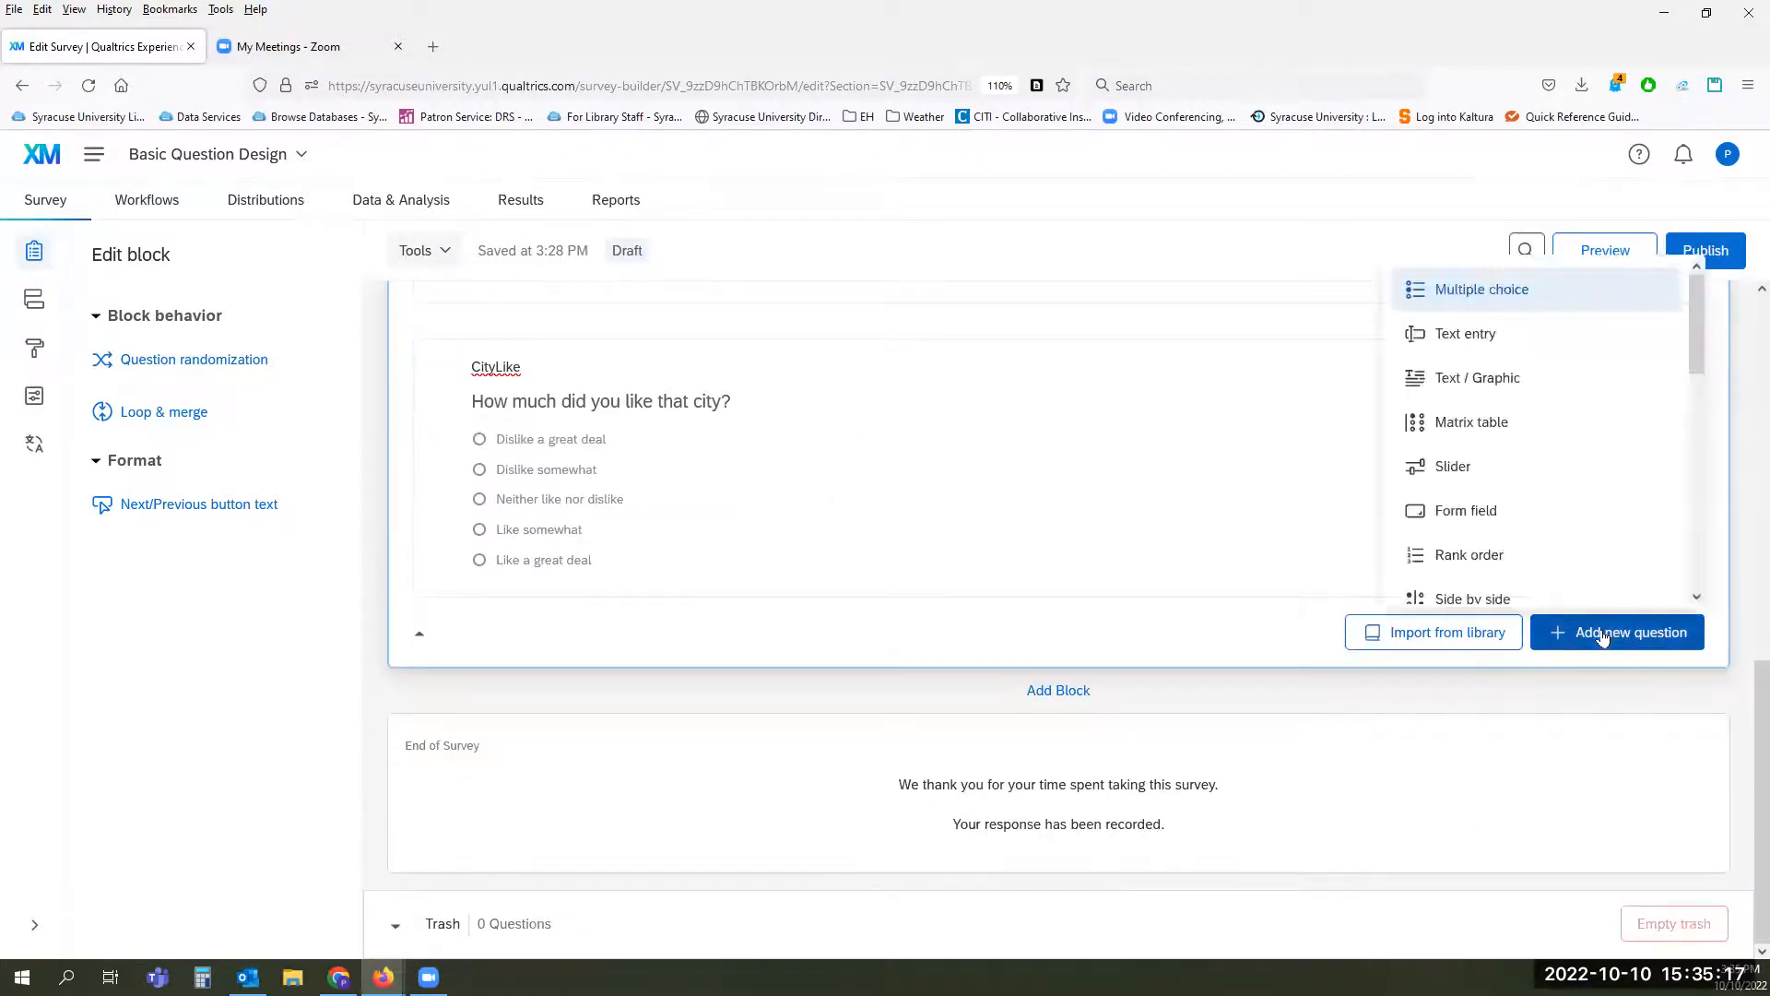
pyautogui.click(1493, 348)
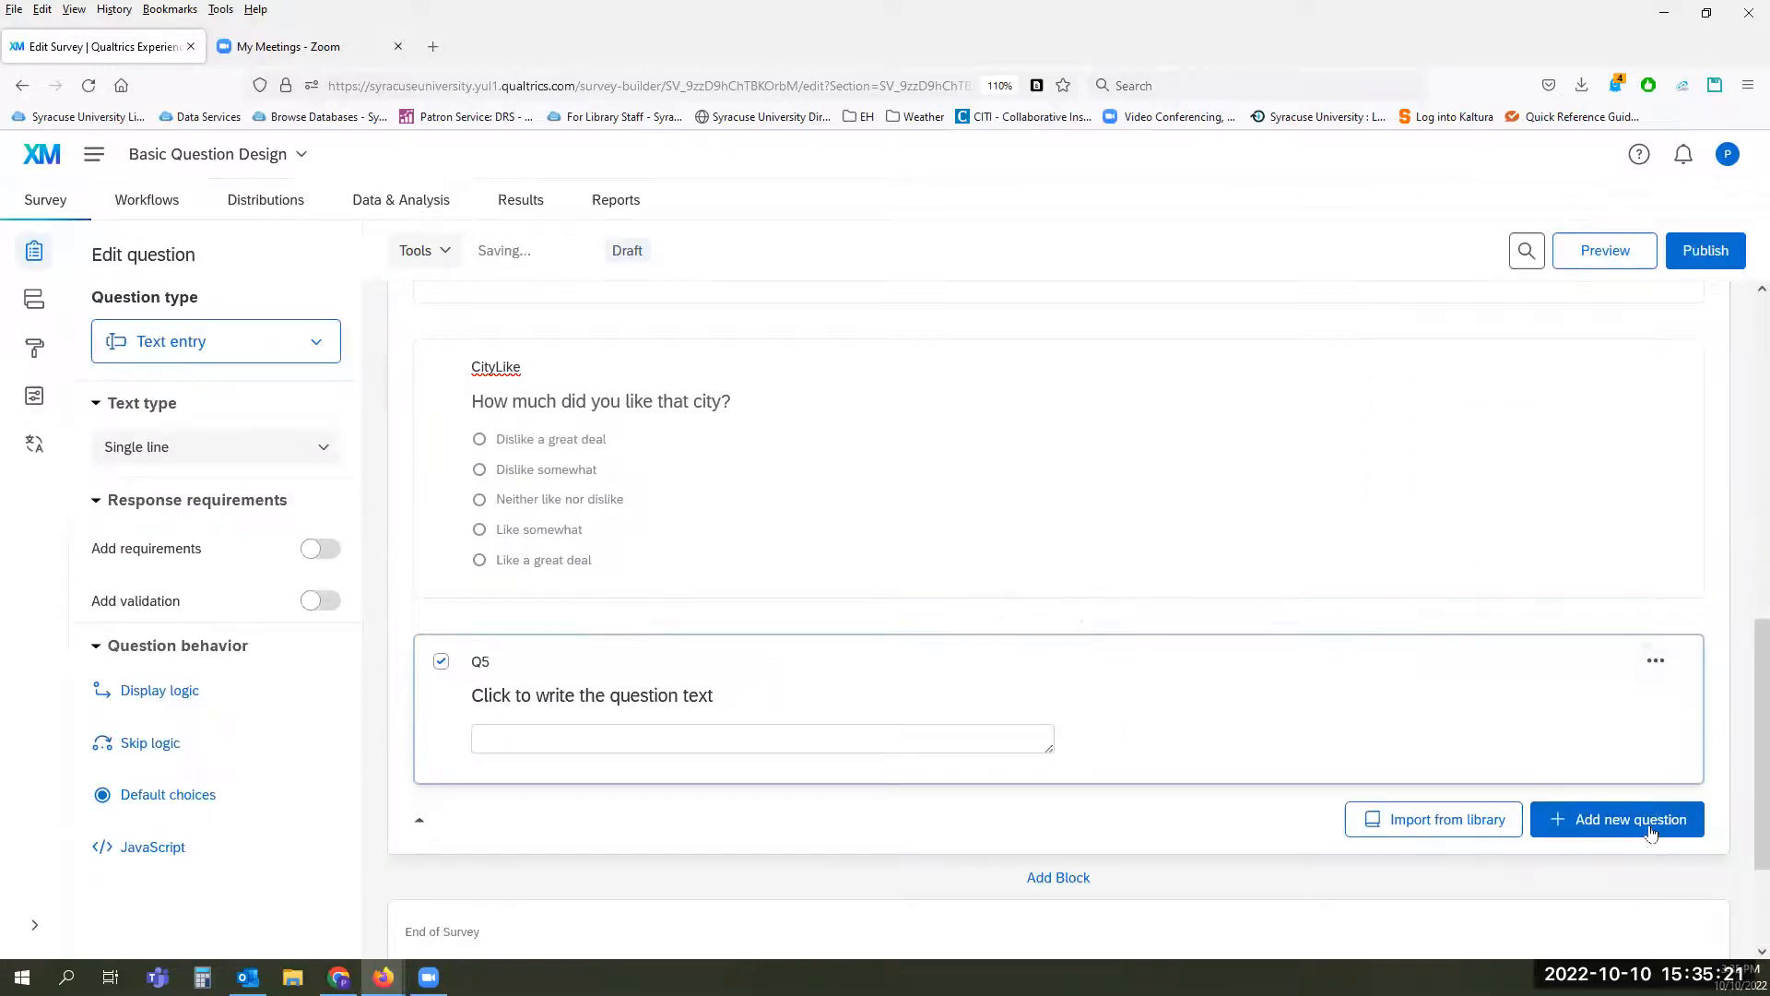
pyautogui.click(1646, 835)
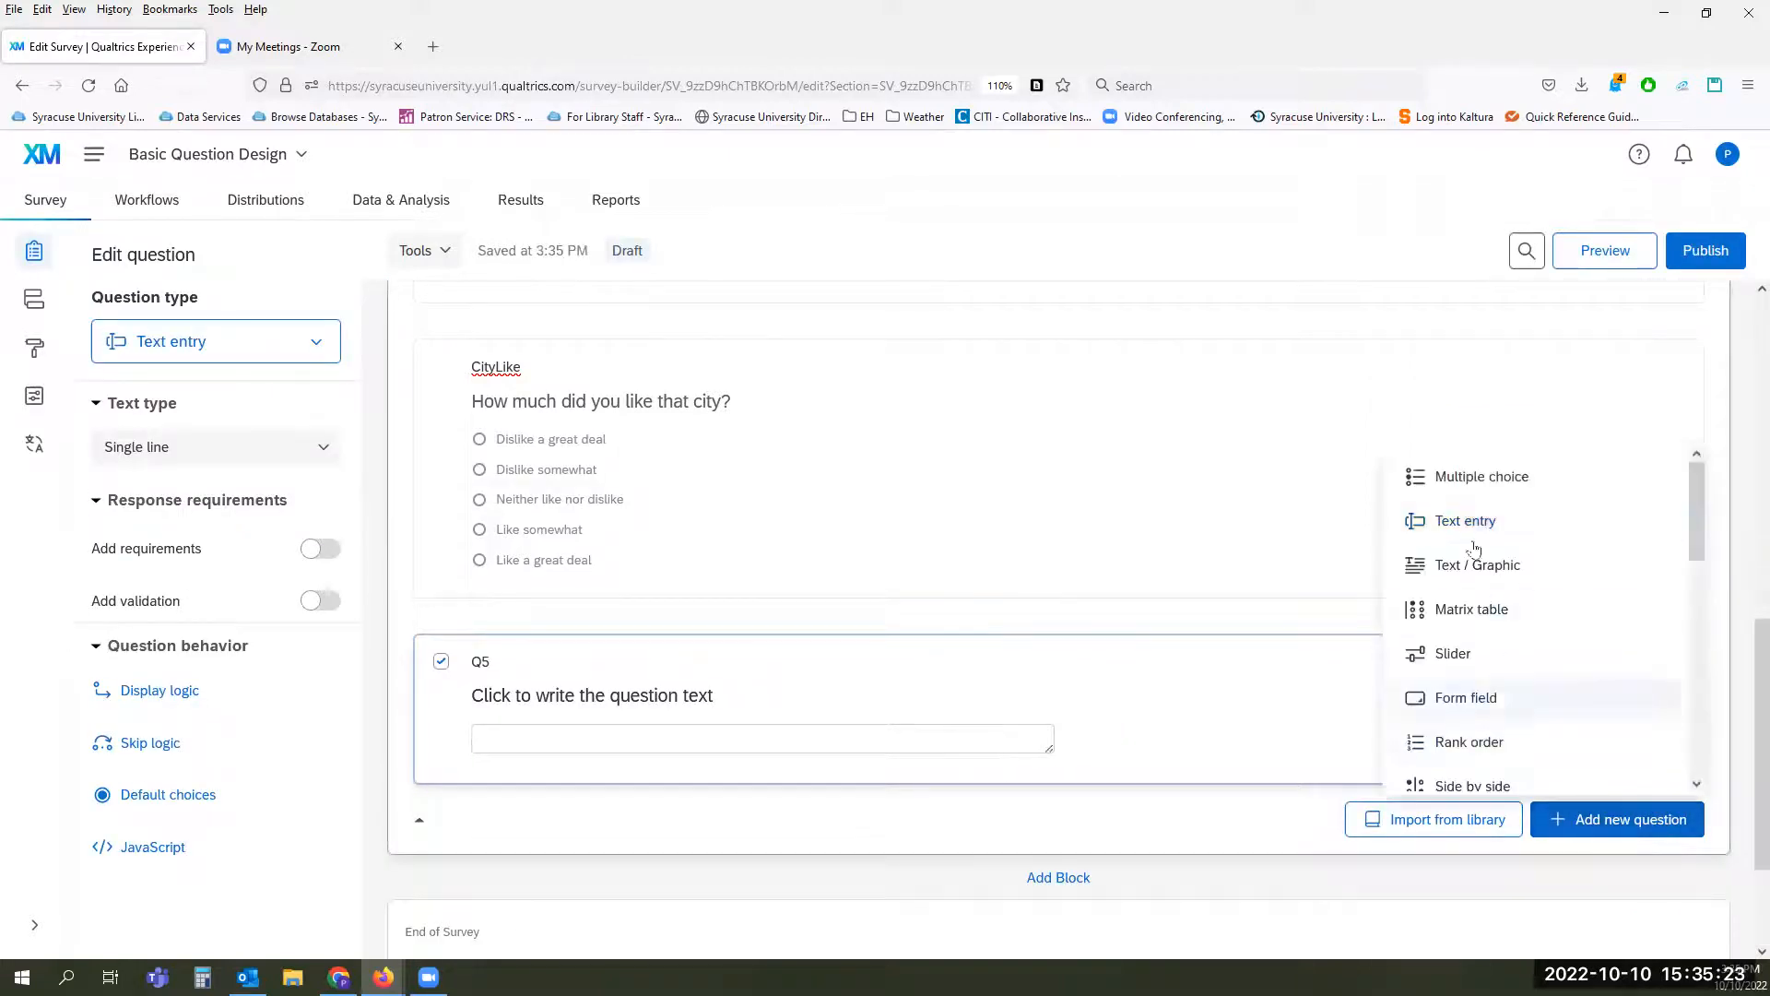
pyautogui.click(1440, 477)
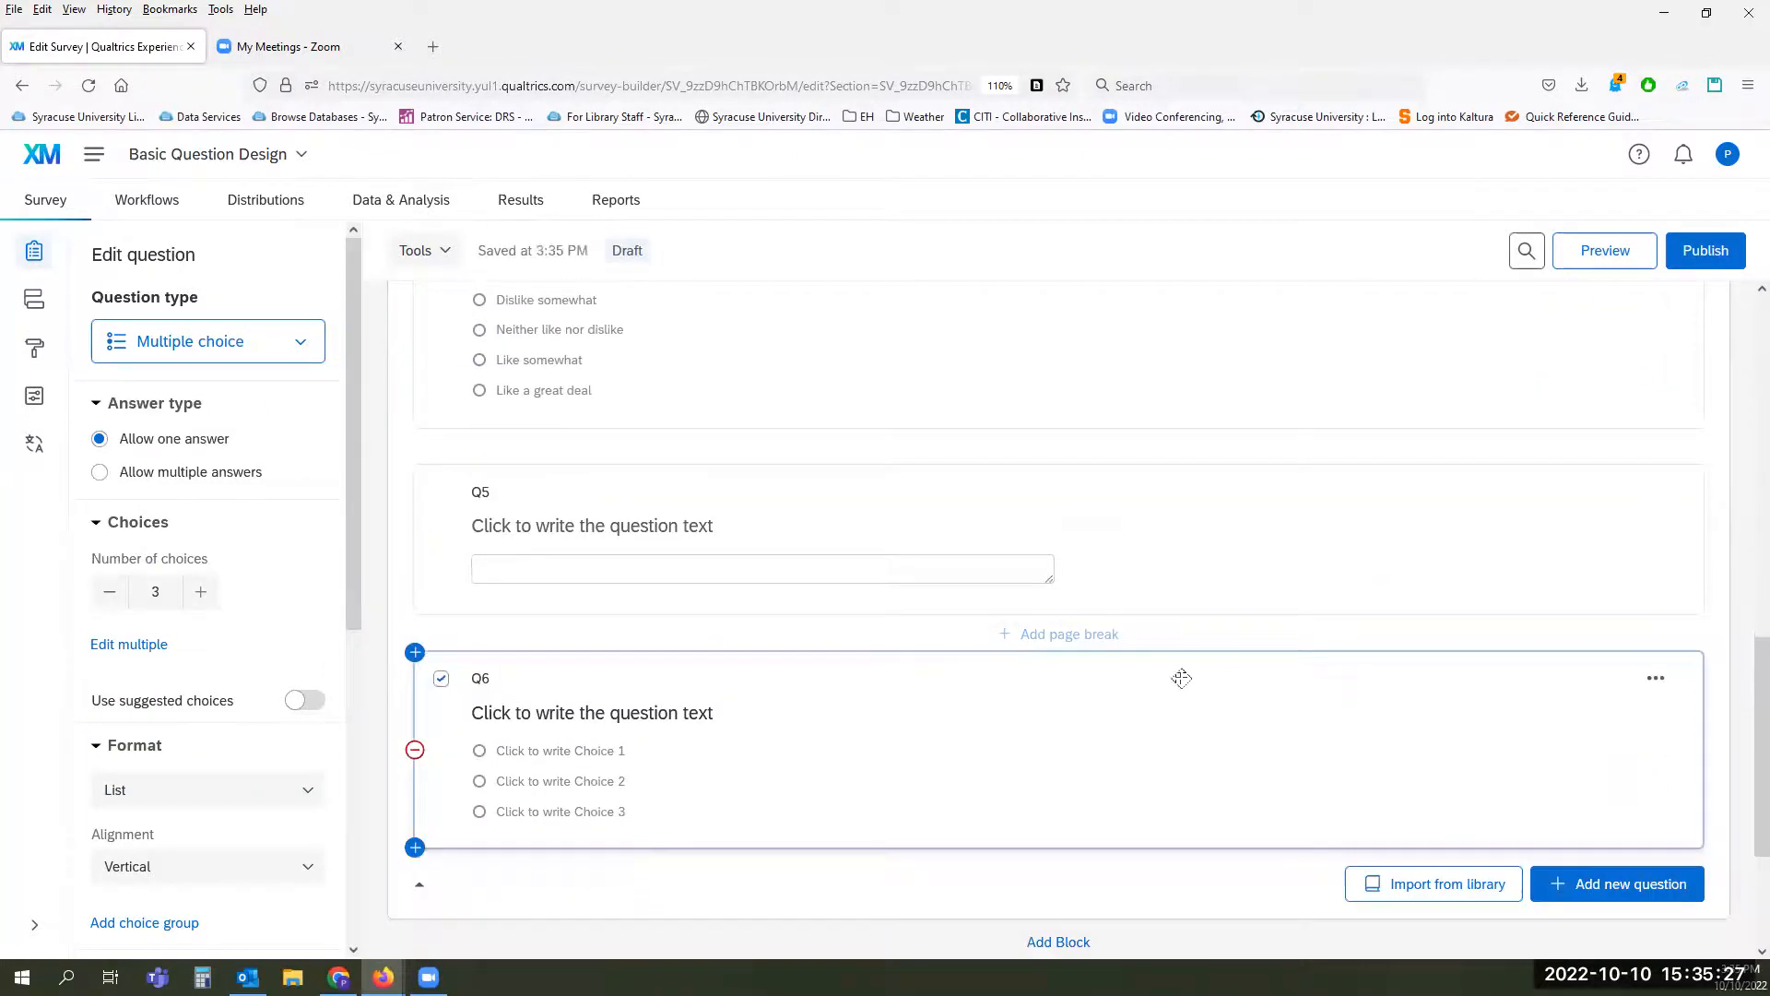
# Step: Move the new multiple choice question between CityBorn and CityLike in the Demographic block
pyautogui.moveTo(865, 685); pyautogui.dragTo(849, 587)
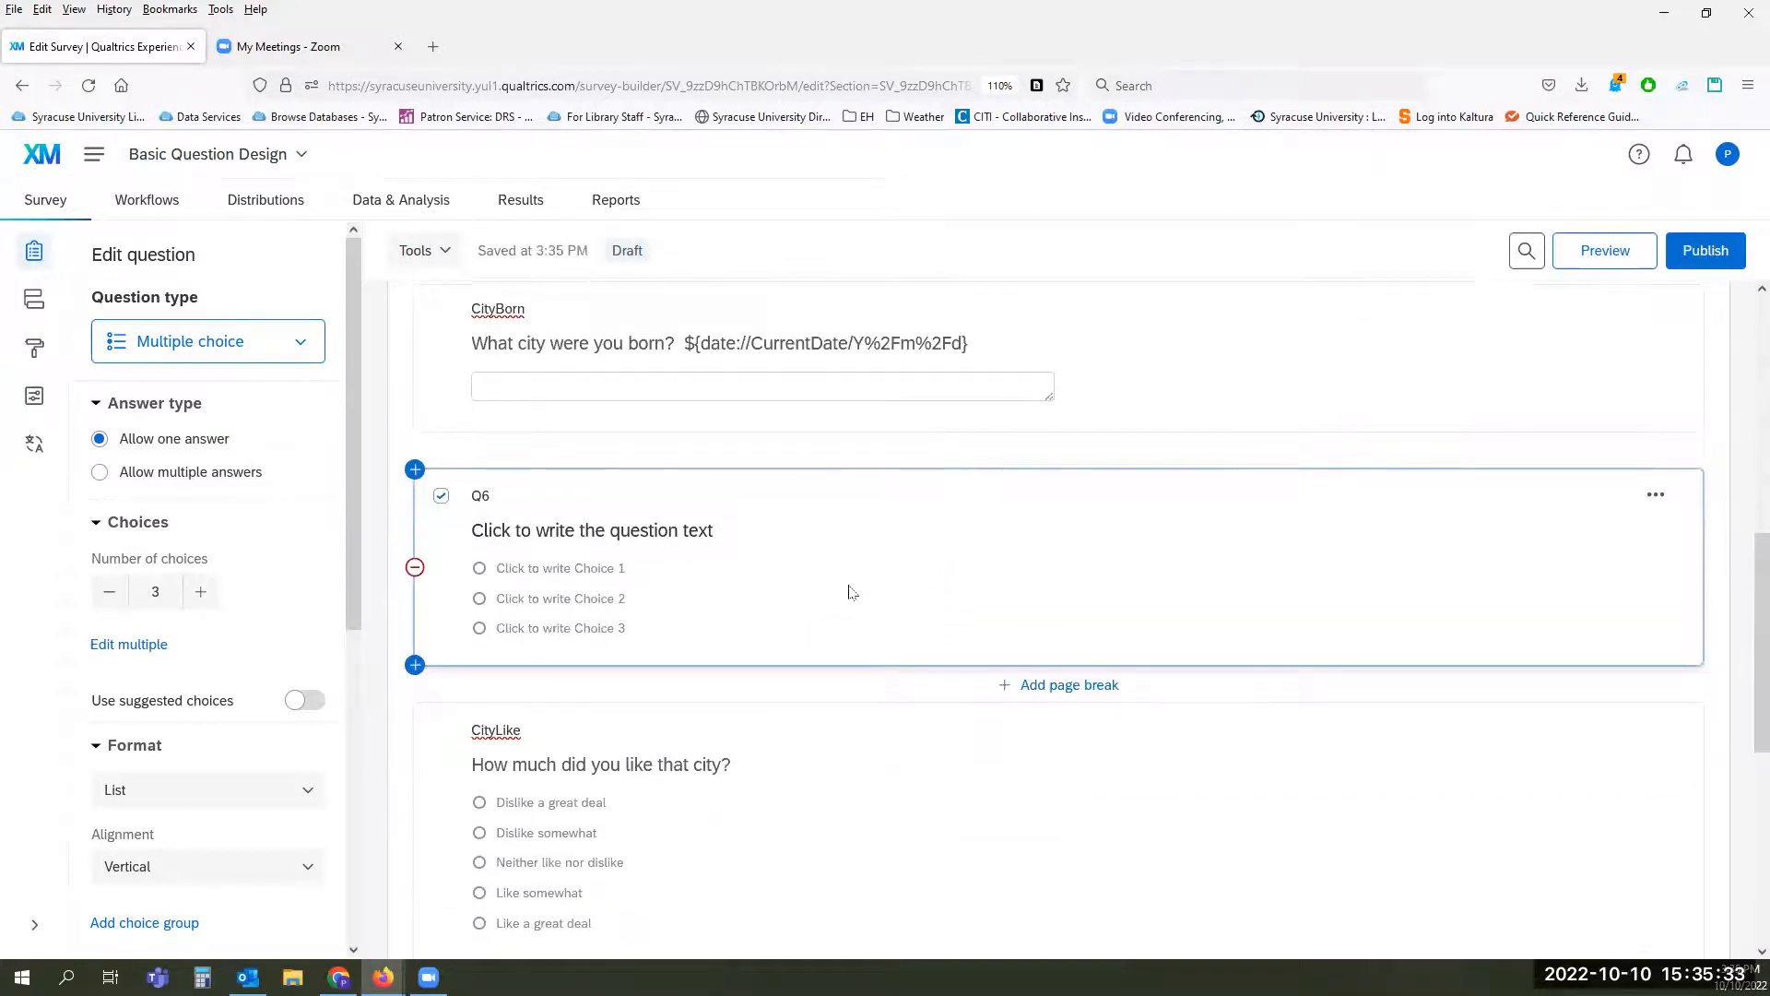
pyautogui.scroll(-4, 847, 590)
pyautogui.scroll(2, 815, 580)
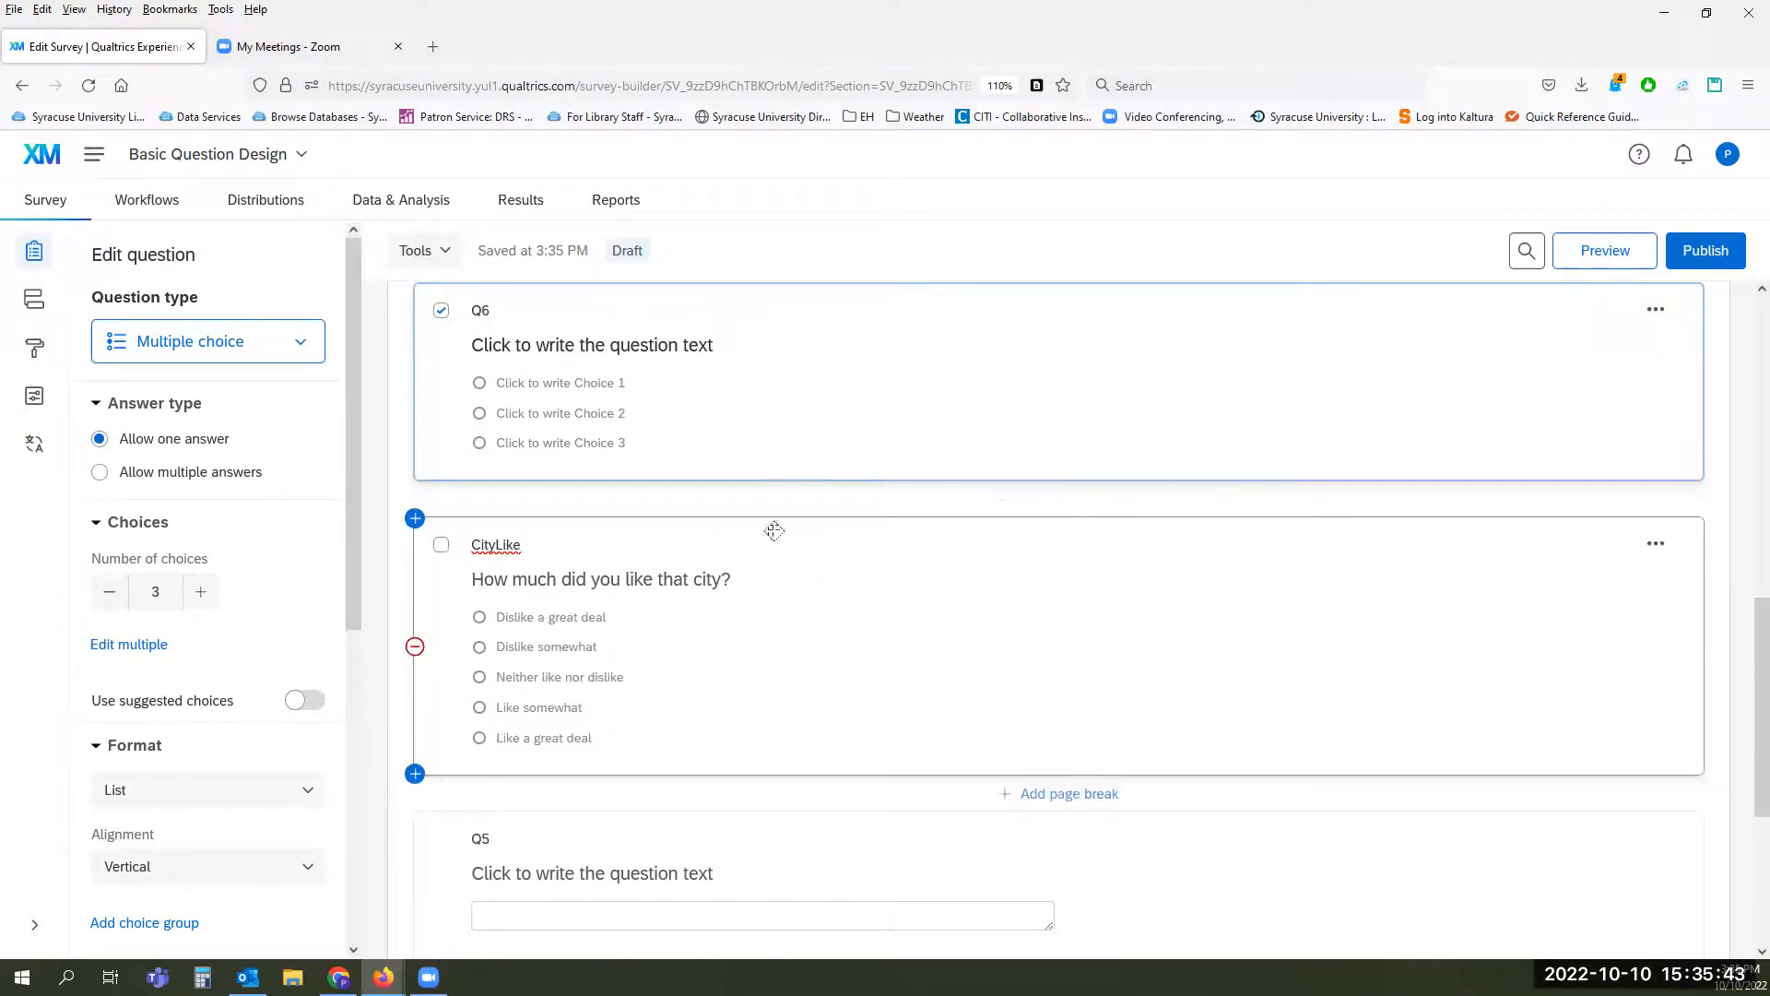
# Step: Auto-number the questions sequentially with the prefix Q, skipping the export tags already defined
pyautogui.click(444, 255)
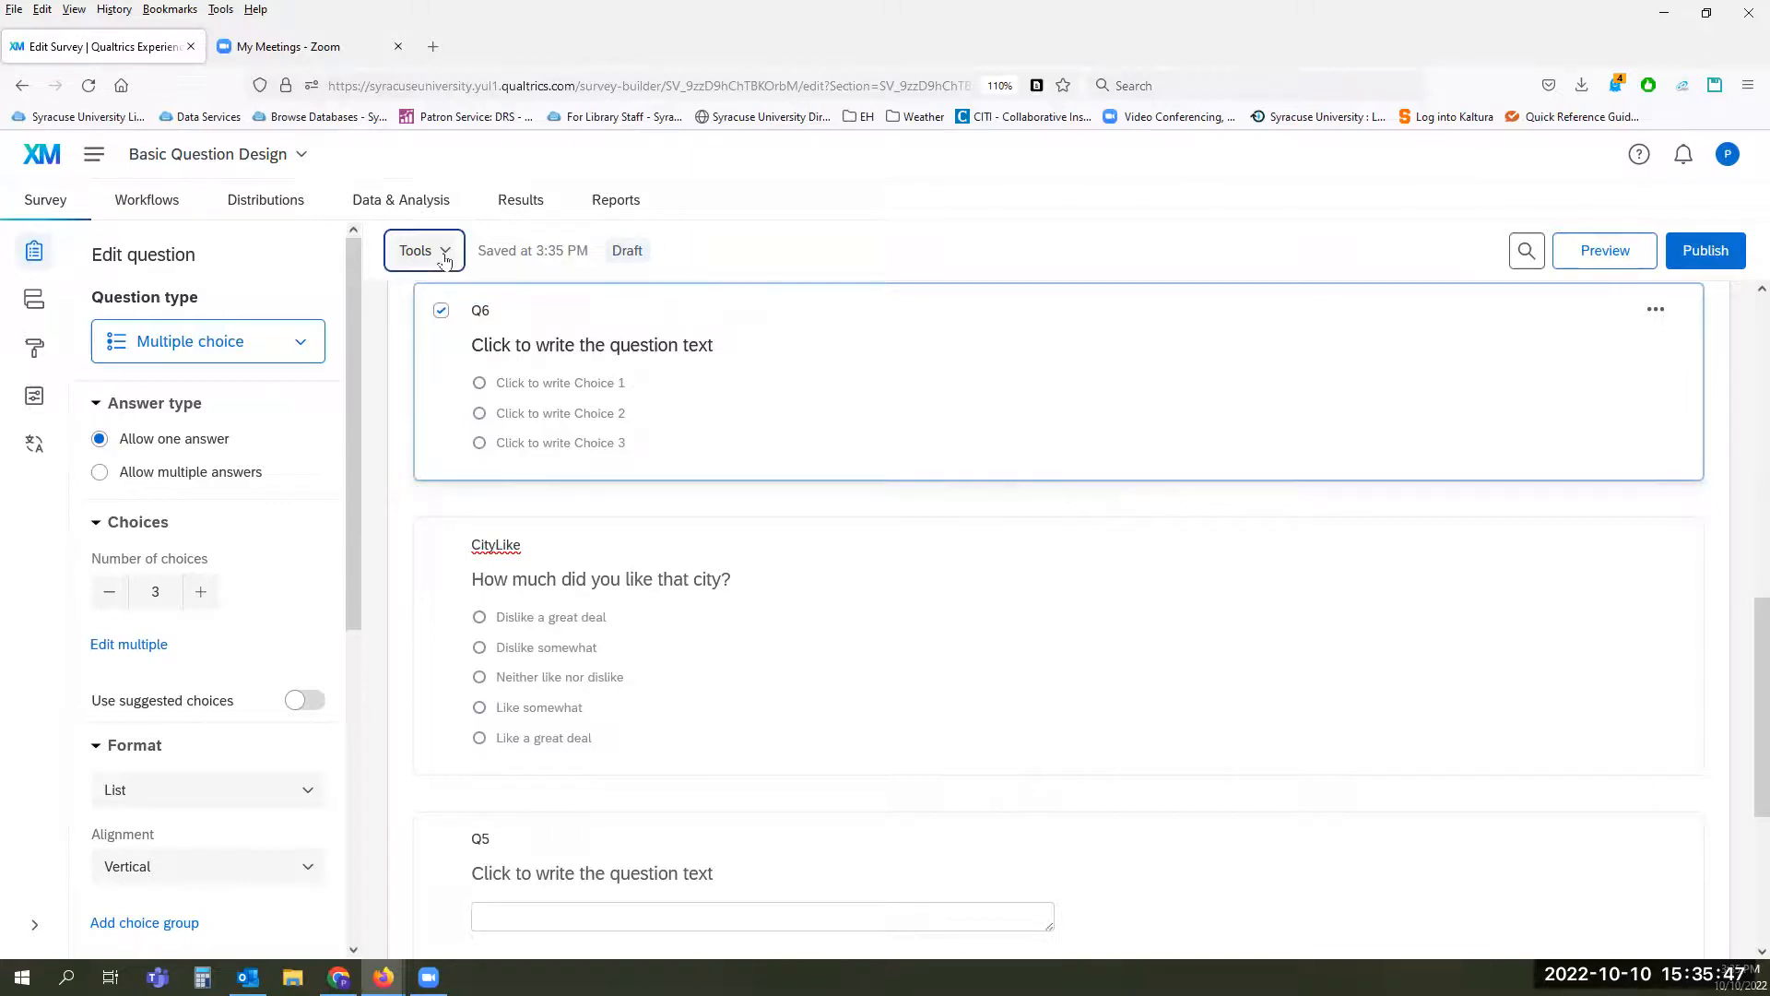
pyautogui.click(442, 302)
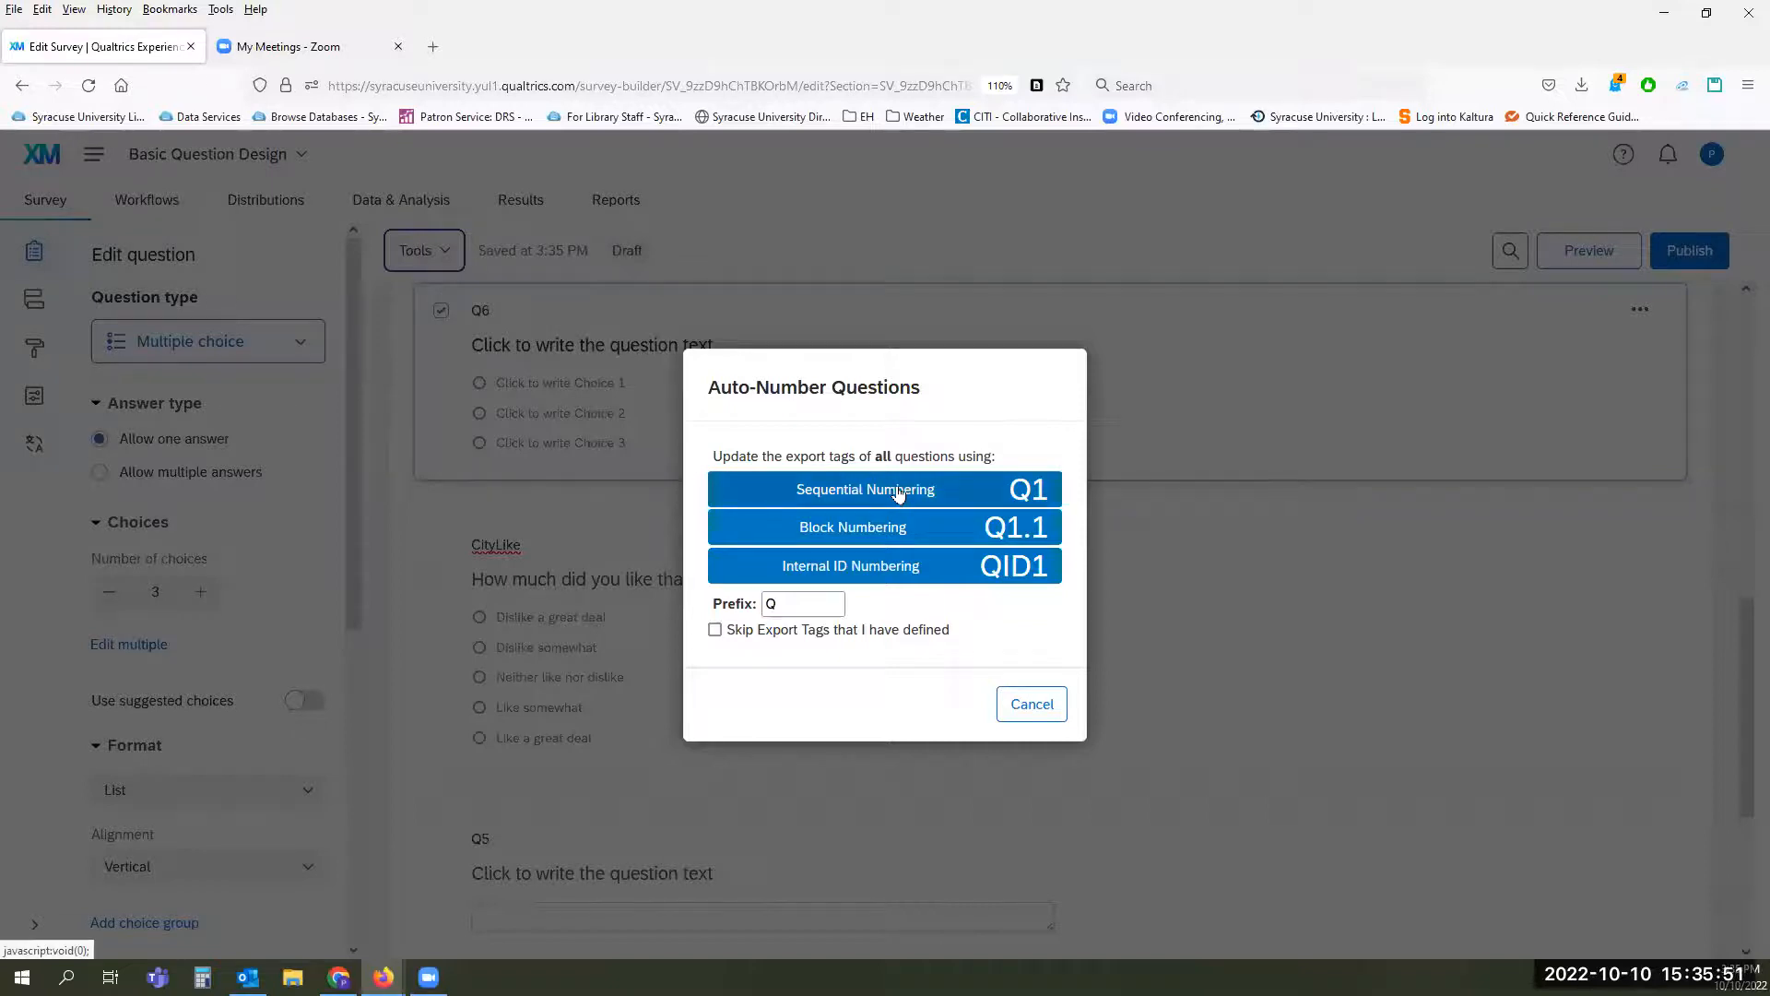
pyautogui.click(717, 631)
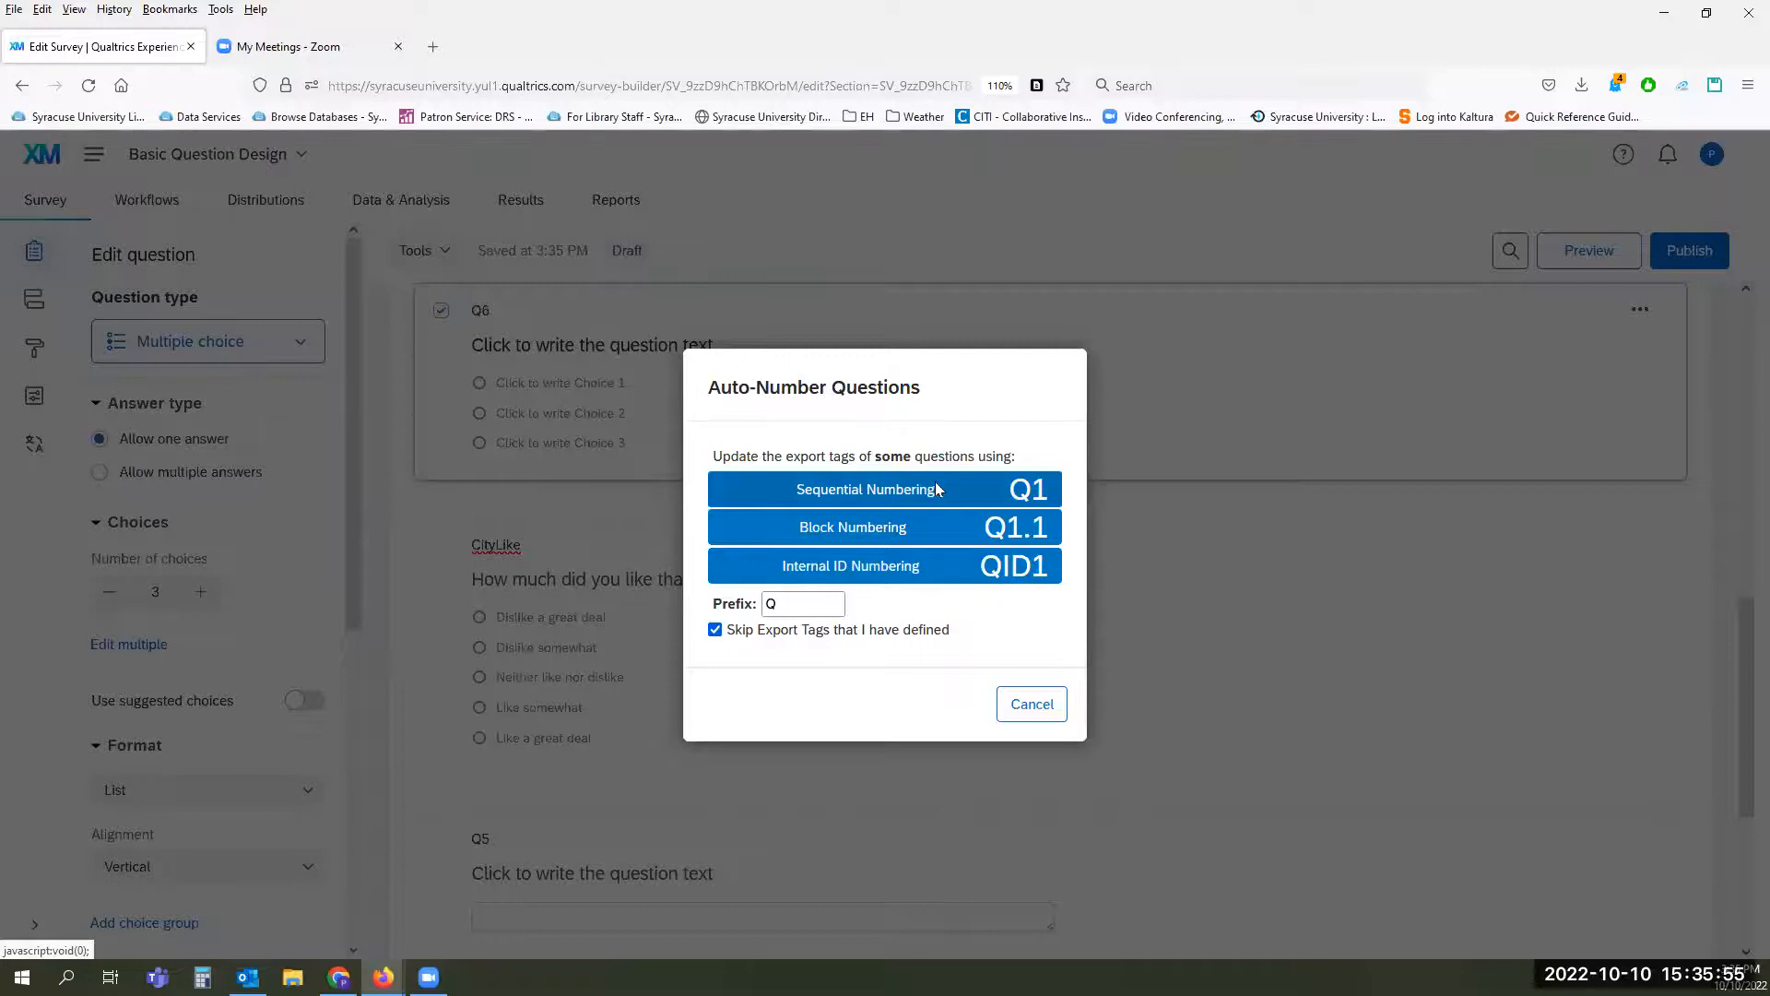
pyautogui.click(935, 488)
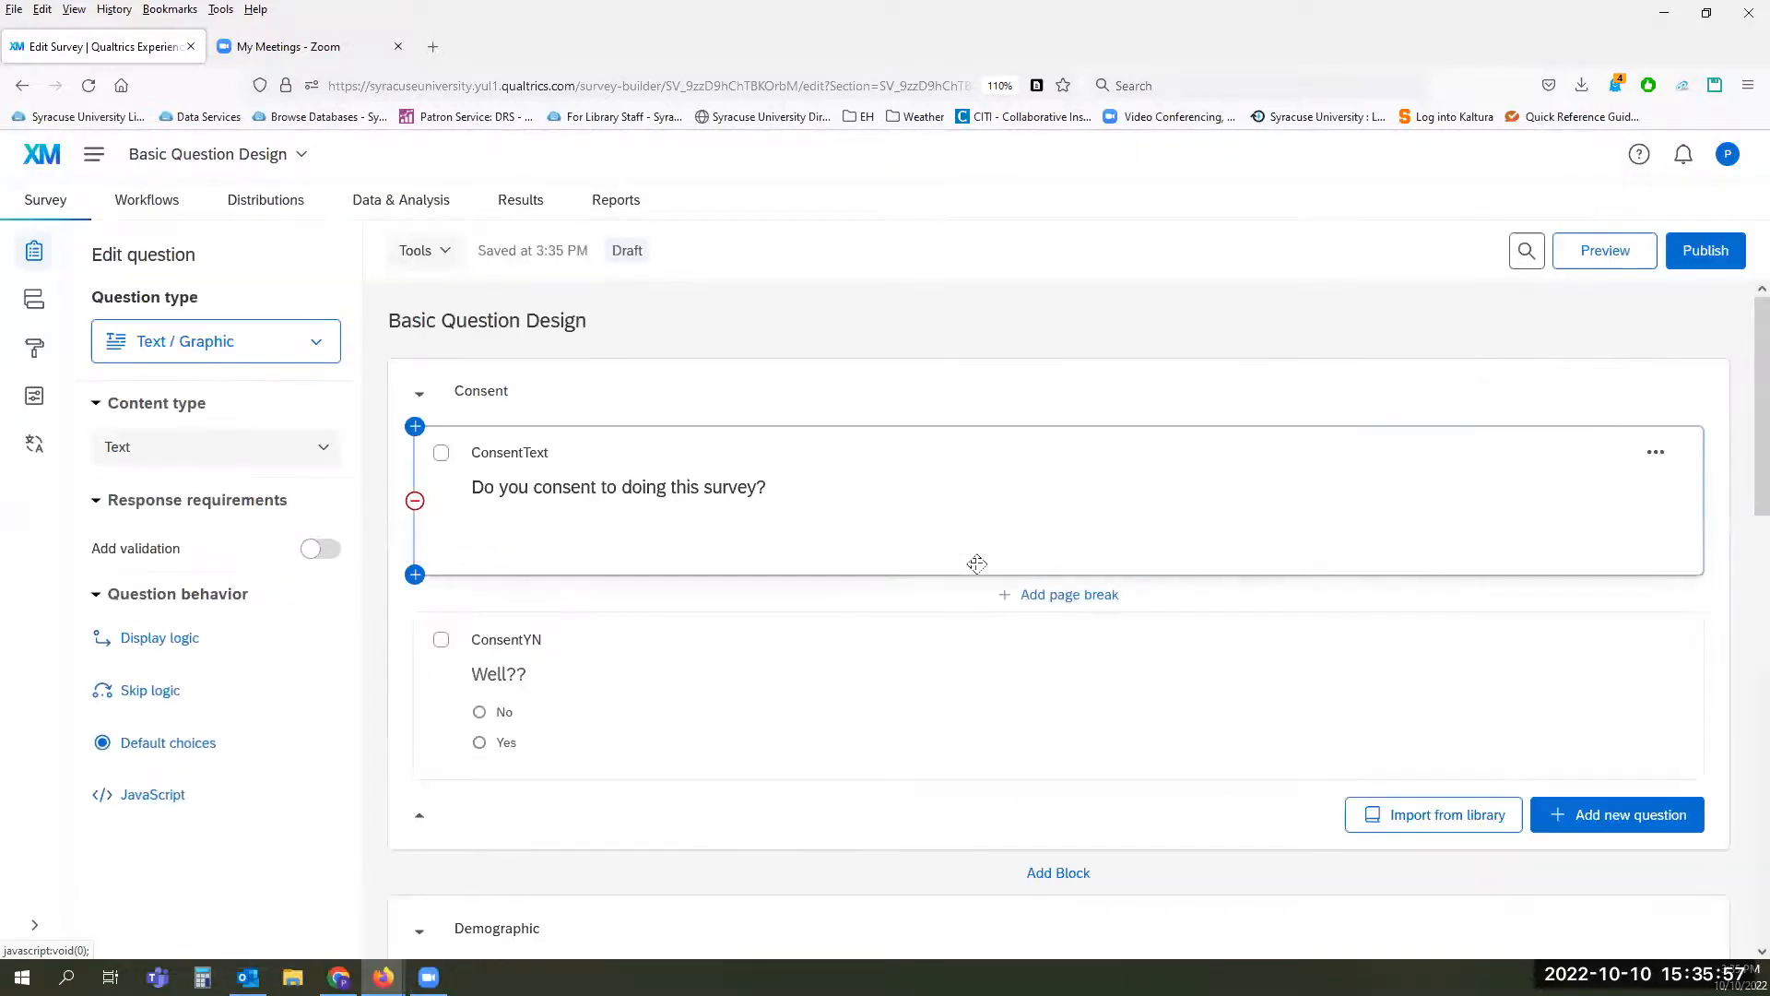
# Step: Examine the question labels throughout the Consent and Demographic blocks to check the sequential numbering
pyautogui.scroll(-8, 977, 563)
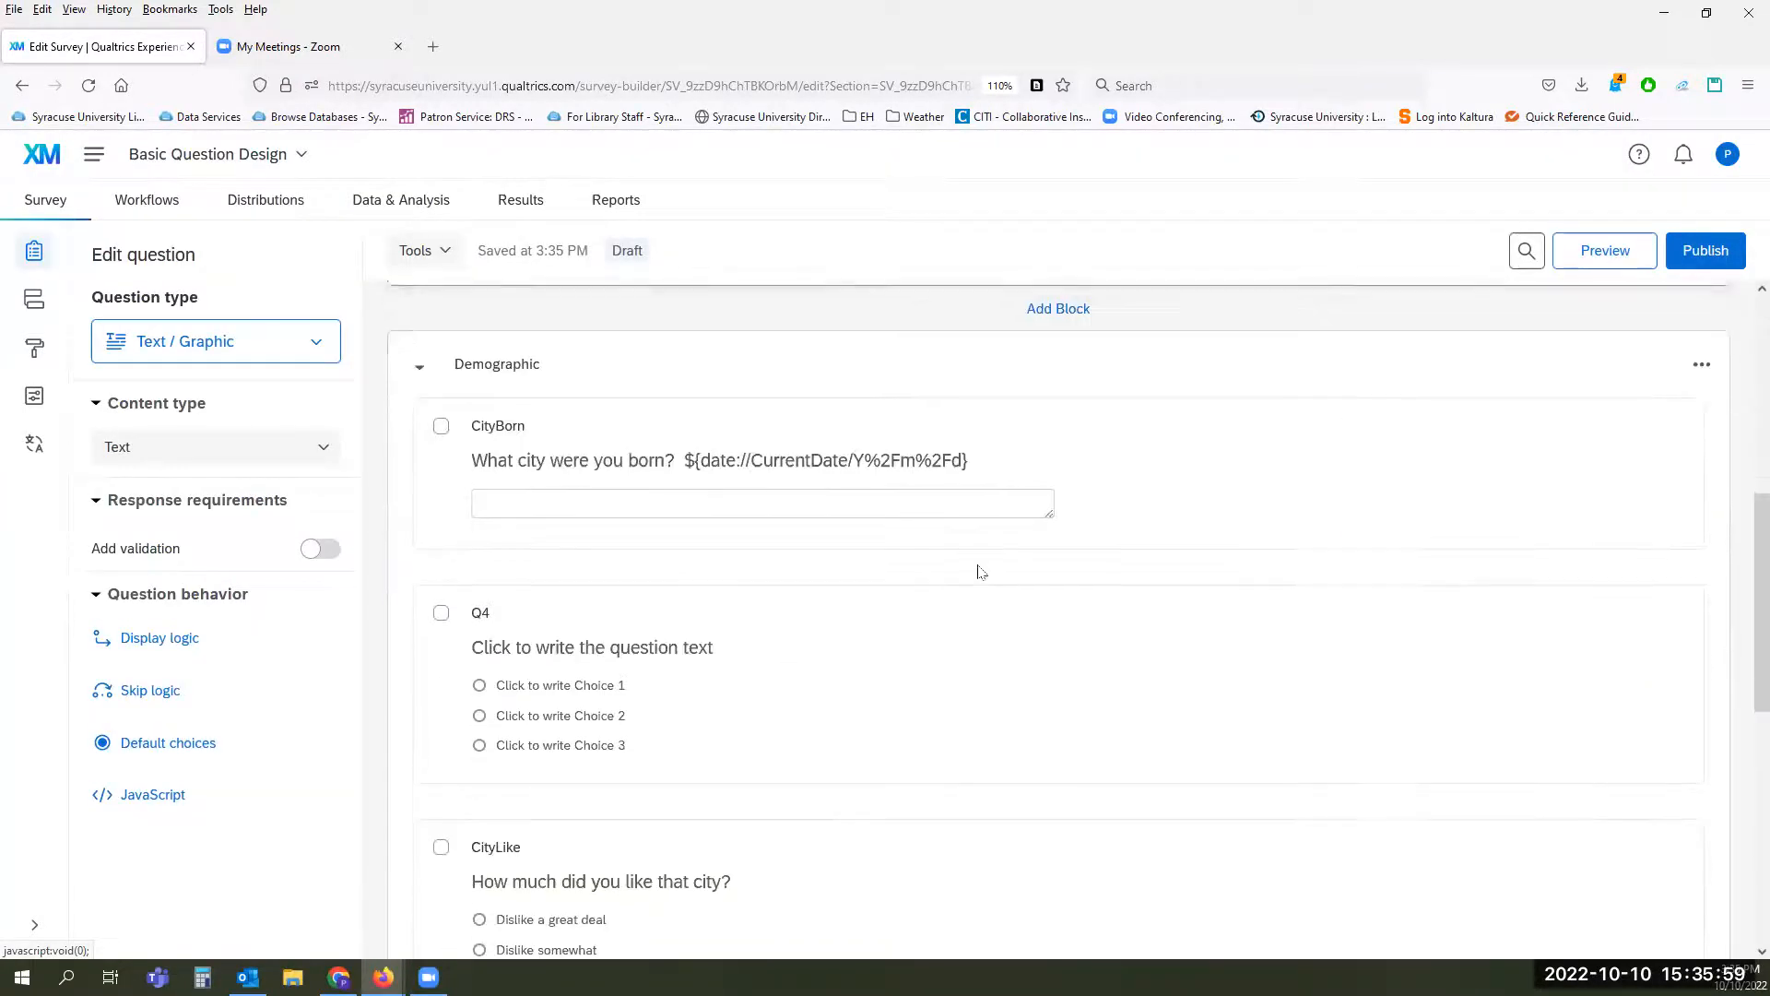
pyautogui.scroll(-2, 770, 489)
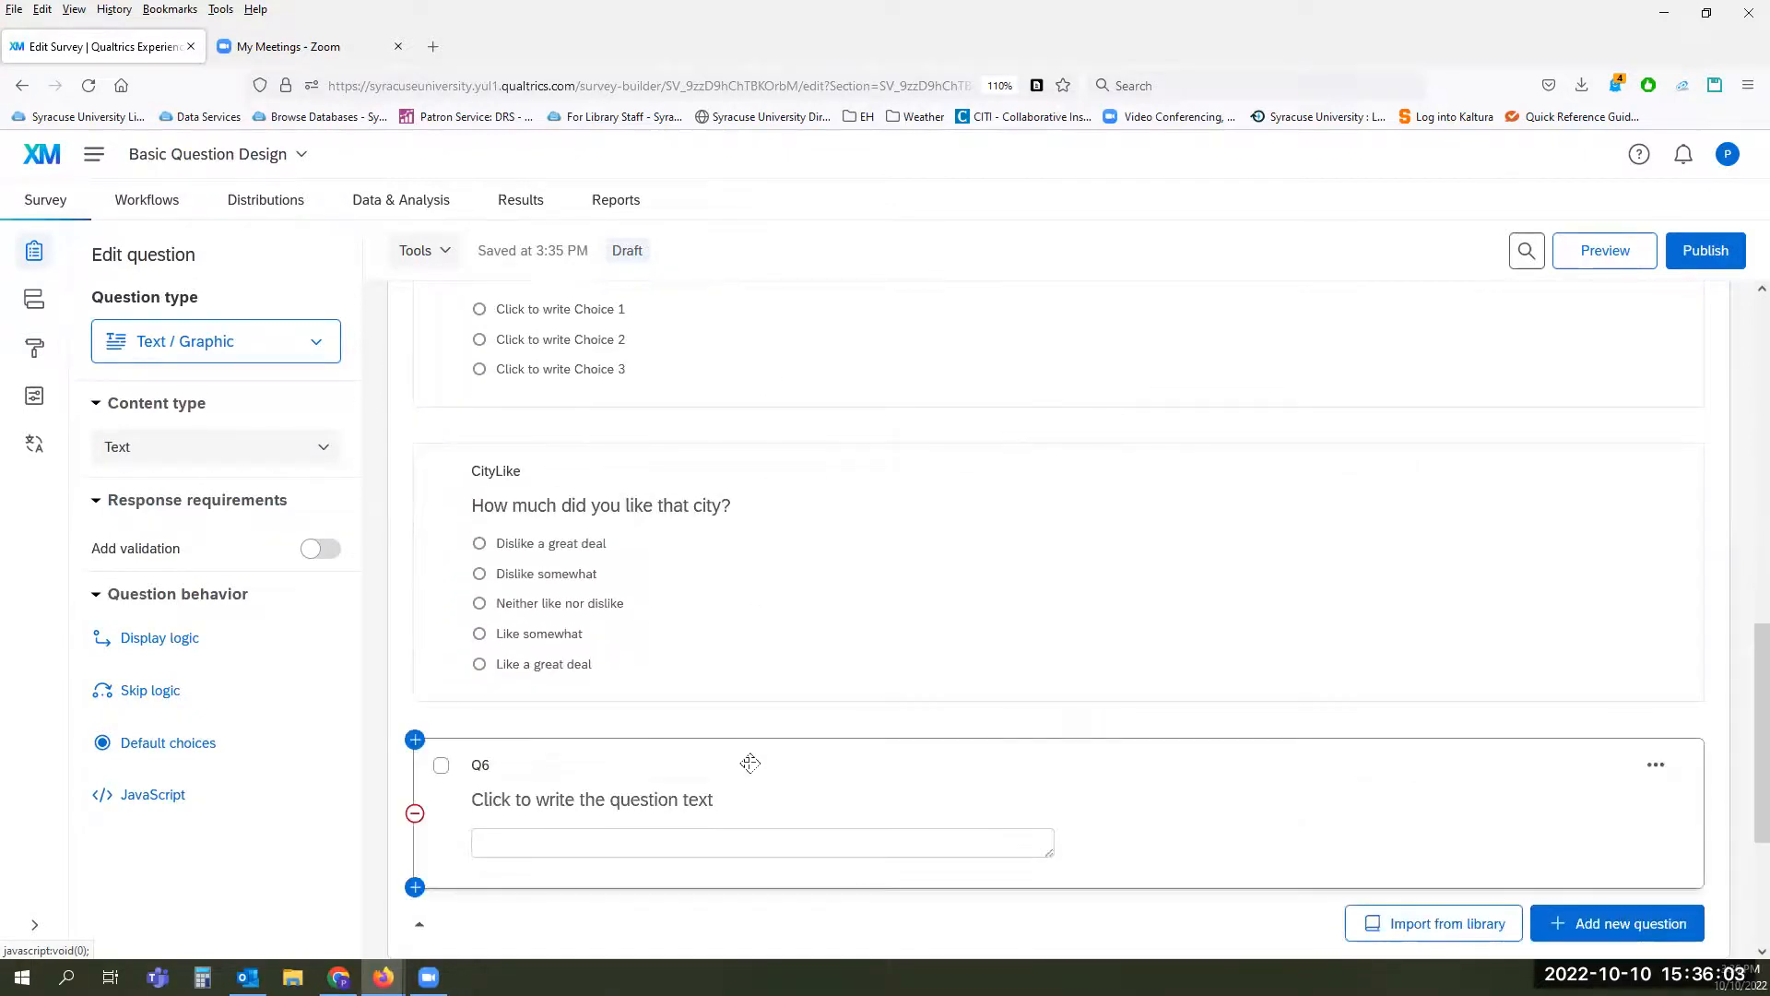
pyautogui.scroll(-2, 751, 763)
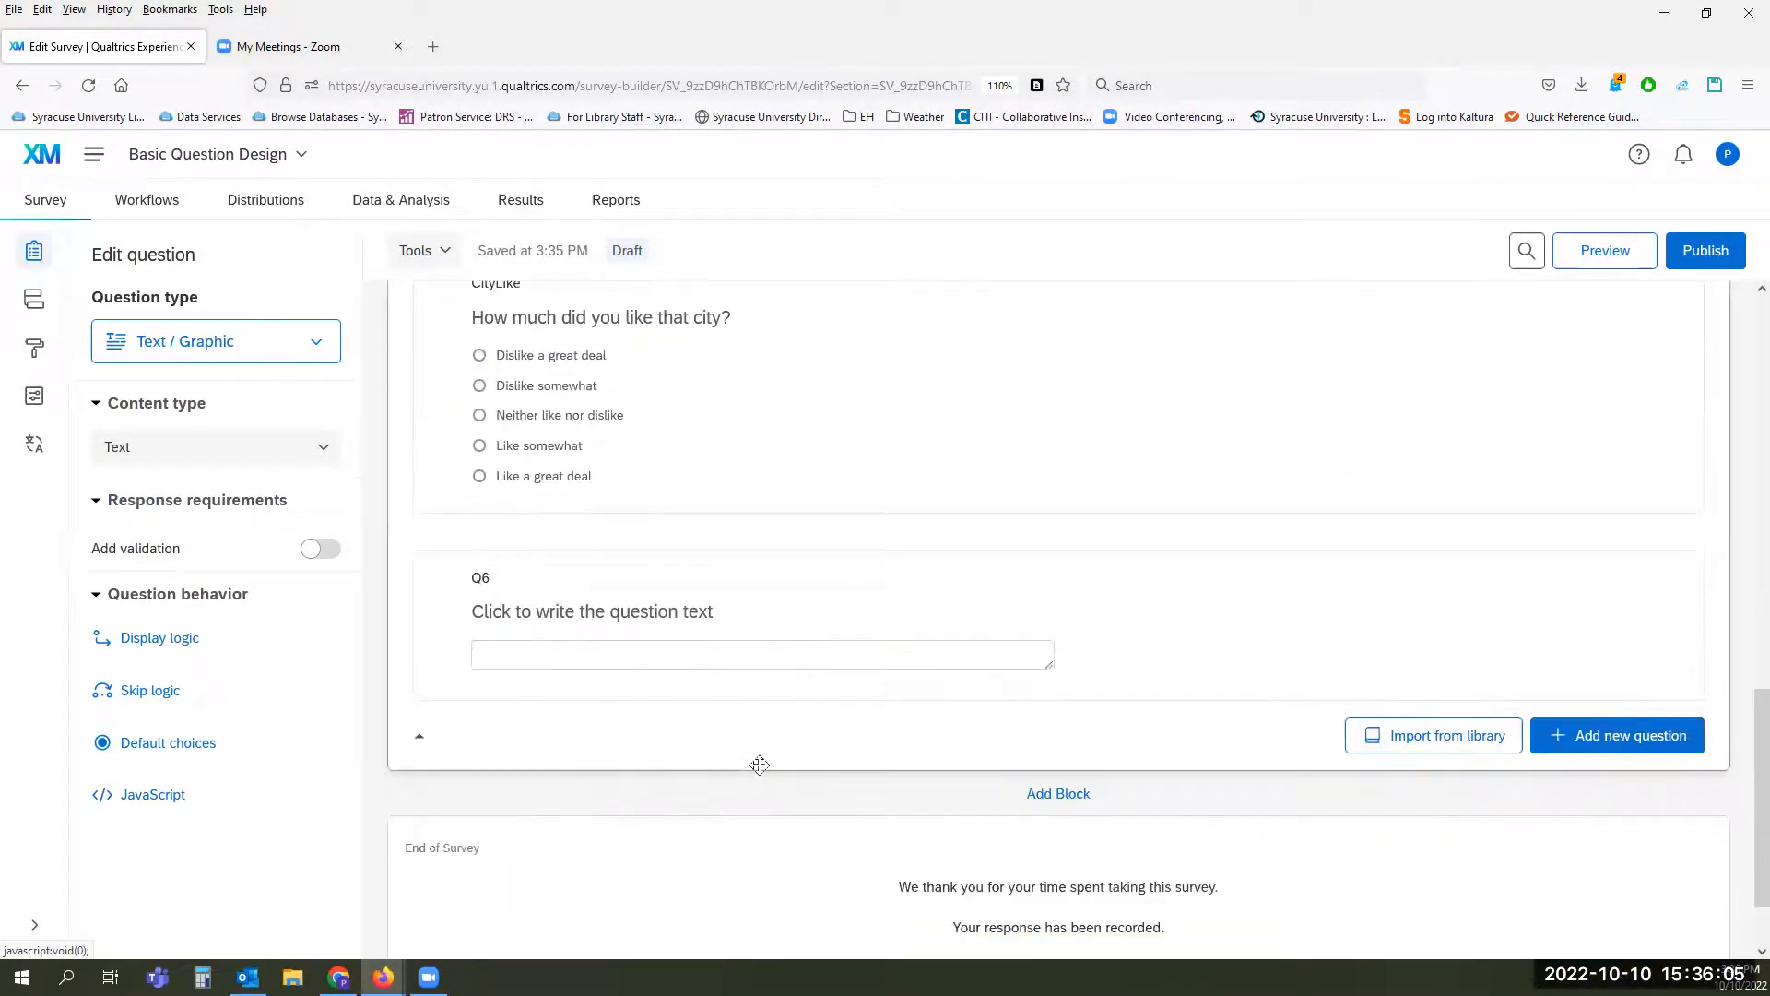
pyautogui.scroll(9, 759, 764)
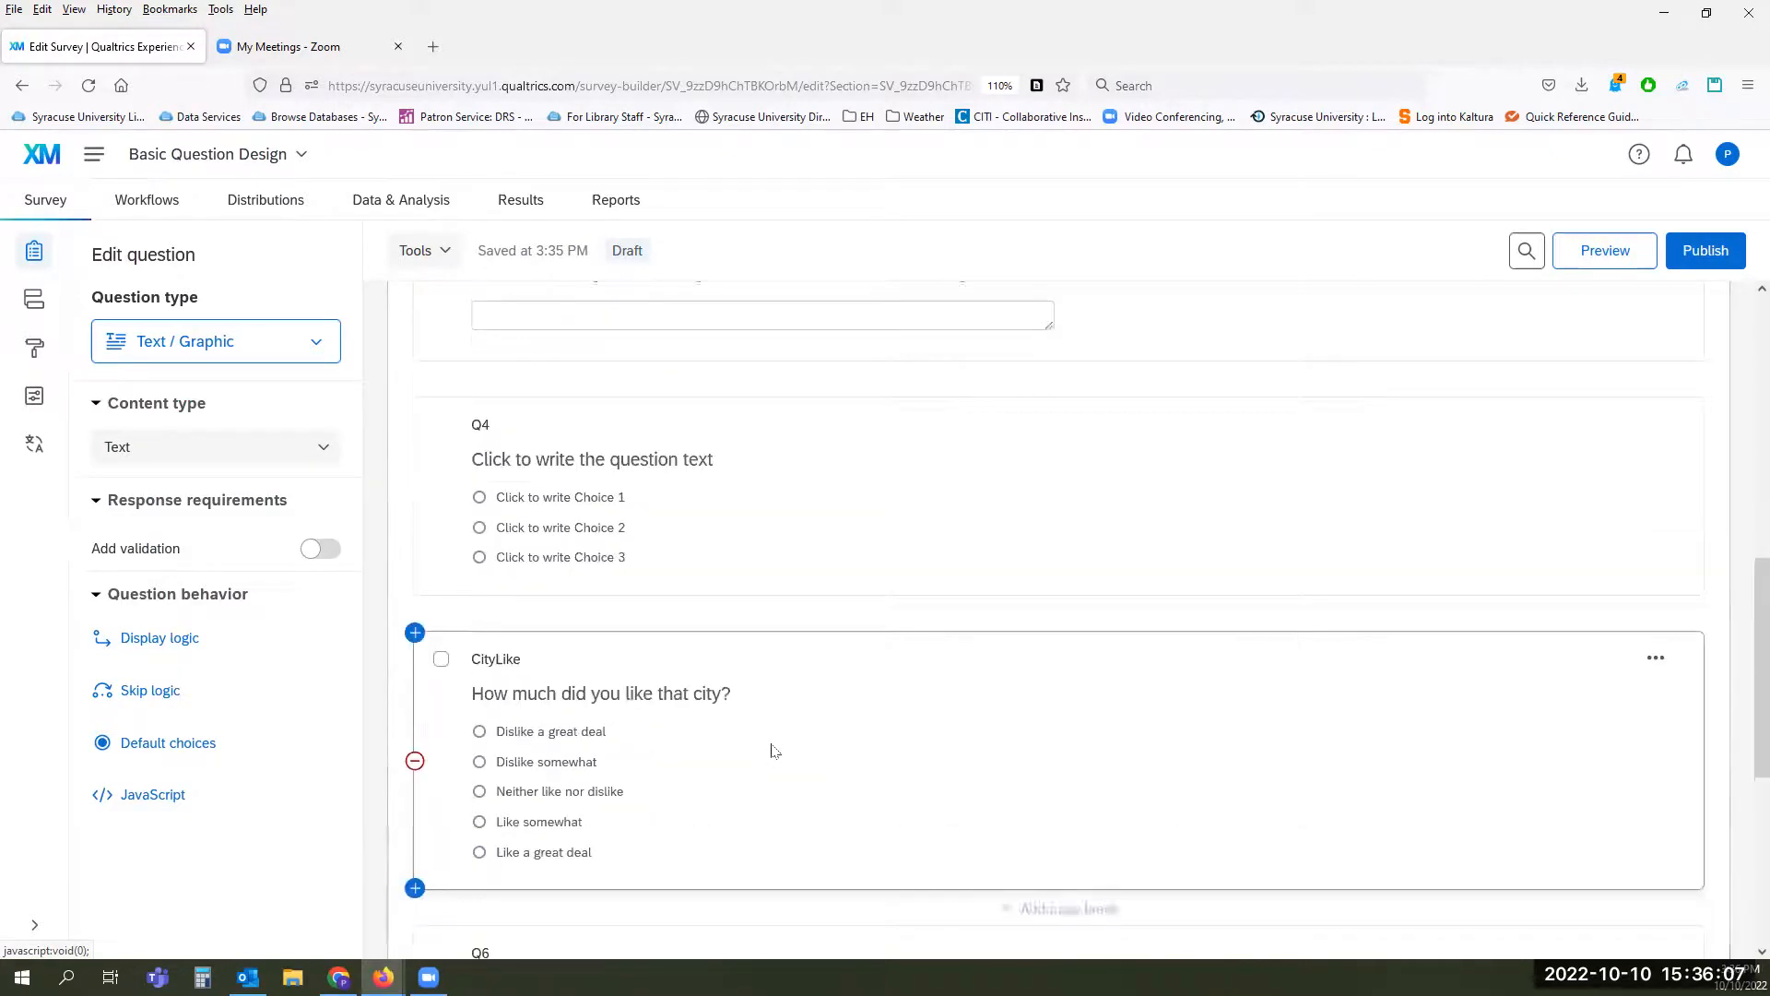
pyautogui.scroll(-3, 773, 744)
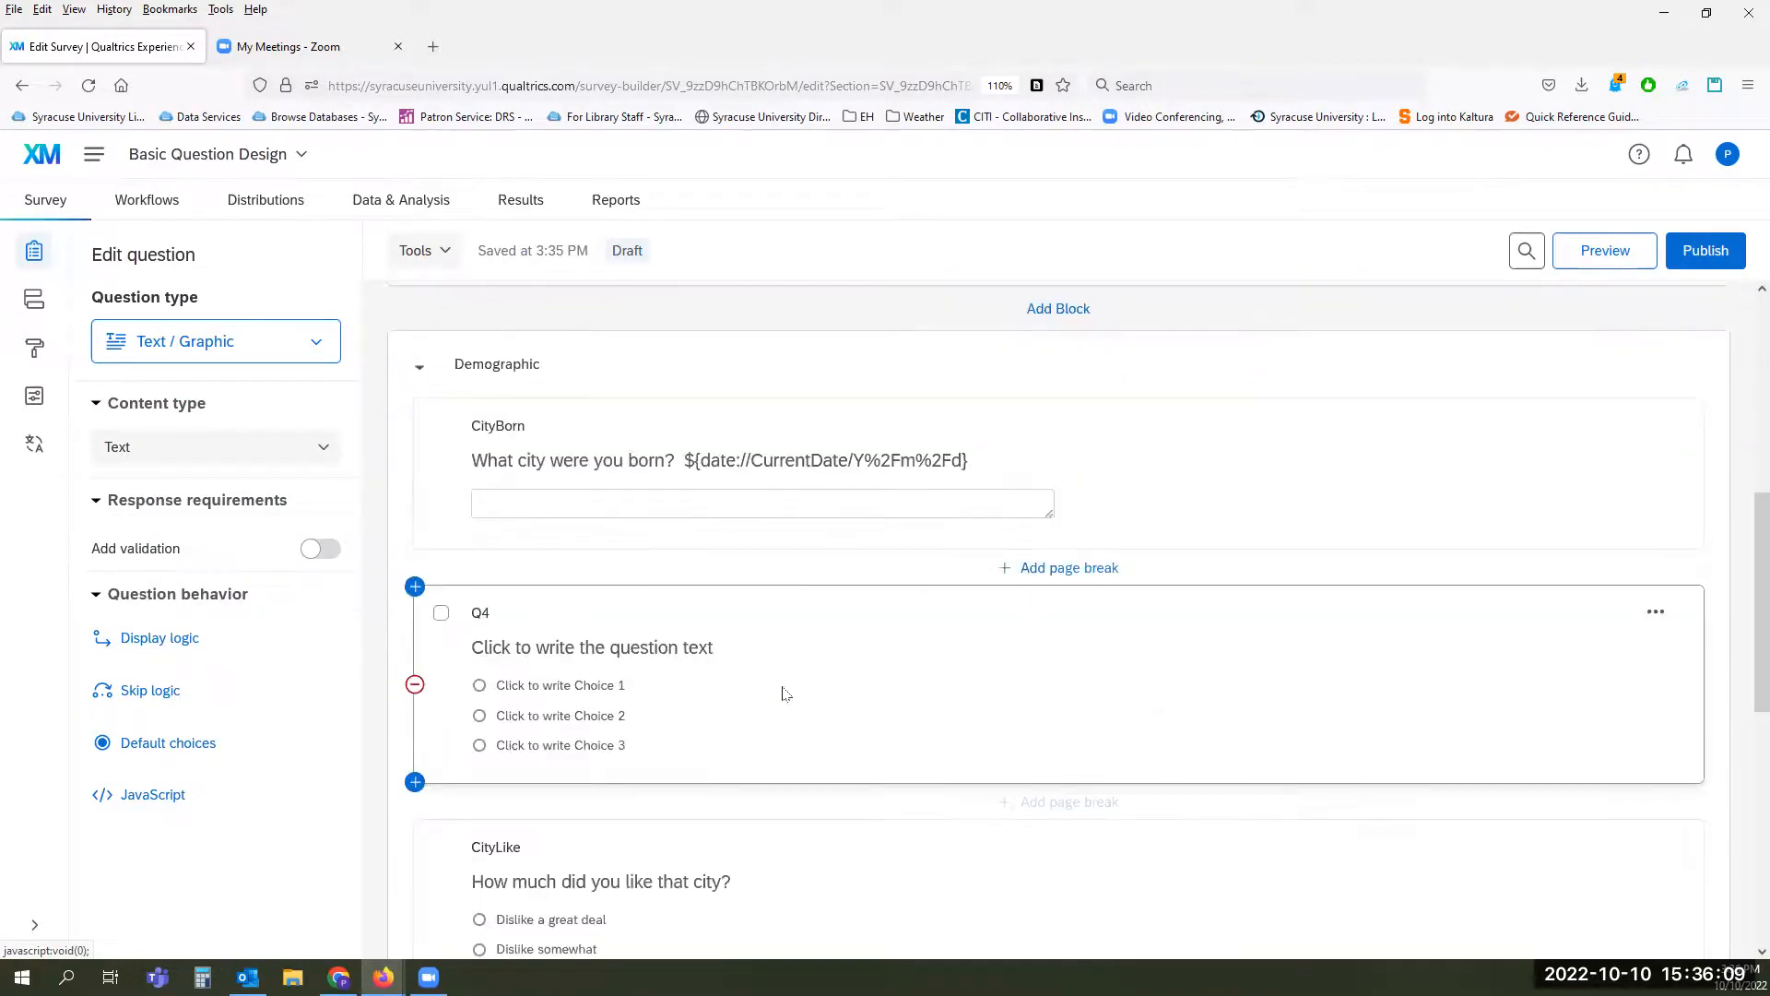
pyautogui.scroll(4, 880, 686)
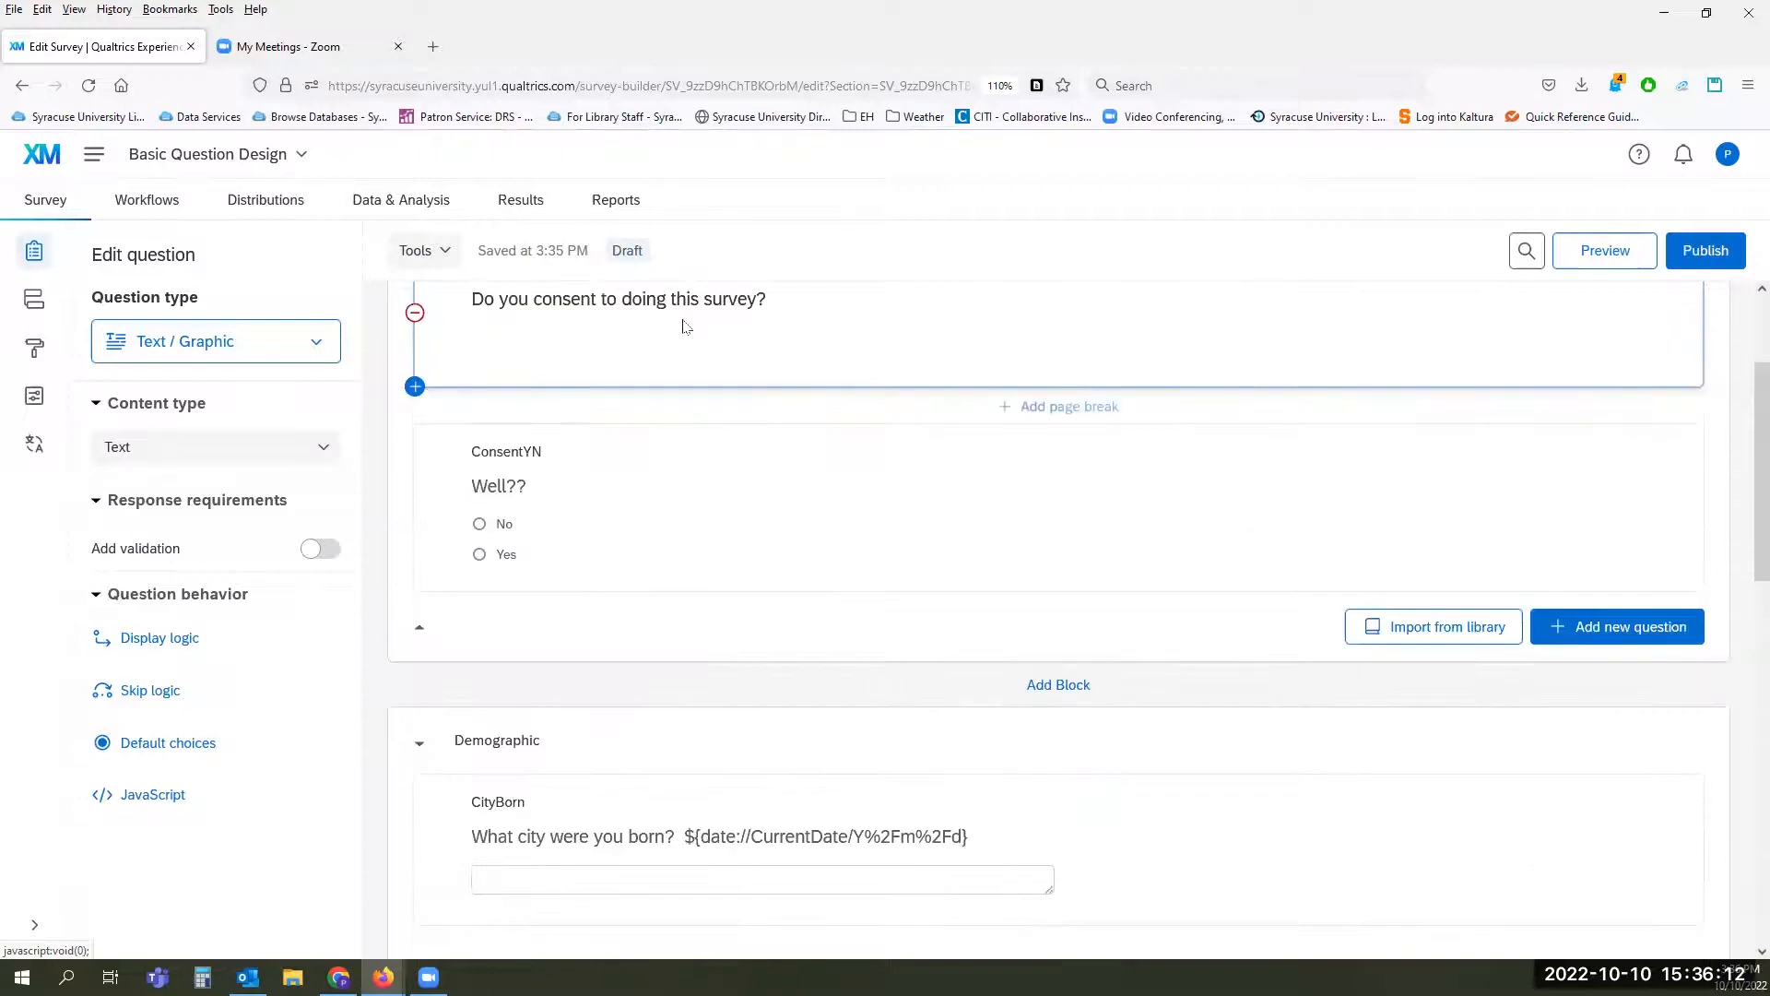
pyautogui.scroll(-4, 677, 756)
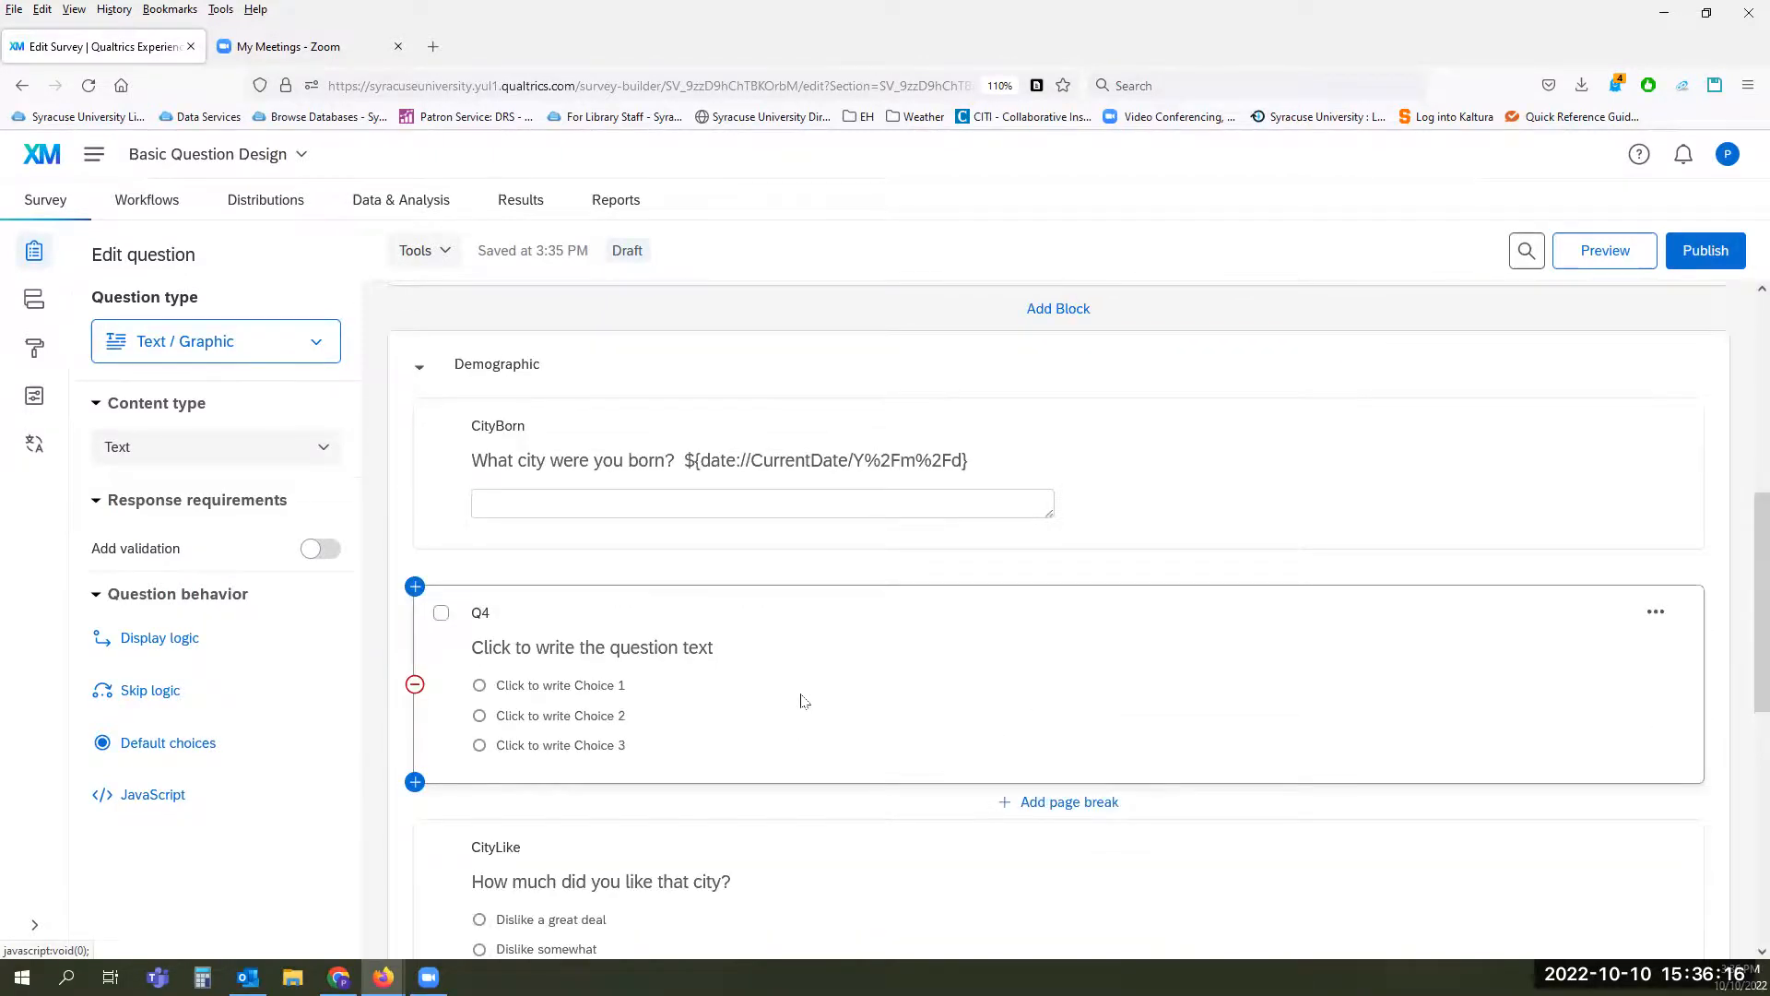
pyautogui.scroll(-5, 802, 701)
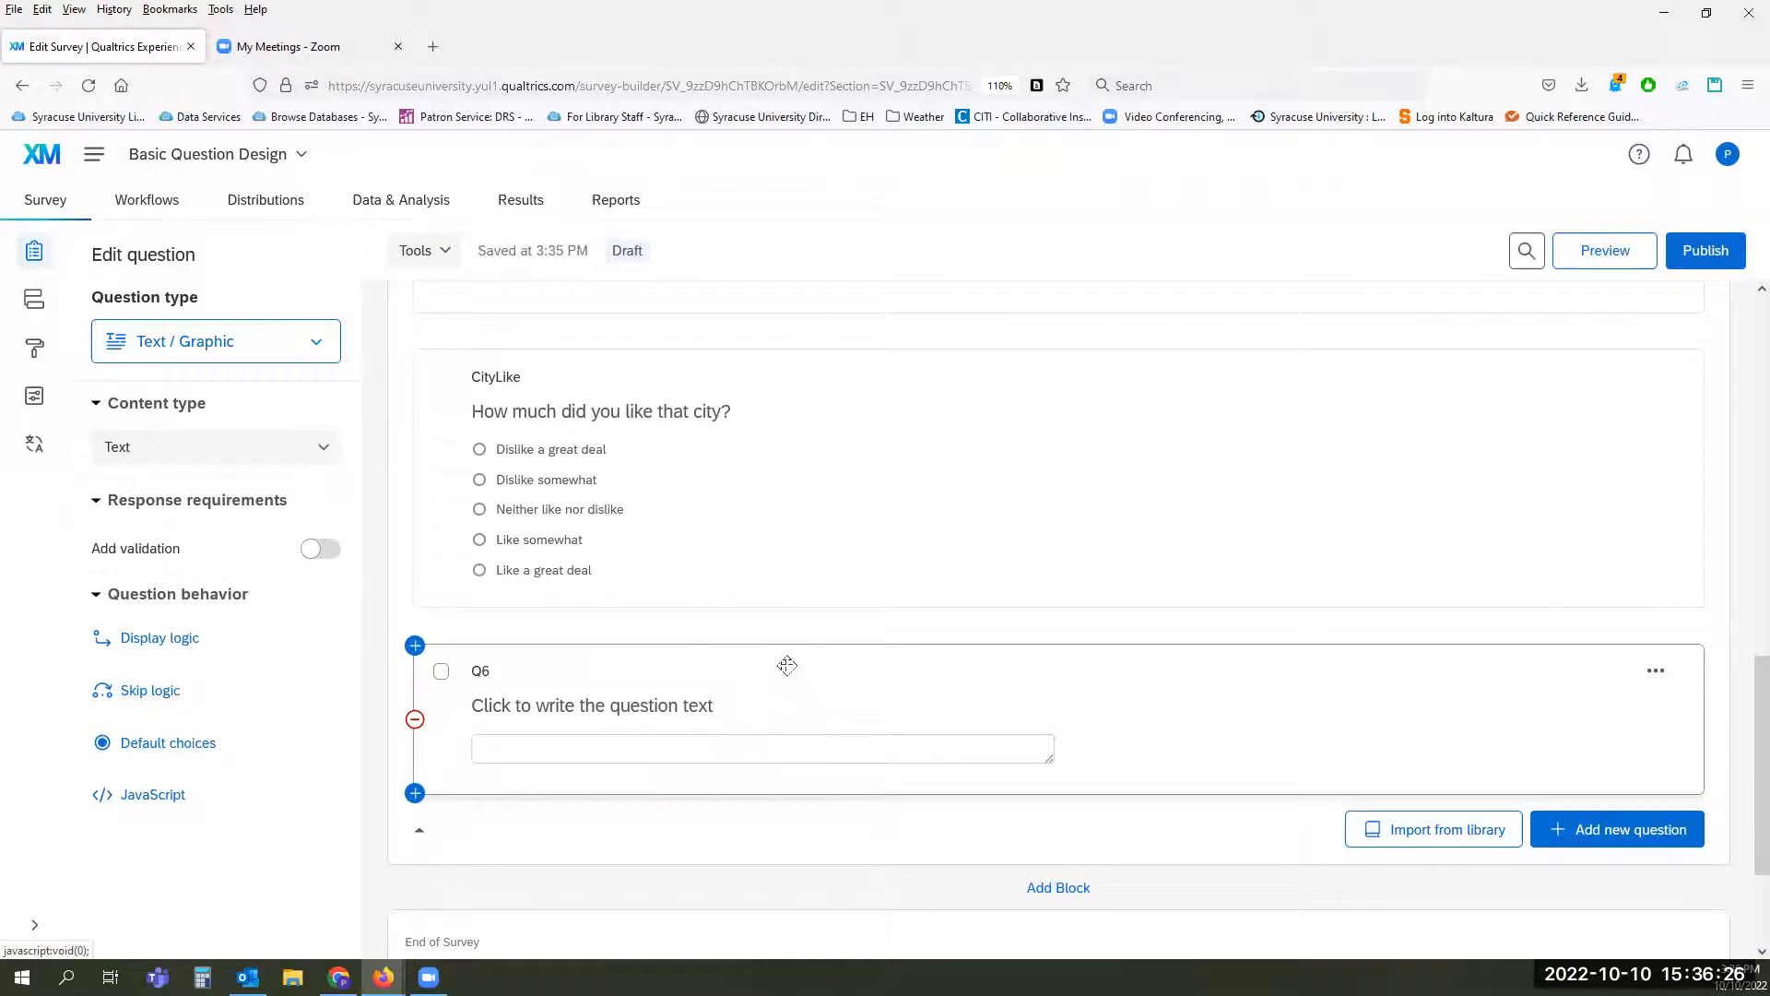
pyautogui.scroll(2, 787, 665)
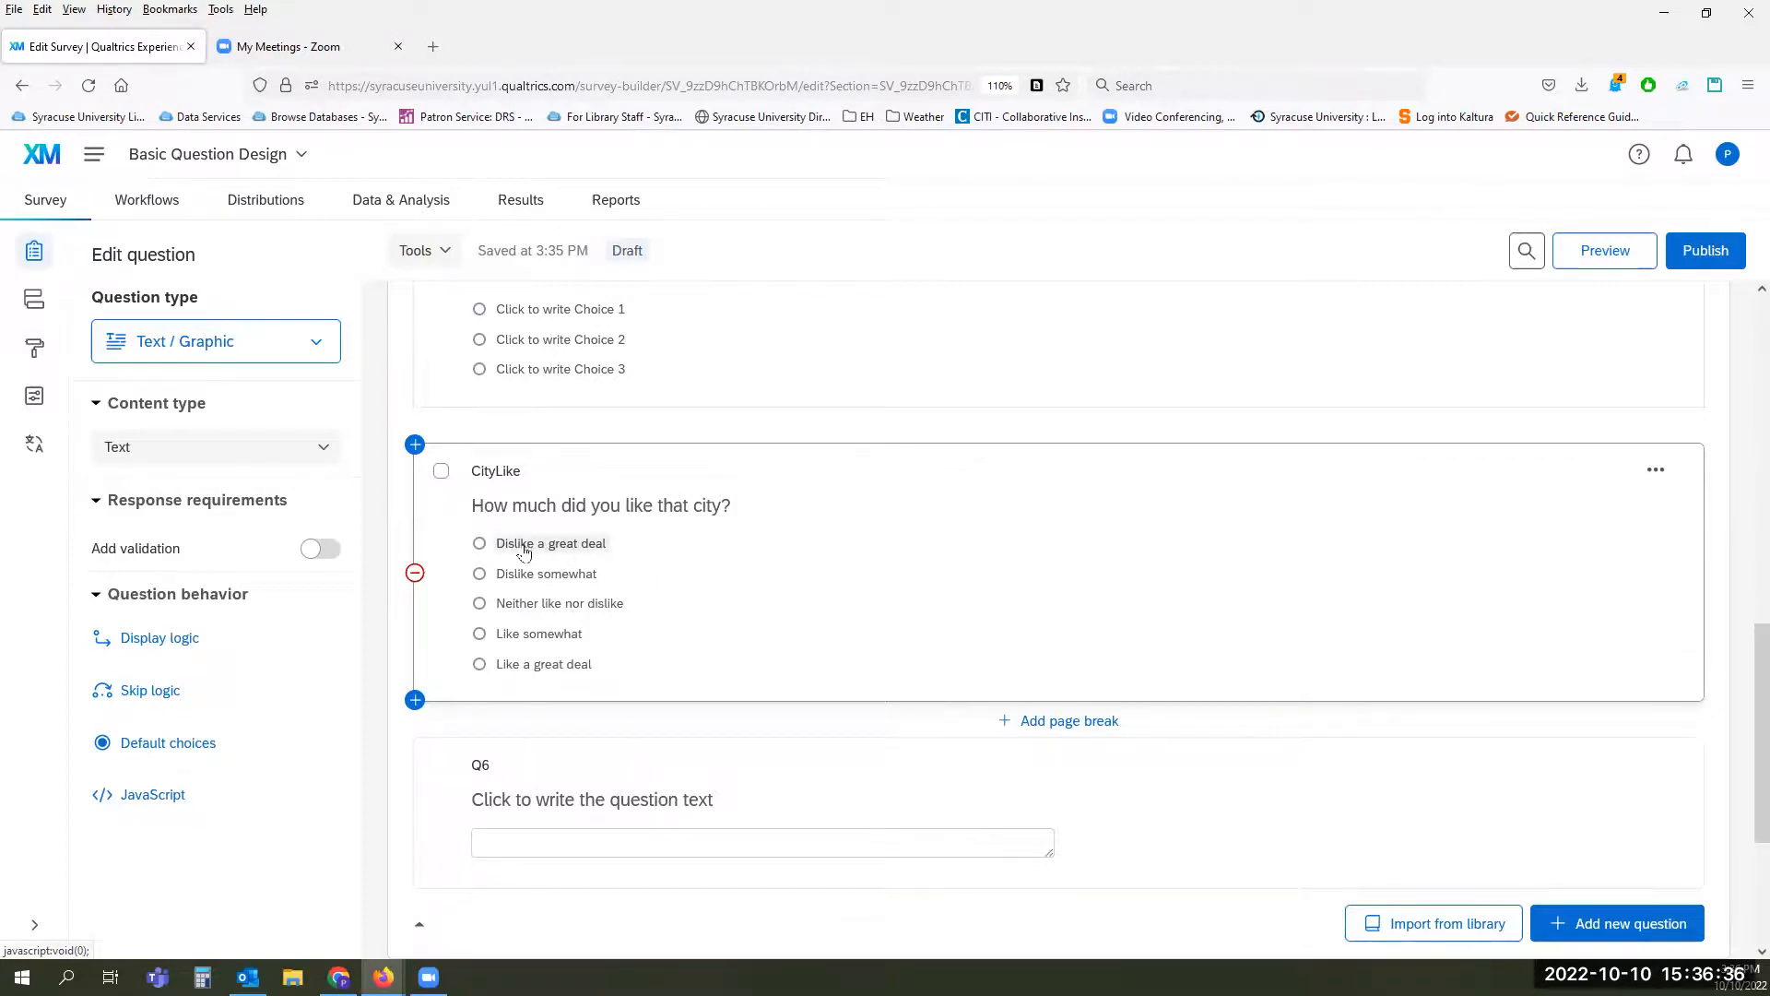
# Step: Change the first answer choice of the CityLike question to "Really dislike"
pyautogui.click(590, 544)
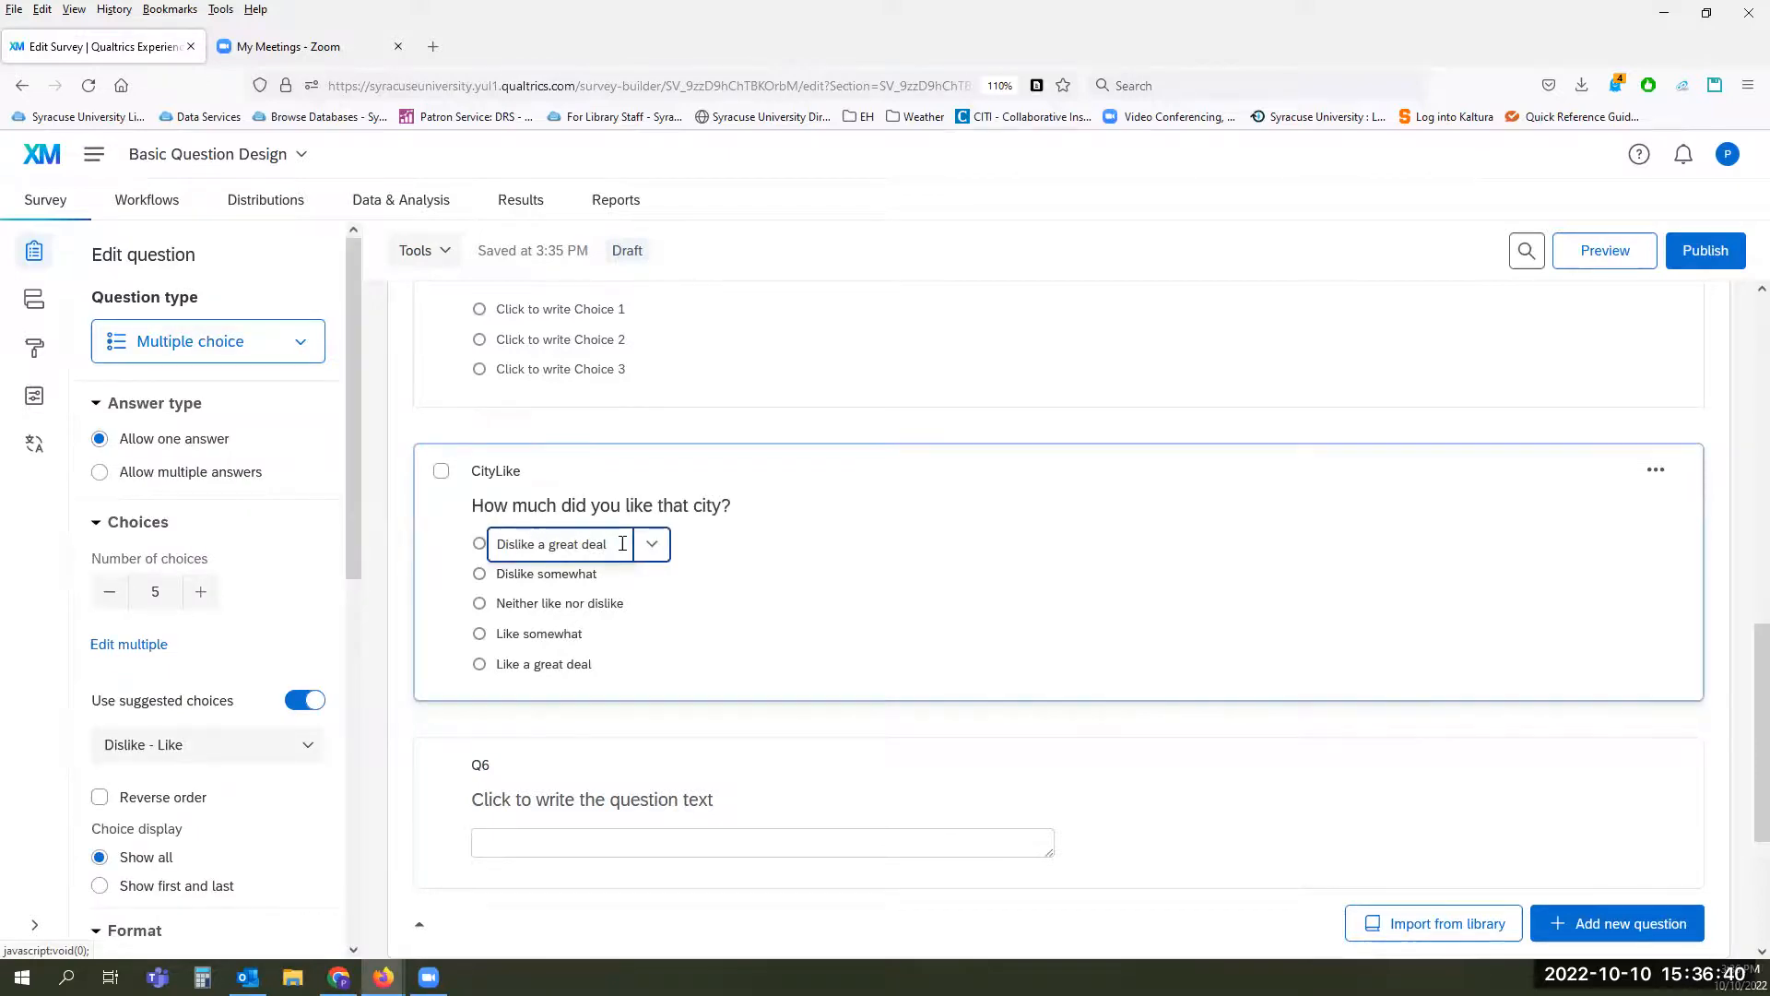
pyautogui.click(656, 547)
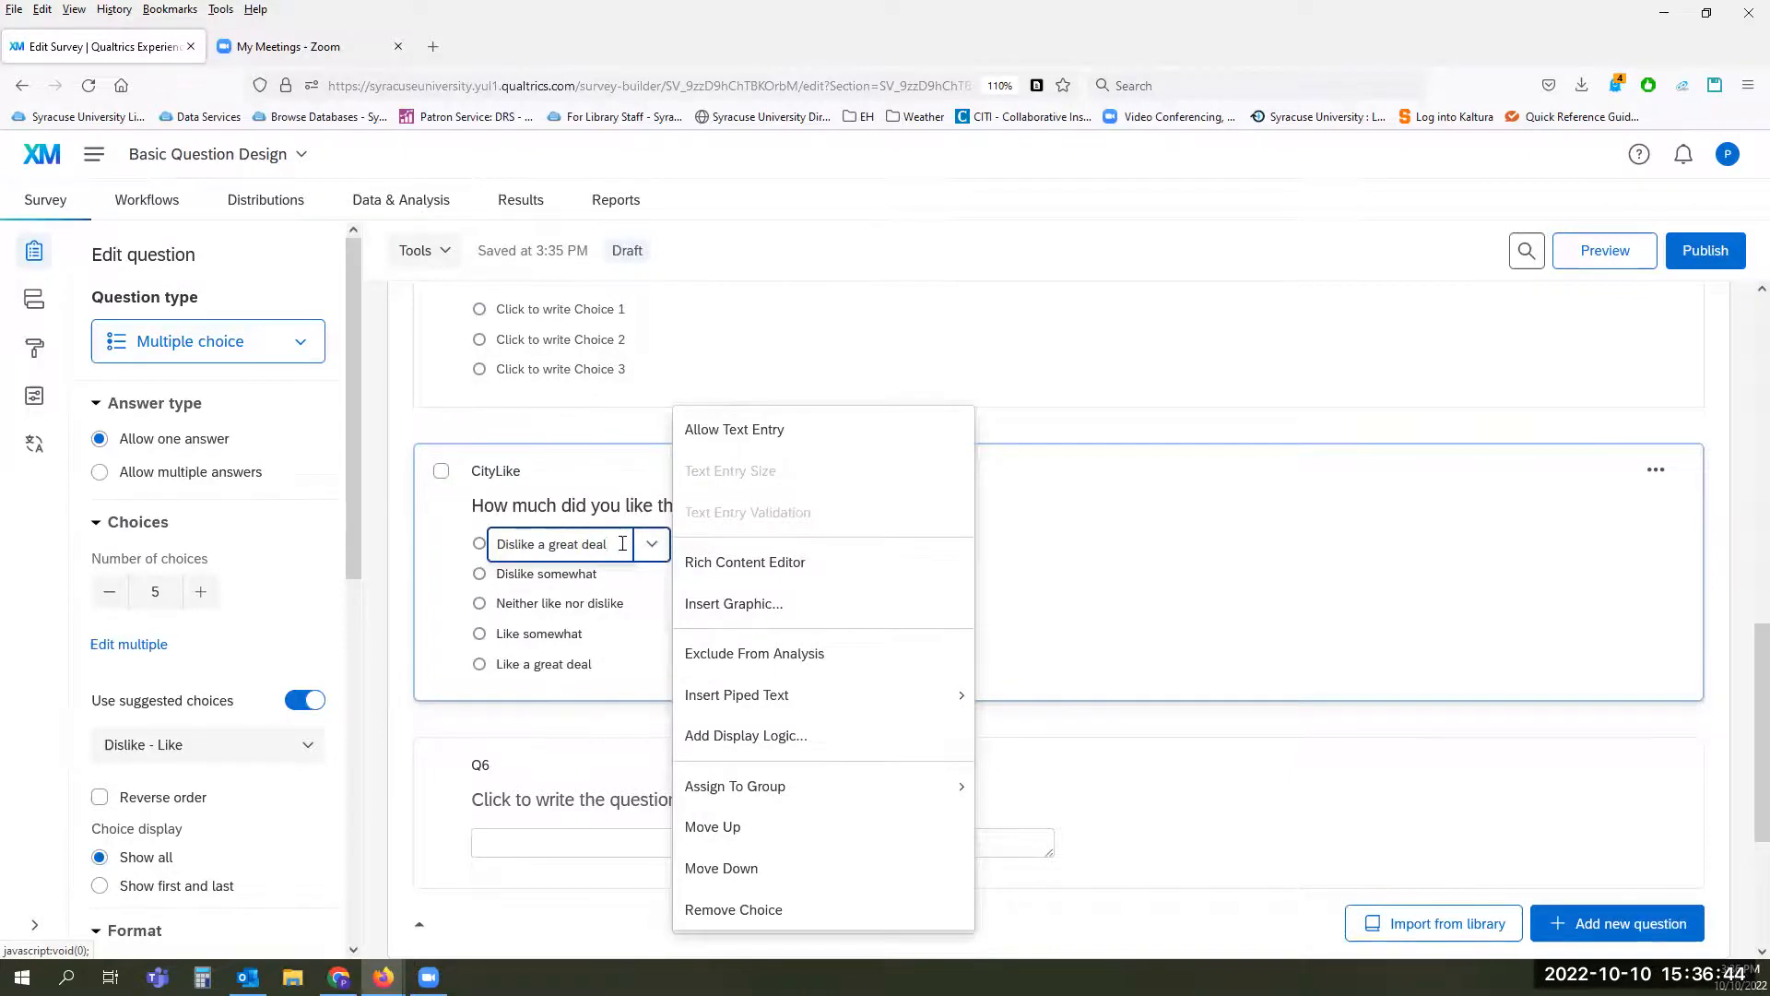
pyautogui.click(622, 544)
pyautogui.doubleClick(622, 544)
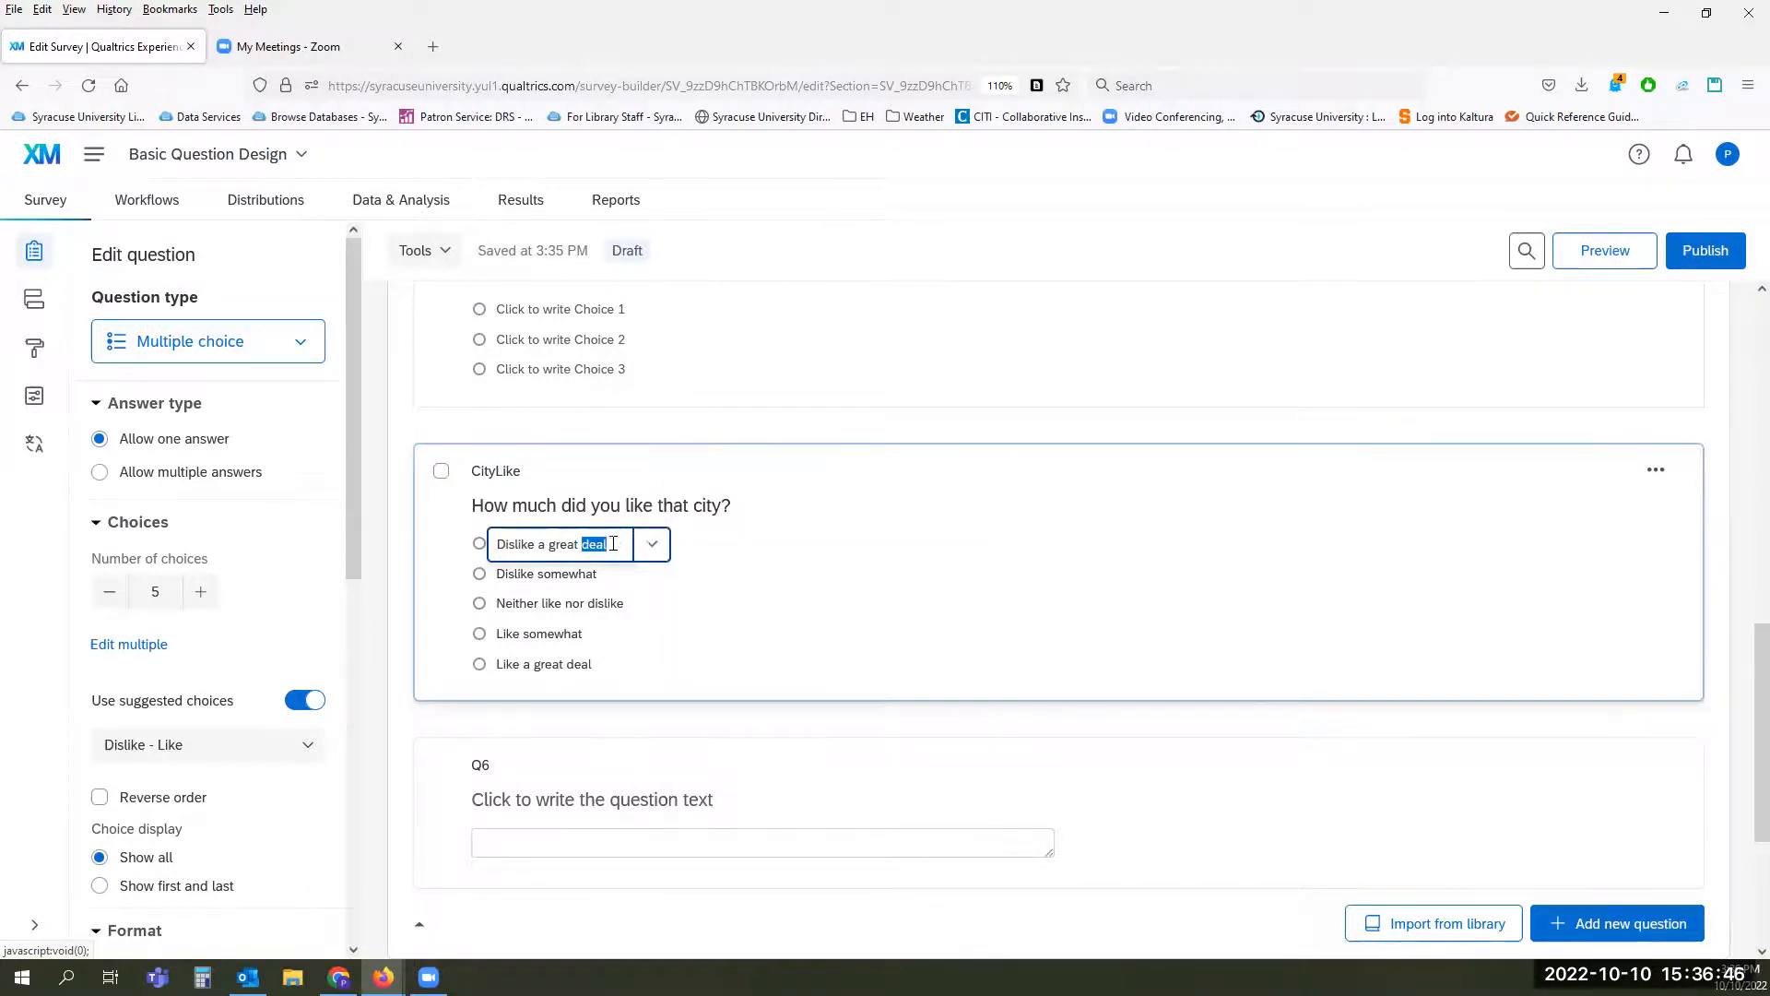
pyautogui.moveTo(618, 544); pyautogui.dragTo(497, 542)
pyautogui.write('R')
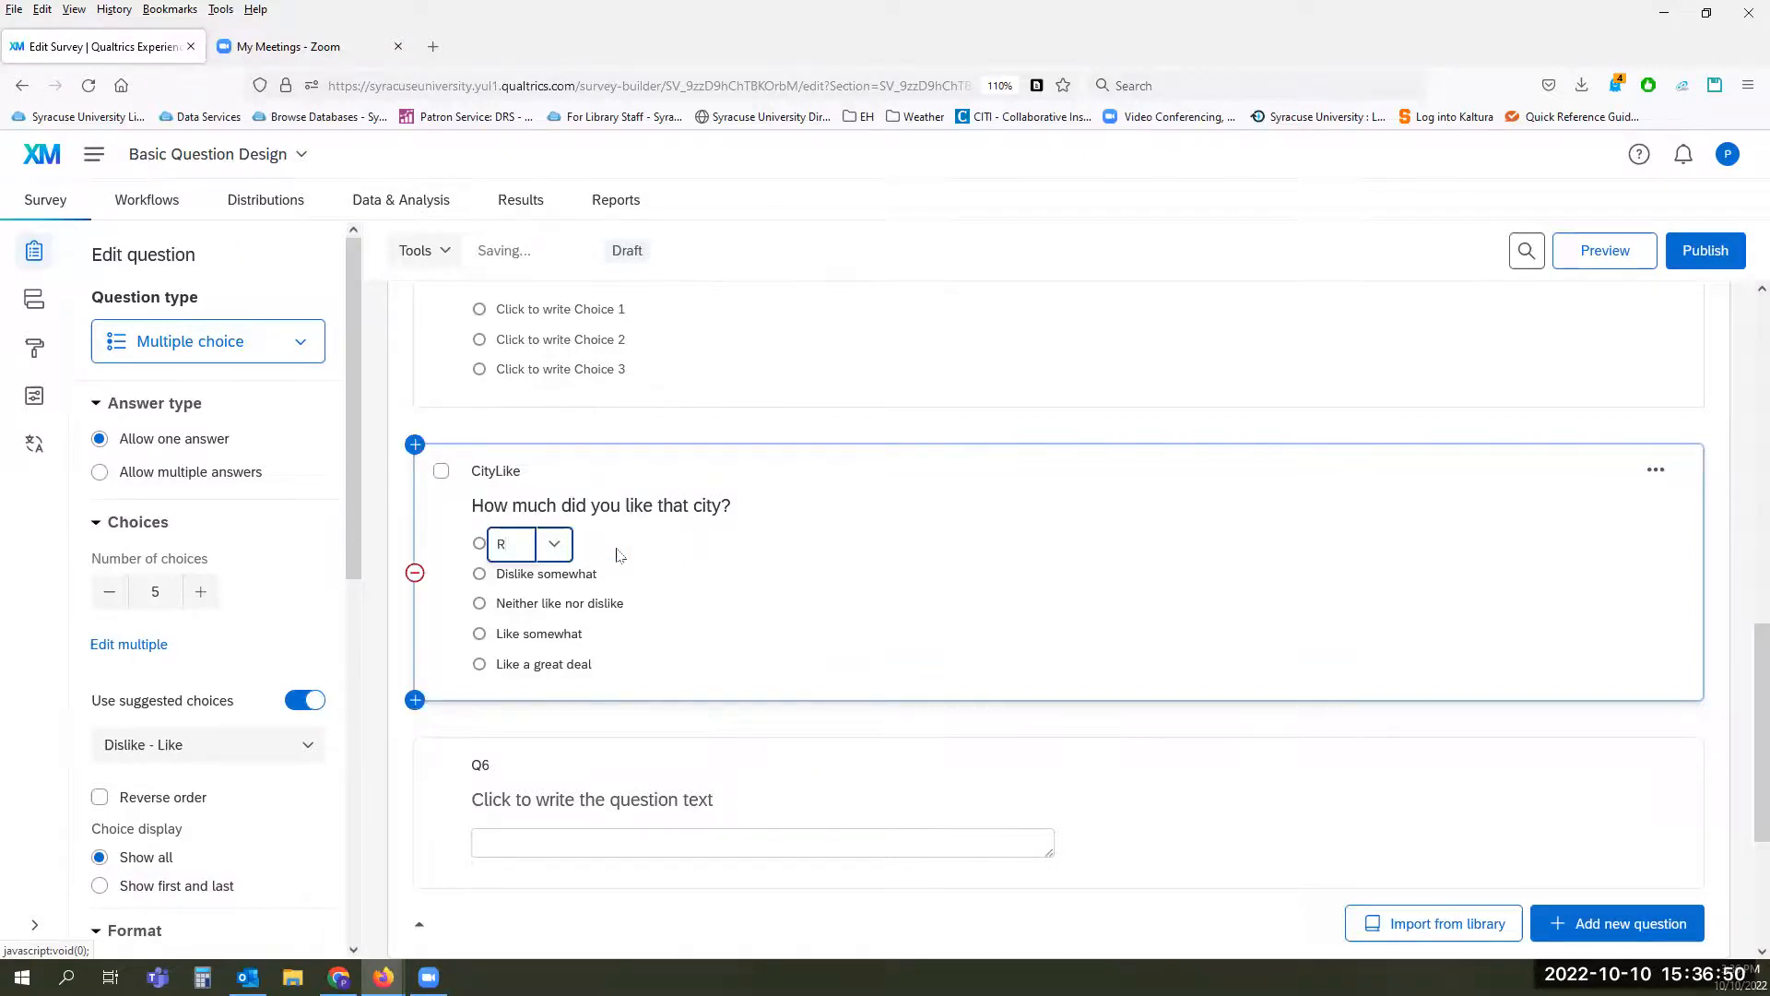
pyautogui.write('eally dislike')
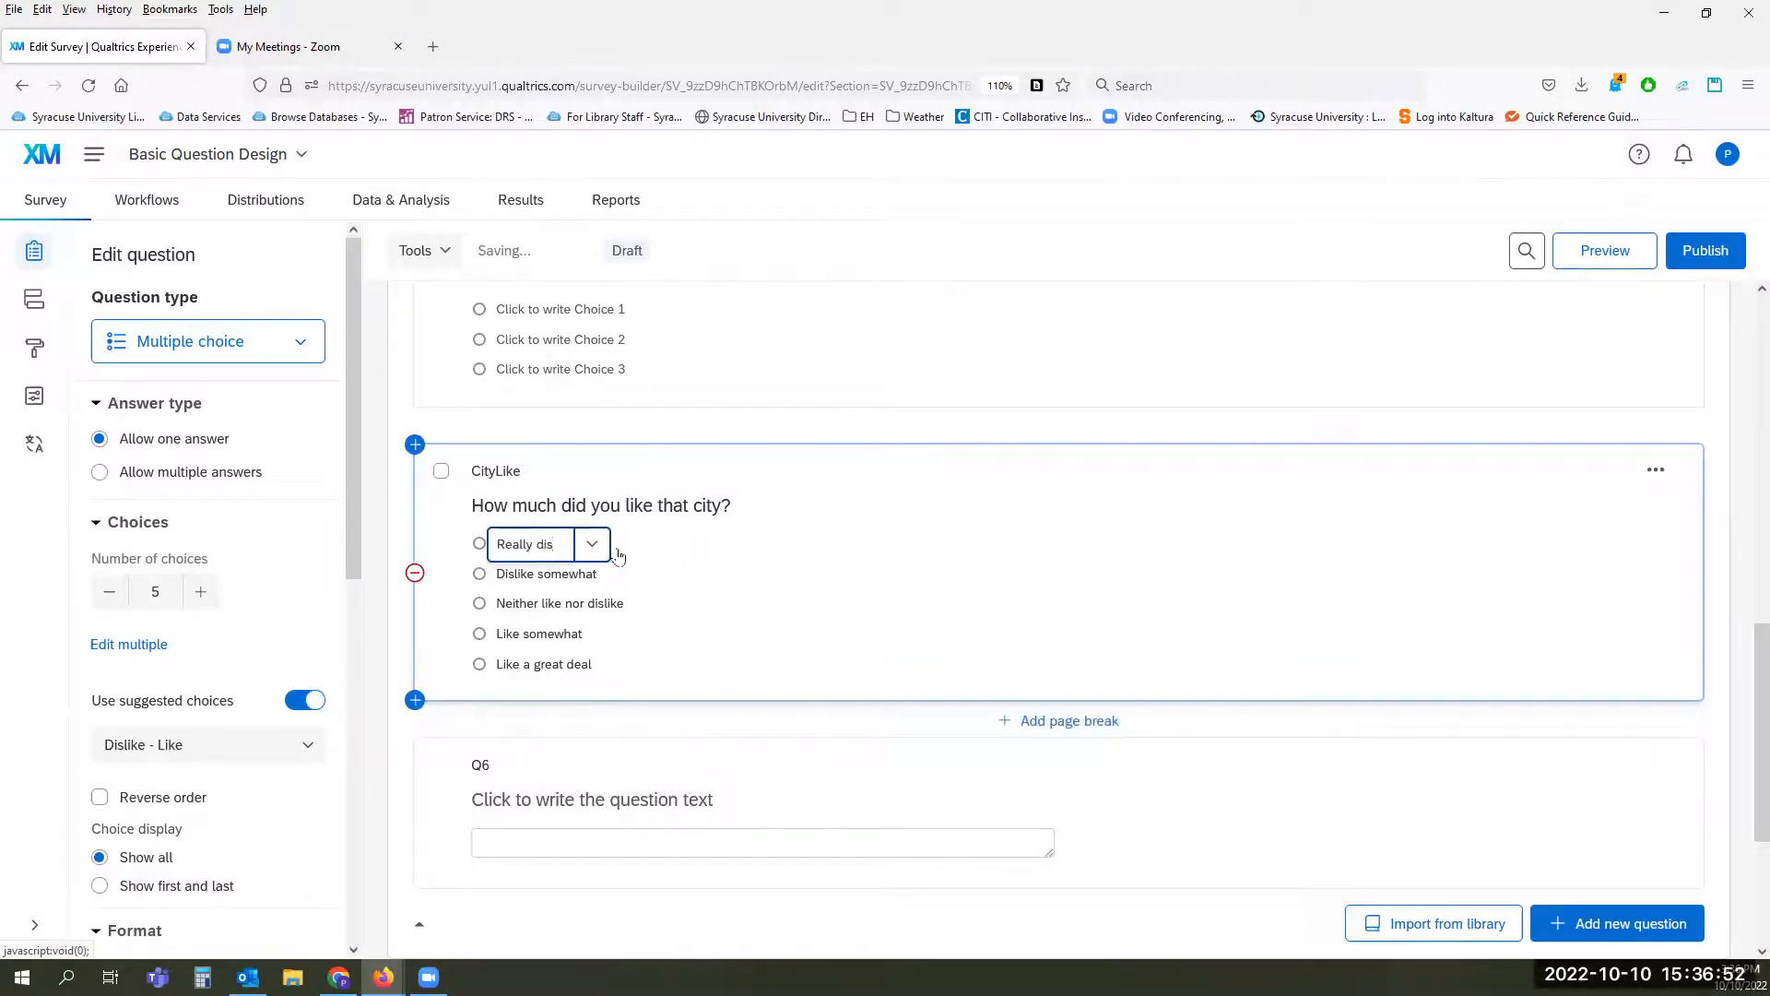
pyautogui.click(734, 557)
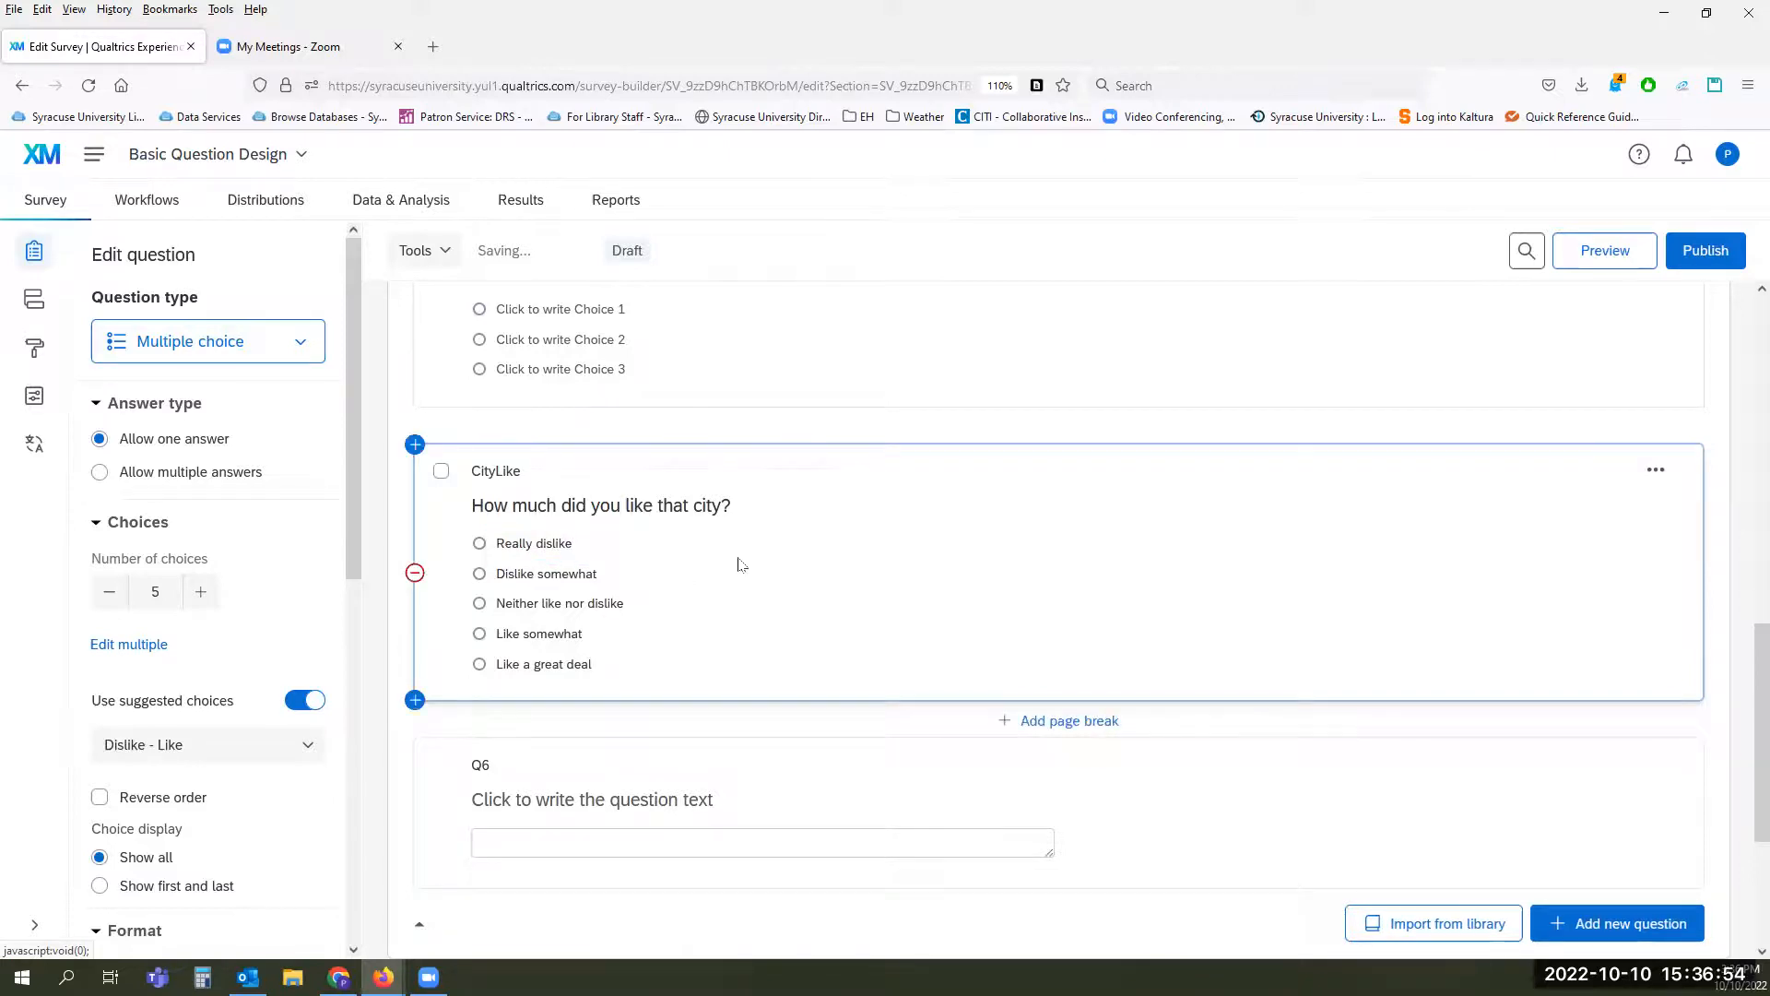
# Step: View the first CityLike answer choice in the rich content editor, leaving without saving
pyautogui.click(536, 544)
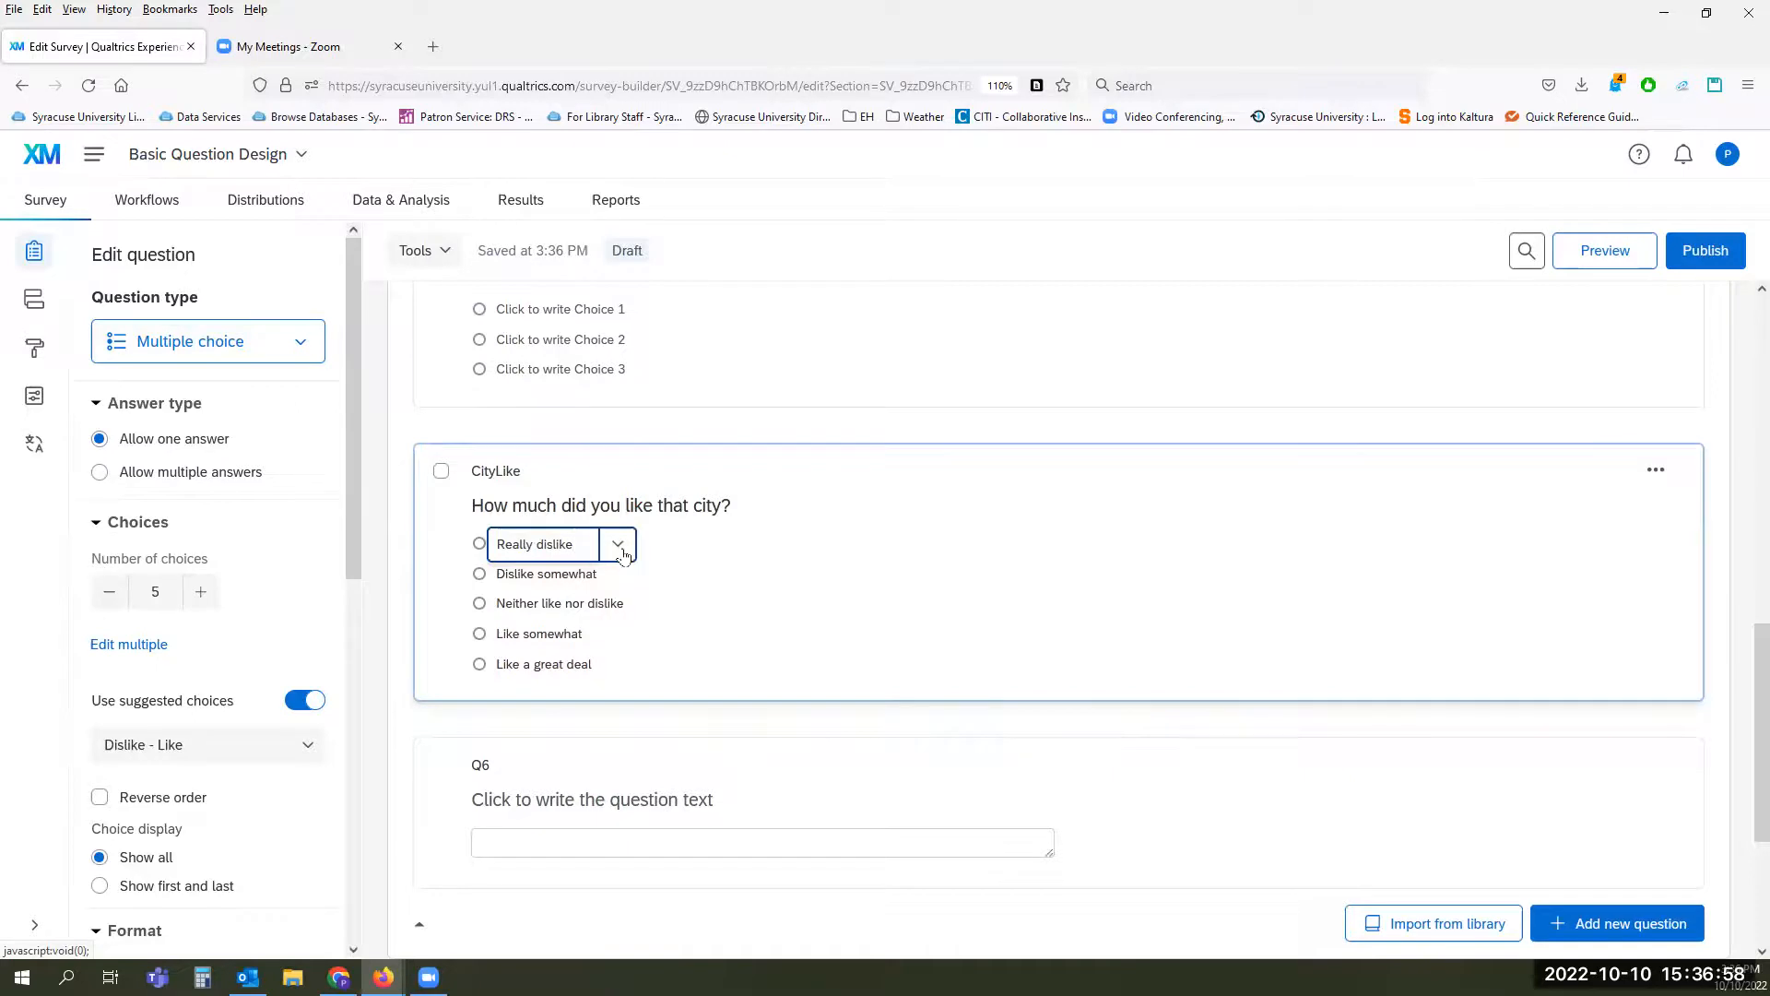
pyautogui.click(618, 546)
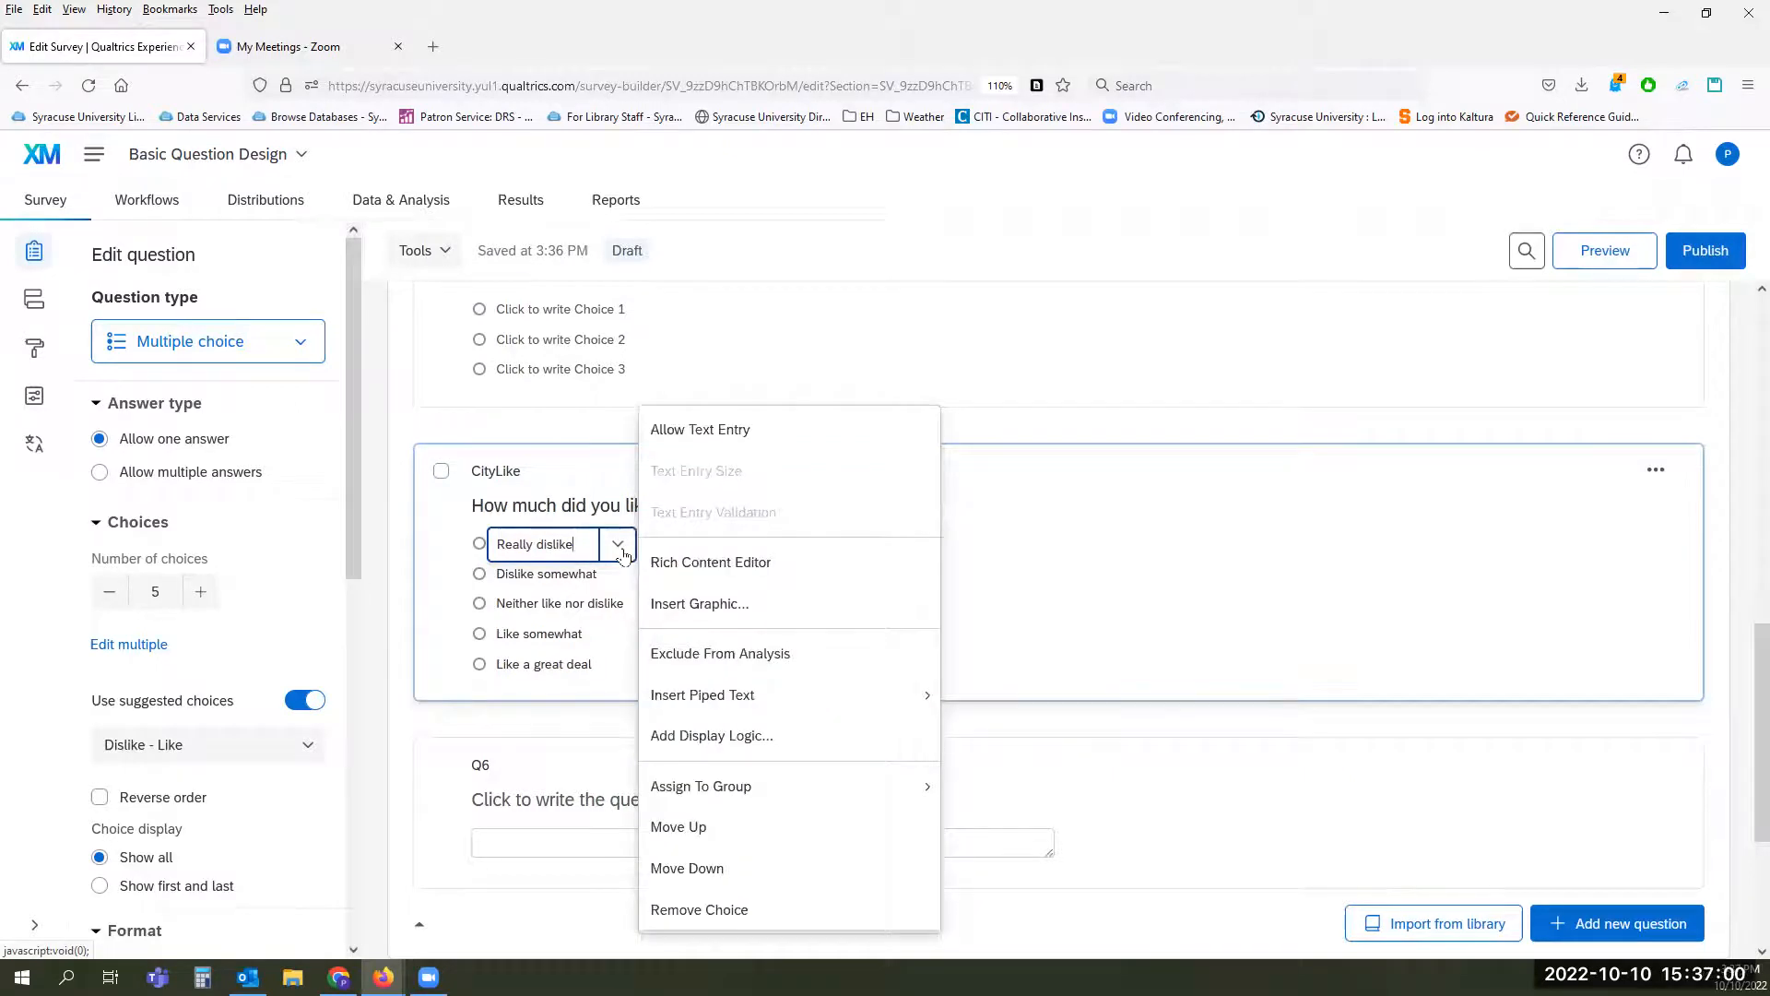
pyautogui.click(697, 566)
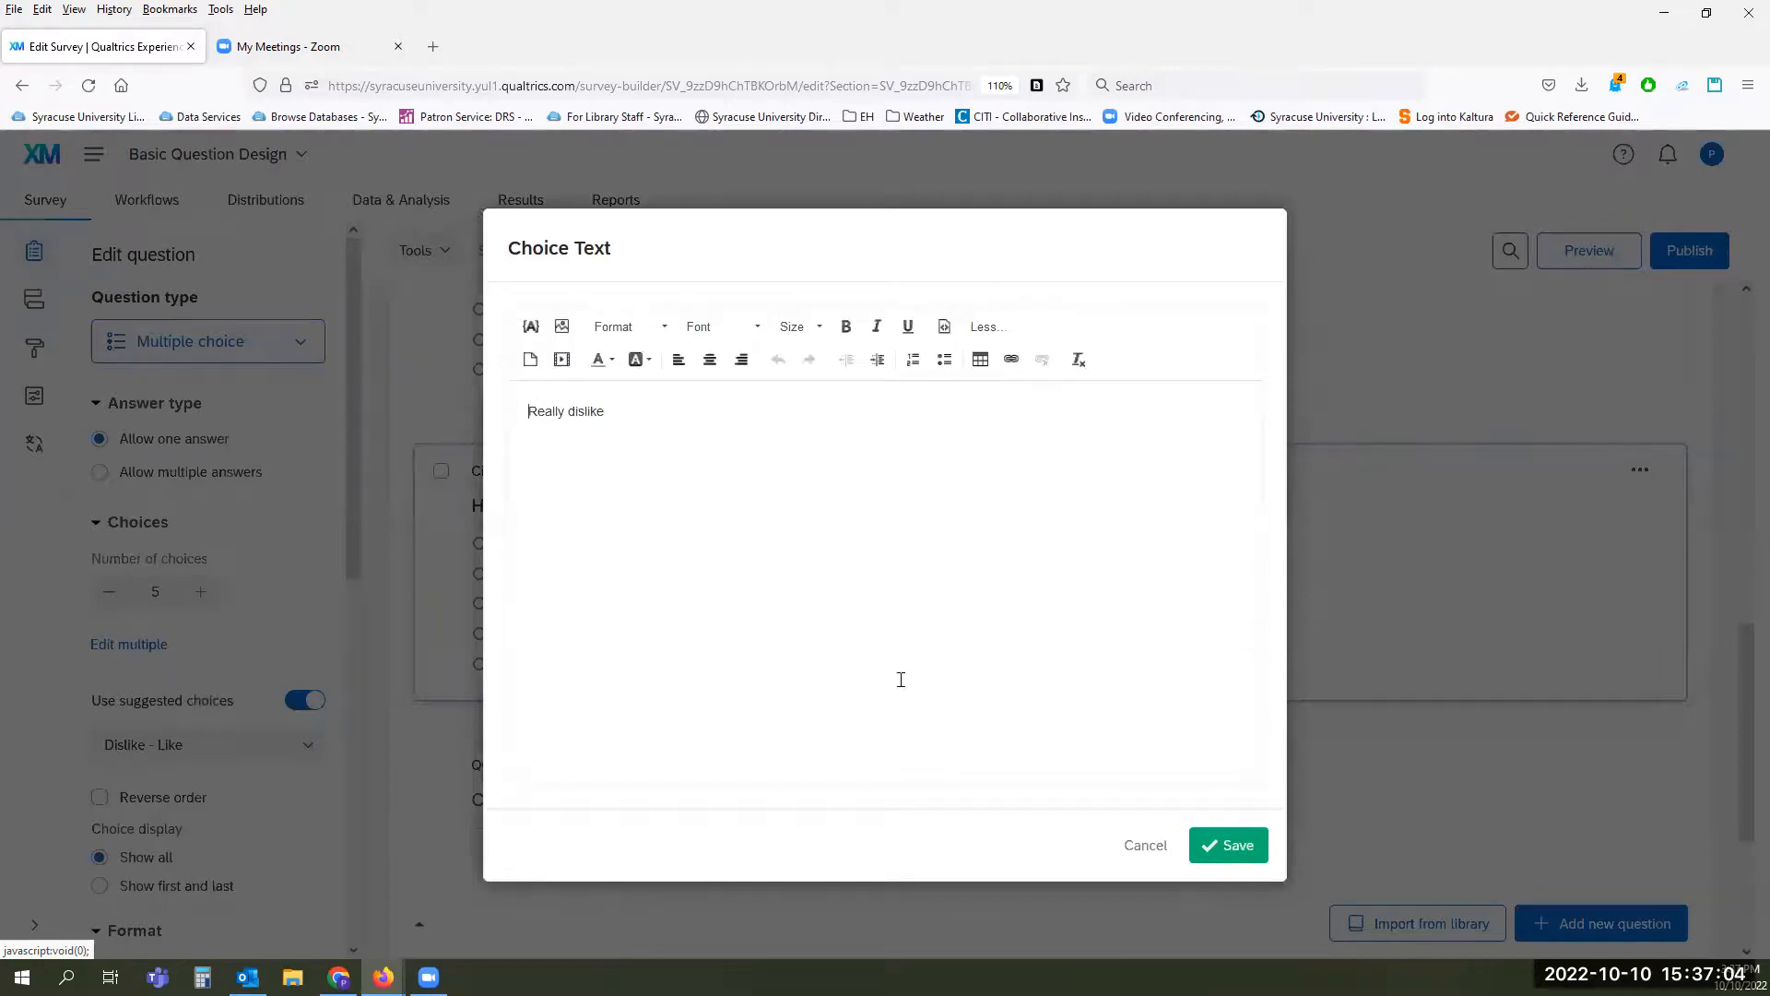
pyautogui.click(1143, 845)
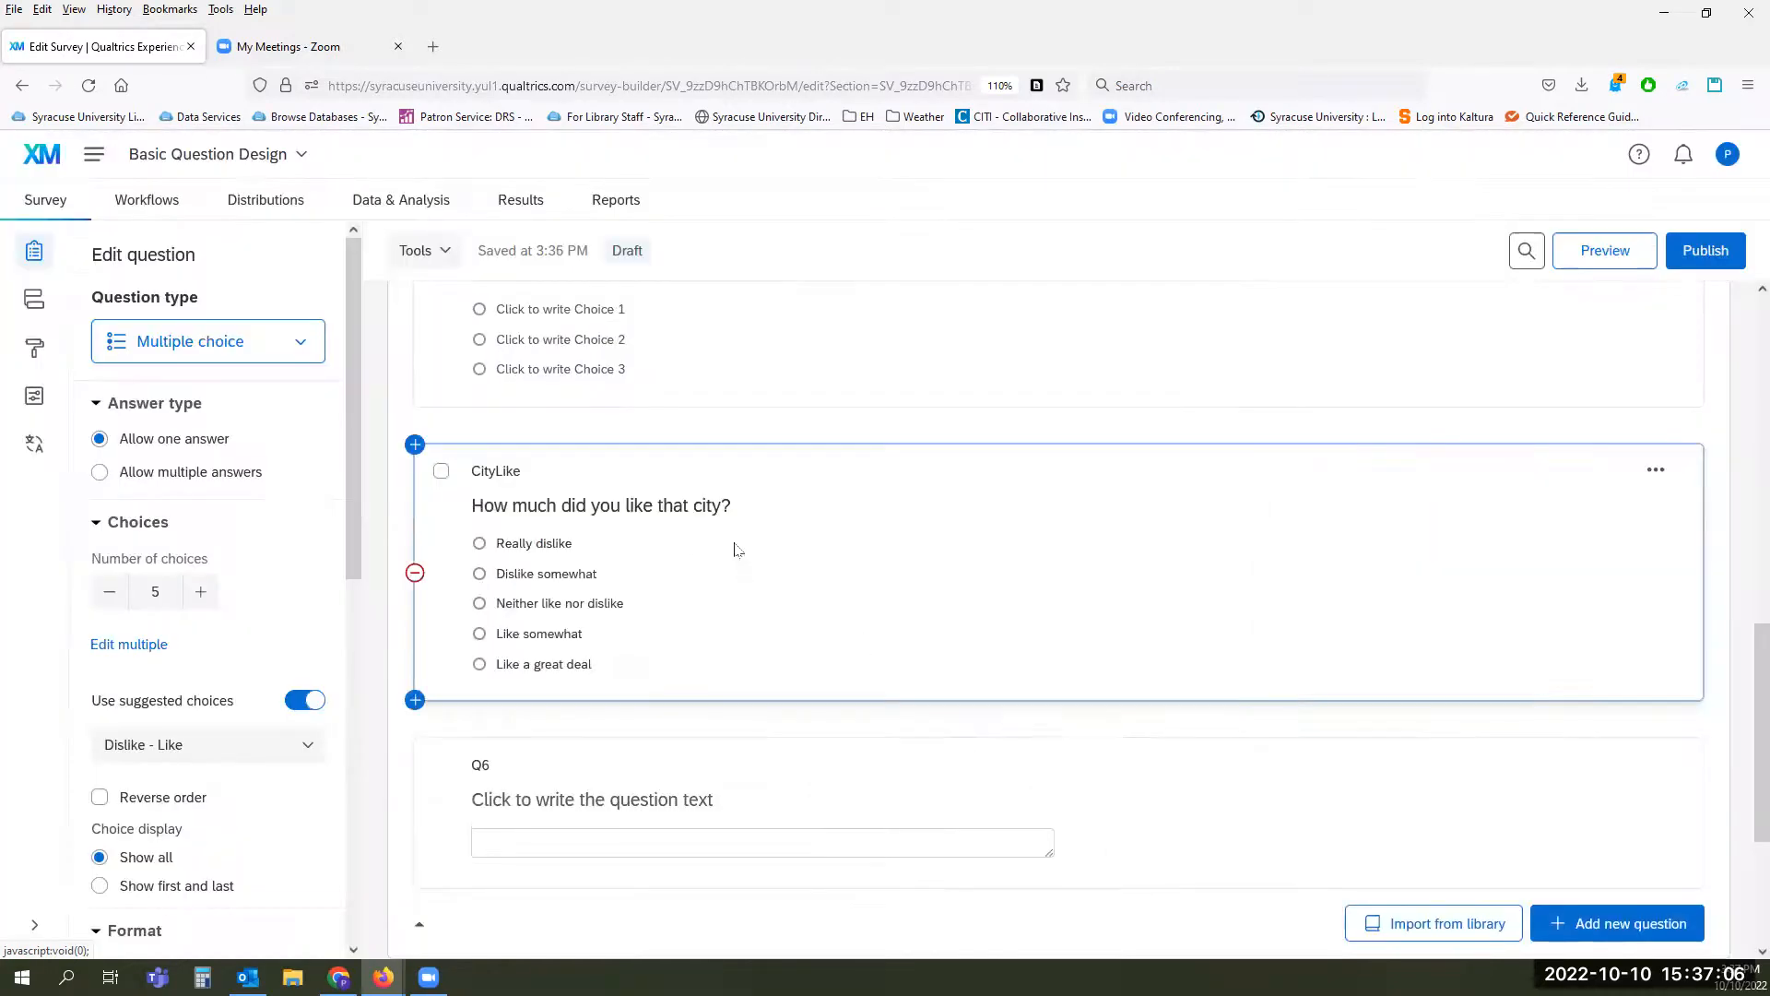
# Step: Allow text entry on the "Really dislike" choice of the CityLike question
pyautogui.click(551, 544)
pyautogui.click(616, 546)
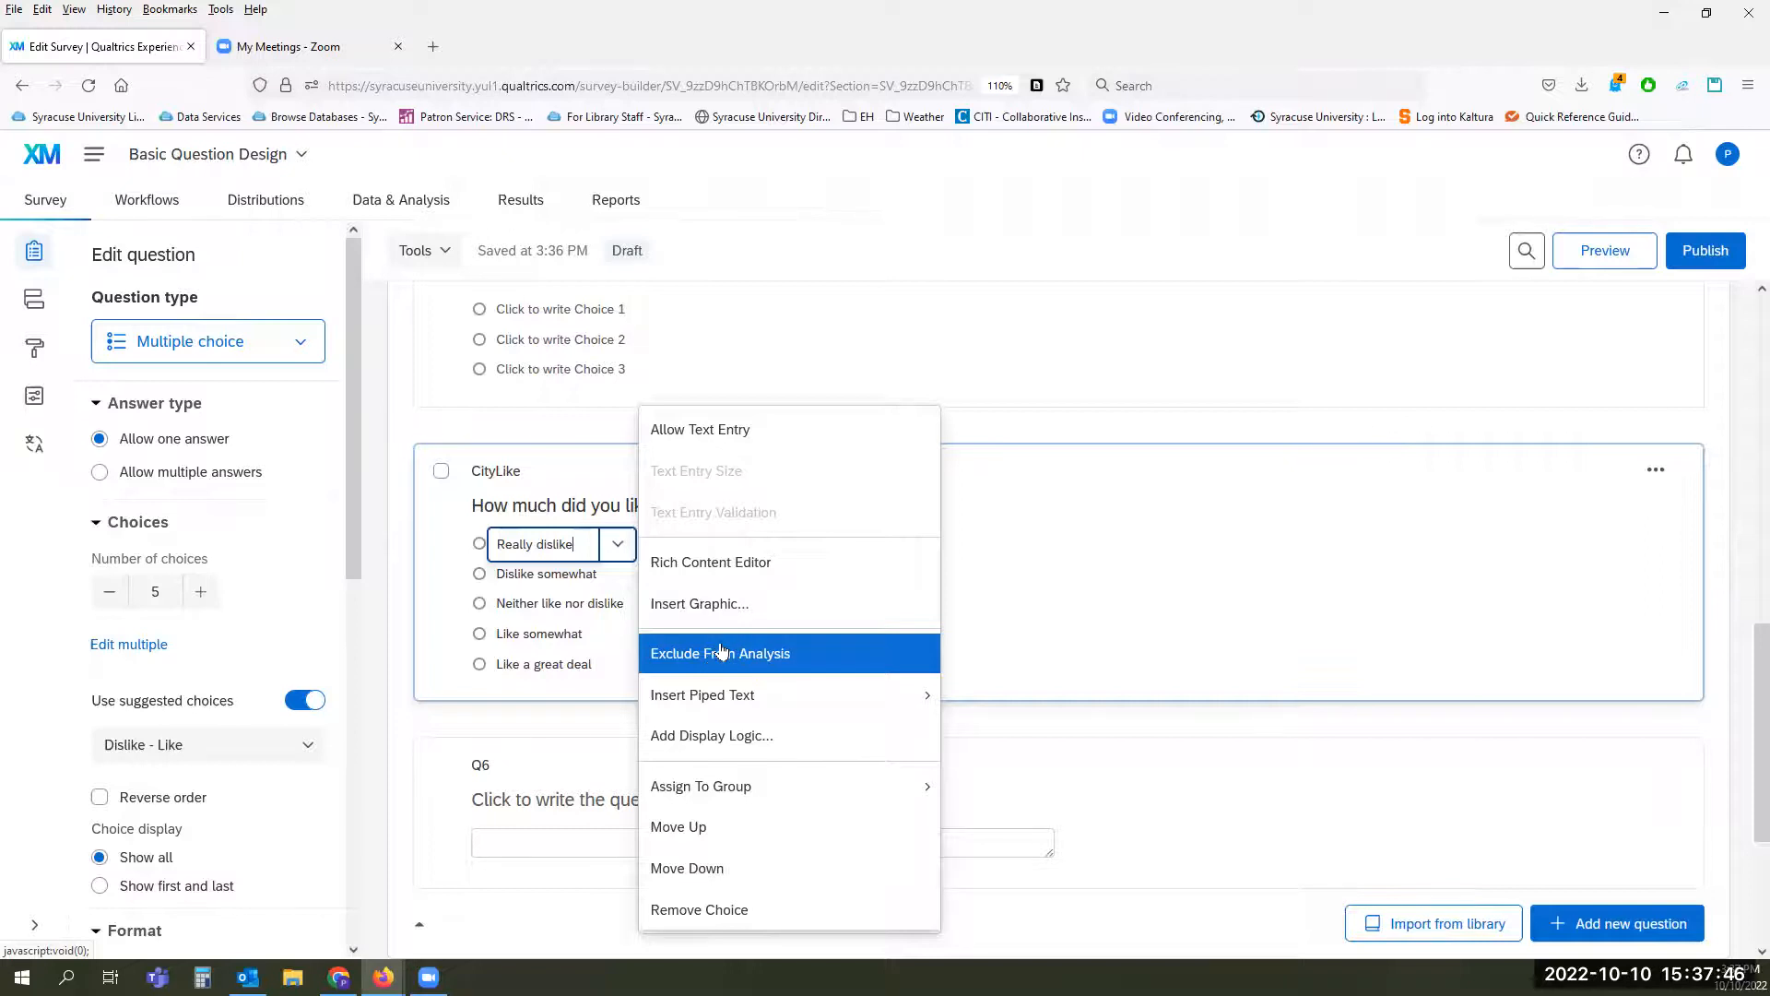
pyautogui.moveTo(708, 691)
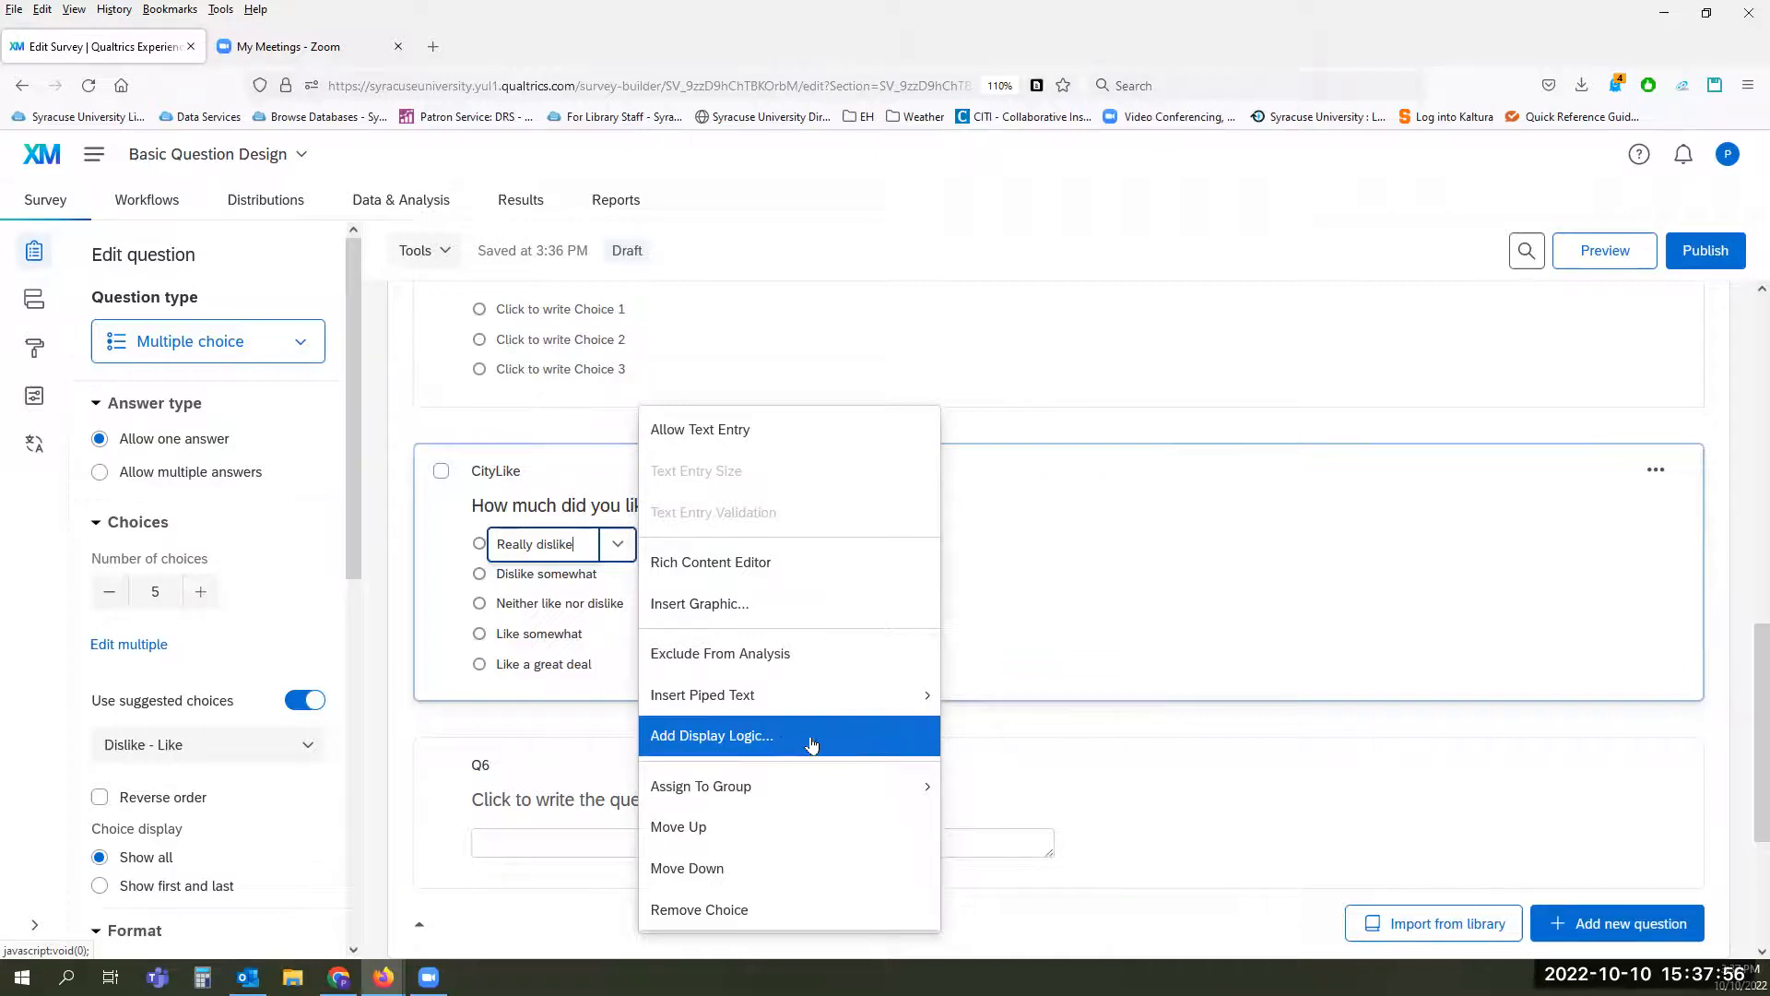
pyautogui.moveTo(790, 786)
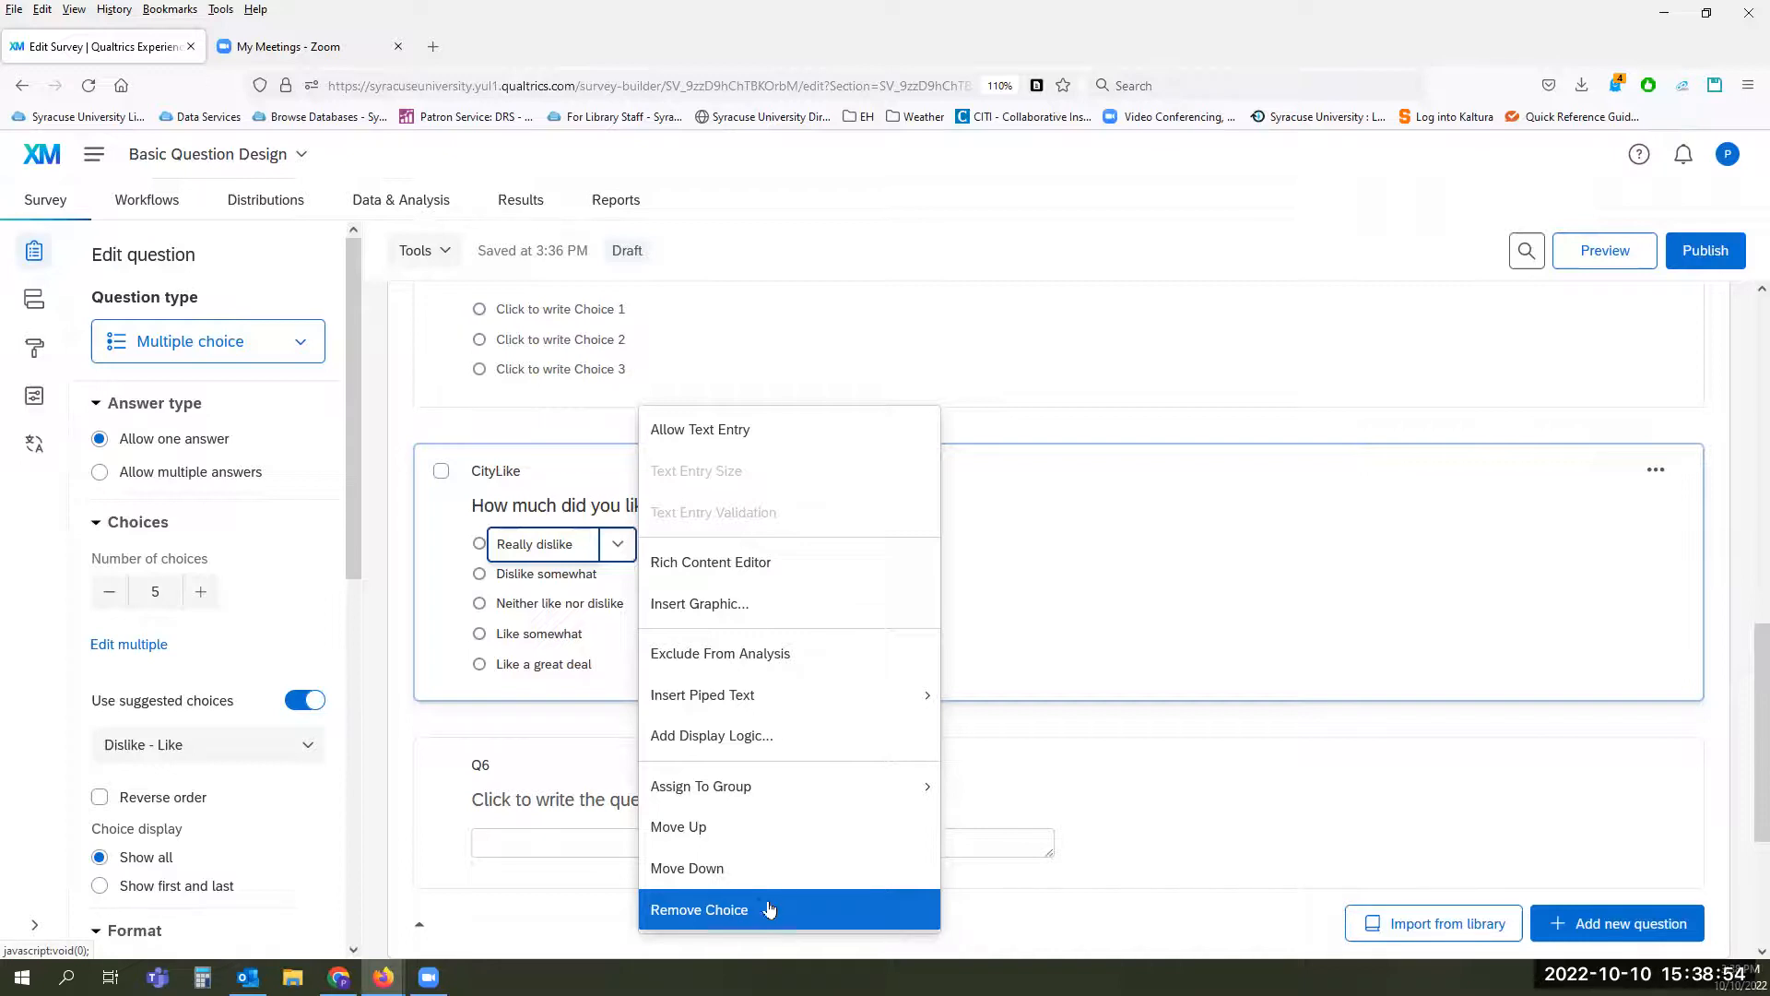
pyautogui.click(717, 431)
pyautogui.click(802, 570)
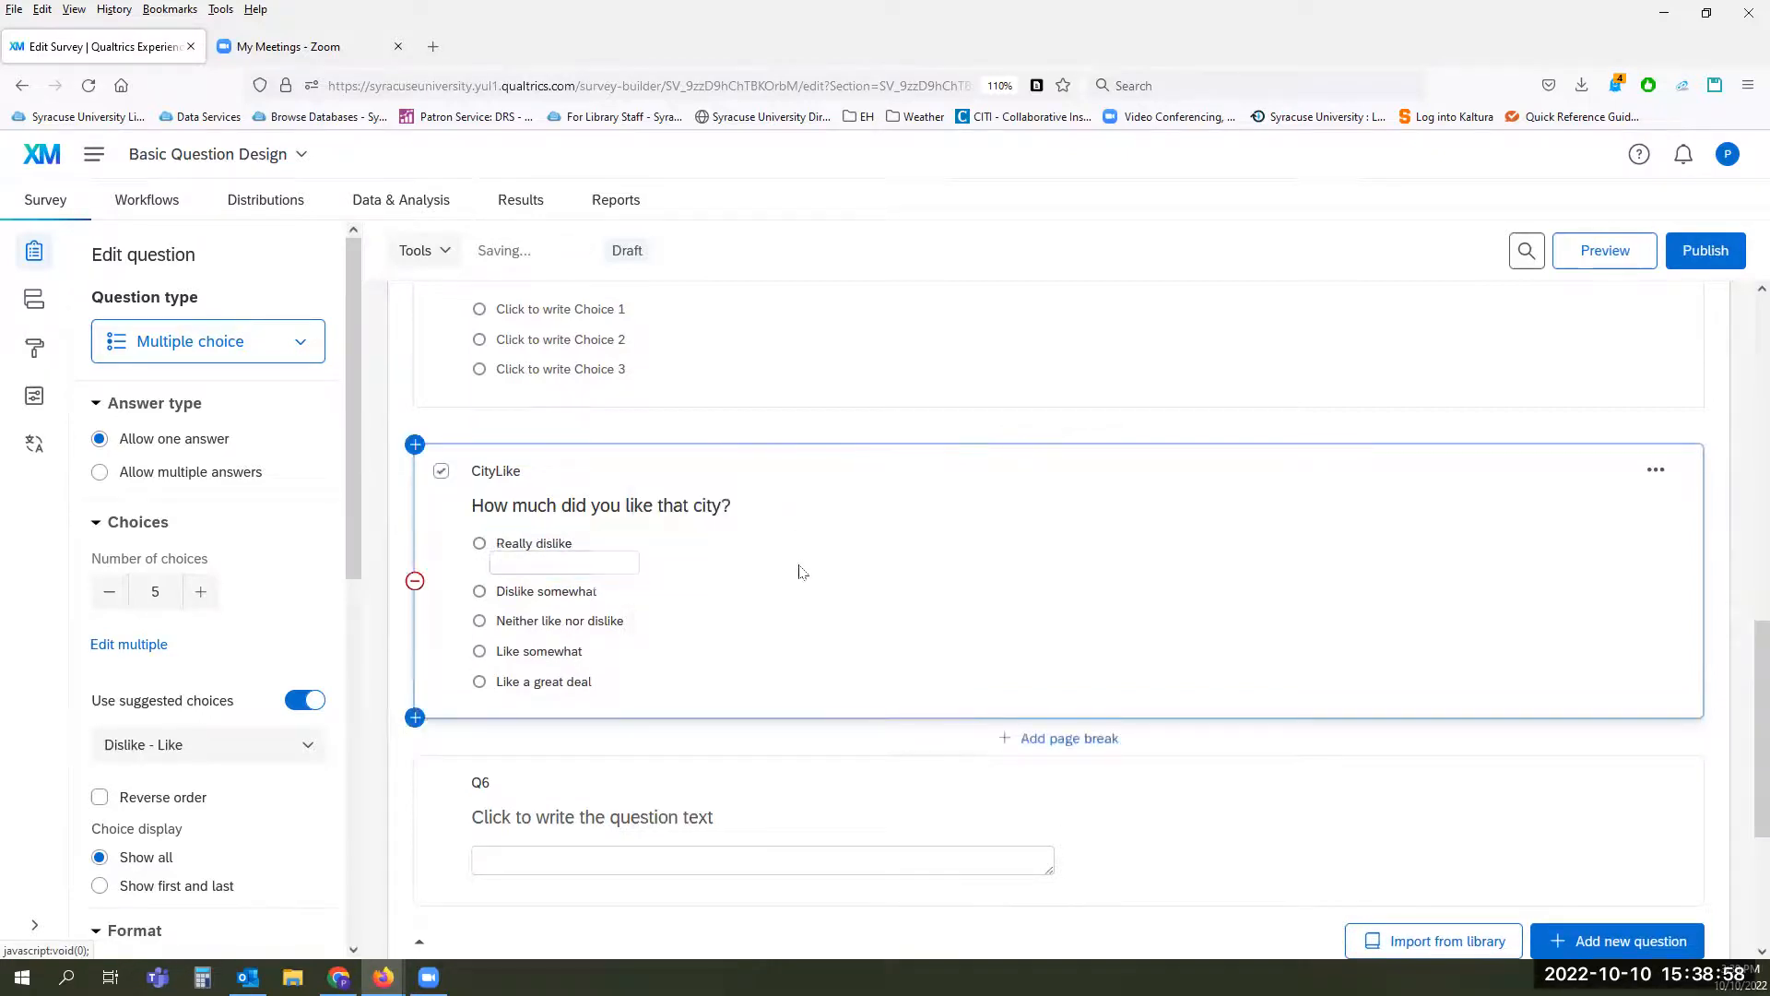
# Step: Rename the first CityLike answer choice to "Other"
pyautogui.click(589, 549)
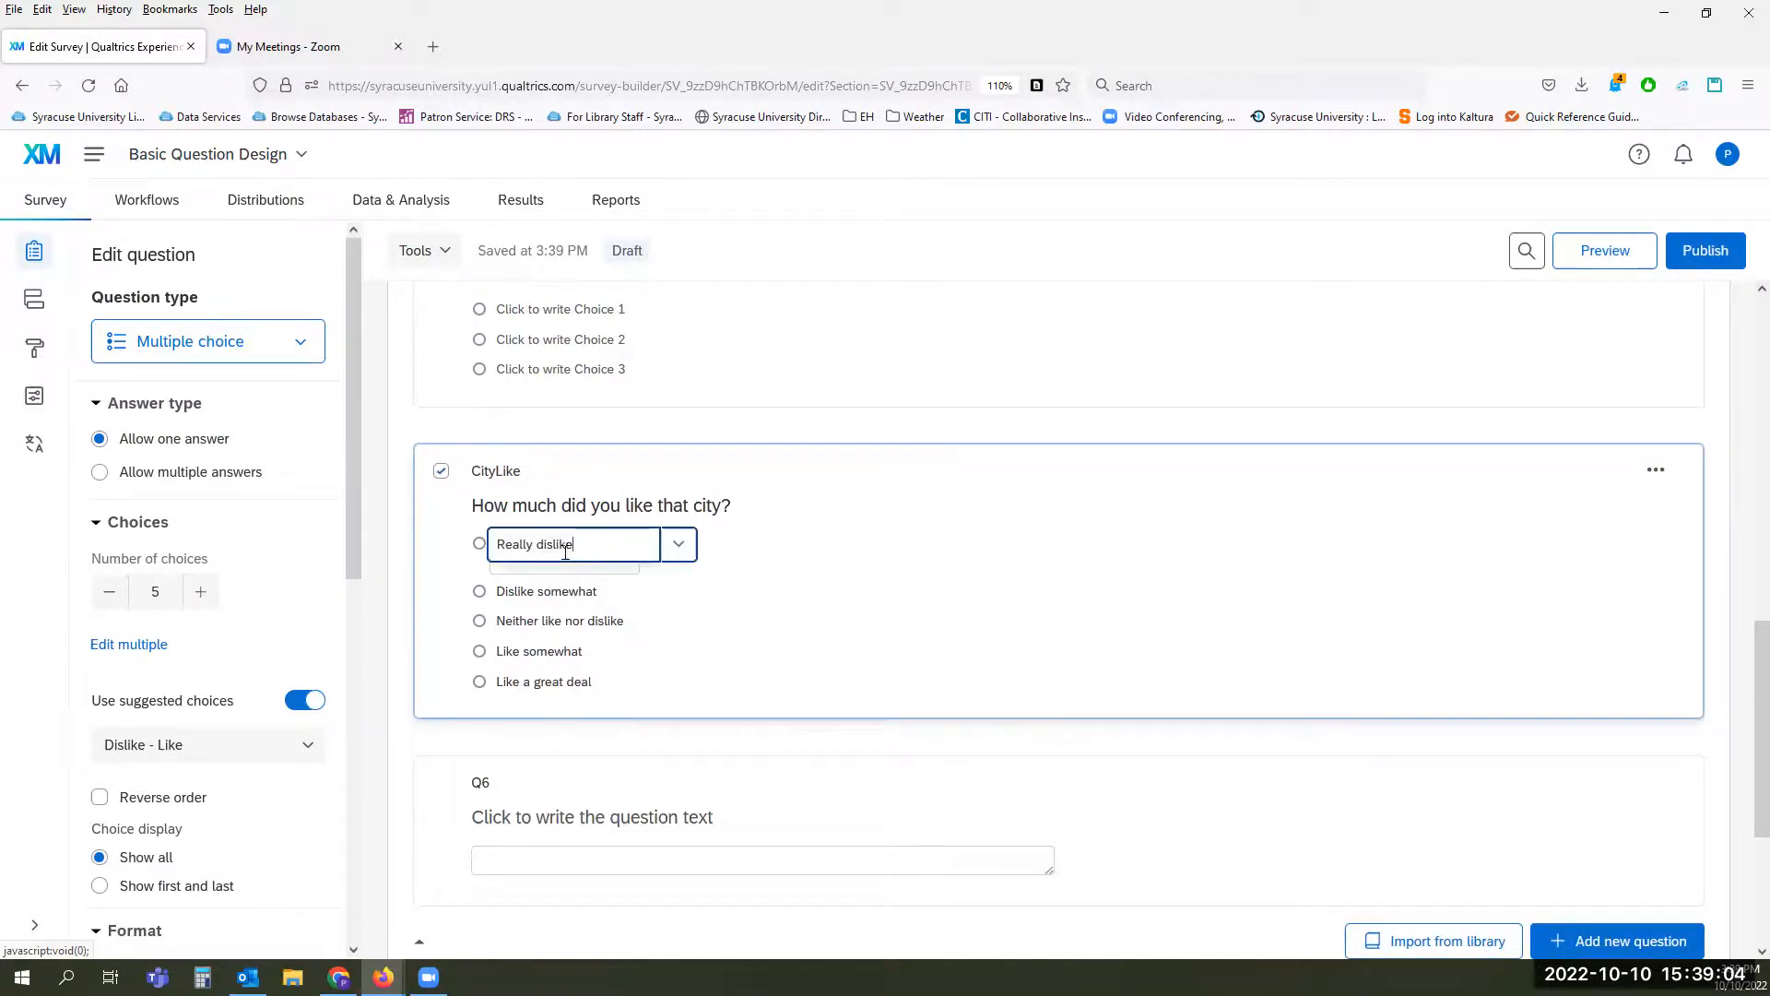
pyautogui.write('Other')
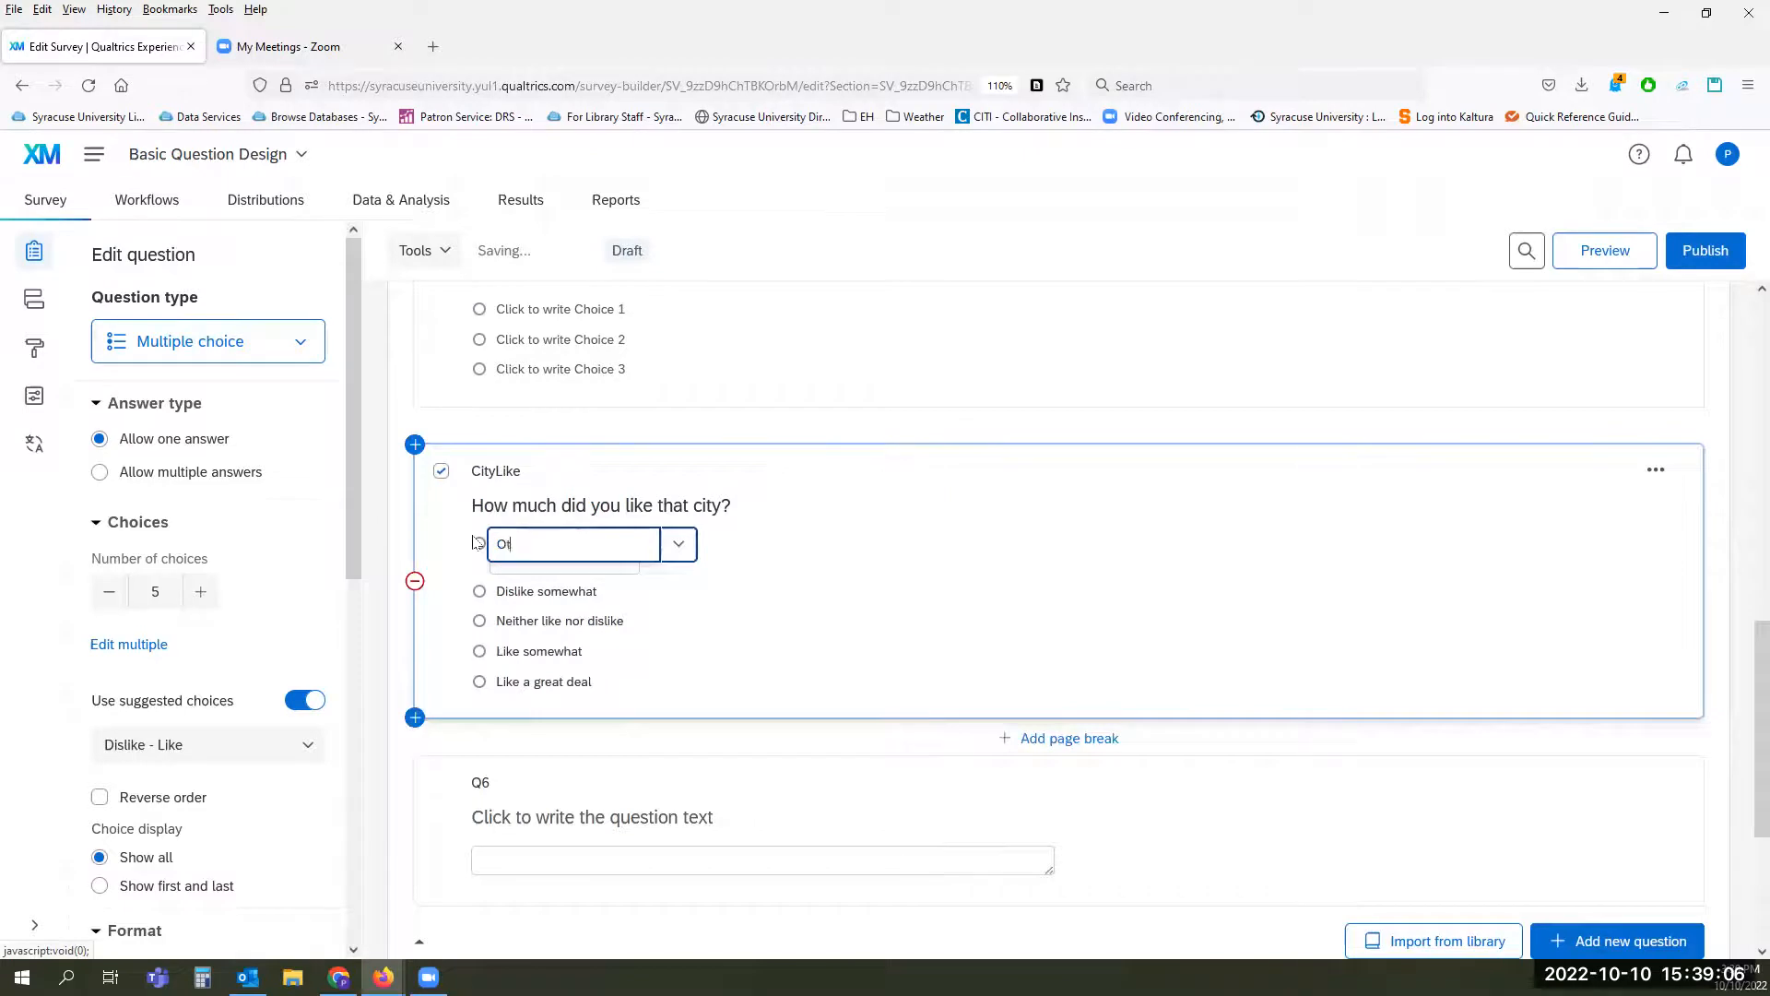
pyautogui.click(766, 632)
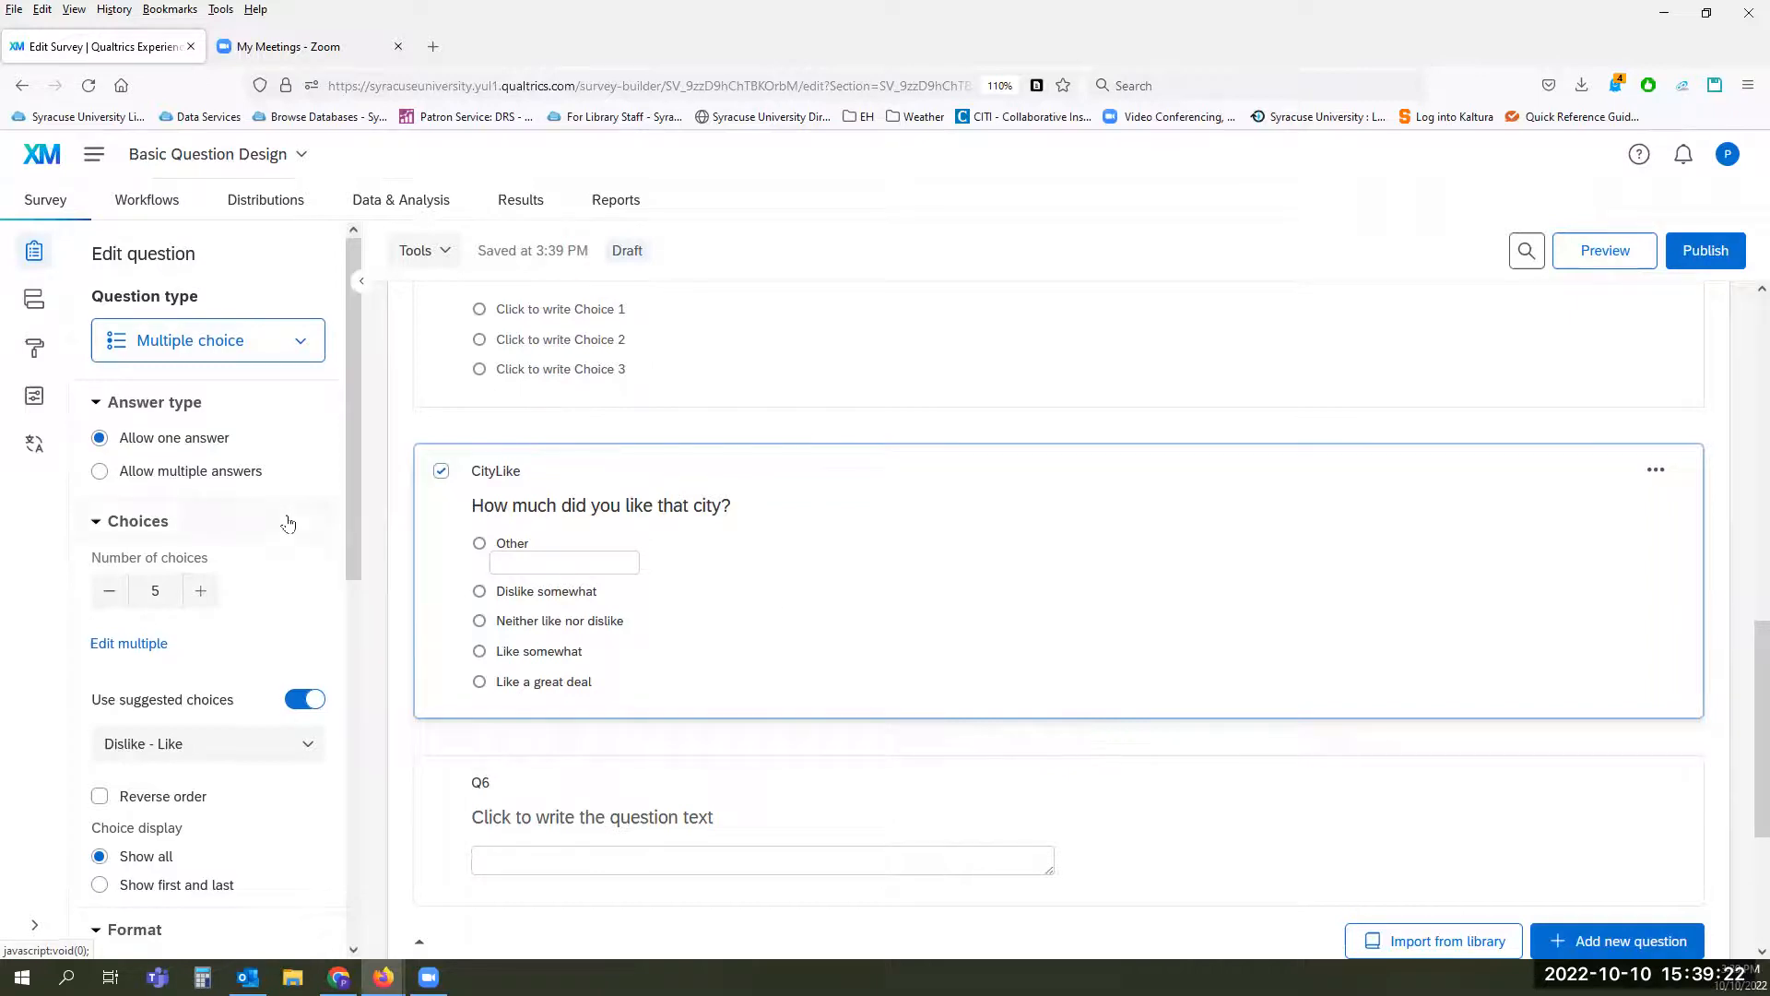
# Step: Recode the CityLike choice values to 5 for Other, 4 for Dislike somewhat, 2 for Like somewhat and 1 for Like a great deal
pyautogui.scroll(-3, 289, 523)
pyautogui.scroll(-5, 289, 524)
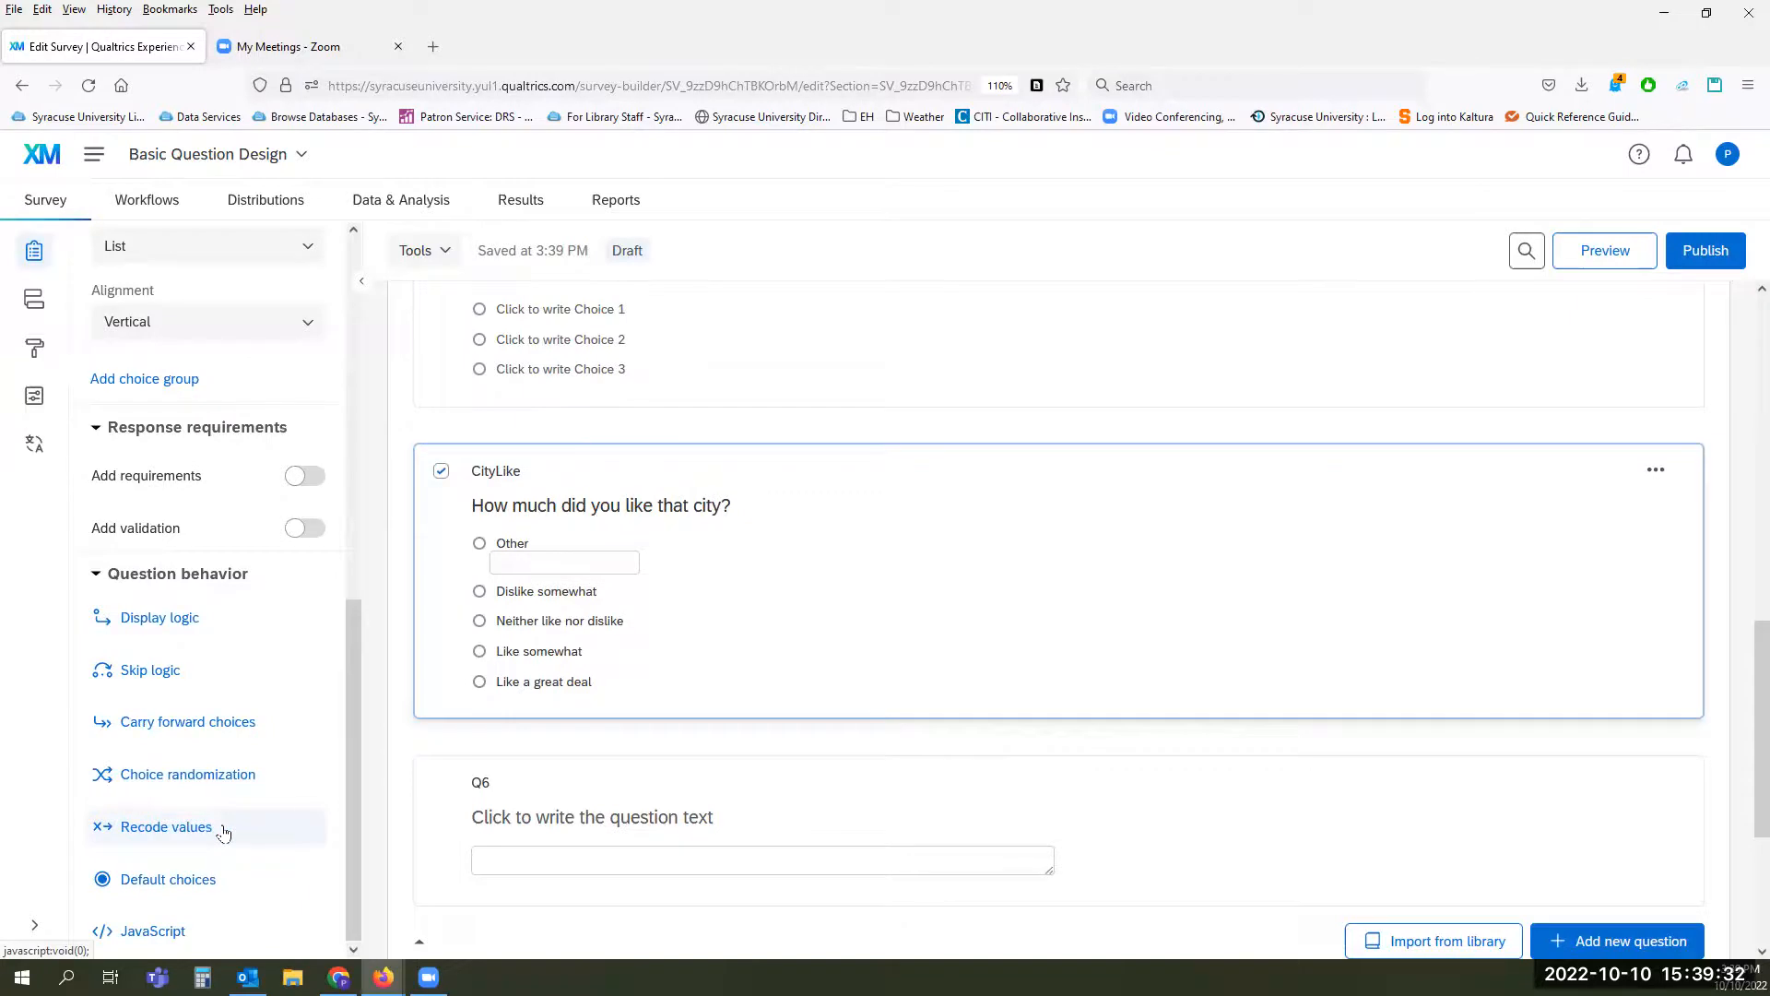
pyautogui.click(134, 827)
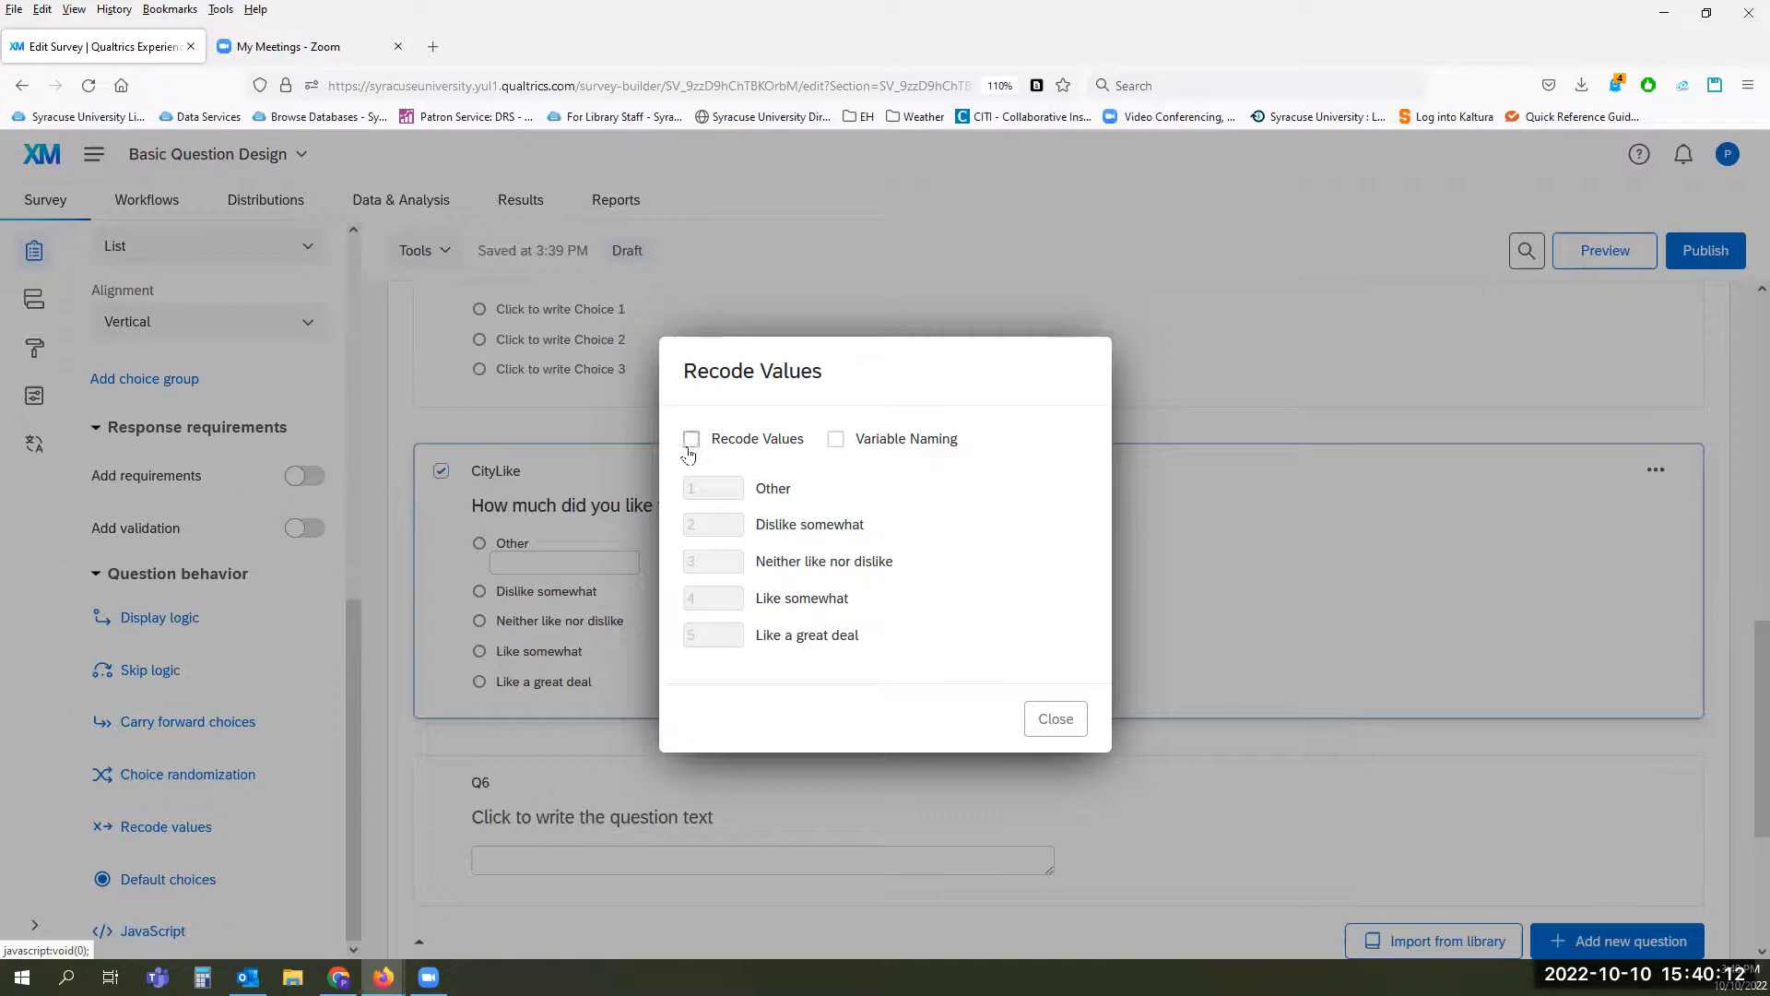
pyautogui.click(689, 440)
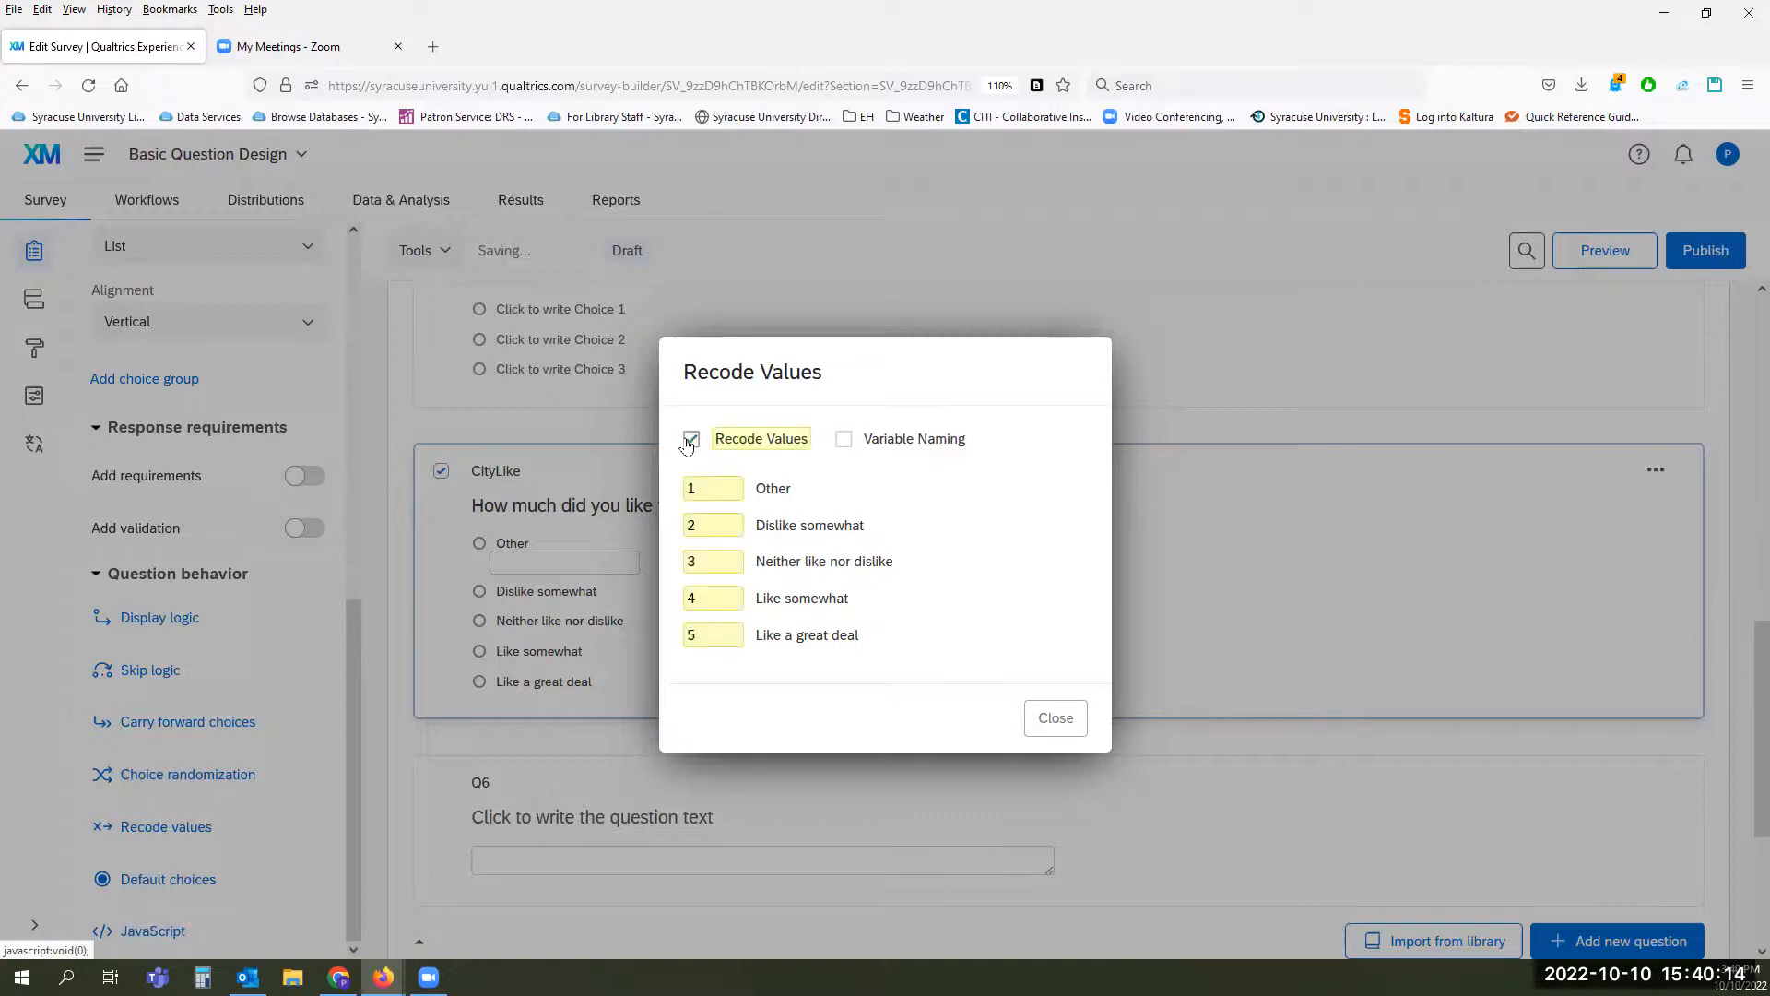
pyautogui.moveTo(728, 486); pyautogui.dragTo(657, 484)
pyautogui.write('5')
pyautogui.press('Tab')
pyautogui.write('4')
pyautogui.doubleClick(705, 597)
pyautogui.write('2')
pyautogui.doubleClick(723, 630)
pyautogui.write('1')
pyautogui.click(1010, 590)
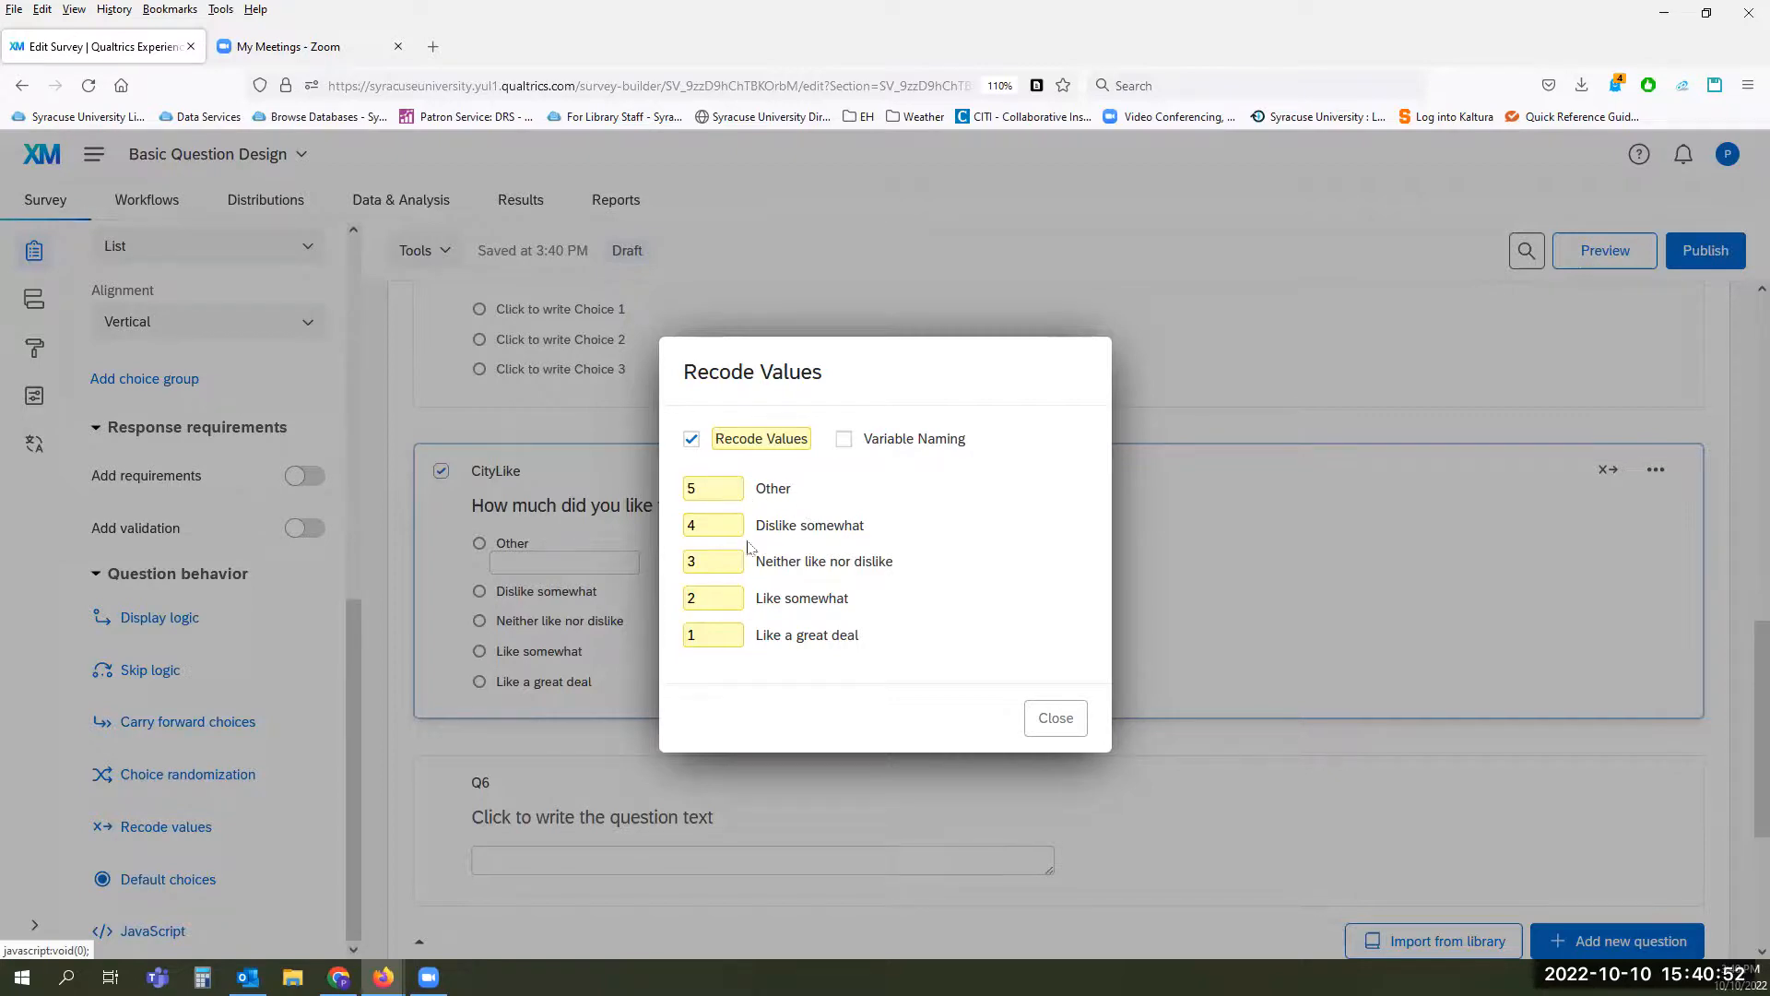
# Step: Enable variable naming for the CityLike question and name the Other choice's variable "Other Stuff"
pyautogui.click(844, 441)
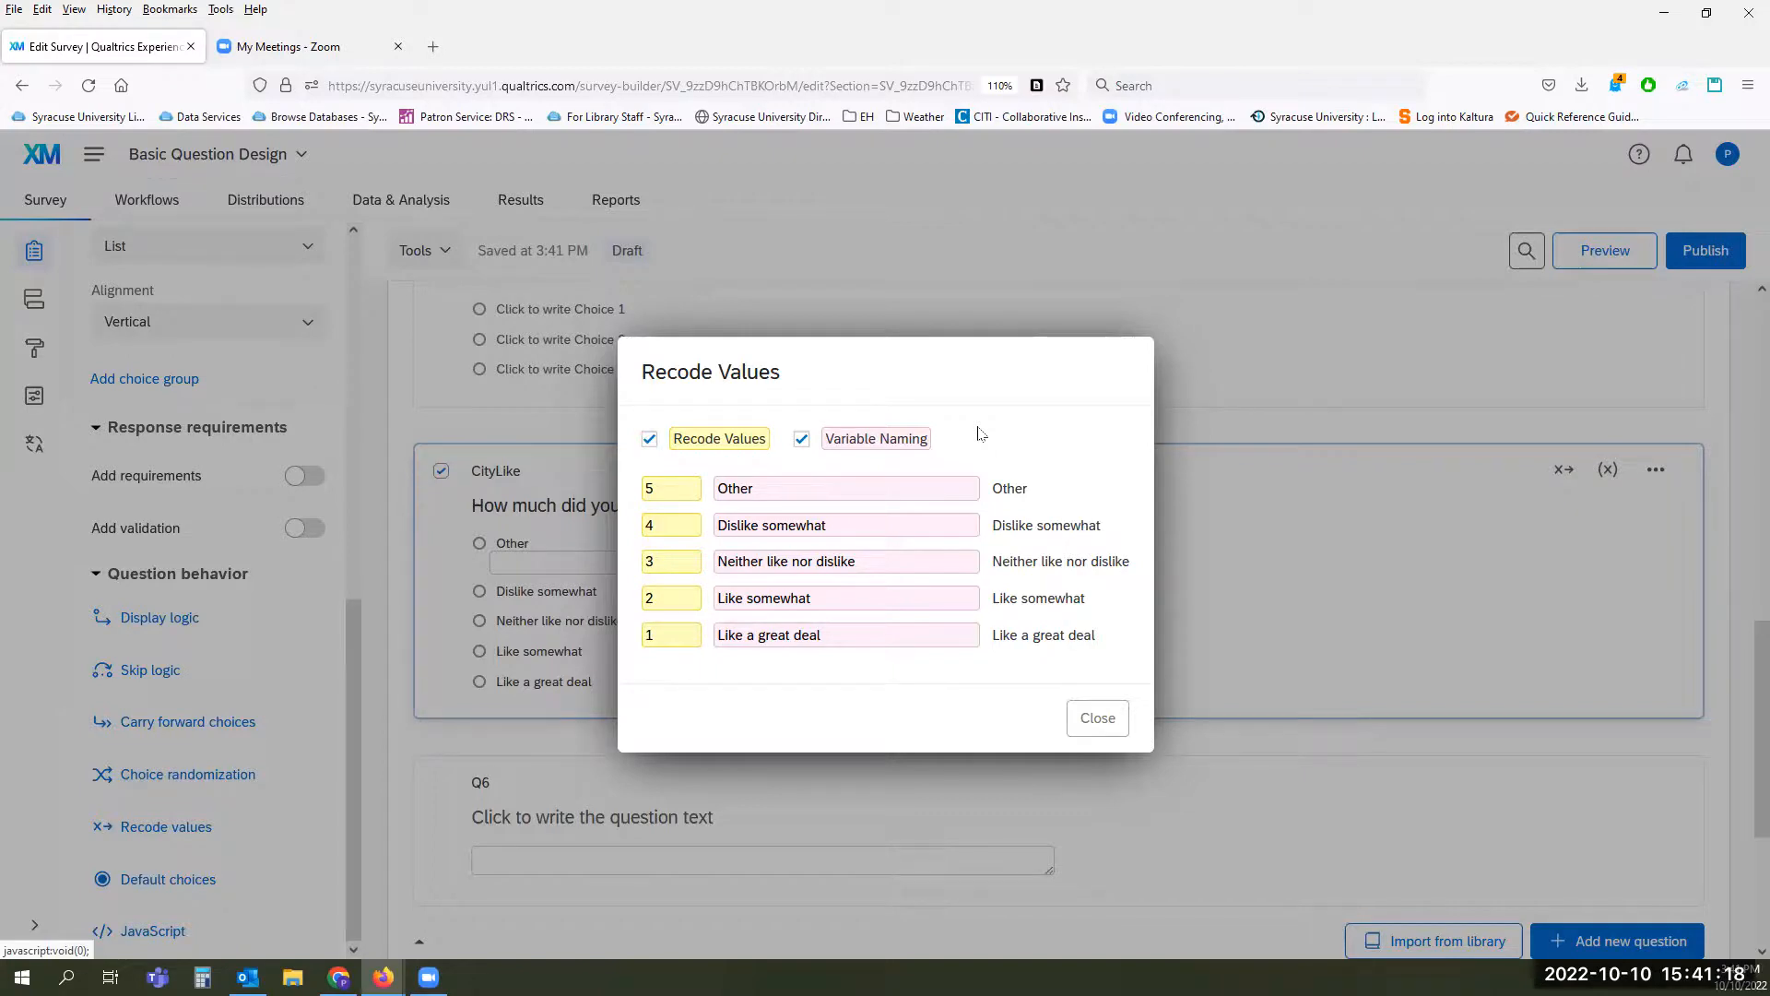
pyautogui.click(790, 488)
pyautogui.write('Stuf')
# Step: Change the variable name of the "Dislike somewhat" choice to "Dislike Kinda"
pyautogui.moveTo(826, 525); pyautogui.dragTo(775, 524)
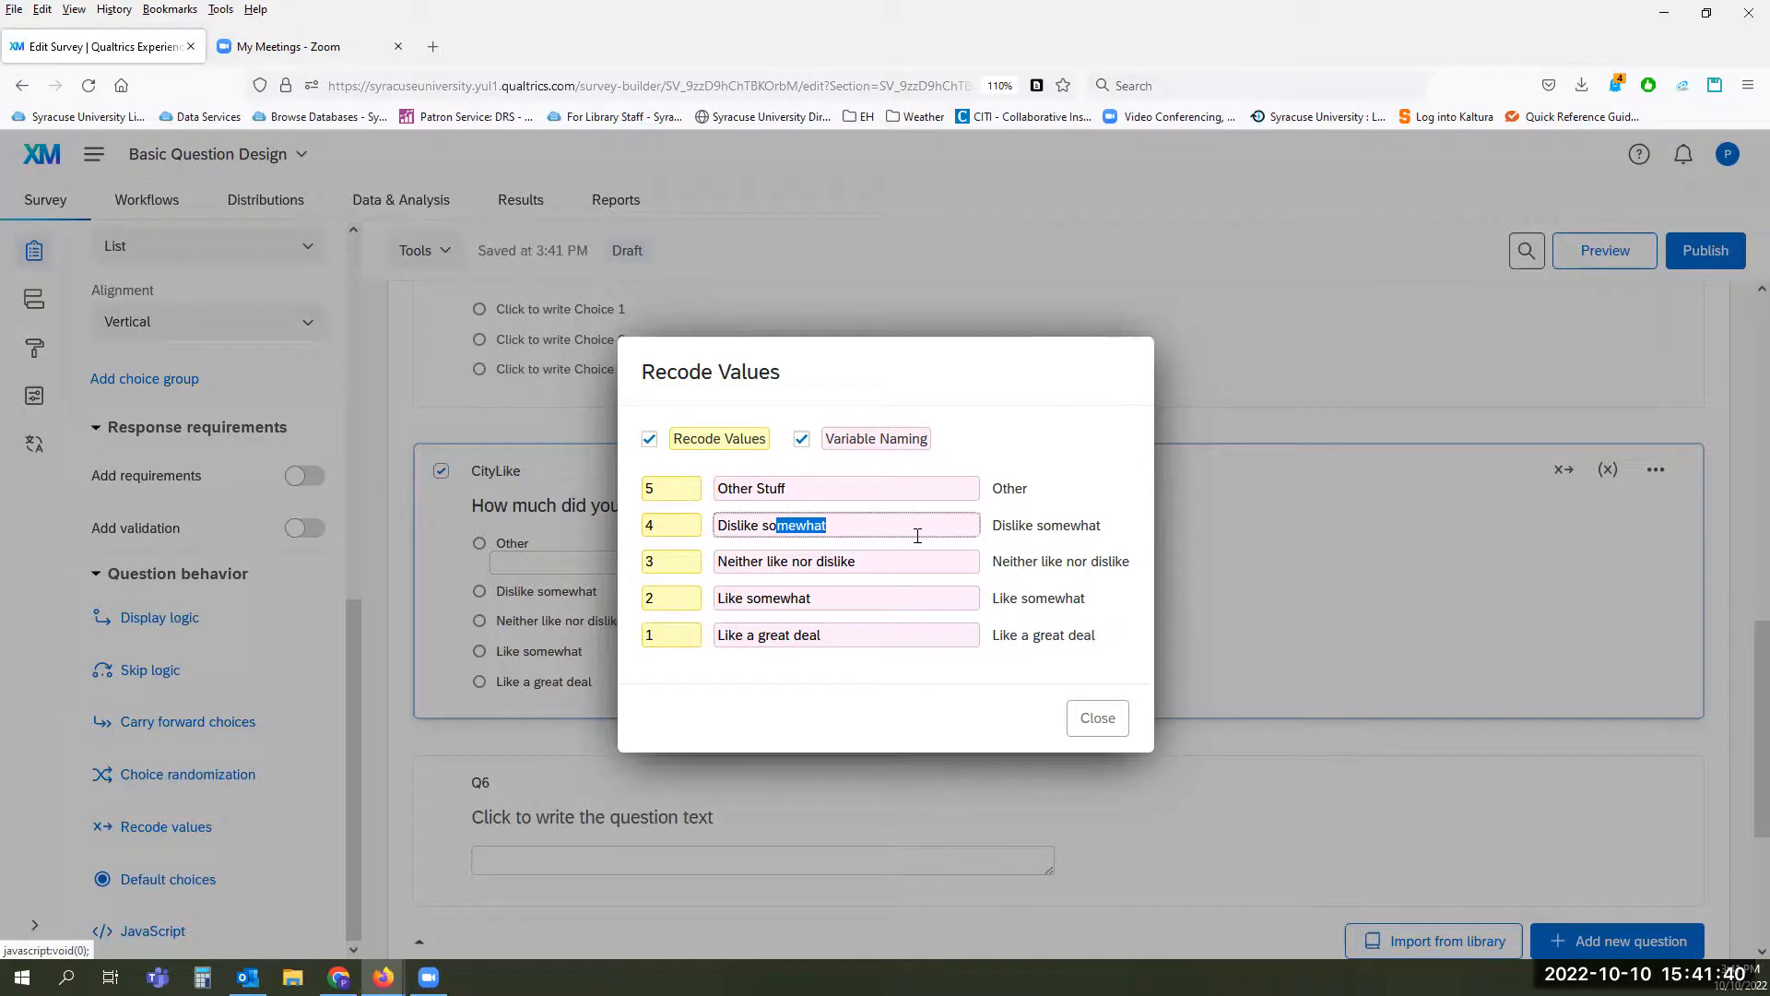
pyautogui.press('BackSpace')
pyautogui.press('BackSpace')
pyautogui.press('BackSpace')
pyautogui.write('Kindda')
pyautogui.press('BackSpace')
pyautogui.press('BackSpace')
pyautogui.press('BackSpace')
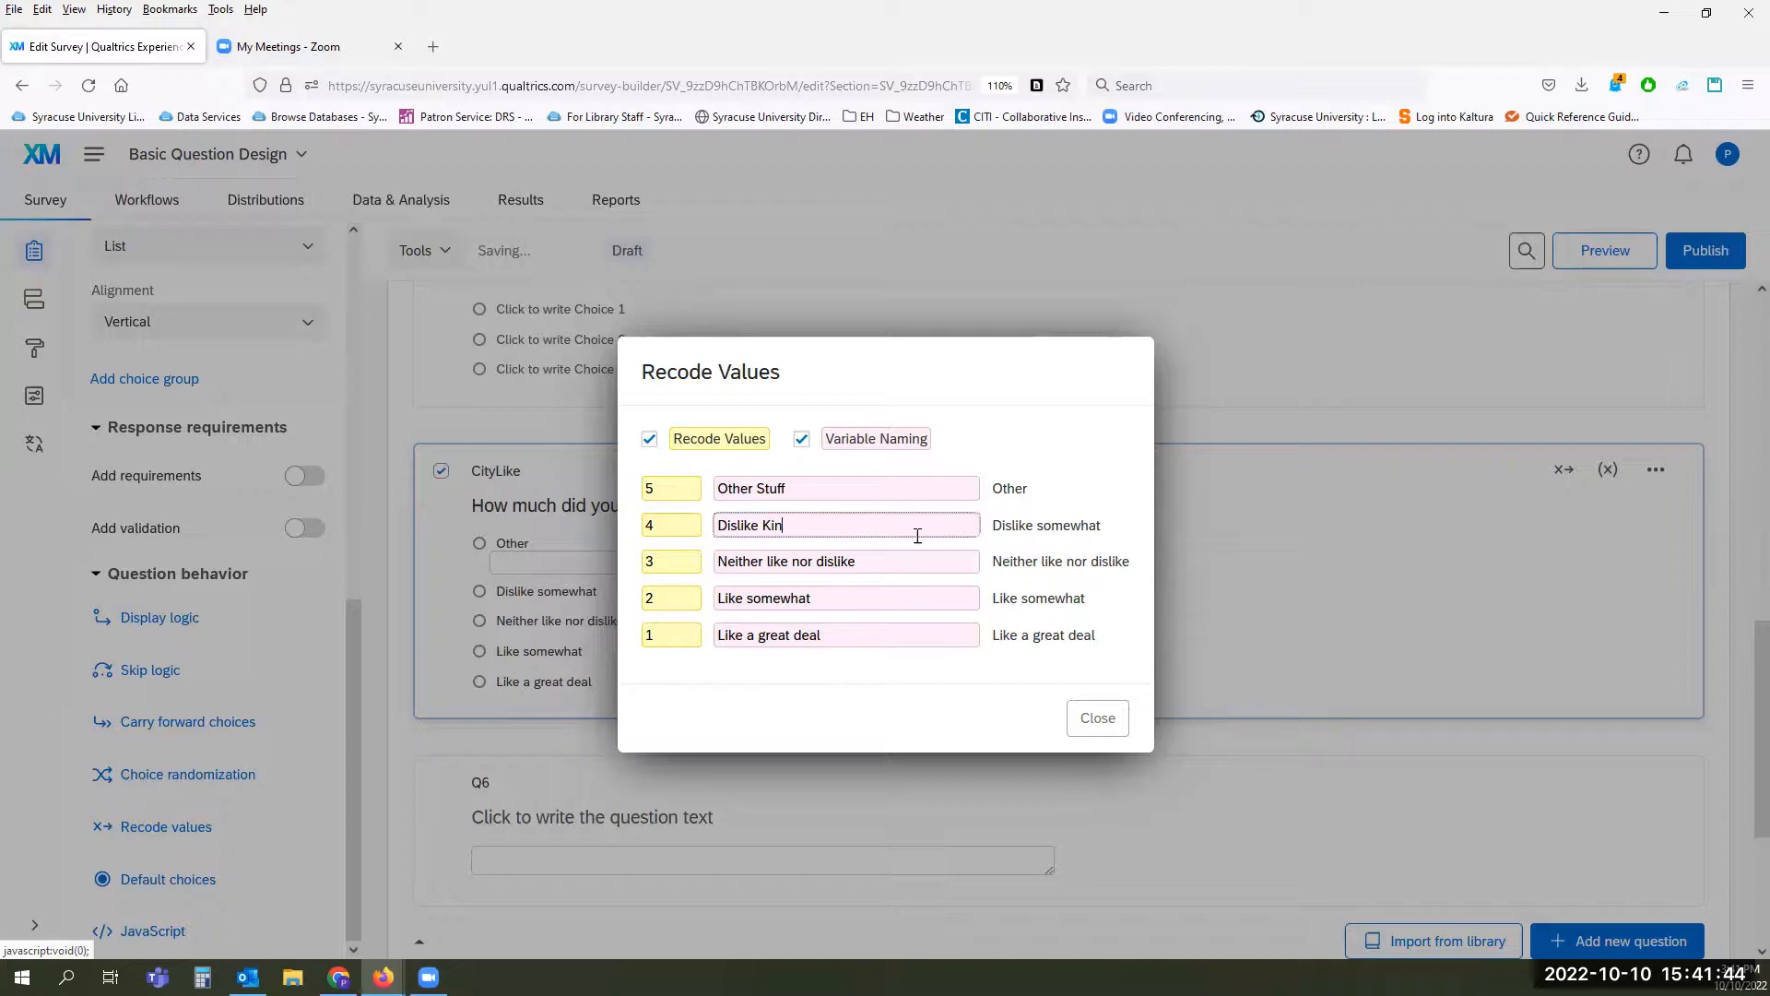
pyautogui.write('da')
# Step: Change the variable name of the "Like somewhat" choice to "Like Kinda" and close the recode settings
pyautogui.moveTo(813, 597); pyautogui.dragTo(751, 597)
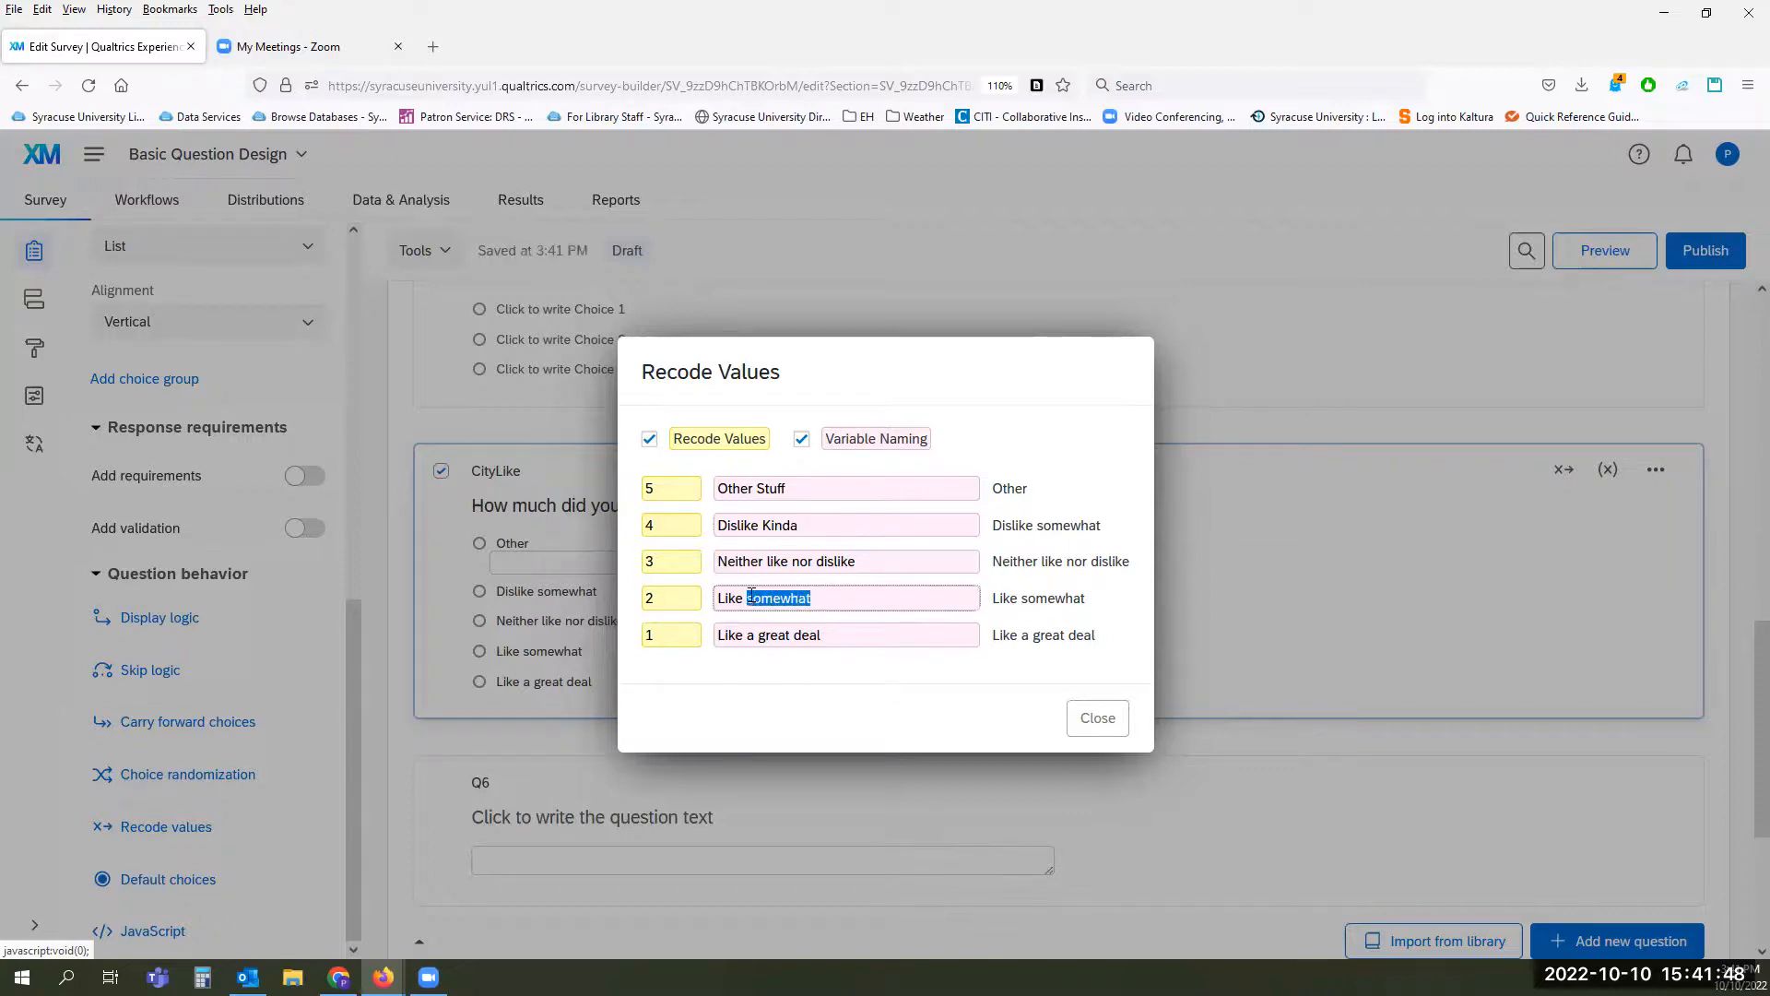
pyautogui.press('BackSpace')
pyautogui.write('Kinda')
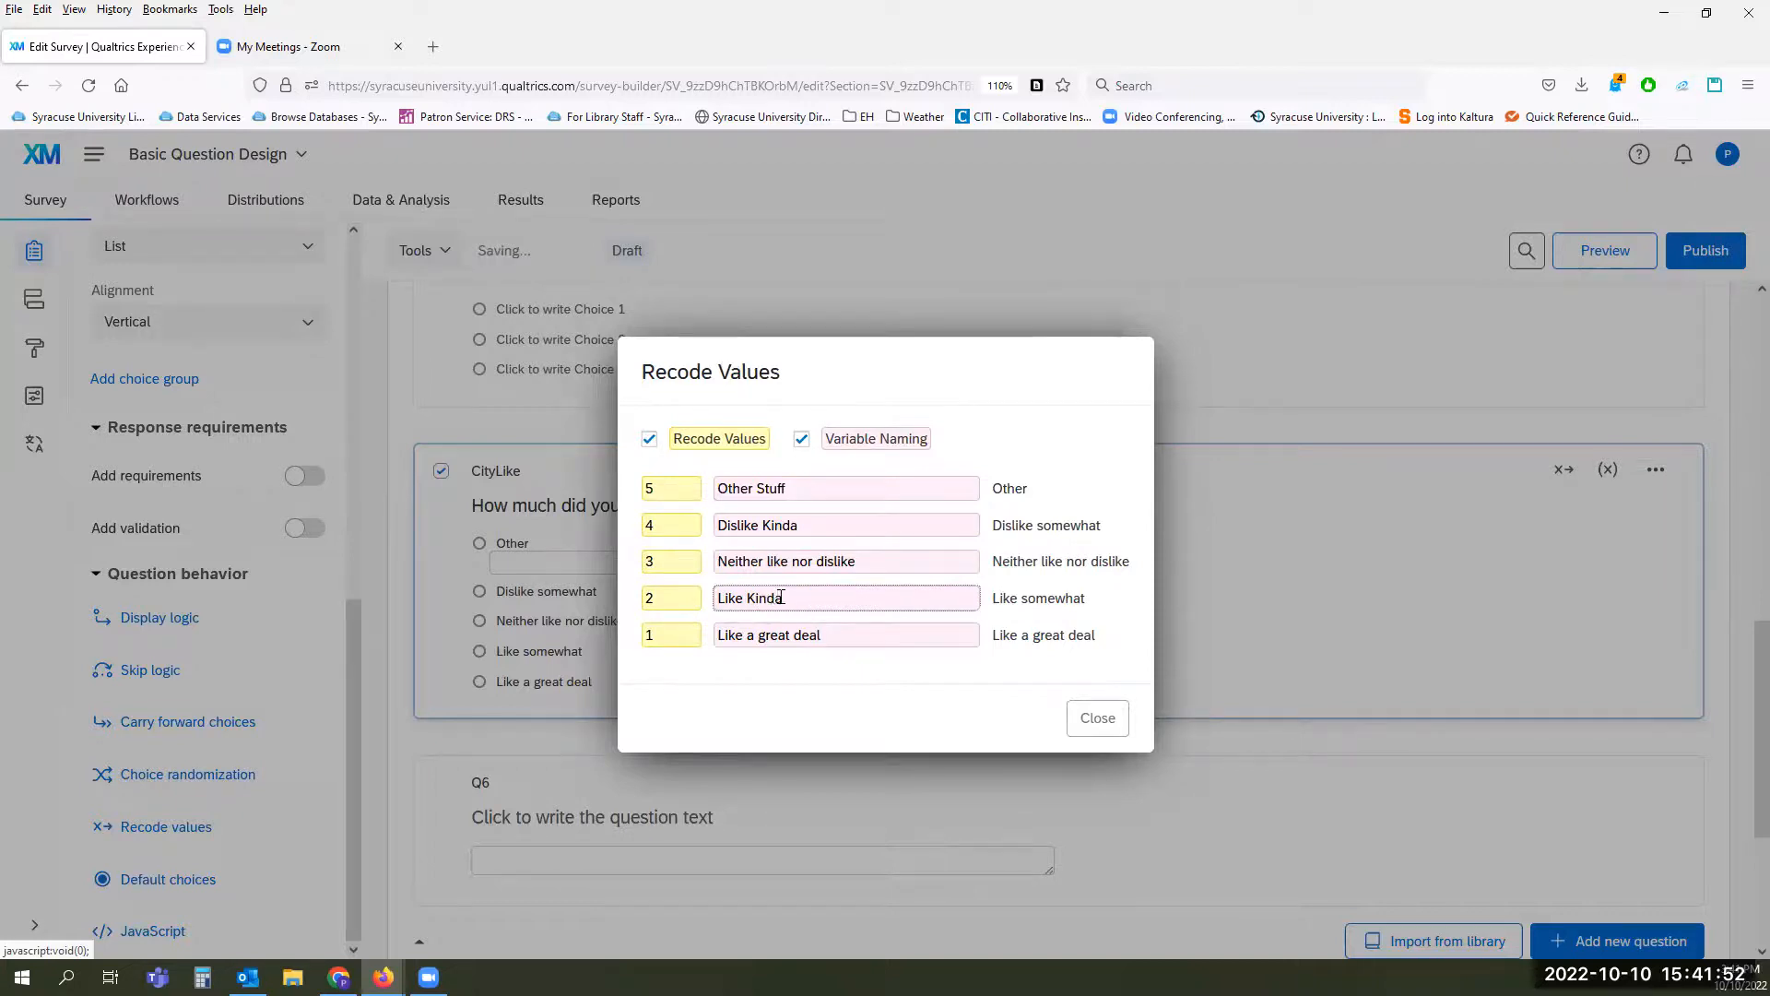
pyautogui.click(913, 738)
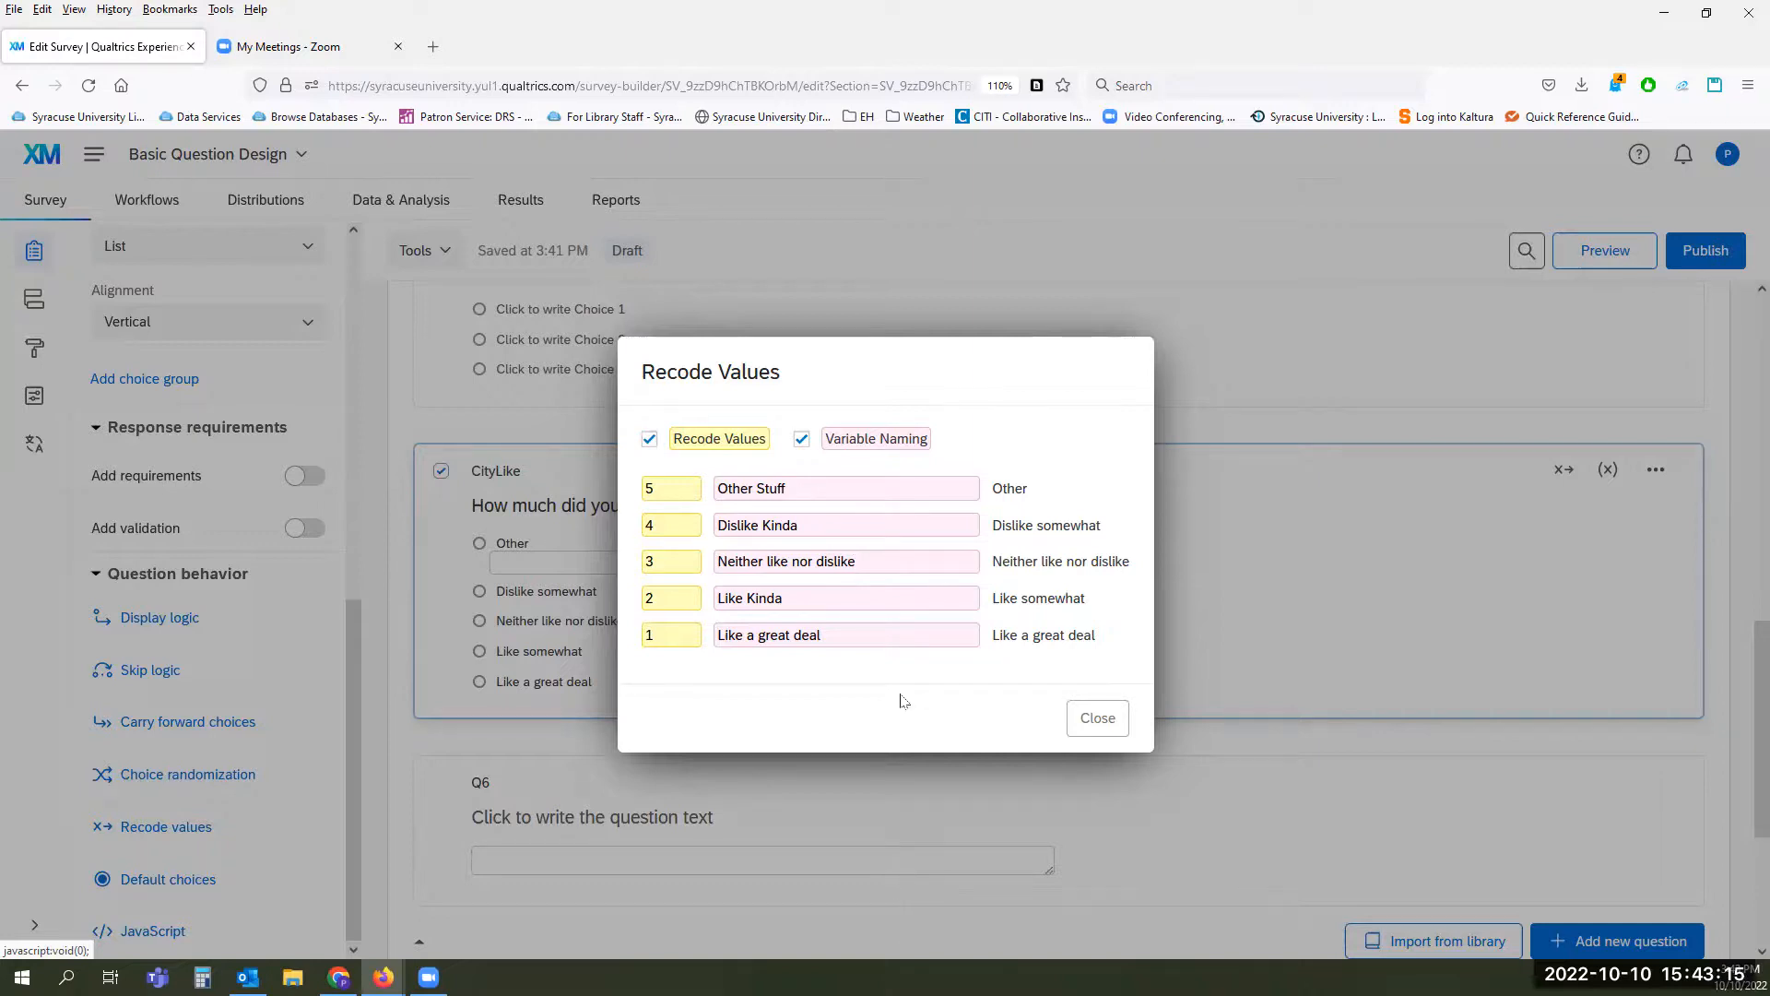
pyautogui.click(1086, 723)
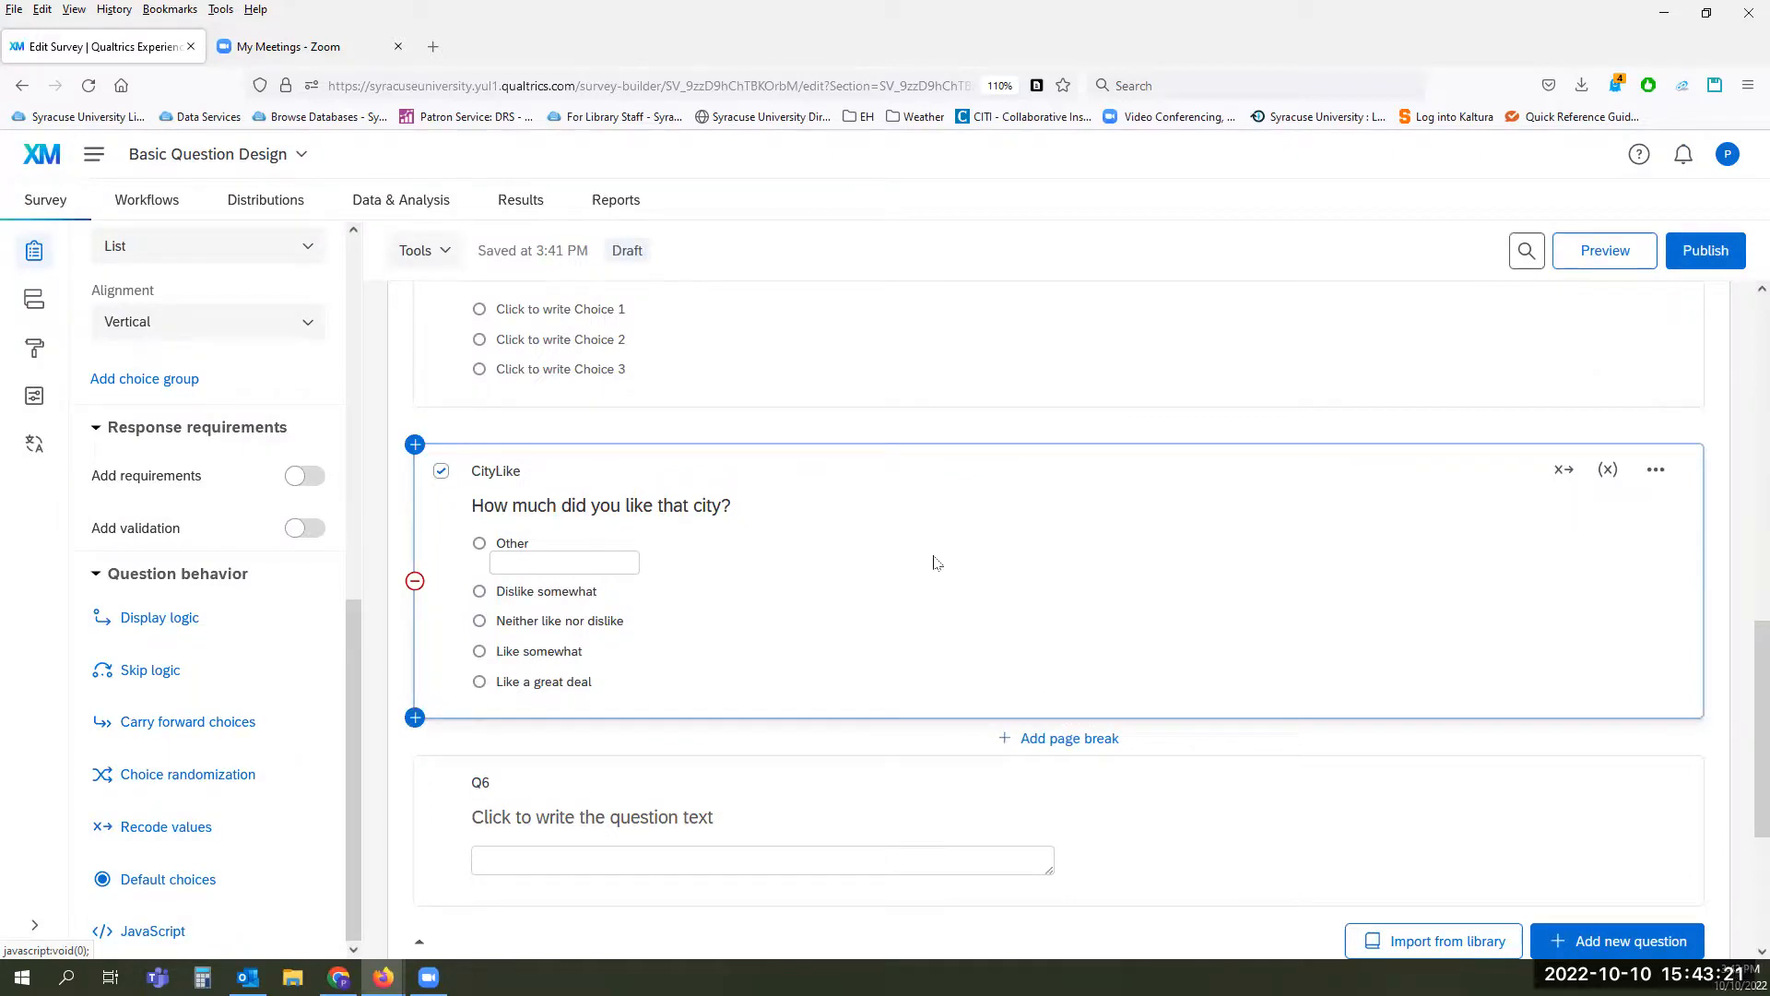
# Step: Check the recode and variable naming indicators on the CityLike question
pyautogui.moveTo(1557, 474)
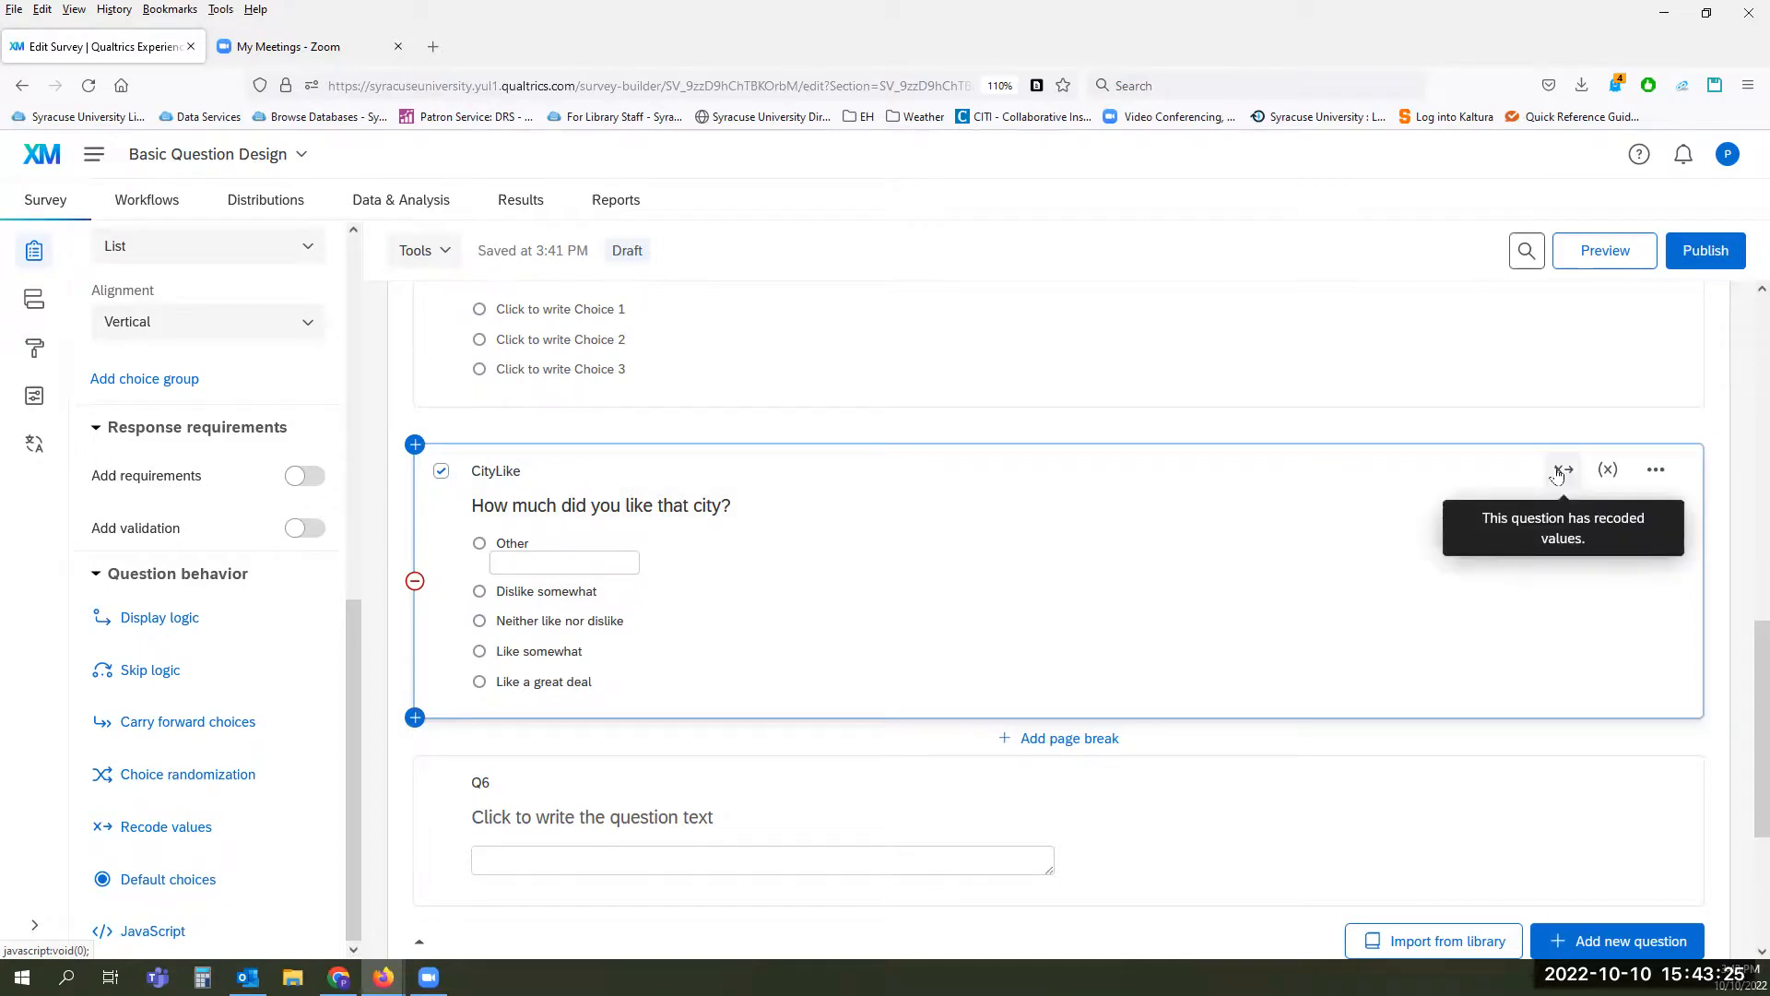
pyautogui.click(1608, 476)
pyautogui.click(1636, 602)
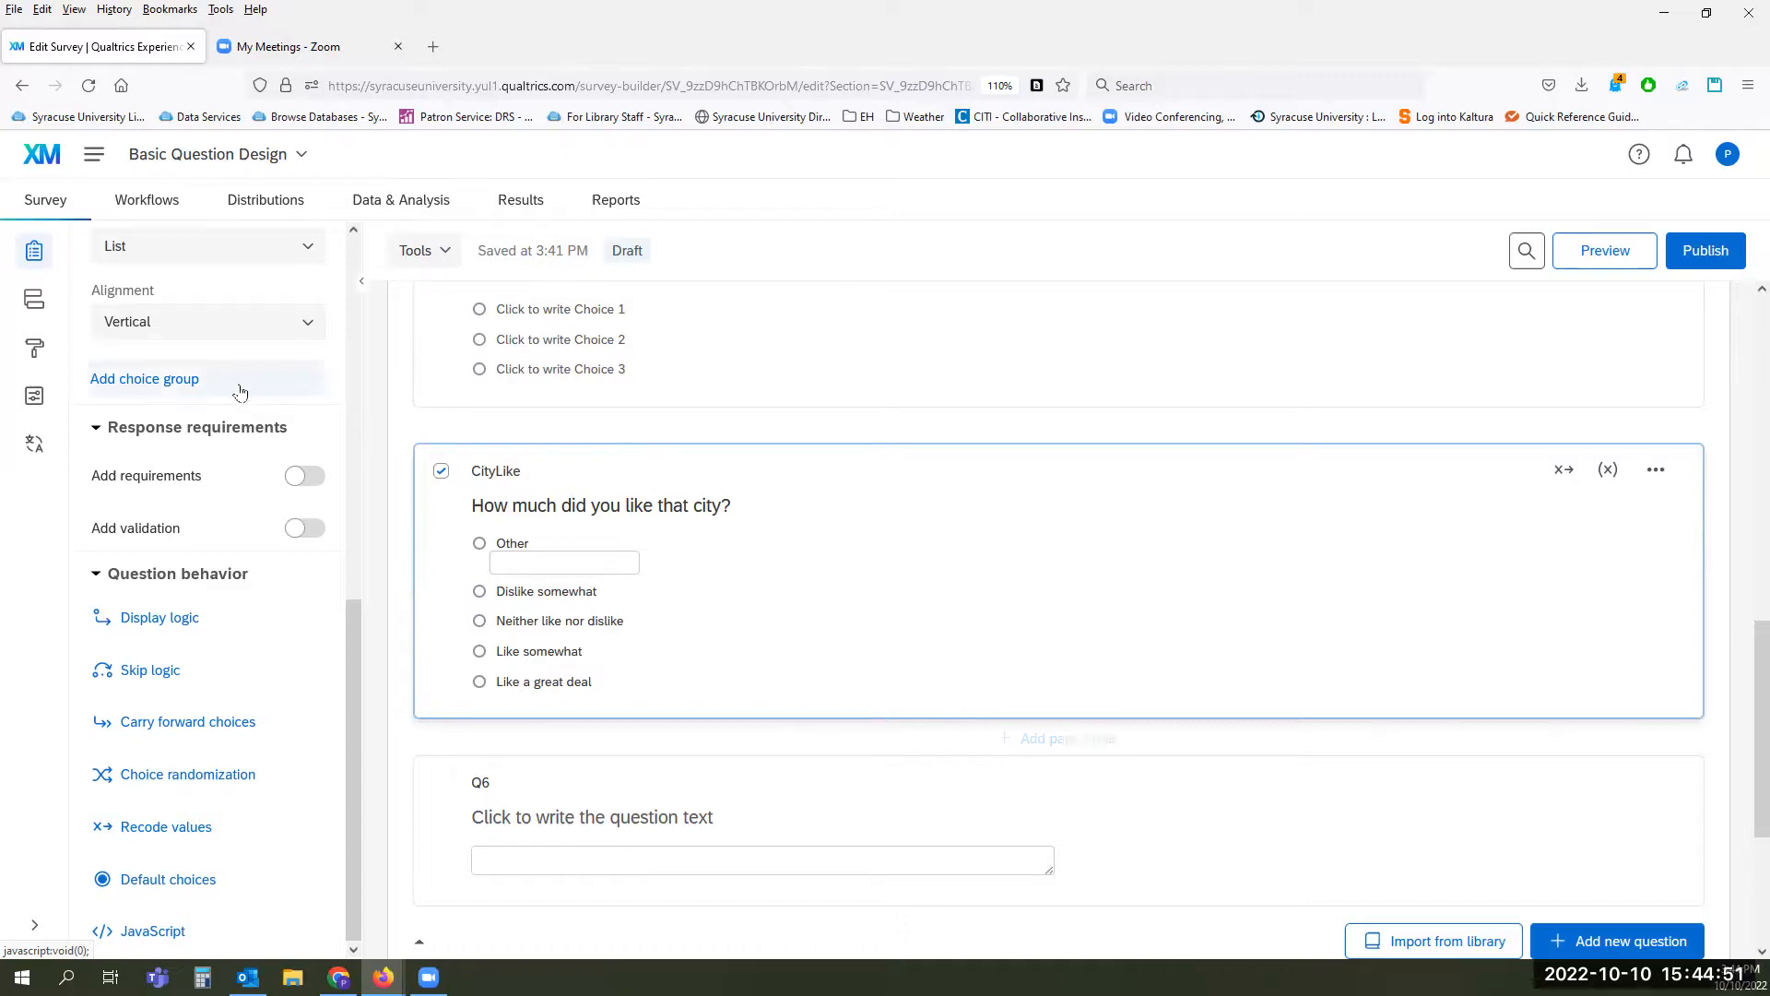
# Step: Turn on question numbers for respondents in the general survey options
pyautogui.click(25, 401)
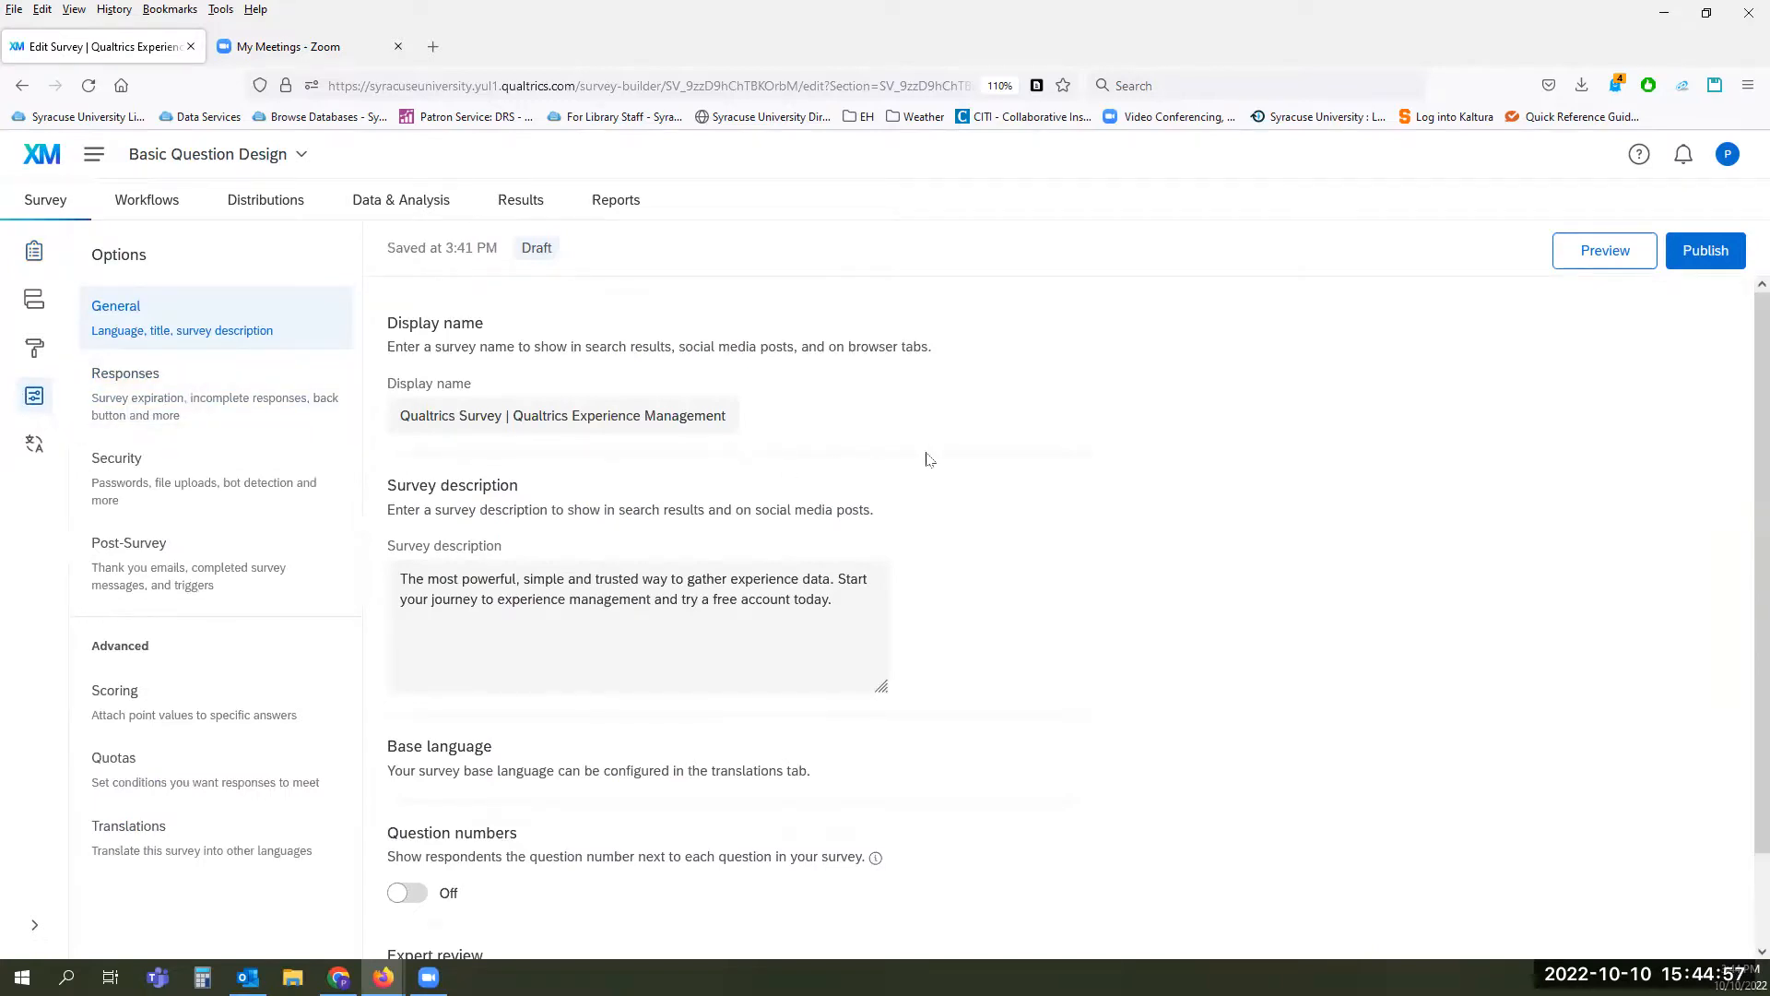
pyautogui.scroll(-1, 991, 489)
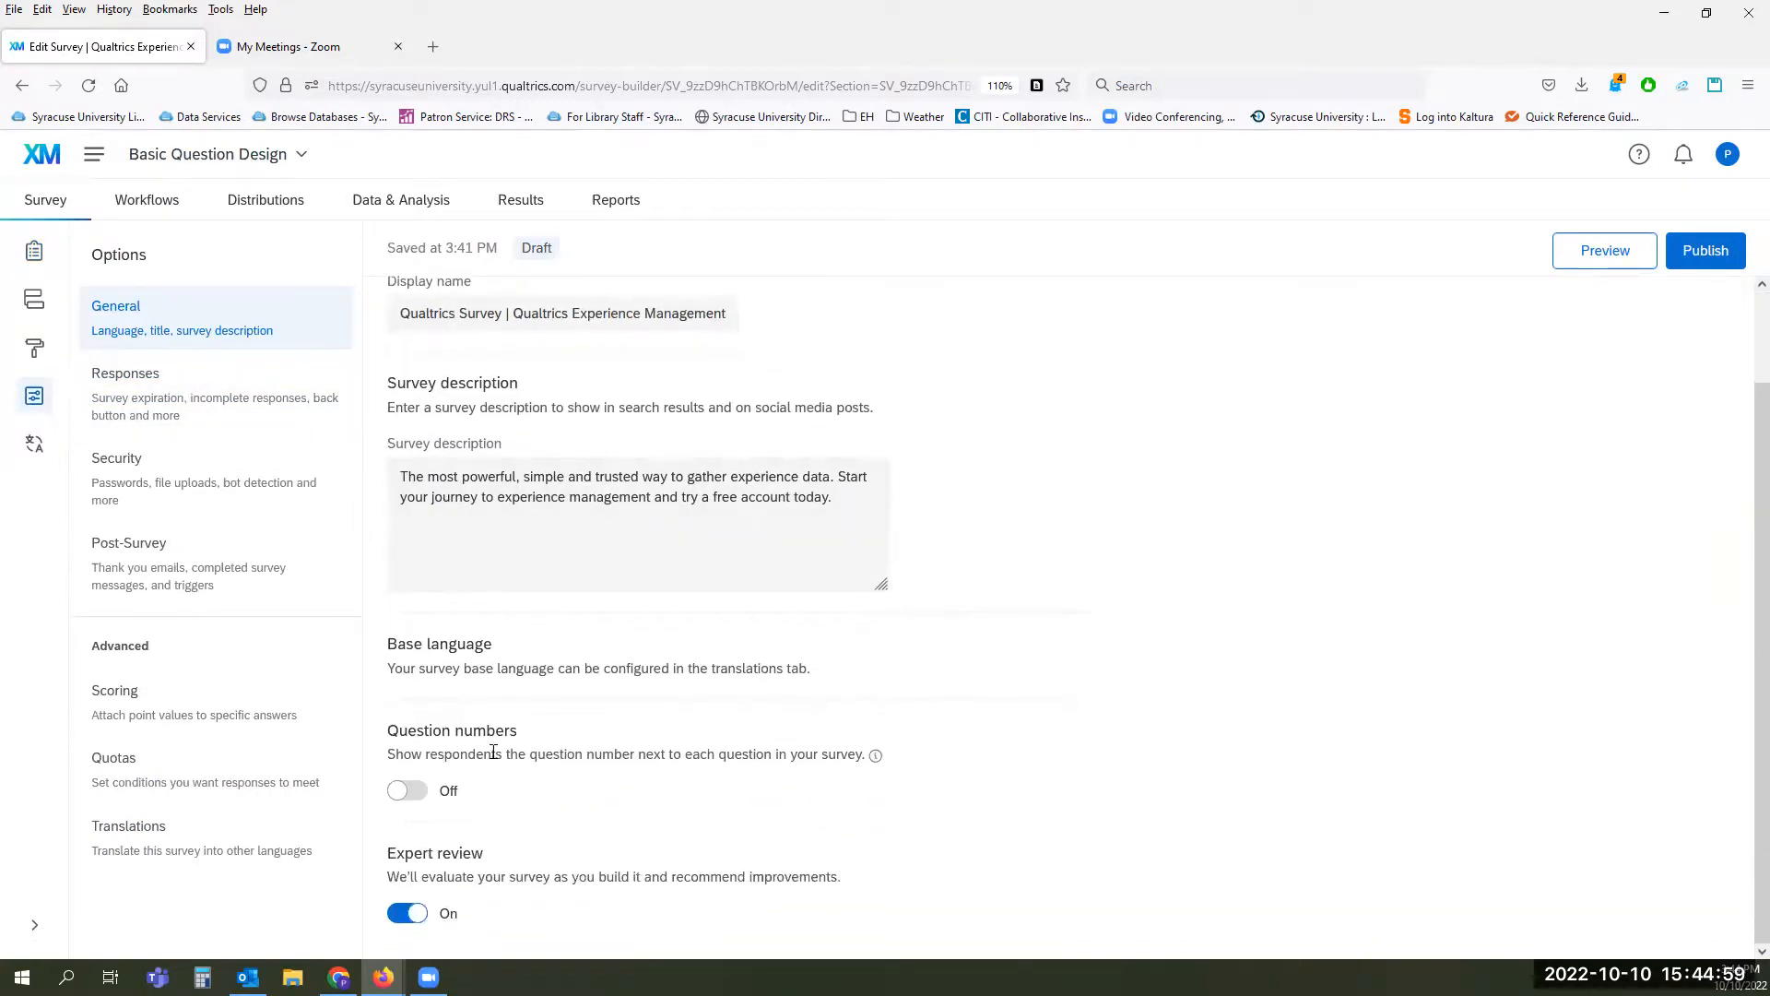
pyautogui.click(415, 794)
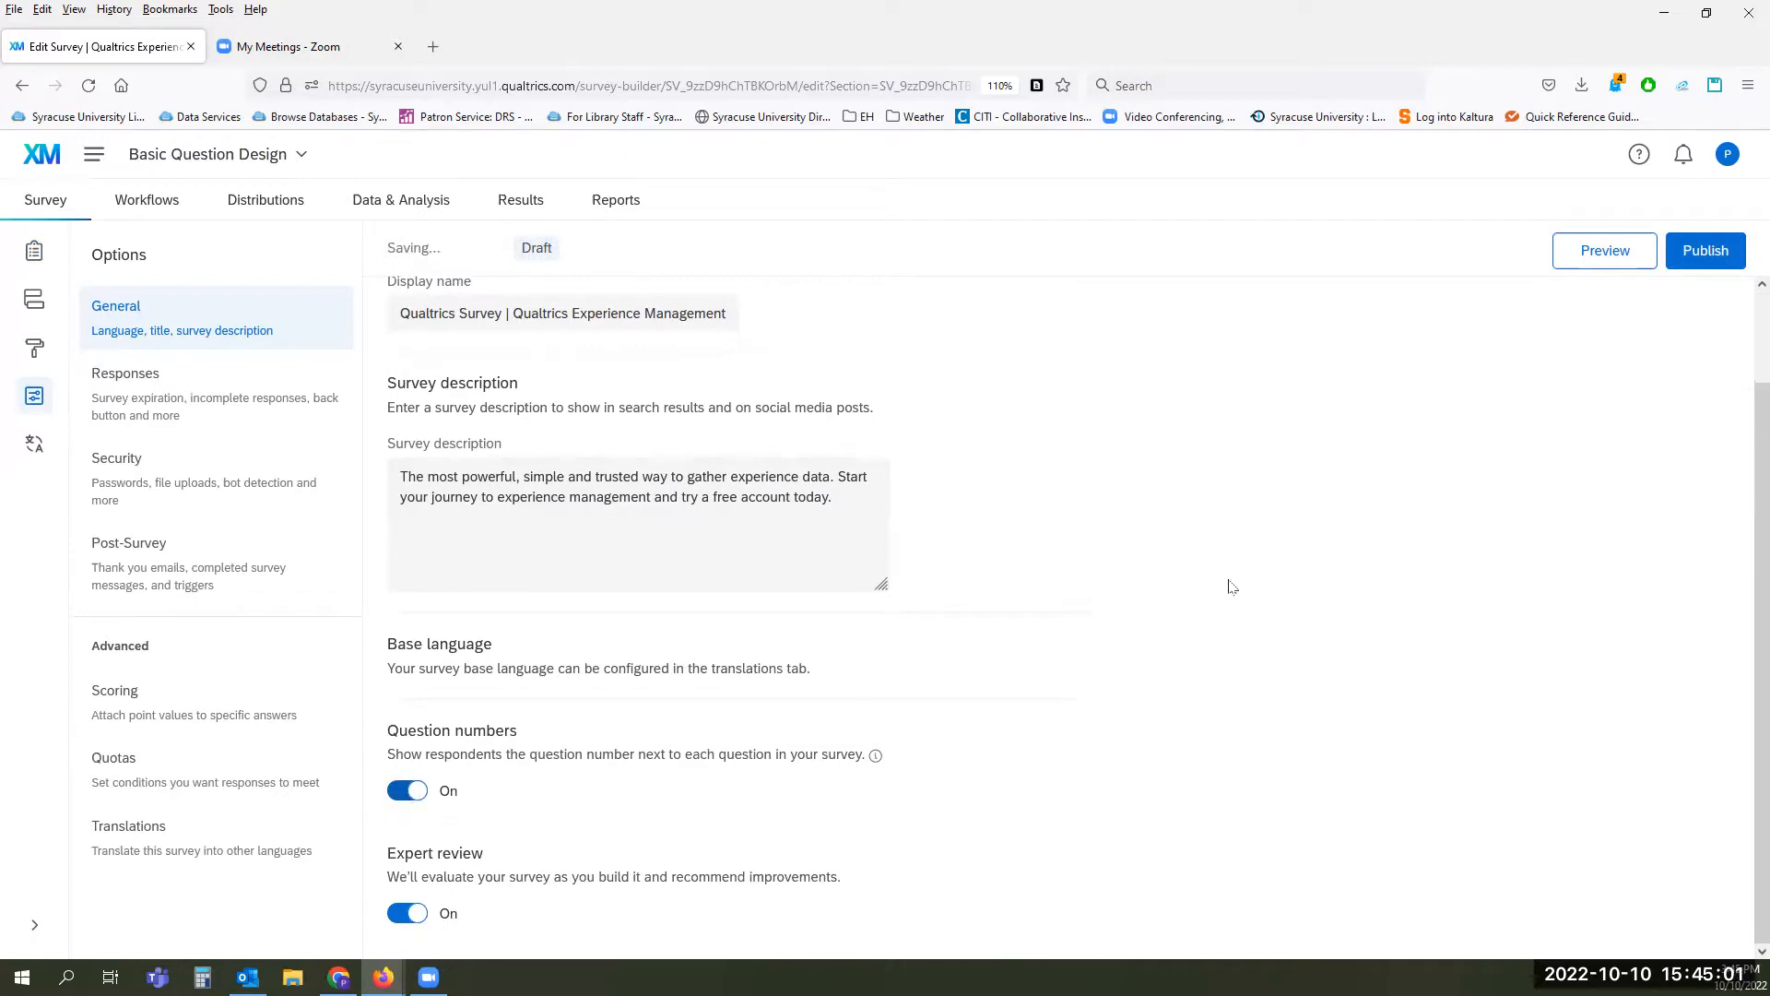
pyautogui.scroll(1, 1228, 568)
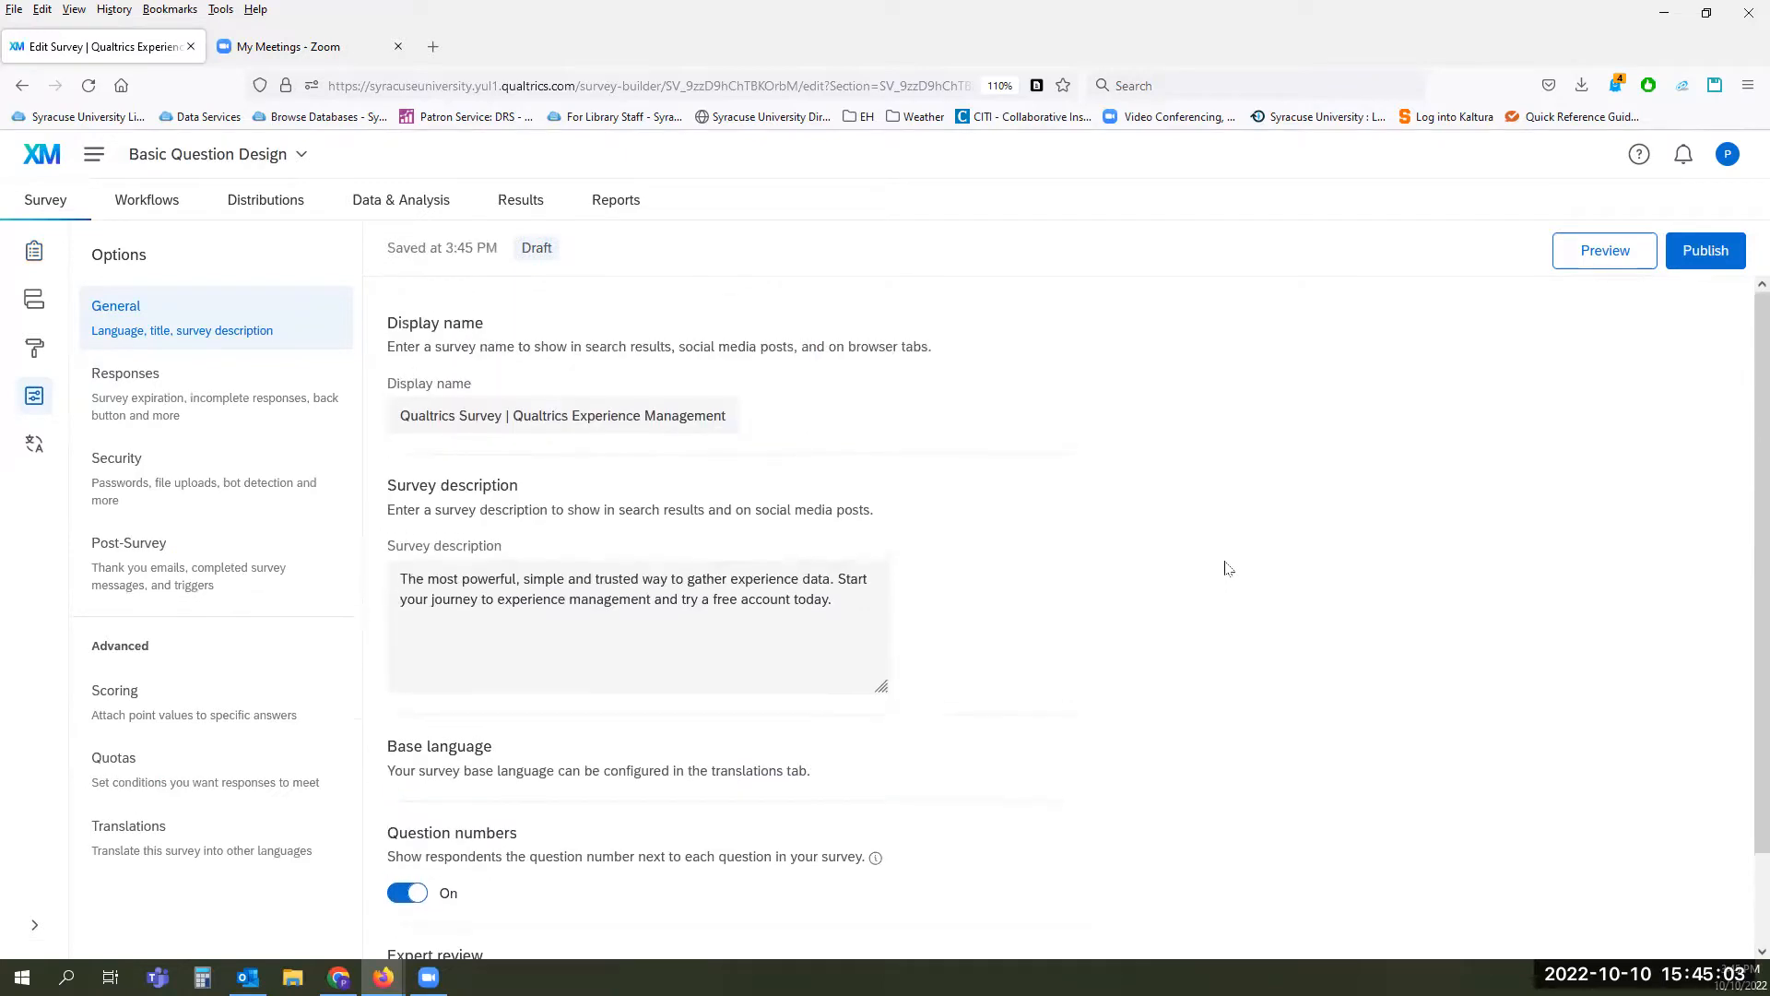
# Step: Preview the survey through the Consent and Demographic pages to check the displayed question labels, then close the preview
pyautogui.click(1596, 262)
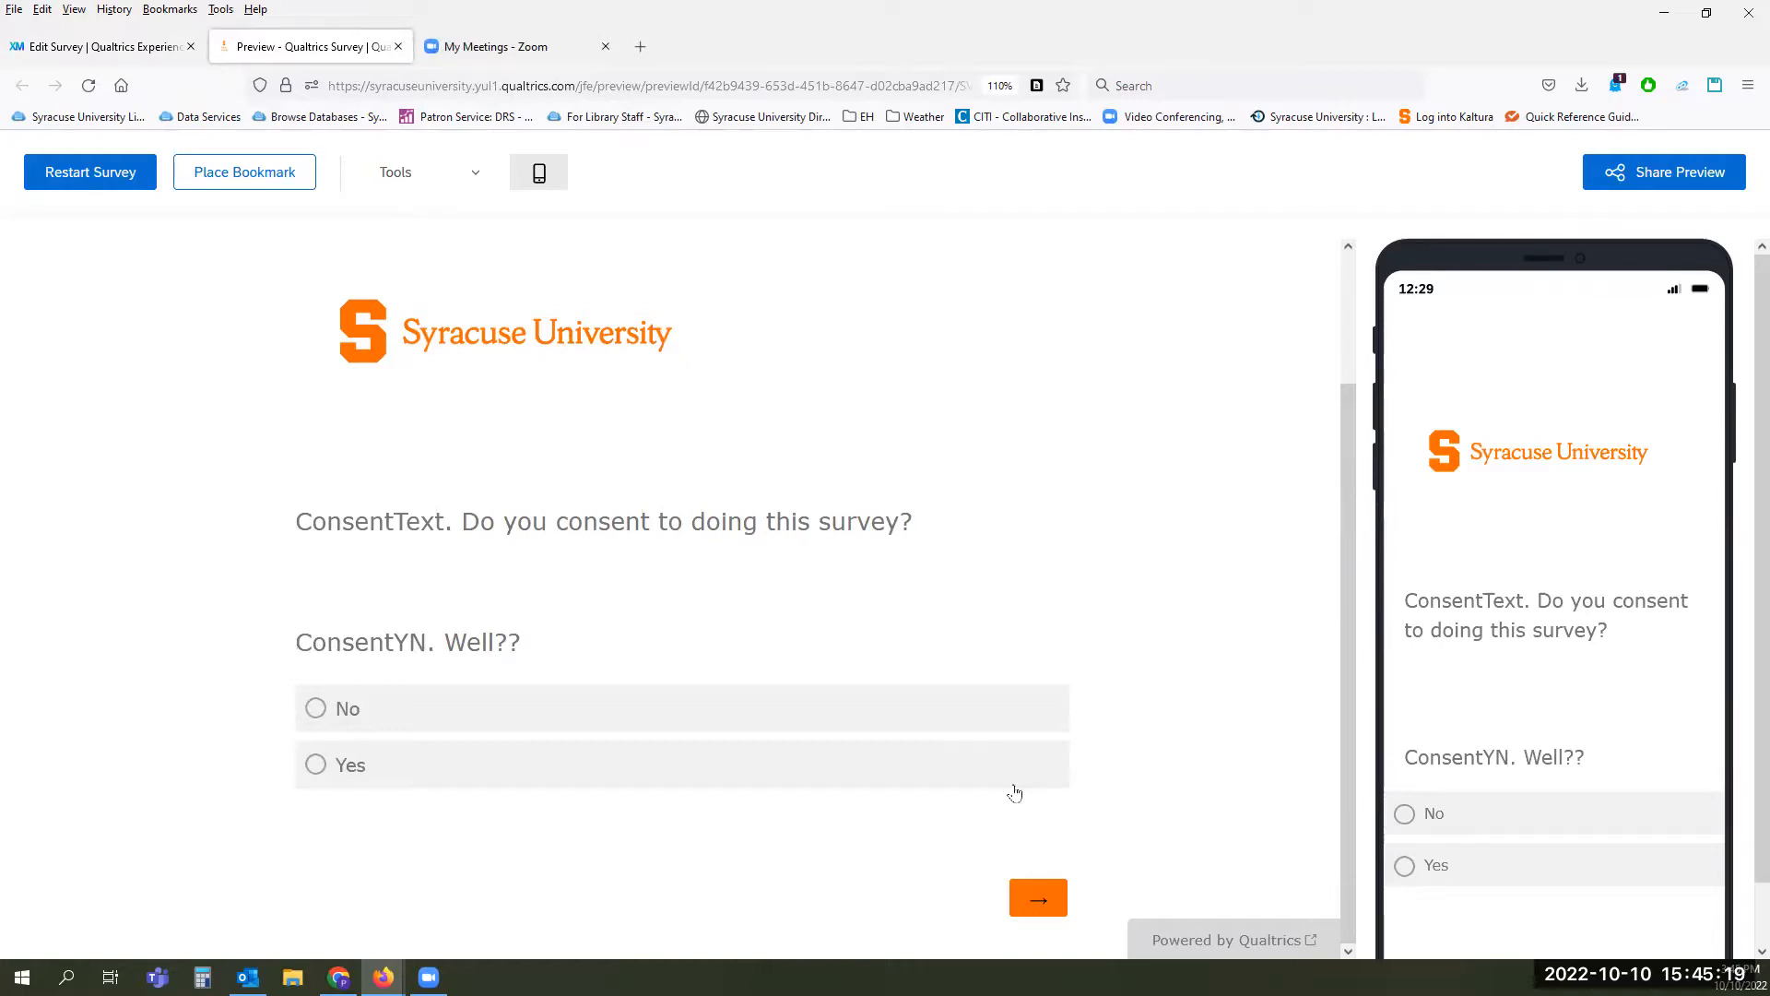
pyautogui.click(1030, 896)
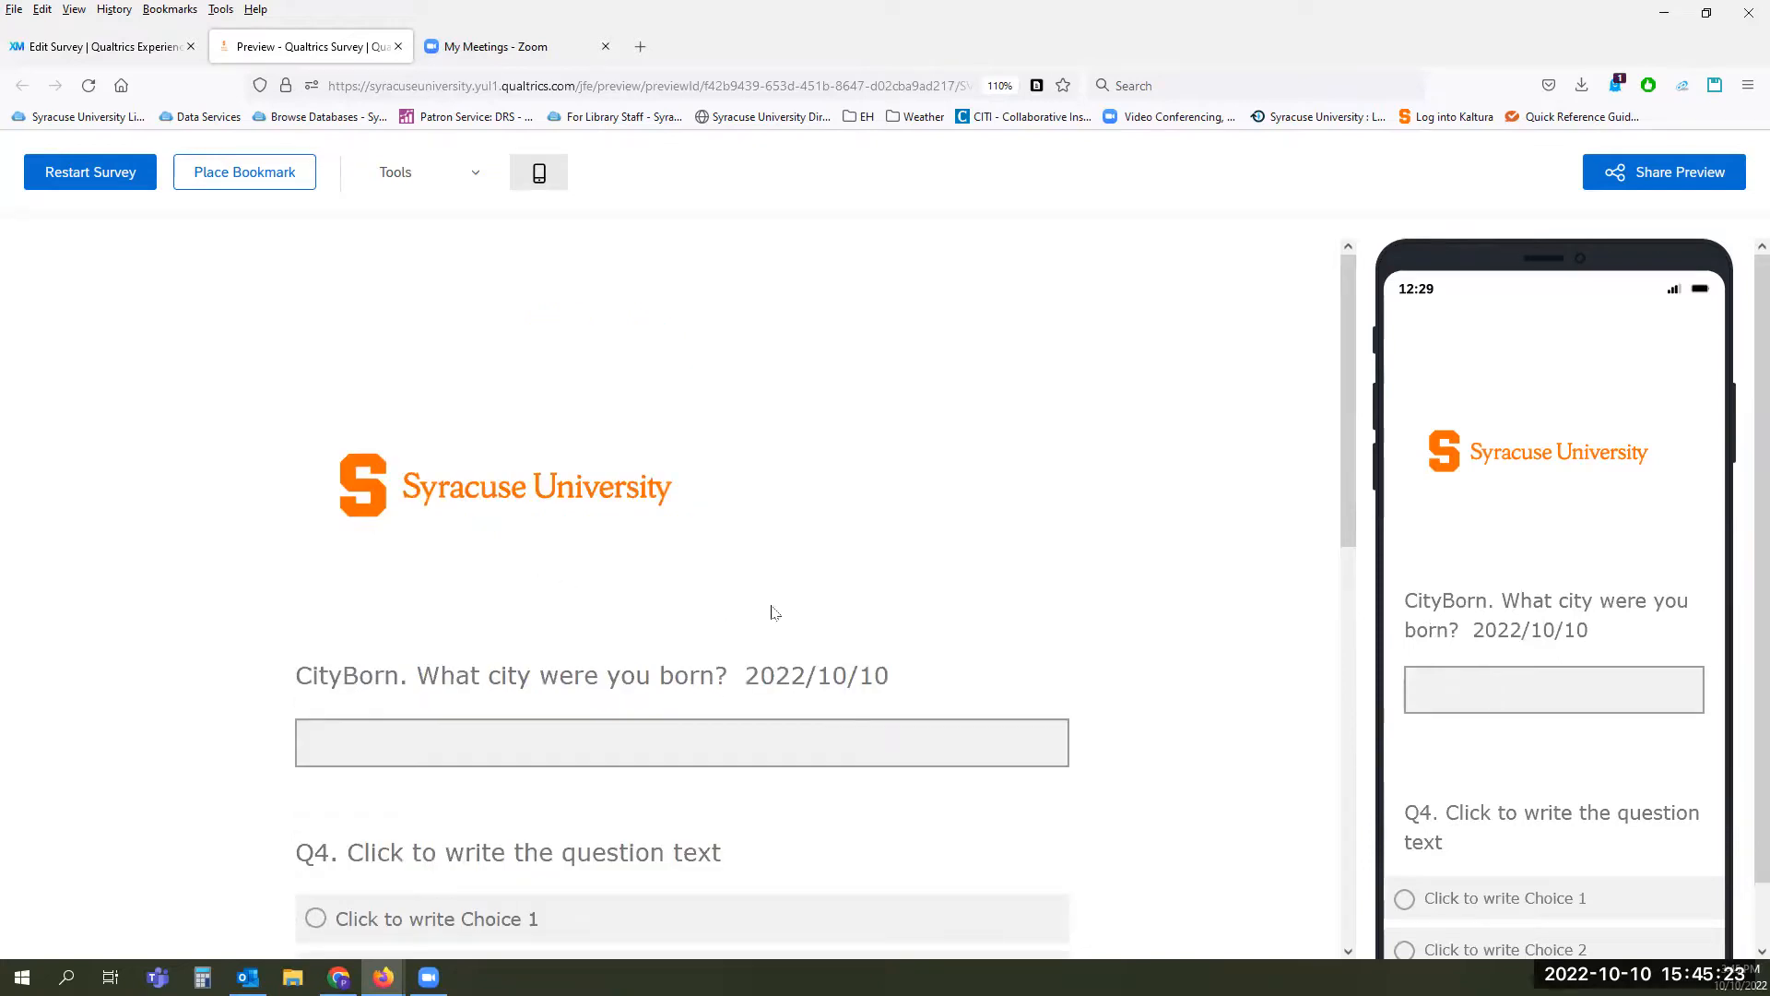
pyautogui.scroll(-3, 774, 613)
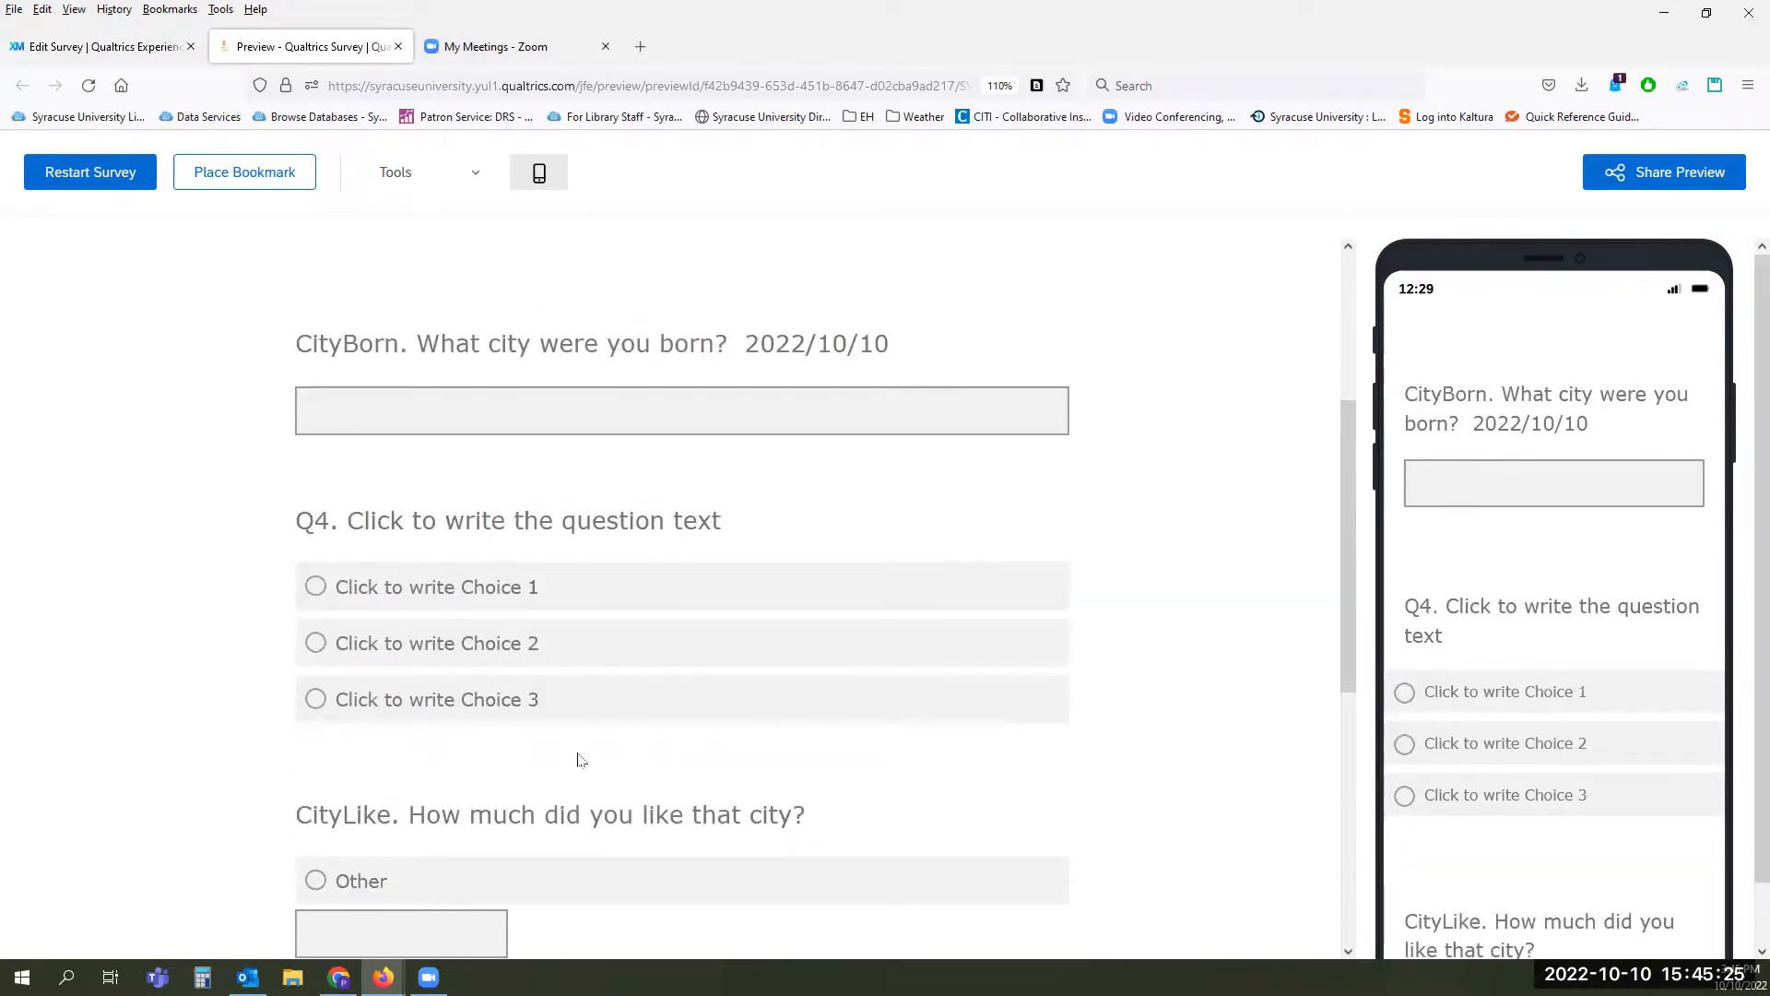
pyautogui.scroll(-5, 608, 751)
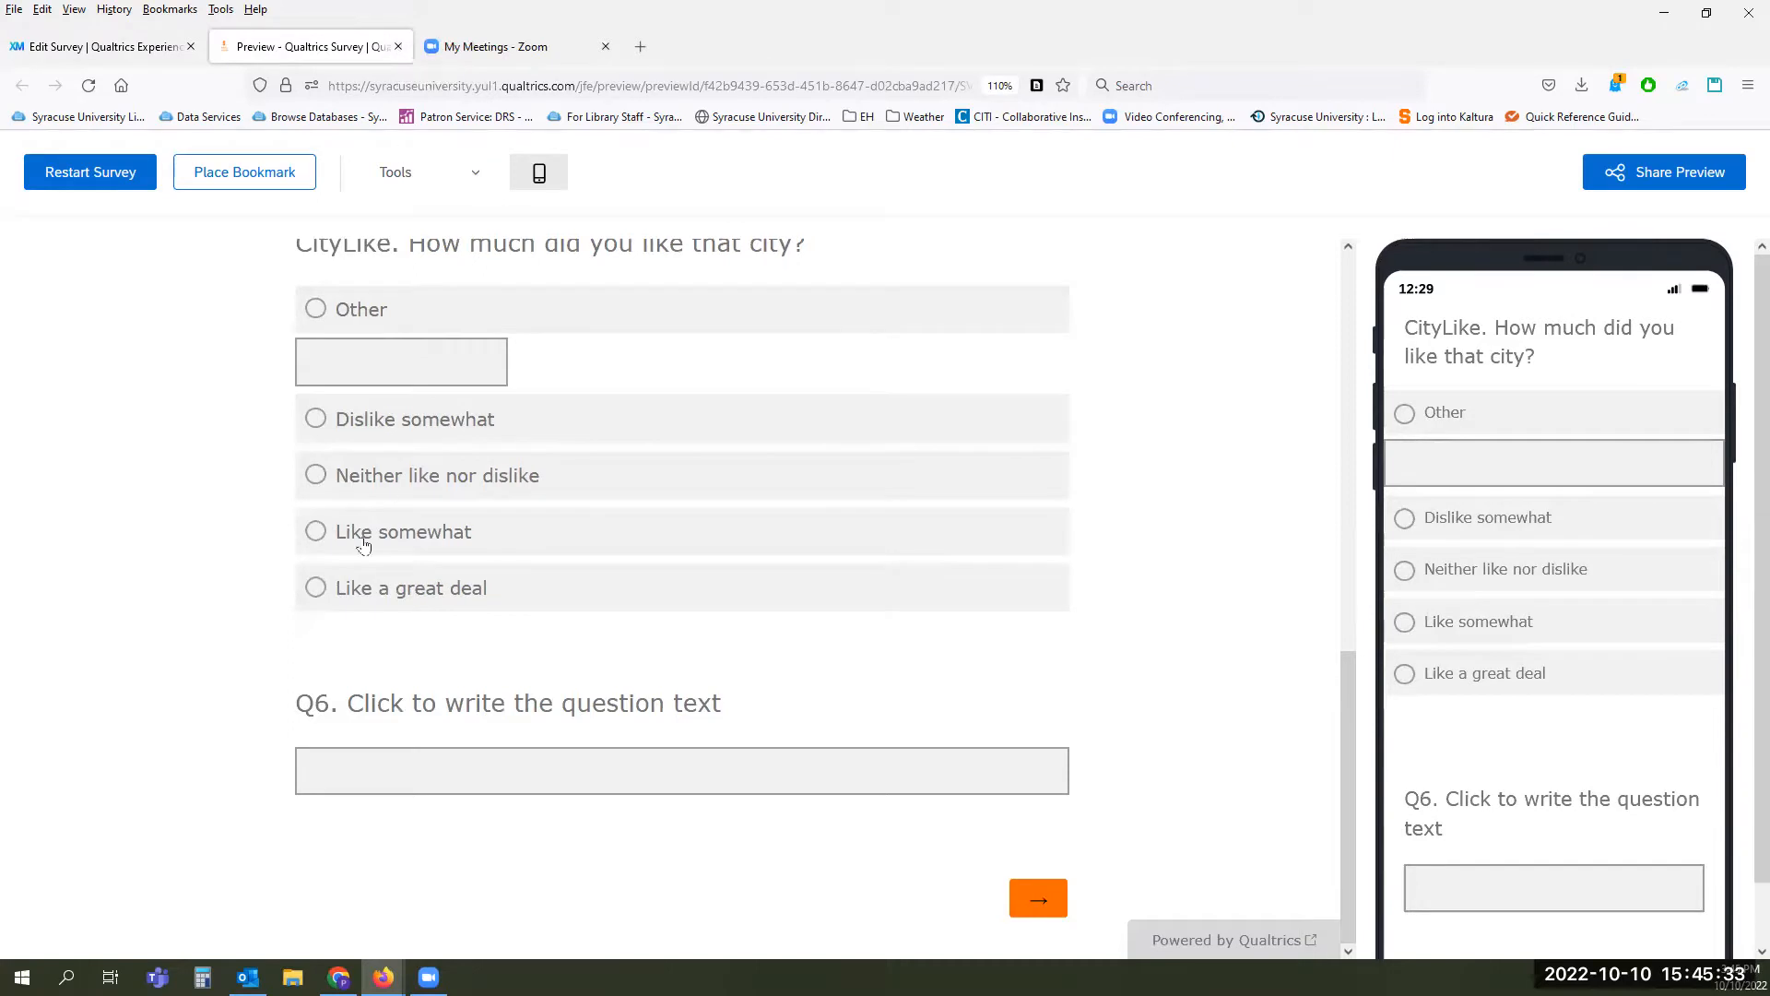
pyautogui.scroll(3, 346, 597)
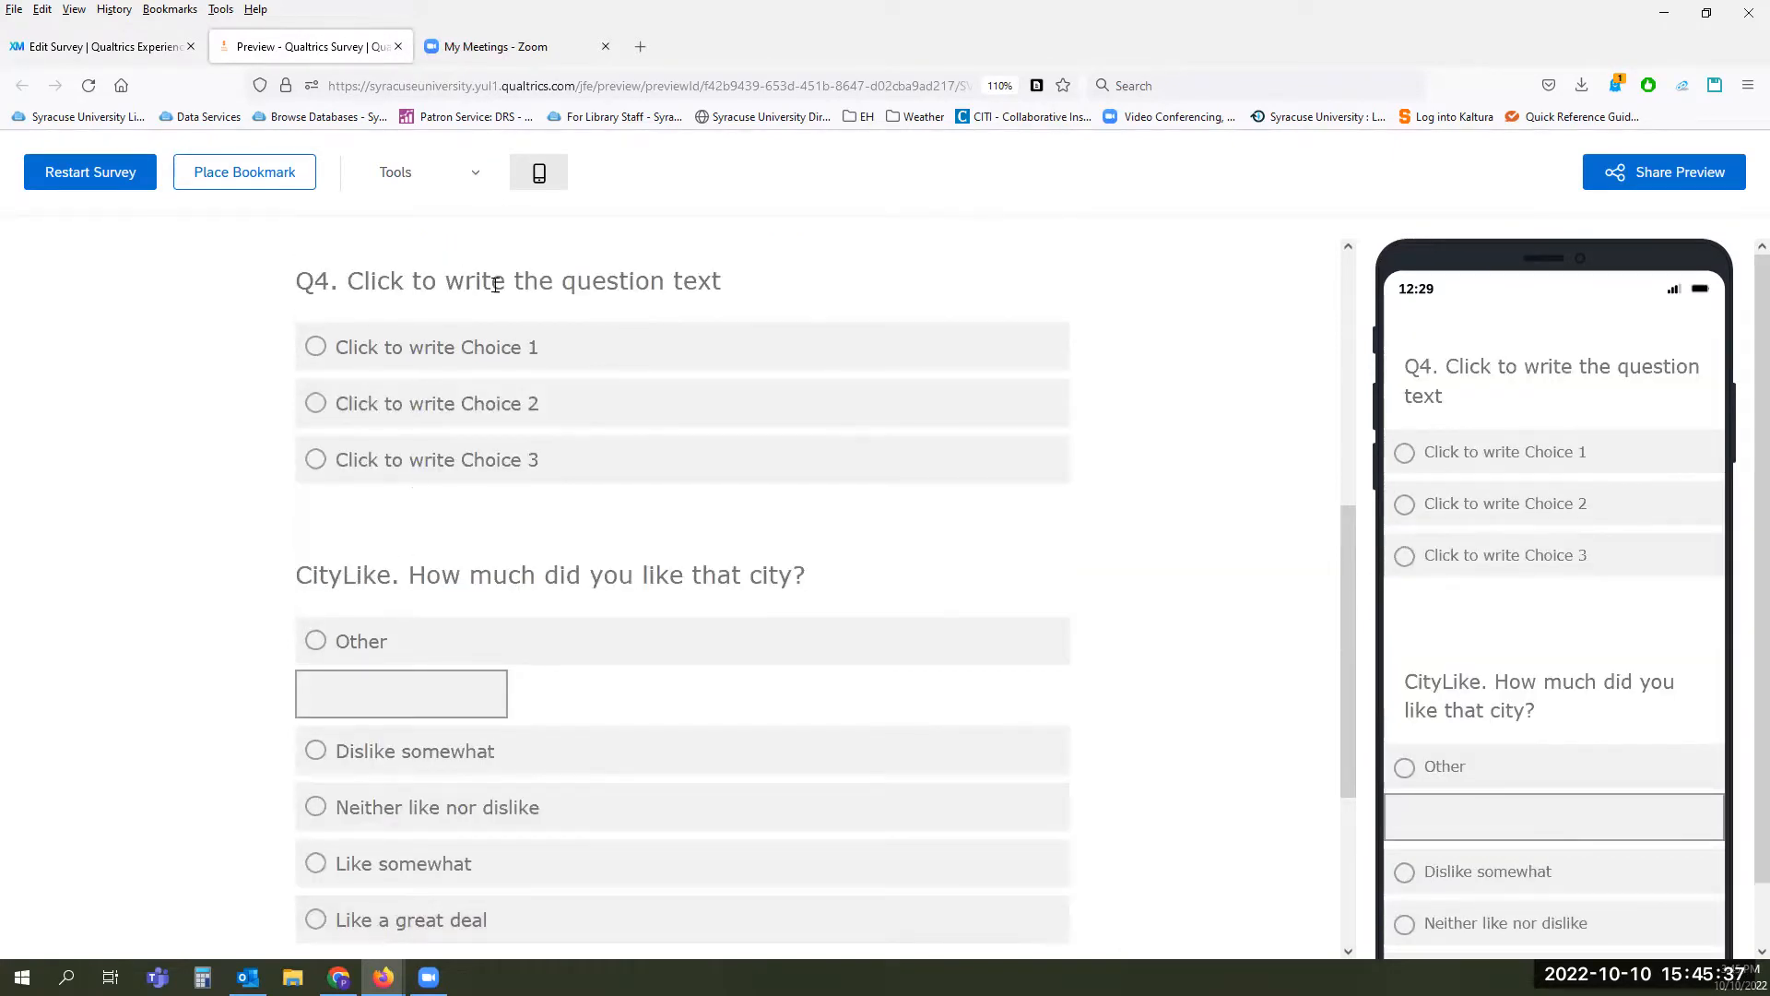
pyautogui.click(398, 47)
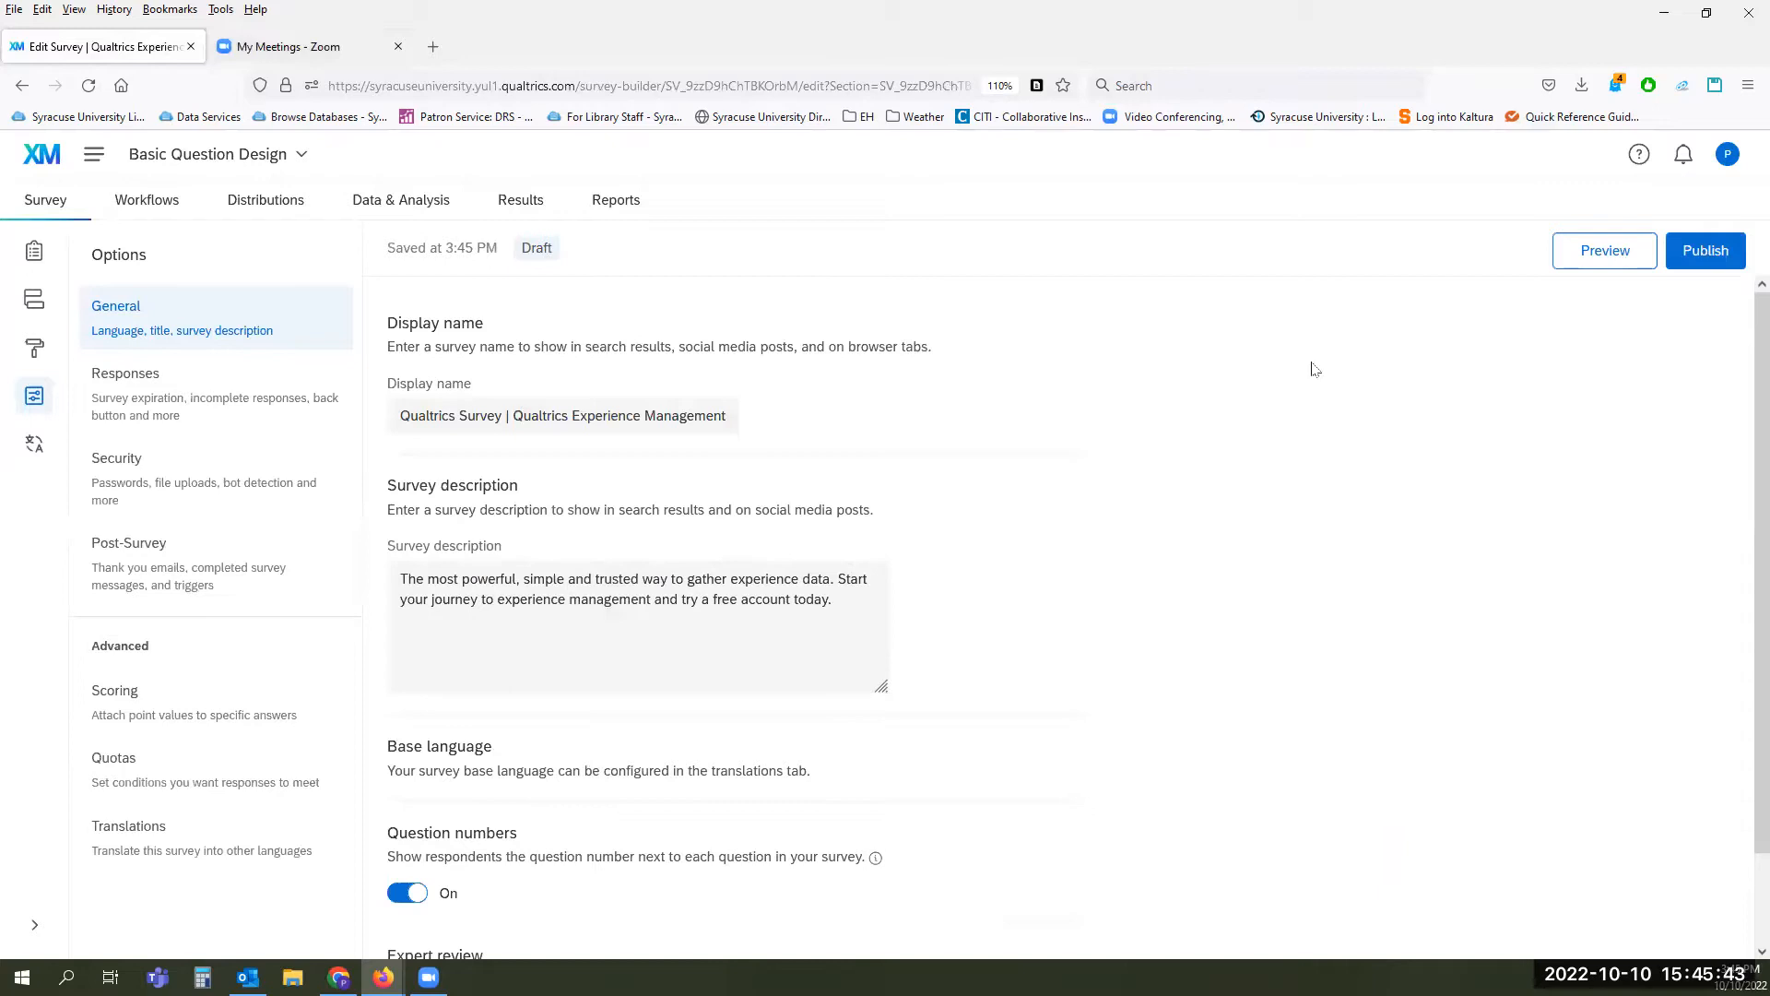
# Step: Turn off question numbers for respondents in the general survey options
pyautogui.click(45, 207)
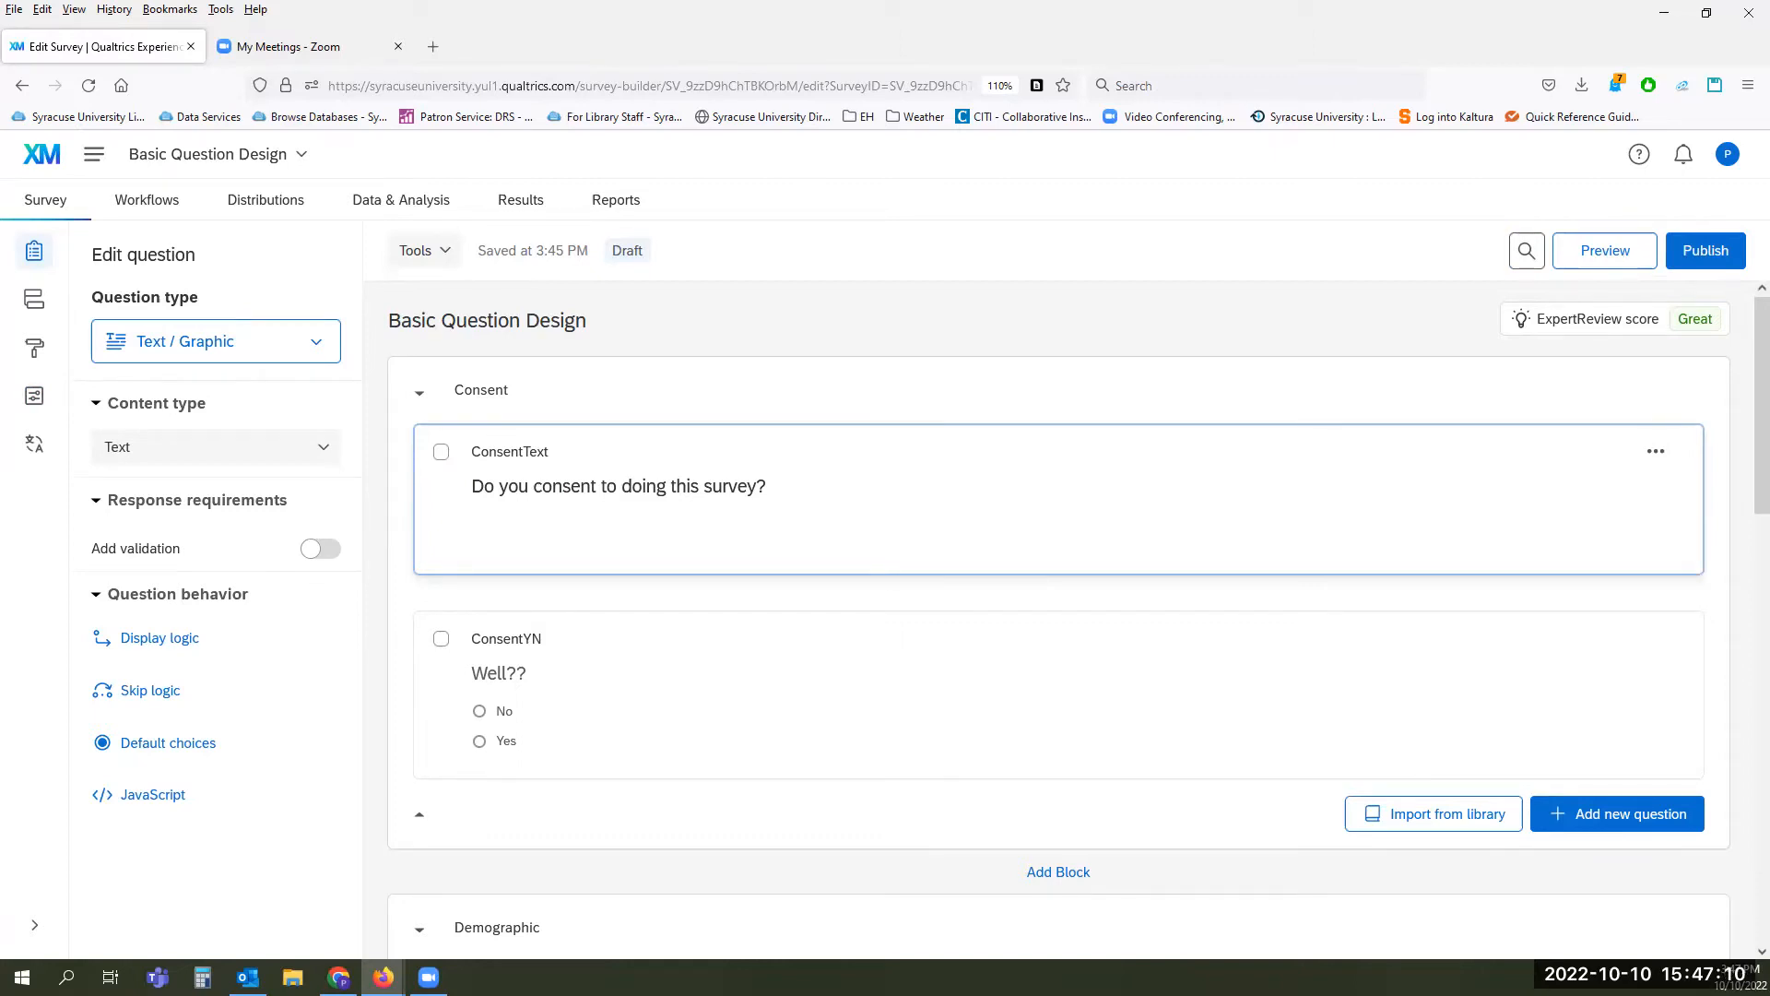
pyautogui.click(35, 399)
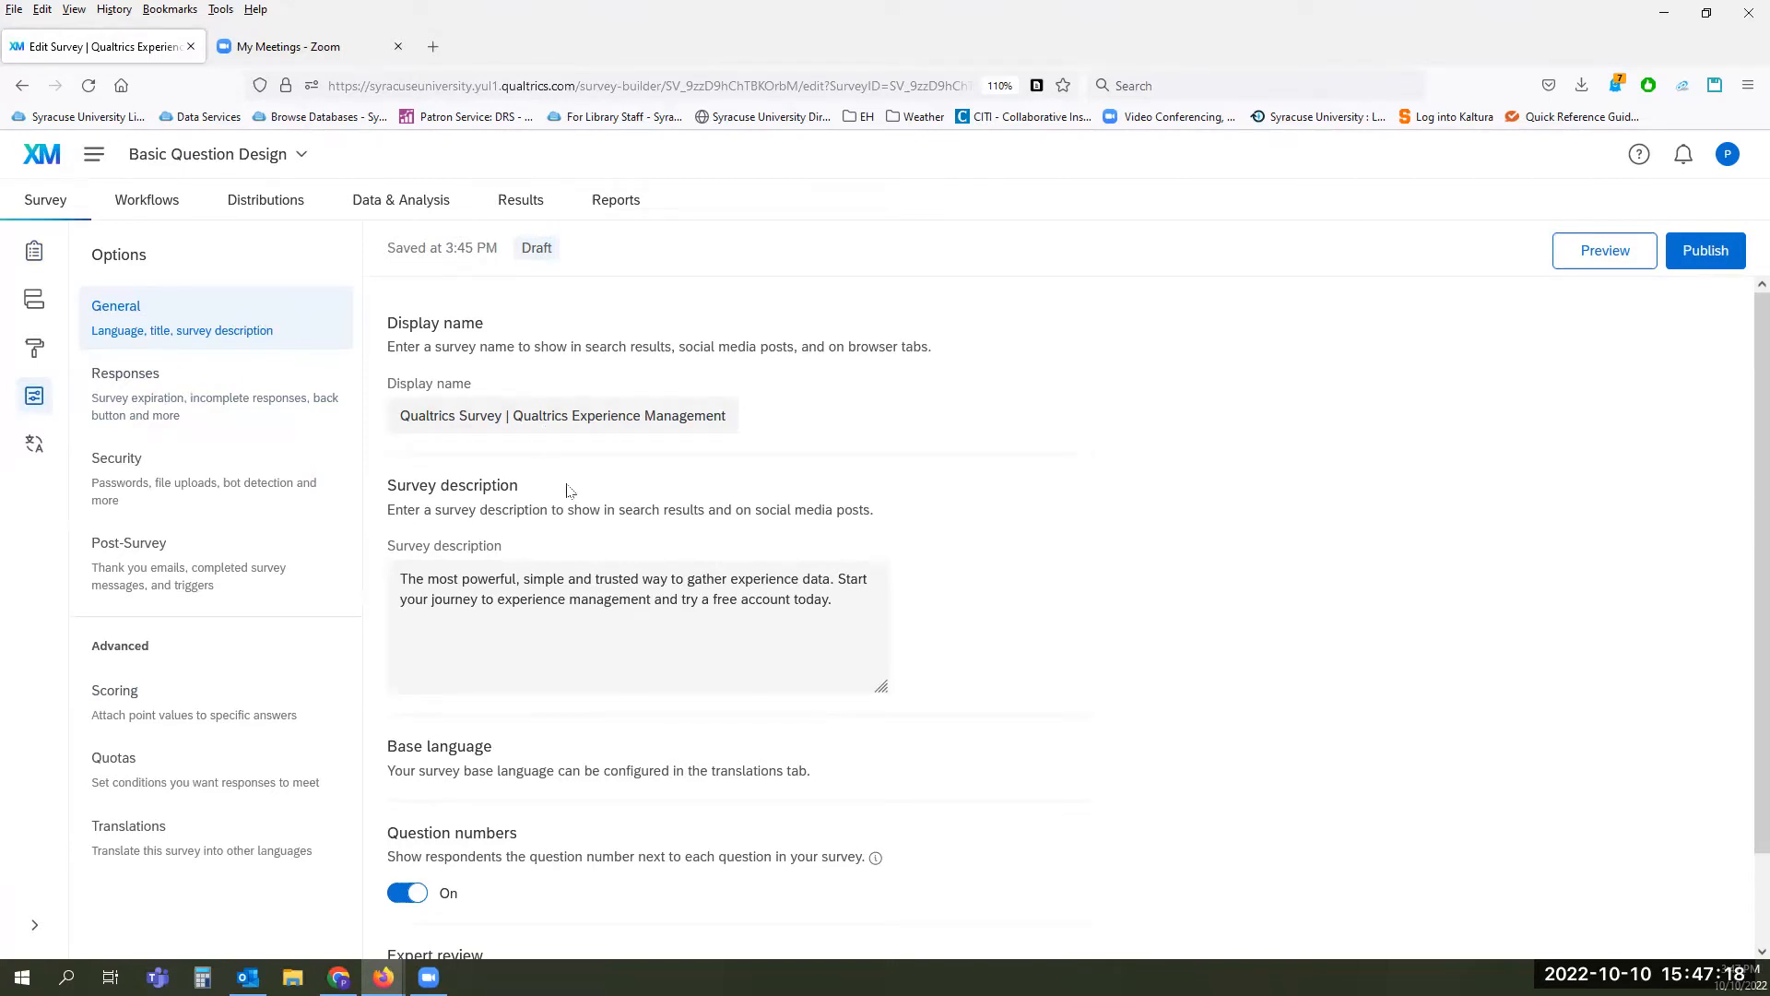
pyautogui.scroll(-1, 591, 653)
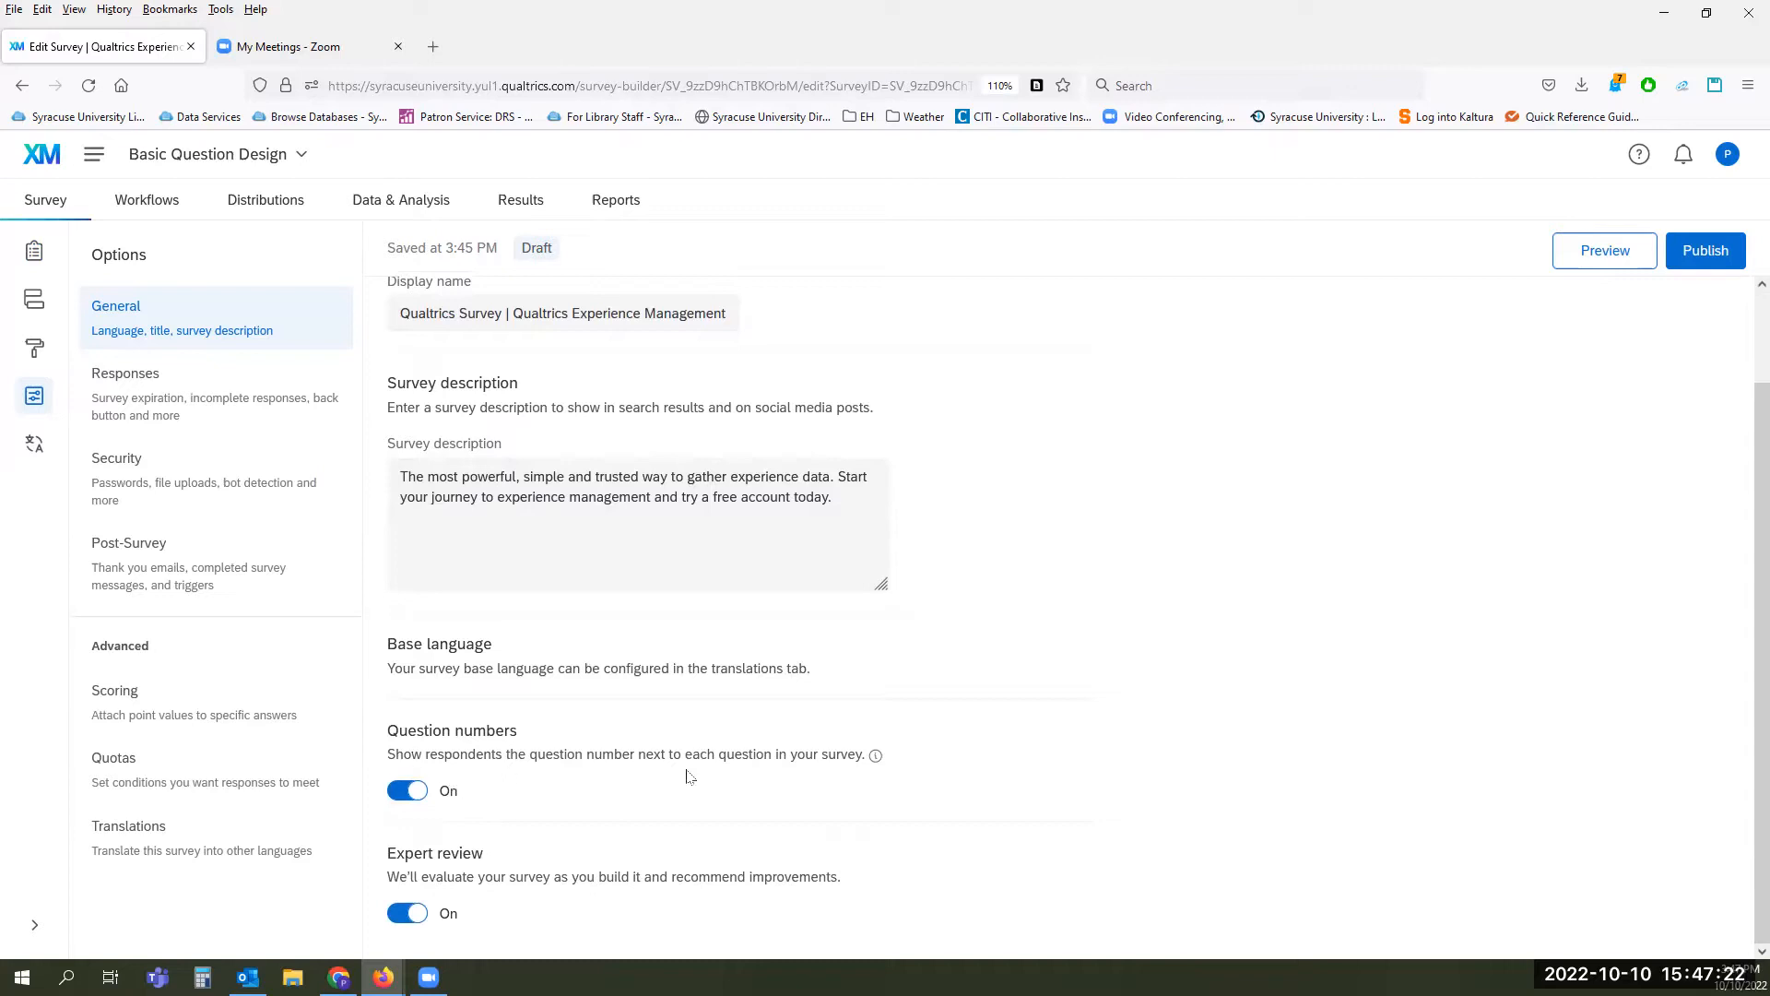
pyautogui.click(395, 796)
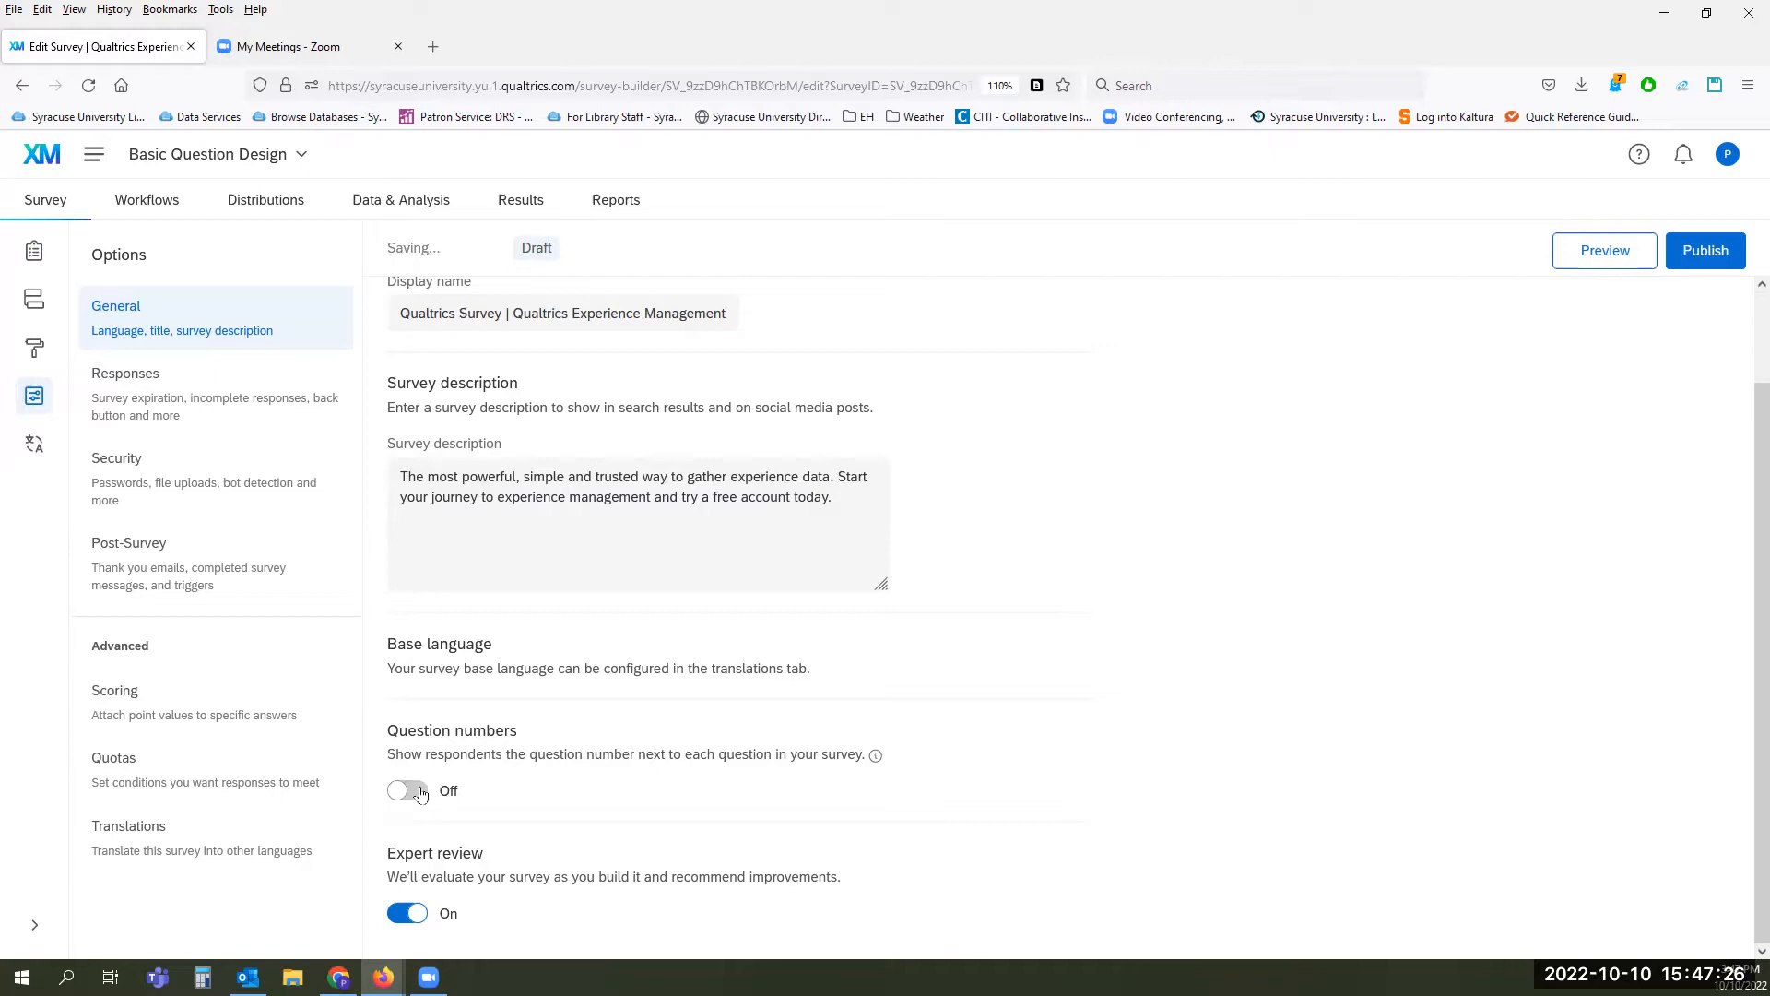